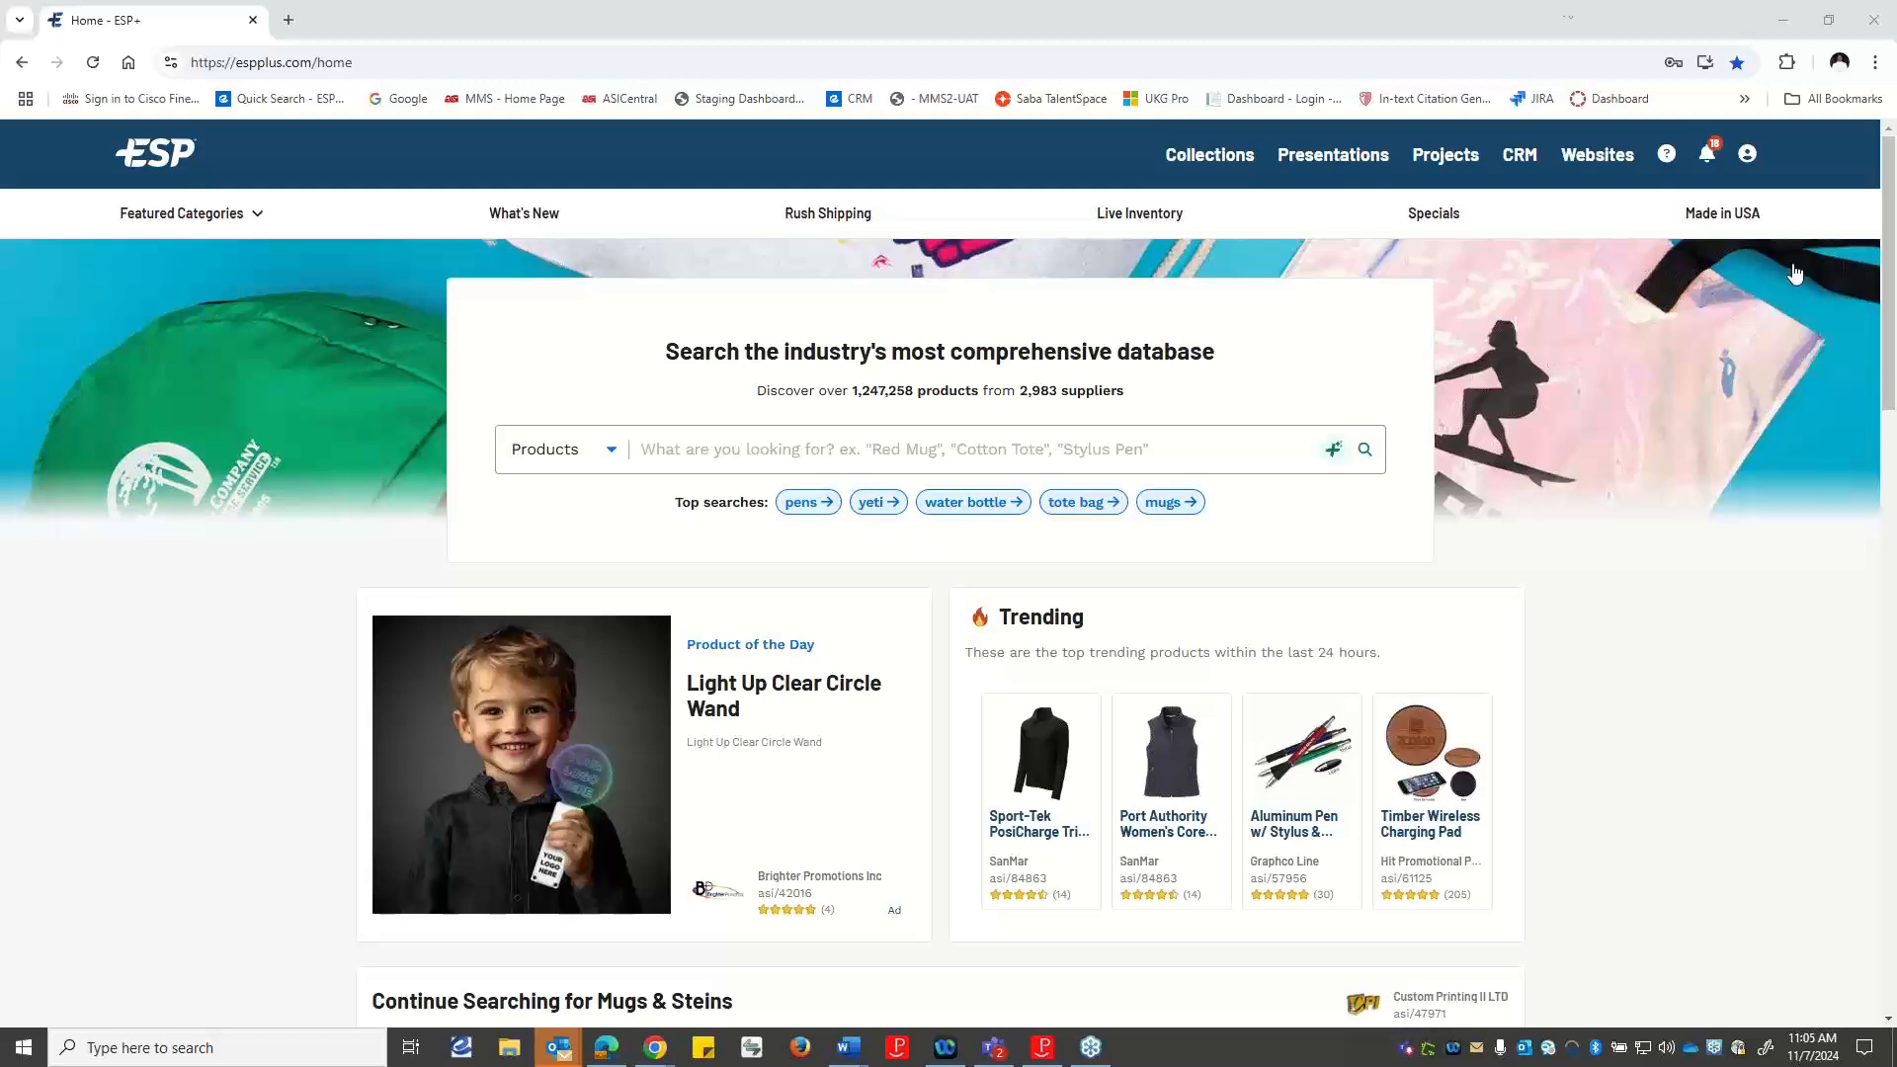
pyautogui.click(1656, 160)
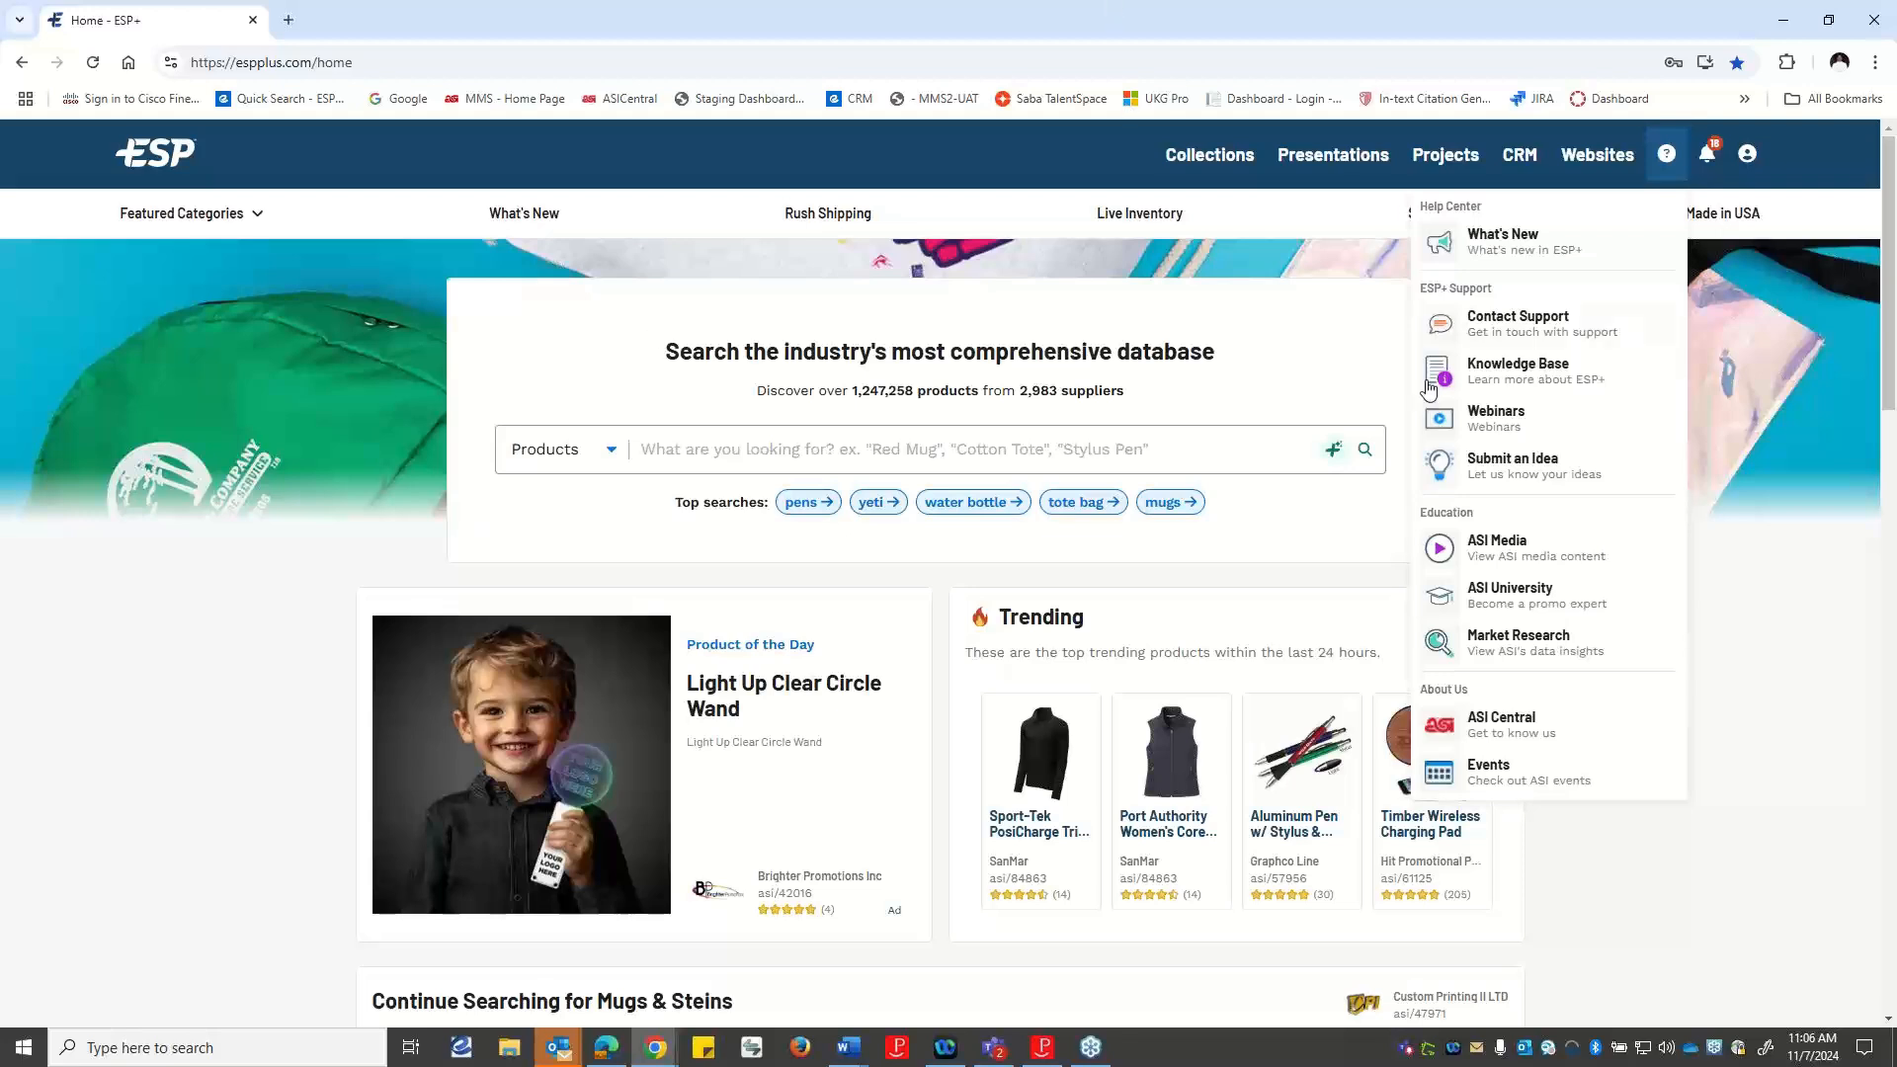
pyautogui.click(1778, 629)
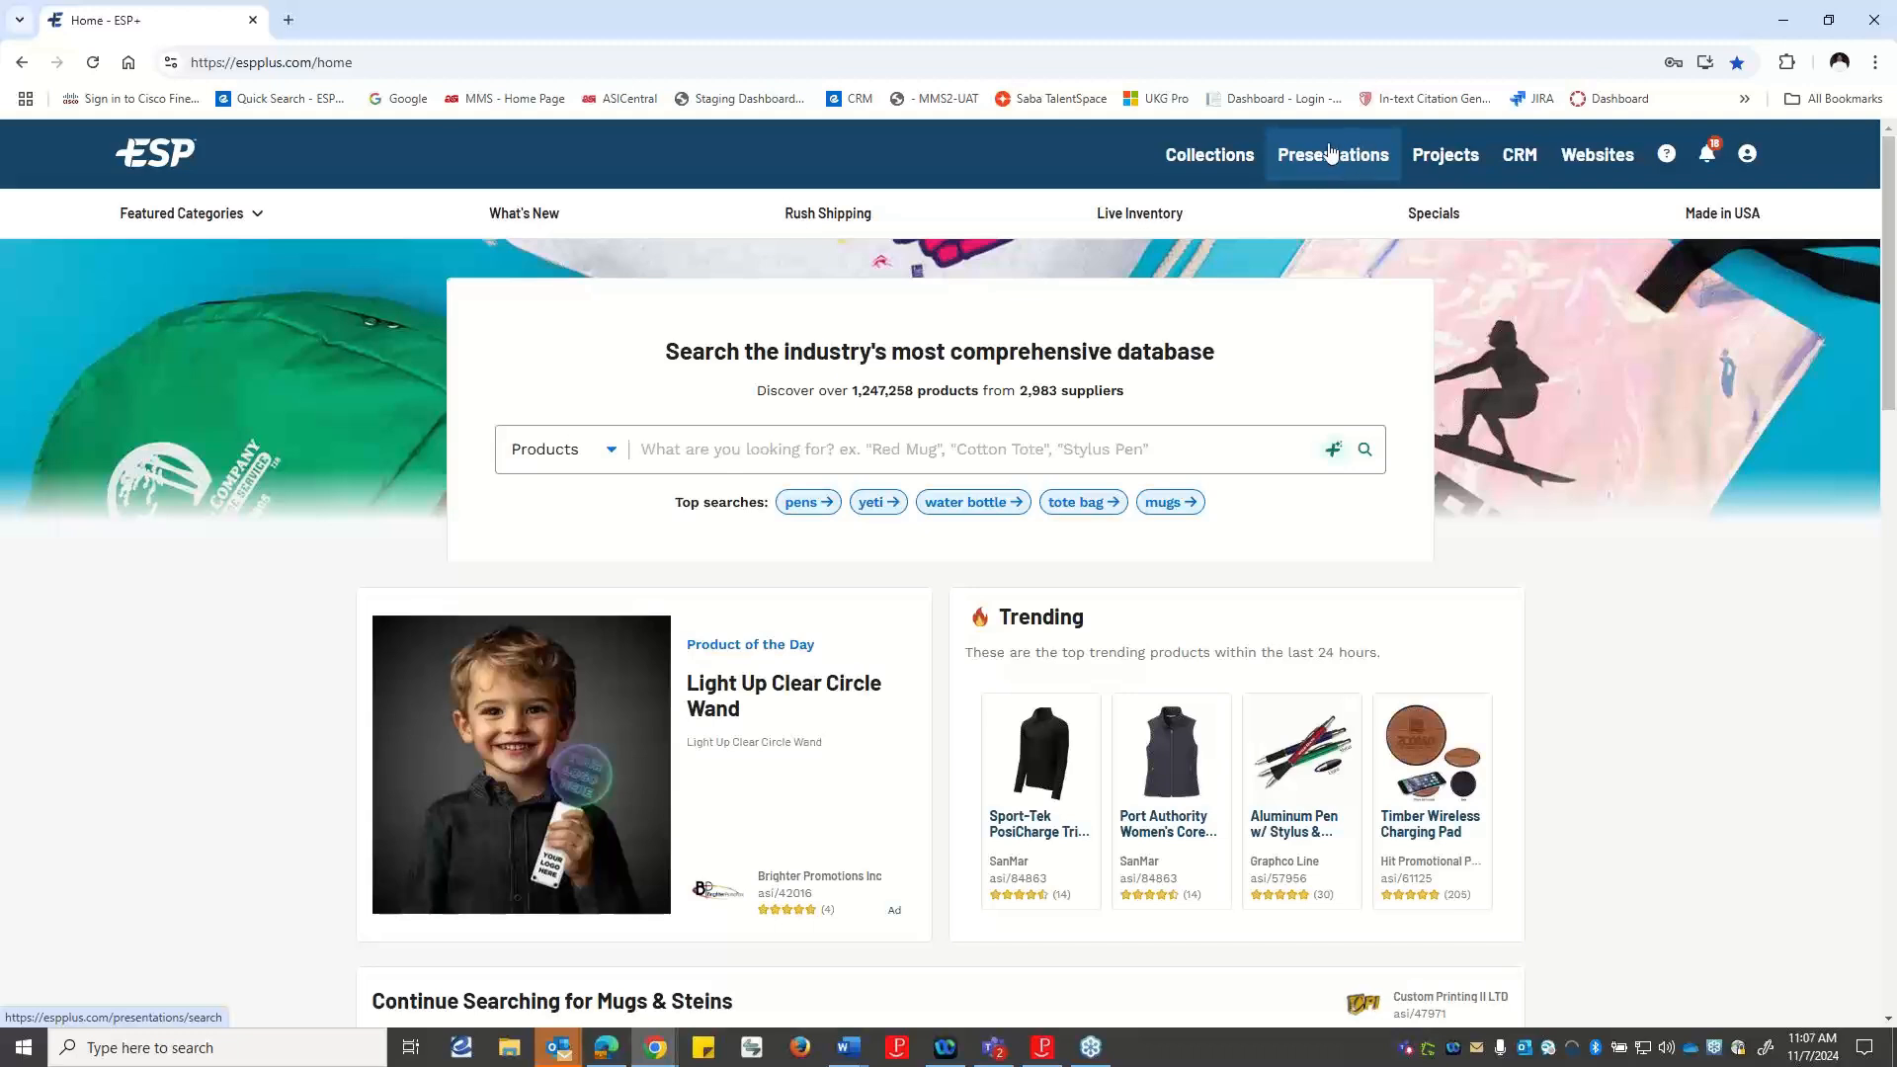
# Open the presentation of the recent project Red Mug Promotions for editing.
pyautogui.click(1467, 158)
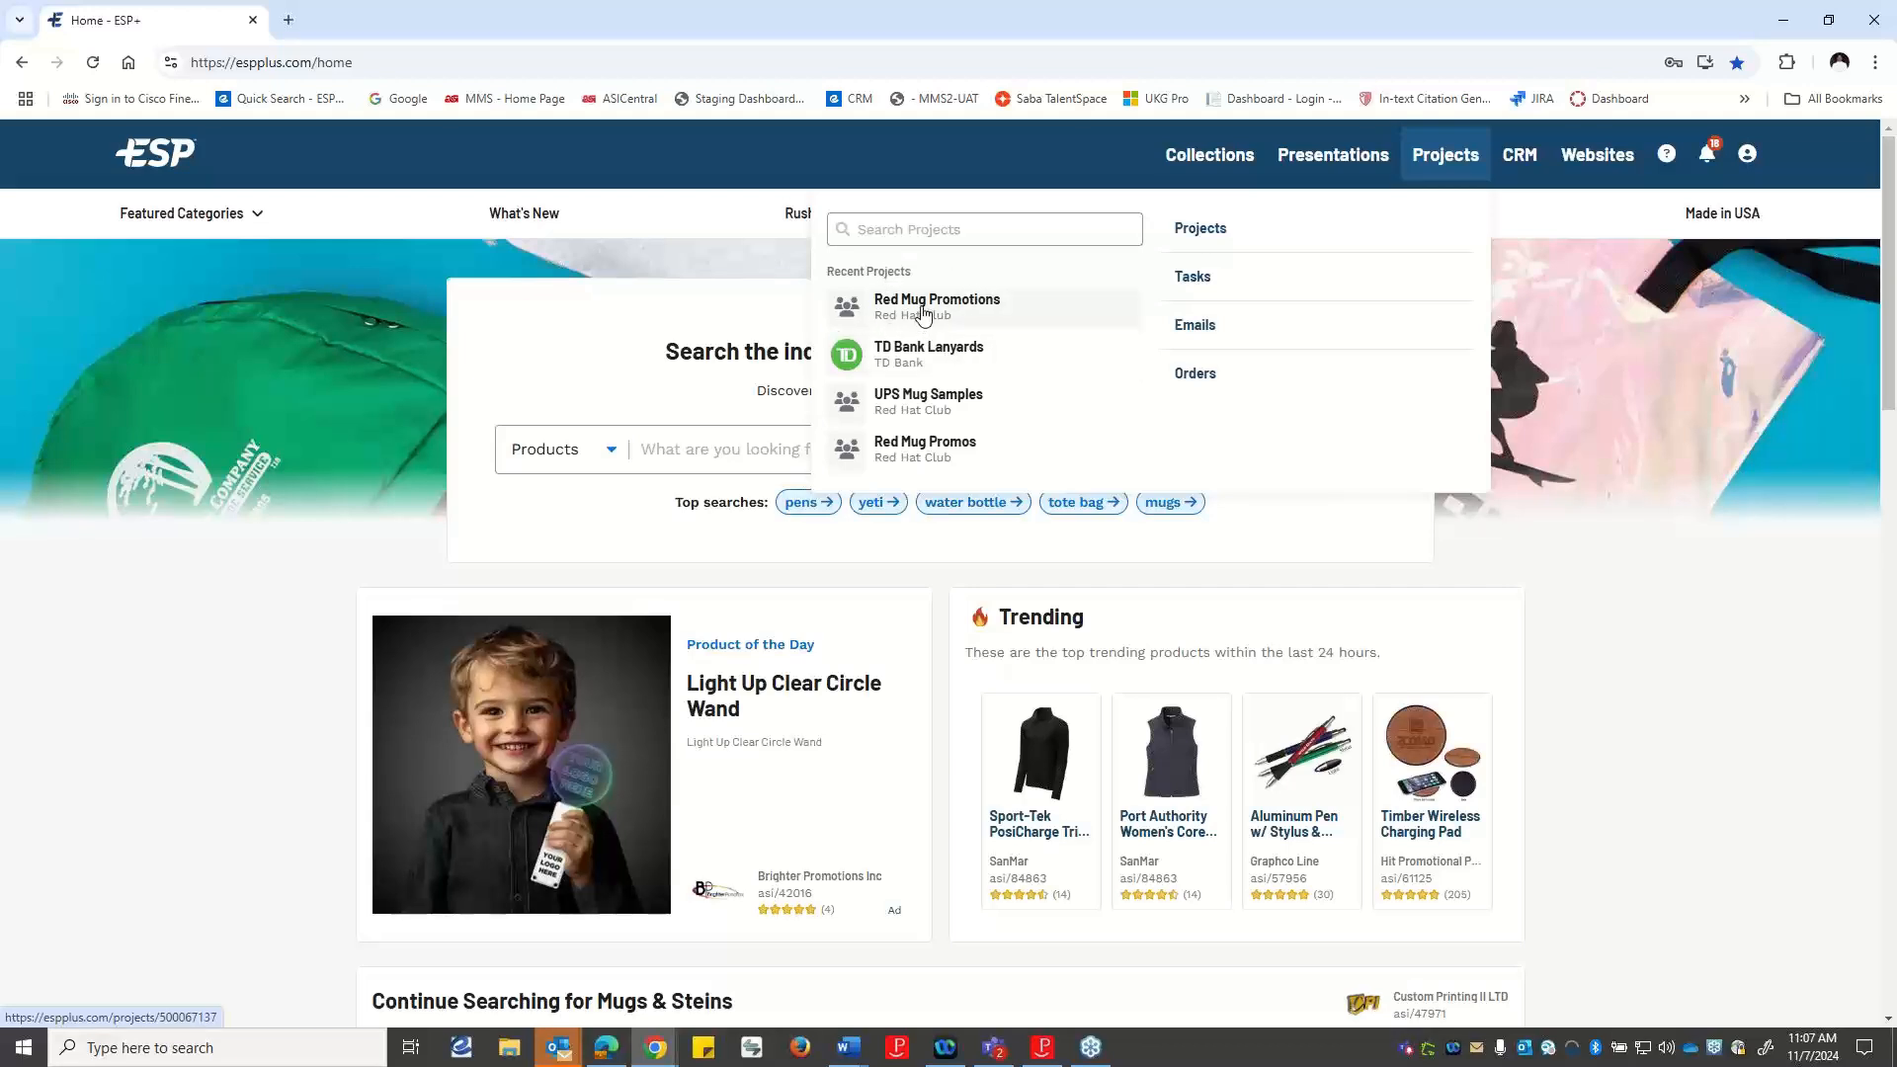
pyautogui.click(959, 308)
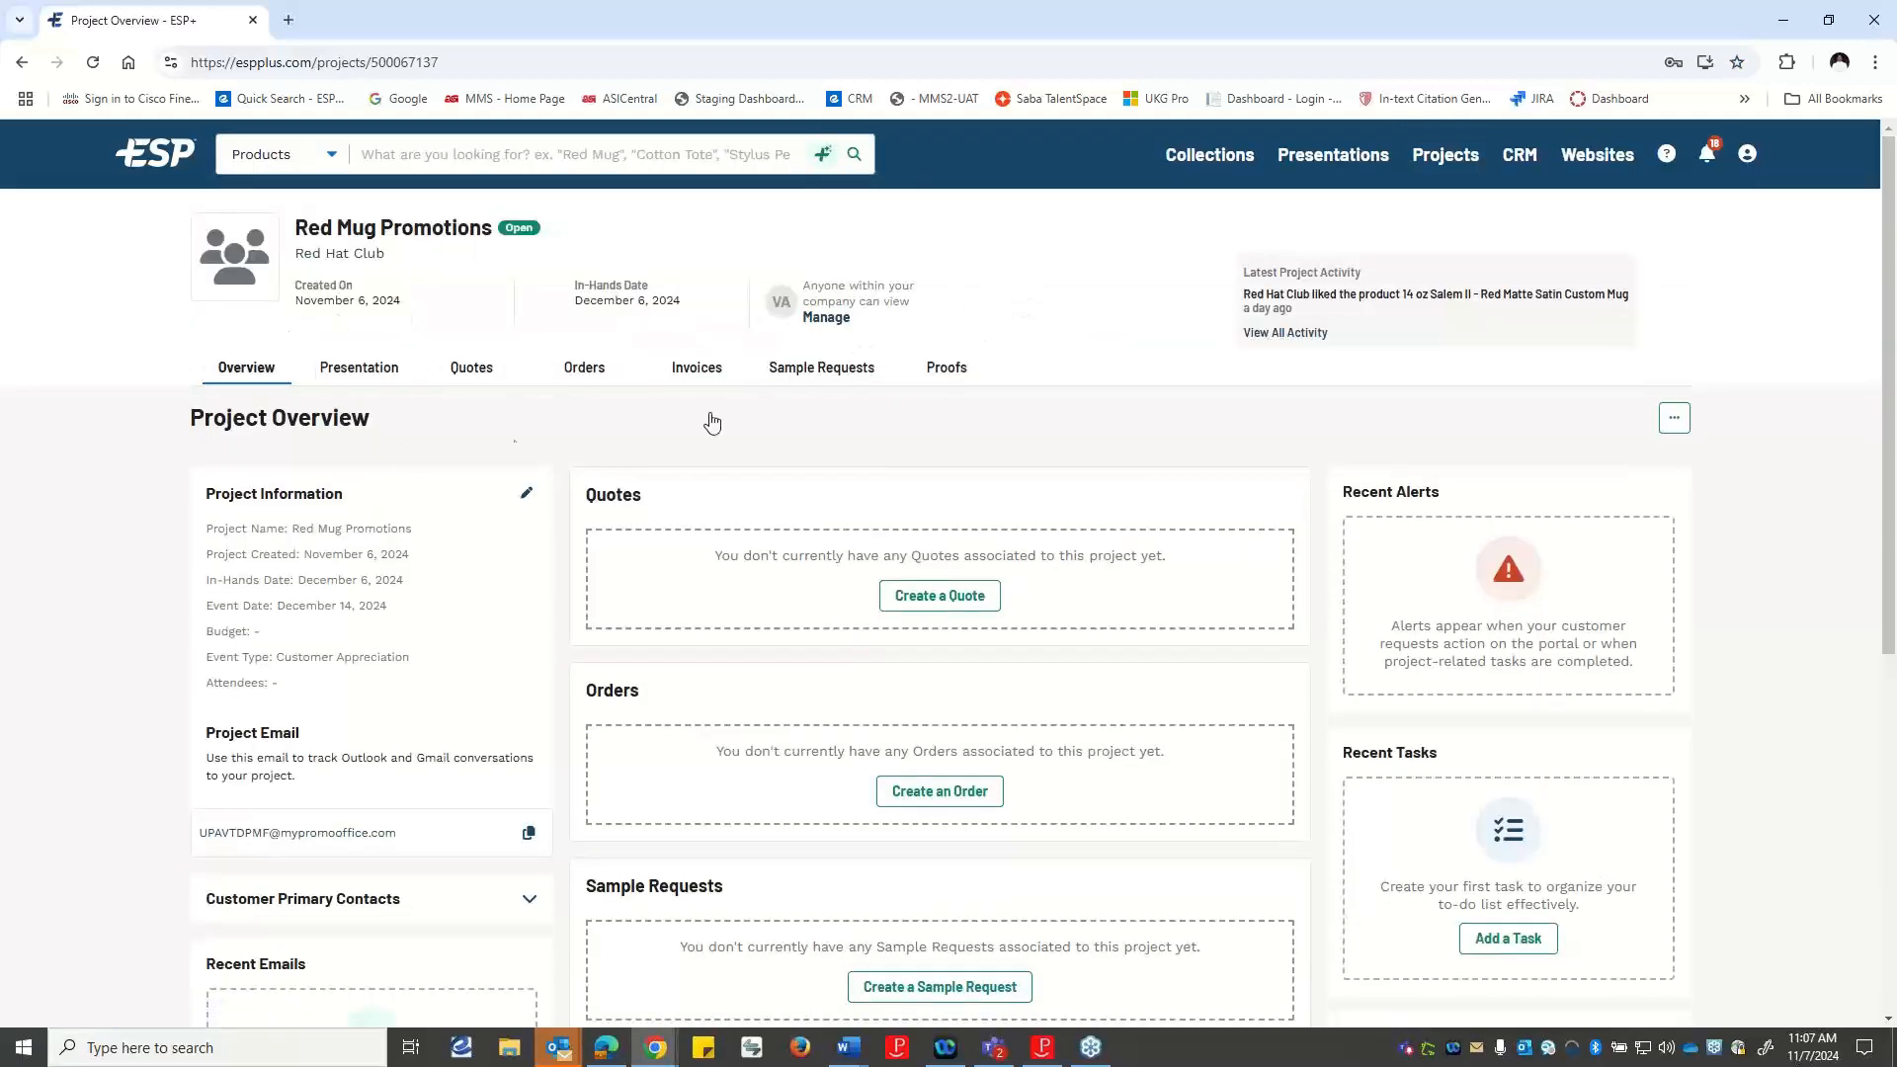
pyautogui.click(348, 372)
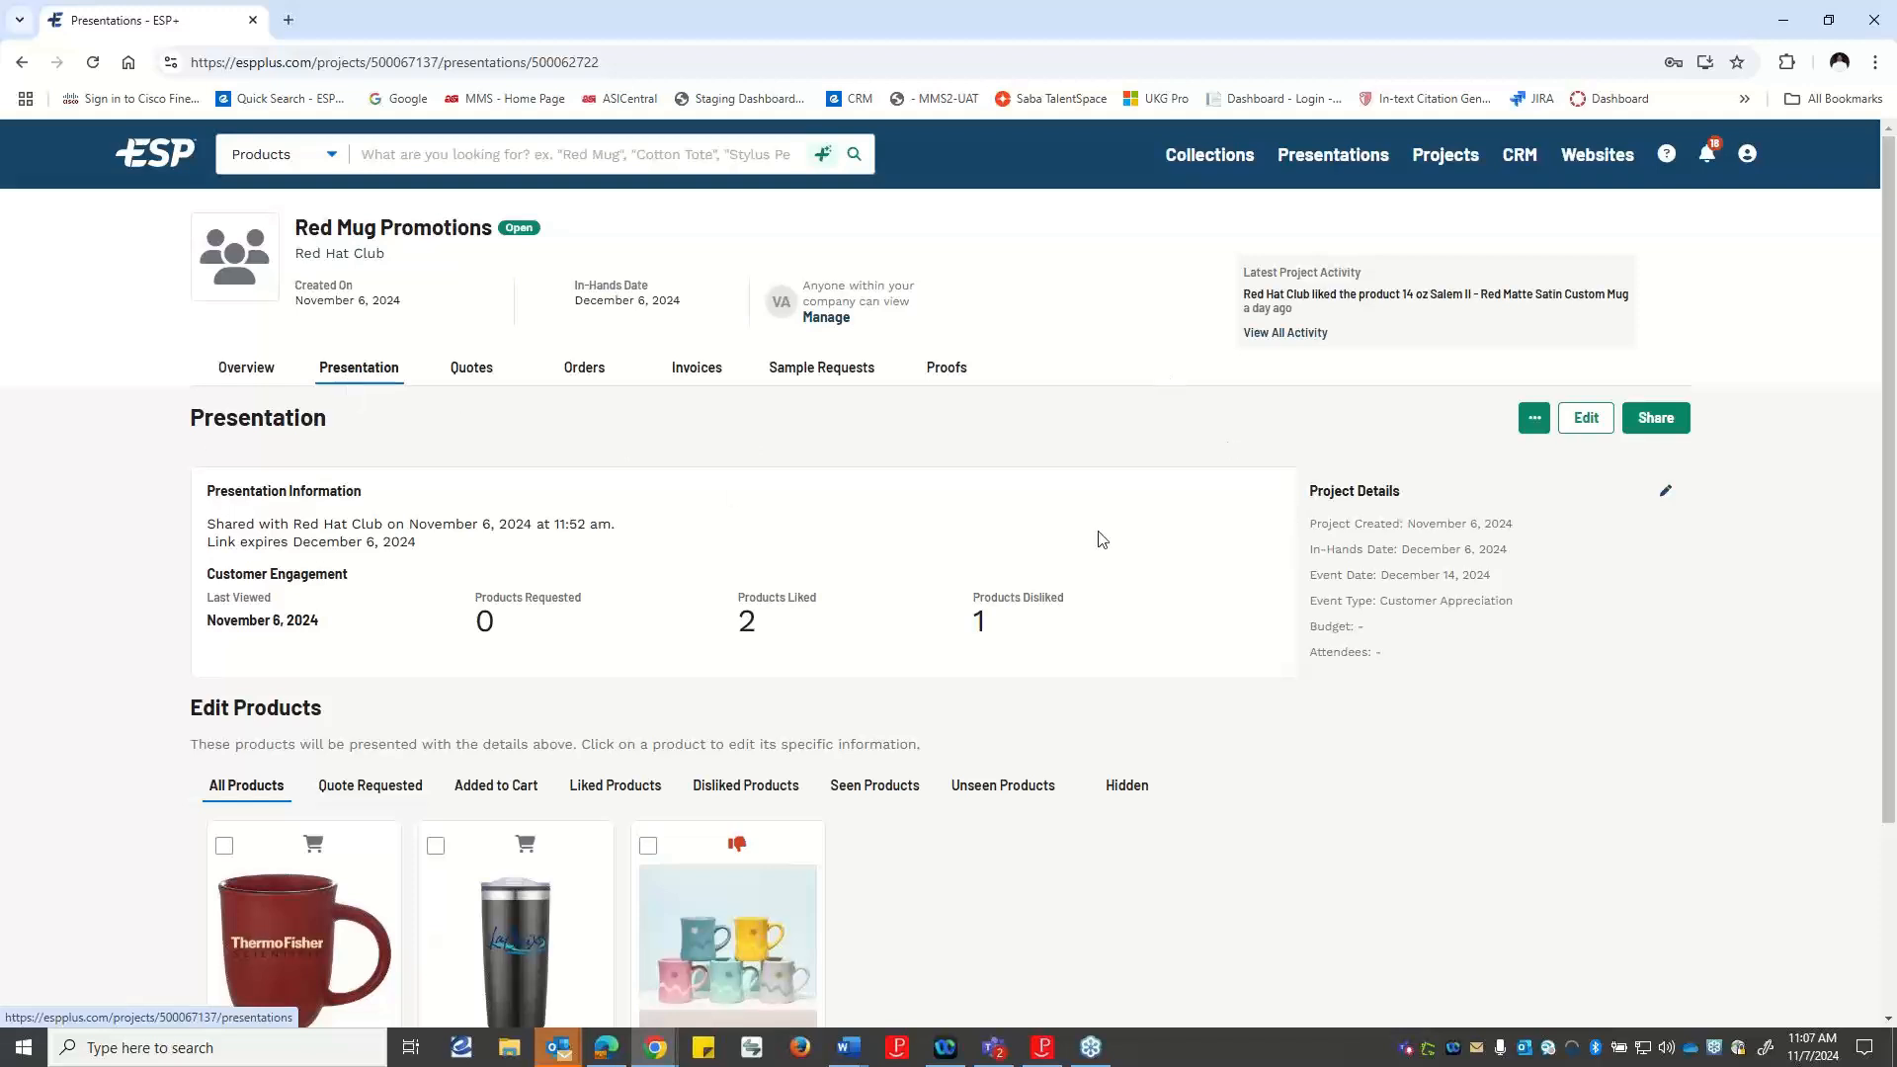
pyautogui.click(1591, 417)
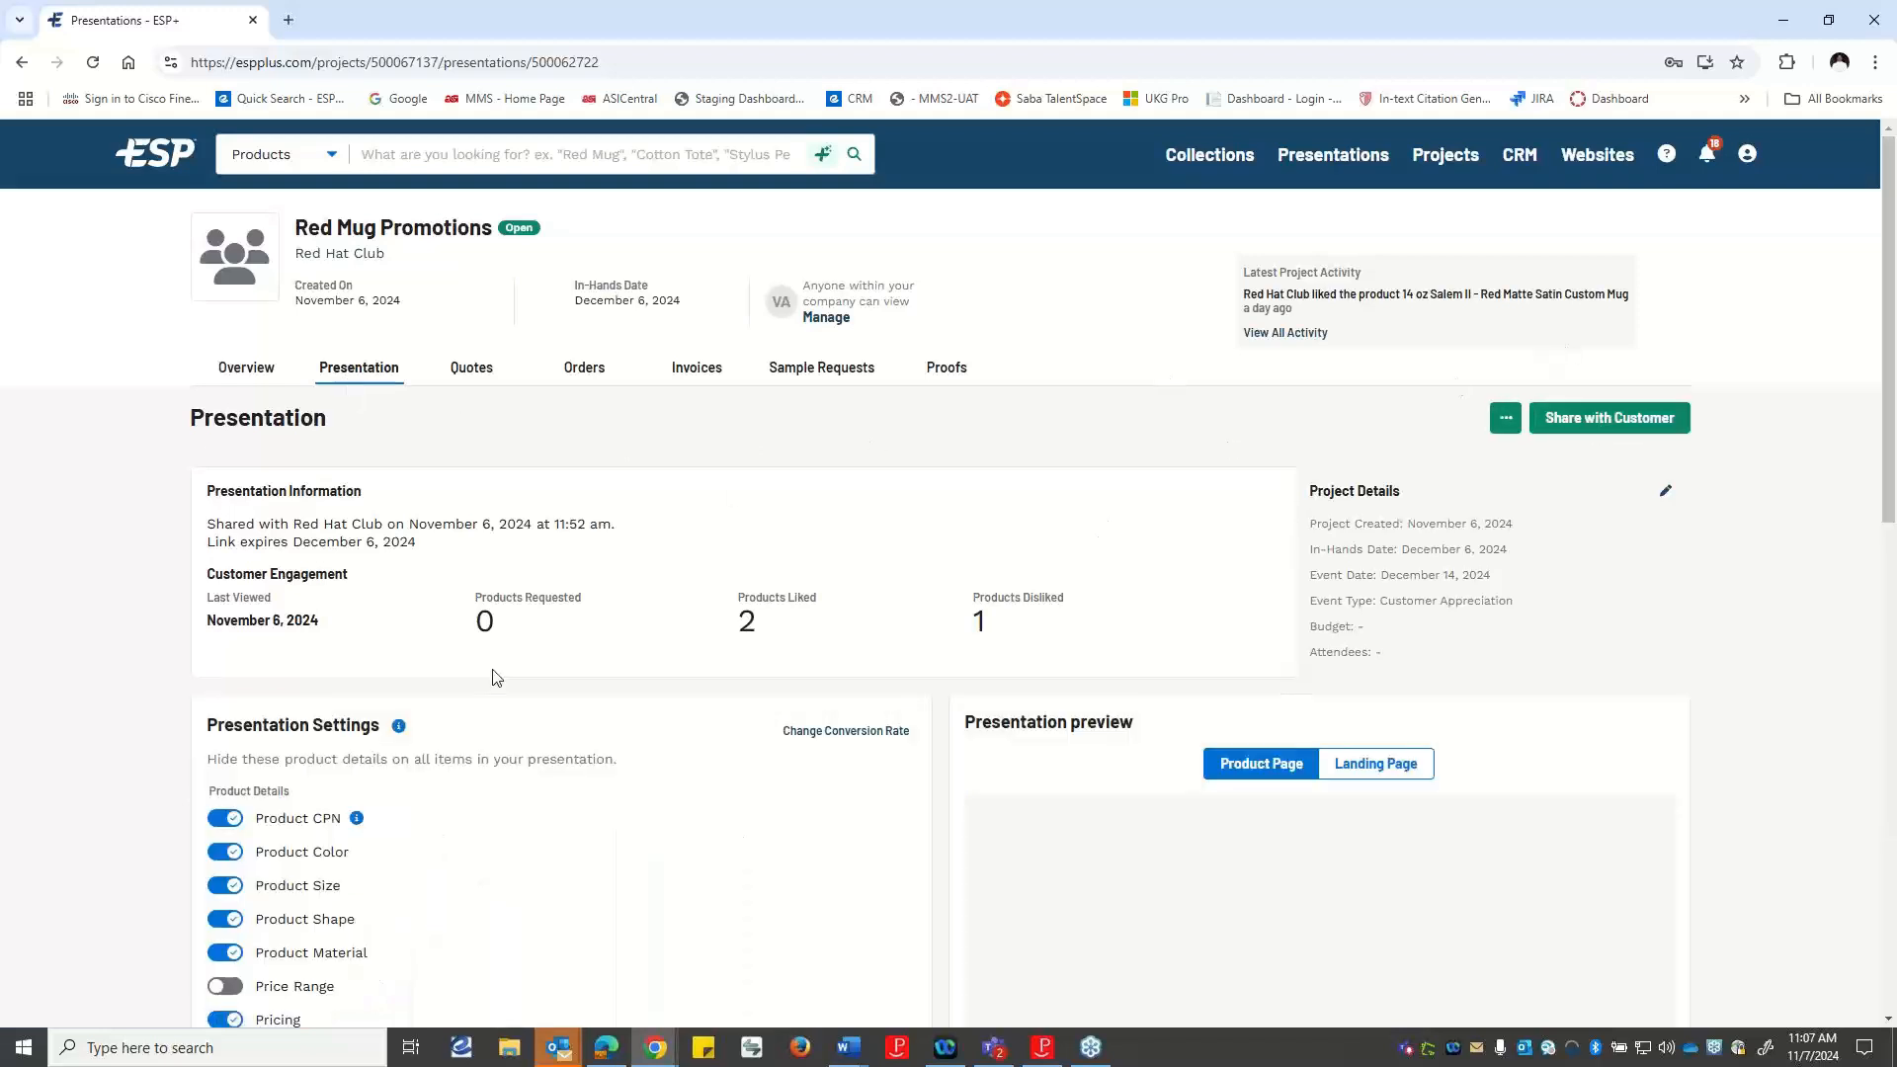
# Examine the presentation's product detail settings, sharing options, personal note, expiration date and product page preview.
pyautogui.scroll(-1, 277, 835)
pyautogui.scroll(-2, 277, 835)
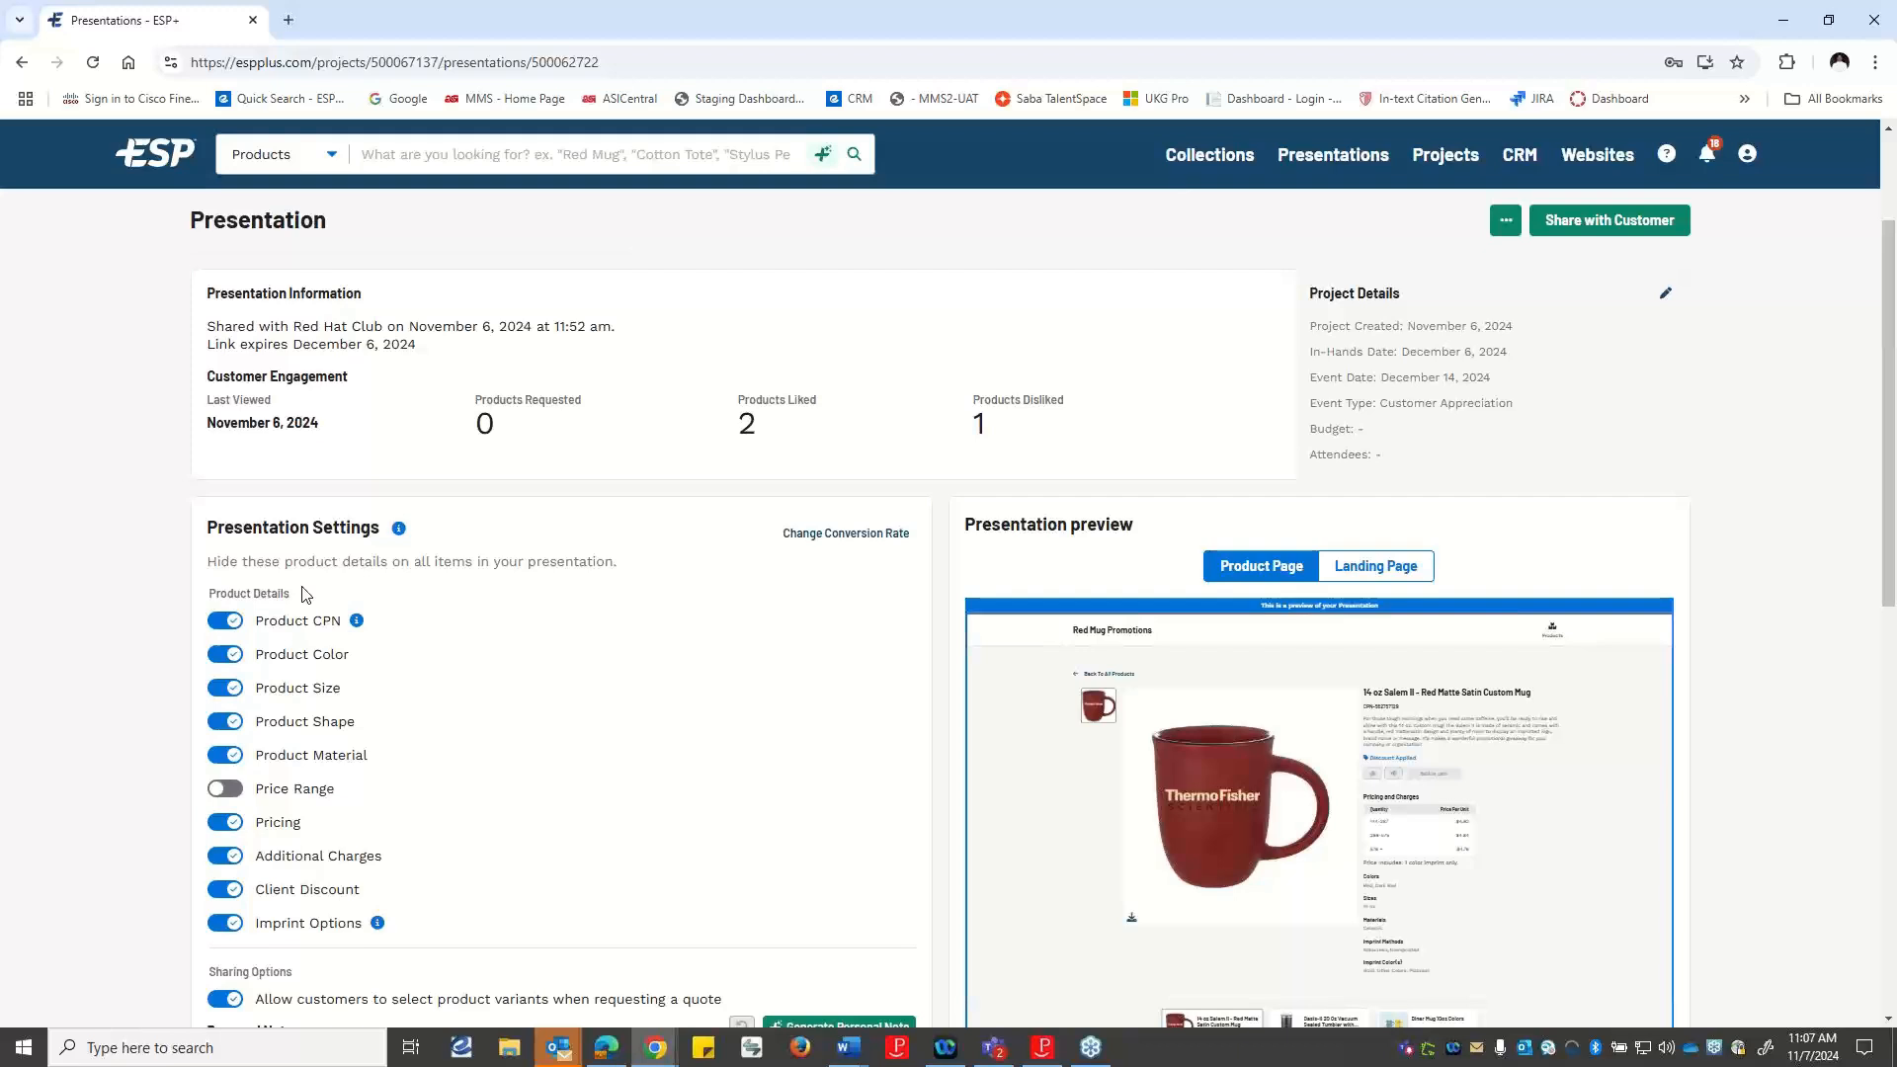
pyautogui.scroll(-1, 314, 605)
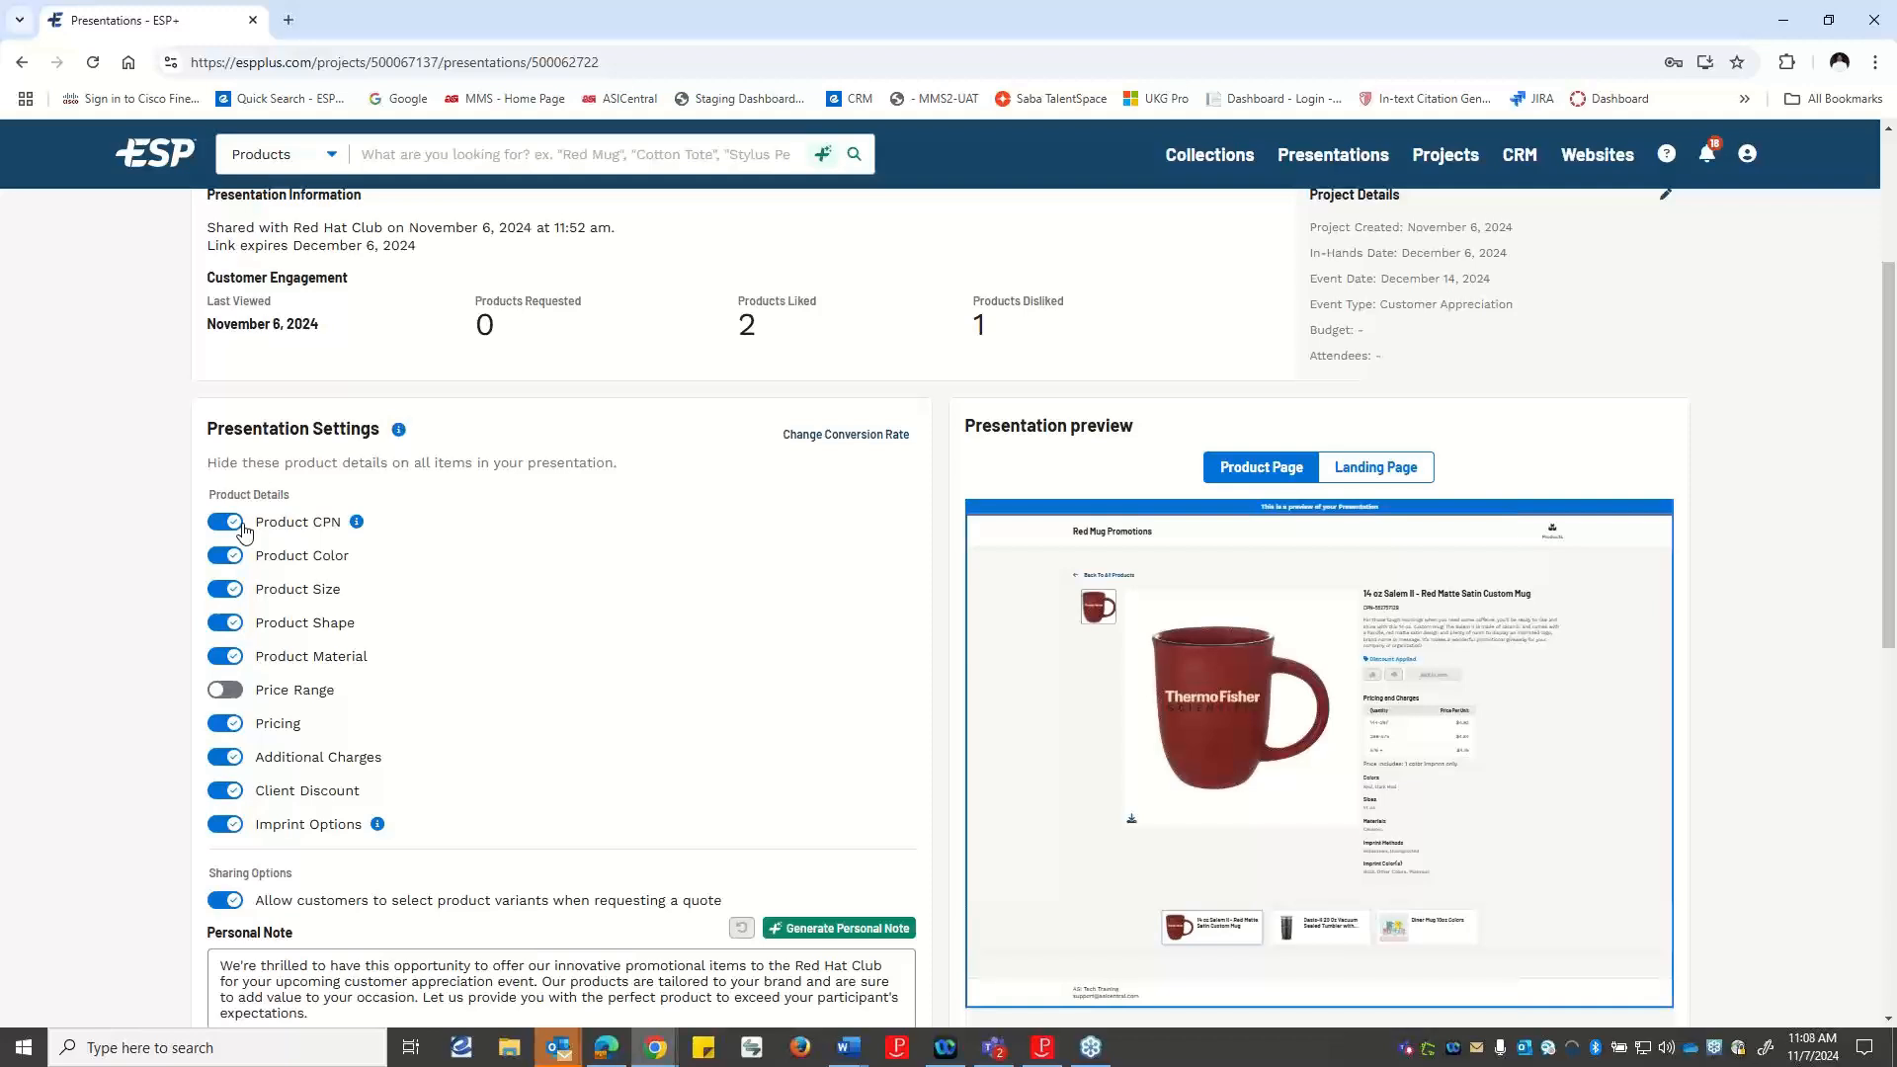
pyautogui.scroll(-2, 389, 648)
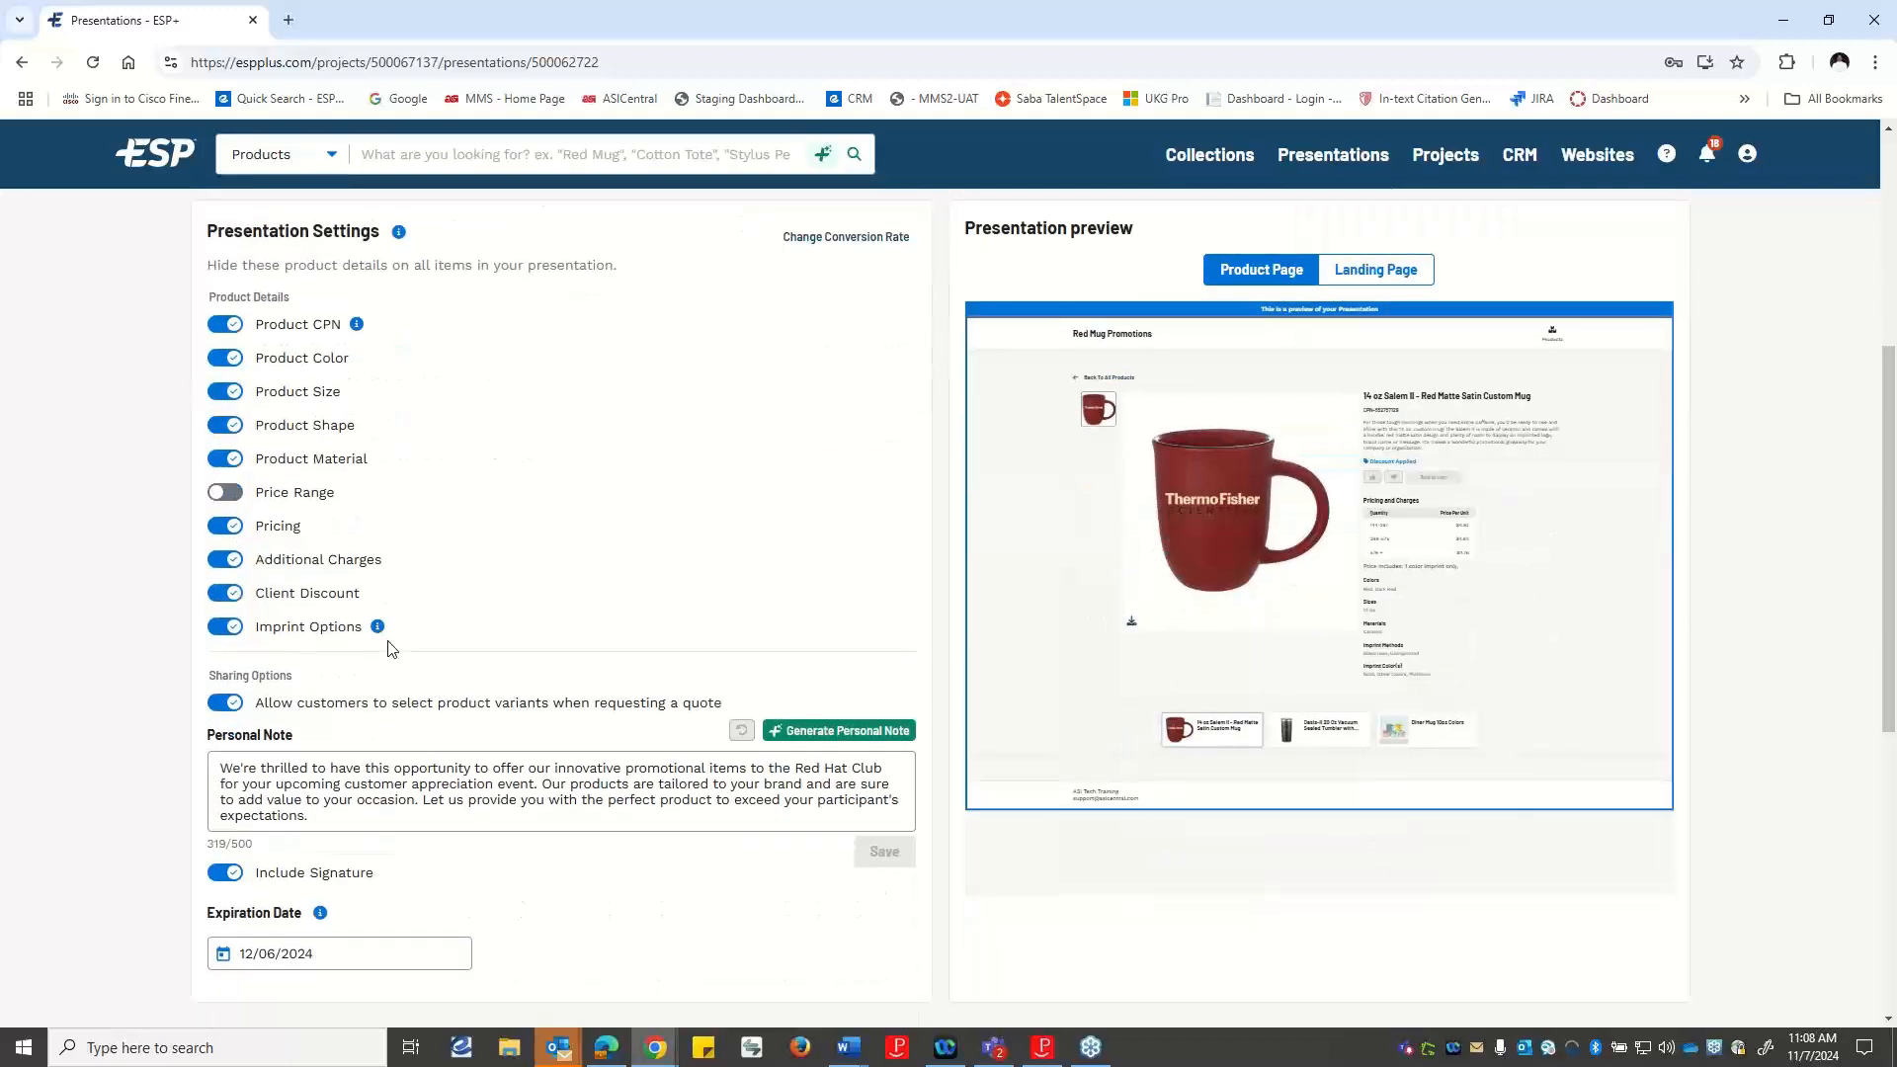
pyautogui.scroll(2, 389, 649)
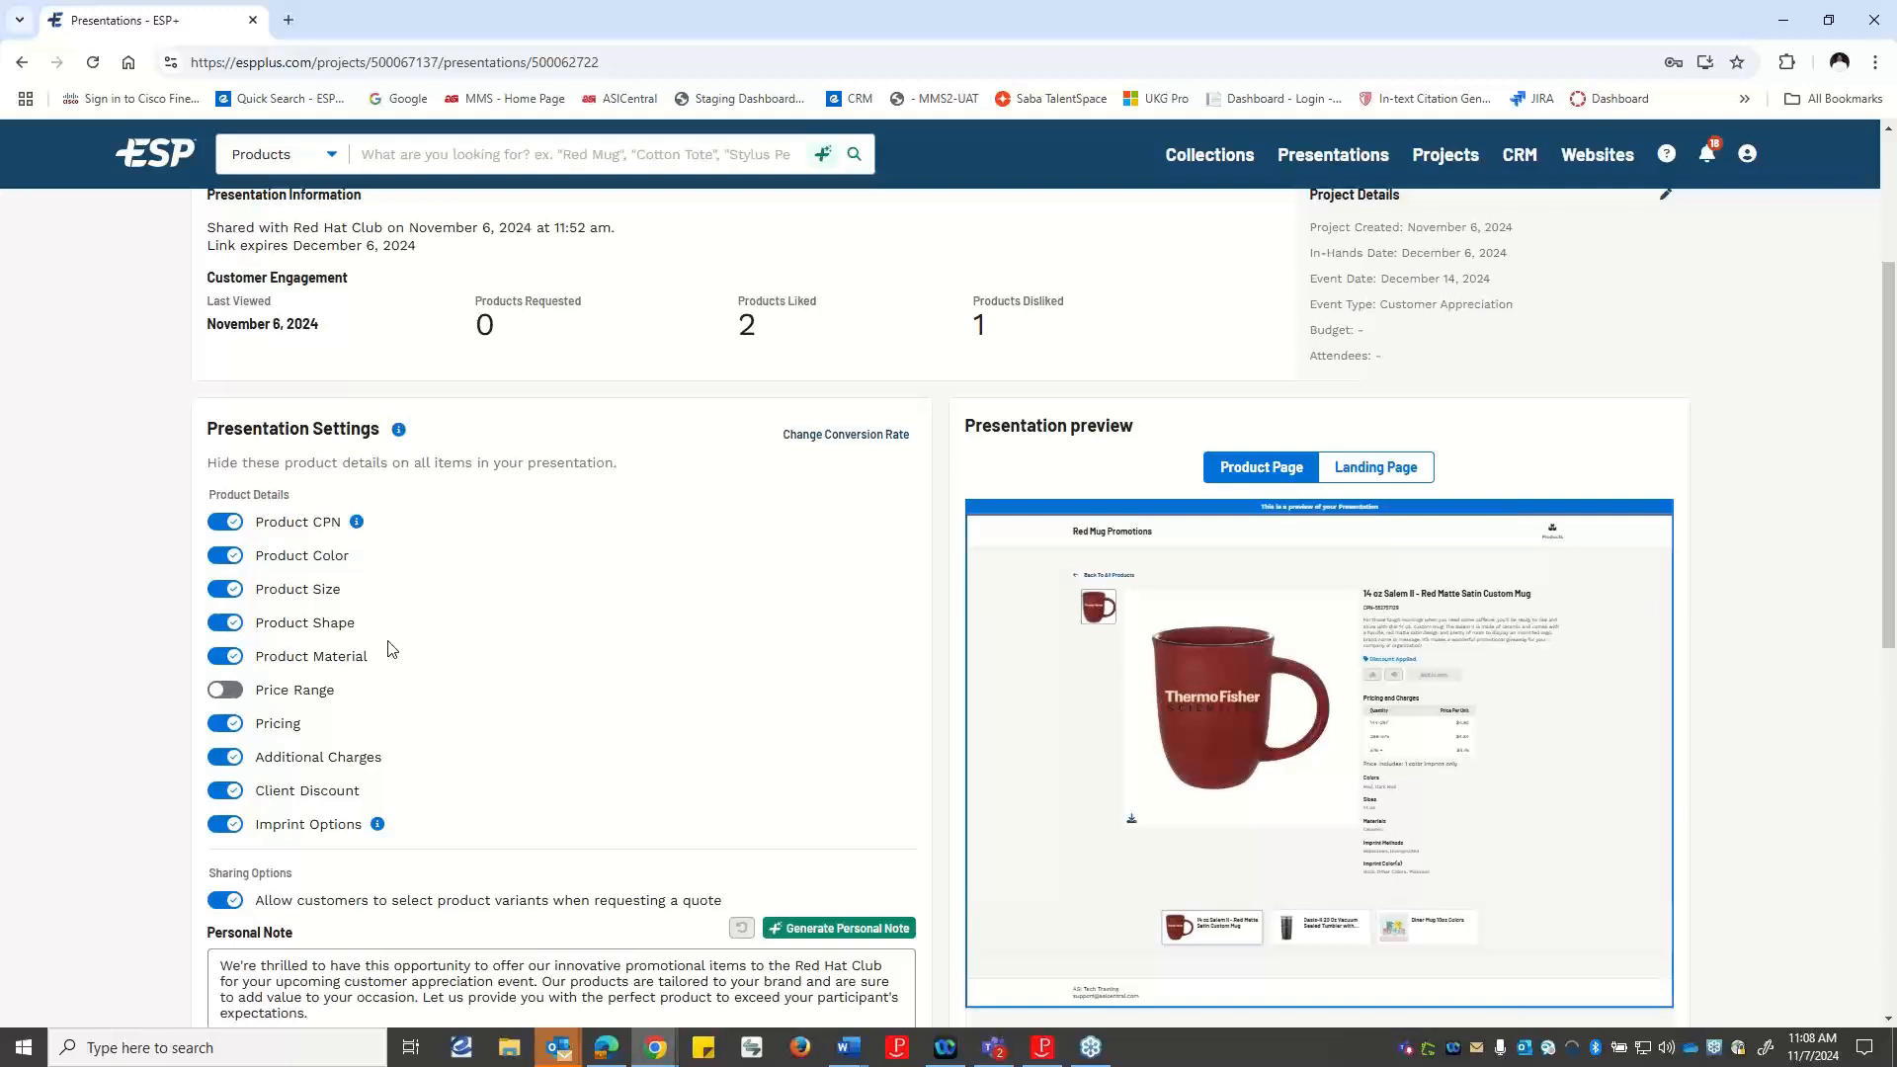
pyautogui.scroll(4, 390, 649)
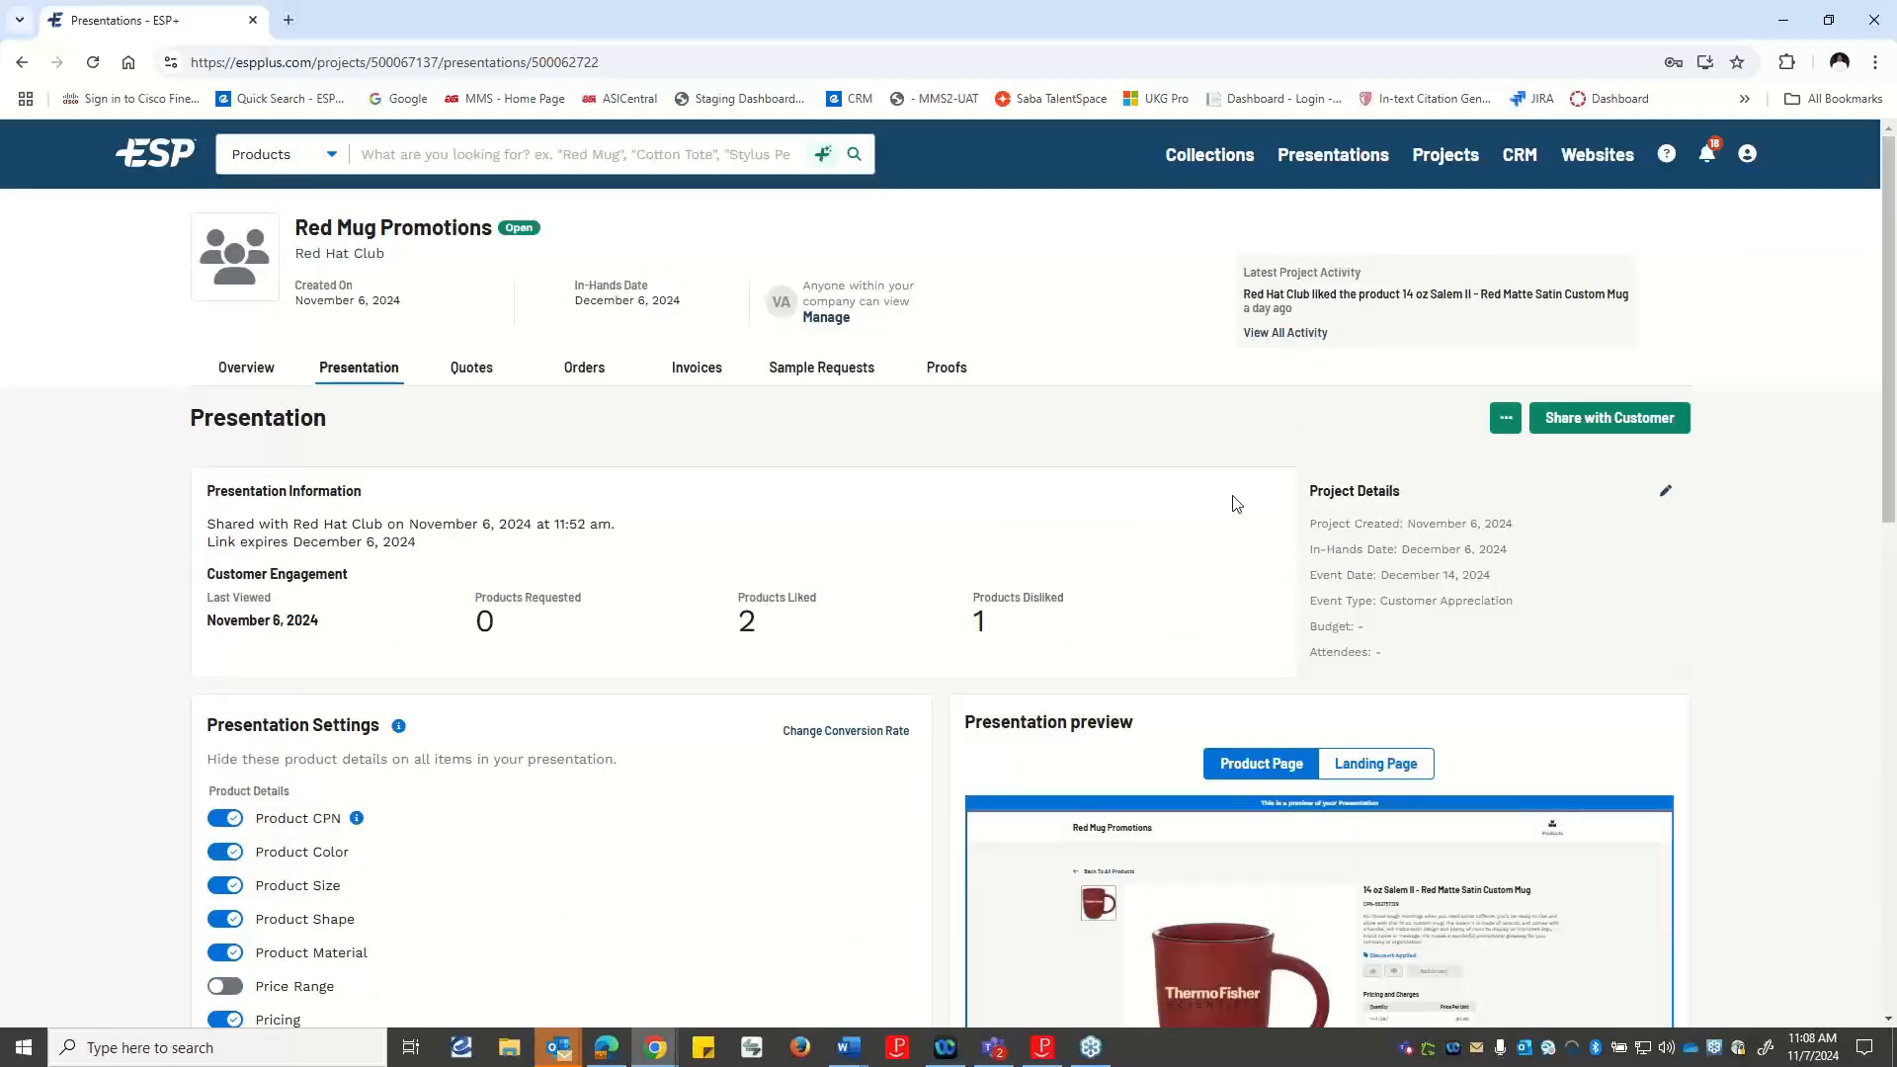
pyautogui.scroll(-6, 658, 790)
pyautogui.scroll(-2, 658, 819)
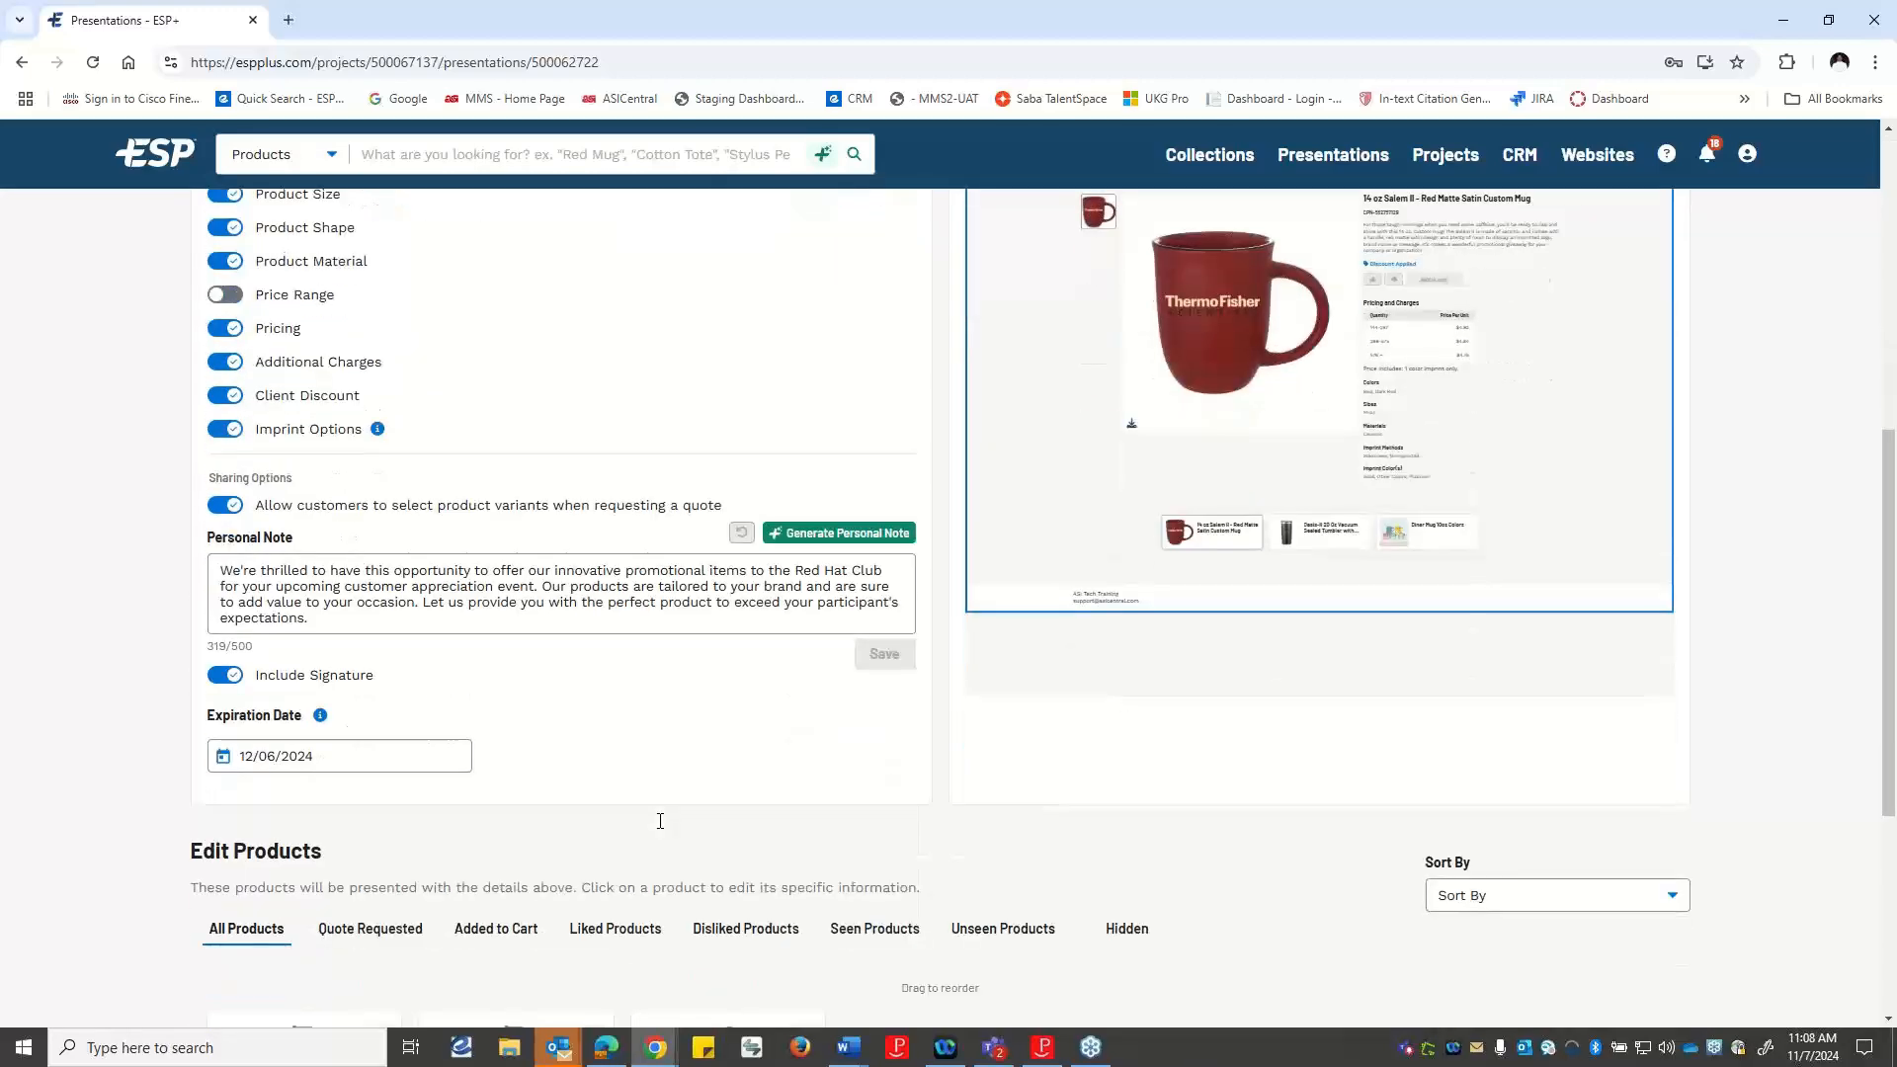
pyautogui.scroll(3, 656, 817)
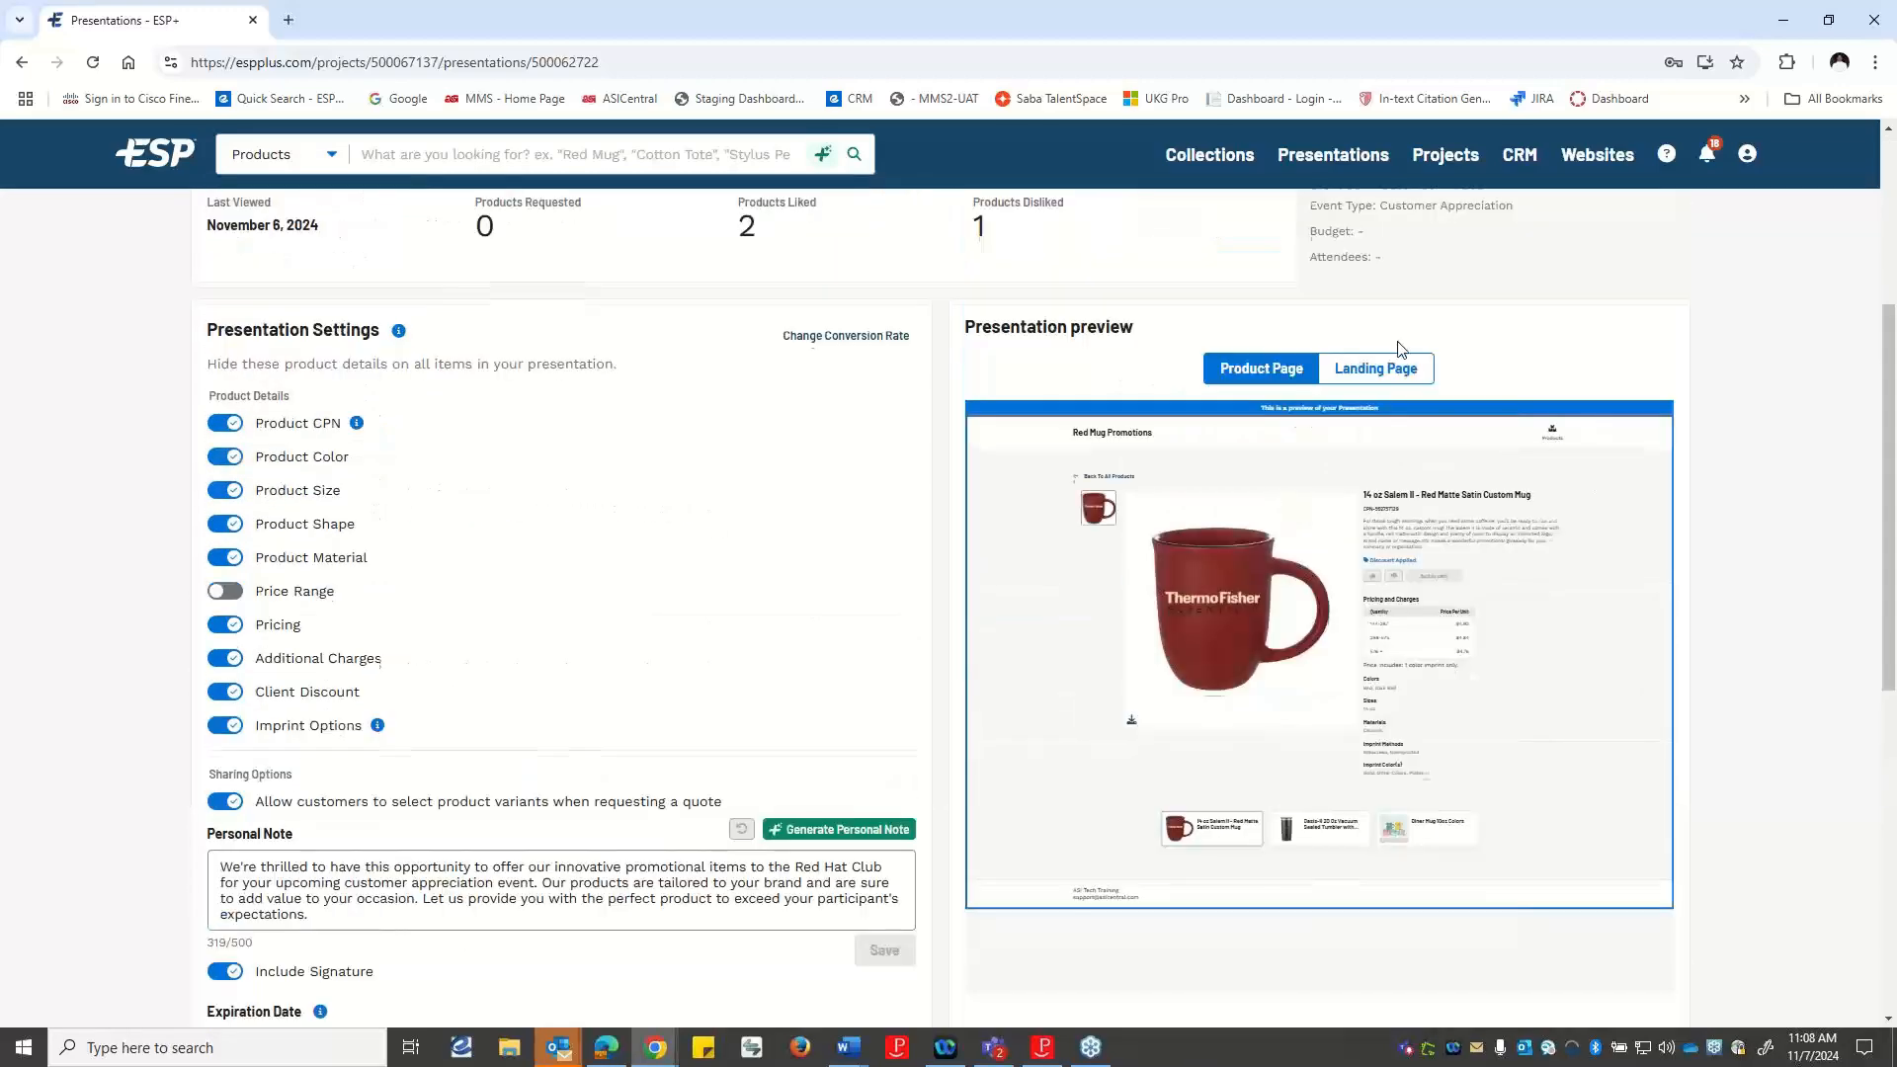
pyautogui.scroll(3, 1404, 352)
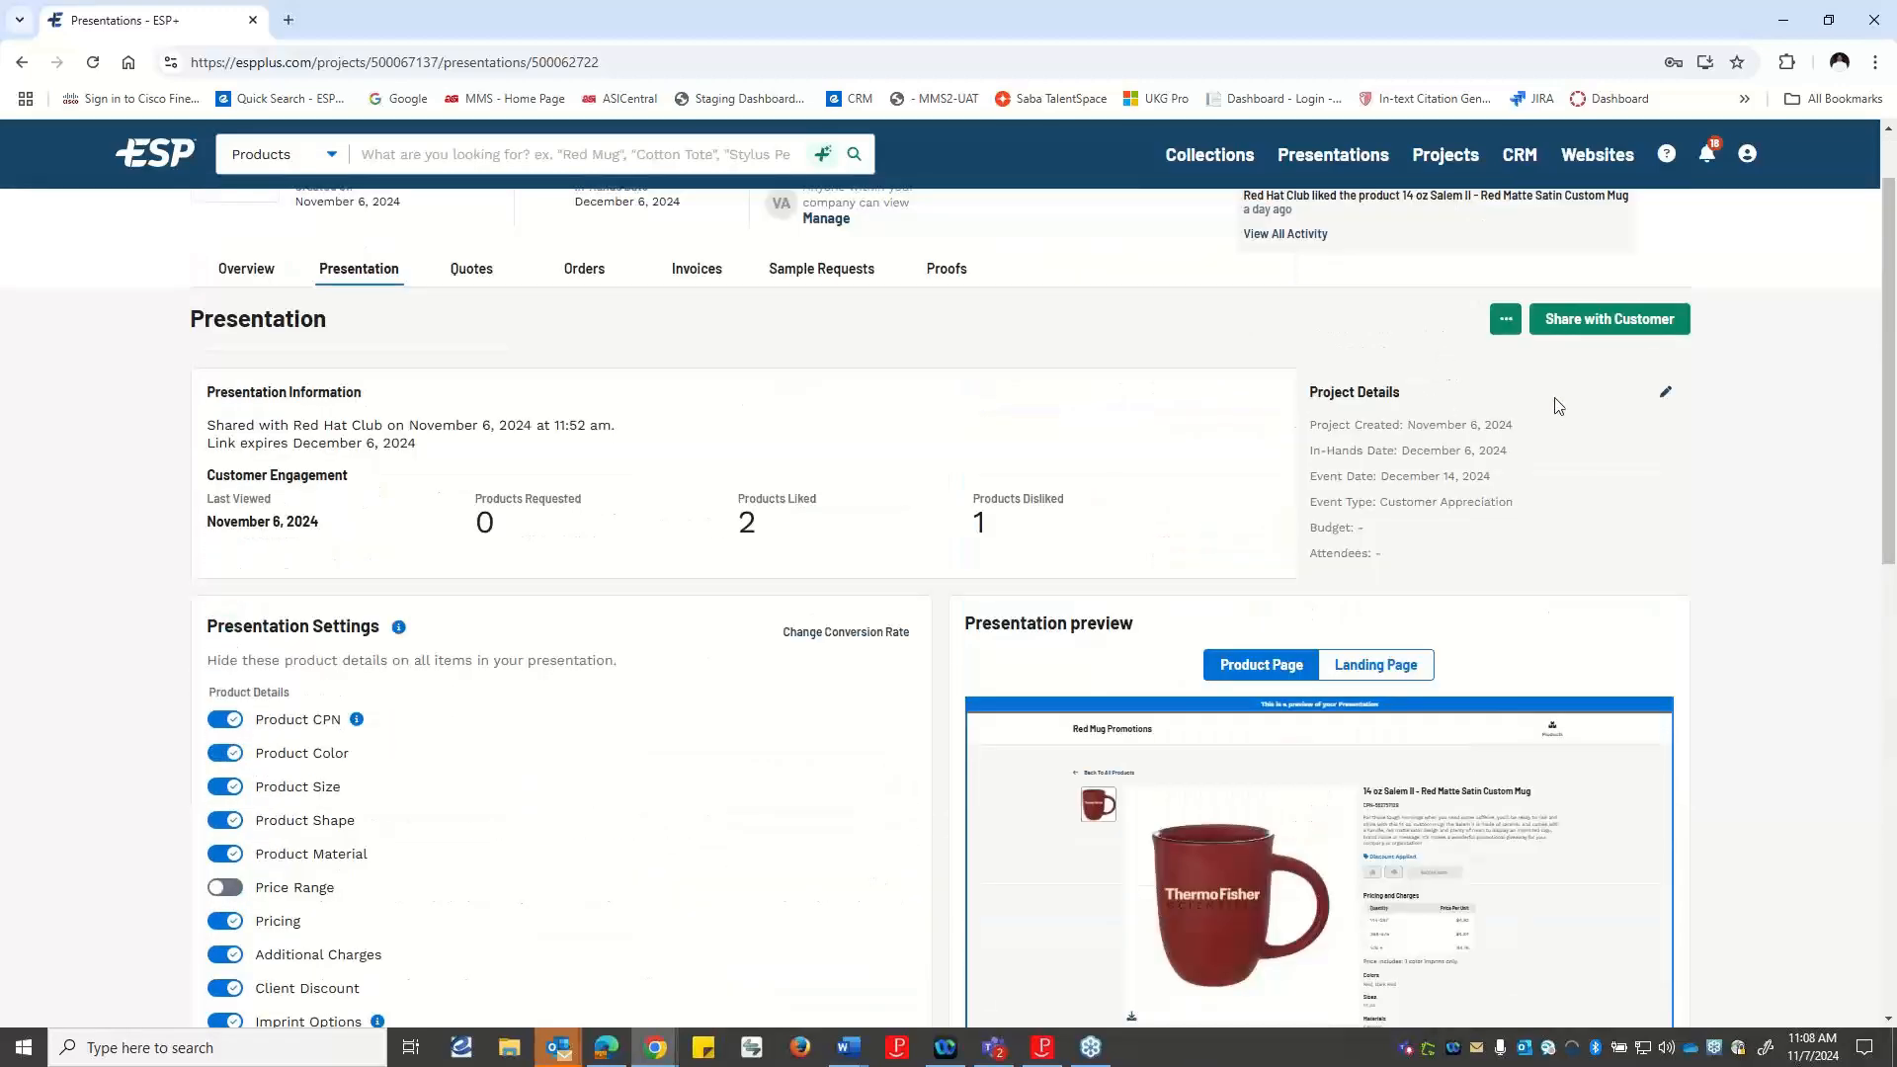
# Preview the Red Mug Promotions presentation from the customer sharing dialog, look over its products, and close both the dialog and the preview.
pyautogui.click(1591, 320)
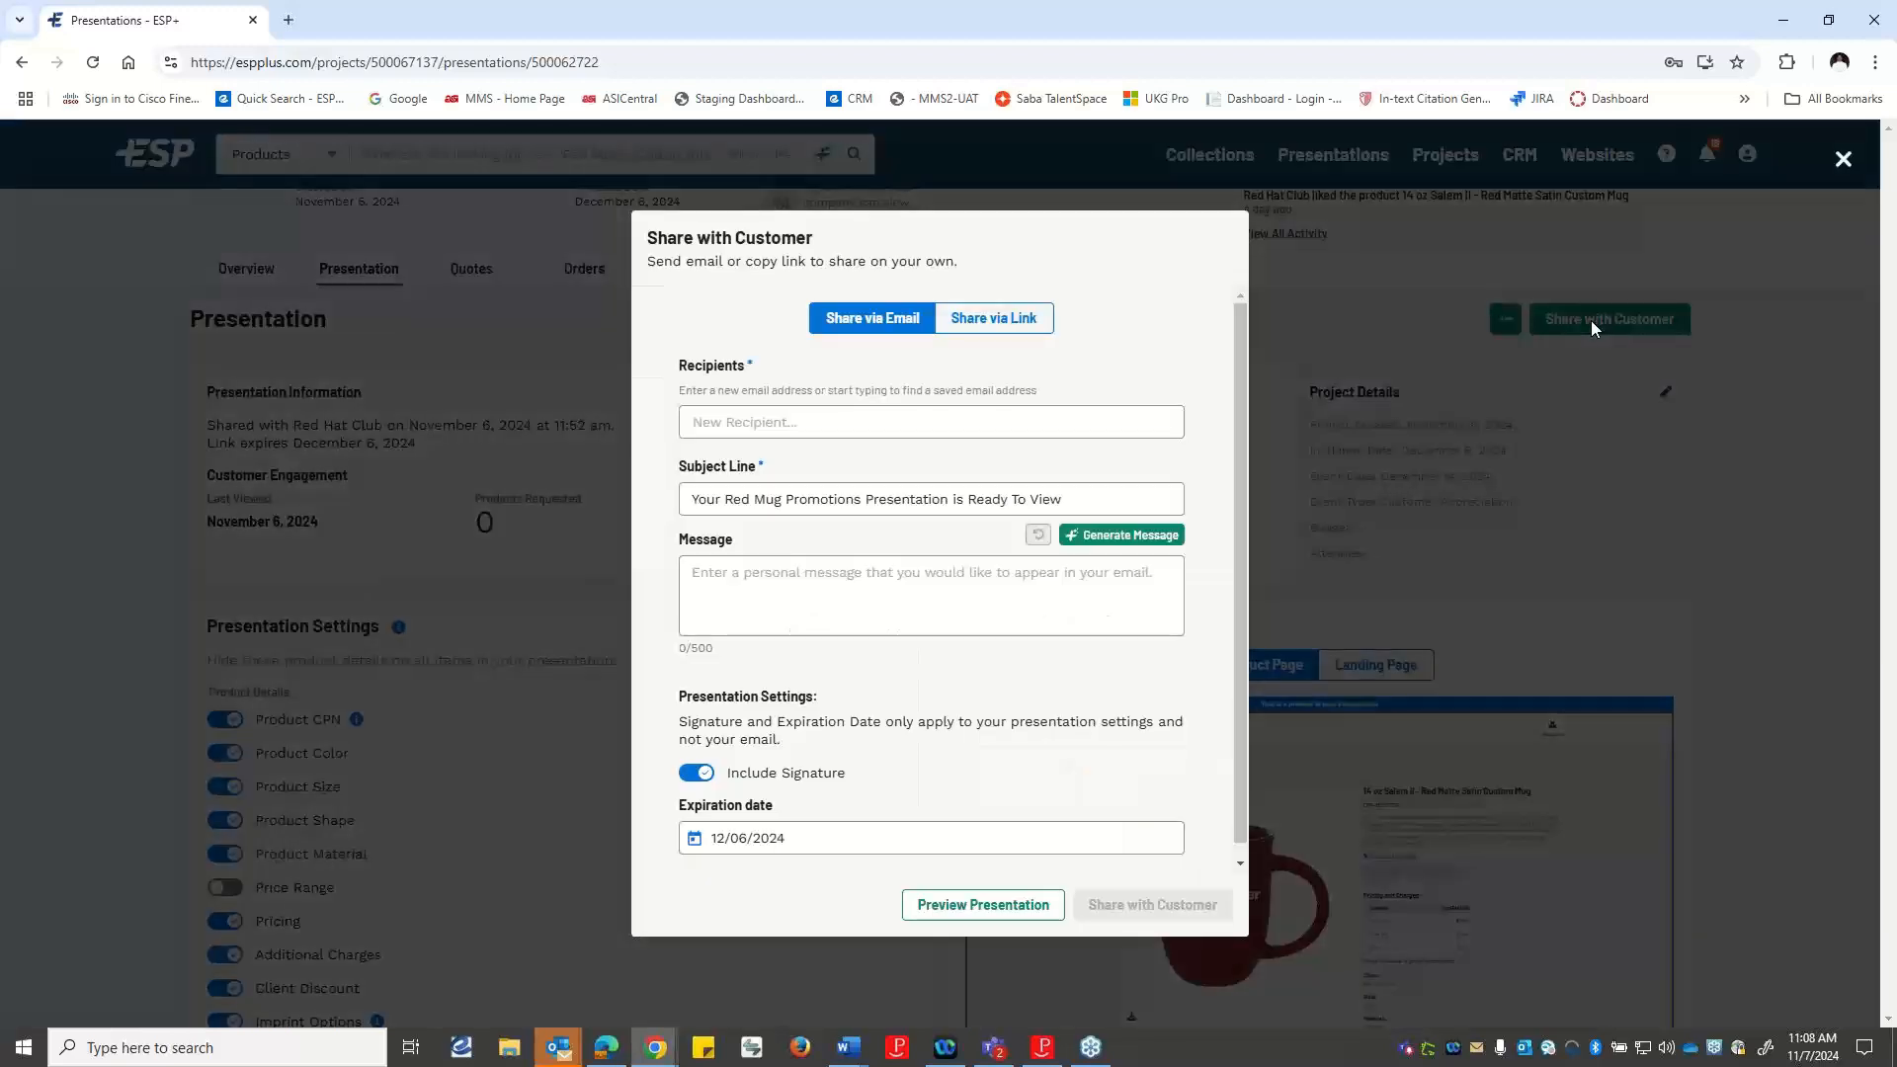
pyautogui.click(993, 905)
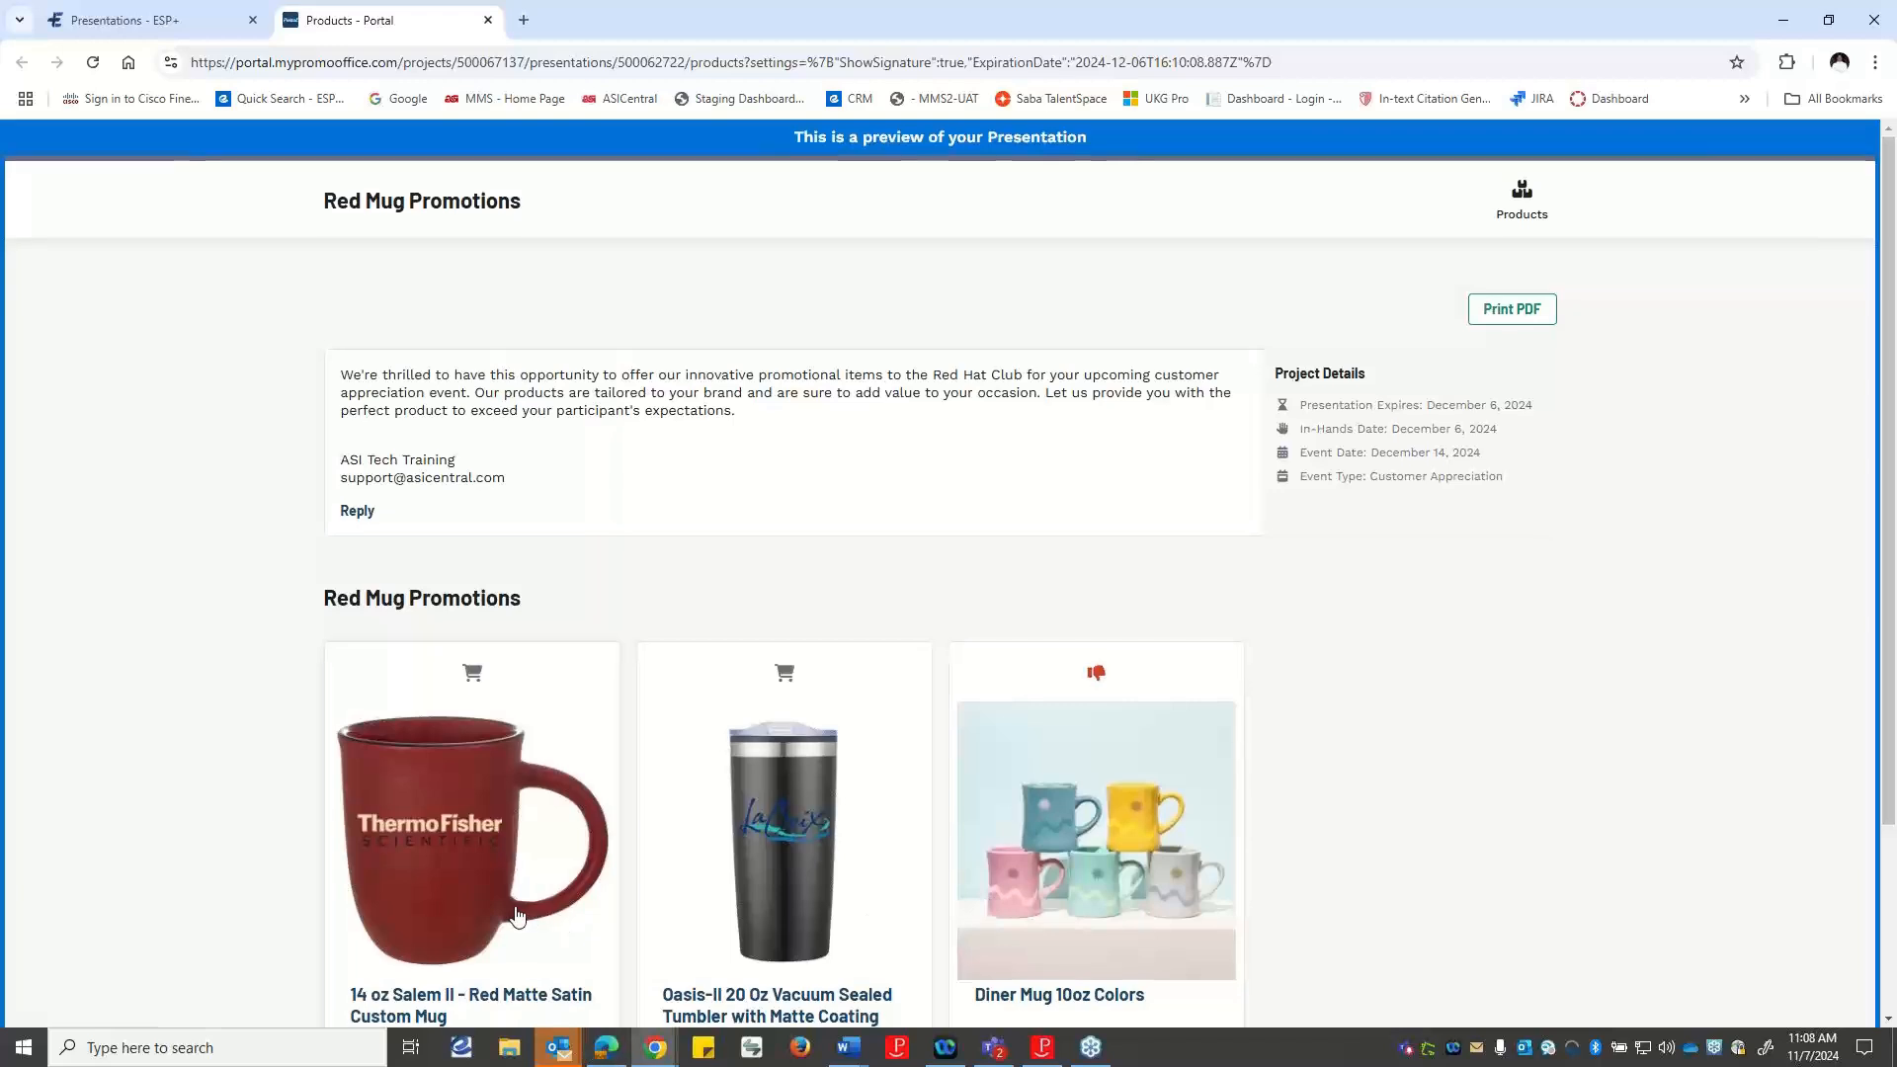
pyautogui.scroll(-1, 517, 916)
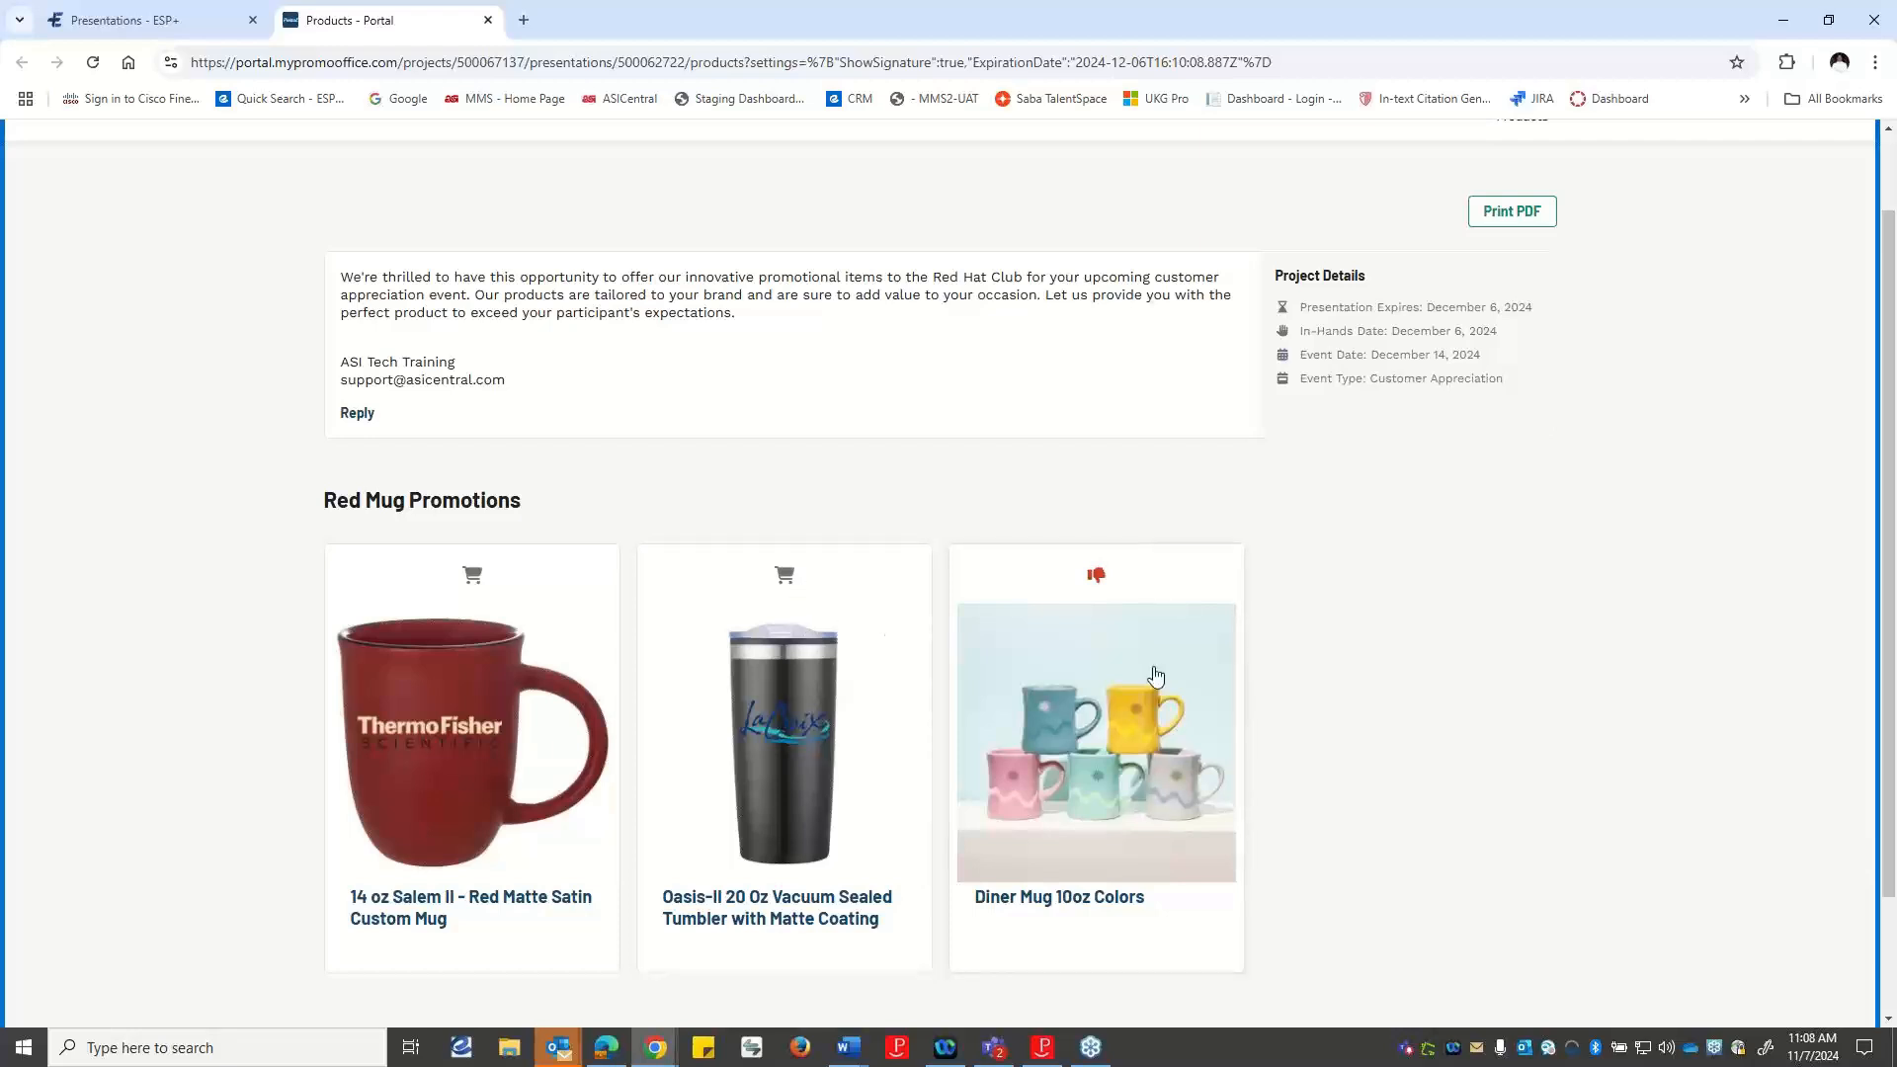
pyautogui.click(188, 28)
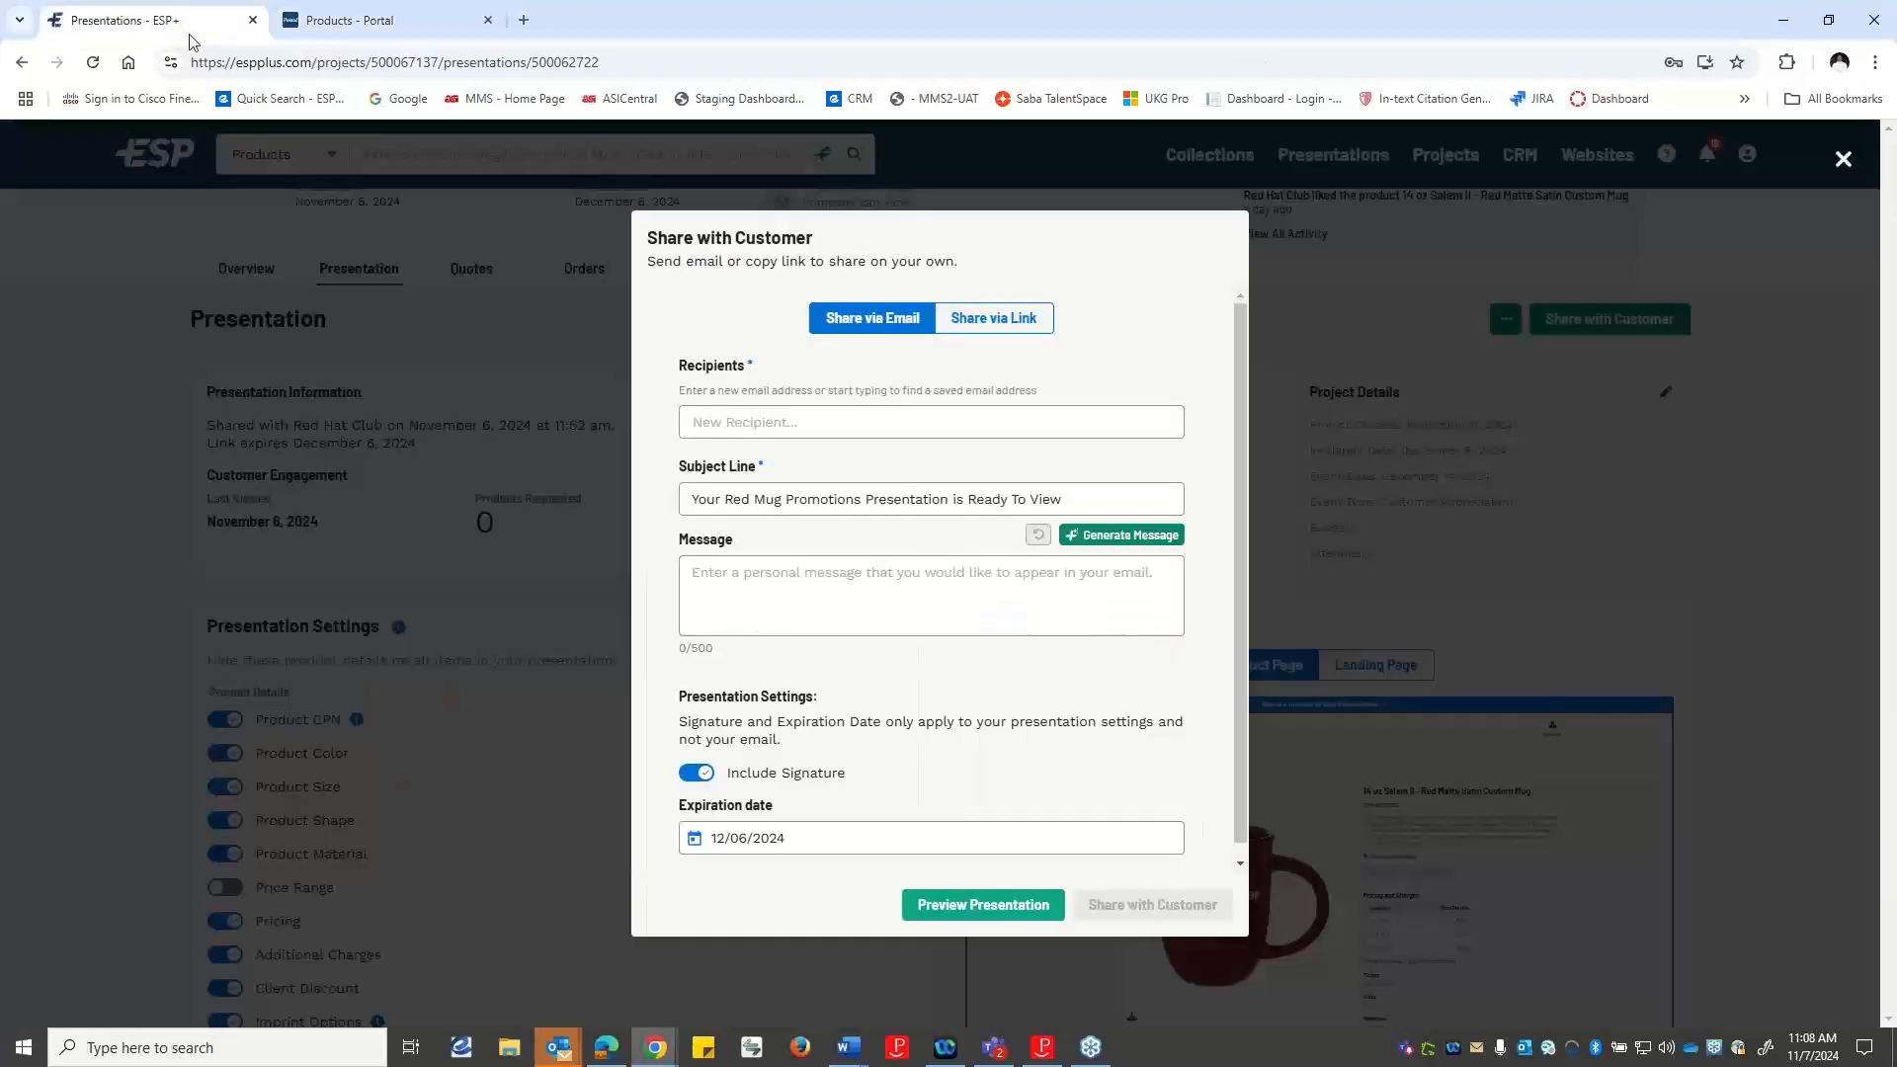
pyautogui.click(1844, 161)
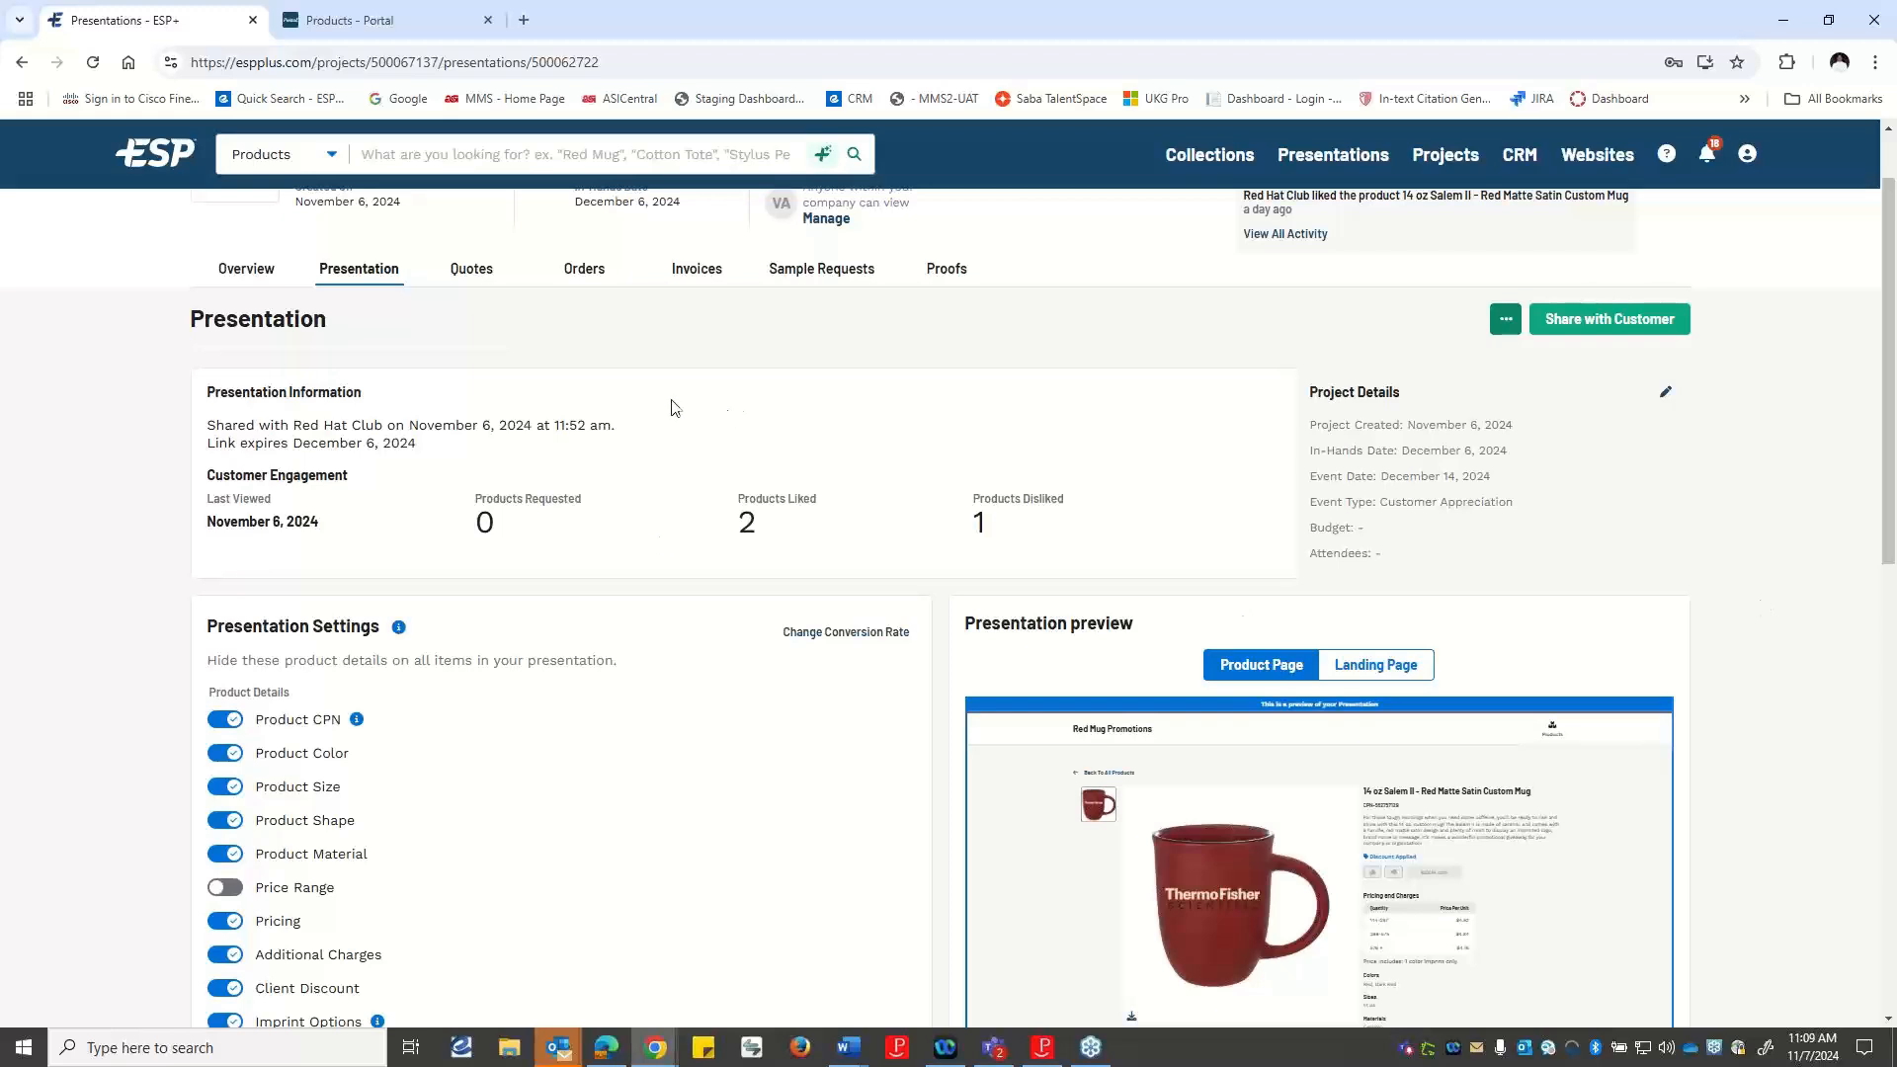
pyautogui.scroll(1, 601, 419)
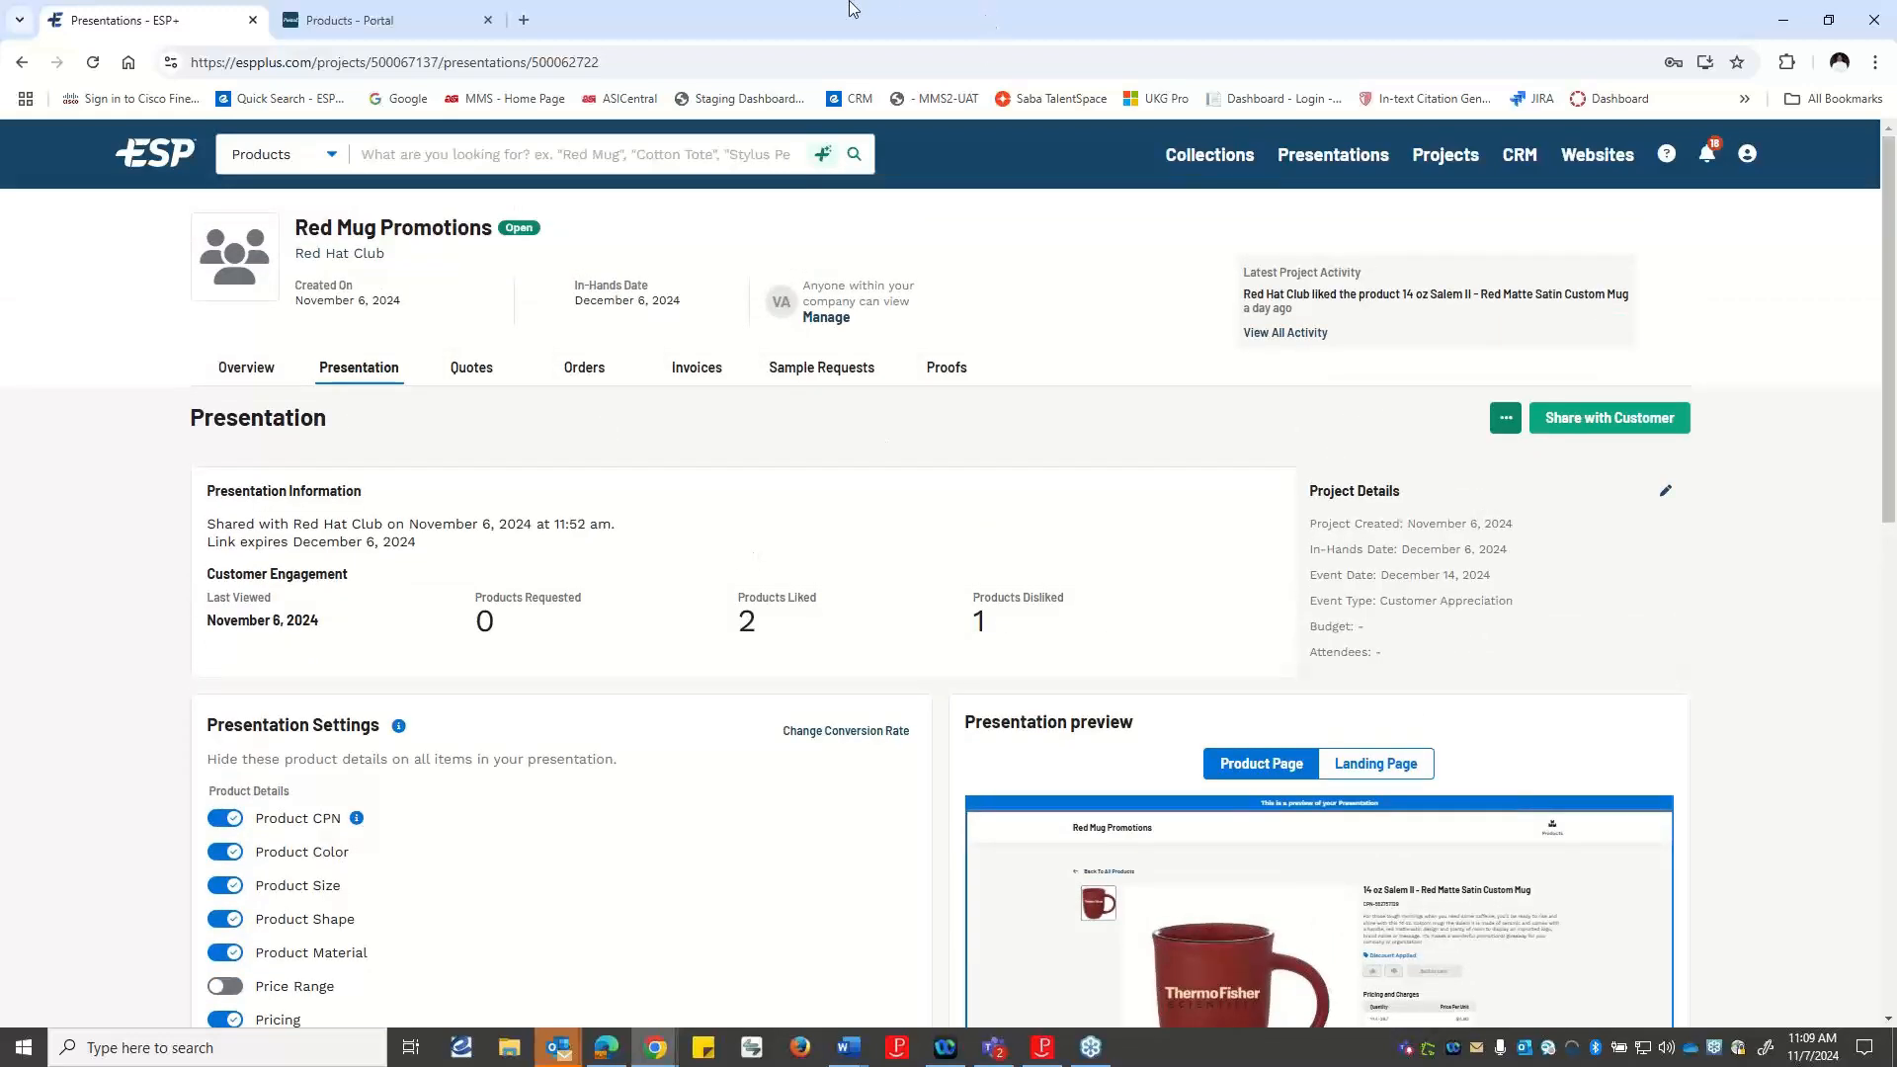
pyautogui.click(488, 21)
# Share the presentation with the customer via link, copying the link with the signature included and expiration date 12/06/2024.
pyautogui.click(1506, 418)
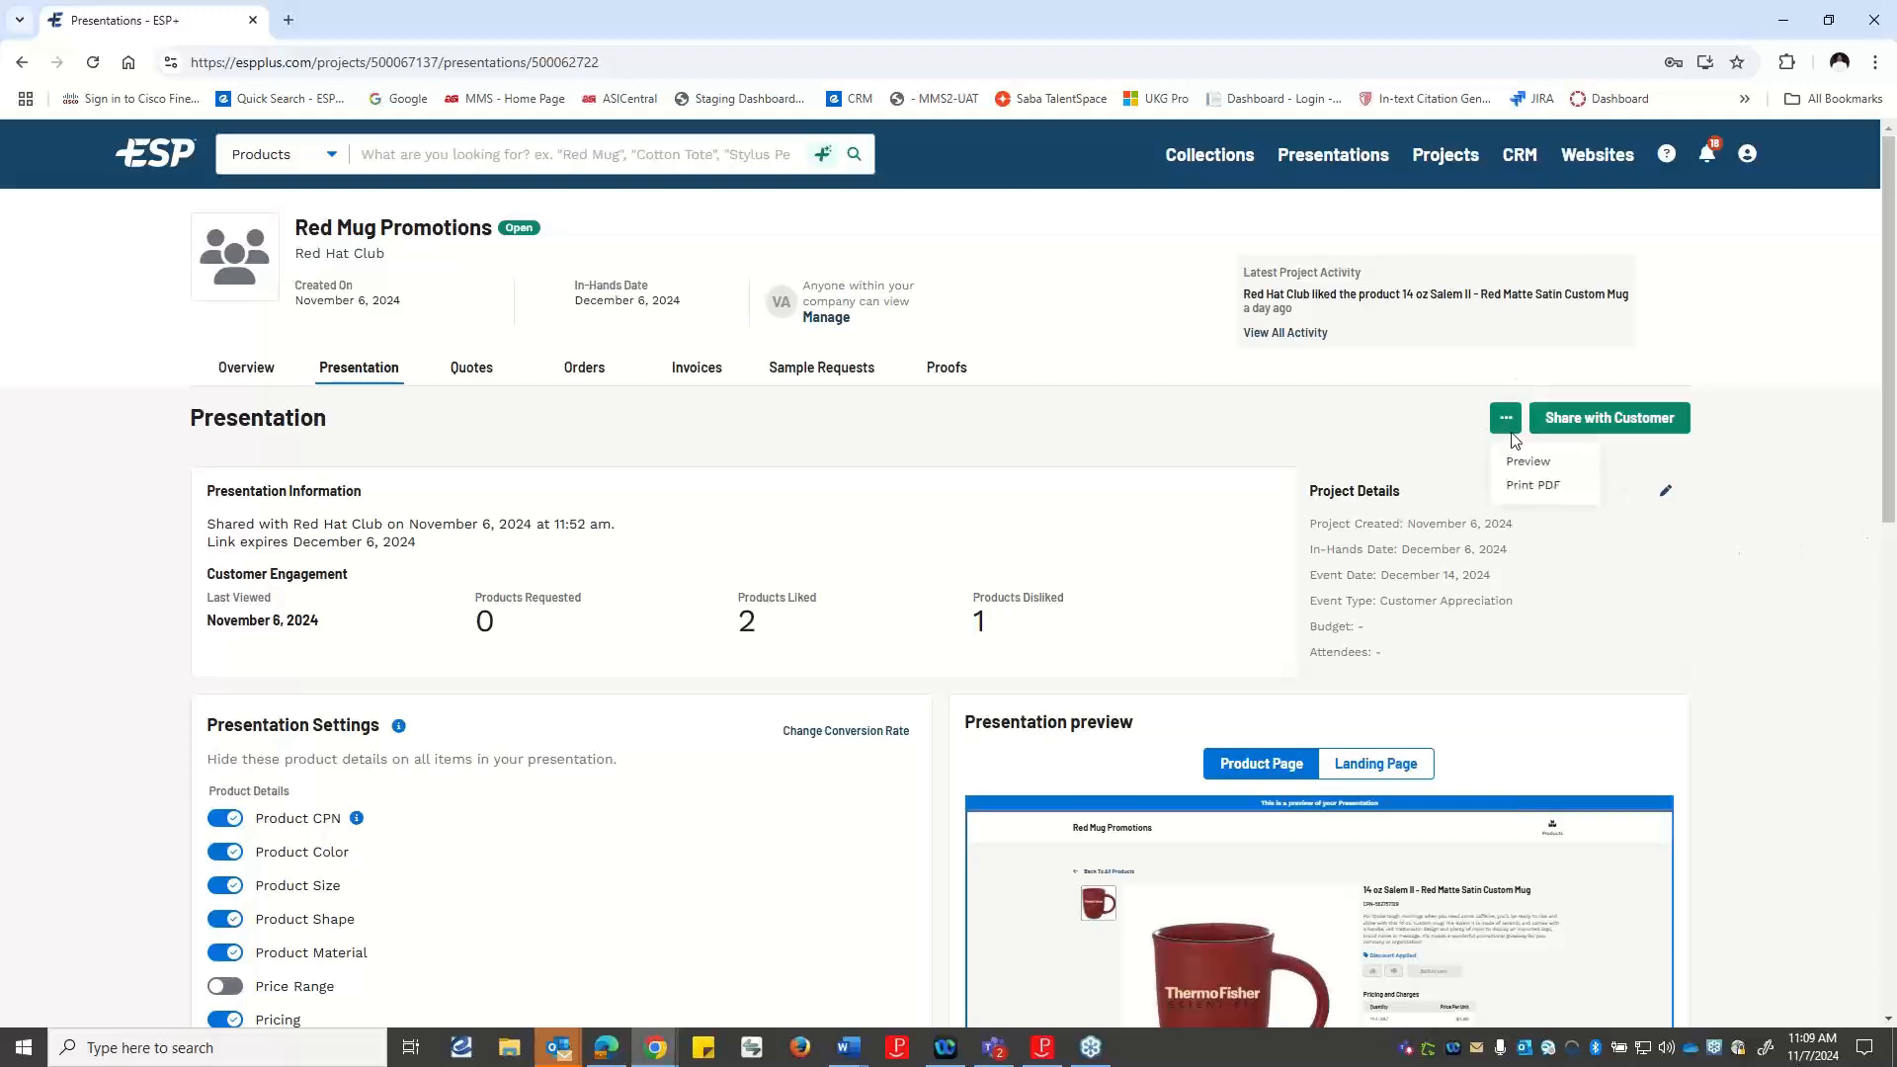
pyautogui.click(1579, 425)
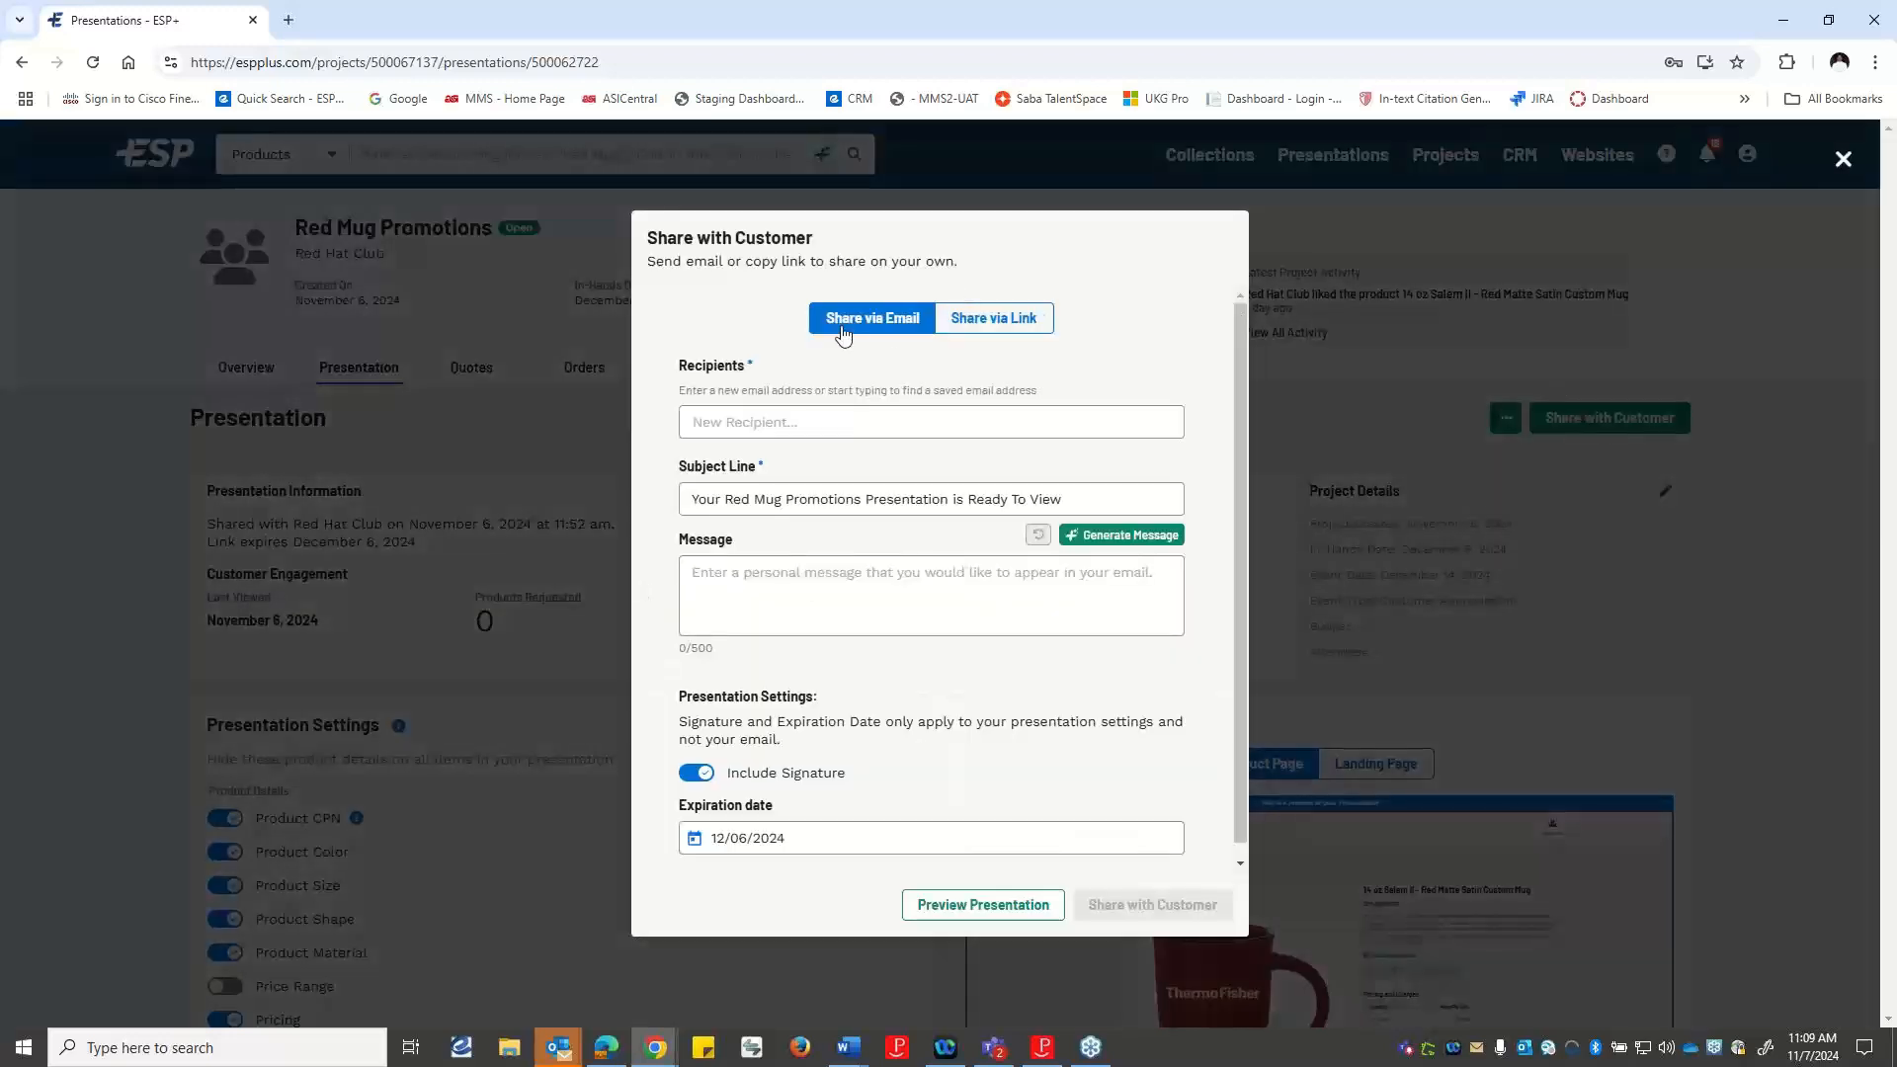
pyautogui.click(1010, 321)
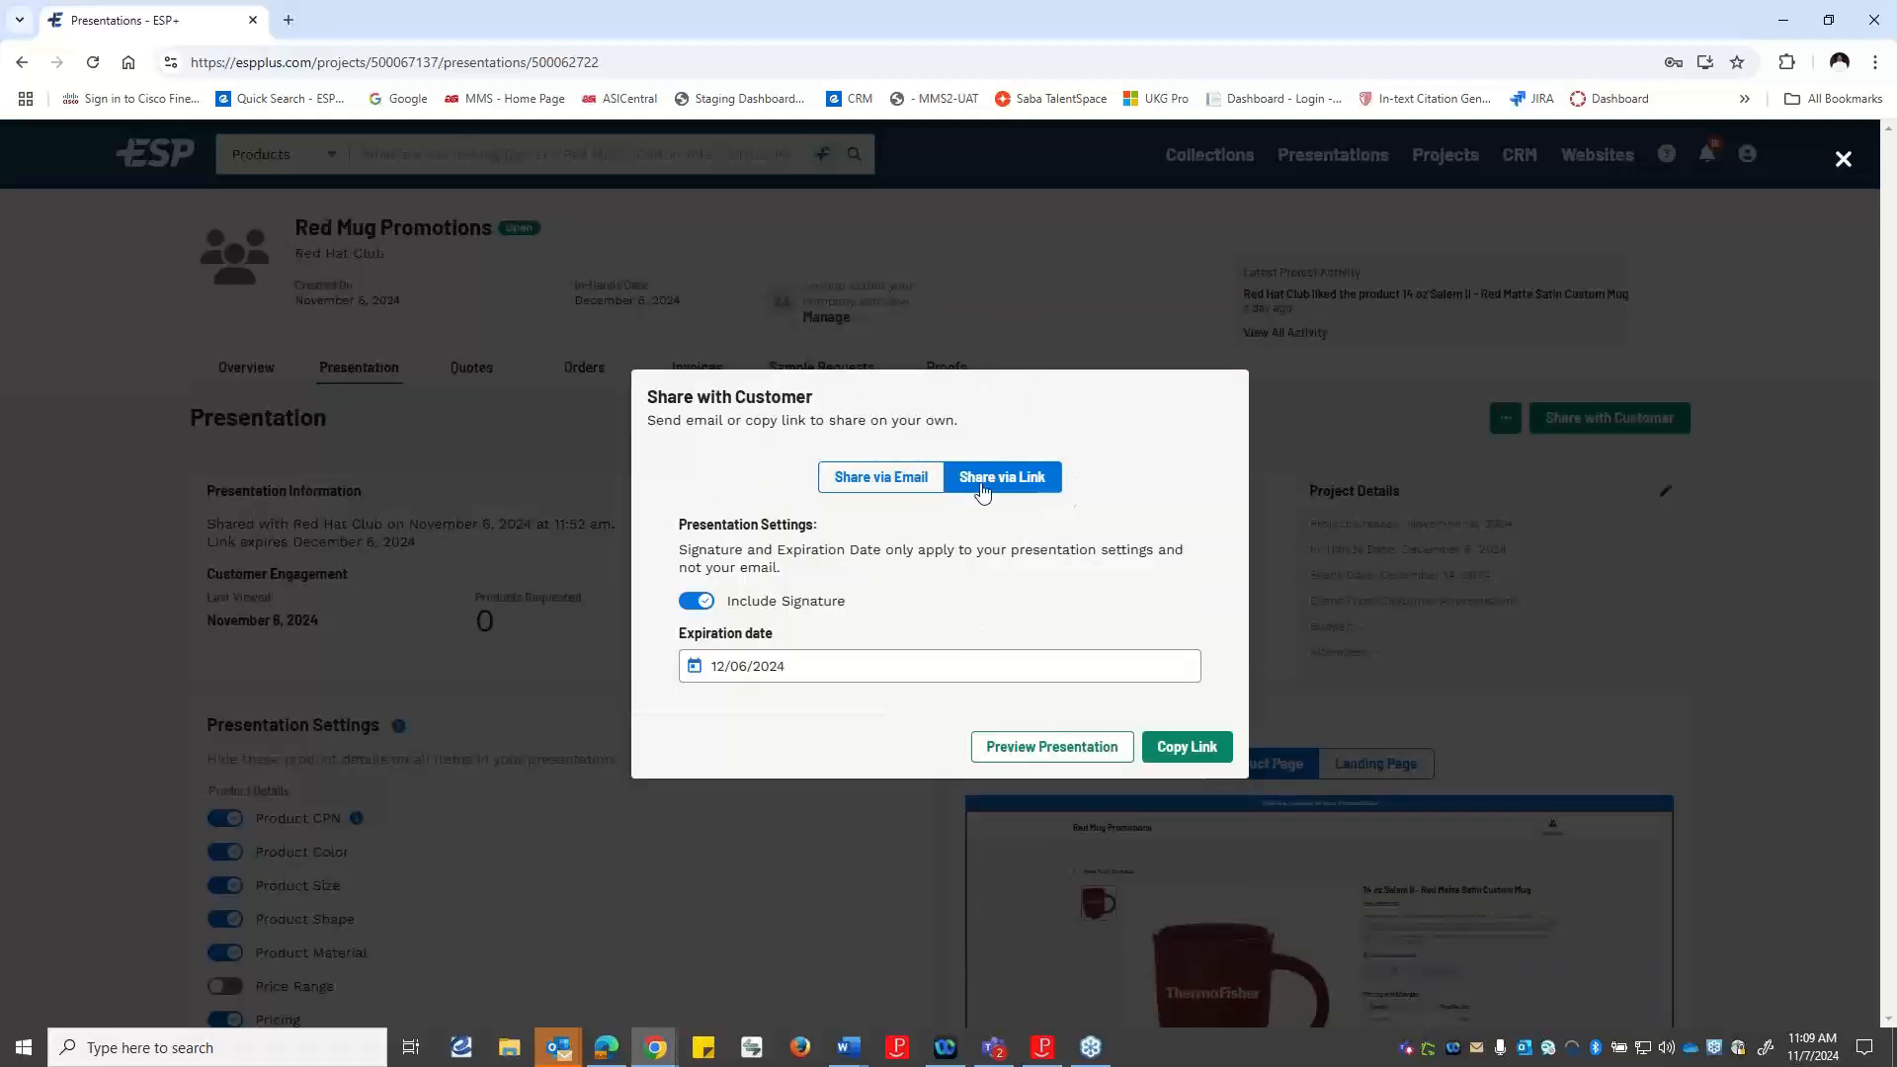
pyautogui.click(1191, 748)
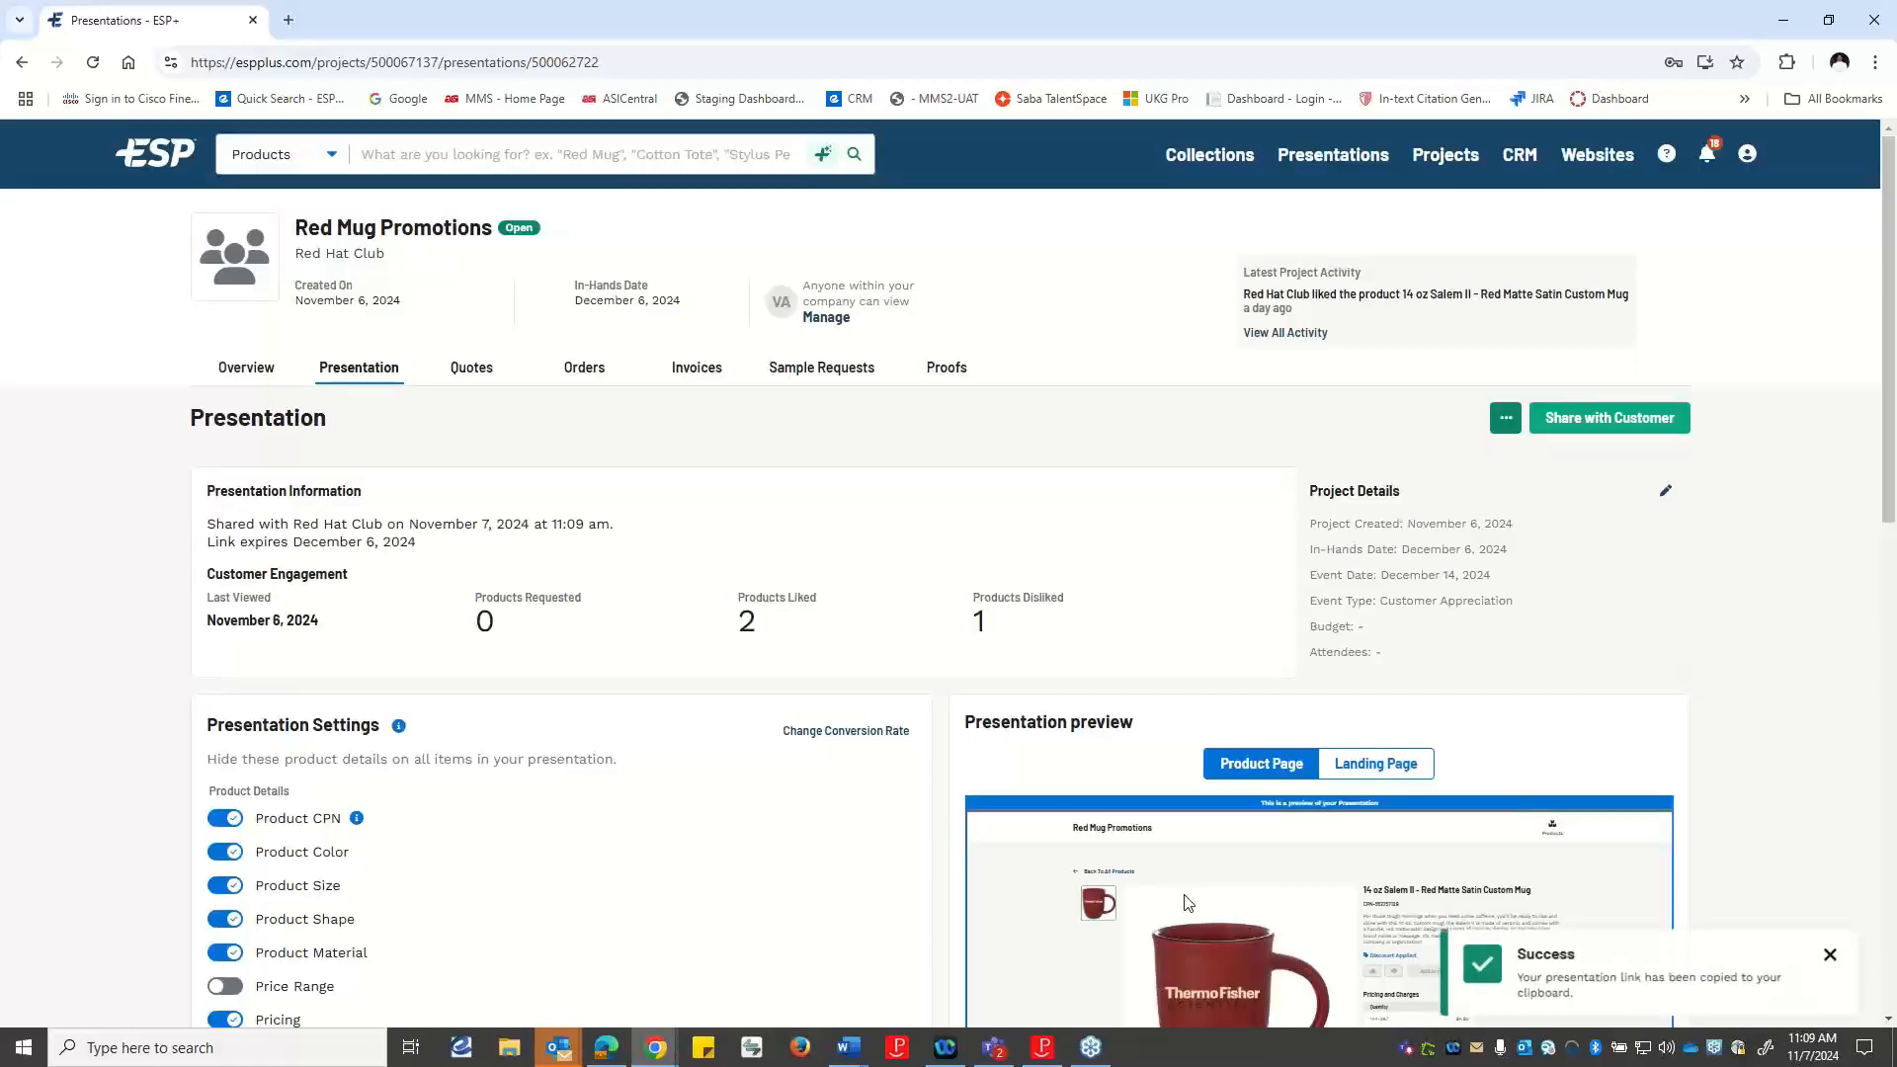
# Open the copied presentation link, including its access code, in a new browser tab and look over the customer's product page.
pyautogui.click(288, 20)
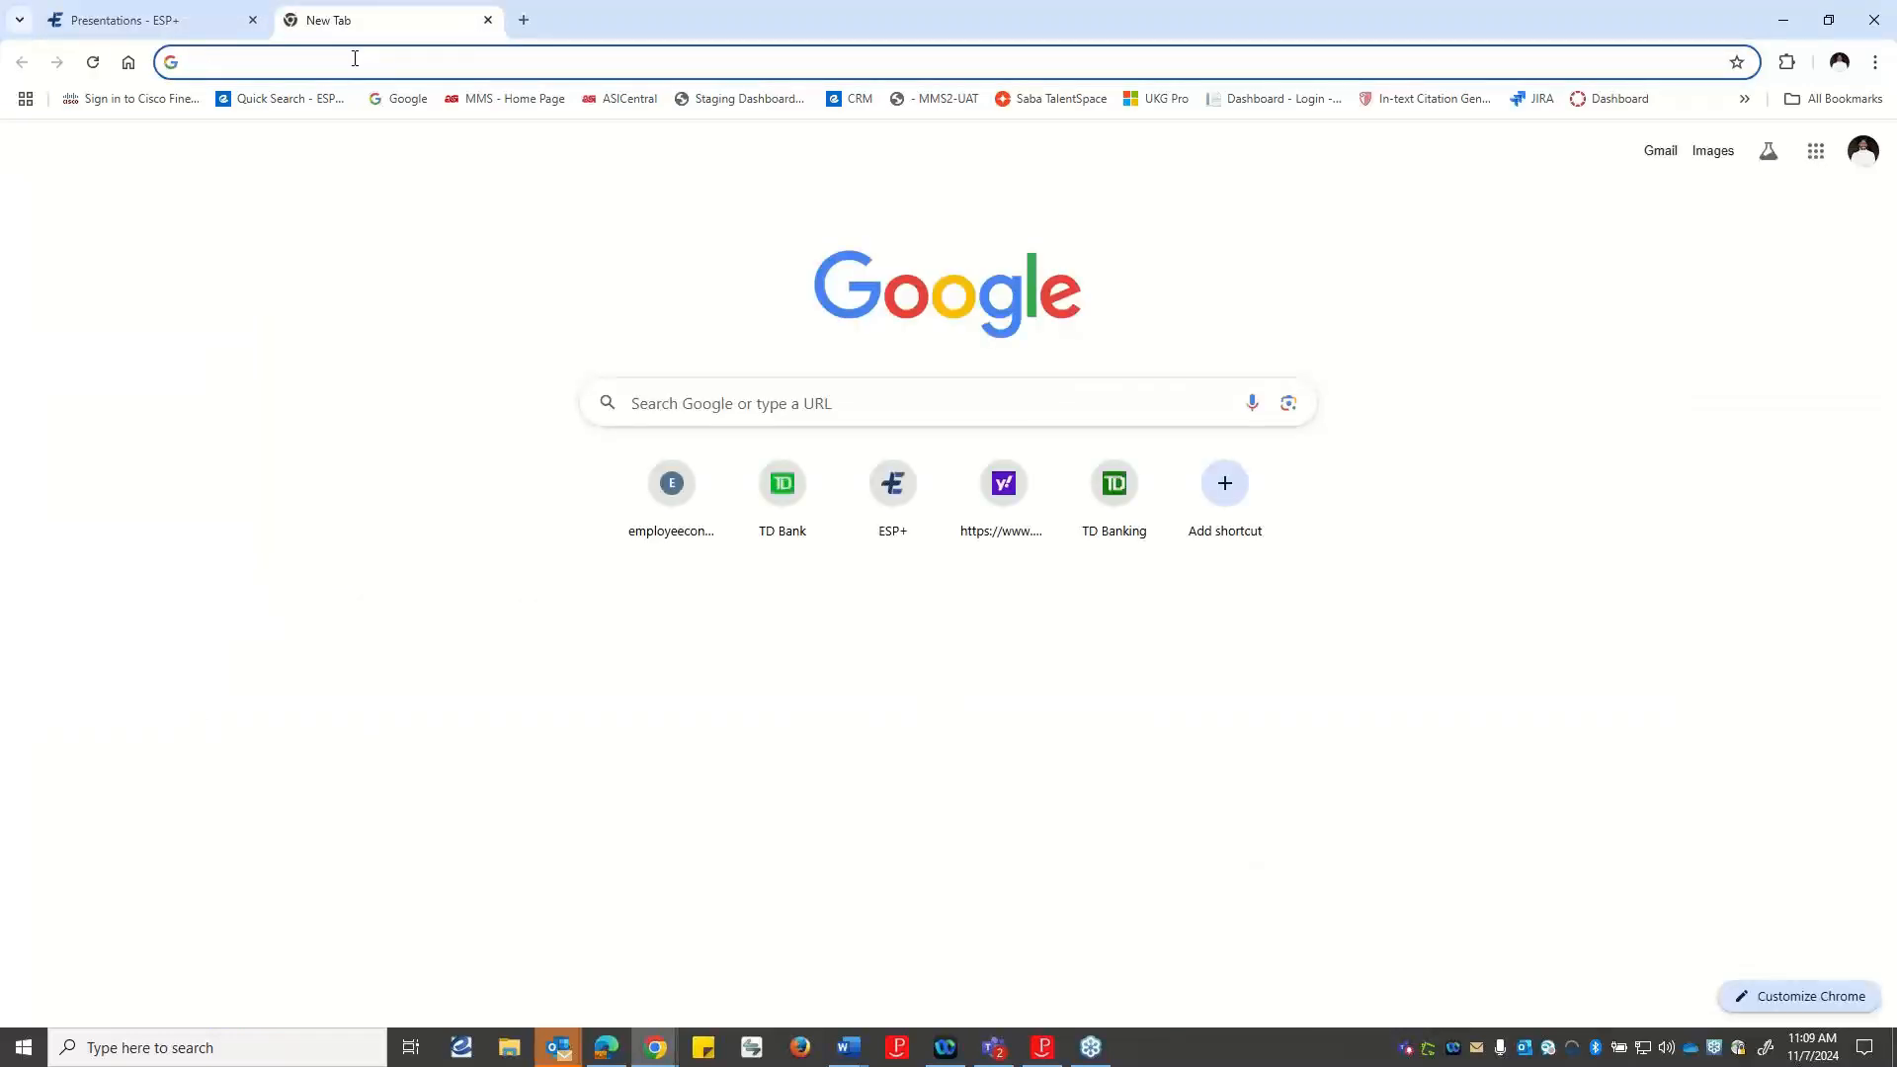
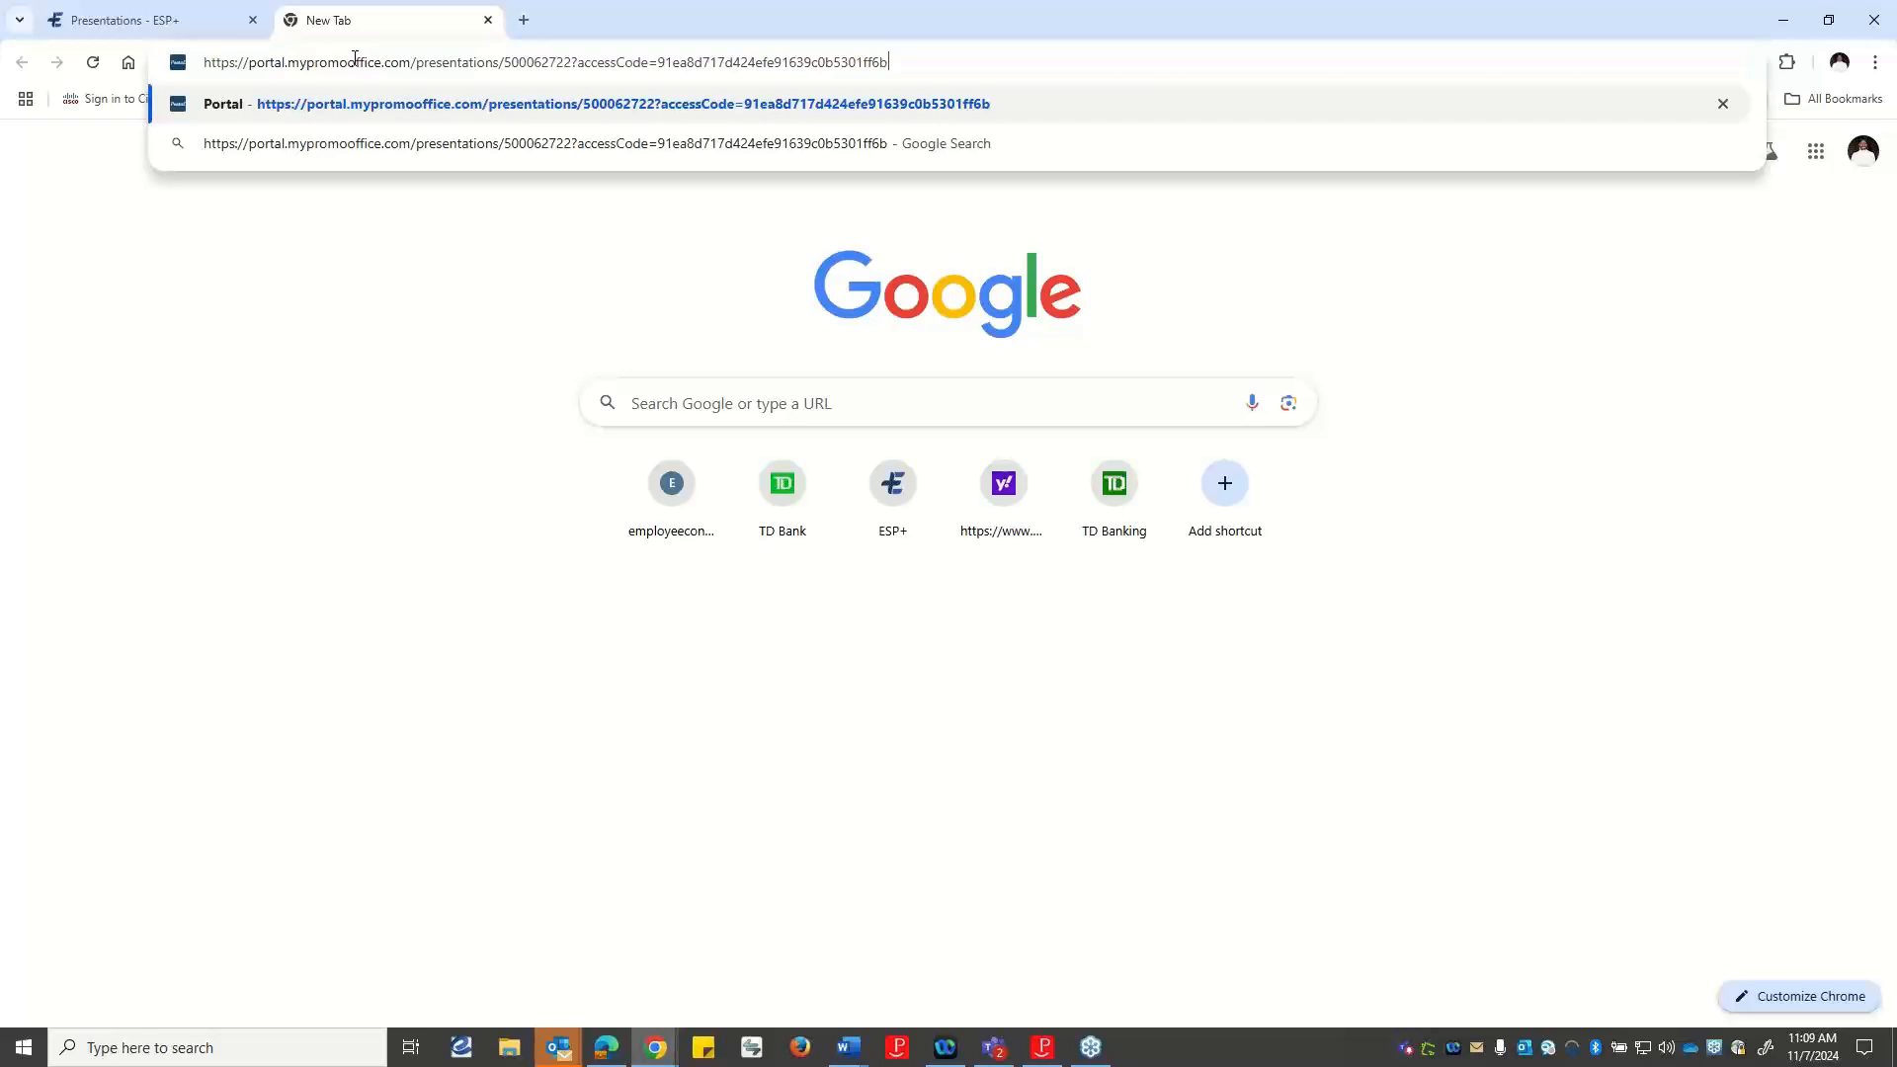
pyautogui.press('Return')
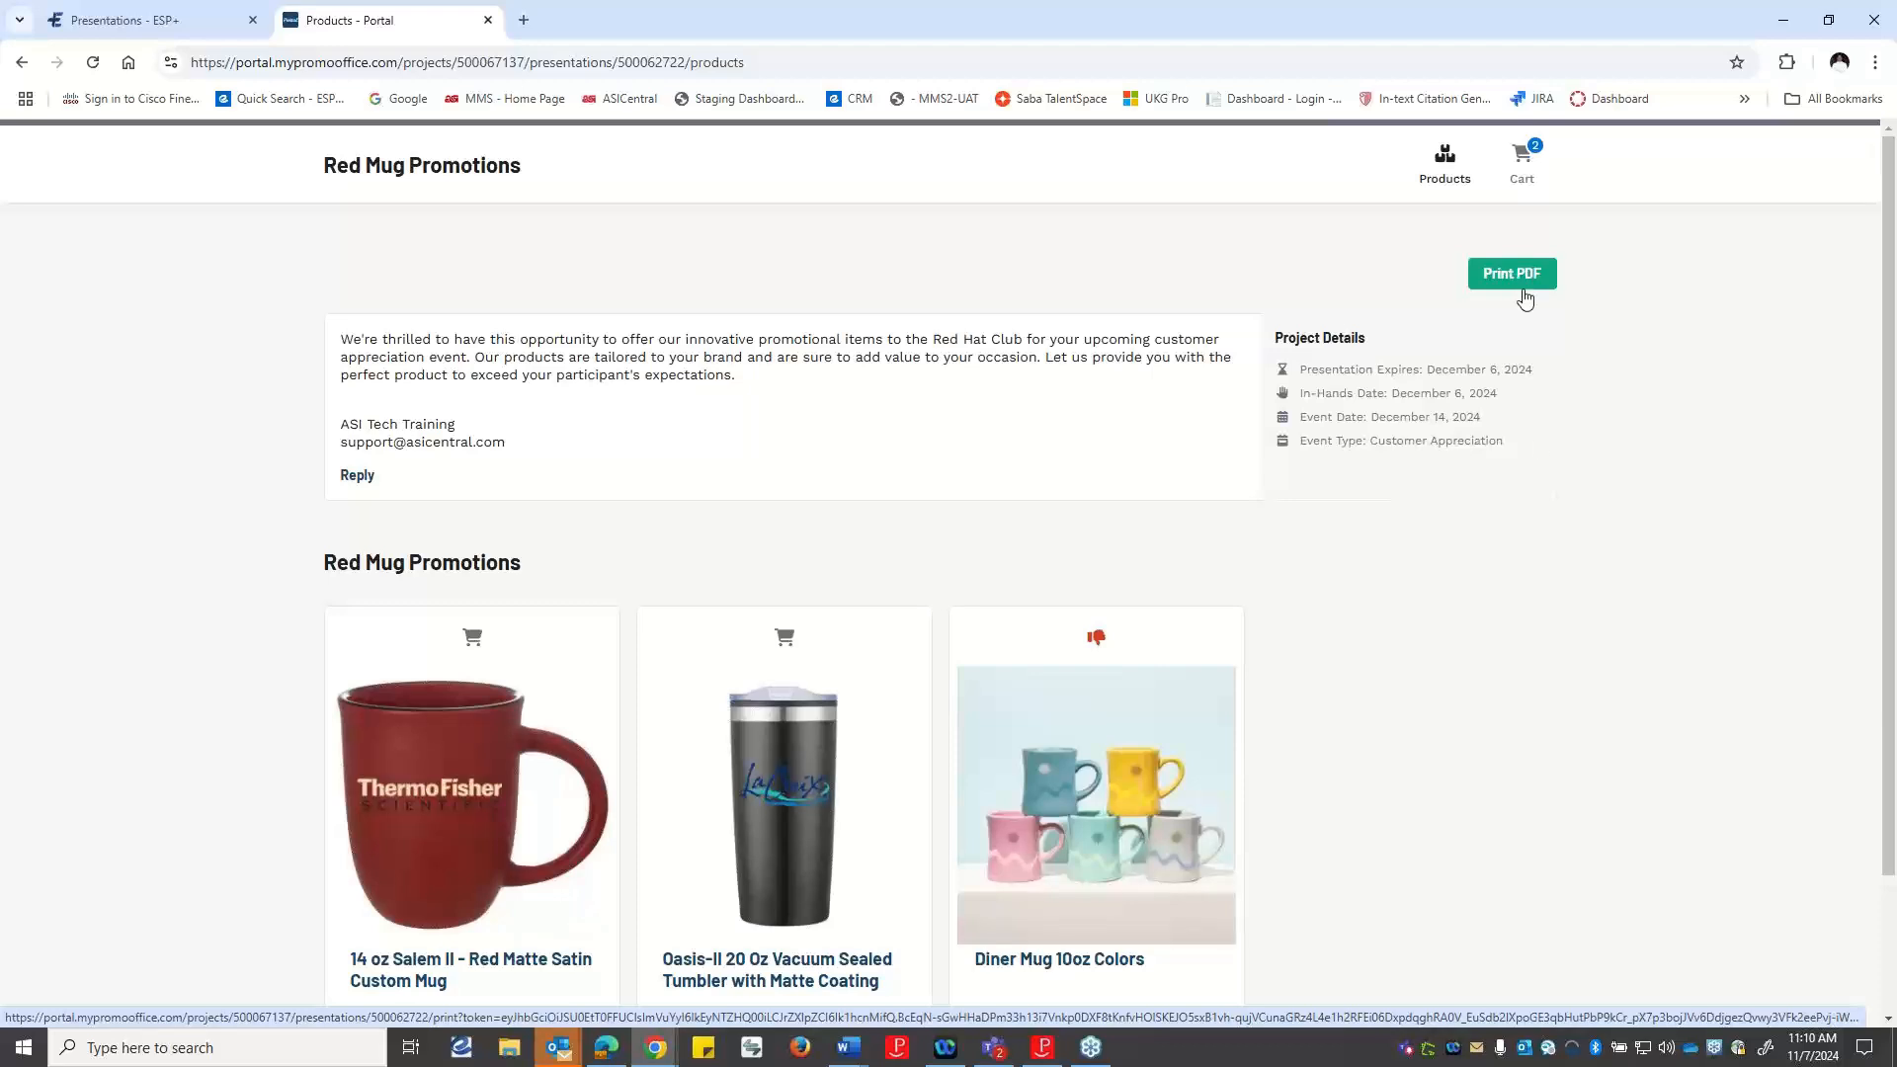
pyautogui.scroll(-2, 1445, 518)
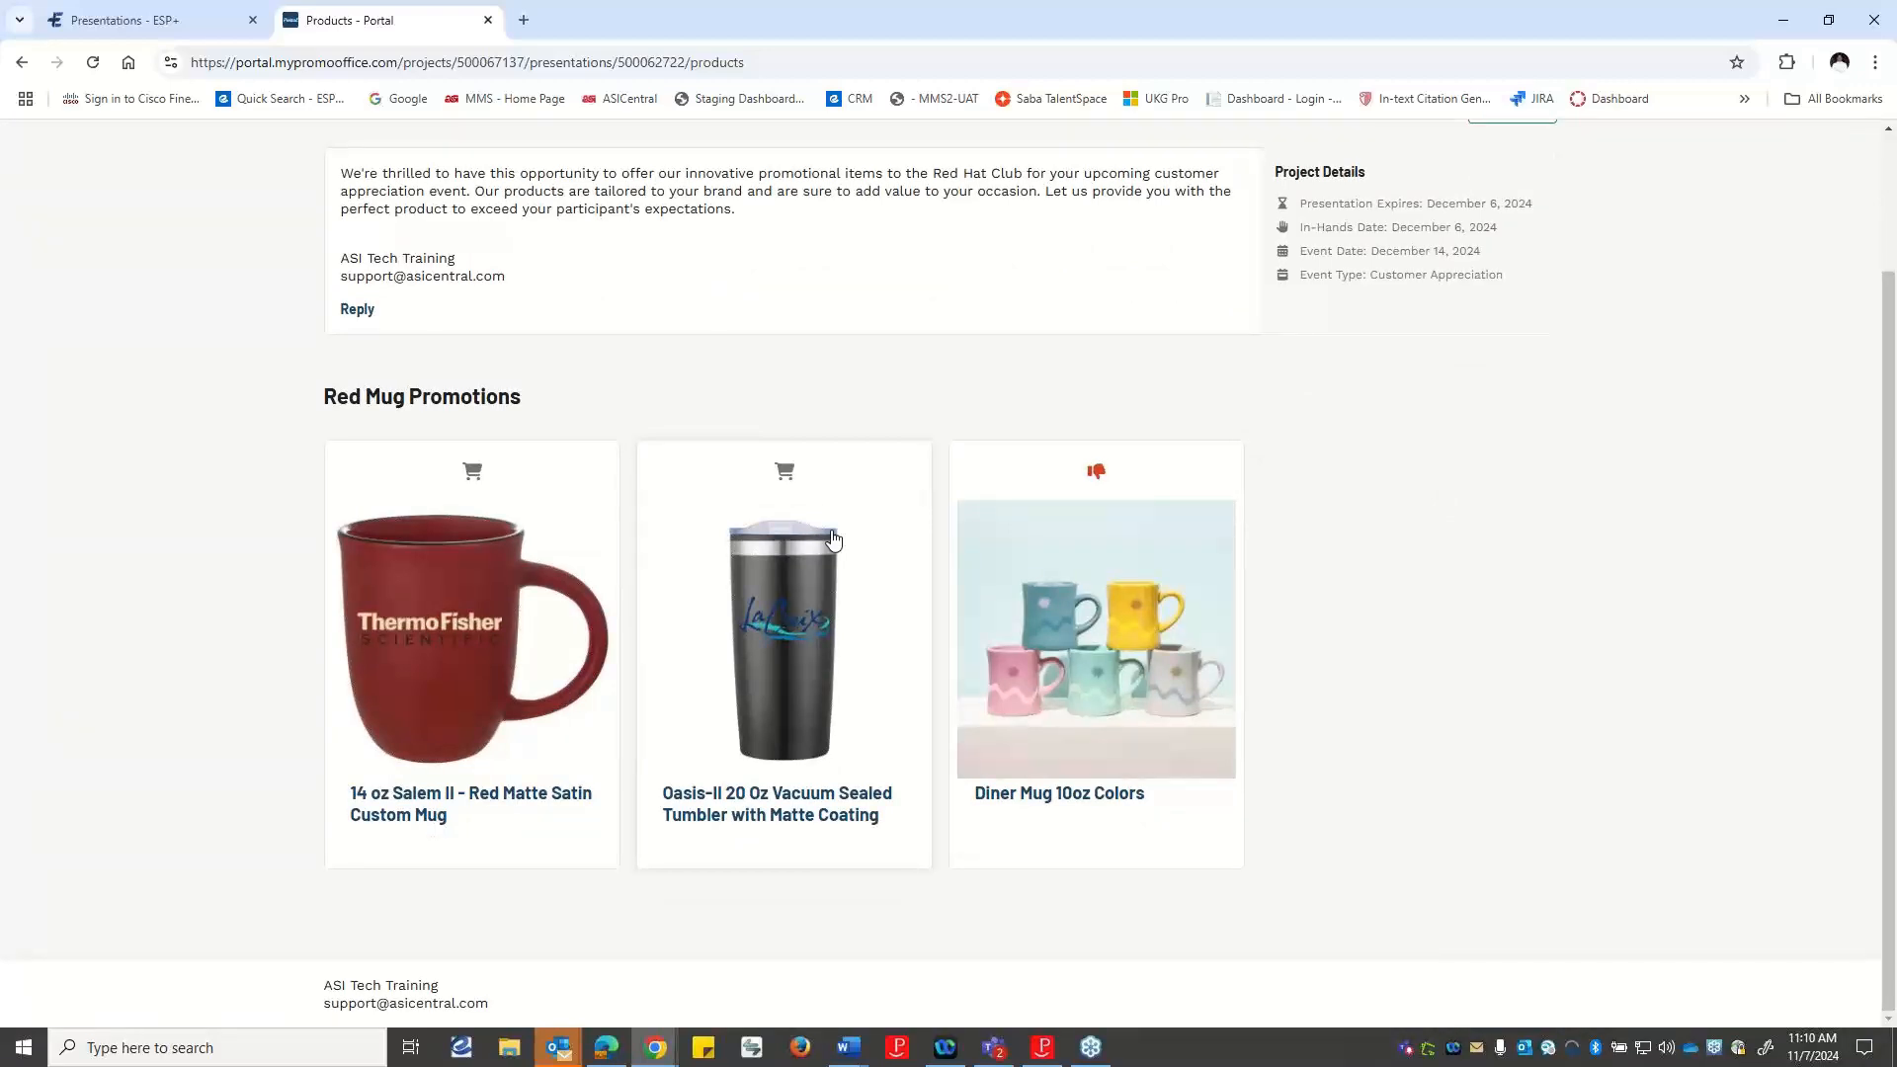
pyautogui.scroll(2, 833, 539)
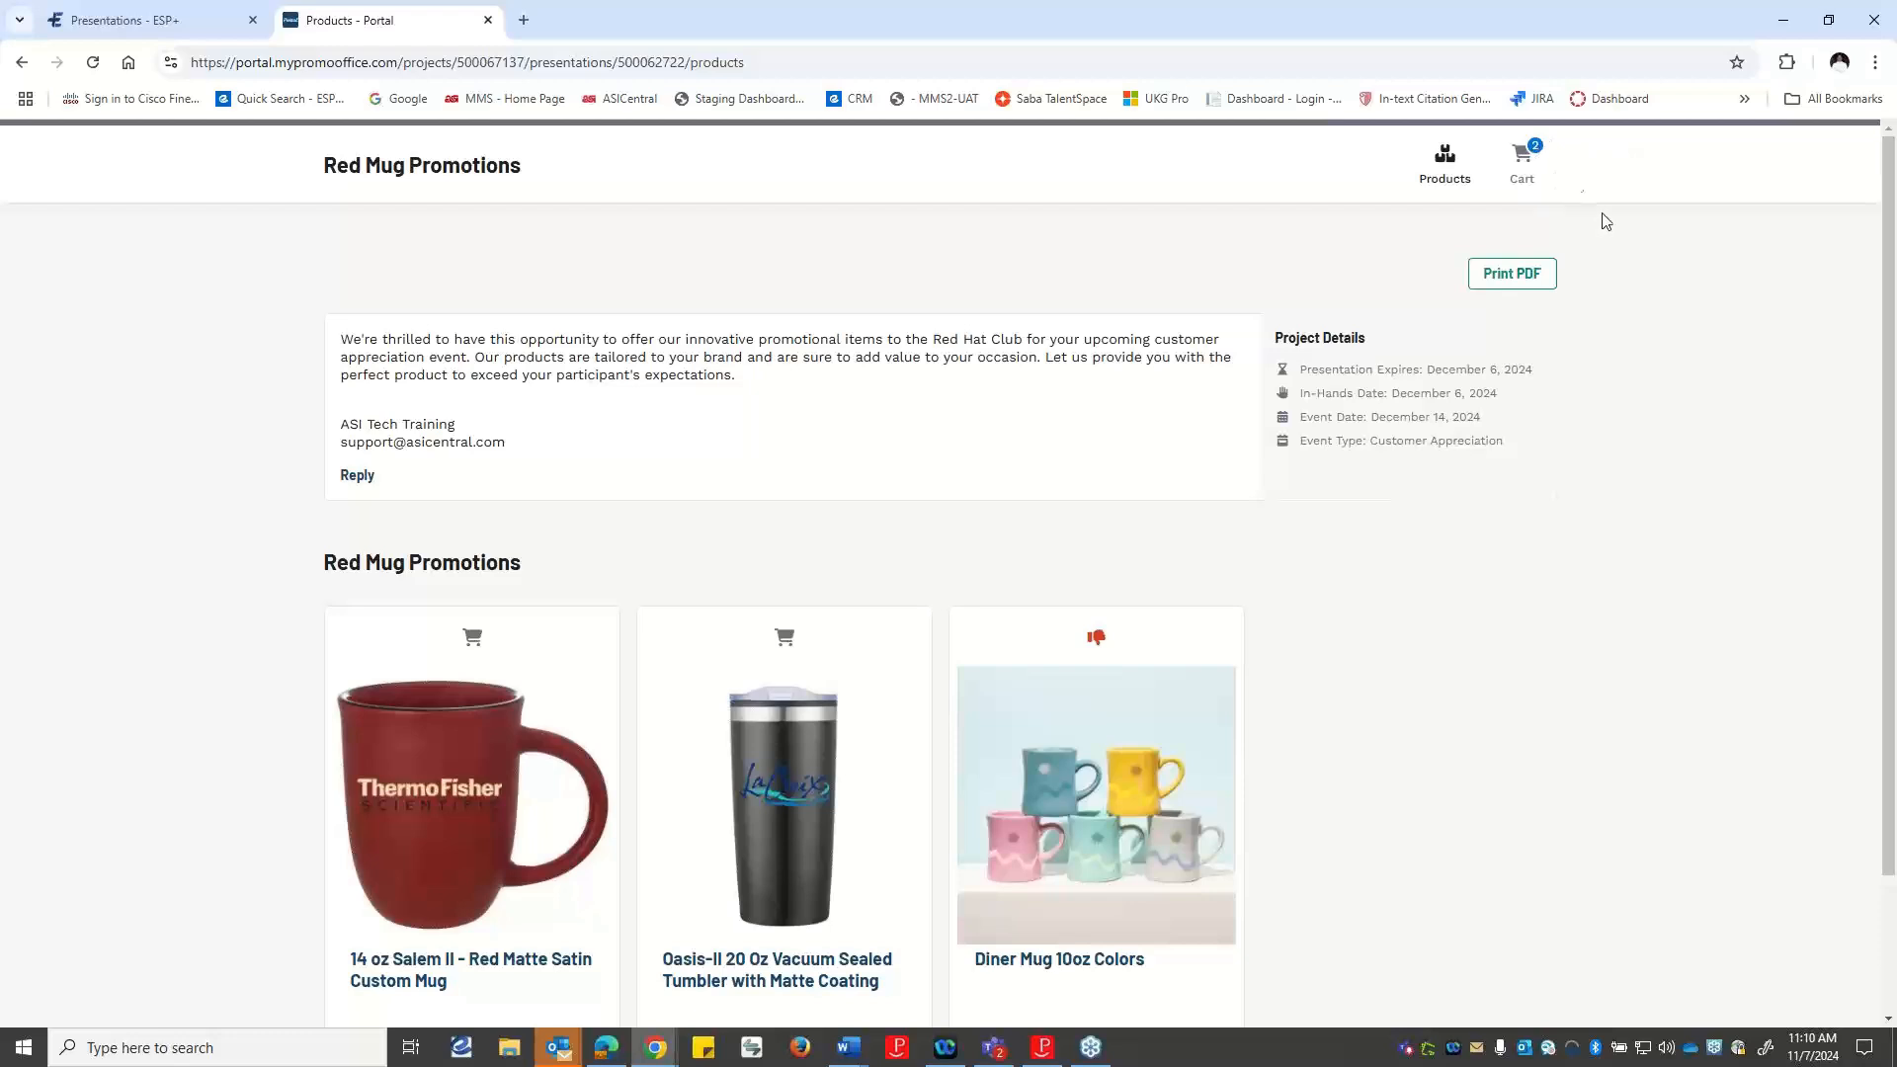
# Open the customer's shopping cart in the portal and review the items and quantities in it.
pyautogui.click(1522, 161)
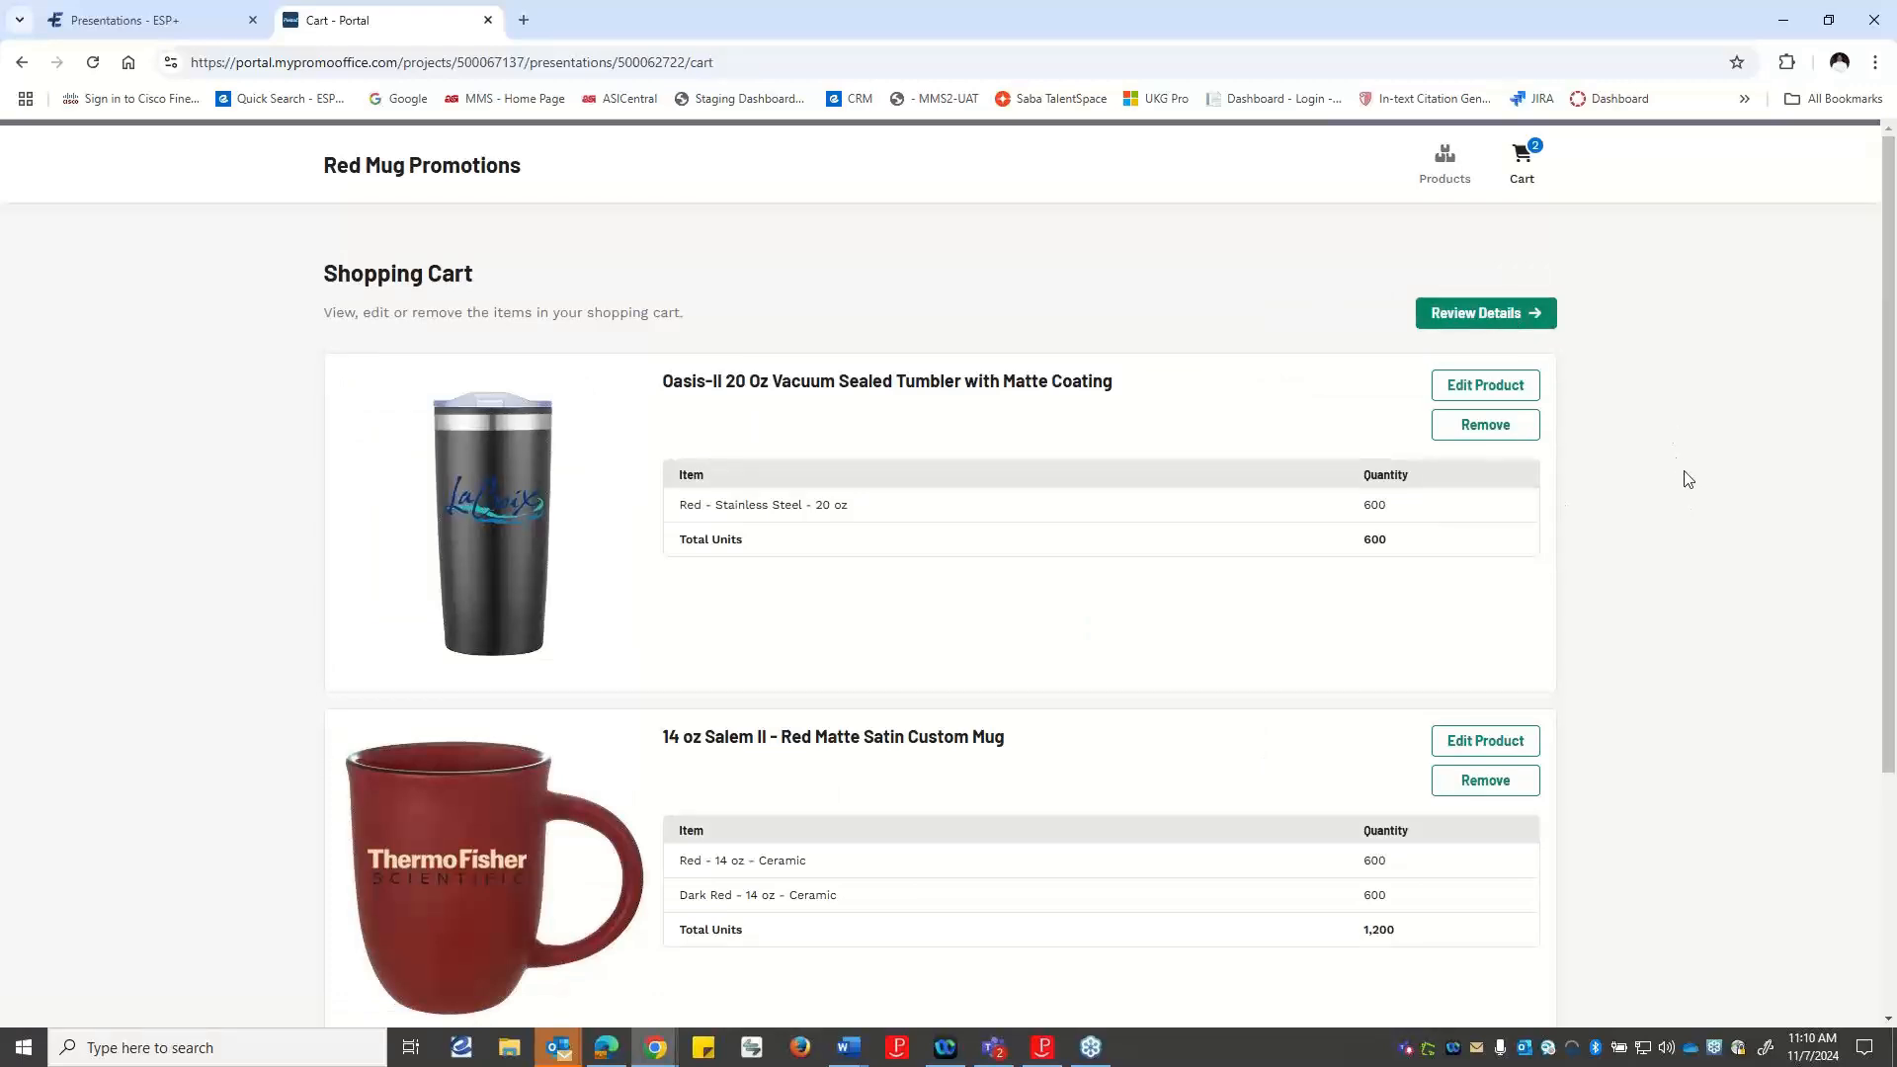
pyautogui.scroll(-3, 1680, 484)
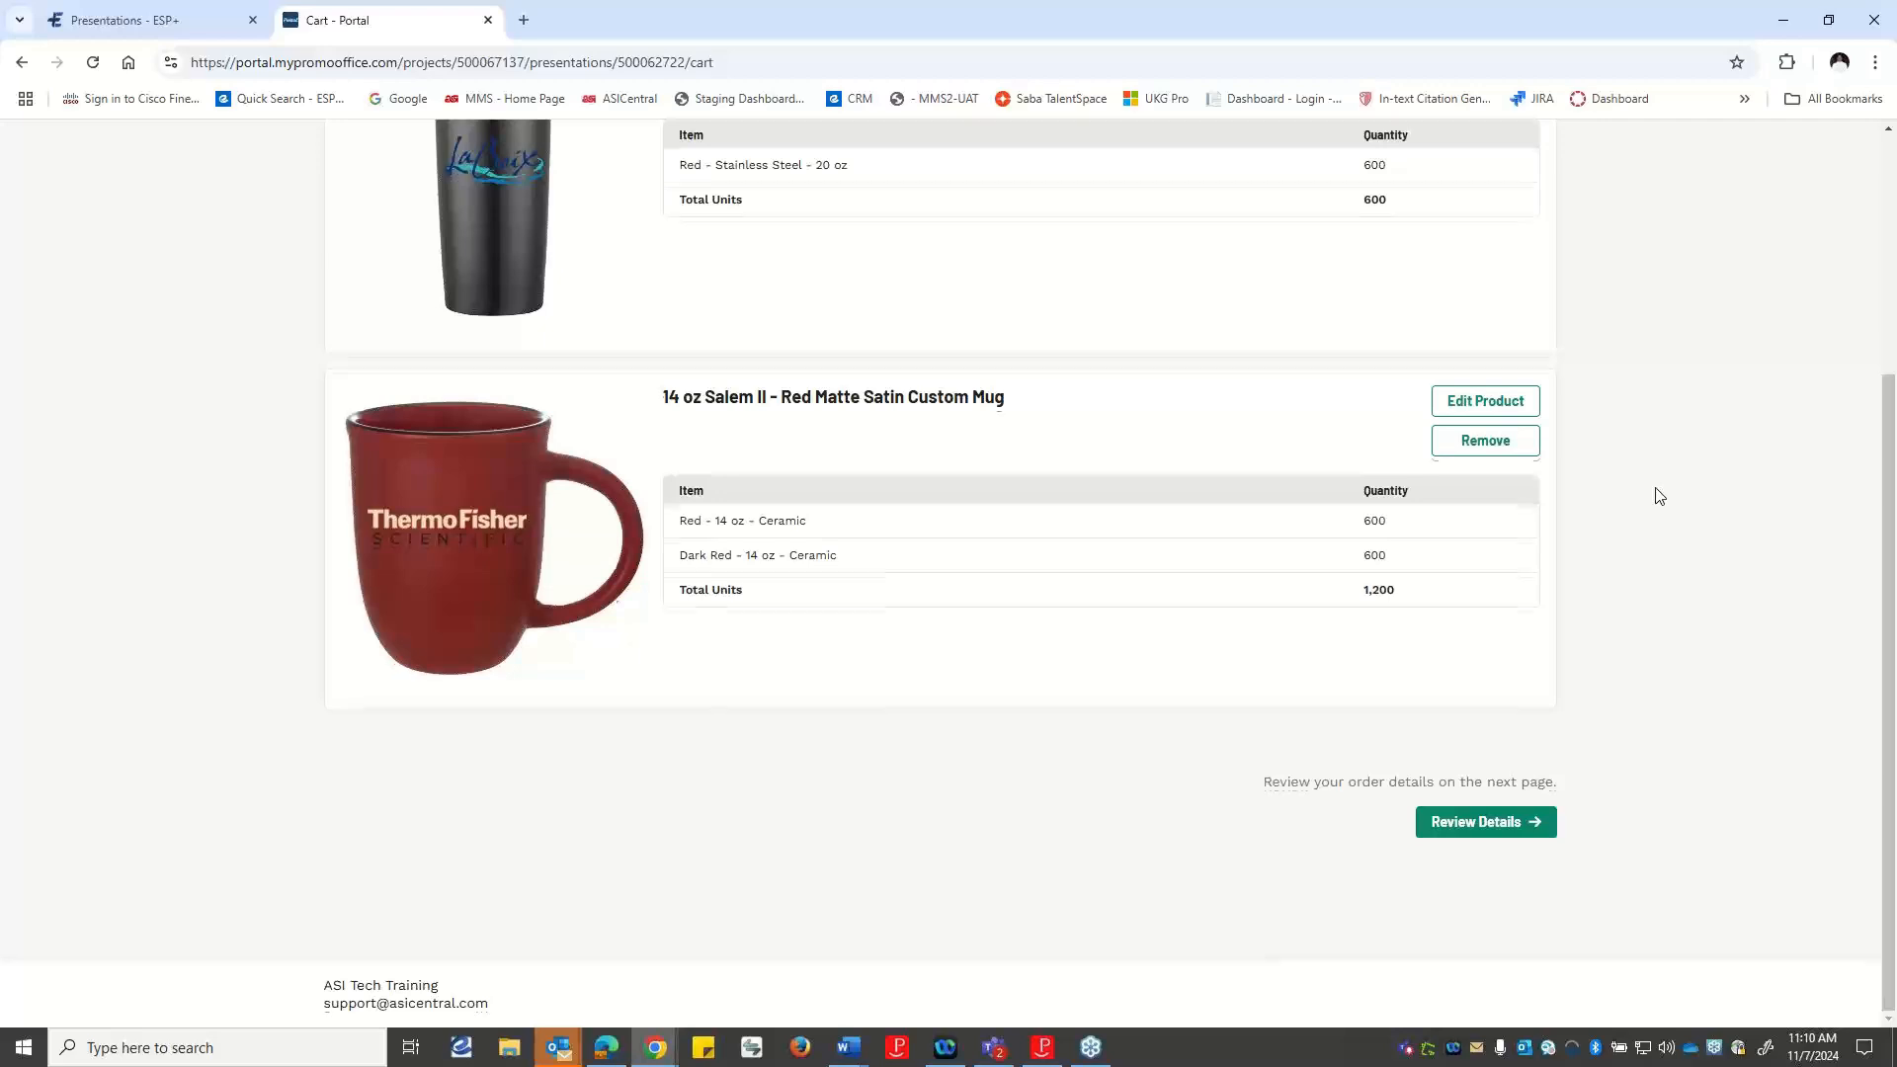
pyautogui.scroll(3, 1660, 496)
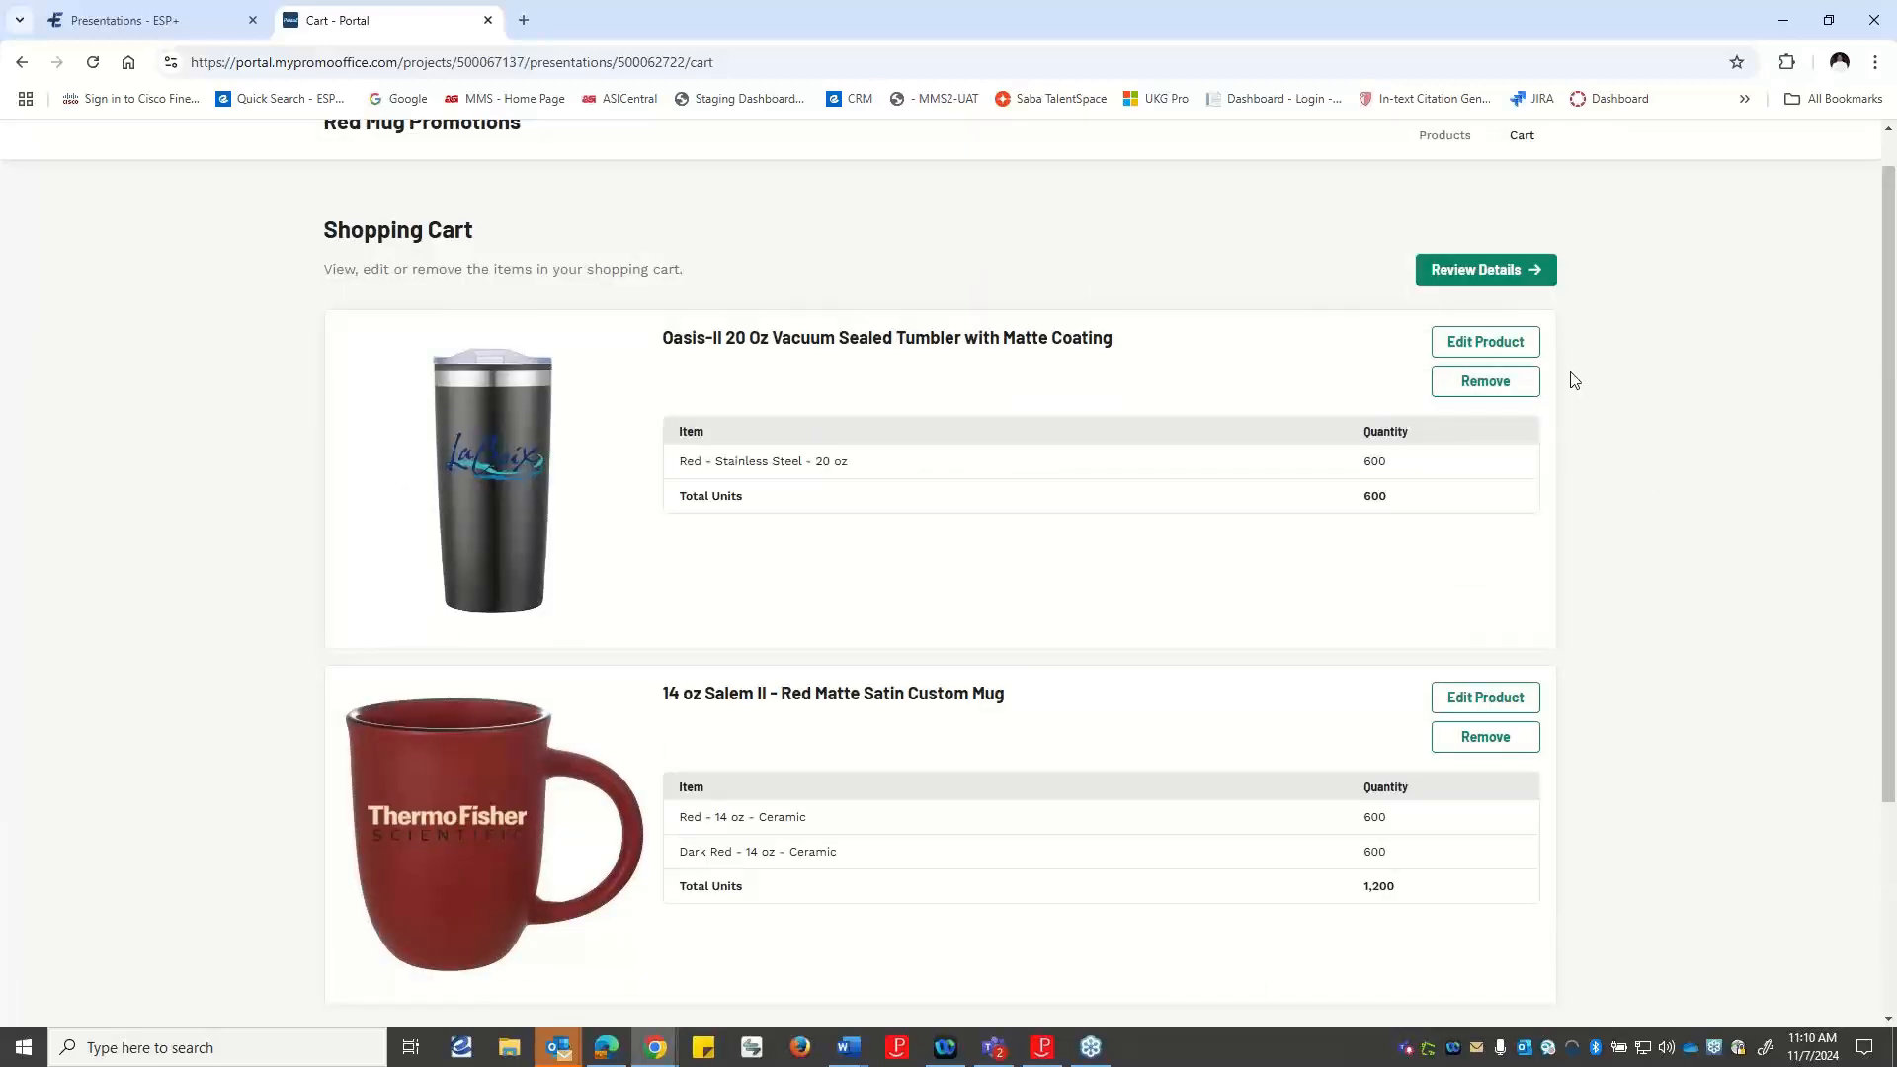
# Add 250 red units of the Oasis-II 20 Oz tumbler to its cart entry, update the cart and look it over.
pyautogui.click(1470, 344)
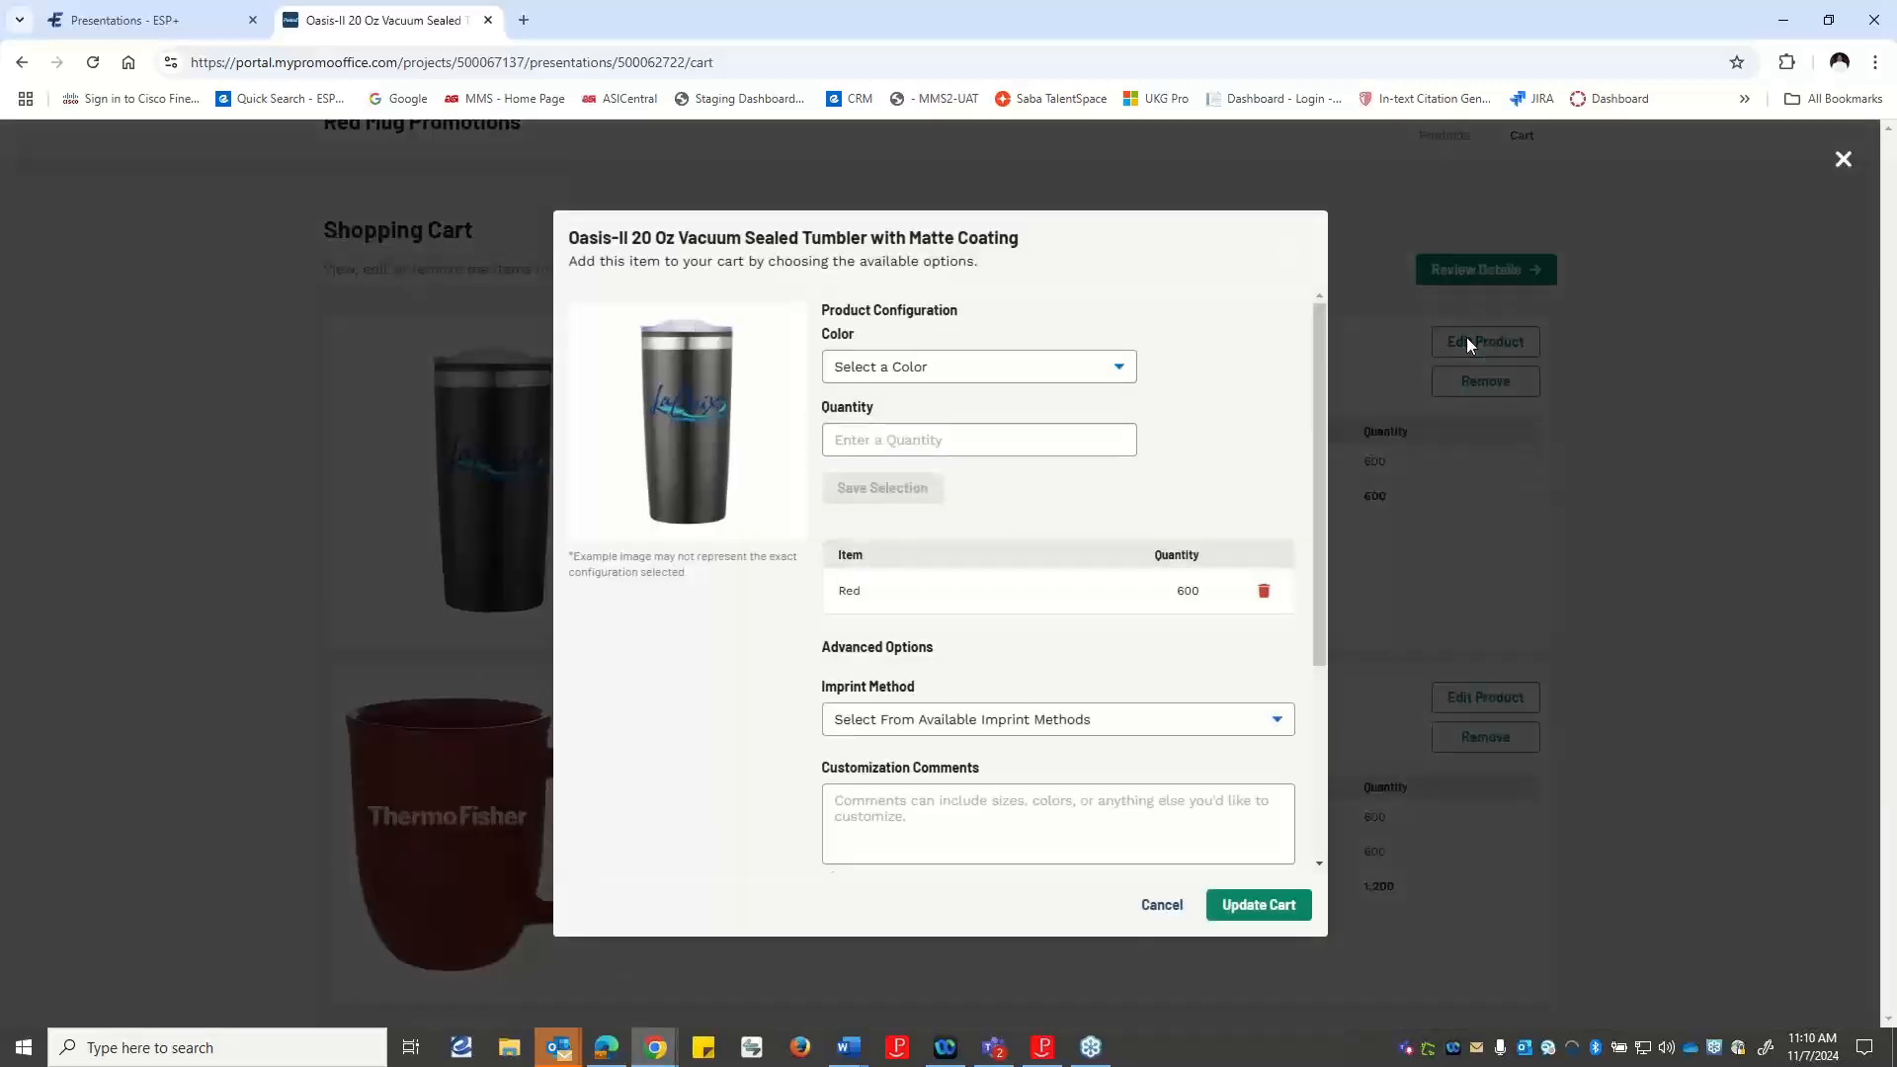
pyautogui.click(917, 365)
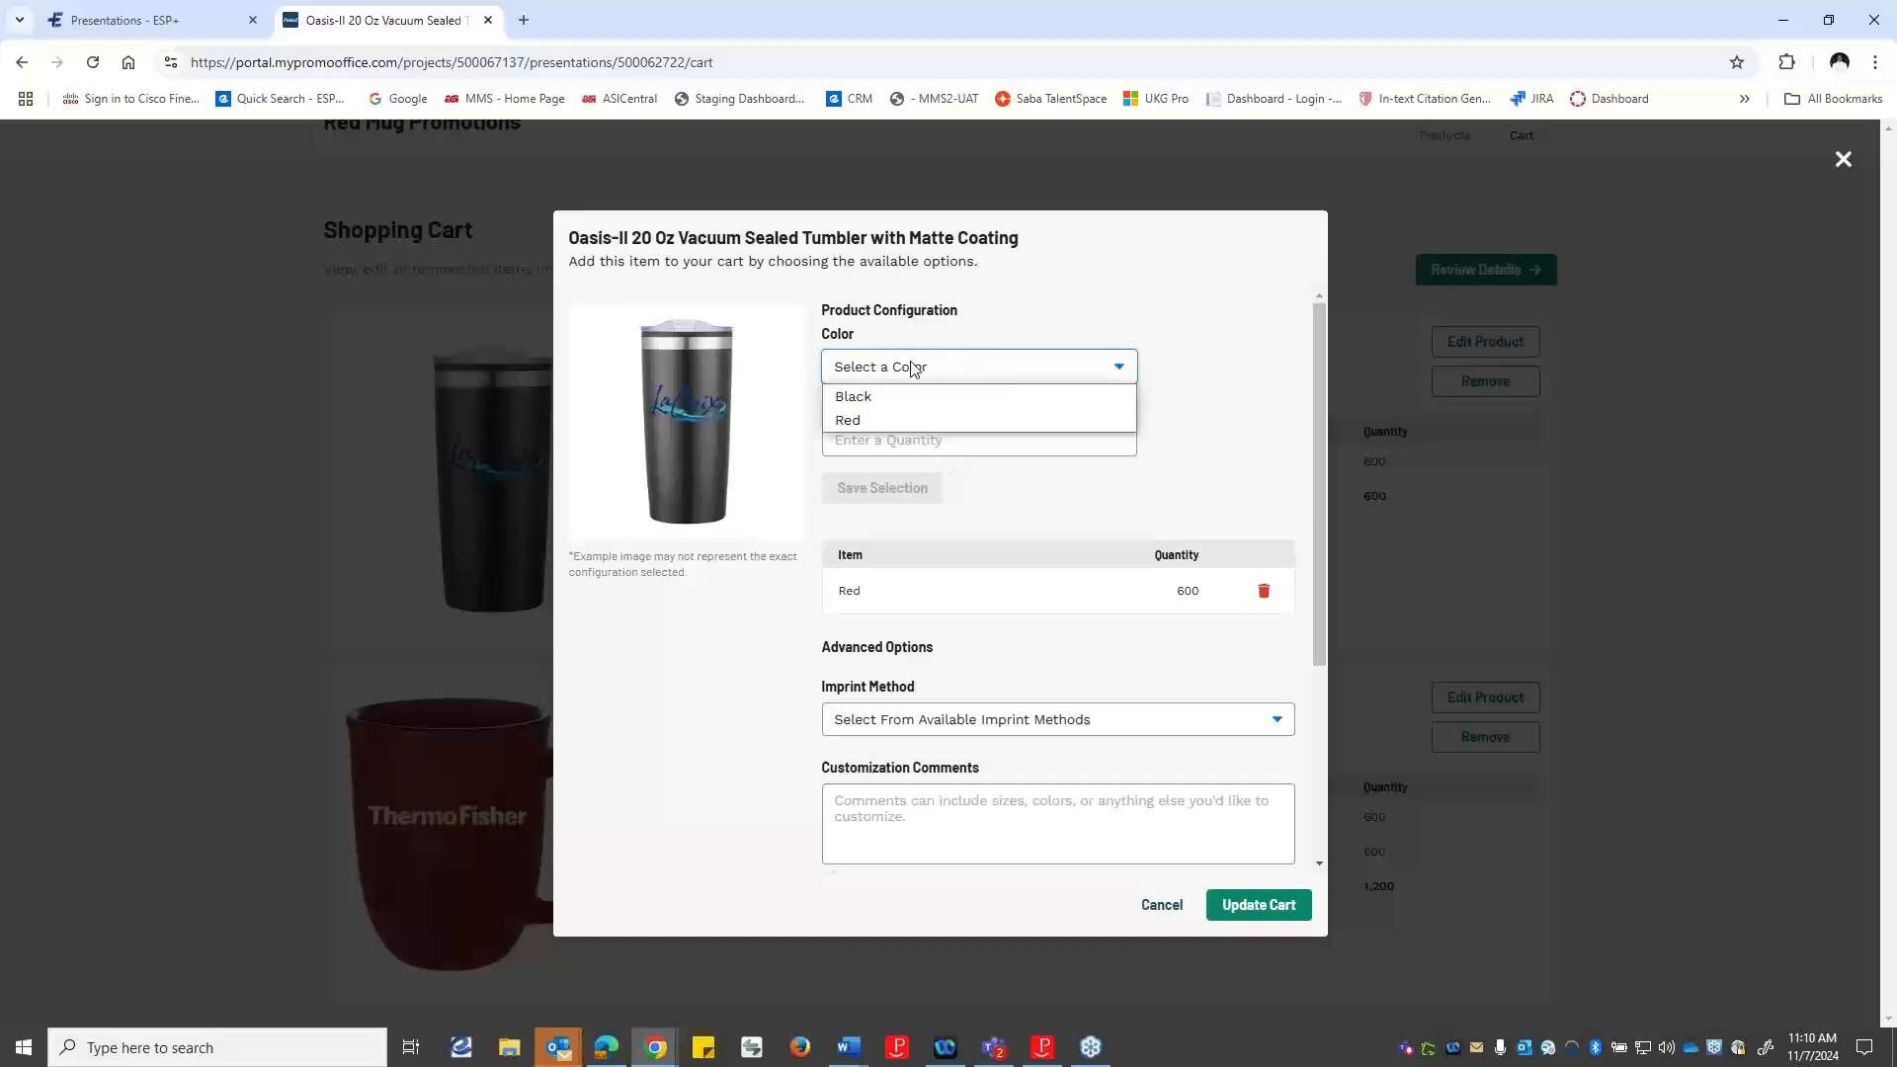
pyautogui.click(862, 422)
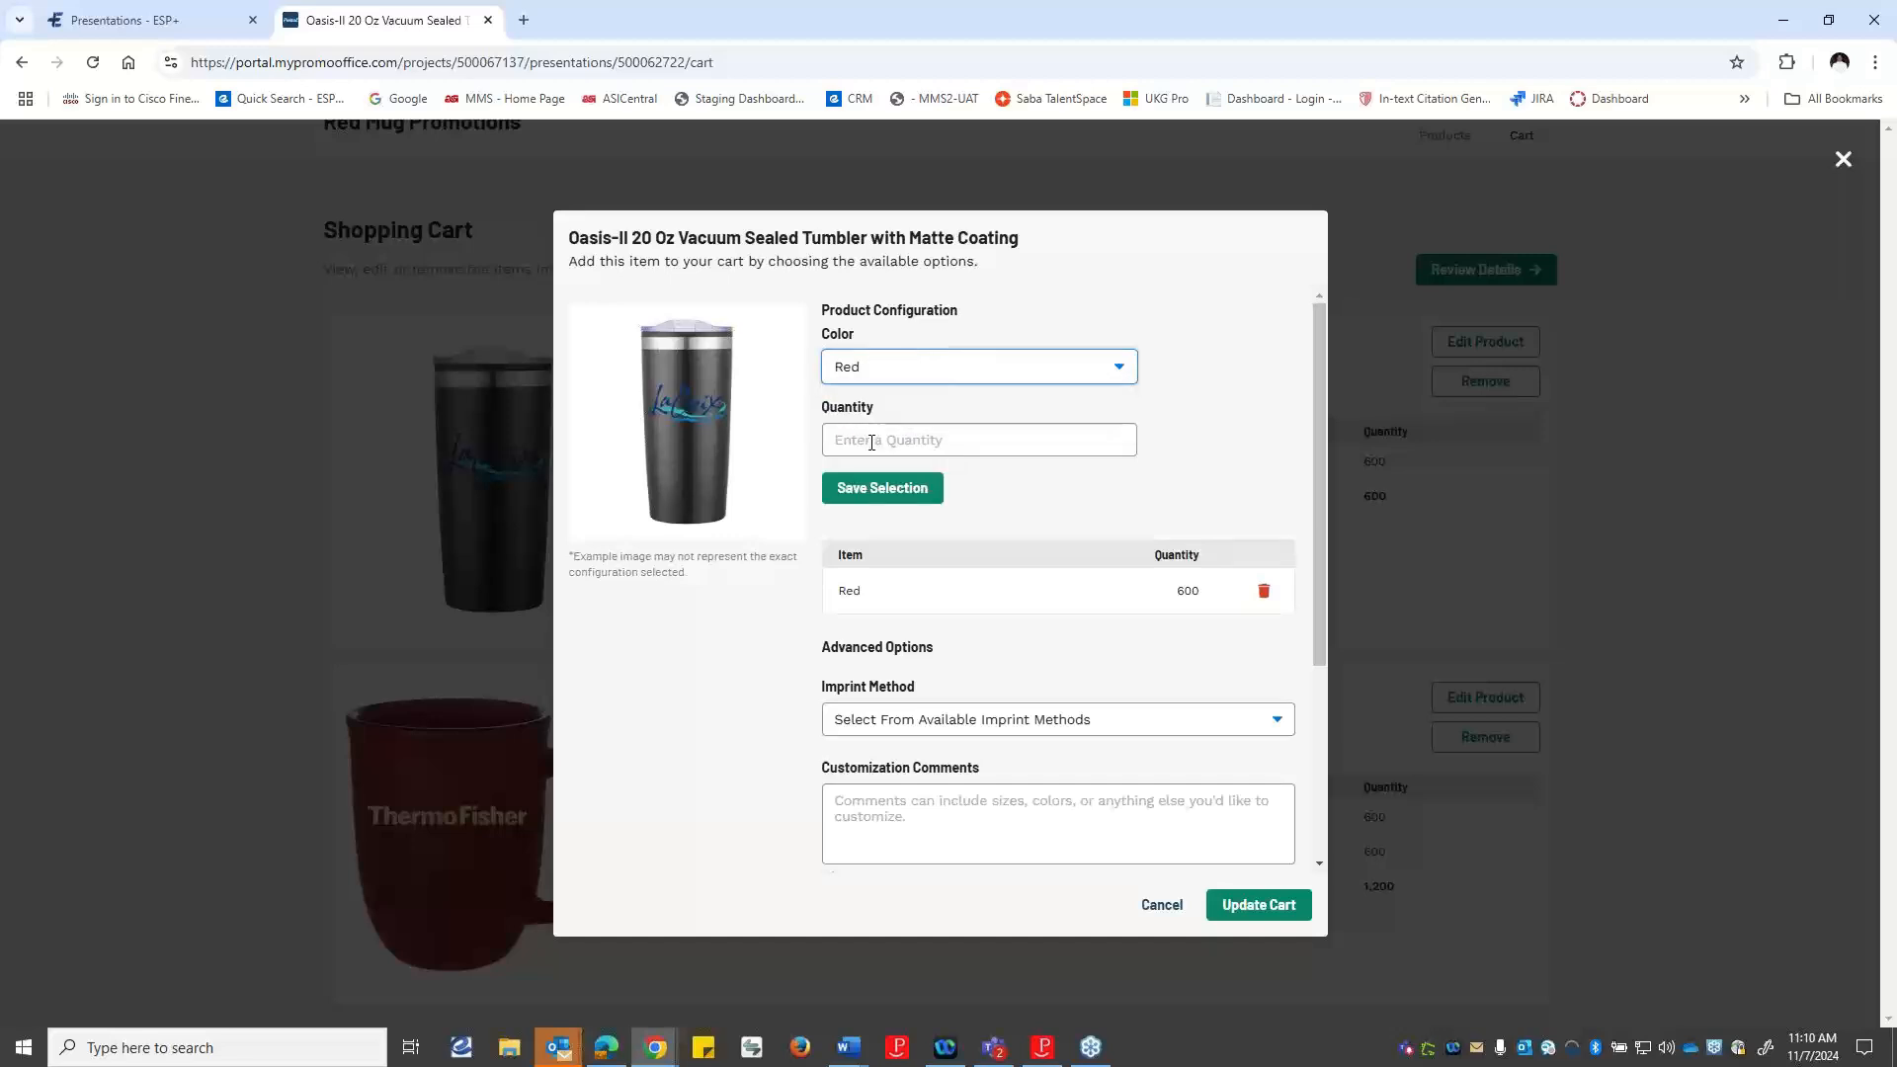
pyautogui.click(875, 442)
pyautogui.write('250')
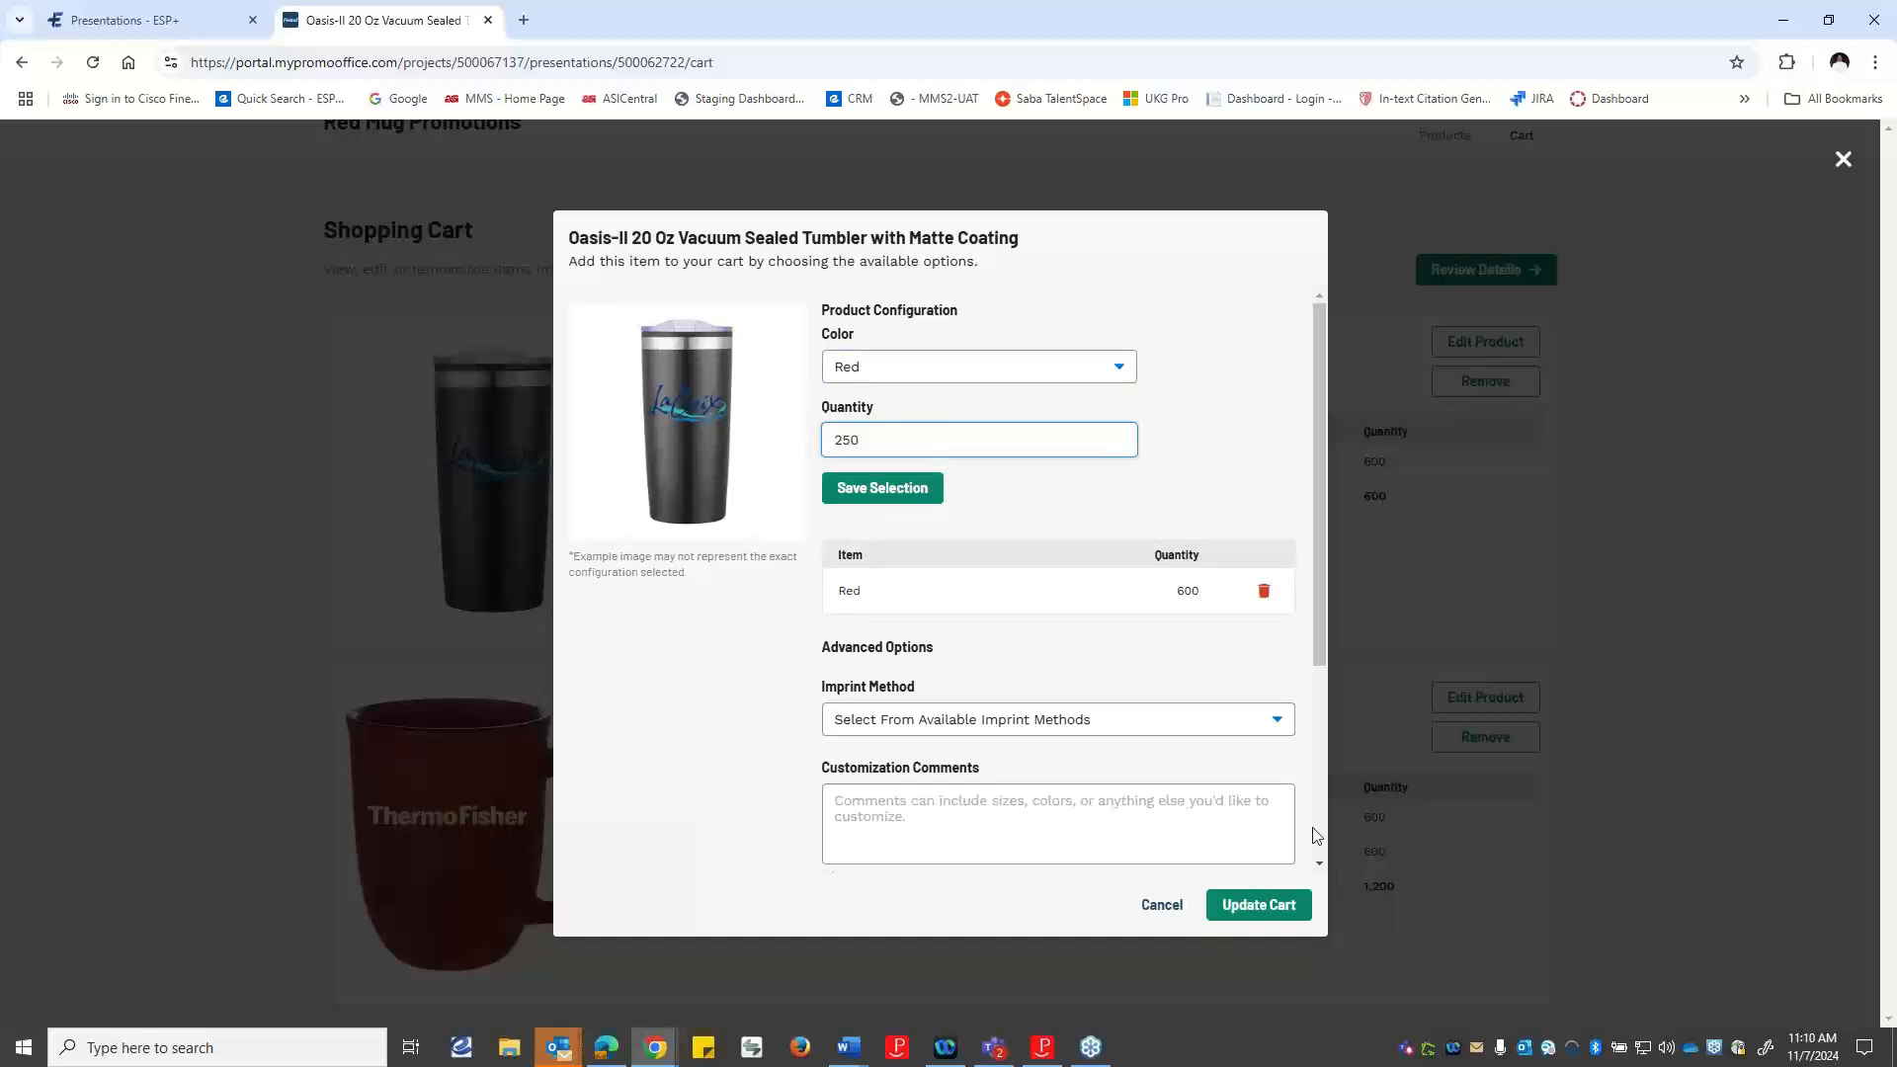
pyautogui.click(1280, 915)
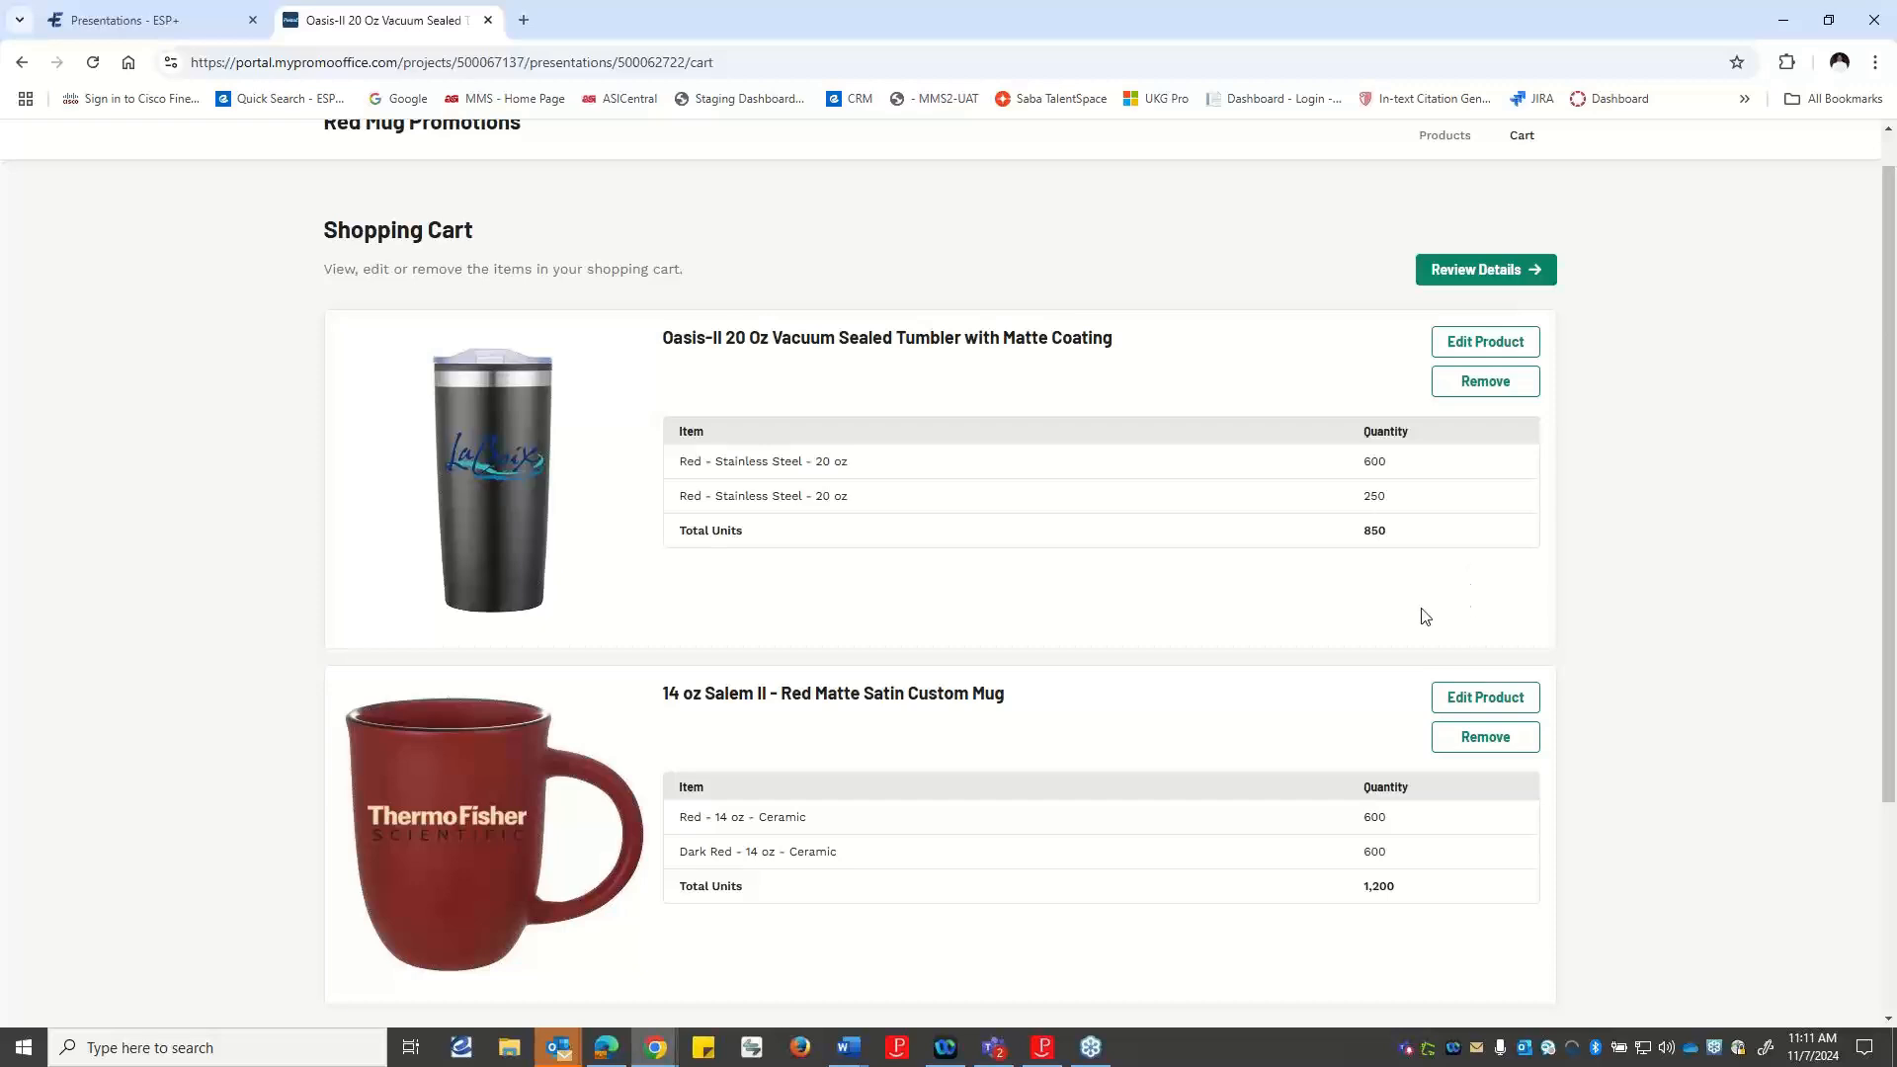
pyautogui.scroll(-1, 1448, 692)
pyautogui.scroll(-1, 1446, 695)
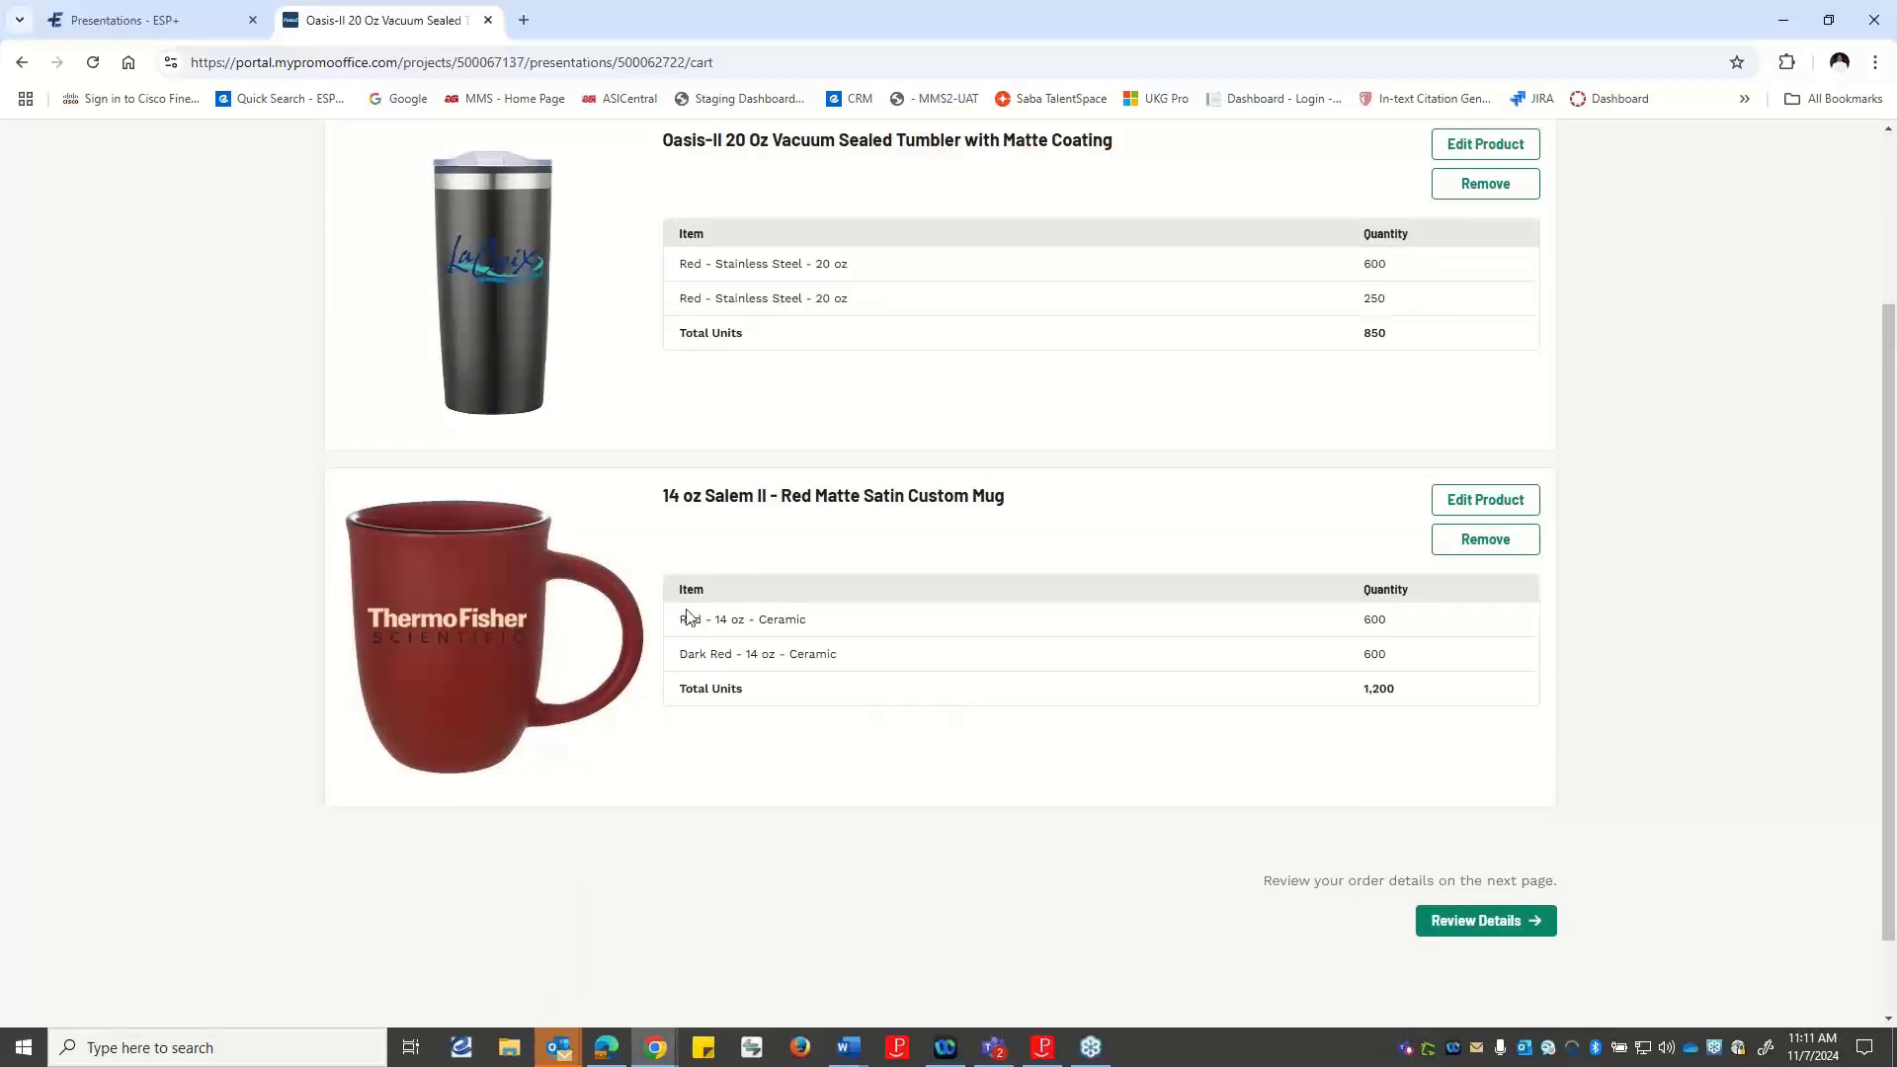
pyautogui.scroll(3, 962, 606)
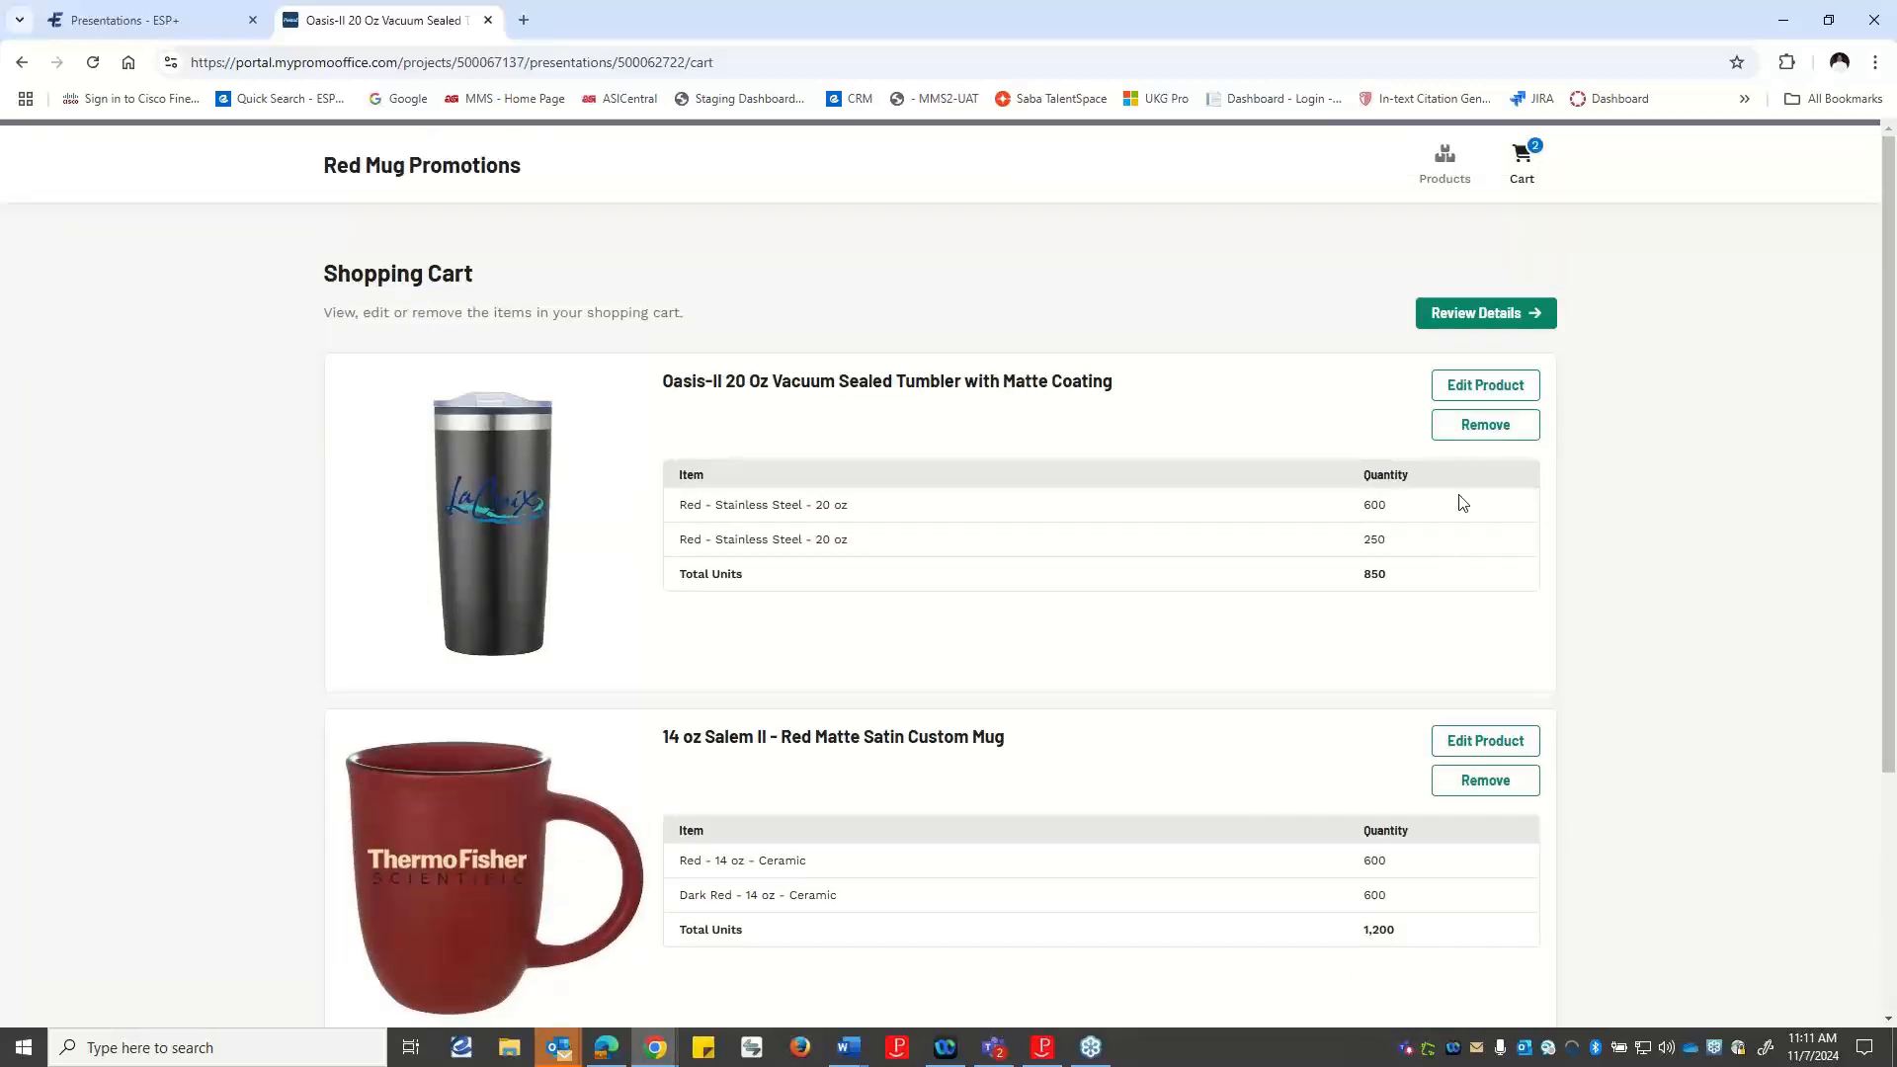
# Replace the Oasis-II tumbler's 250-unit red entry with 250 black units and update the cart.
pyautogui.click(1472, 387)
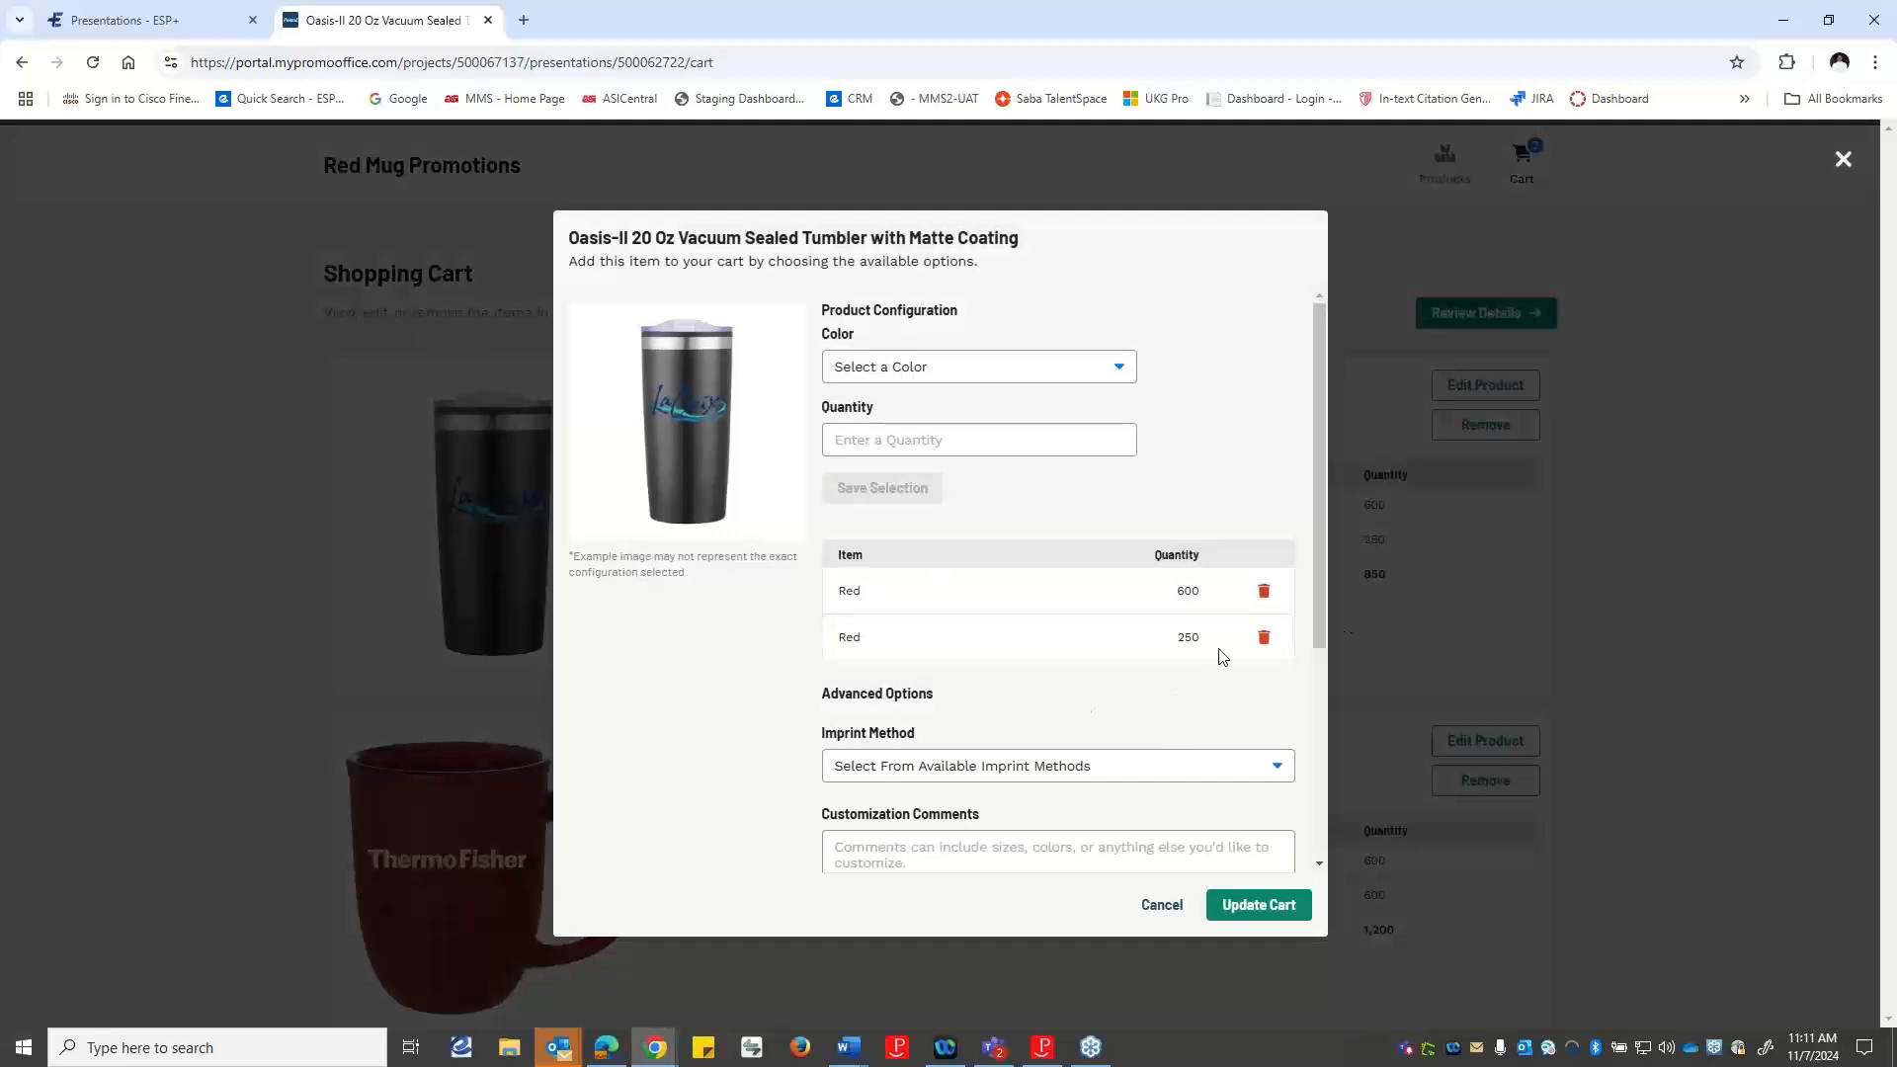
pyautogui.click(1264, 637)
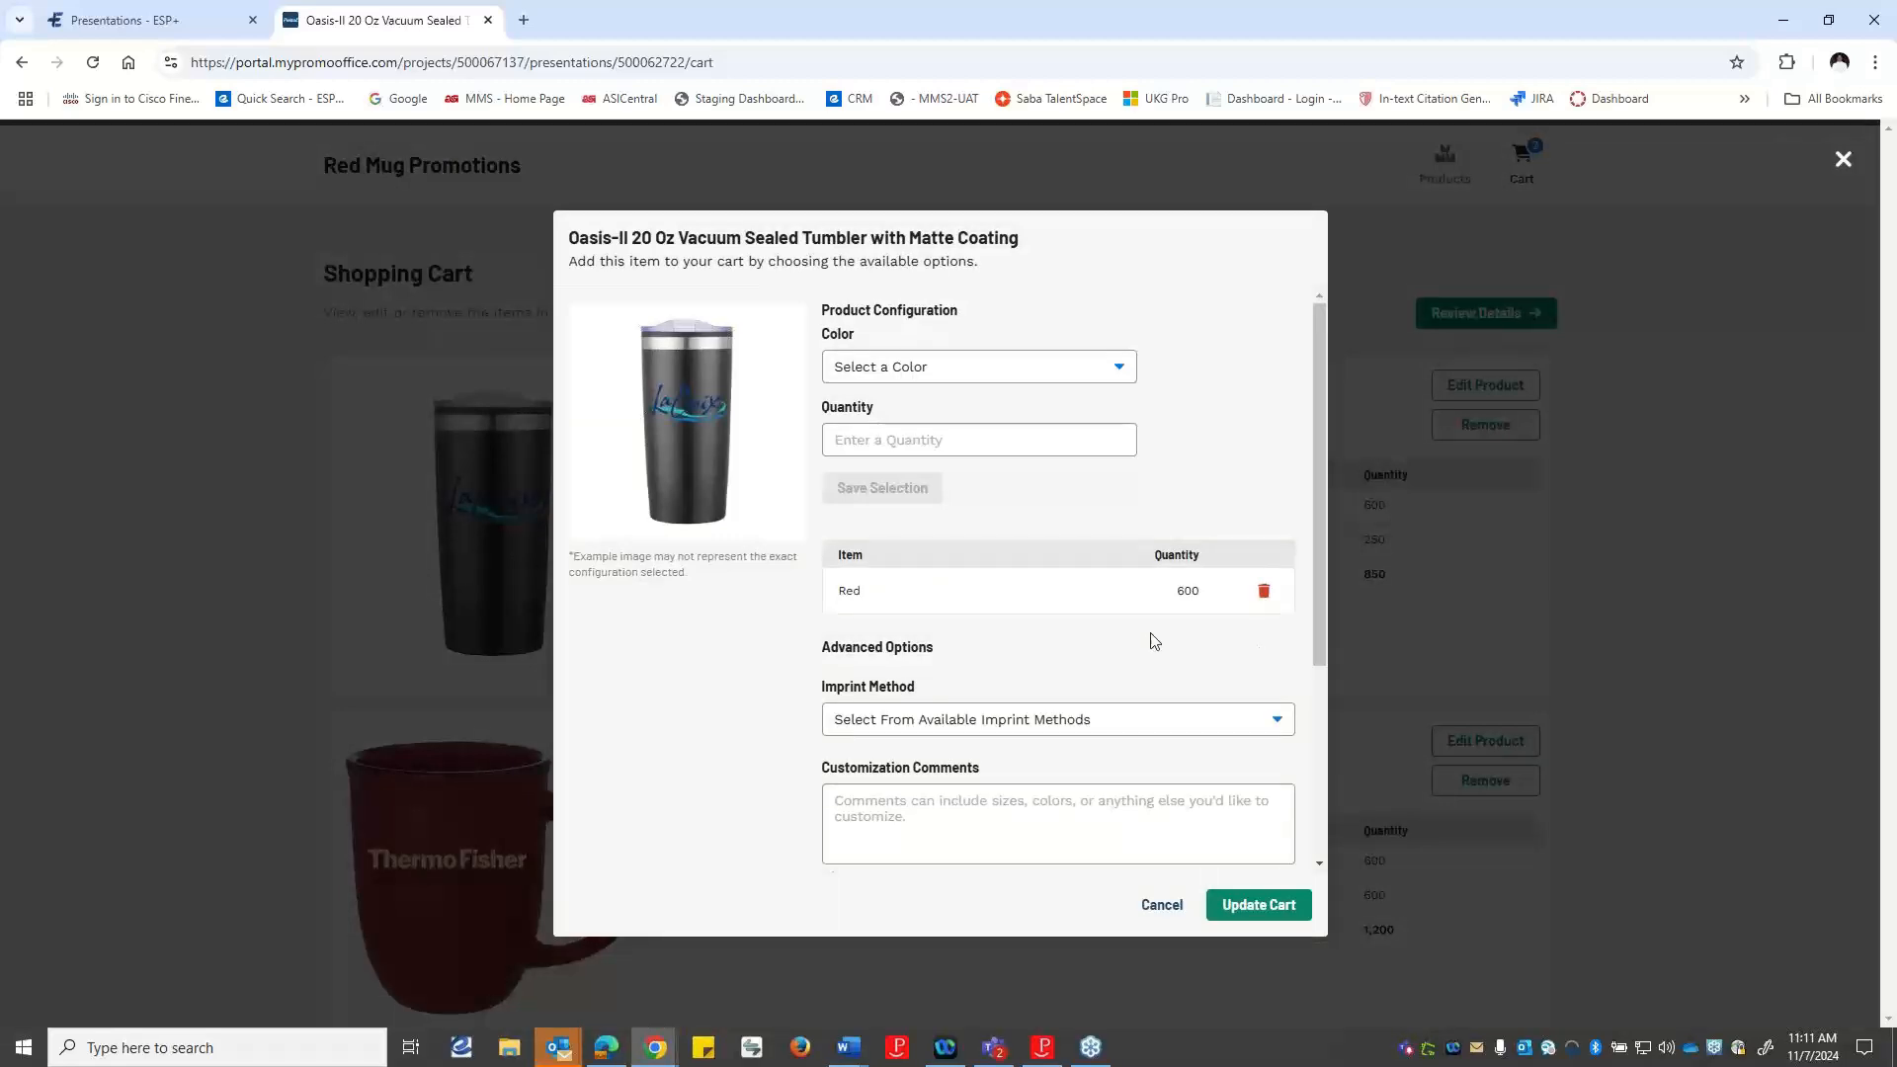
pyautogui.click(1084, 370)
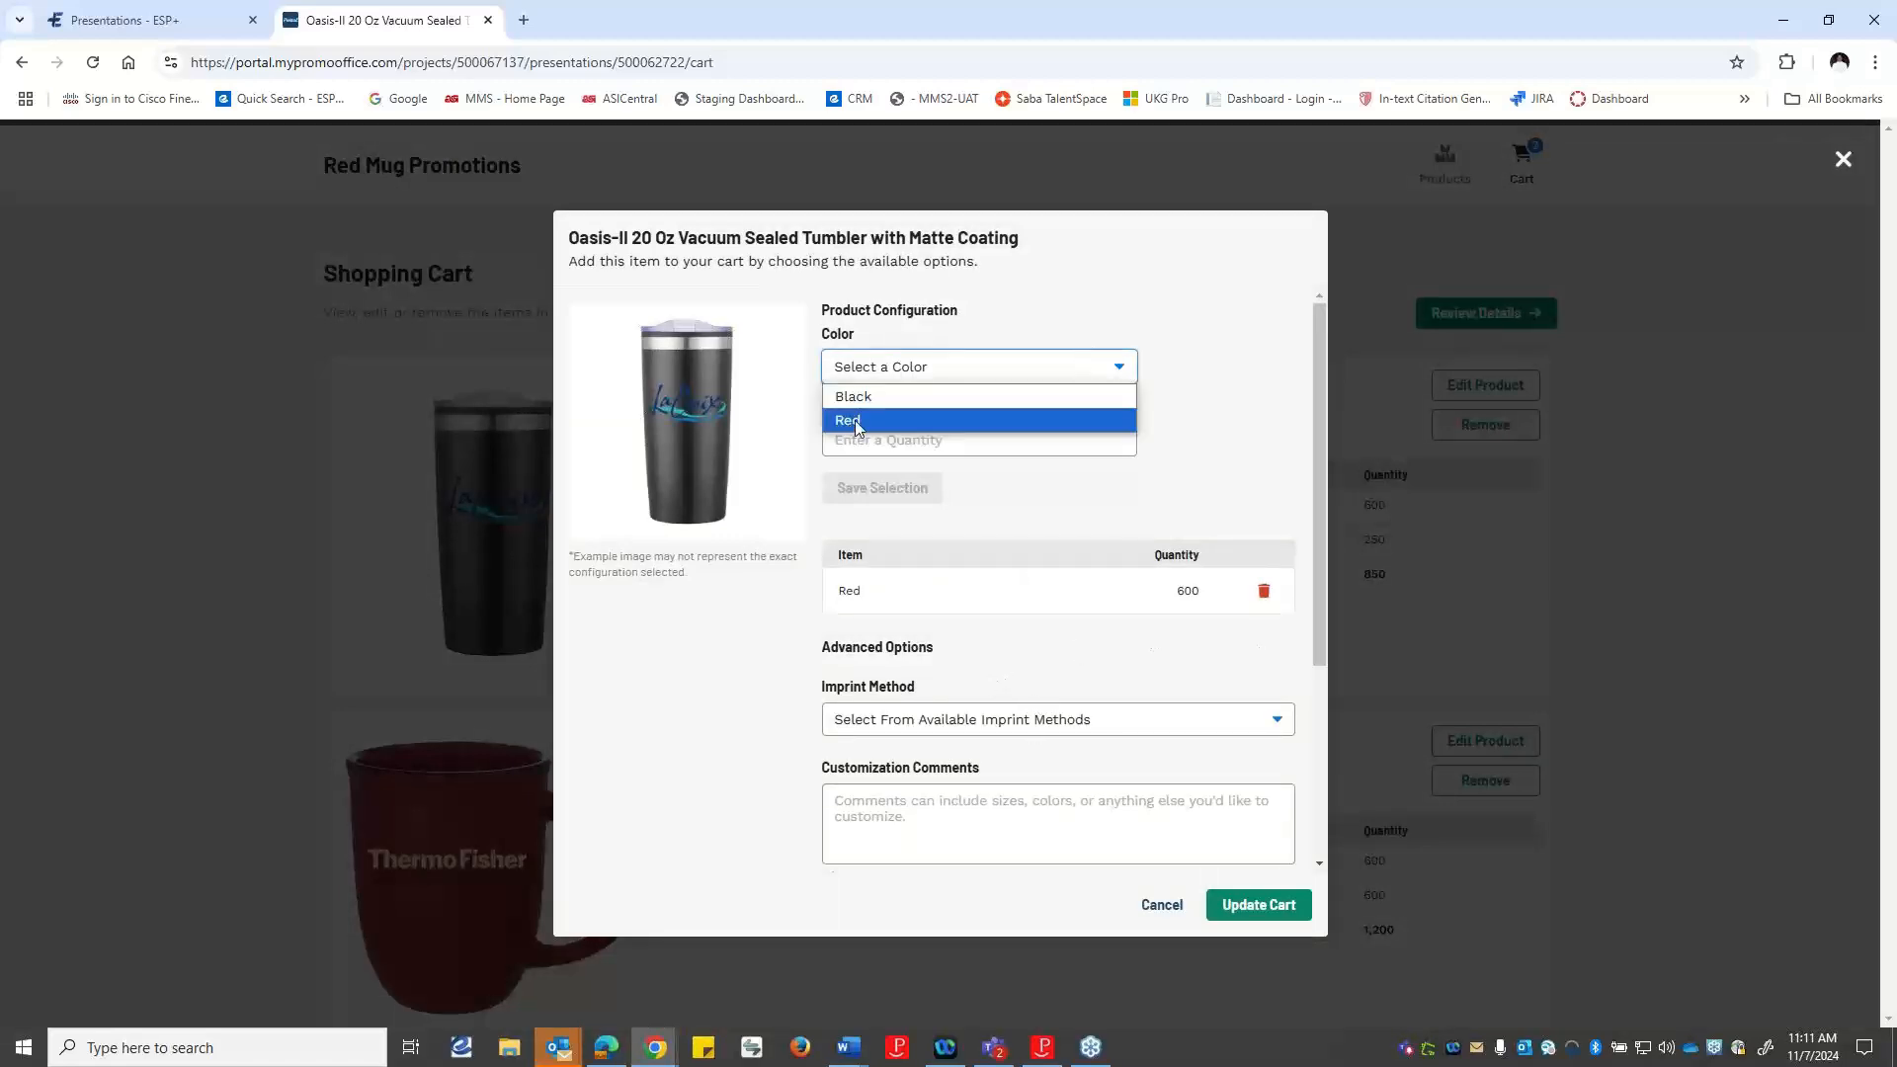
pyautogui.click(885, 397)
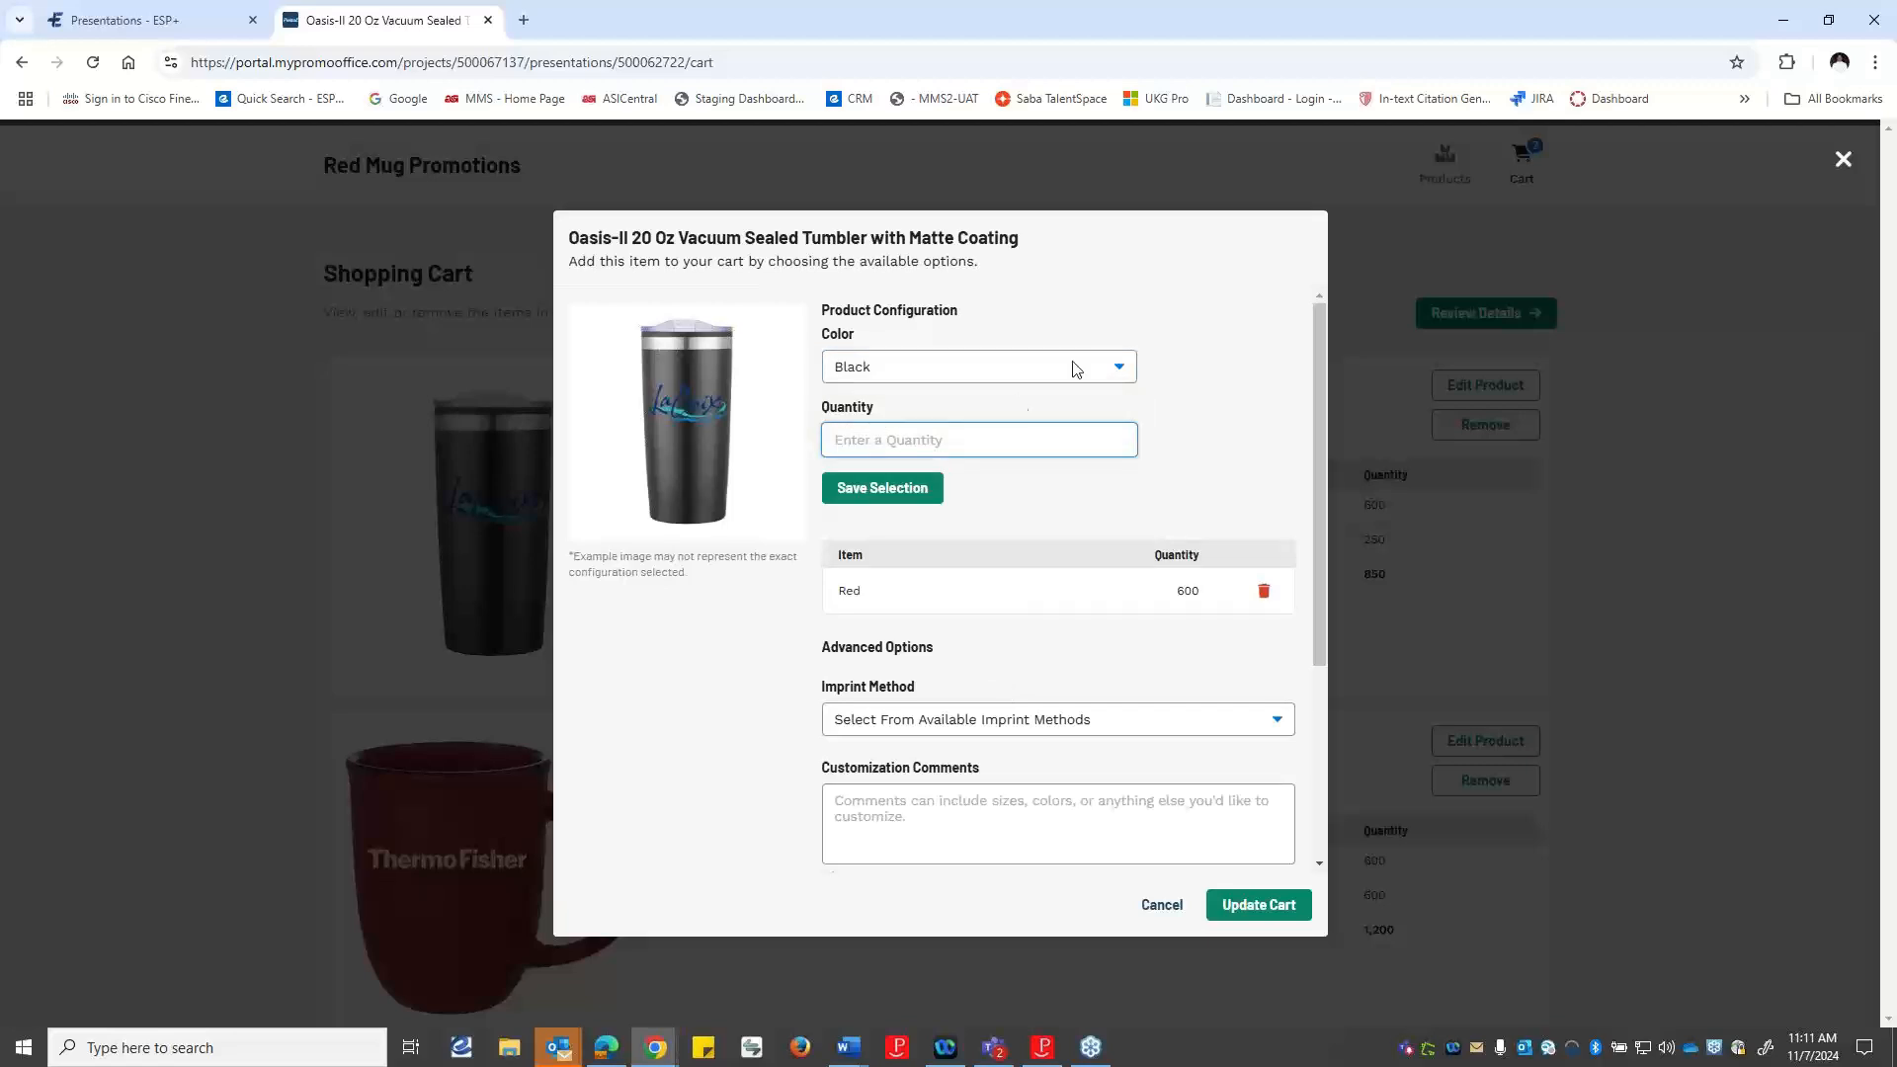
pyautogui.write('250')
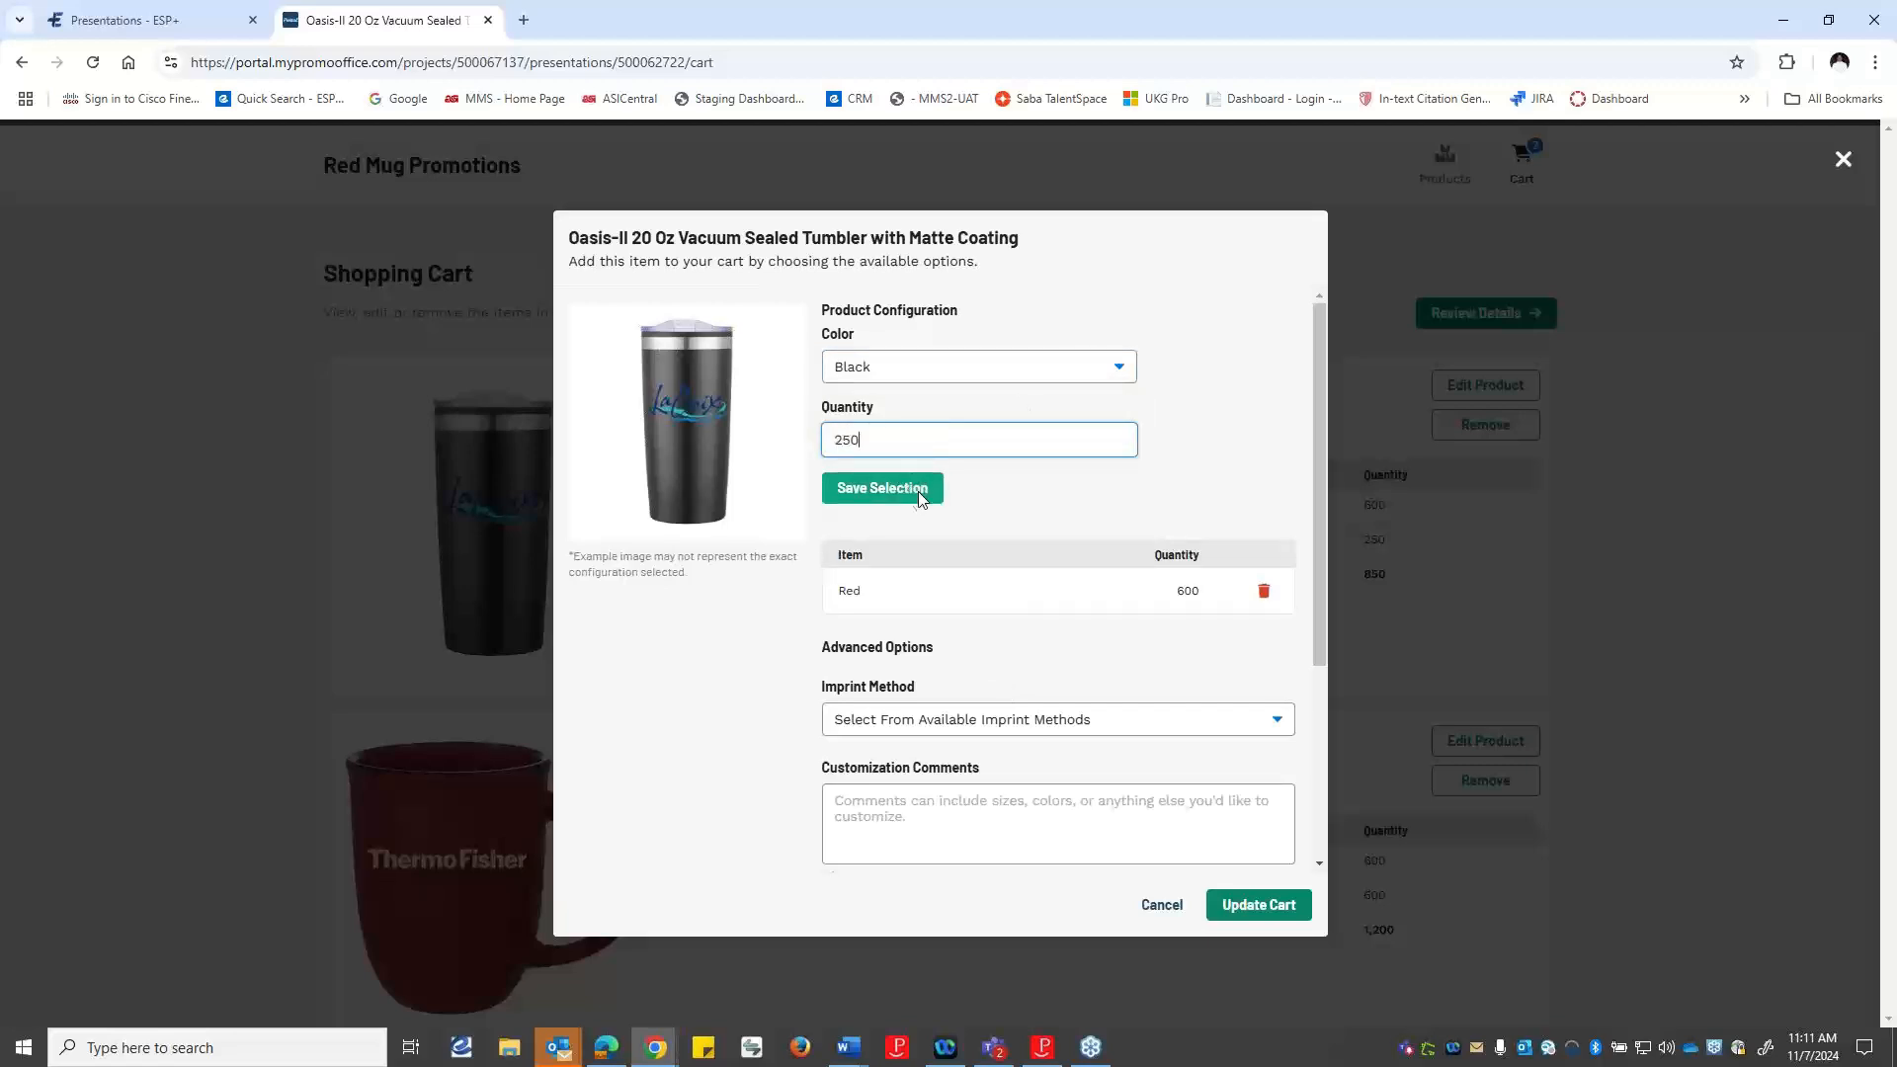
pyautogui.click(1268, 904)
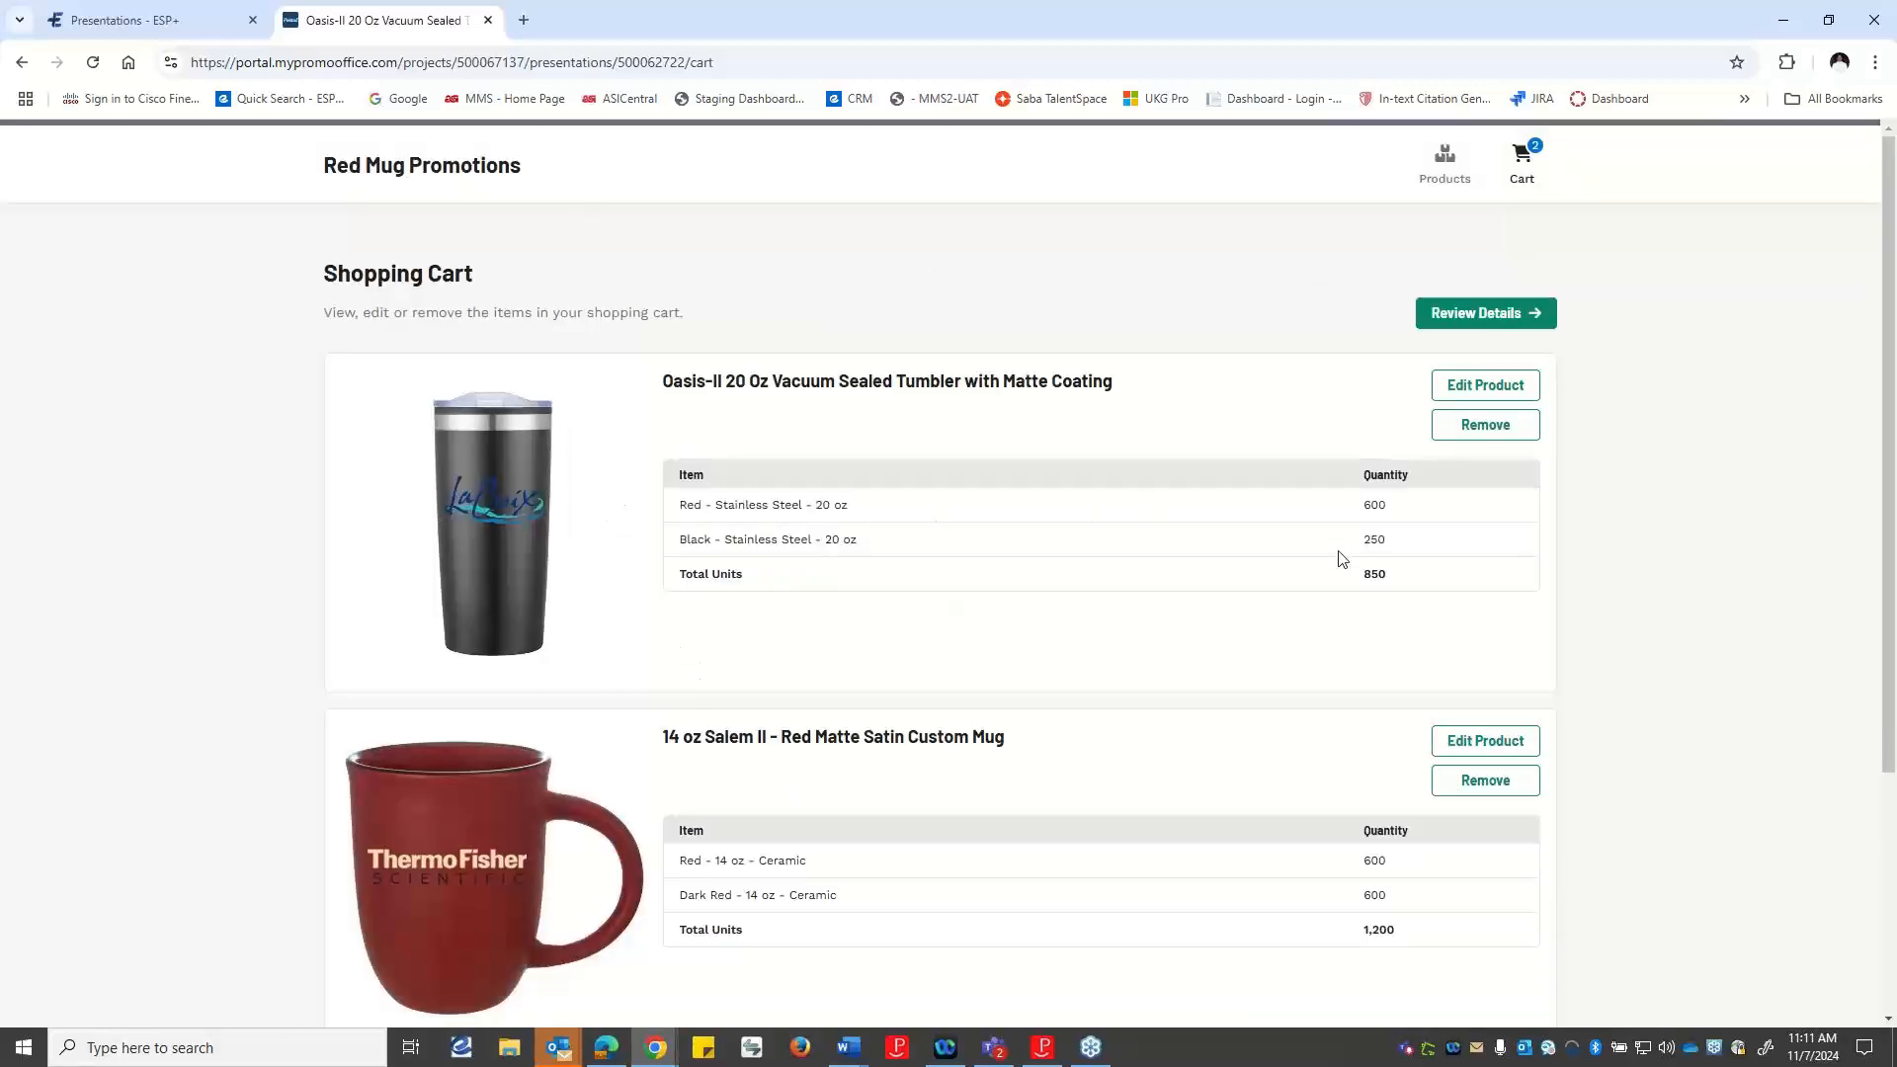
# Proceed from the shopping cart to the order's quote details and look over the contact information.
pyautogui.scroll(-3, 1528, 531)
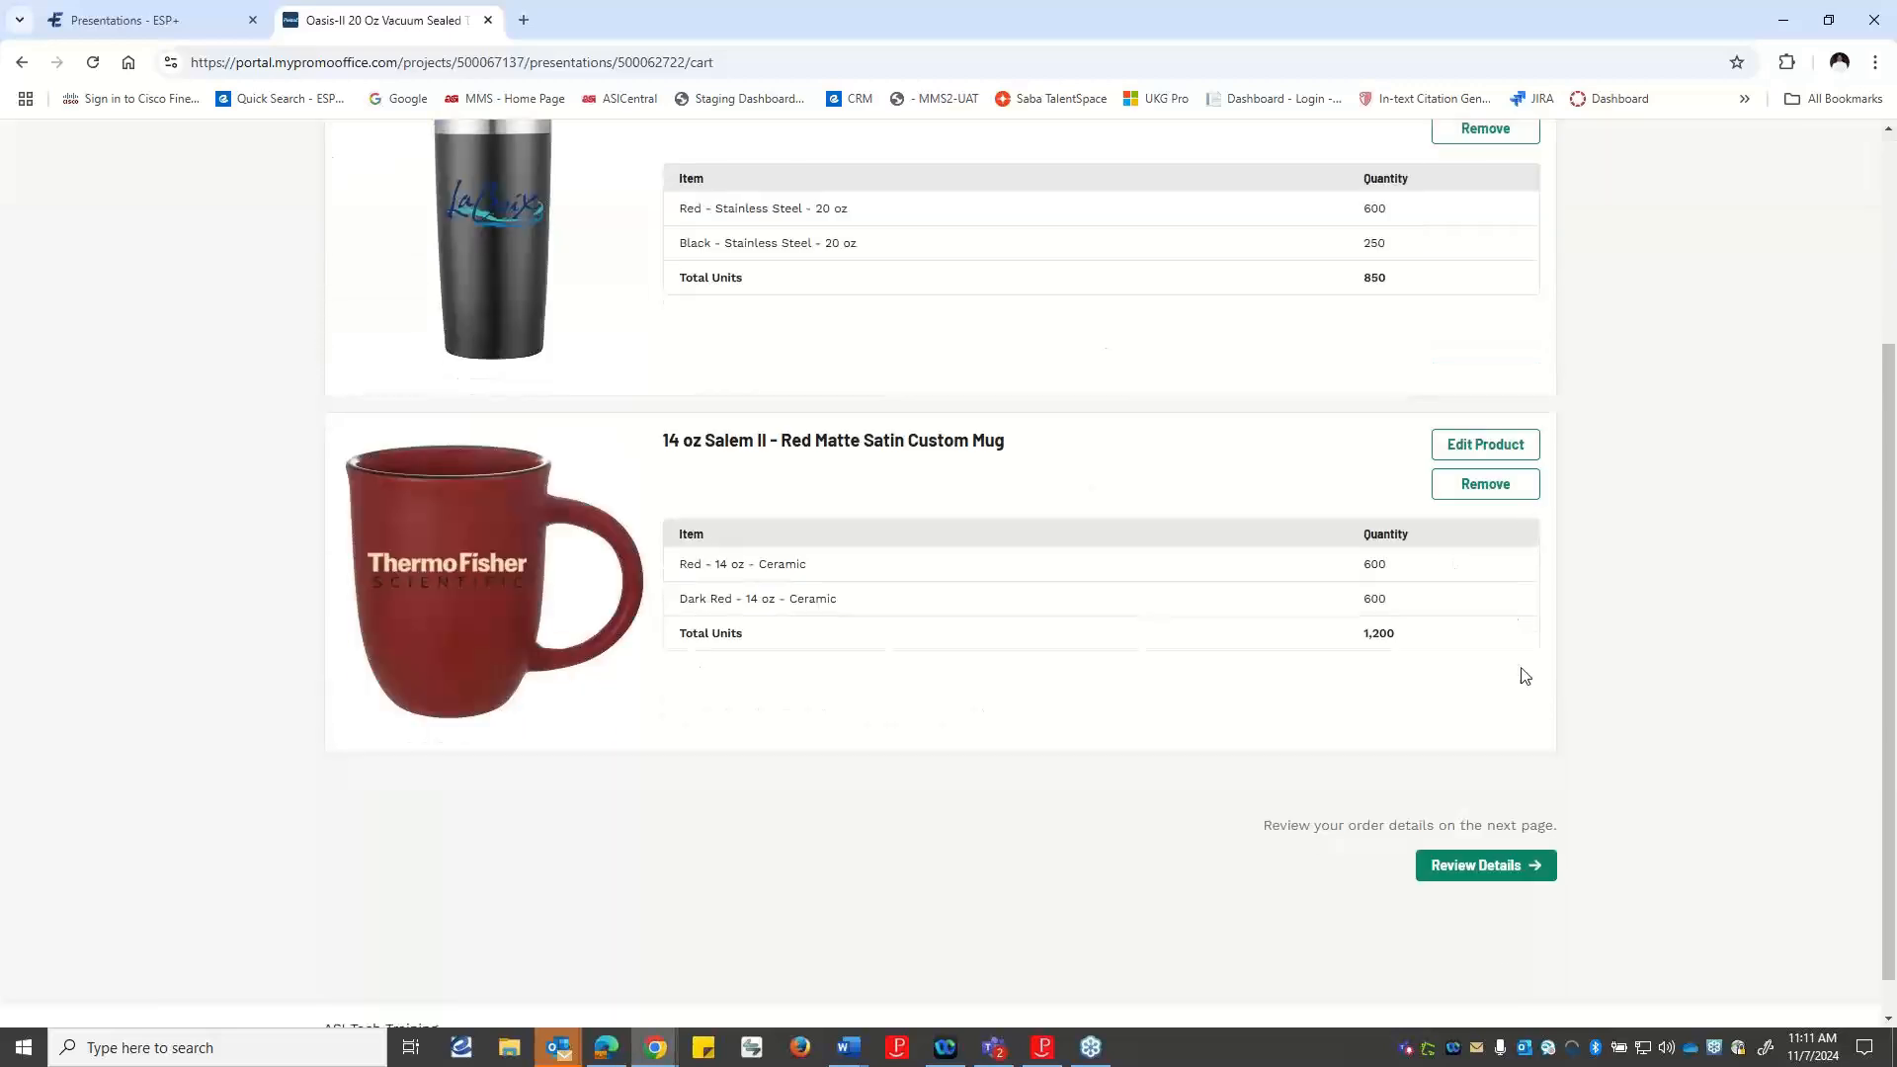
pyautogui.click(1497, 869)
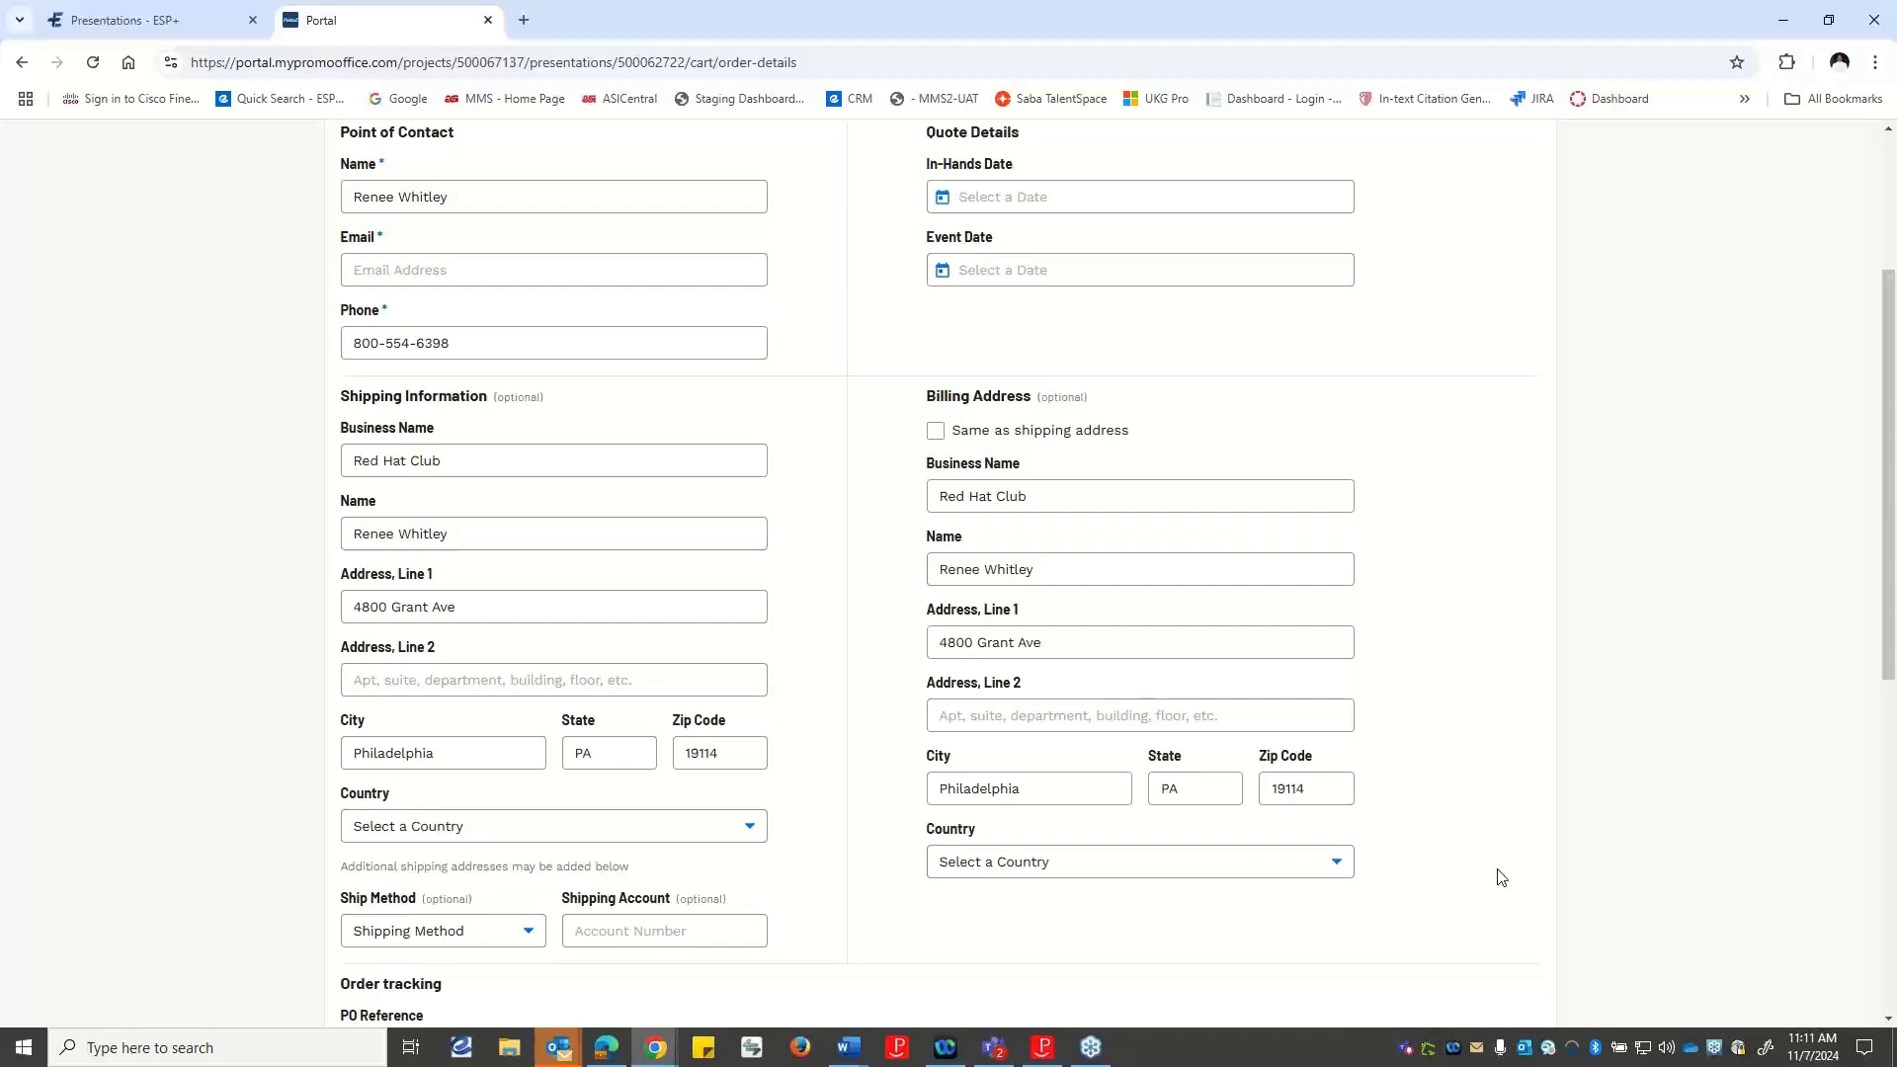
pyautogui.scroll(3, 689, 879)
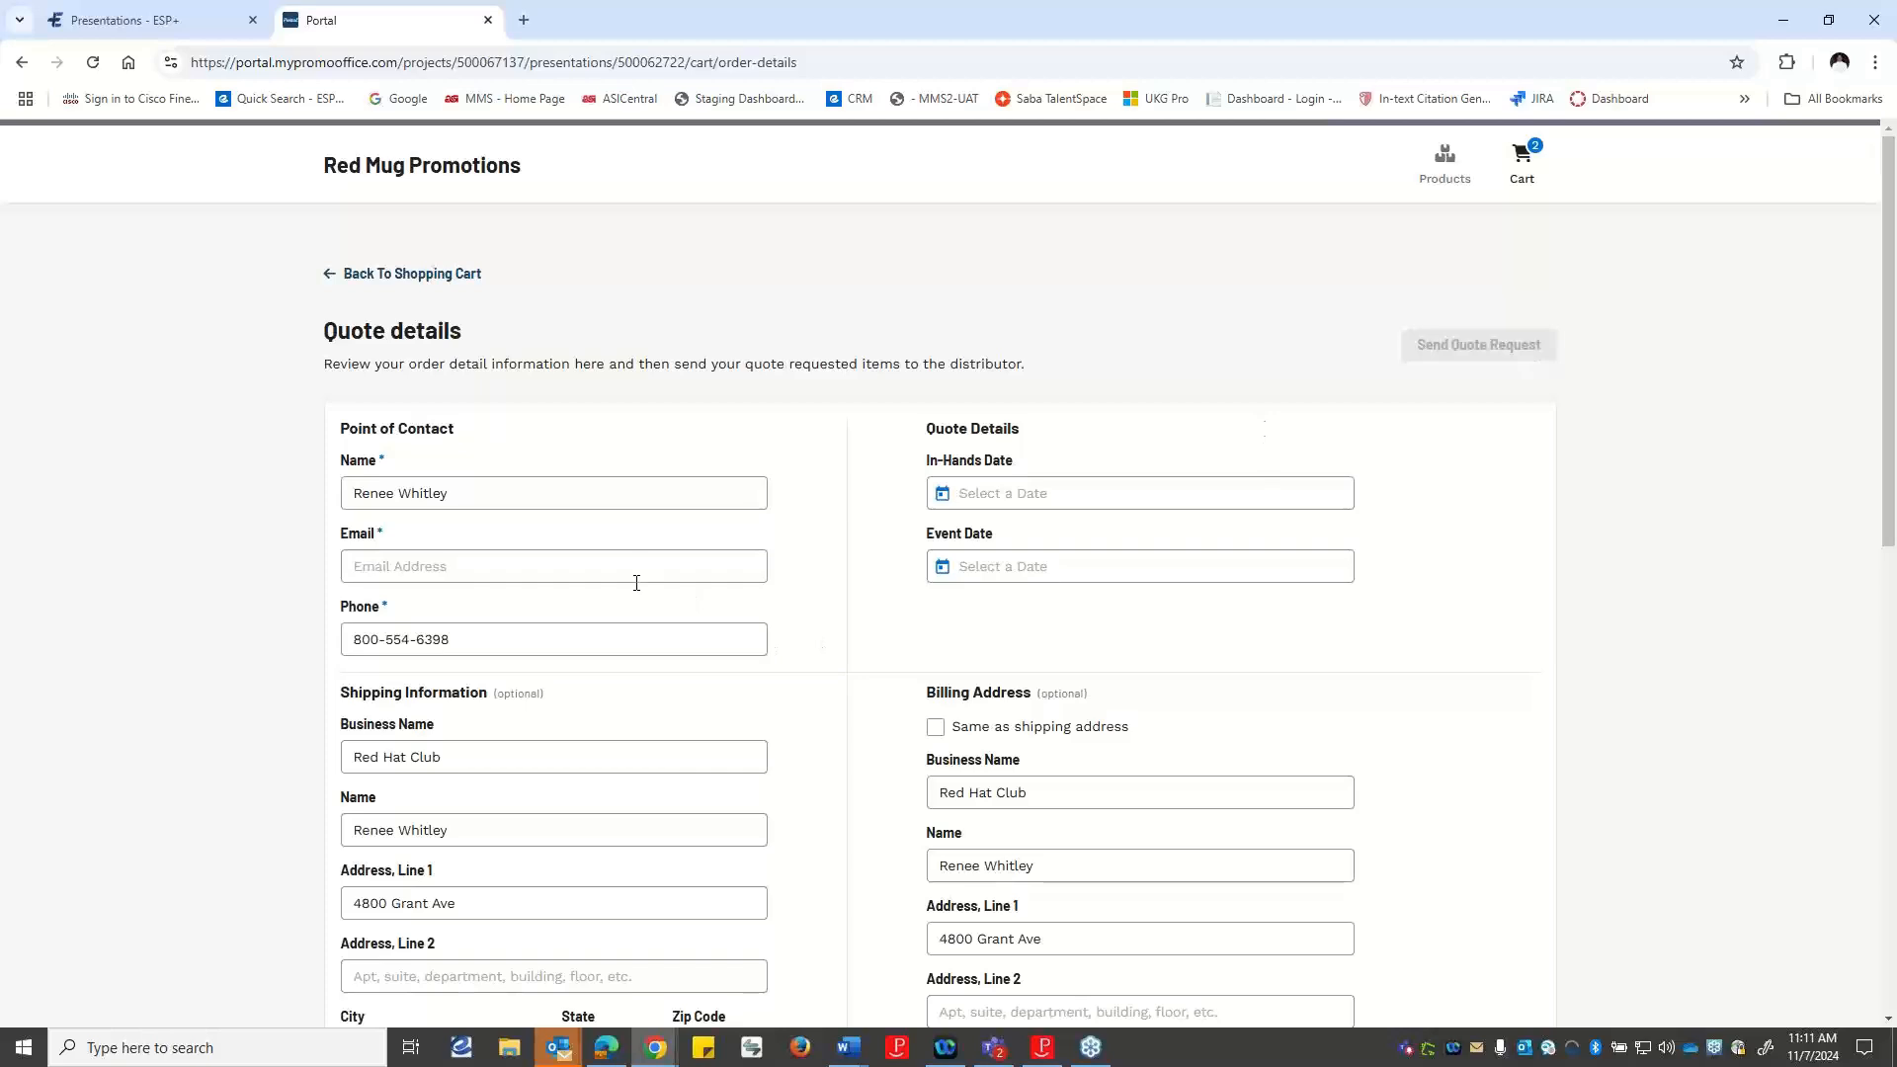
# Fill in the point of contact's e-mail address in the quote details.
pyautogui.click(434, 568)
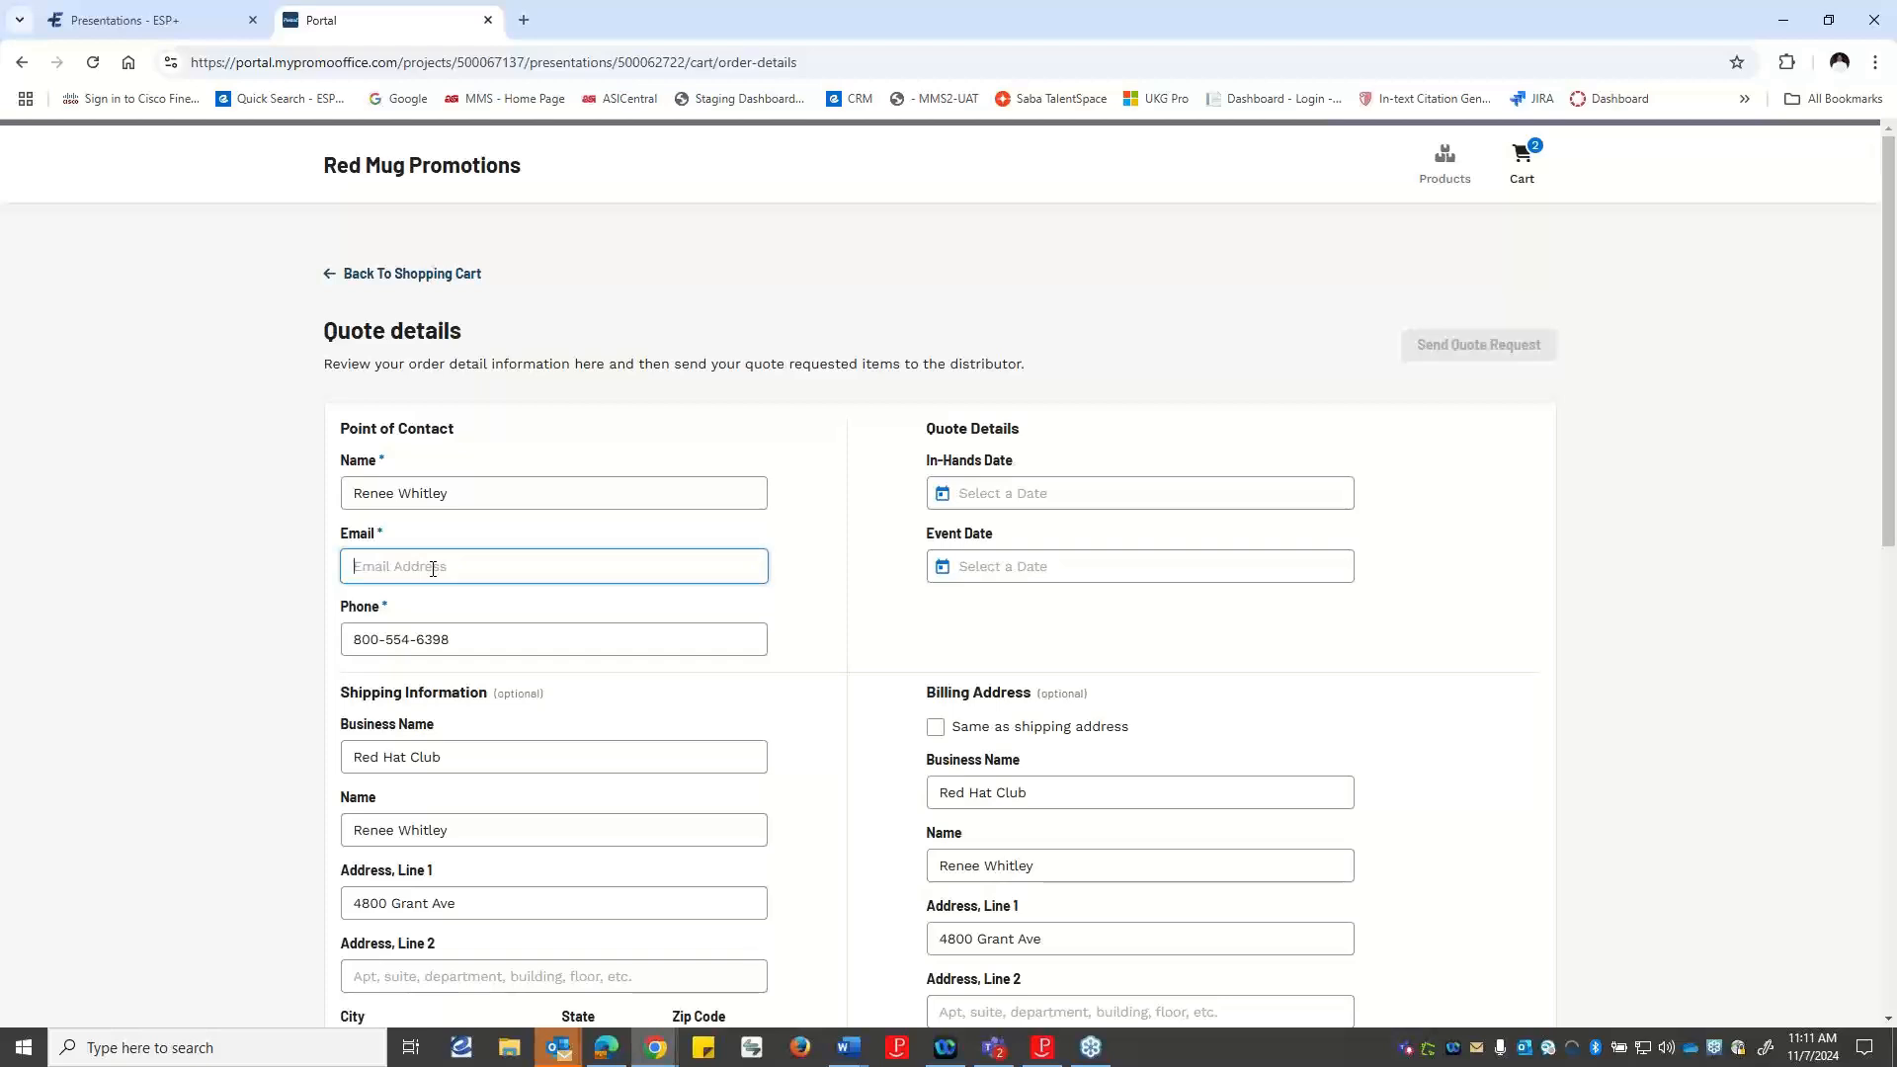
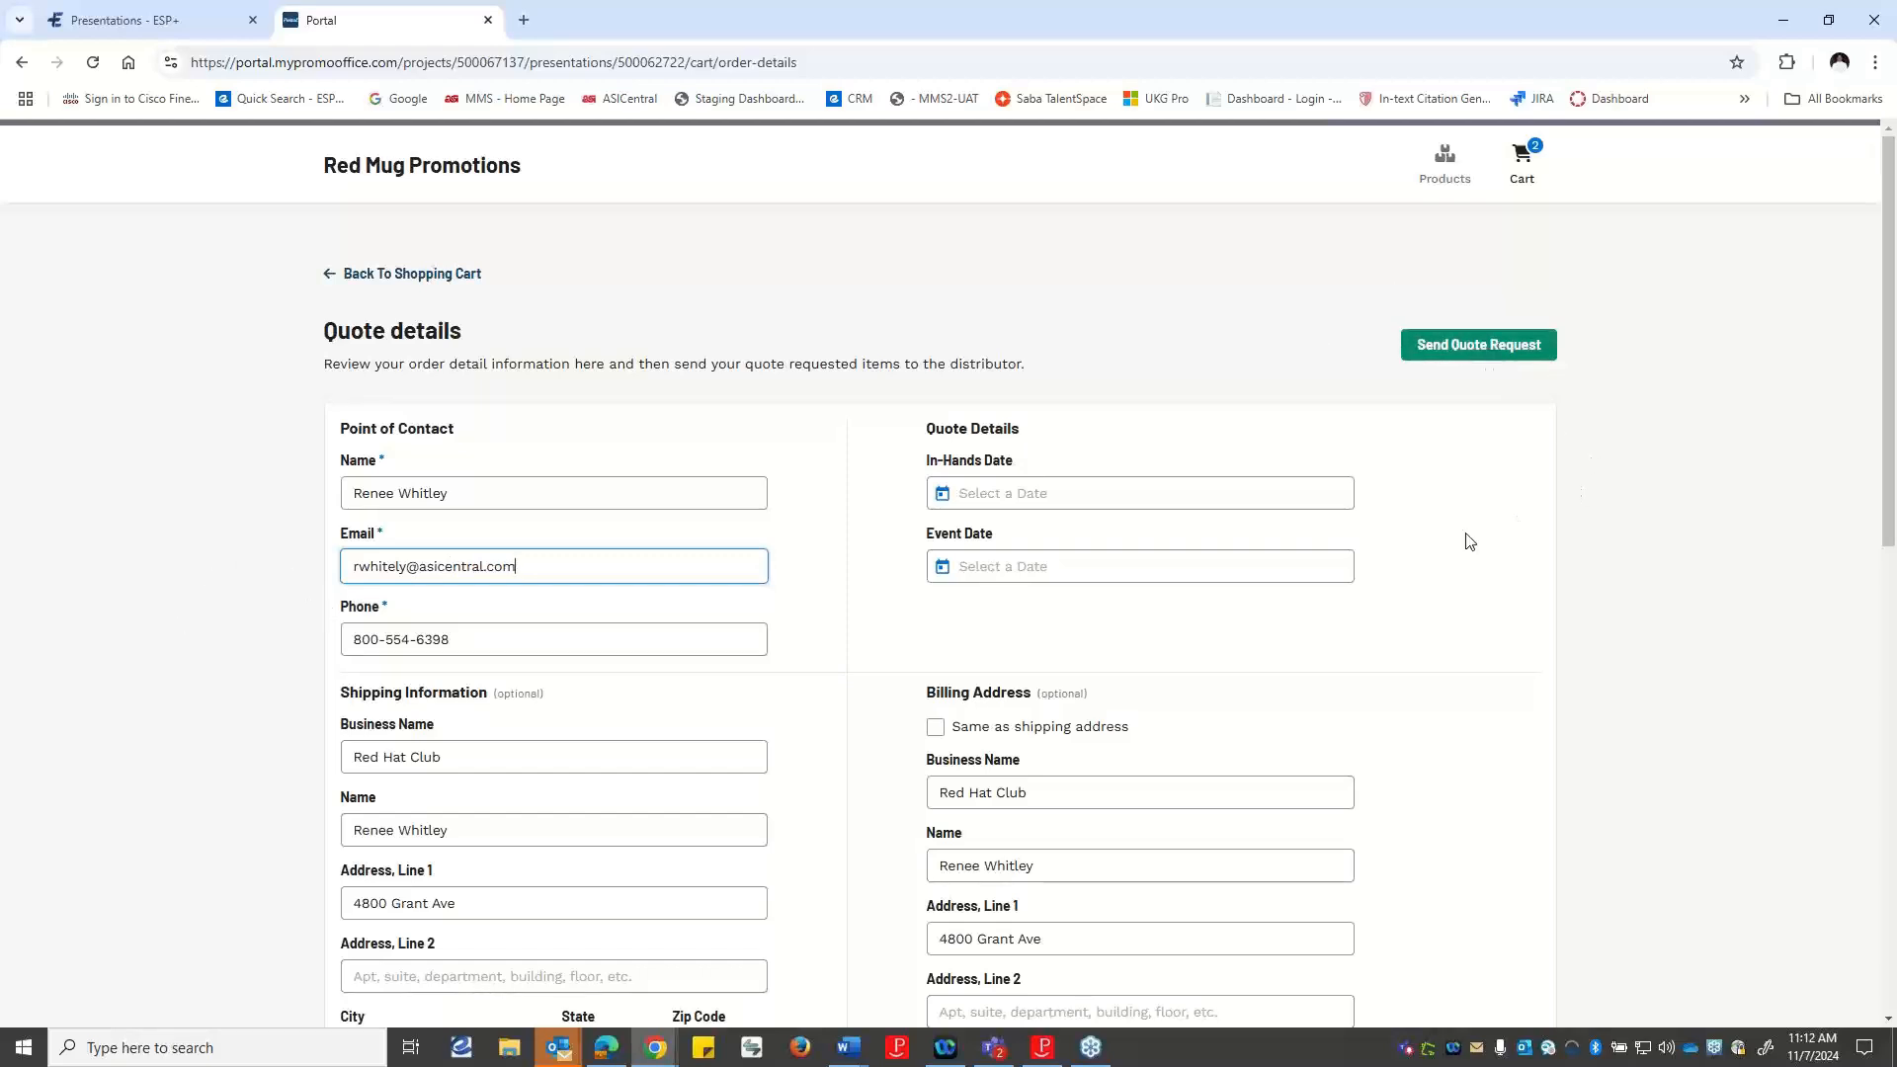
# Upload Fotolia_64900250_Subscription_Monthly_M_grande.jpg from the Desktop's Images folder as an additional file for the quote.
pyautogui.scroll(-1, 1109, 617)
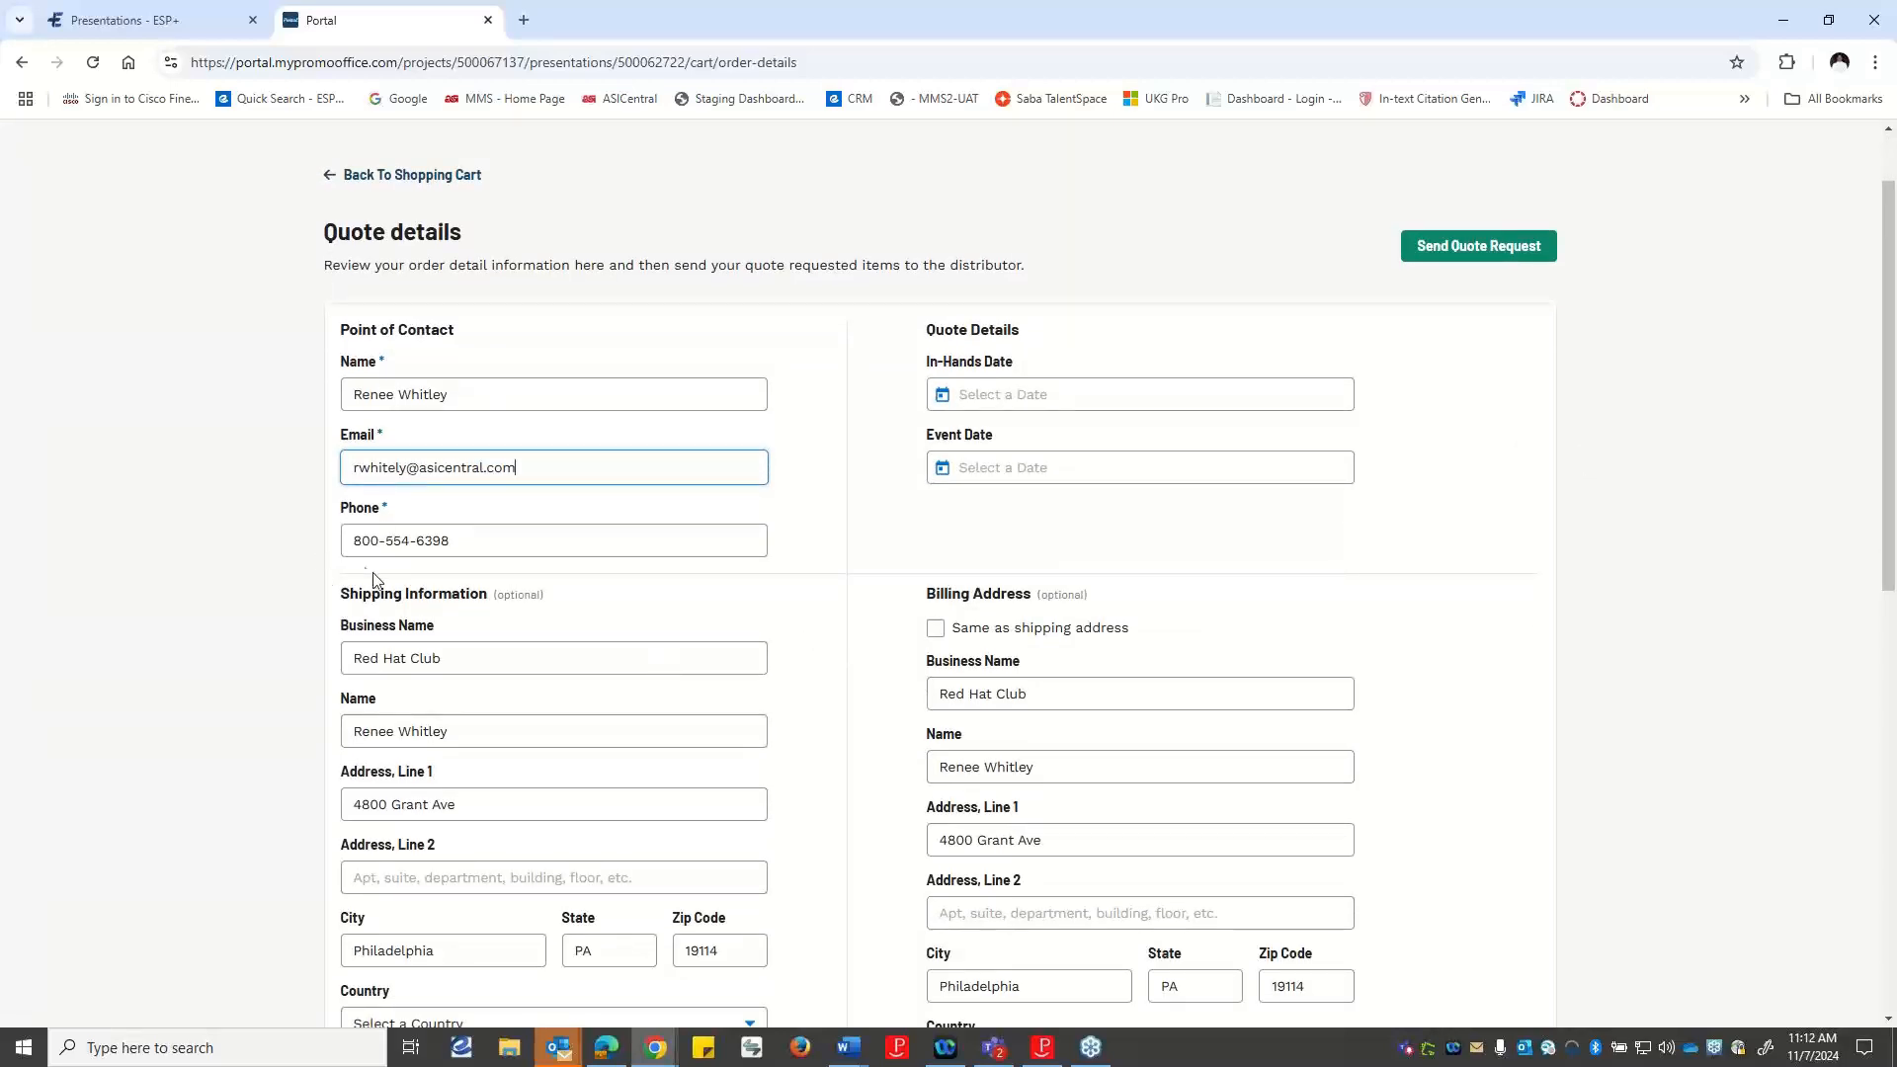
pyautogui.scroll(-3, 913, 693)
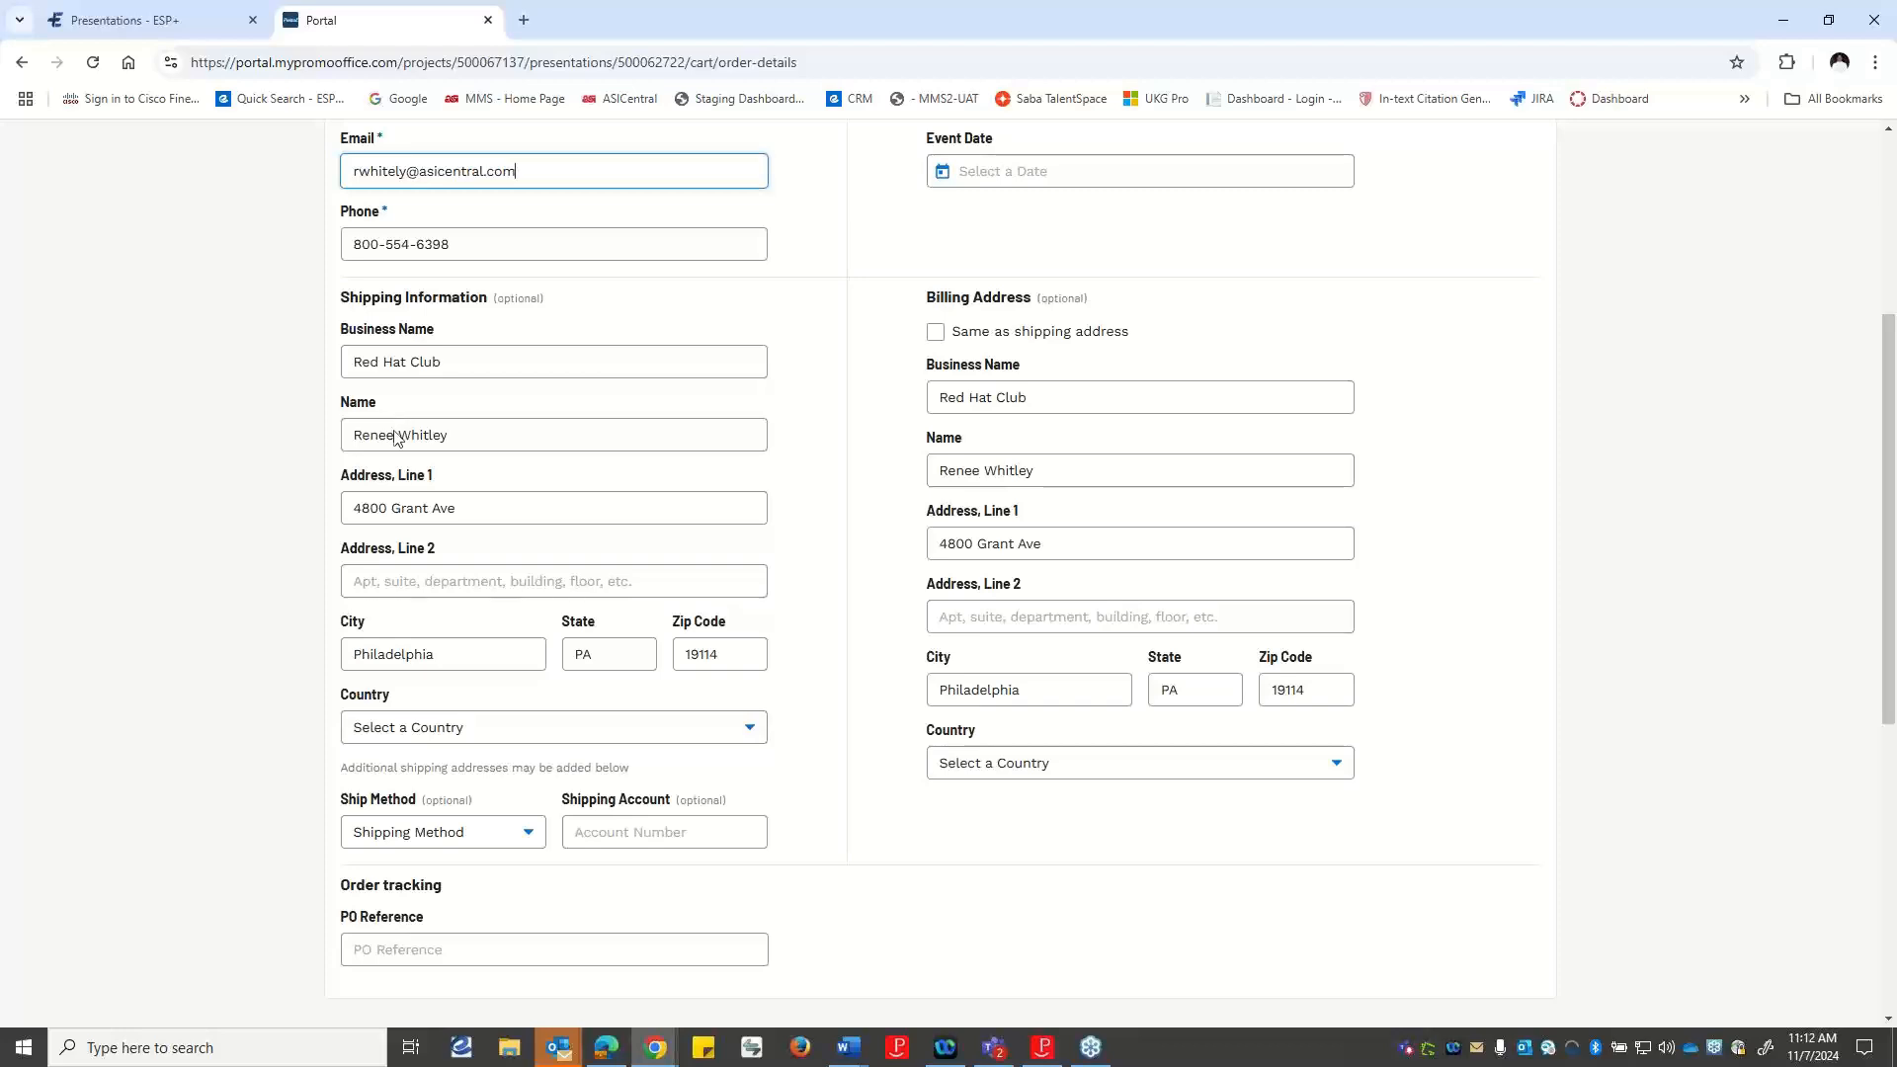
pyautogui.scroll(-2, 1166, 518)
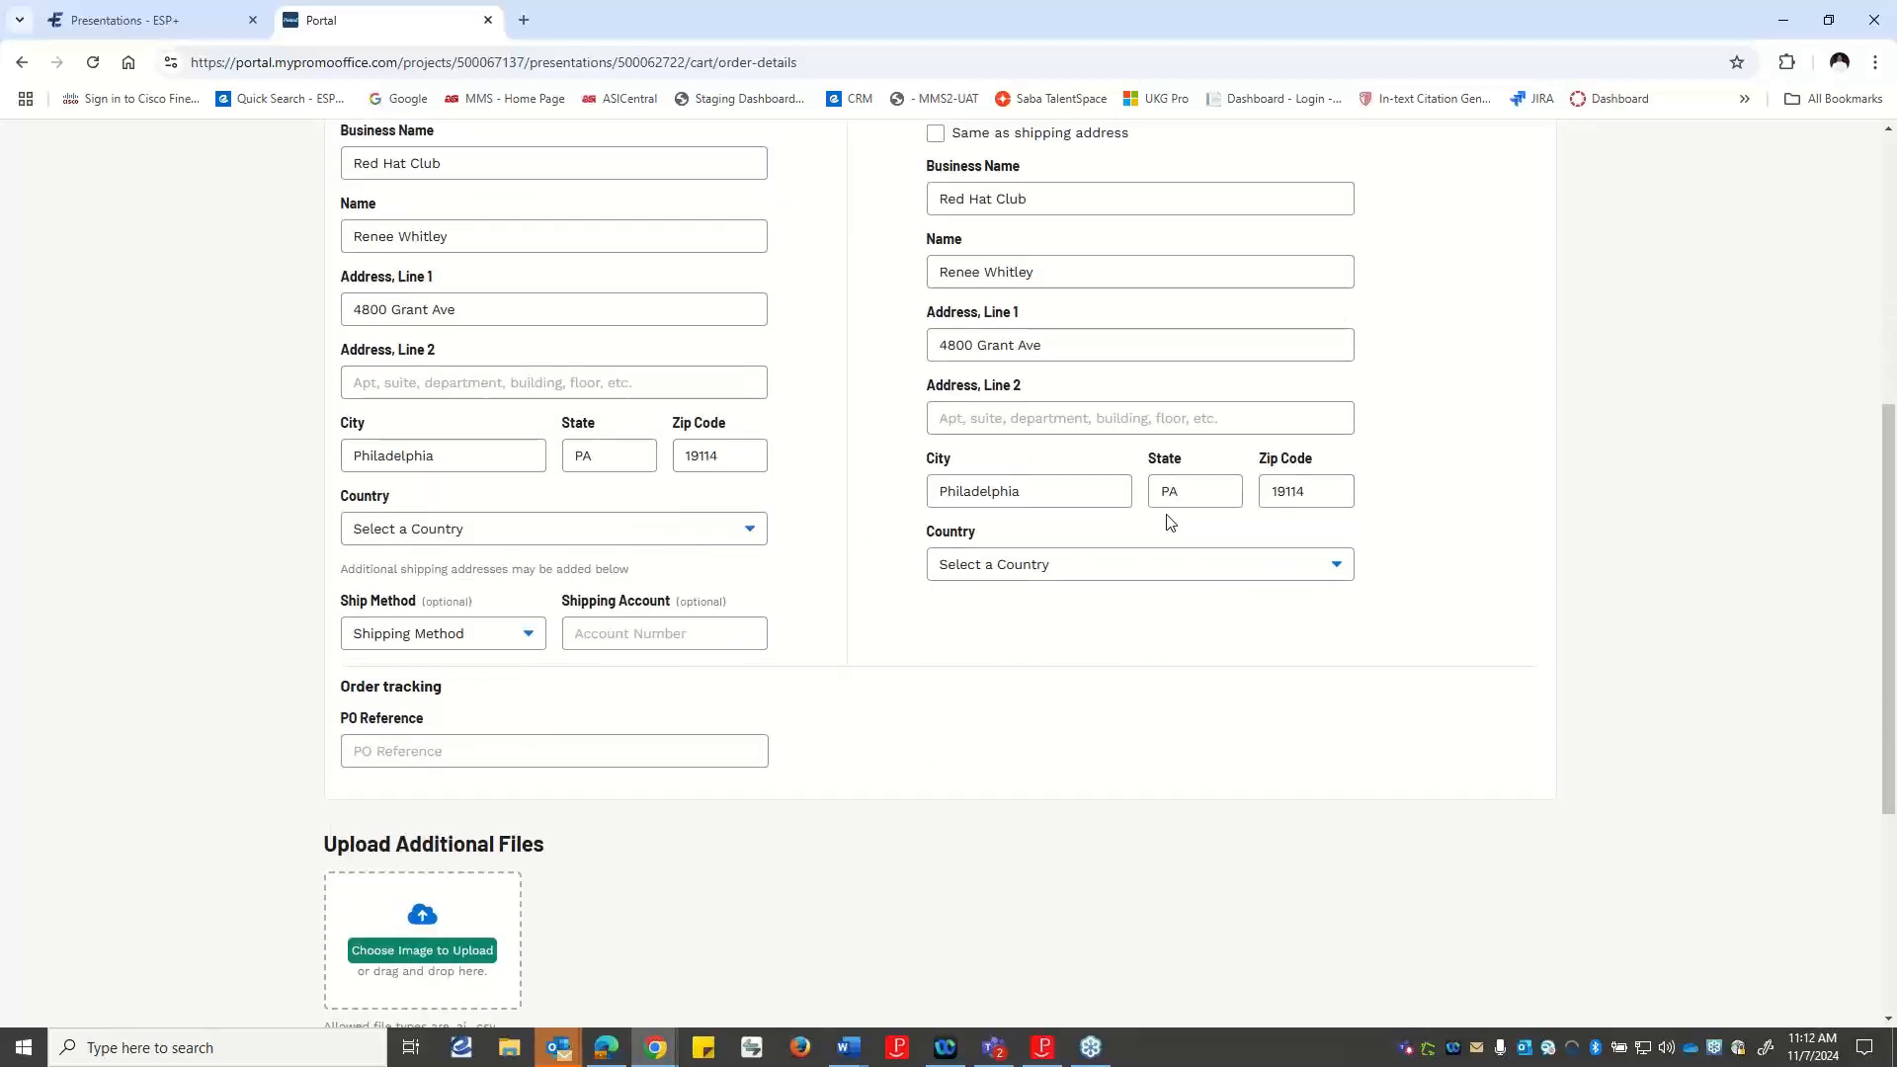
pyautogui.scroll(-2, 1168, 522)
pyautogui.scroll(-2, 1168, 522)
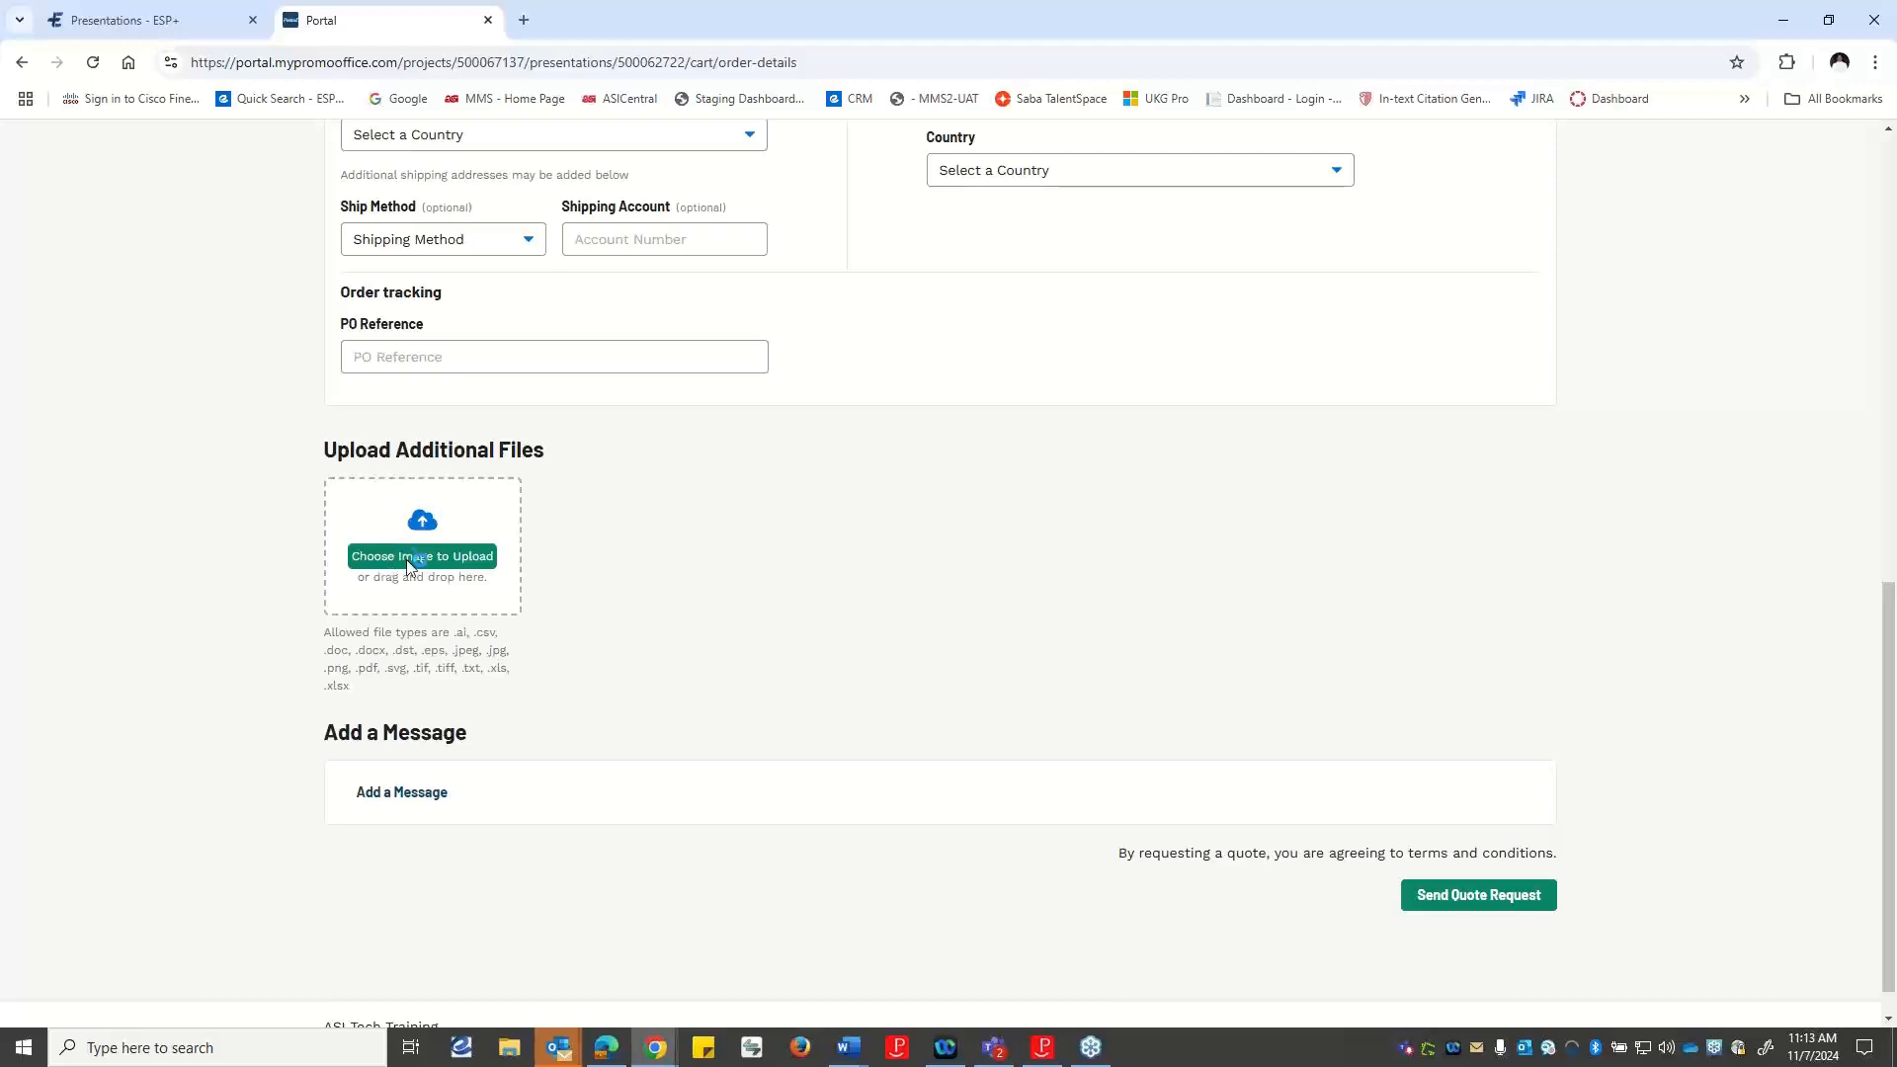
pyautogui.click(447, 573)
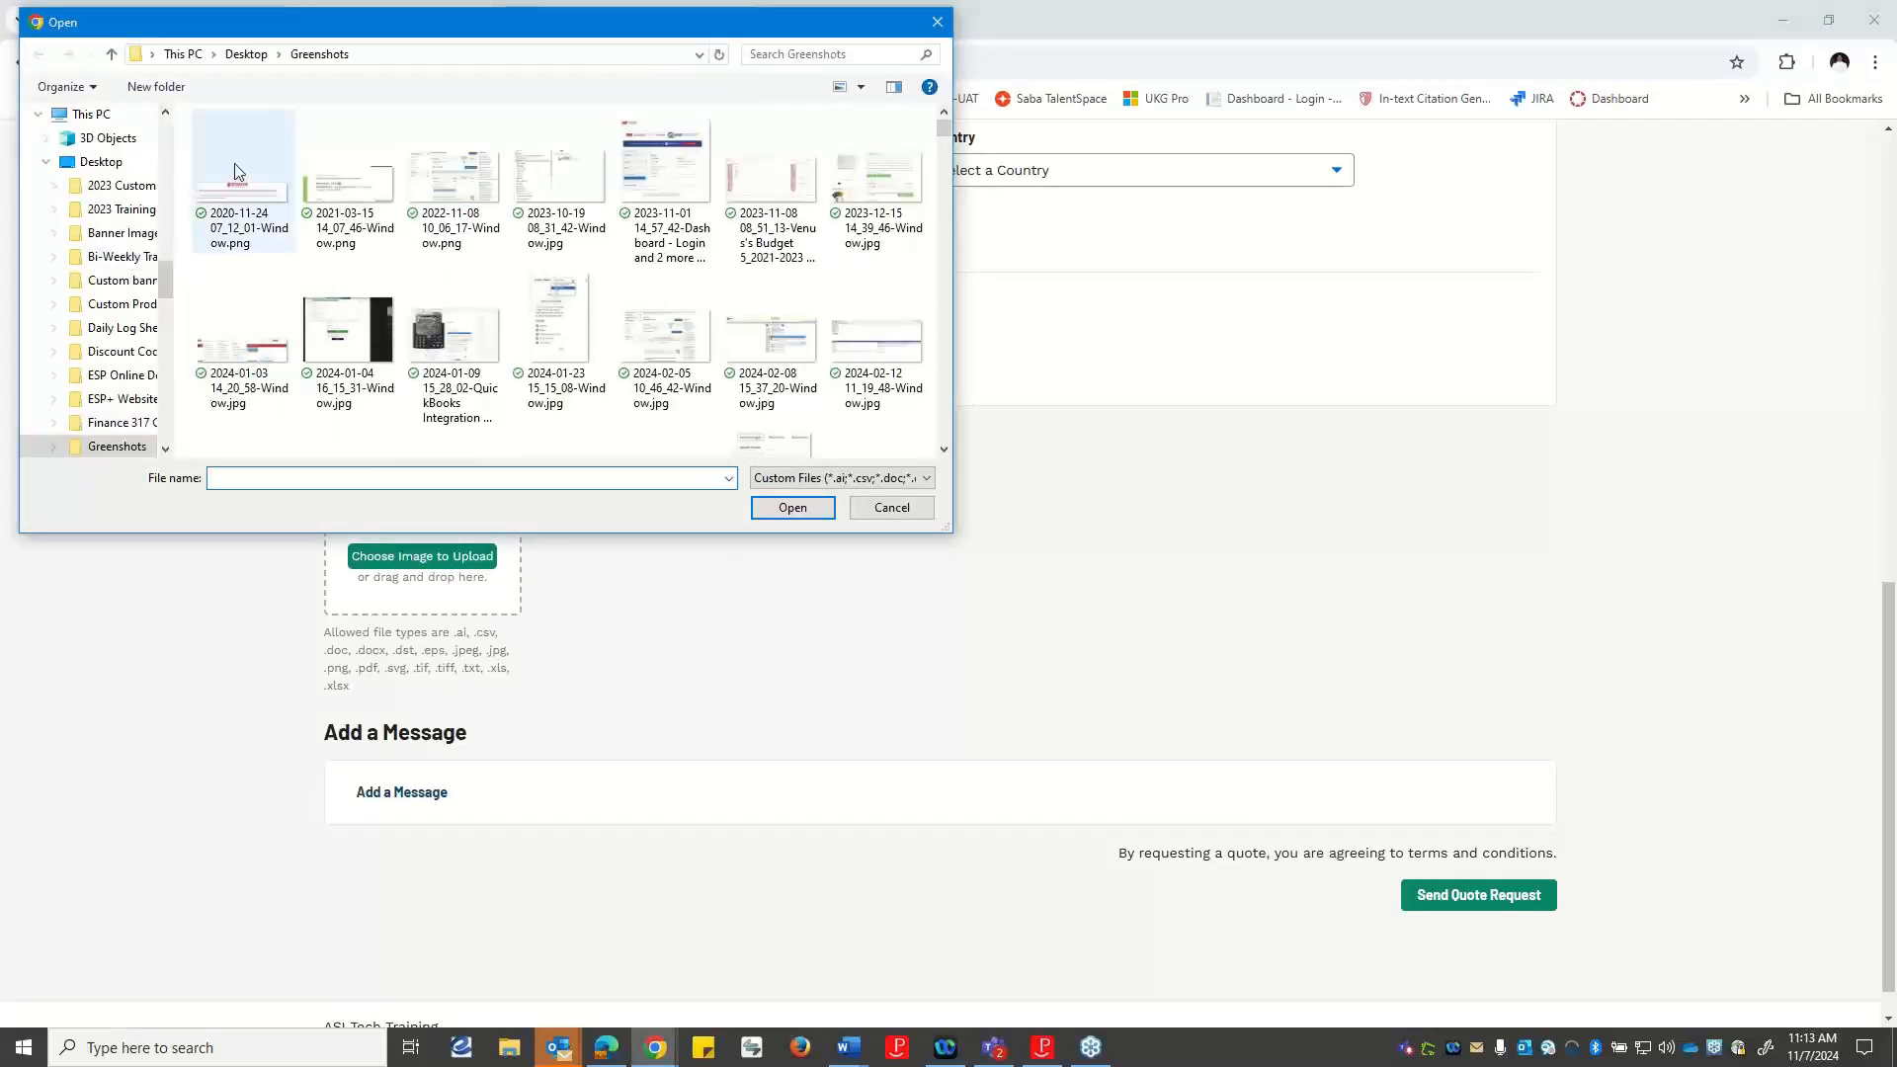
pyautogui.scroll(-5, 682, 207)
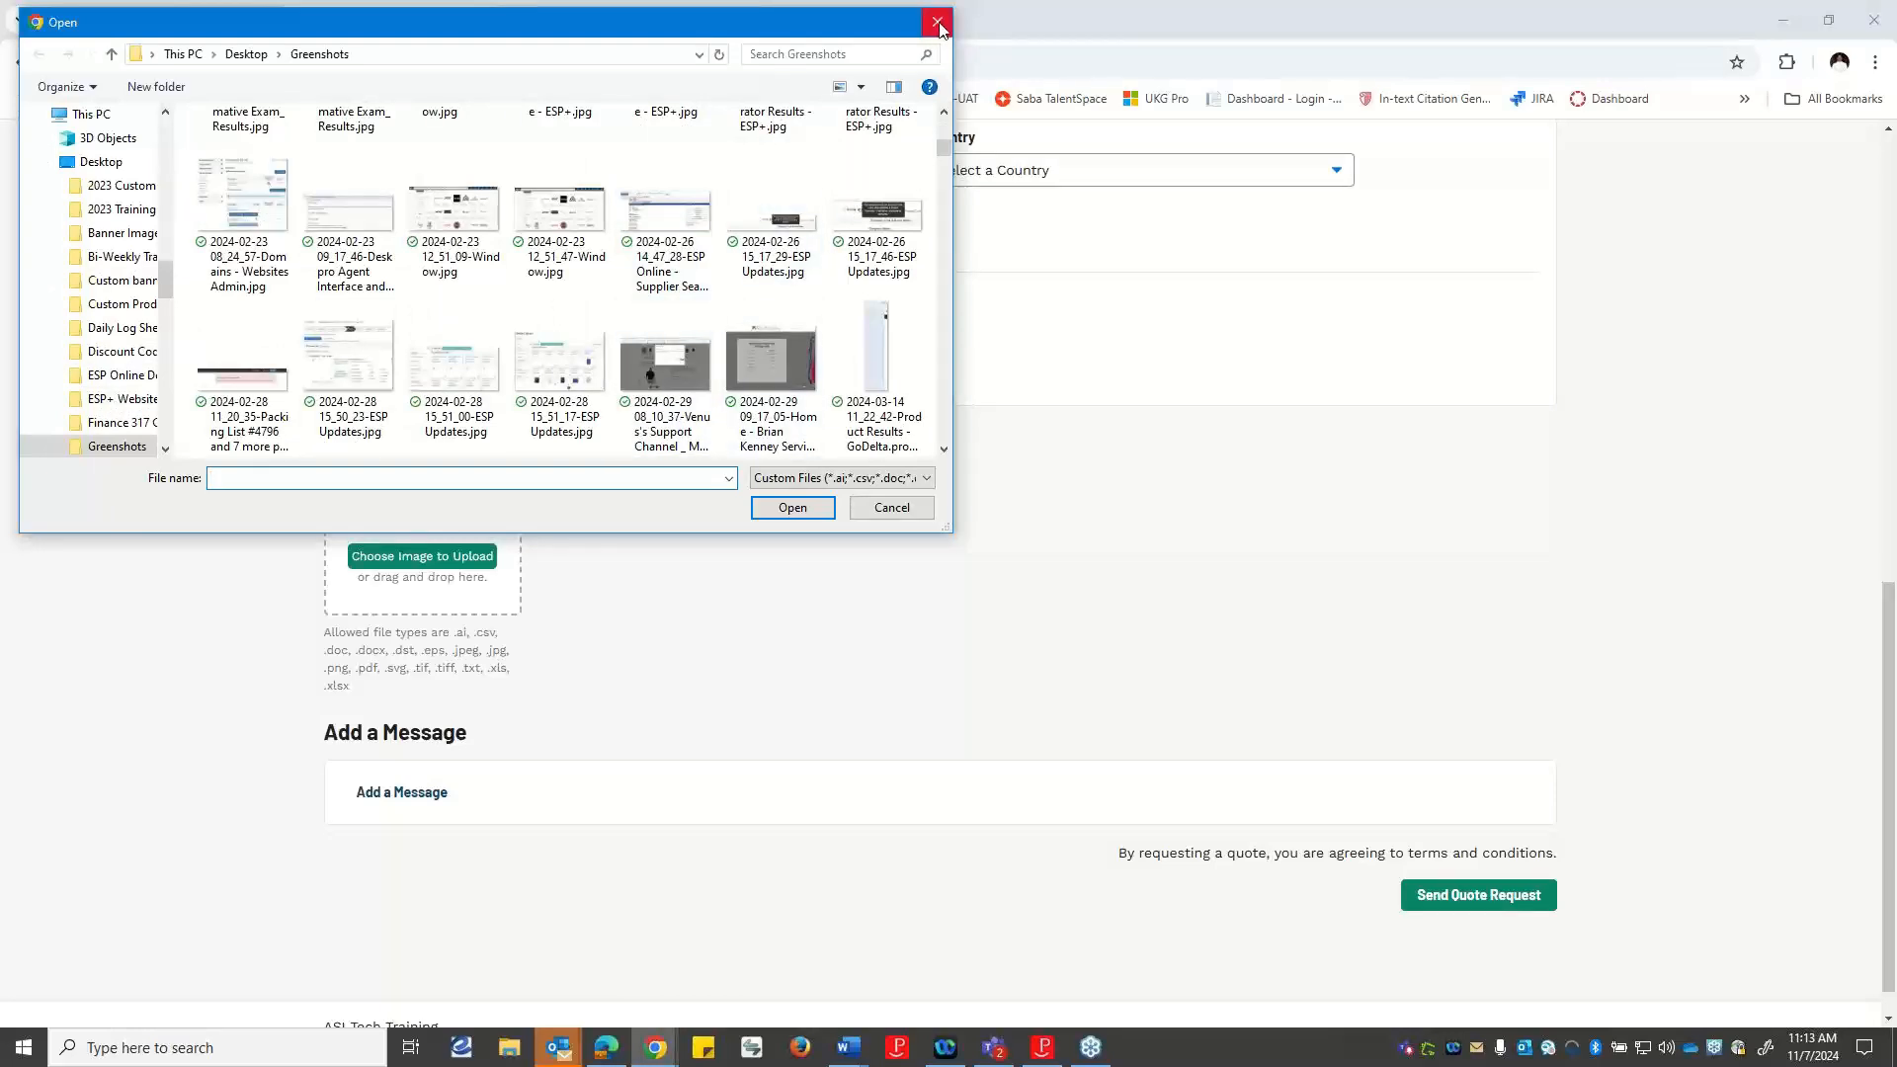
pyautogui.scroll(-1, 99, 395)
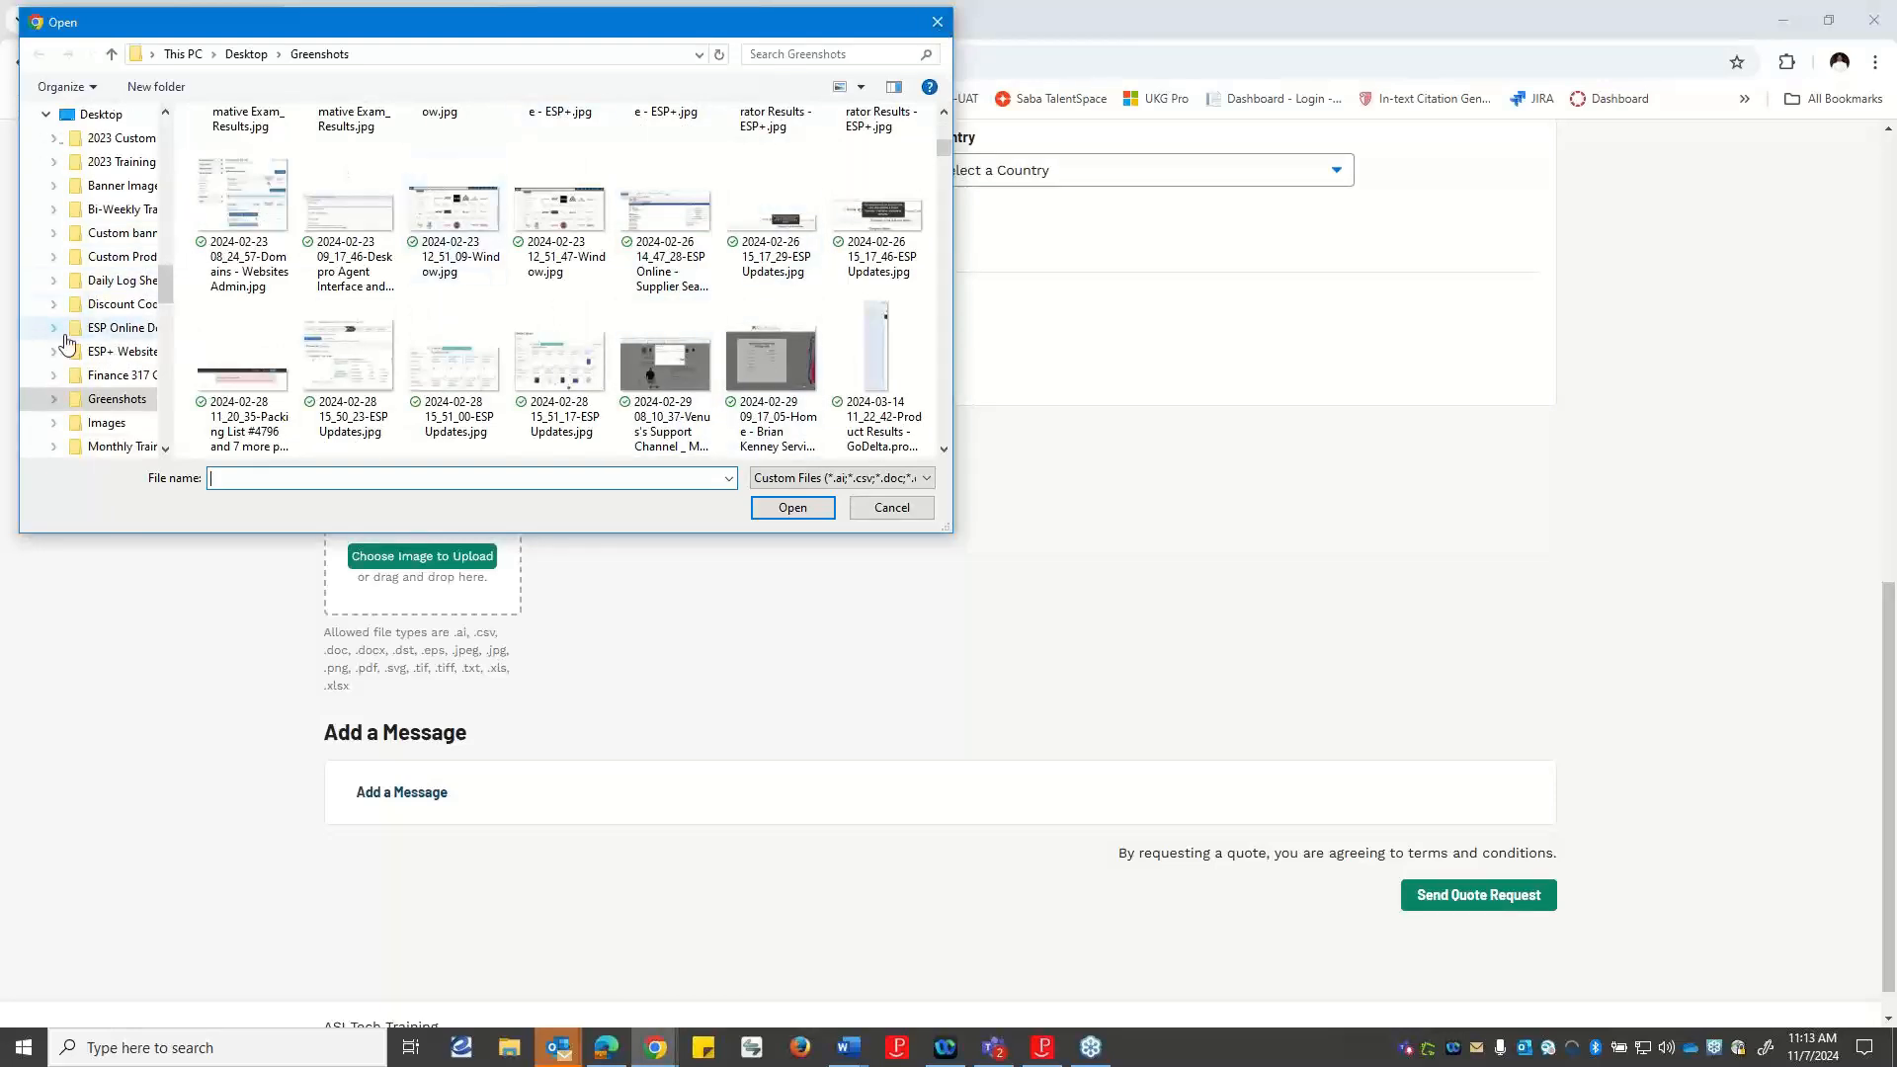
pyautogui.click(106, 422)
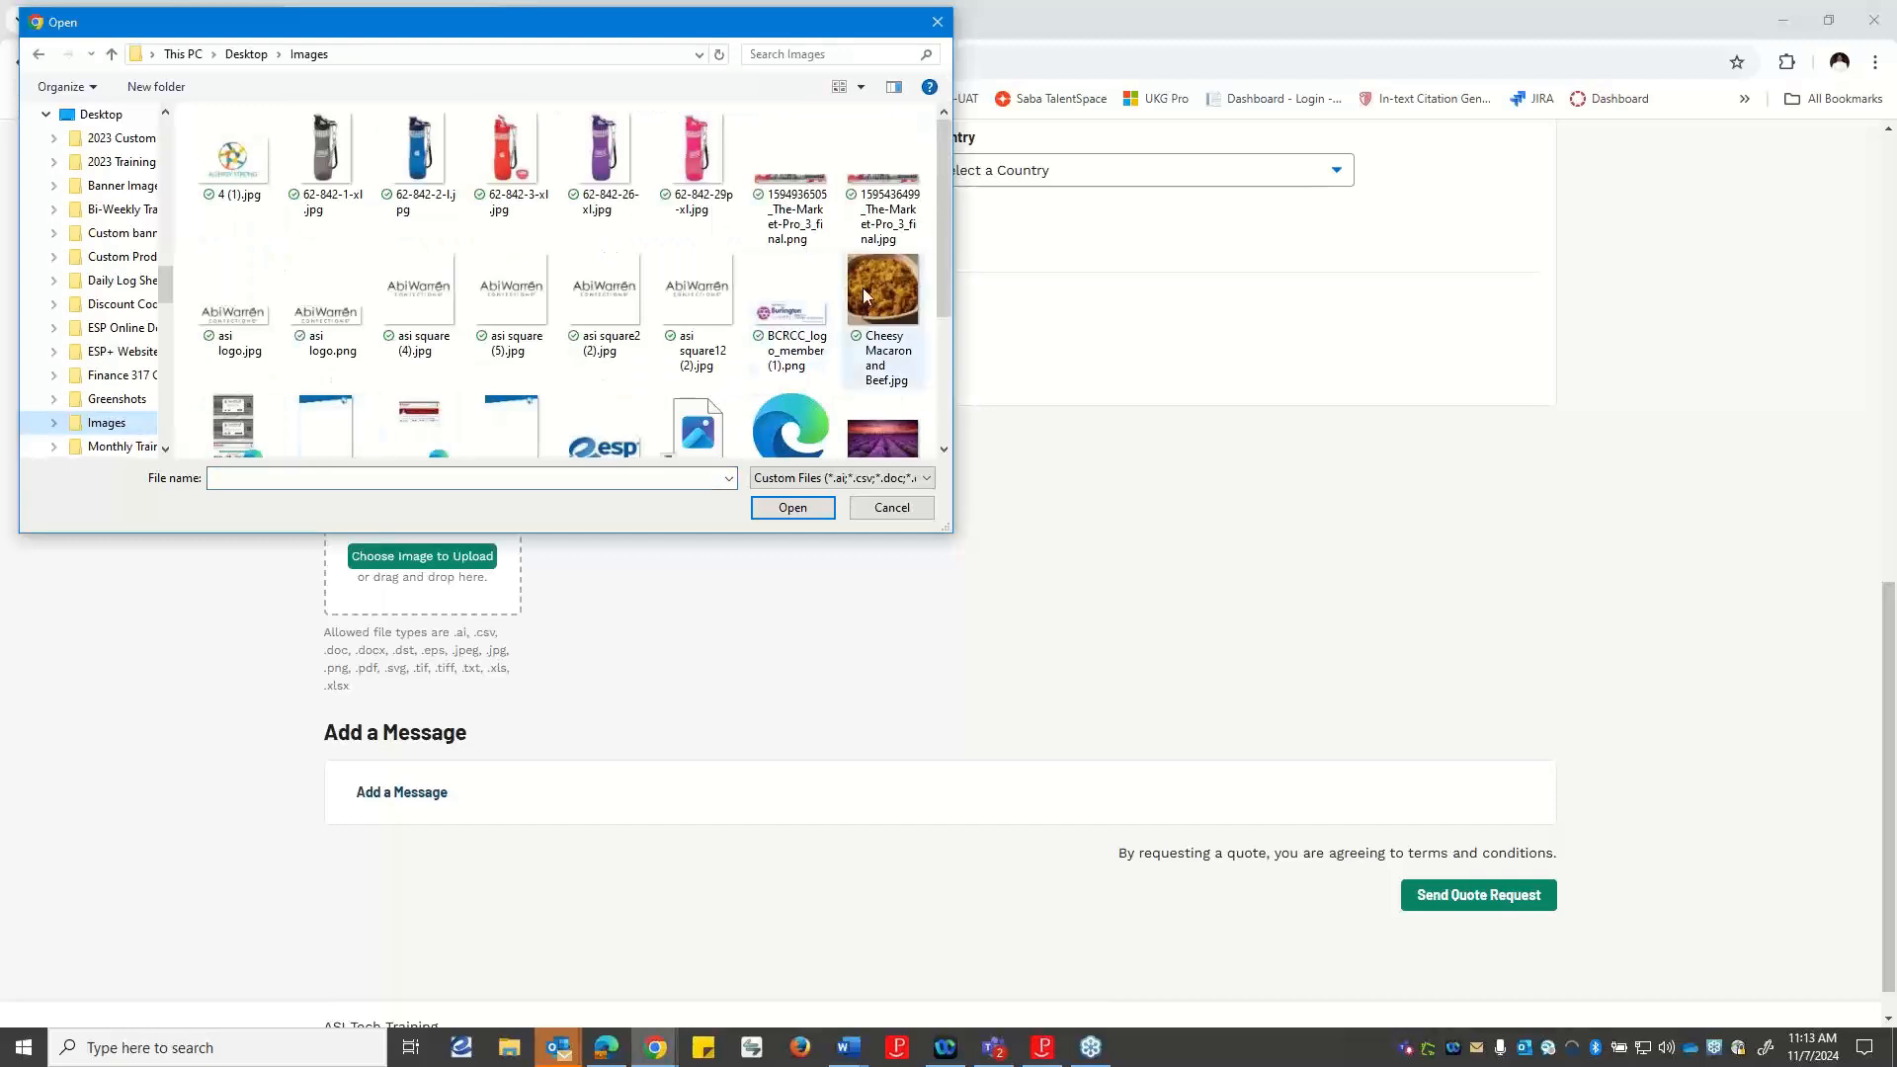
pyautogui.scroll(-1, 707, 277)
pyautogui.click(879, 385)
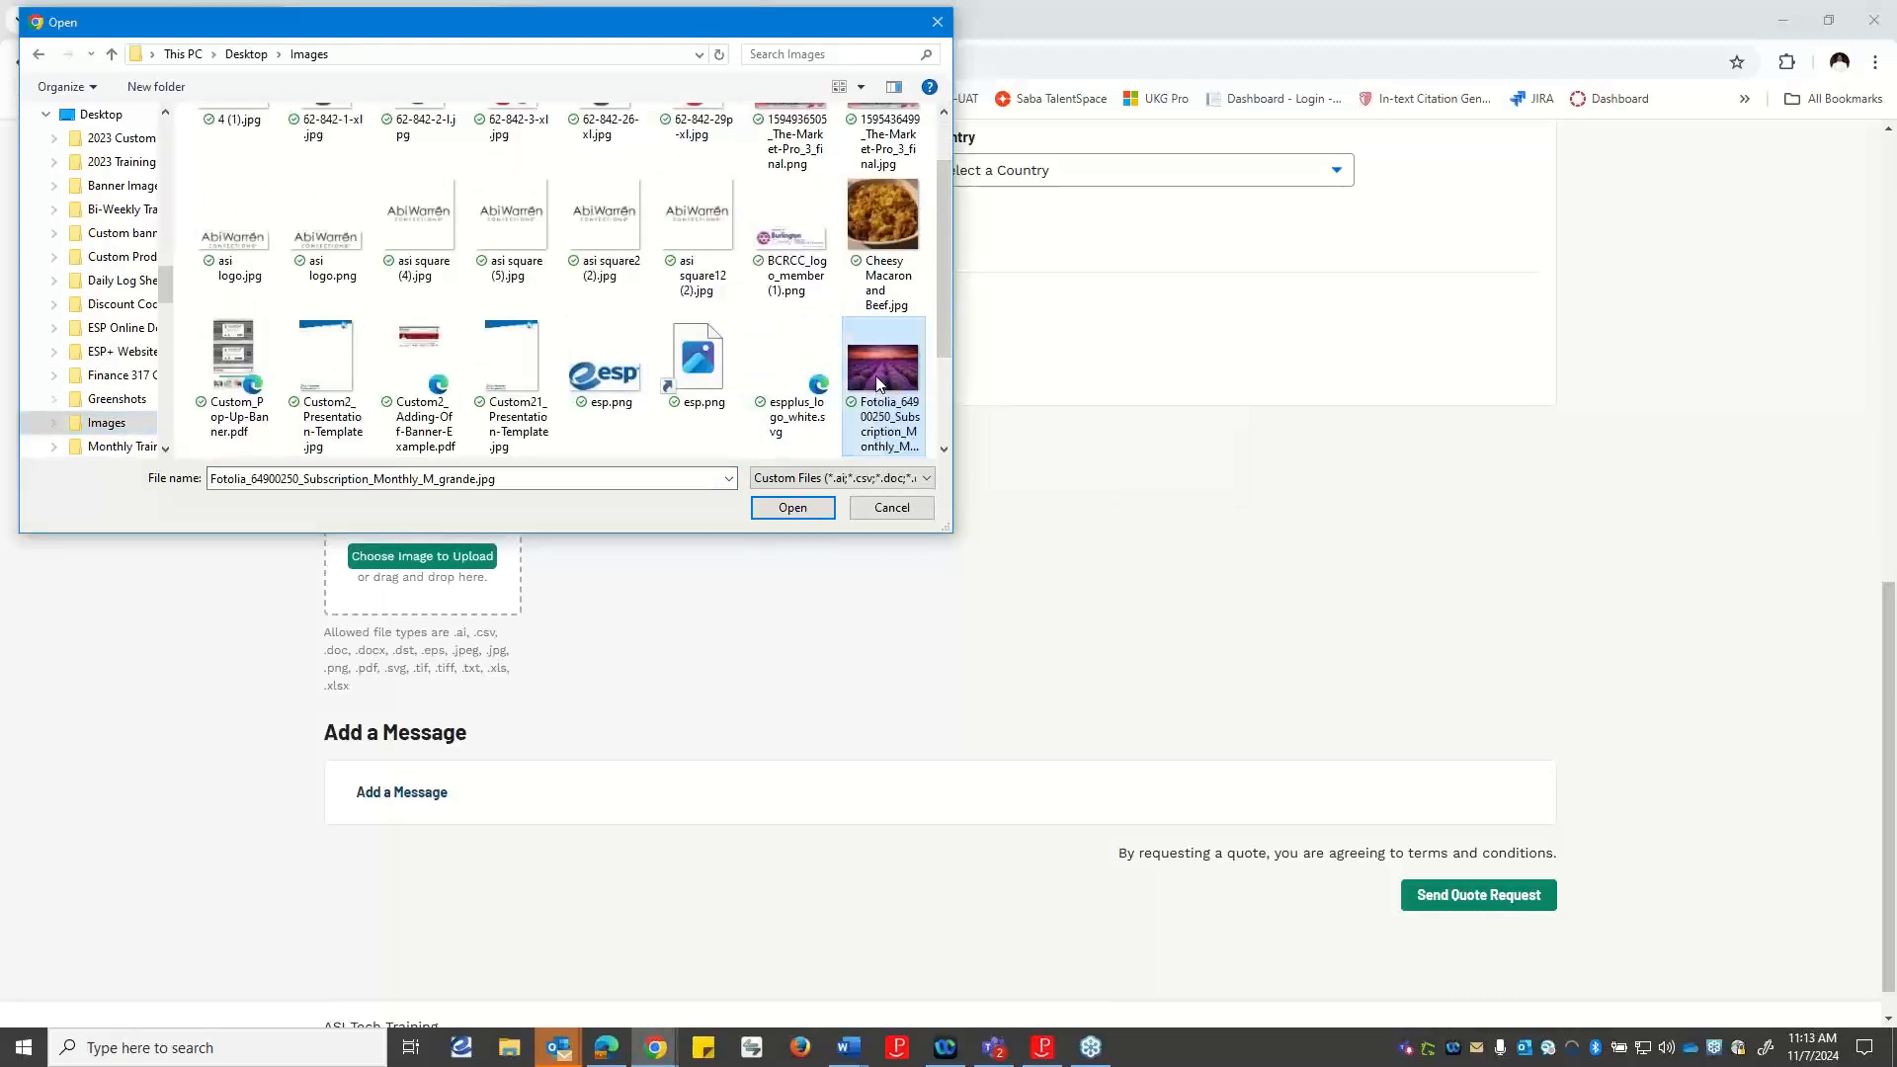
pyautogui.click(815, 518)
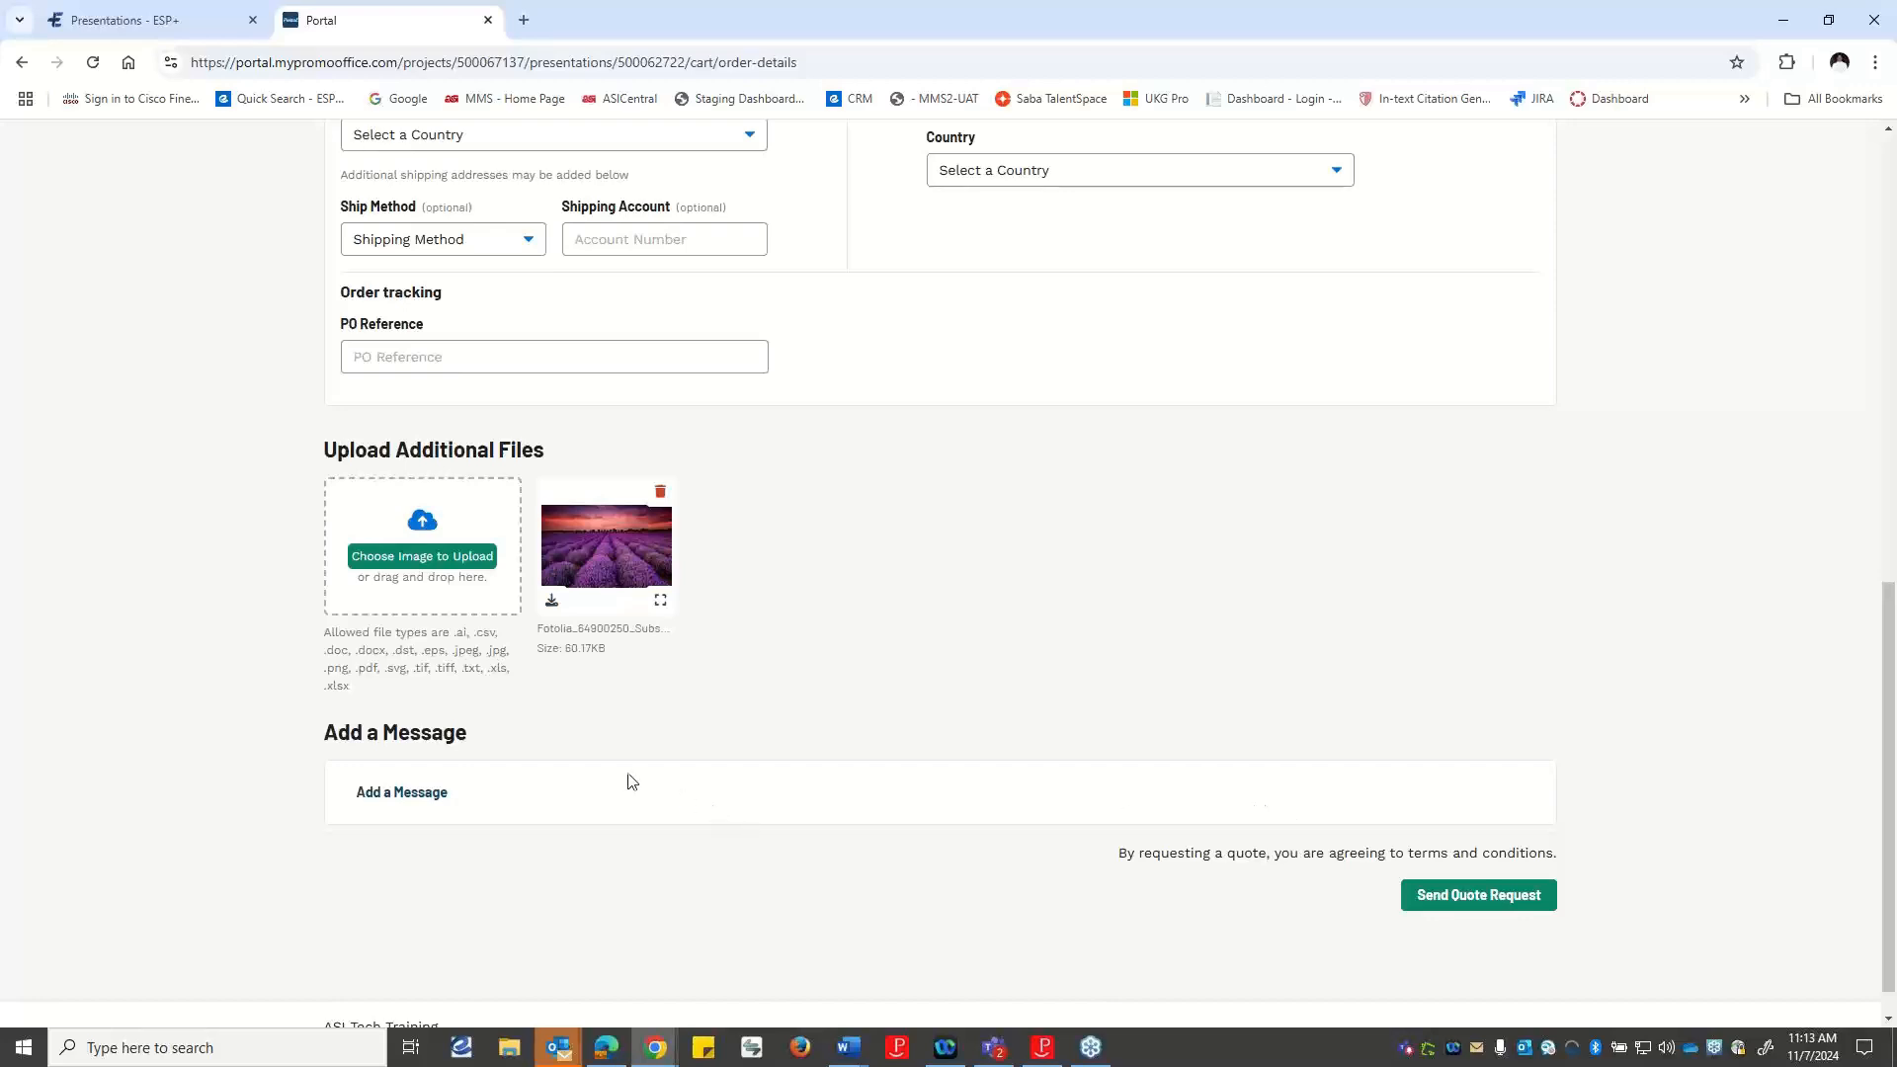
# Add the message "Can you give me a call?" to the quote and send the quote request.
pyautogui.click(367, 798)
pyautogui.click(446, 822)
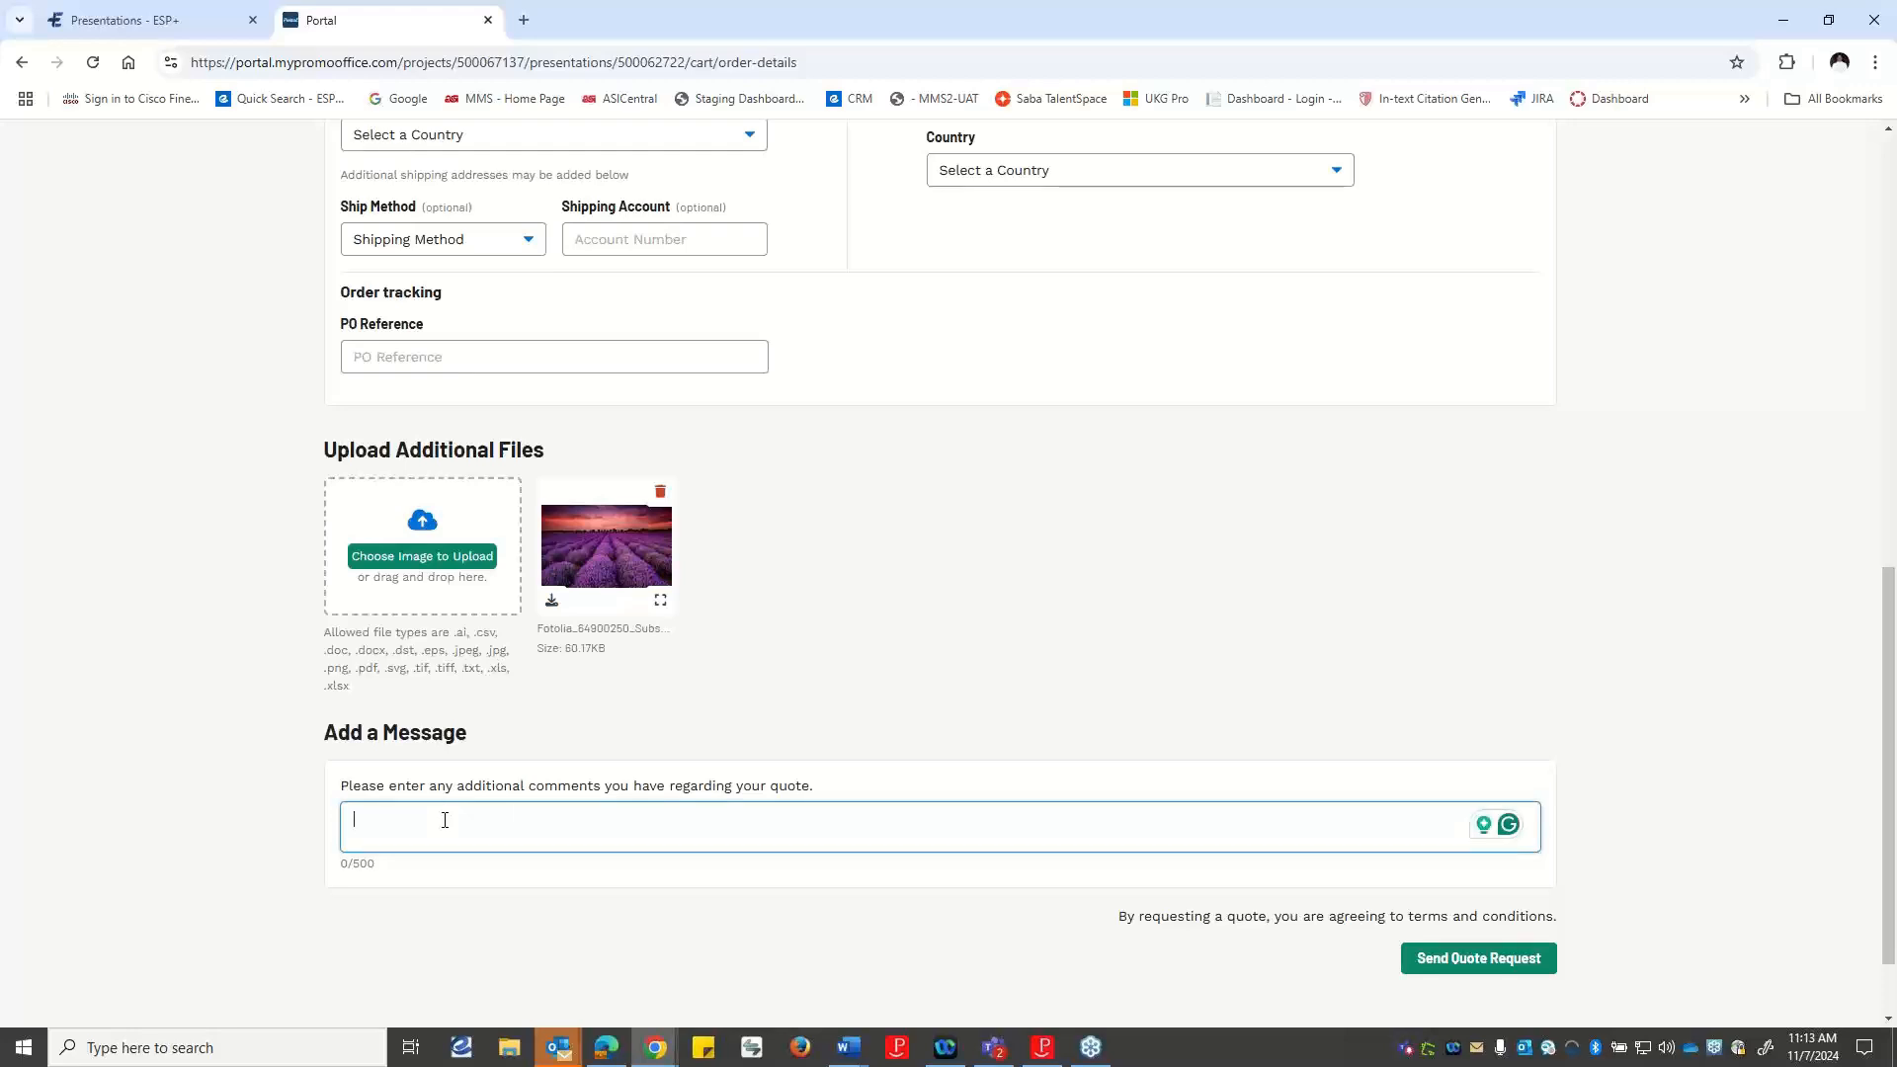
pyautogui.write('Can you igive me a cal;l')
pyautogui.press('BackSpace')
pyautogui.press('BackSpace')
pyautogui.write('l?')
pyautogui.click(1476, 960)
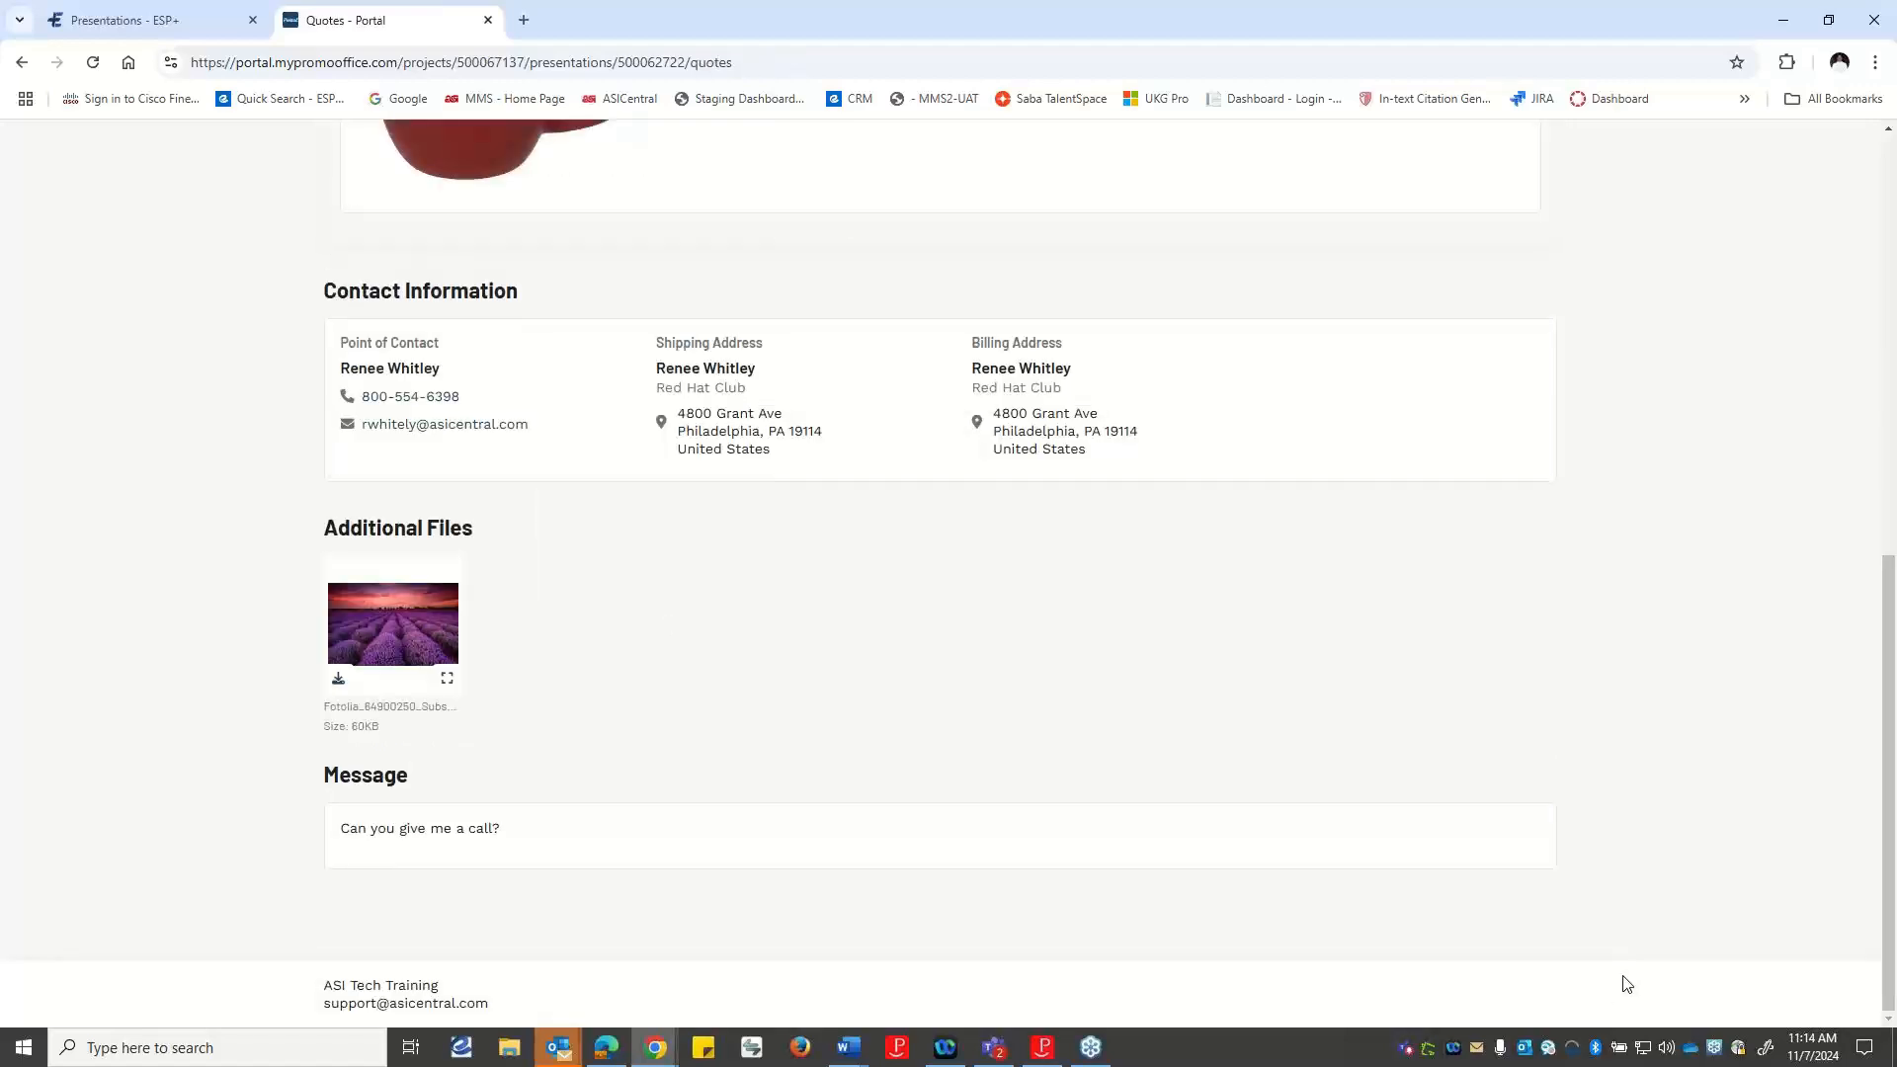
# Review the sent quote request's products, contact information, file and message, and return to the Red Mug Promotions presentation in ESP+.
pyautogui.scroll(9, 1507, 830)
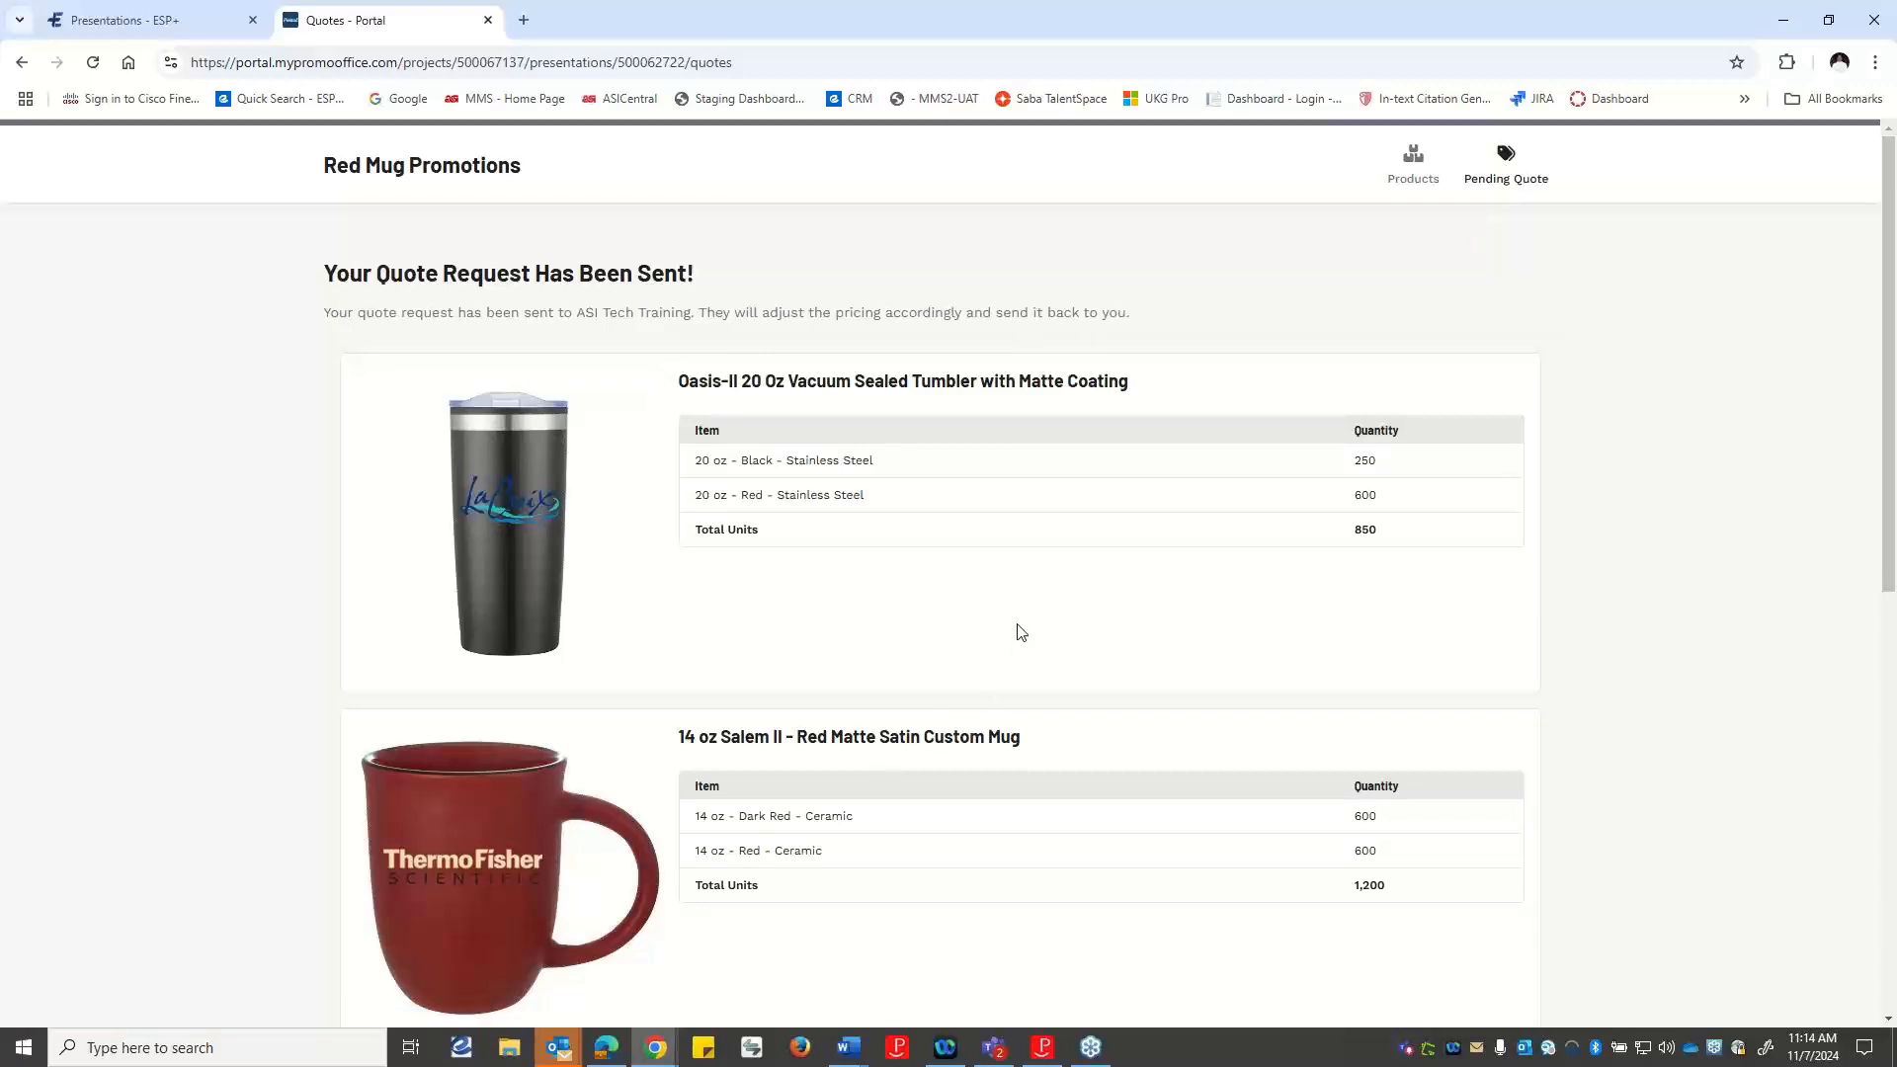
pyautogui.scroll(-5, 1021, 632)
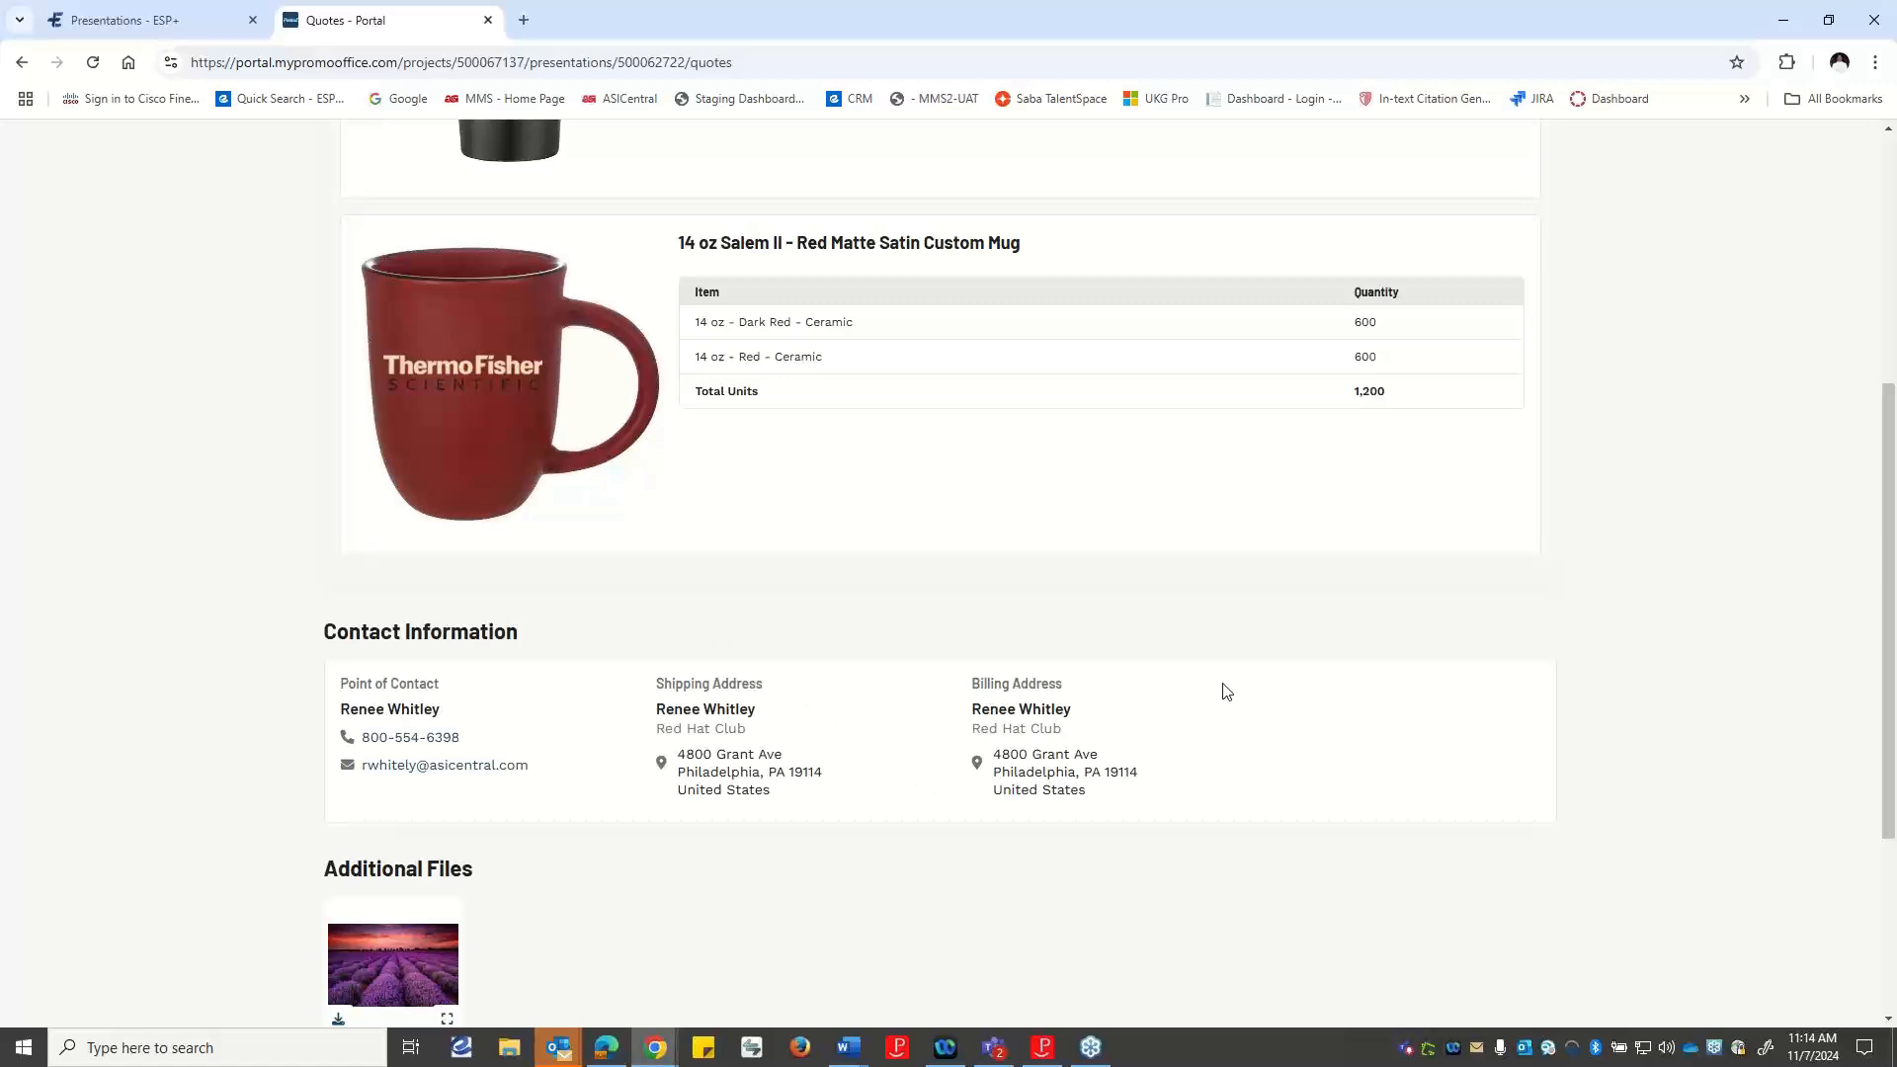
pyautogui.scroll(-3, 567, 847)
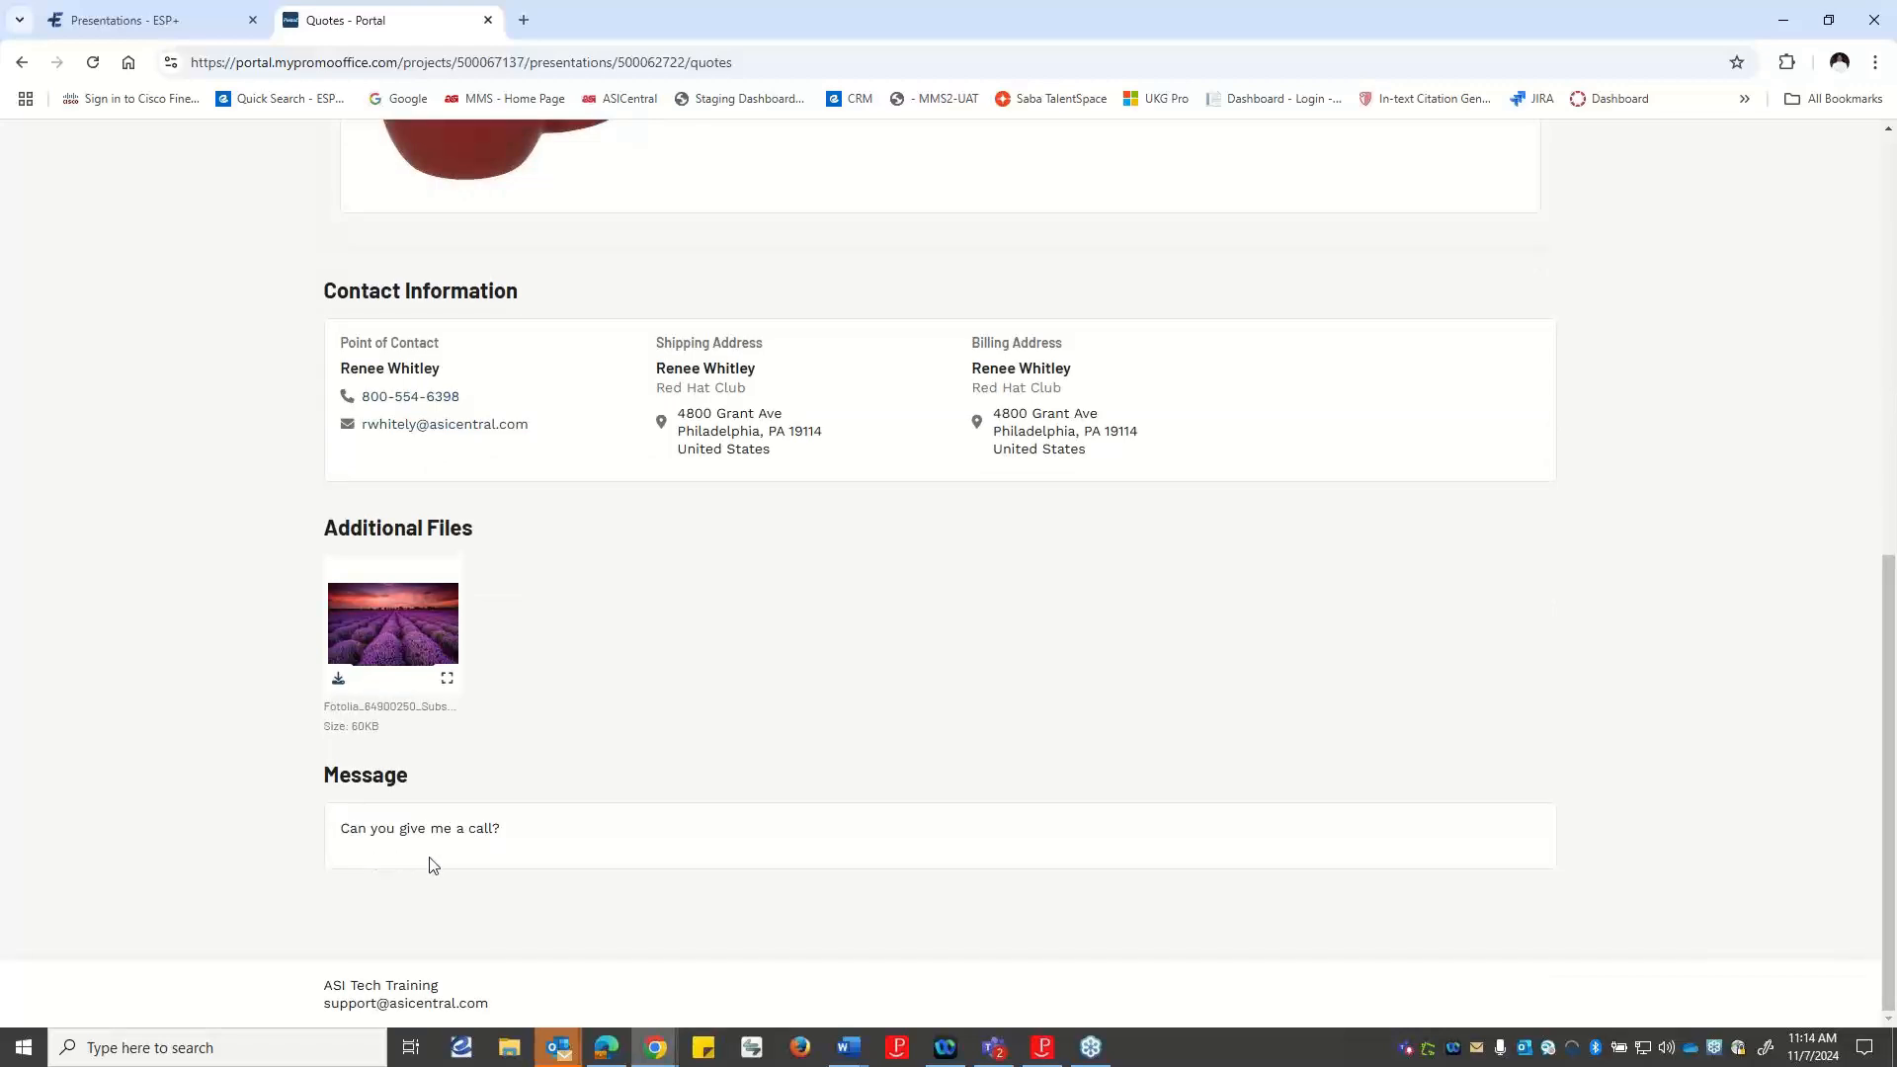
pyautogui.scroll(8, 429, 865)
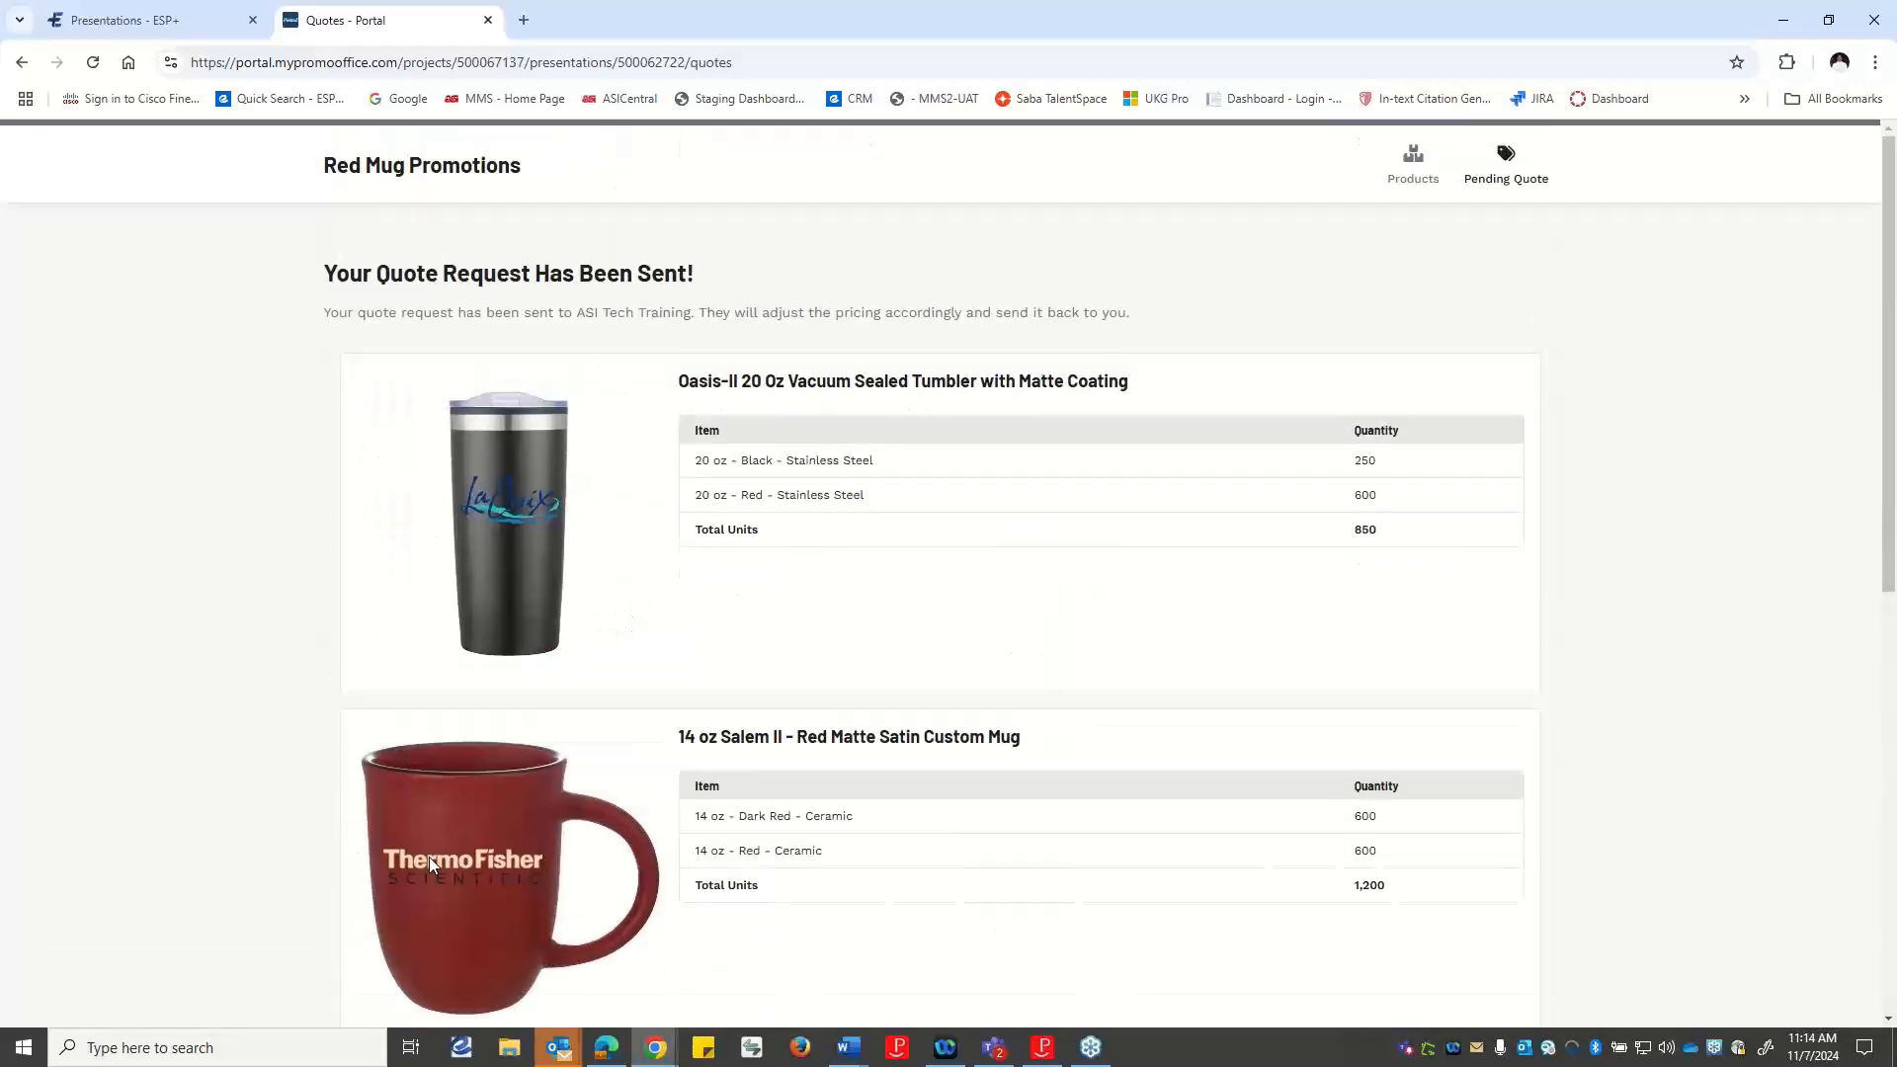
pyautogui.click(143, 18)
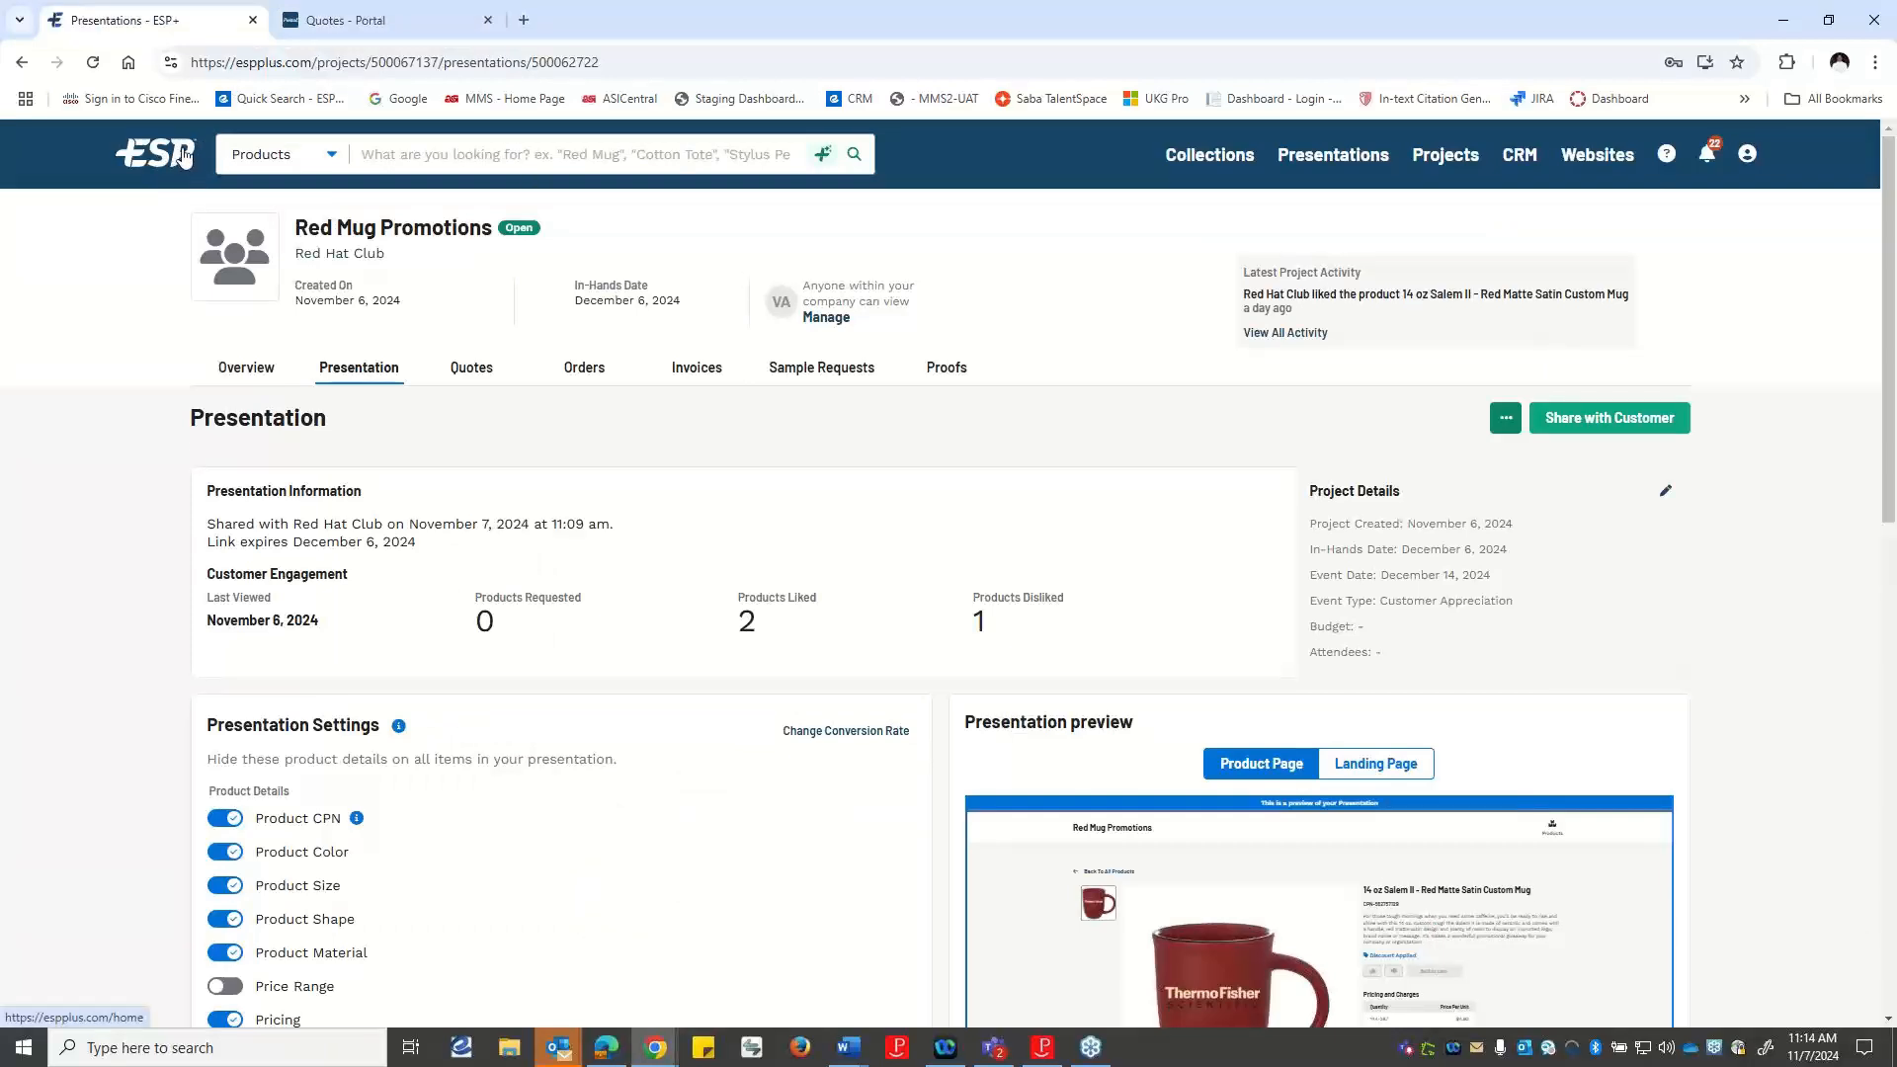
# Check the latest notifications about customer activity on the Red Mug Promotions presentation.
pyautogui.click(1710, 148)
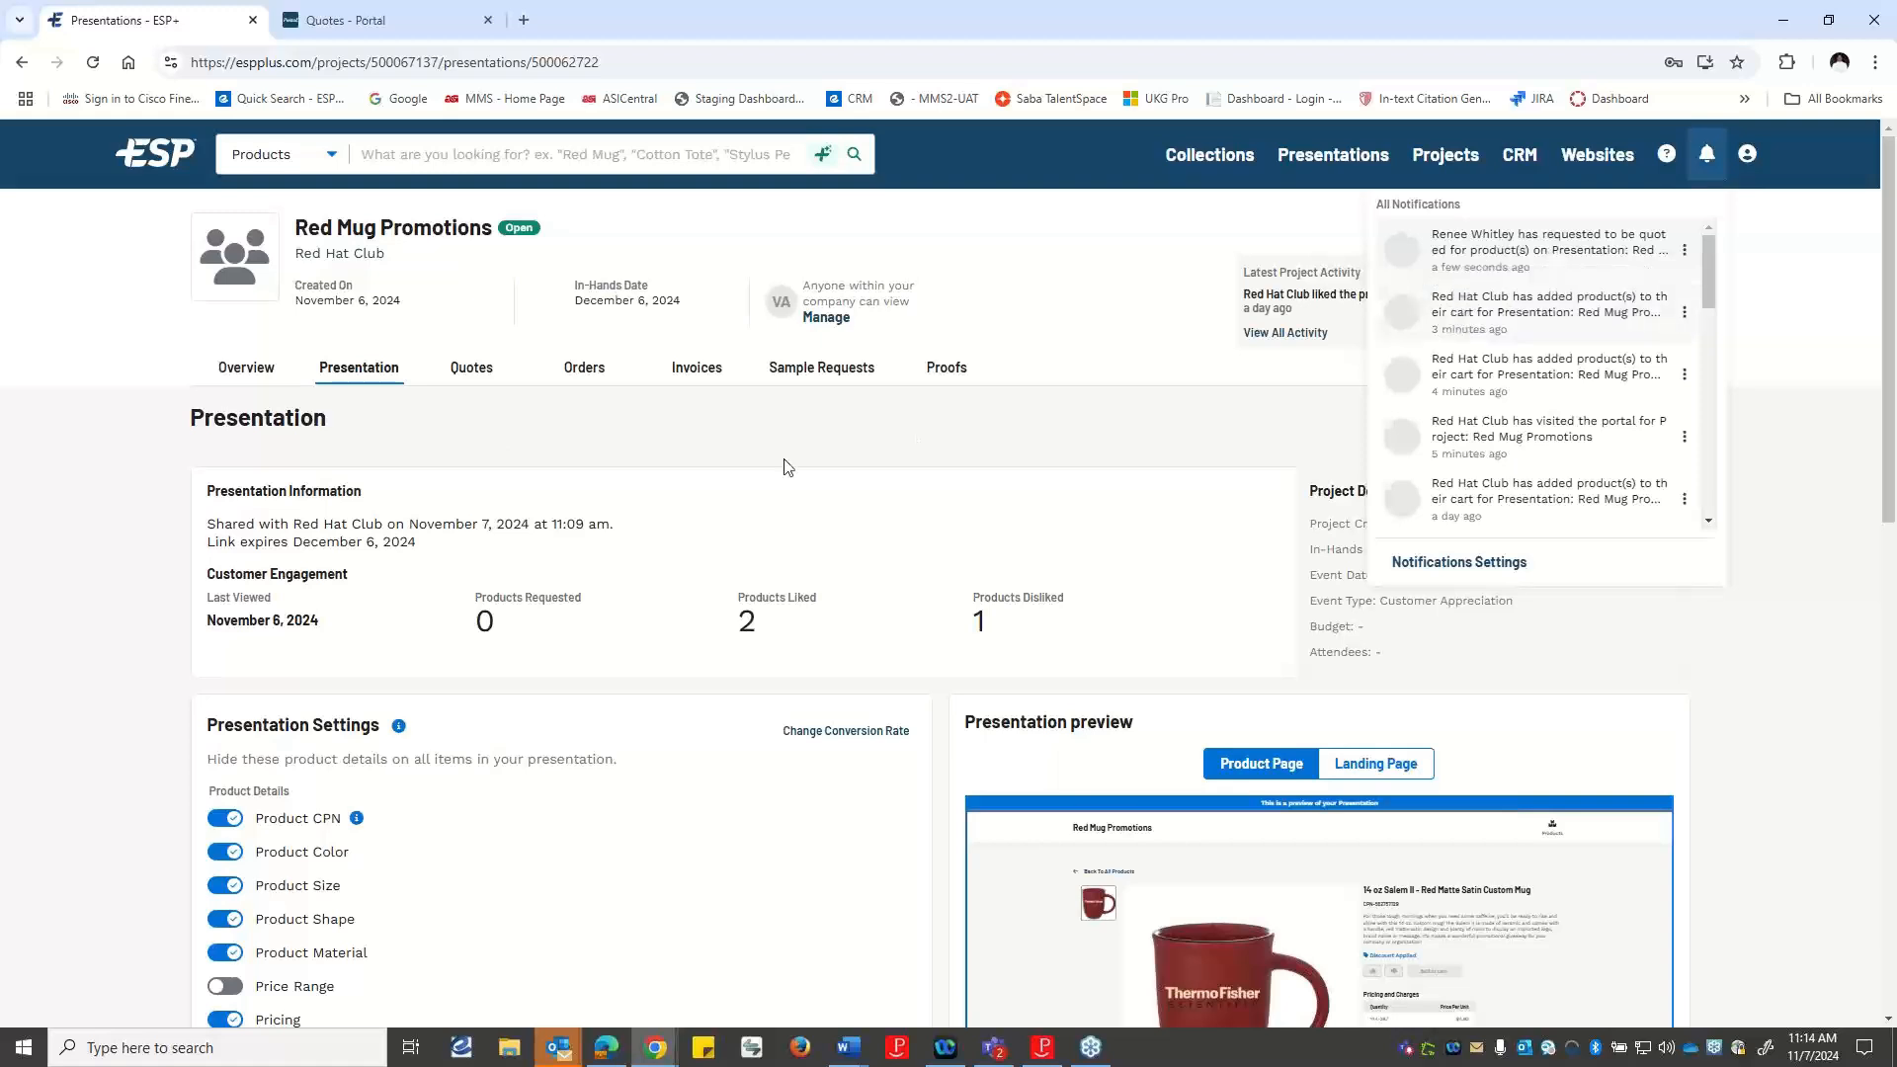
pyautogui.click(819, 436)
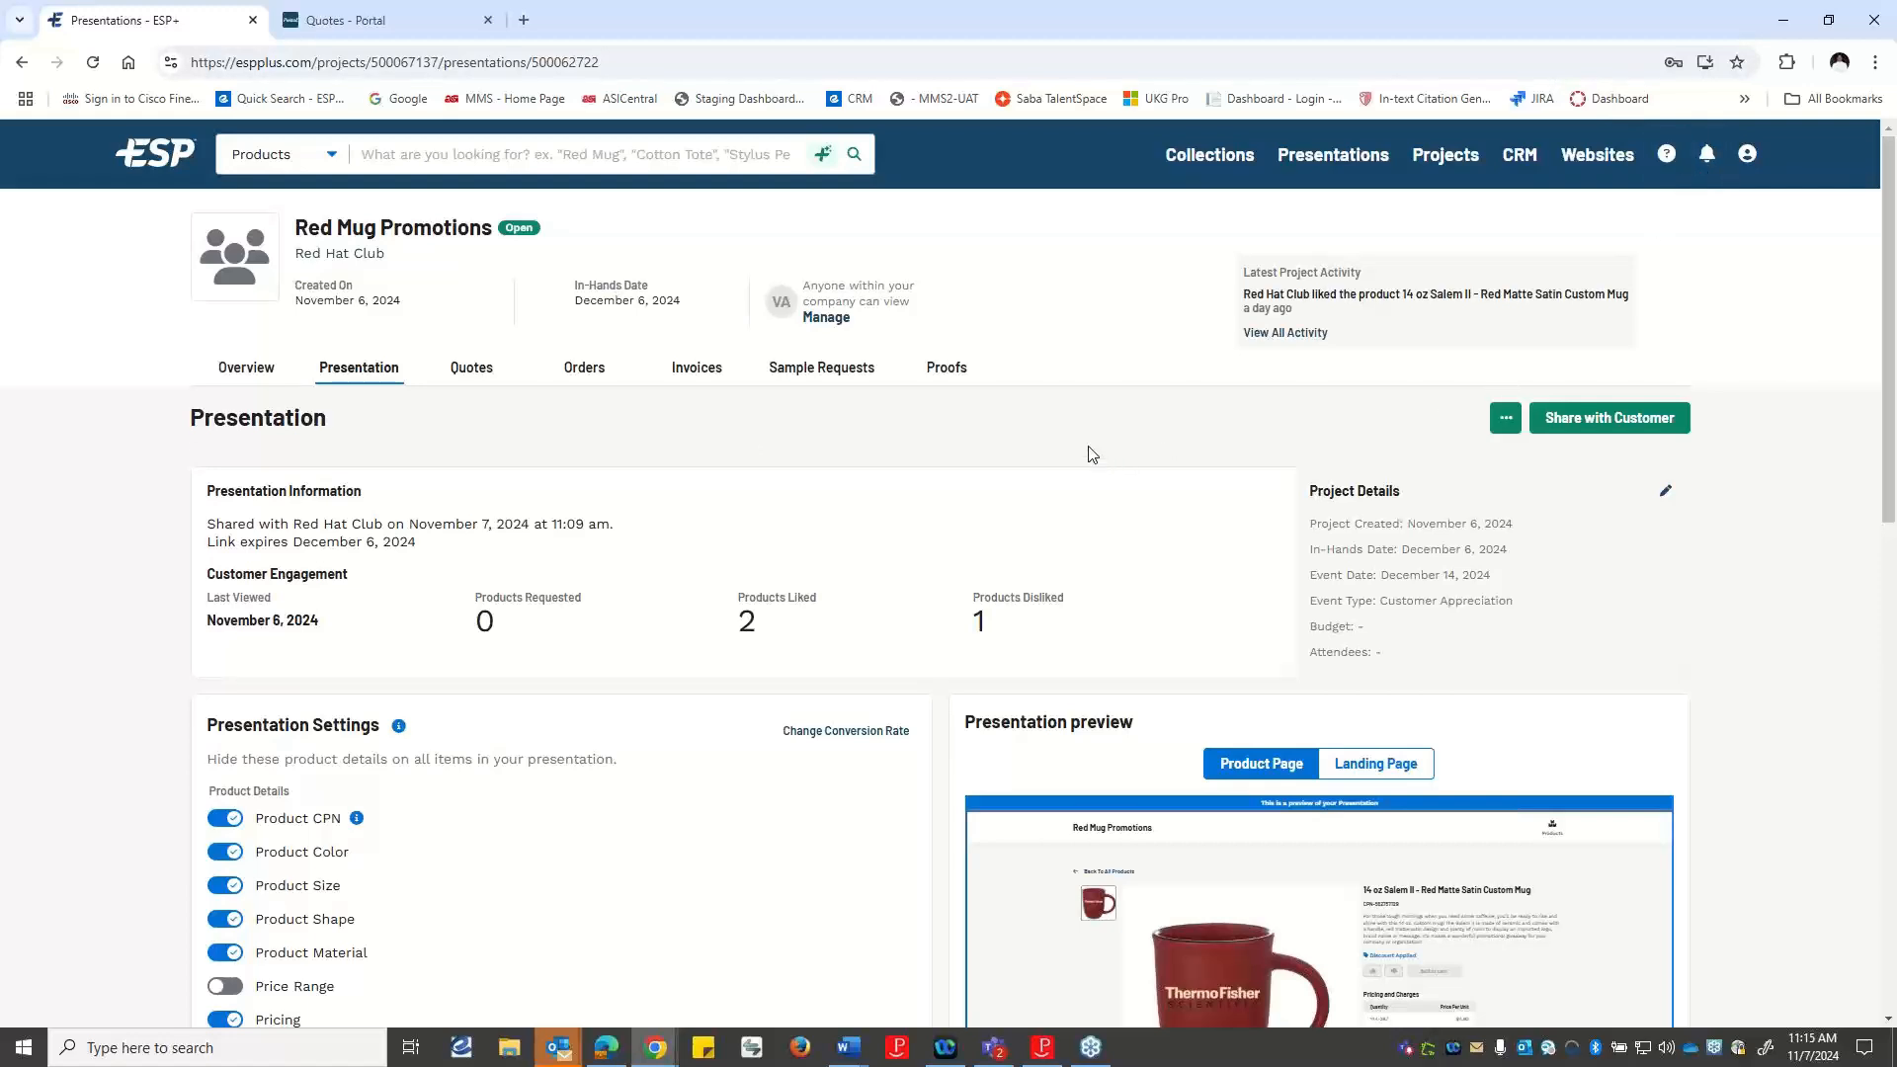
pyautogui.scroll(-3, 1110, 458)
pyautogui.scroll(3, 1076, 496)
# Refresh the Red Mug Promotions presentation and open the quote from the received quote request.
pyautogui.click(93, 63)
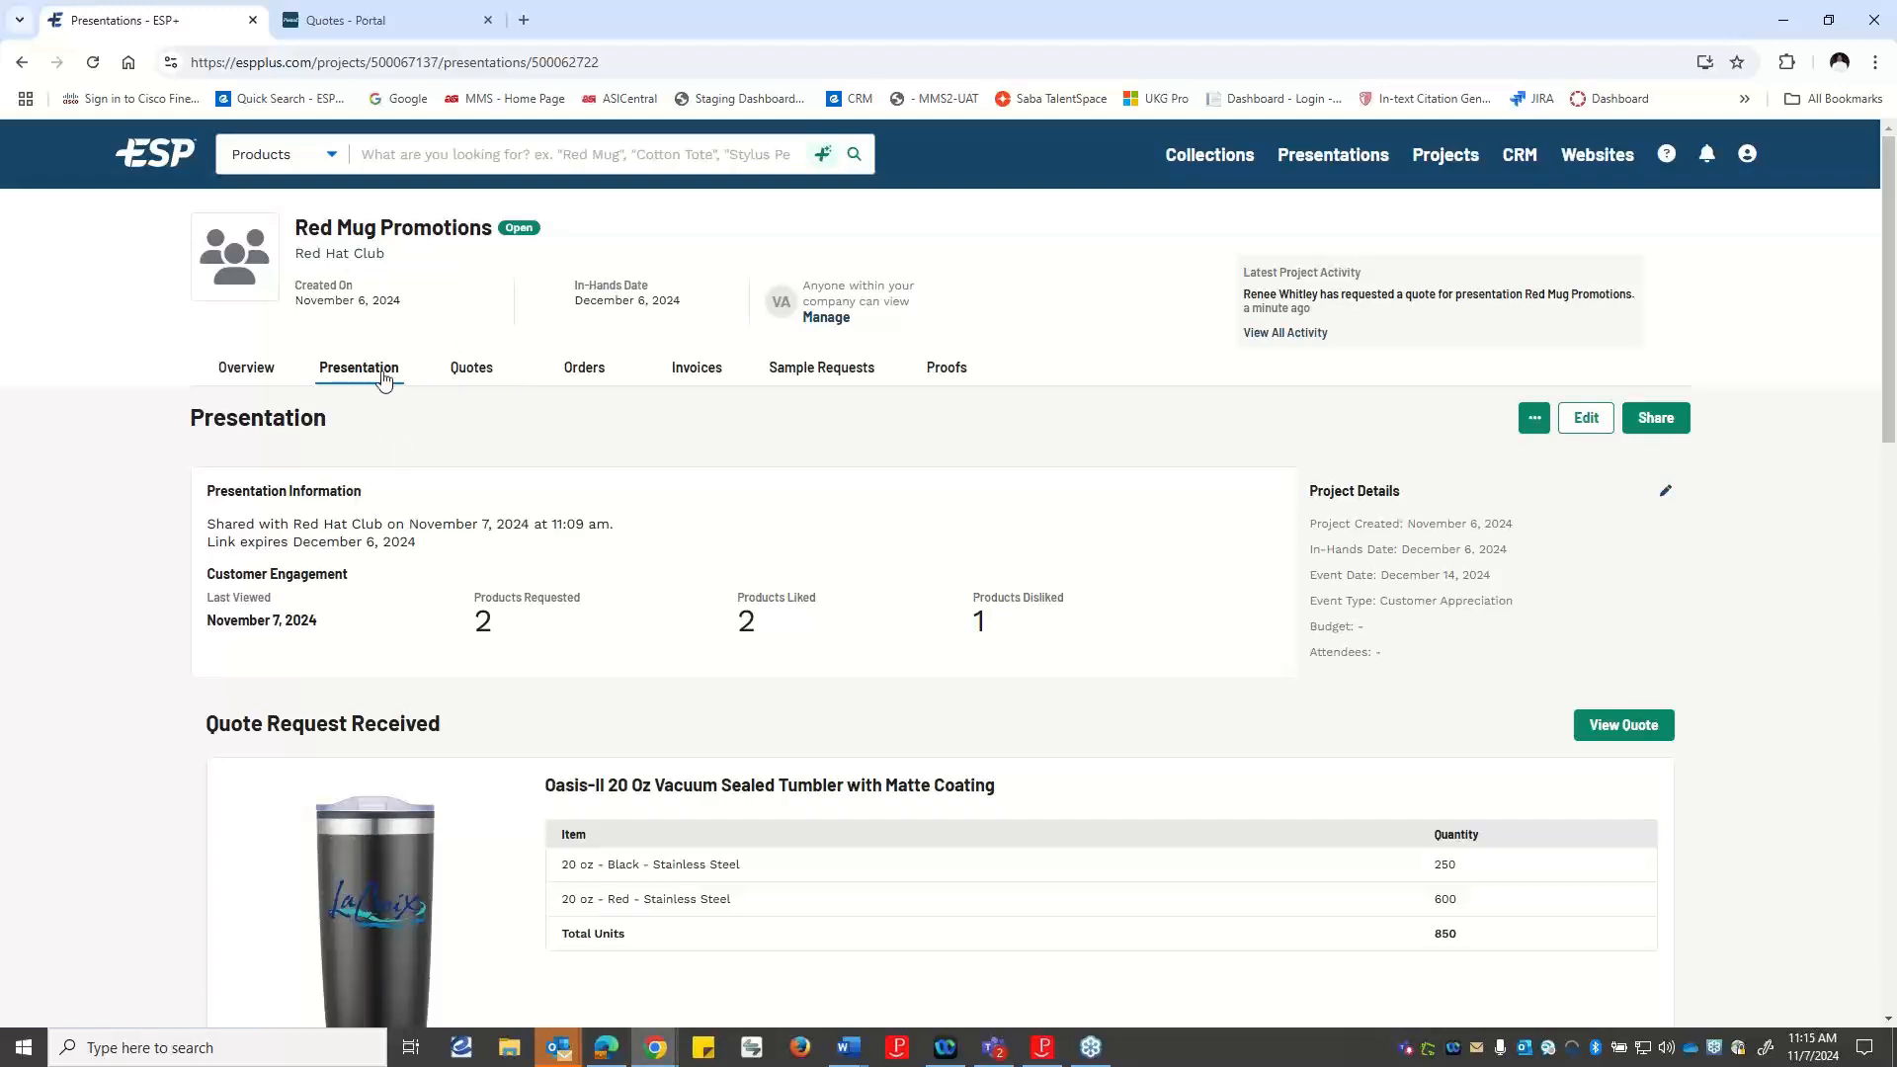
pyautogui.scroll(-3, 1037, 682)
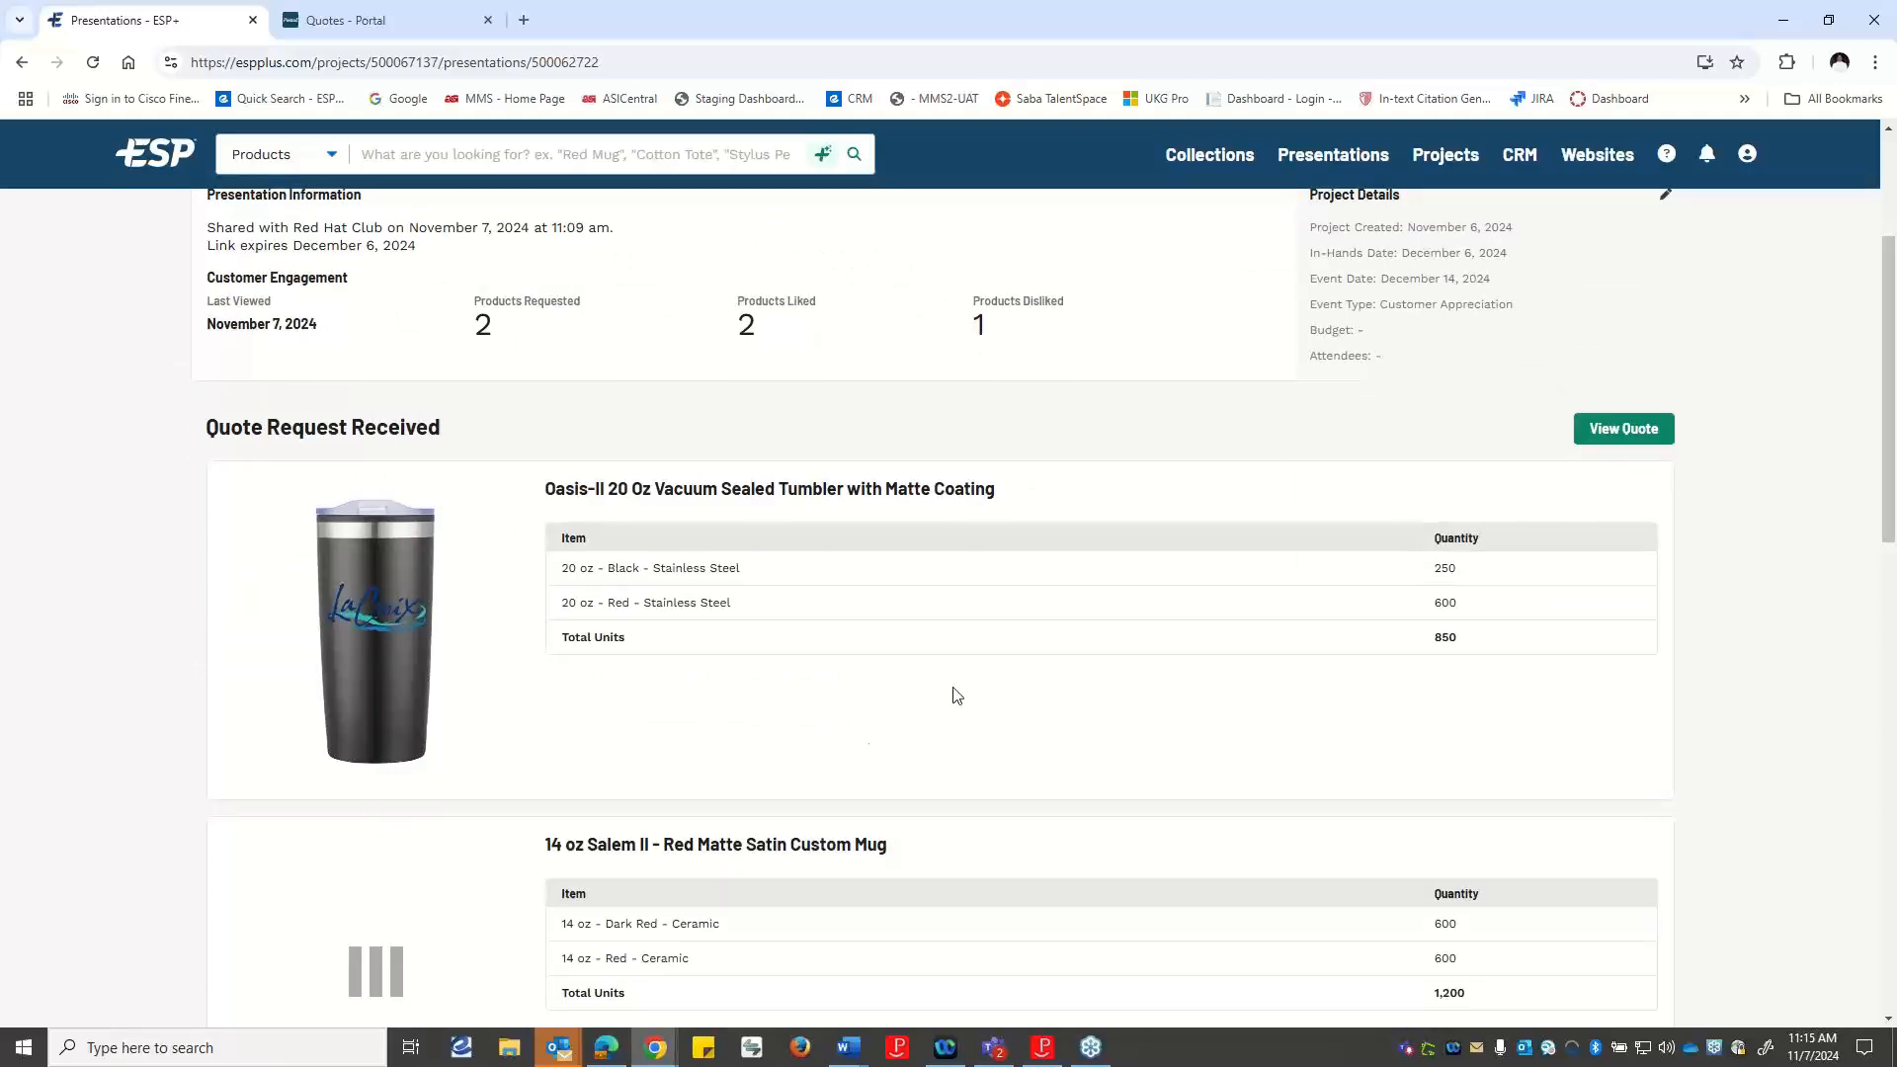
pyautogui.click(1642, 439)
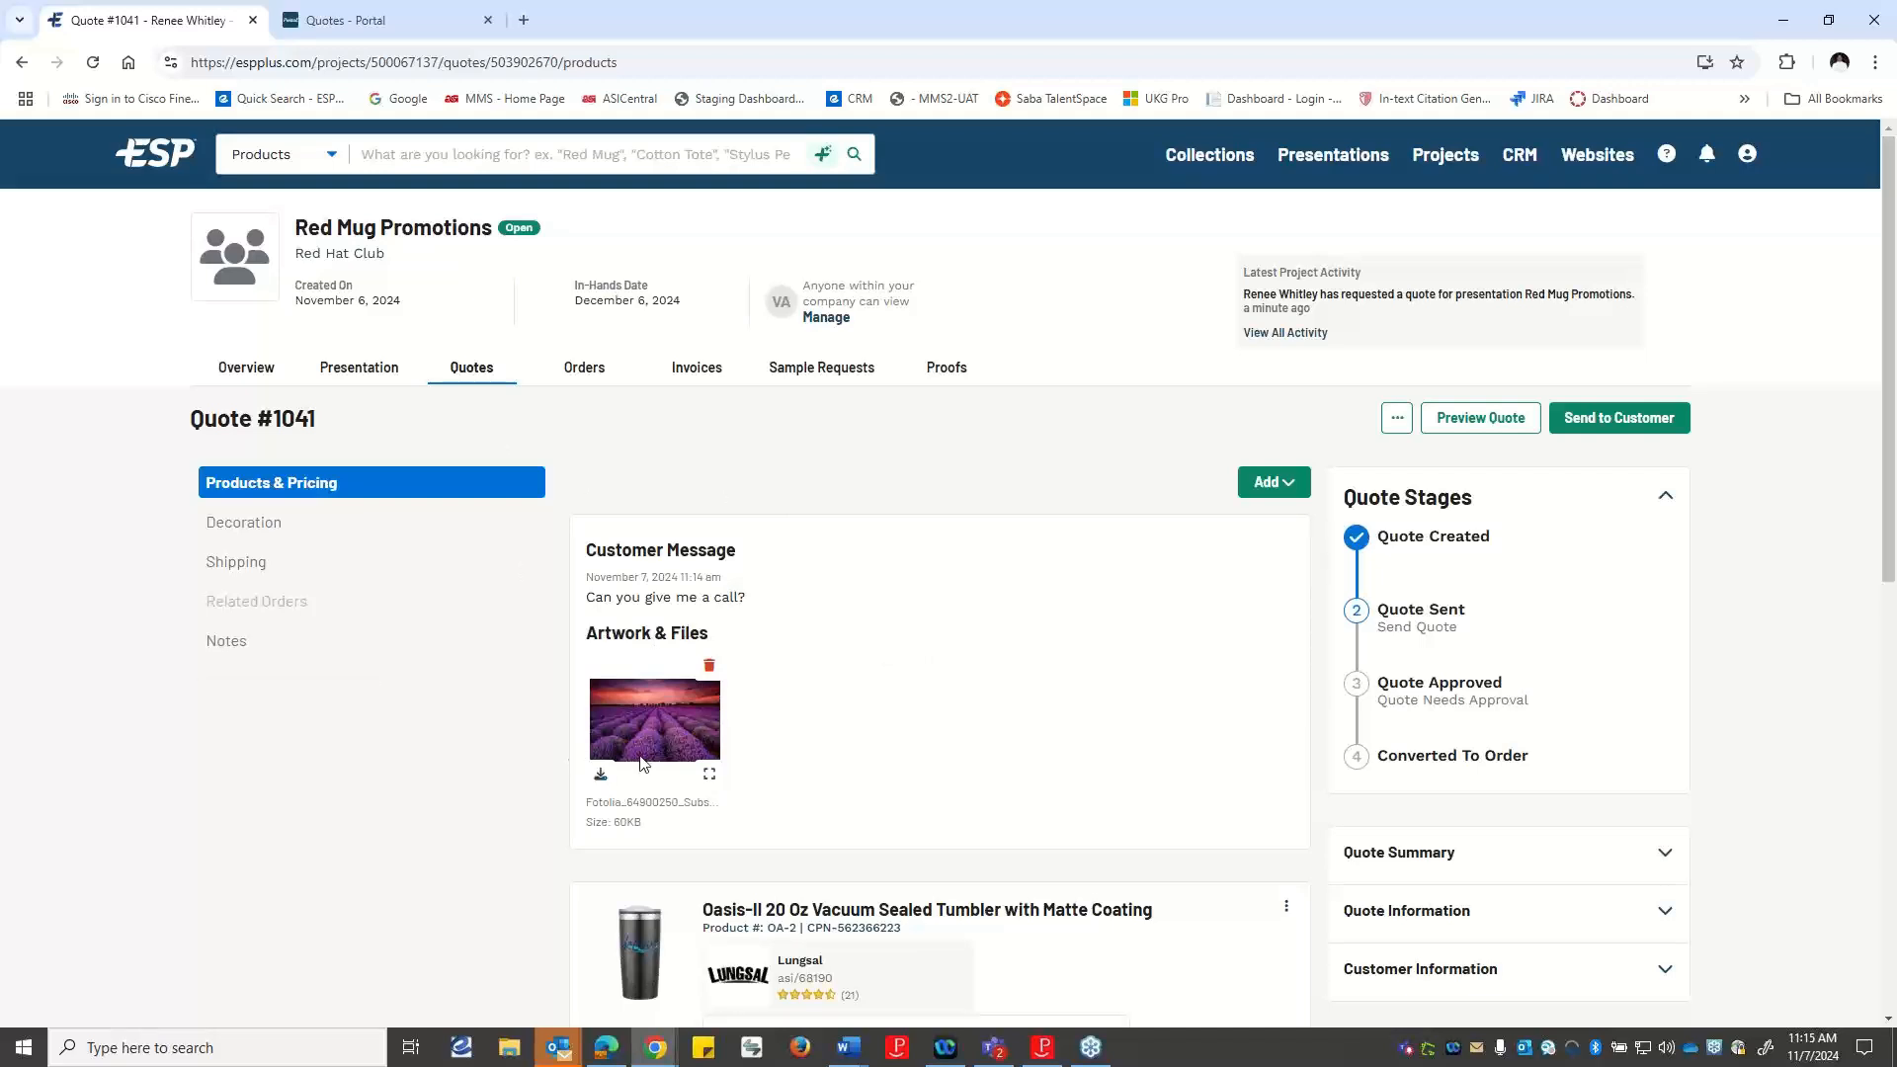
# Review the quote's customer message, artwork and product pricing, and open the Oasis-II 20 Oz Vacuum Sealed Tumbler for editing.
pyautogui.scroll(-7, 1150, 778)
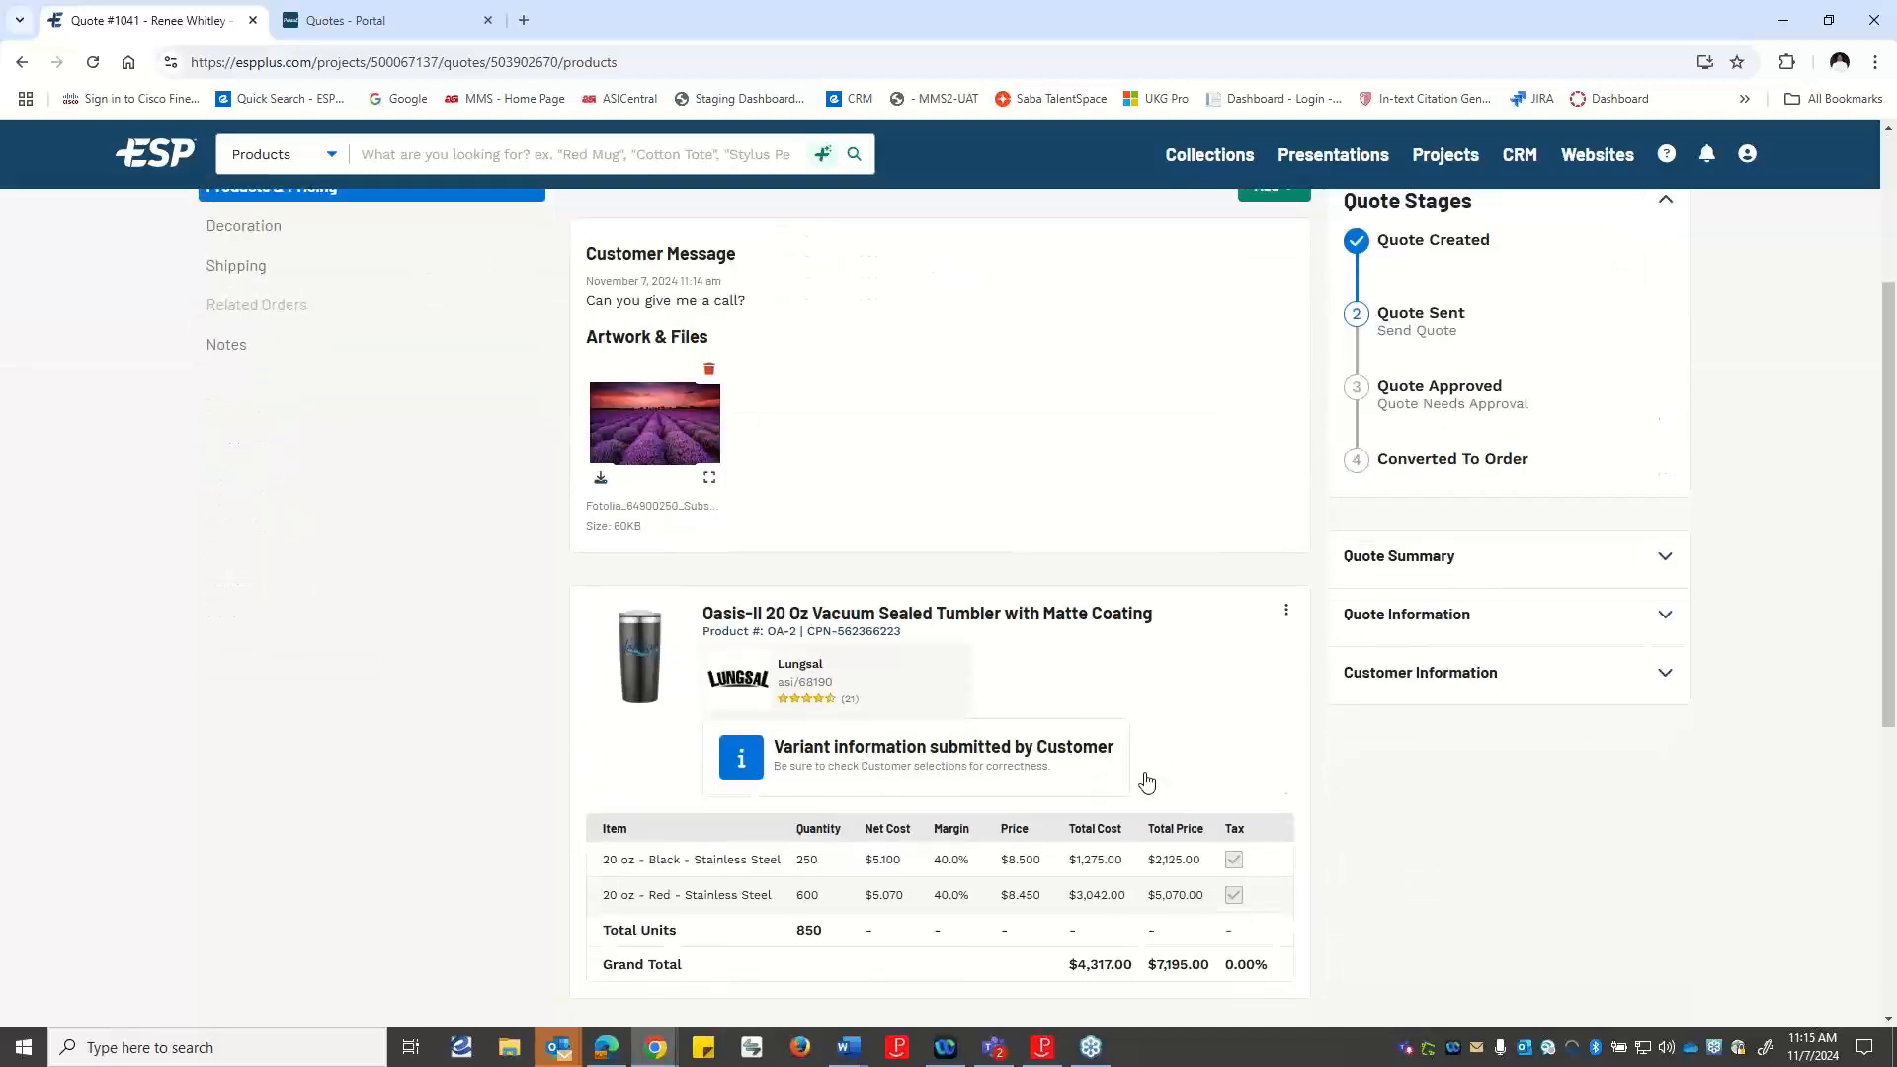
pyautogui.scroll(-2, 1139, 799)
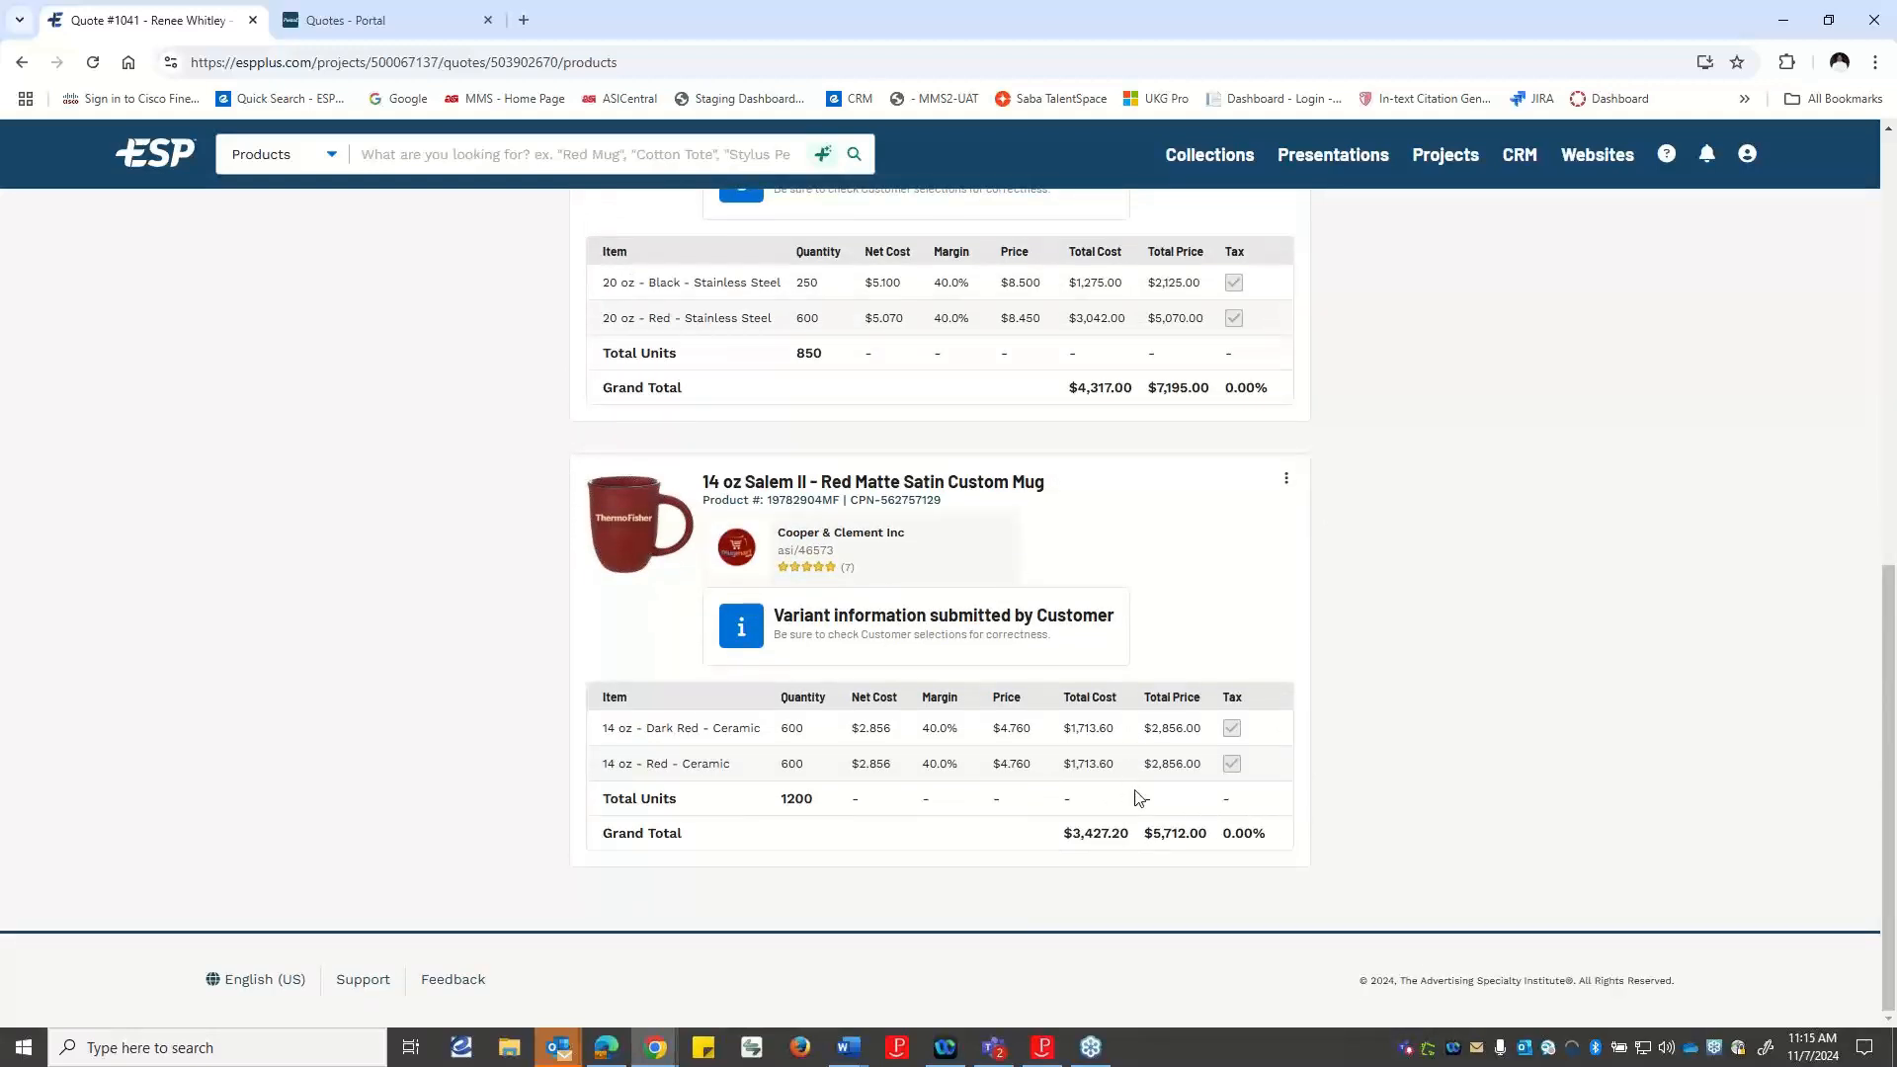
pyautogui.scroll(10, 1138, 799)
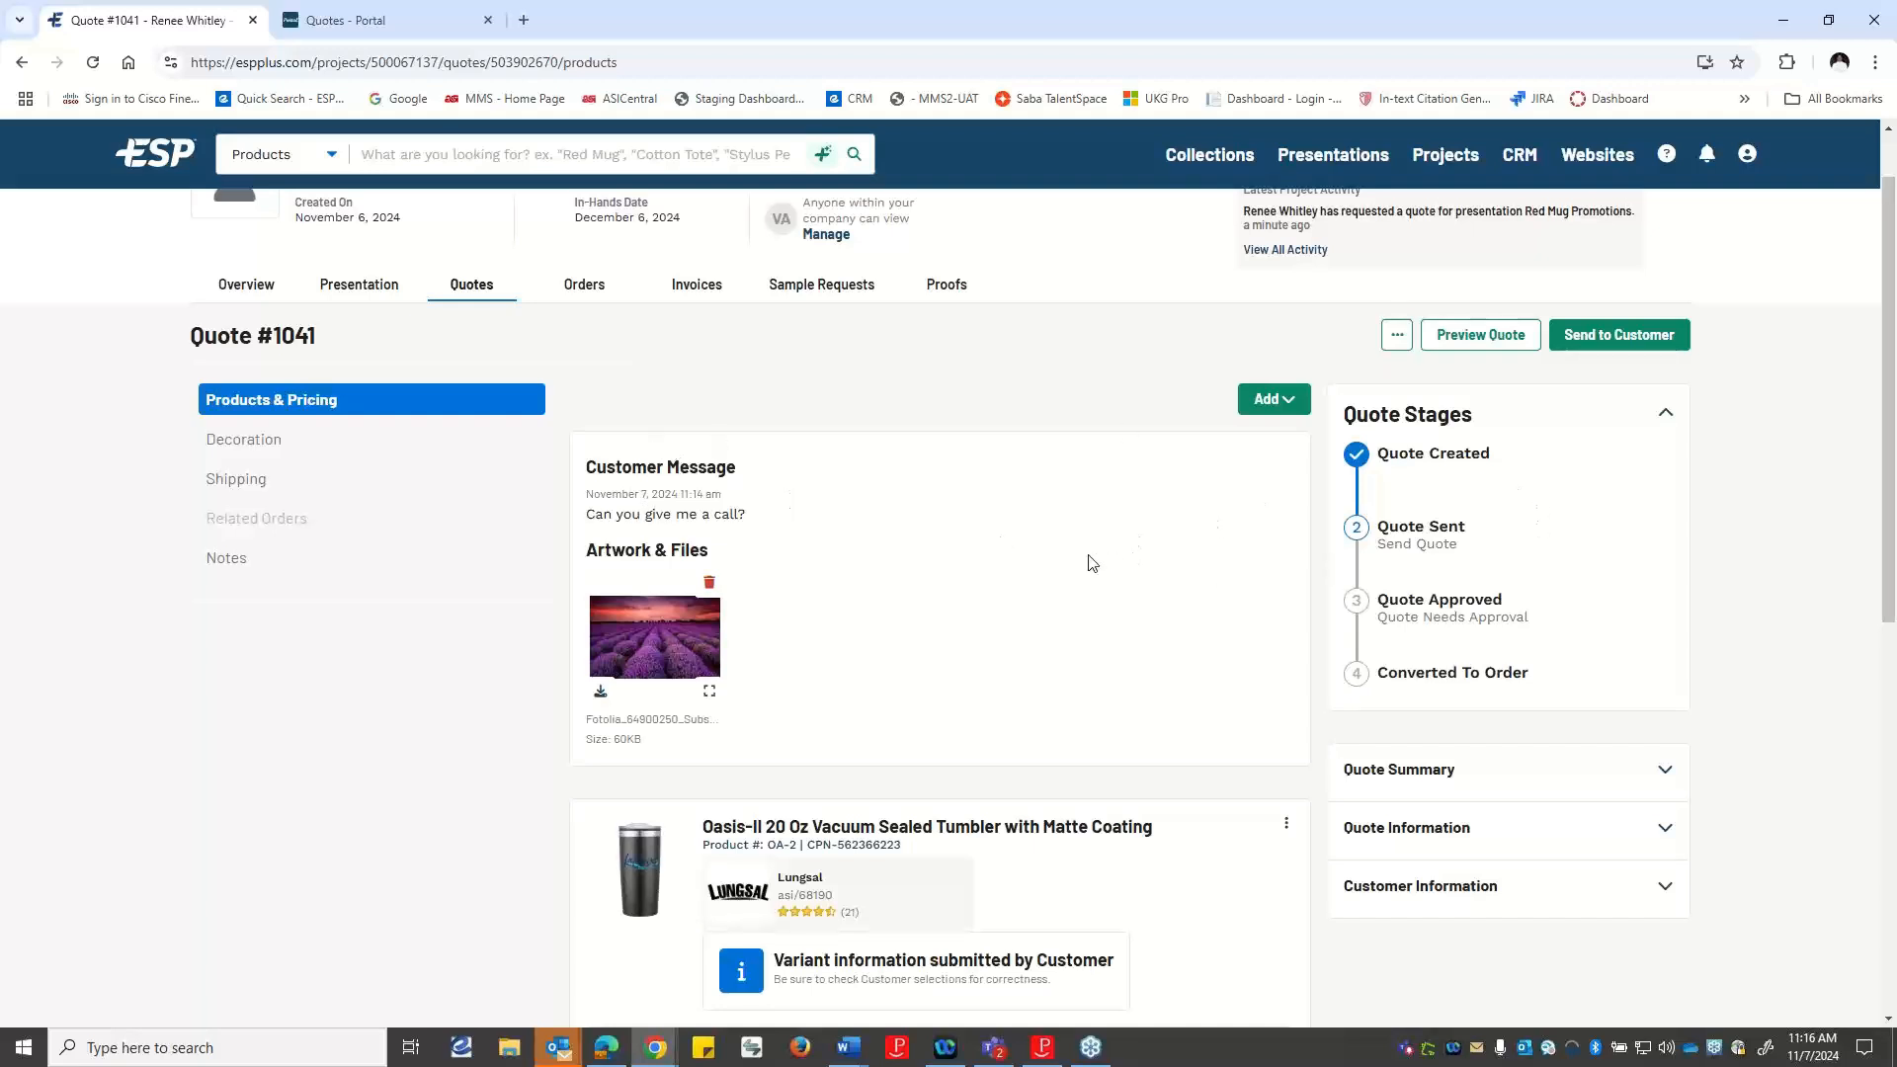
pyautogui.scroll(-3, 1092, 564)
pyautogui.scroll(-1, 1098, 591)
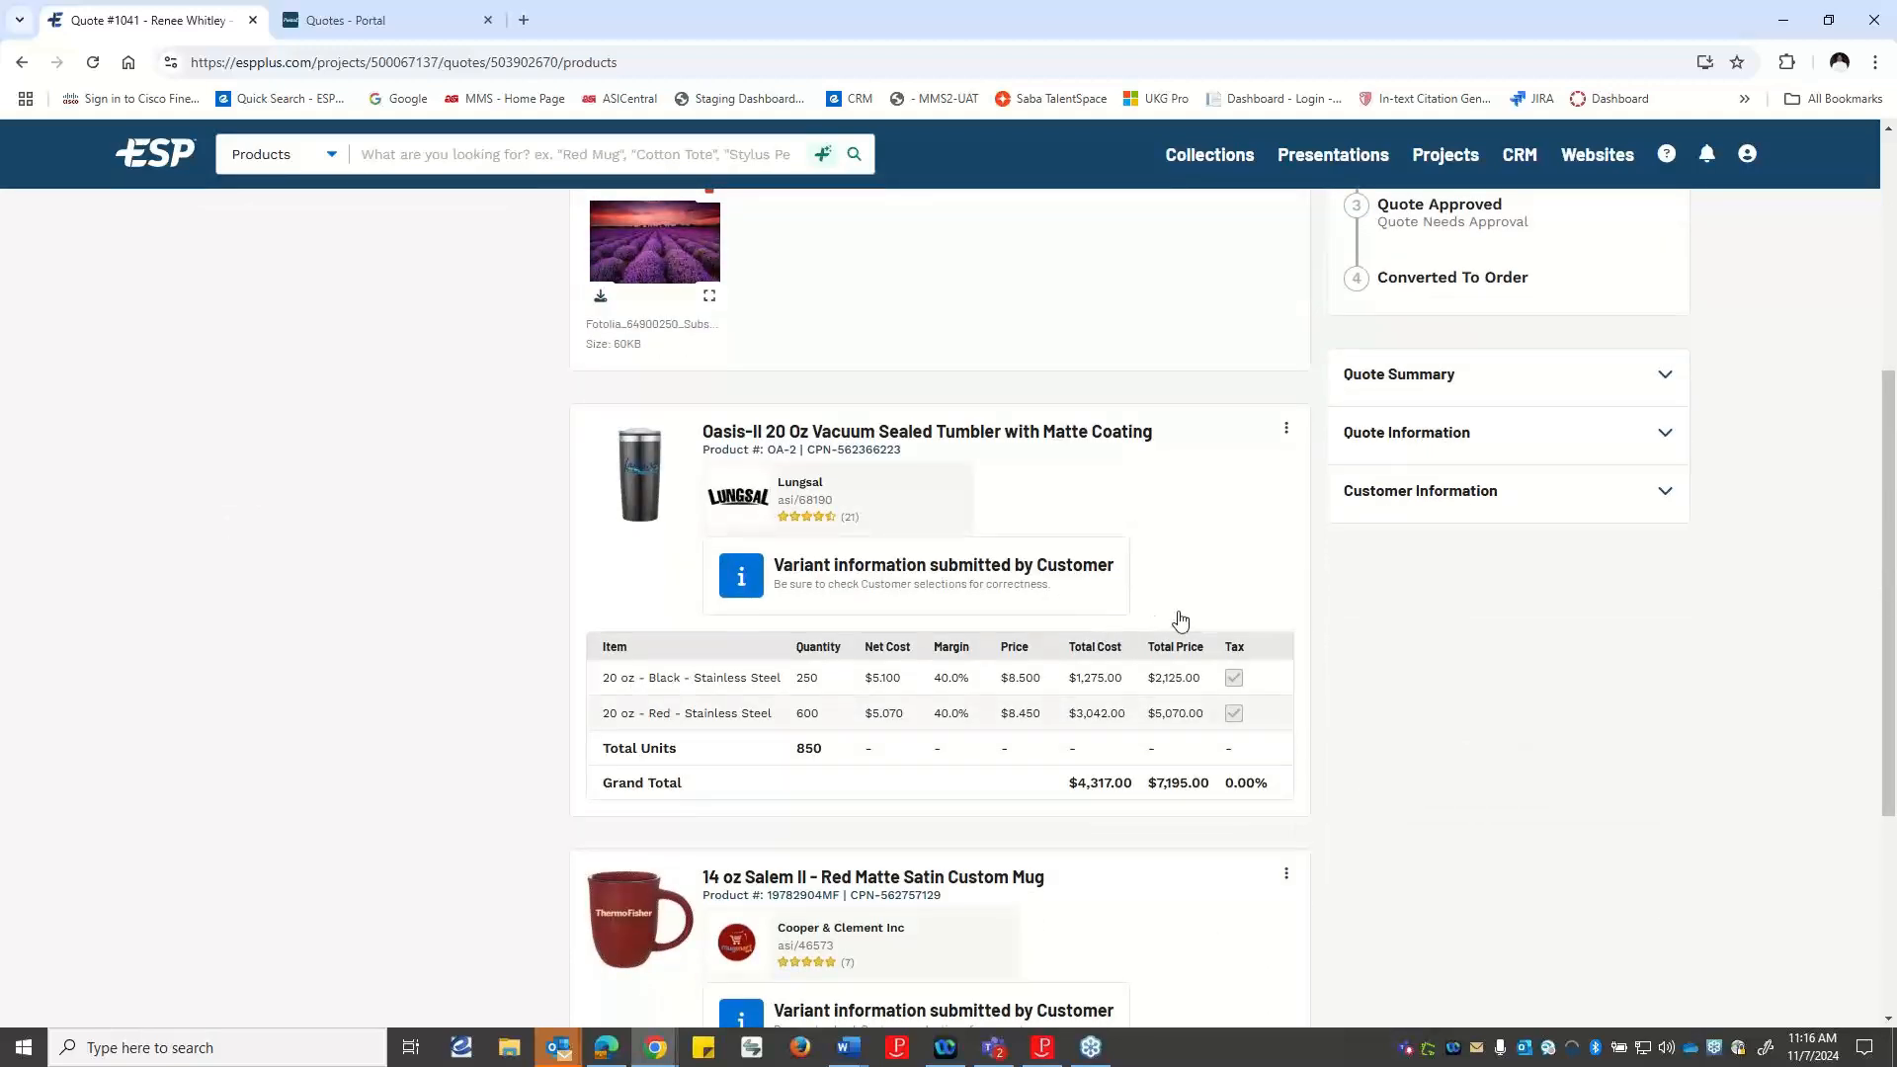
pyautogui.click(1287, 431)
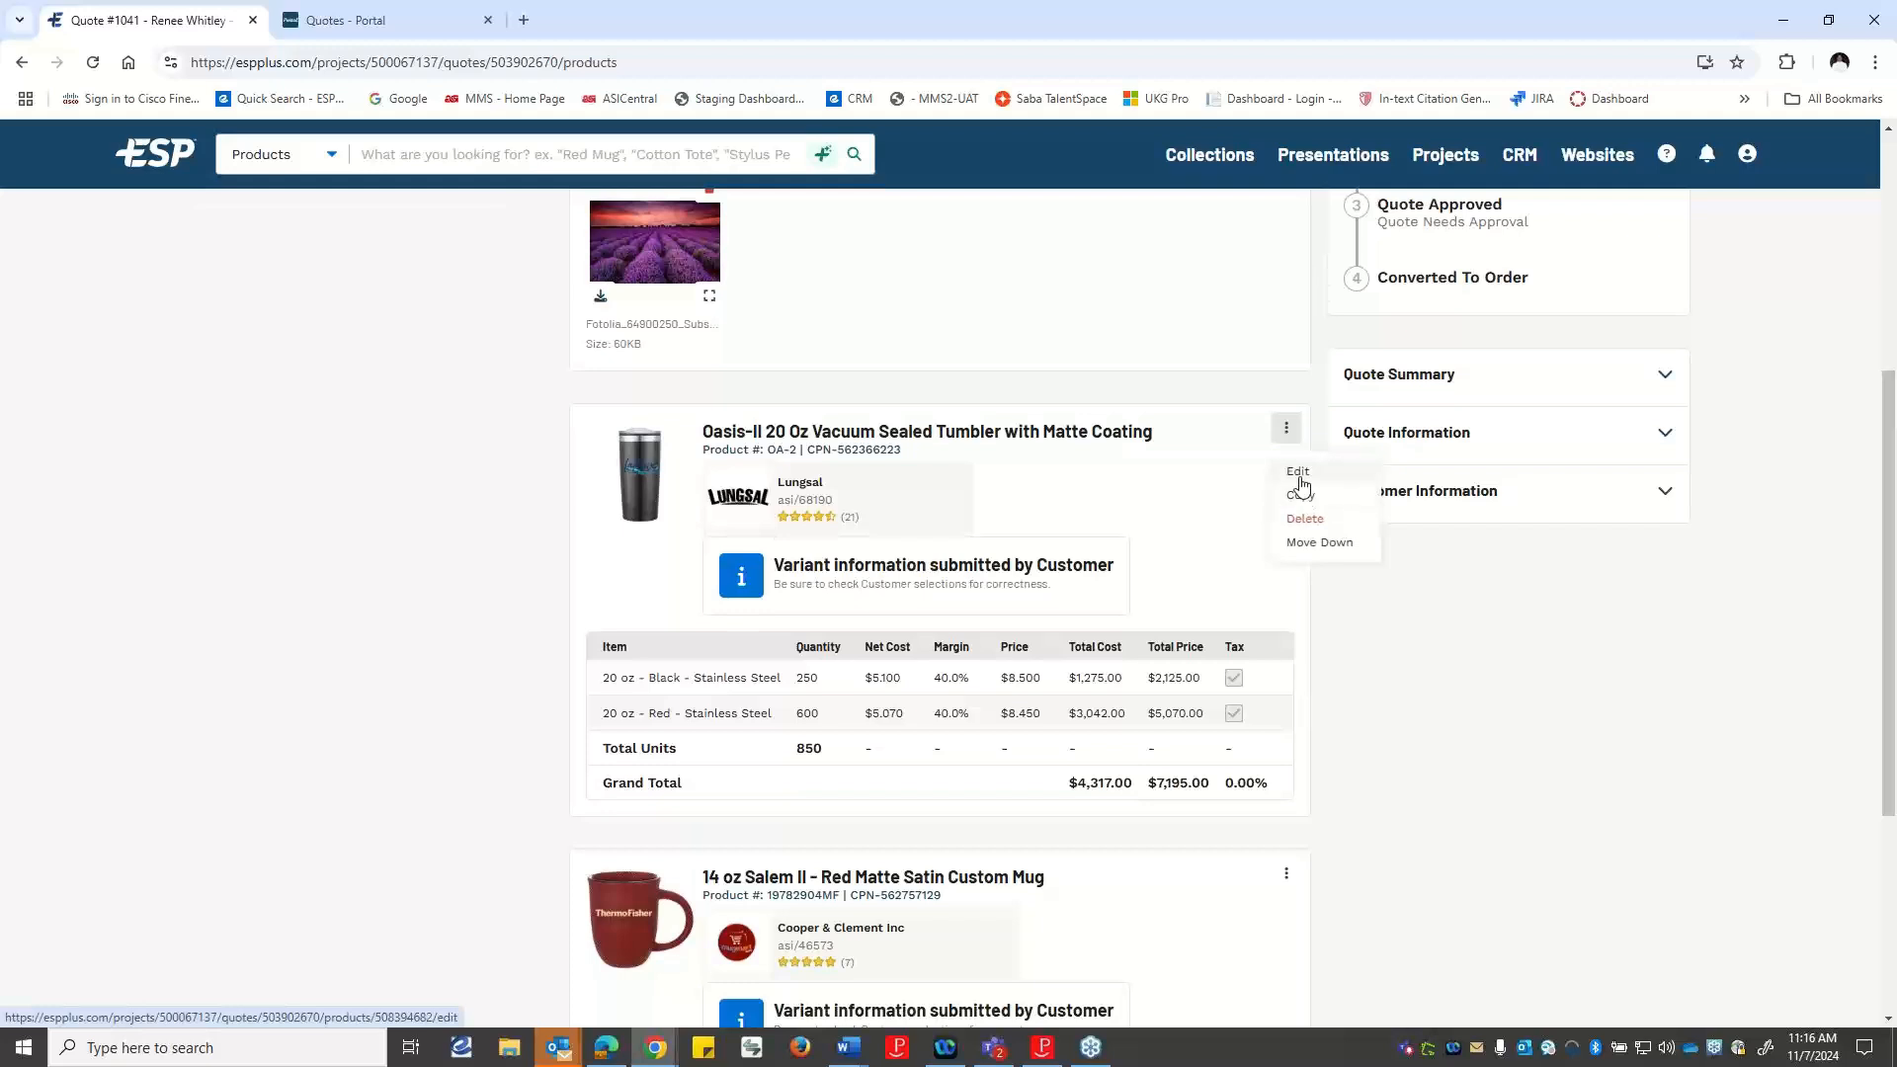
pyautogui.click(1298, 473)
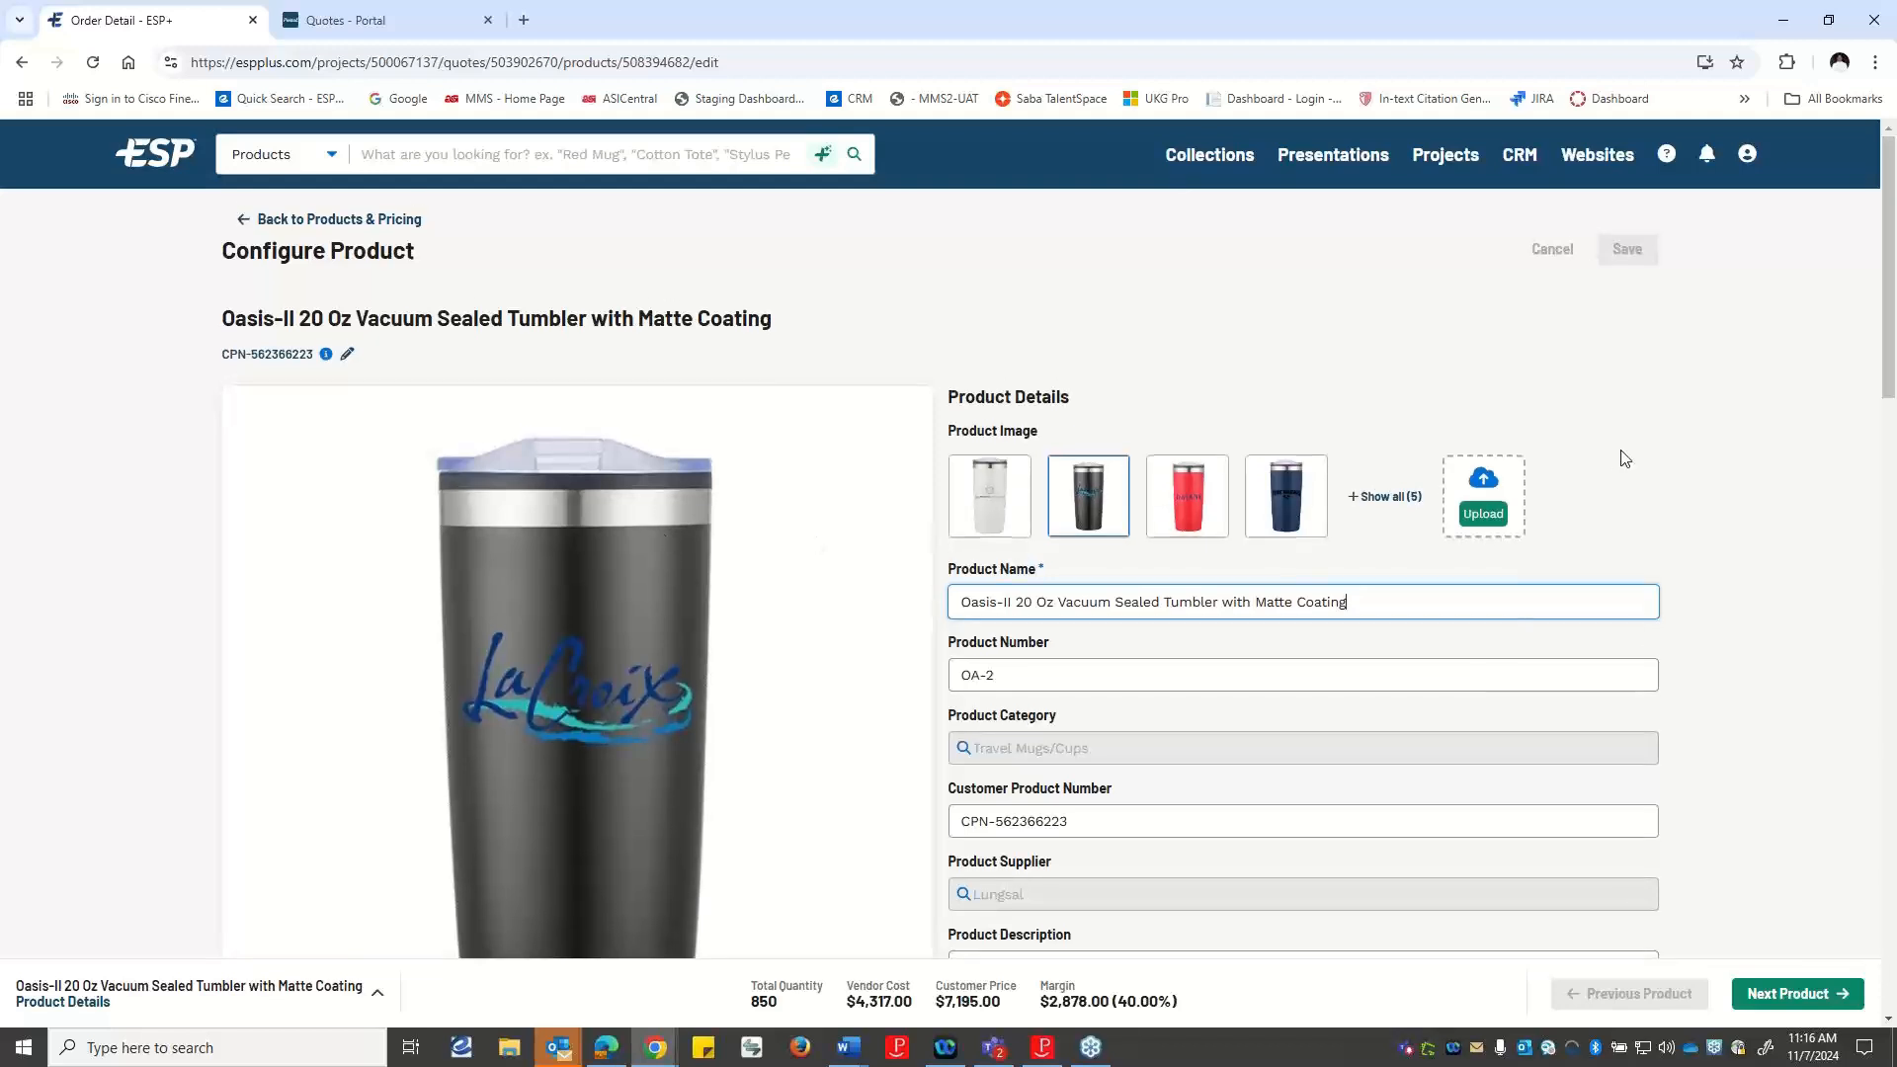
# Review the tumbler's product details and variants, and add the vendor's 3-5 business days run charge to its Options & Charges.
pyautogui.scroll(-2, 1627, 461)
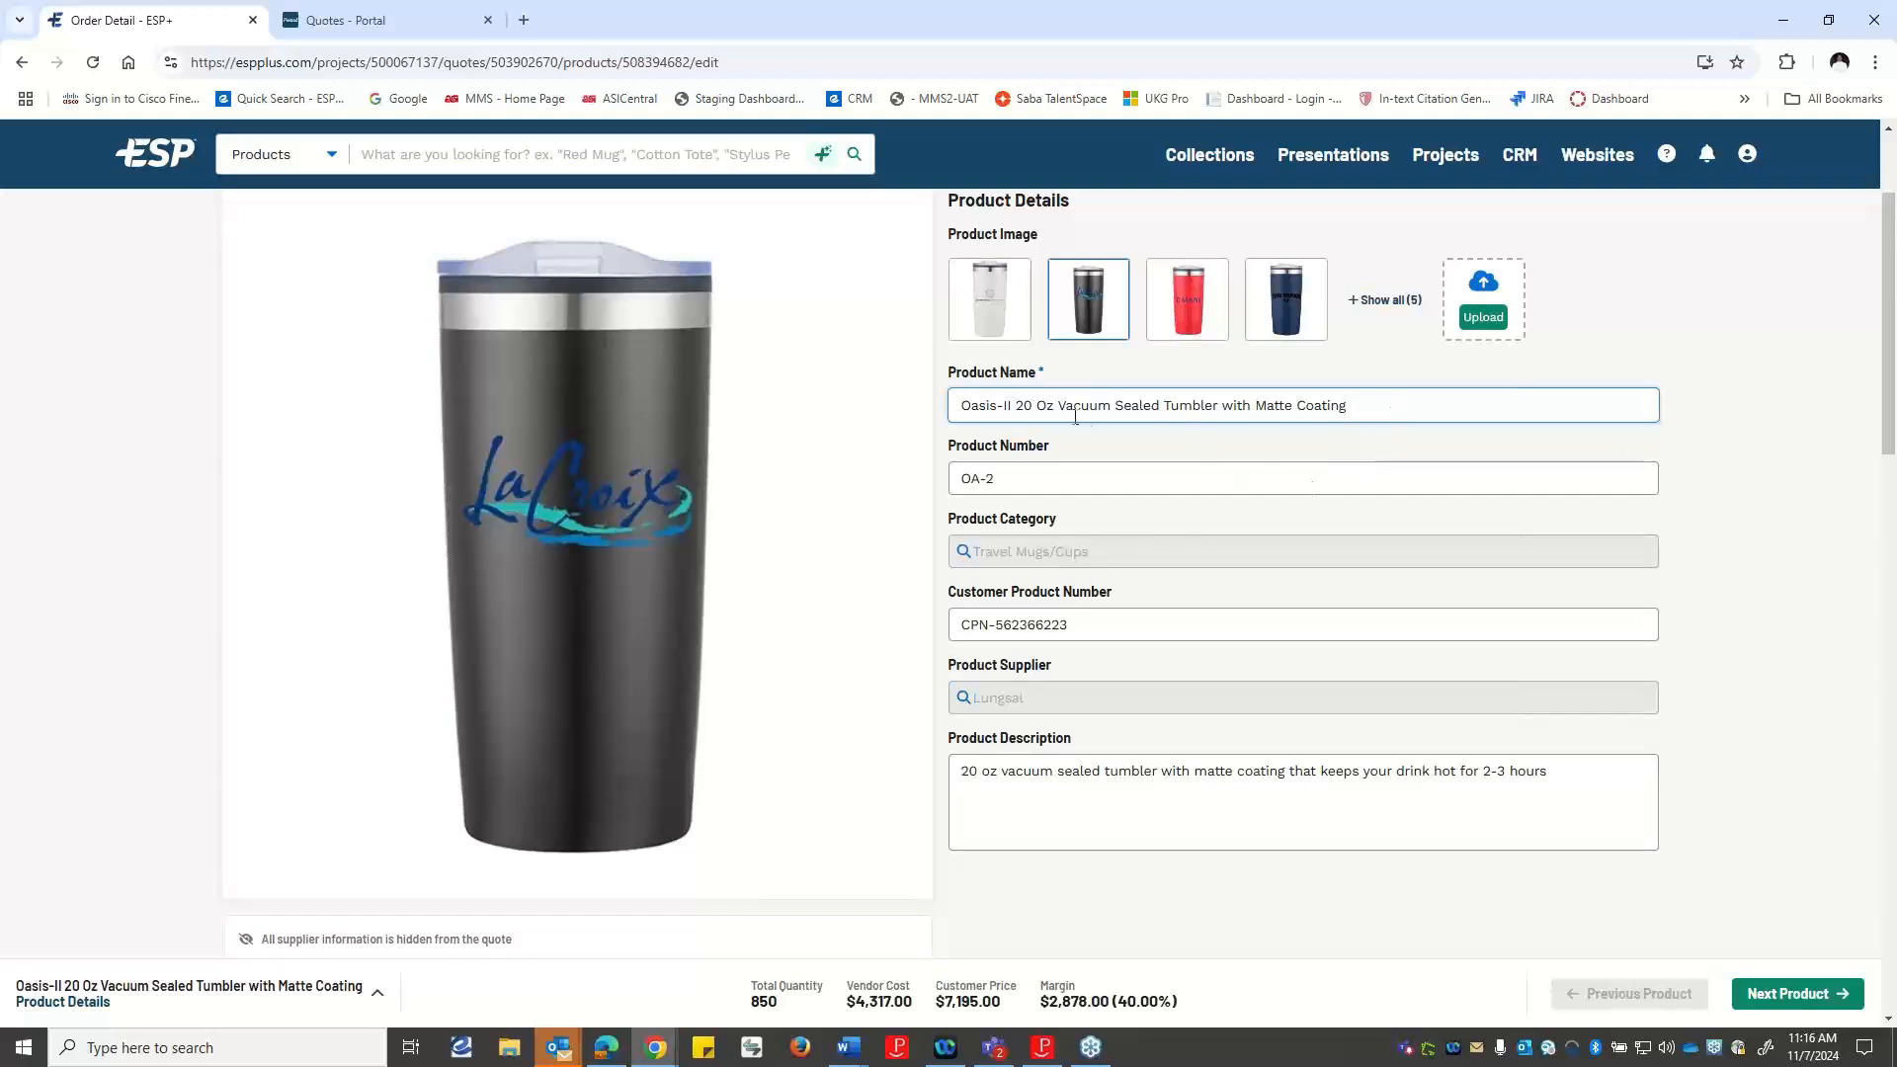
pyautogui.click(1095, 480)
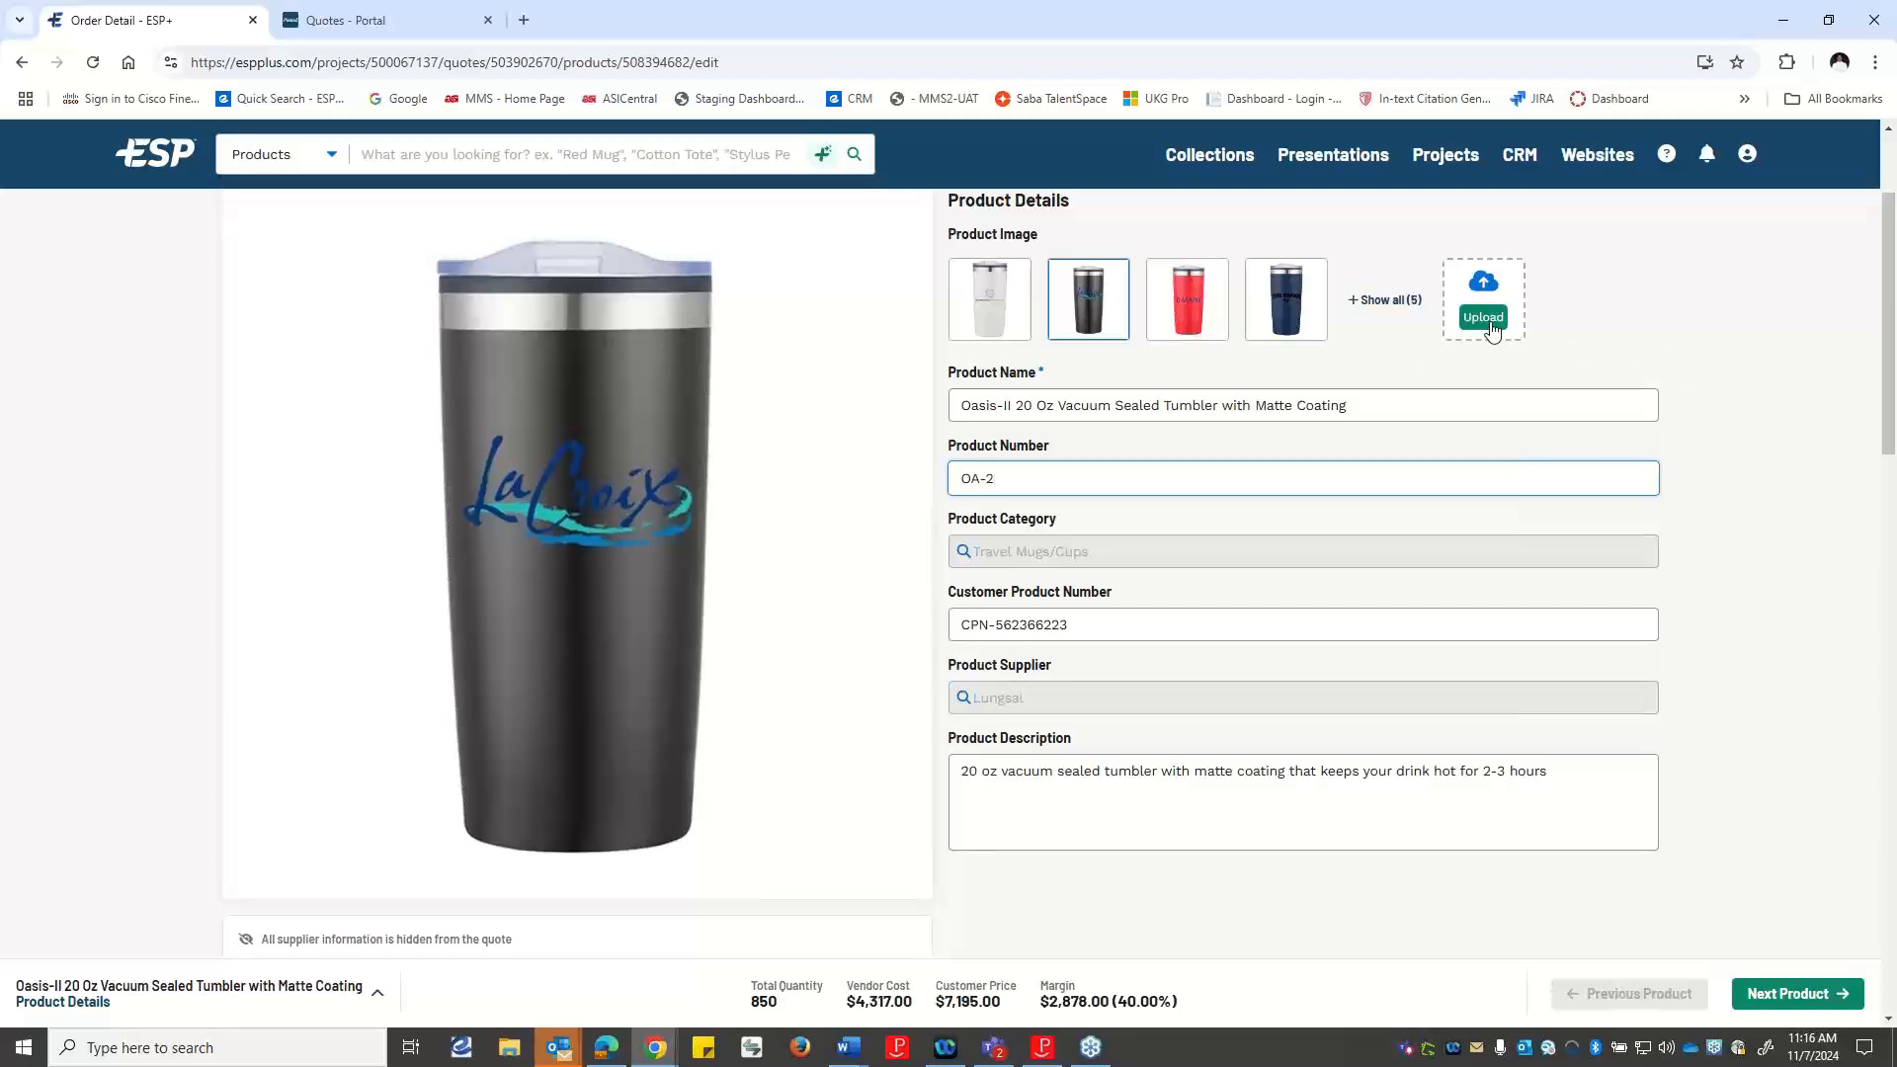
pyautogui.scroll(-5, 1508, 484)
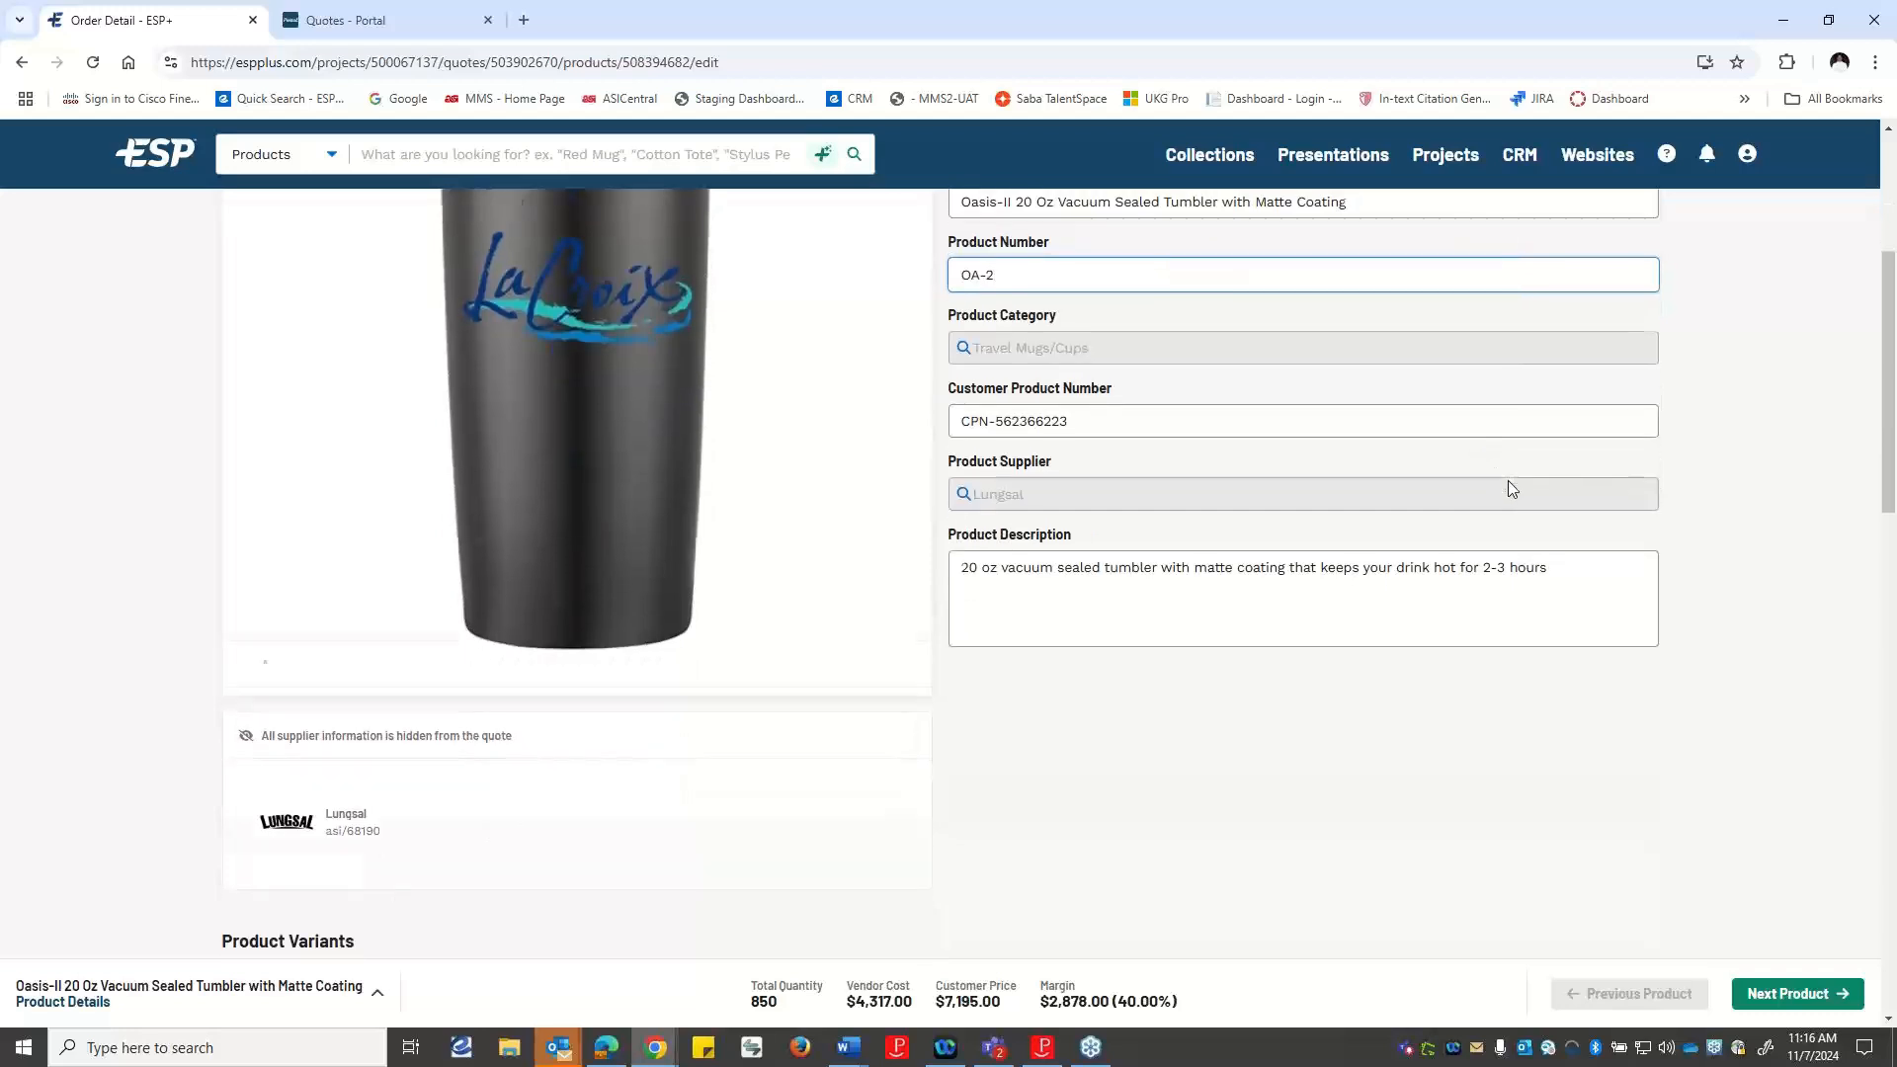
pyautogui.scroll(-2, 1510, 489)
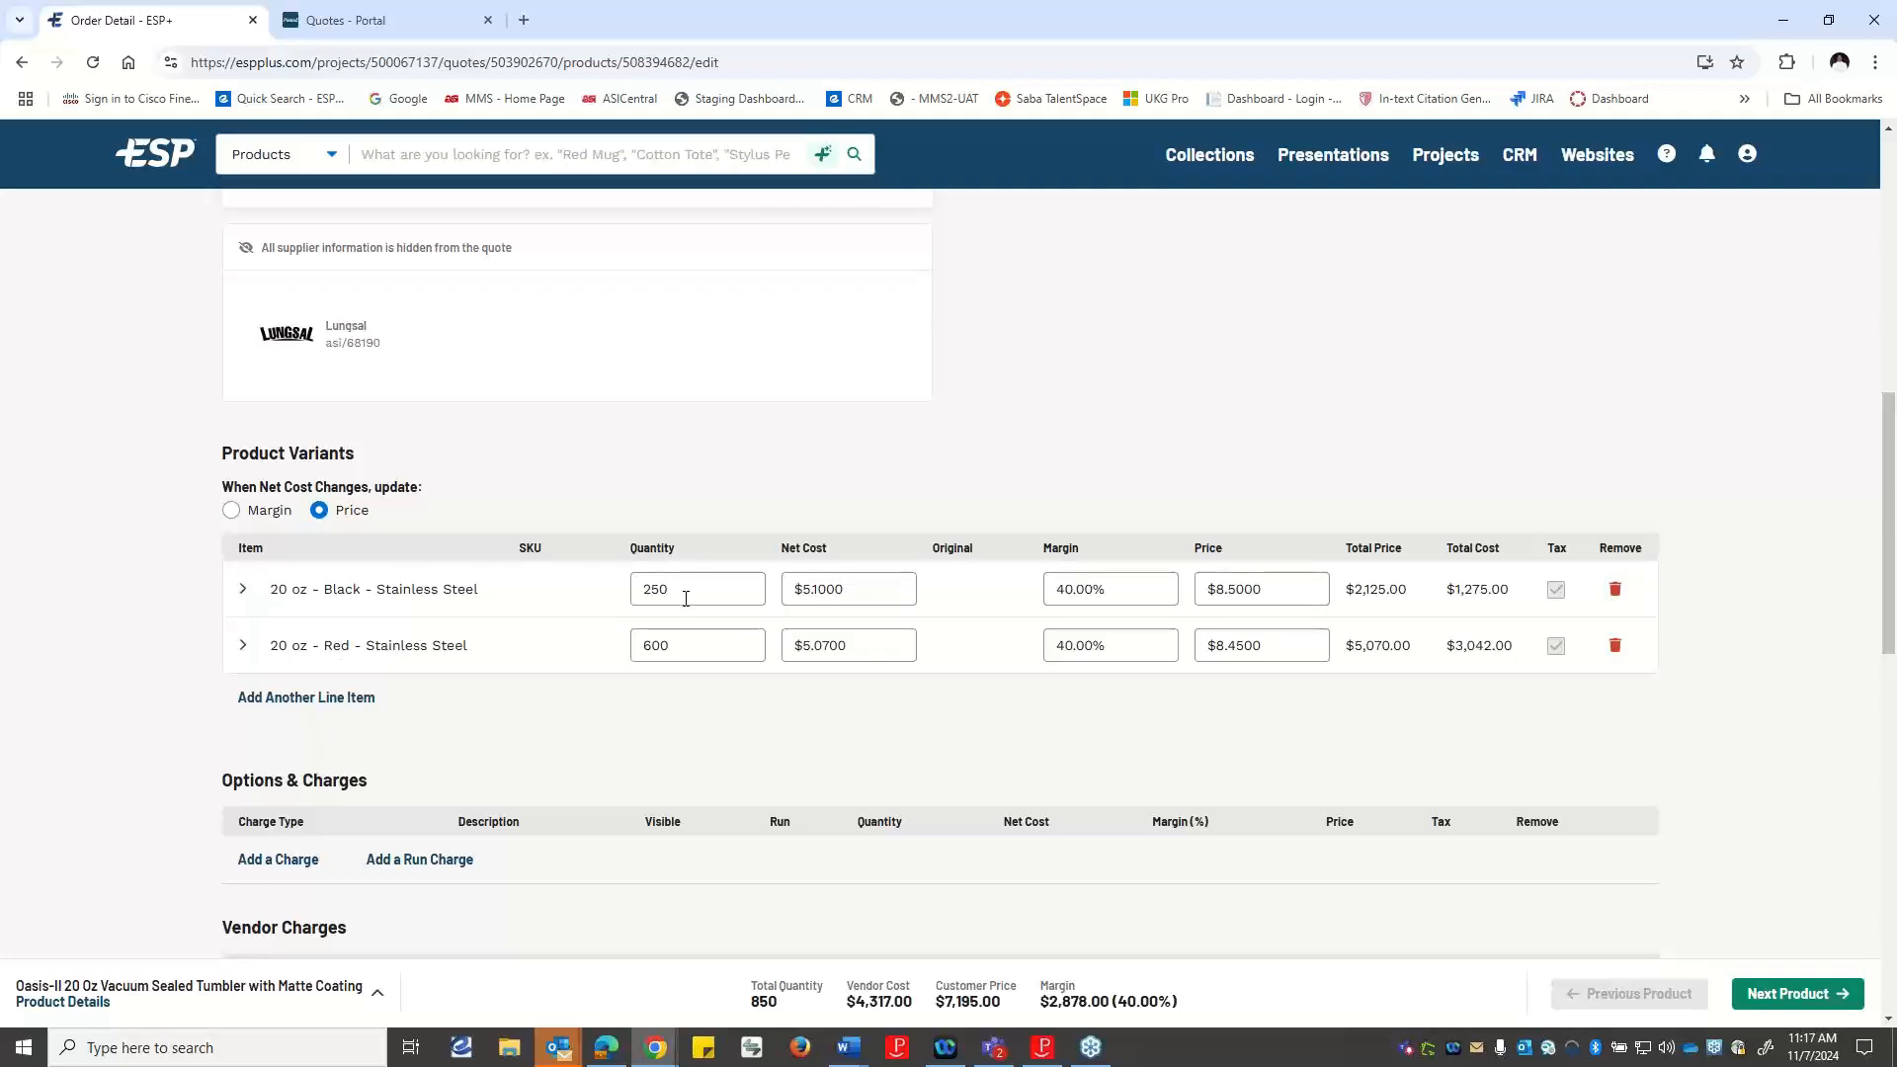
pyautogui.scroll(-2, 691, 627)
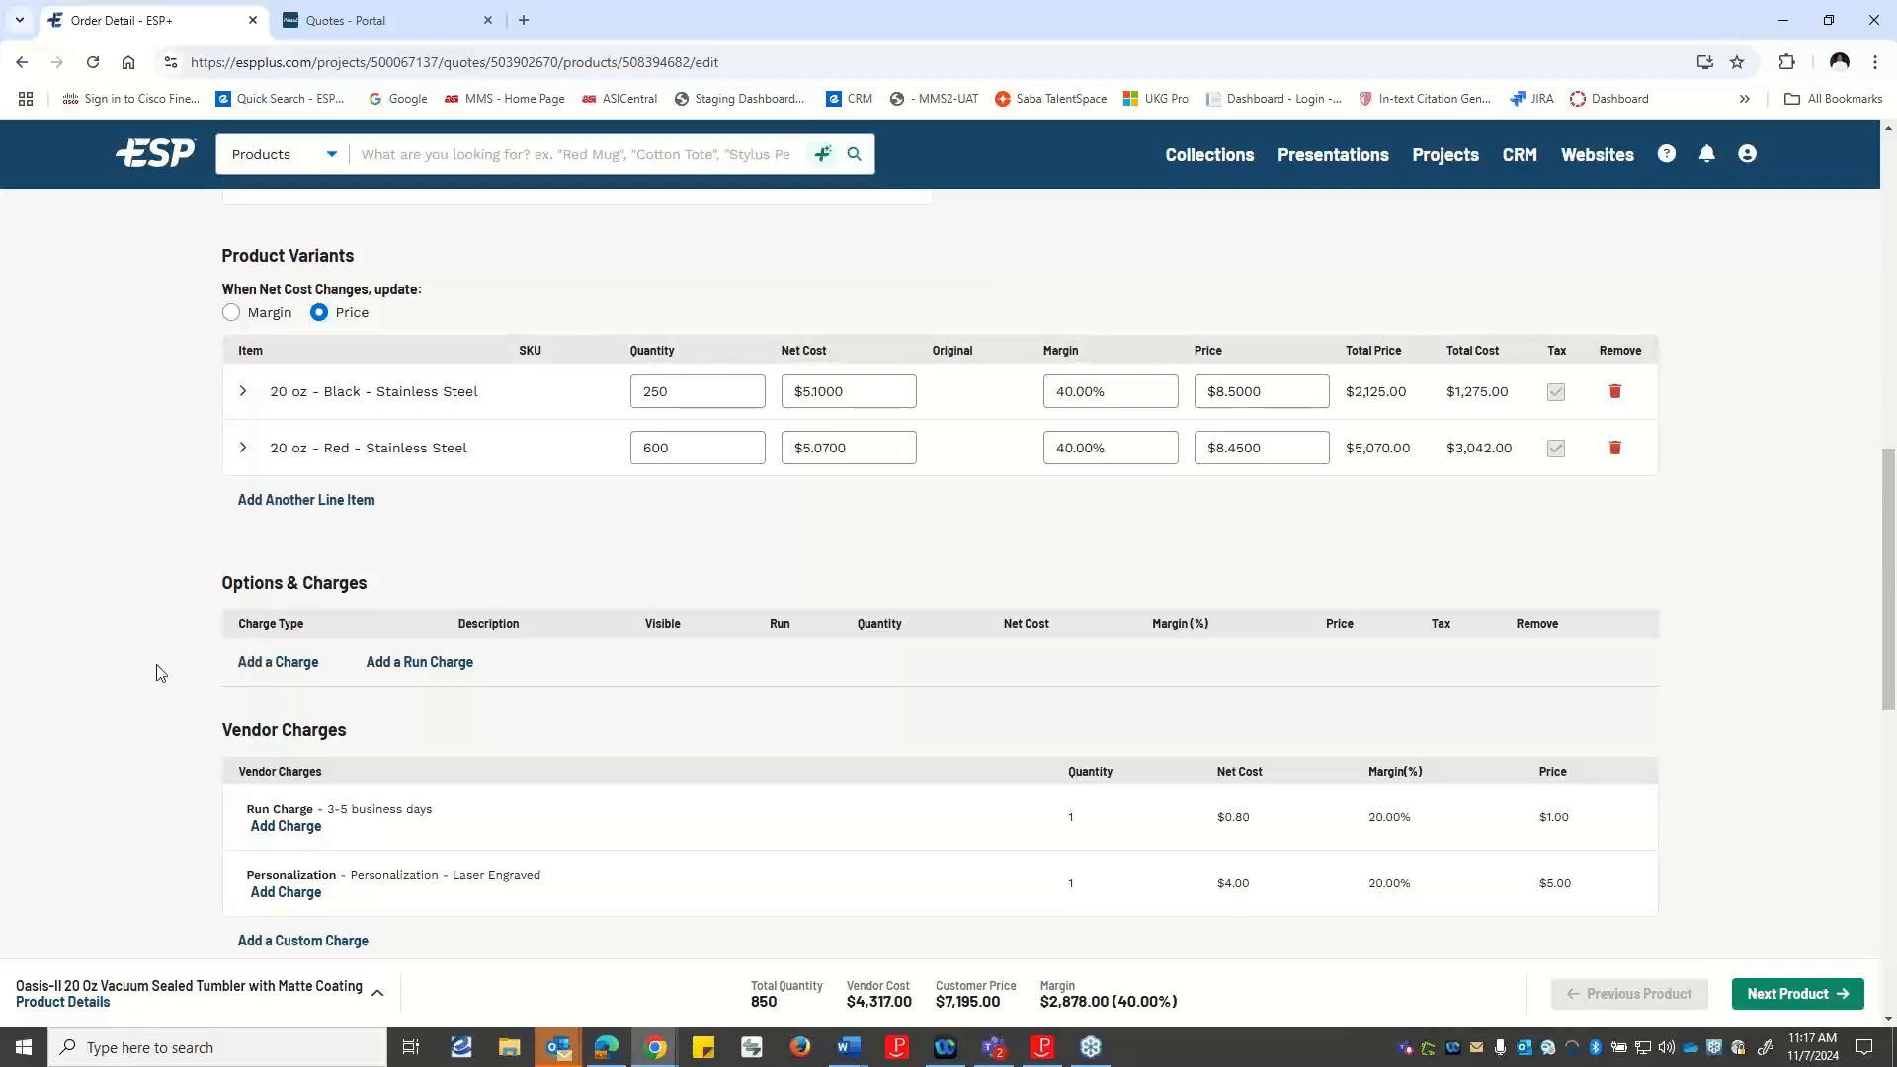
pyautogui.scroll(-3, 474, 667)
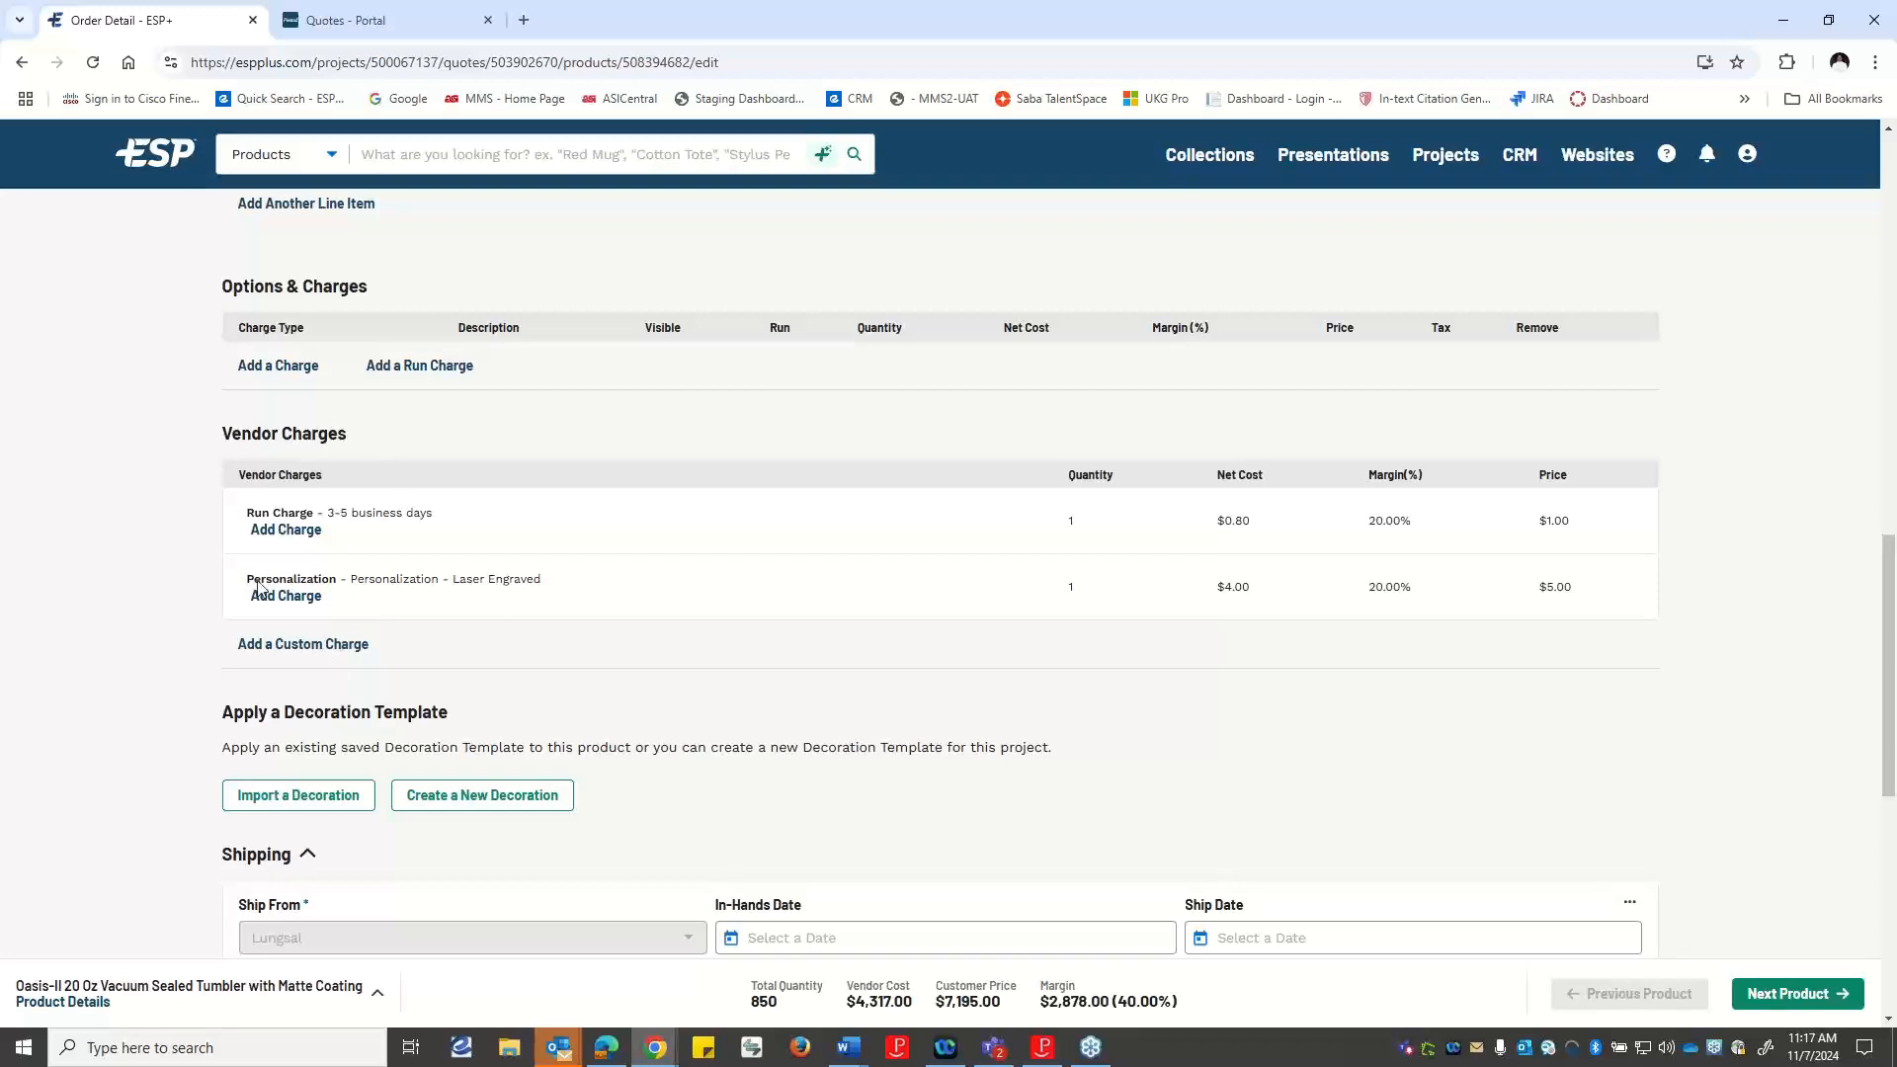
pyautogui.click(288, 530)
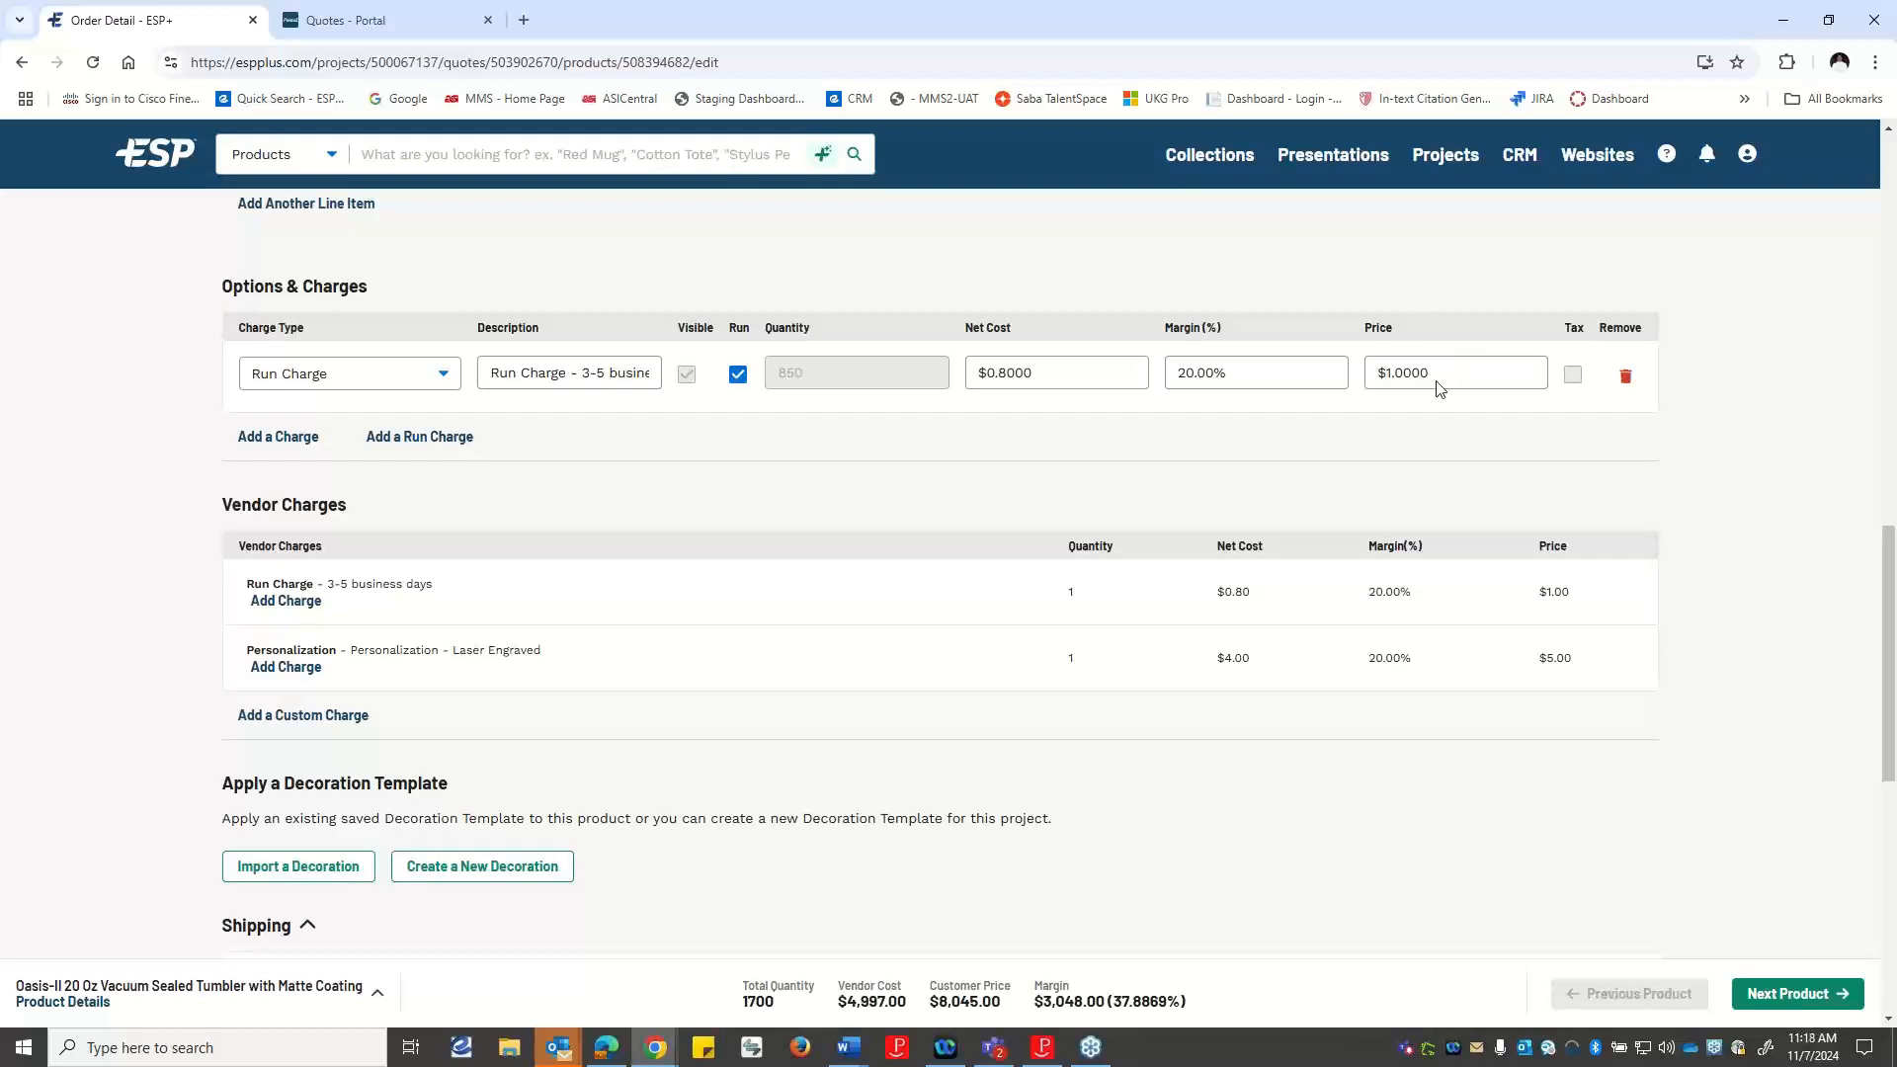
# Add a custom charge to the tumbler and remove the duplicate custom charge line.
pyautogui.scroll(-3, 523, 647)
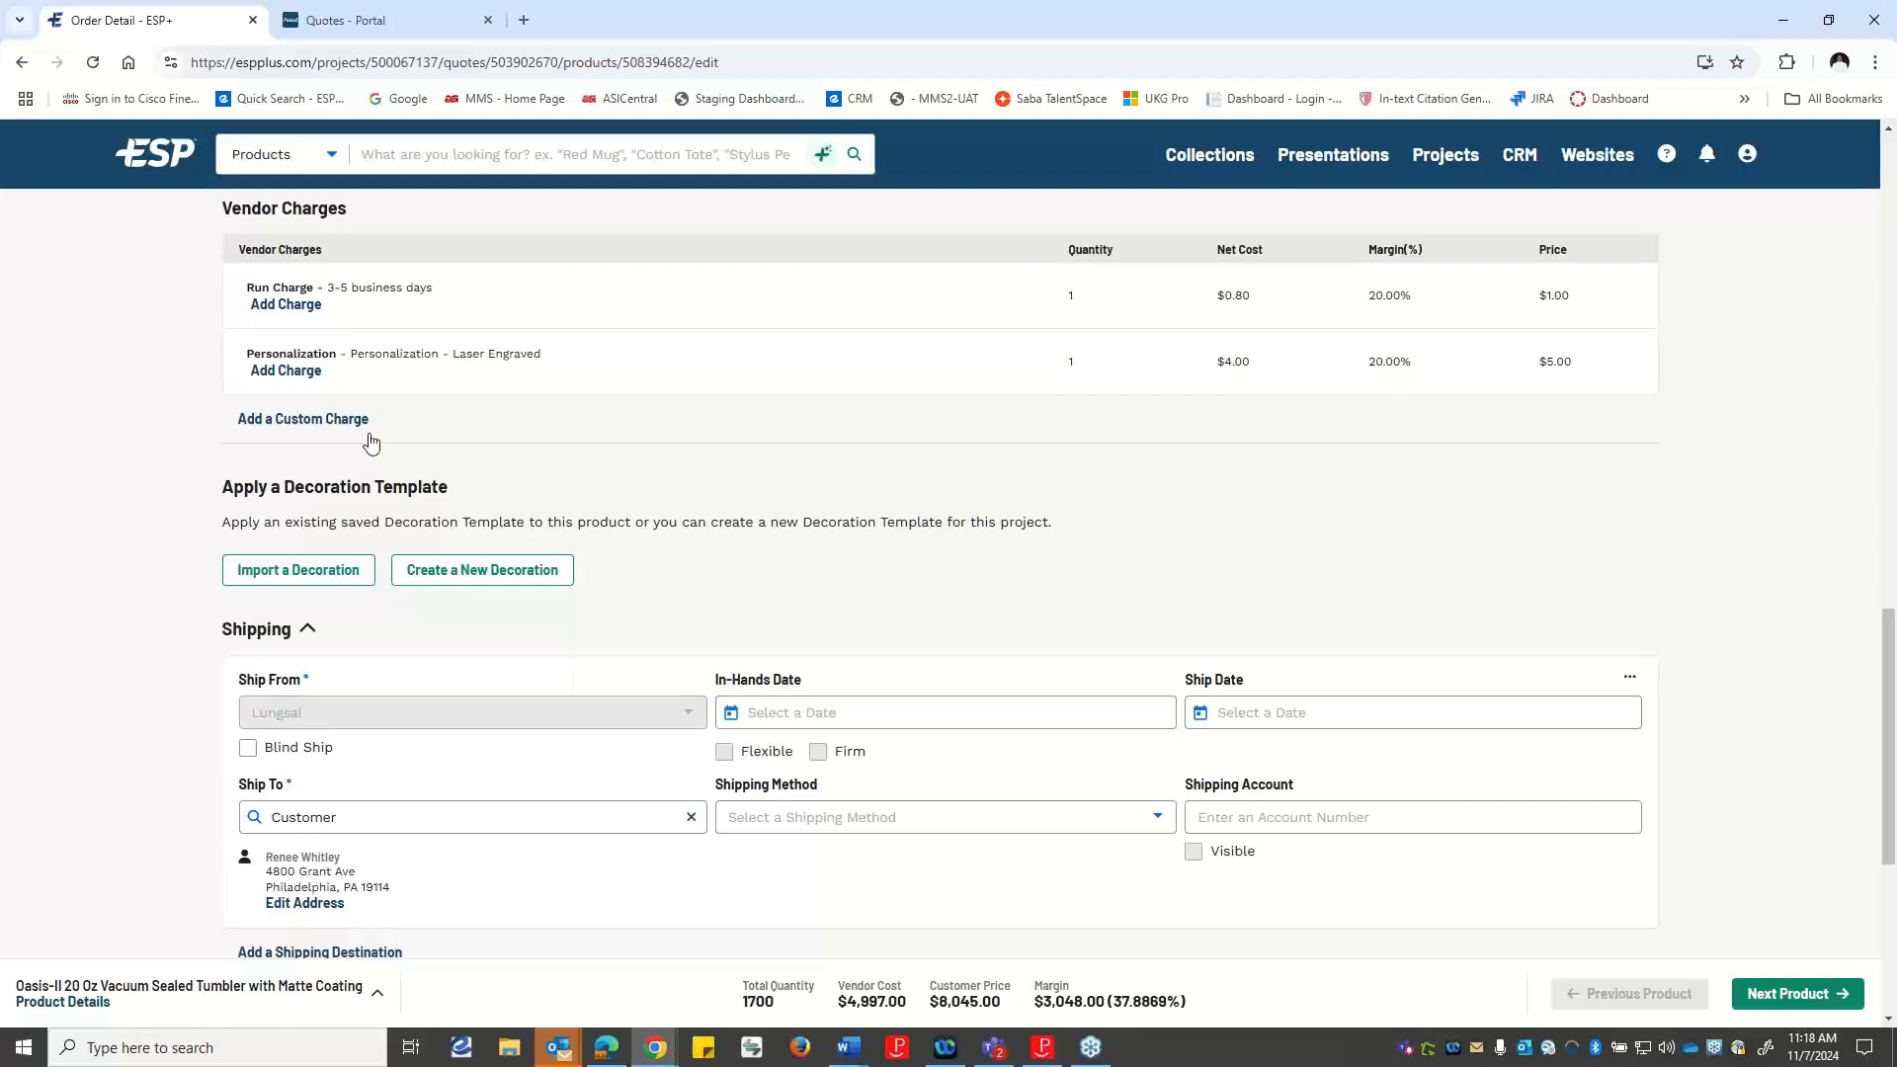
pyautogui.click(280, 425)
pyautogui.click(302, 419)
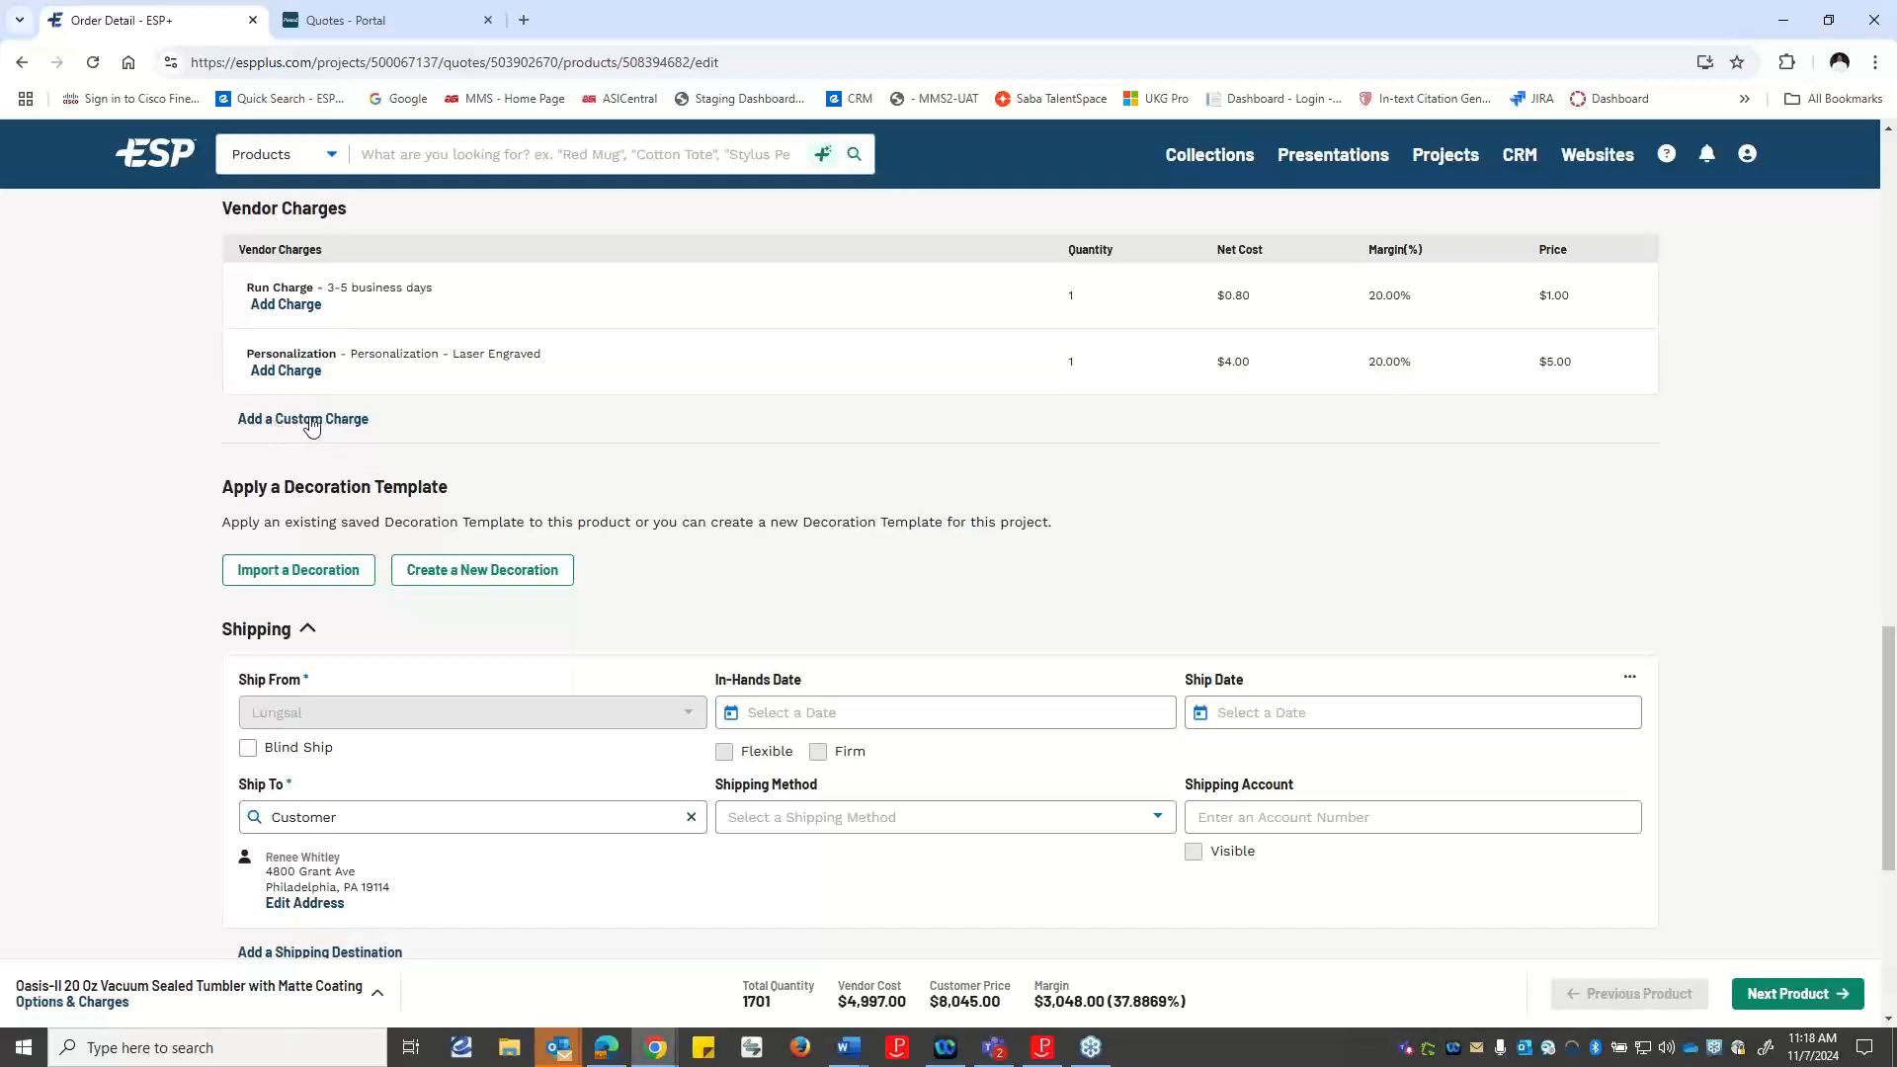
pyautogui.scroll(5, 491, 416)
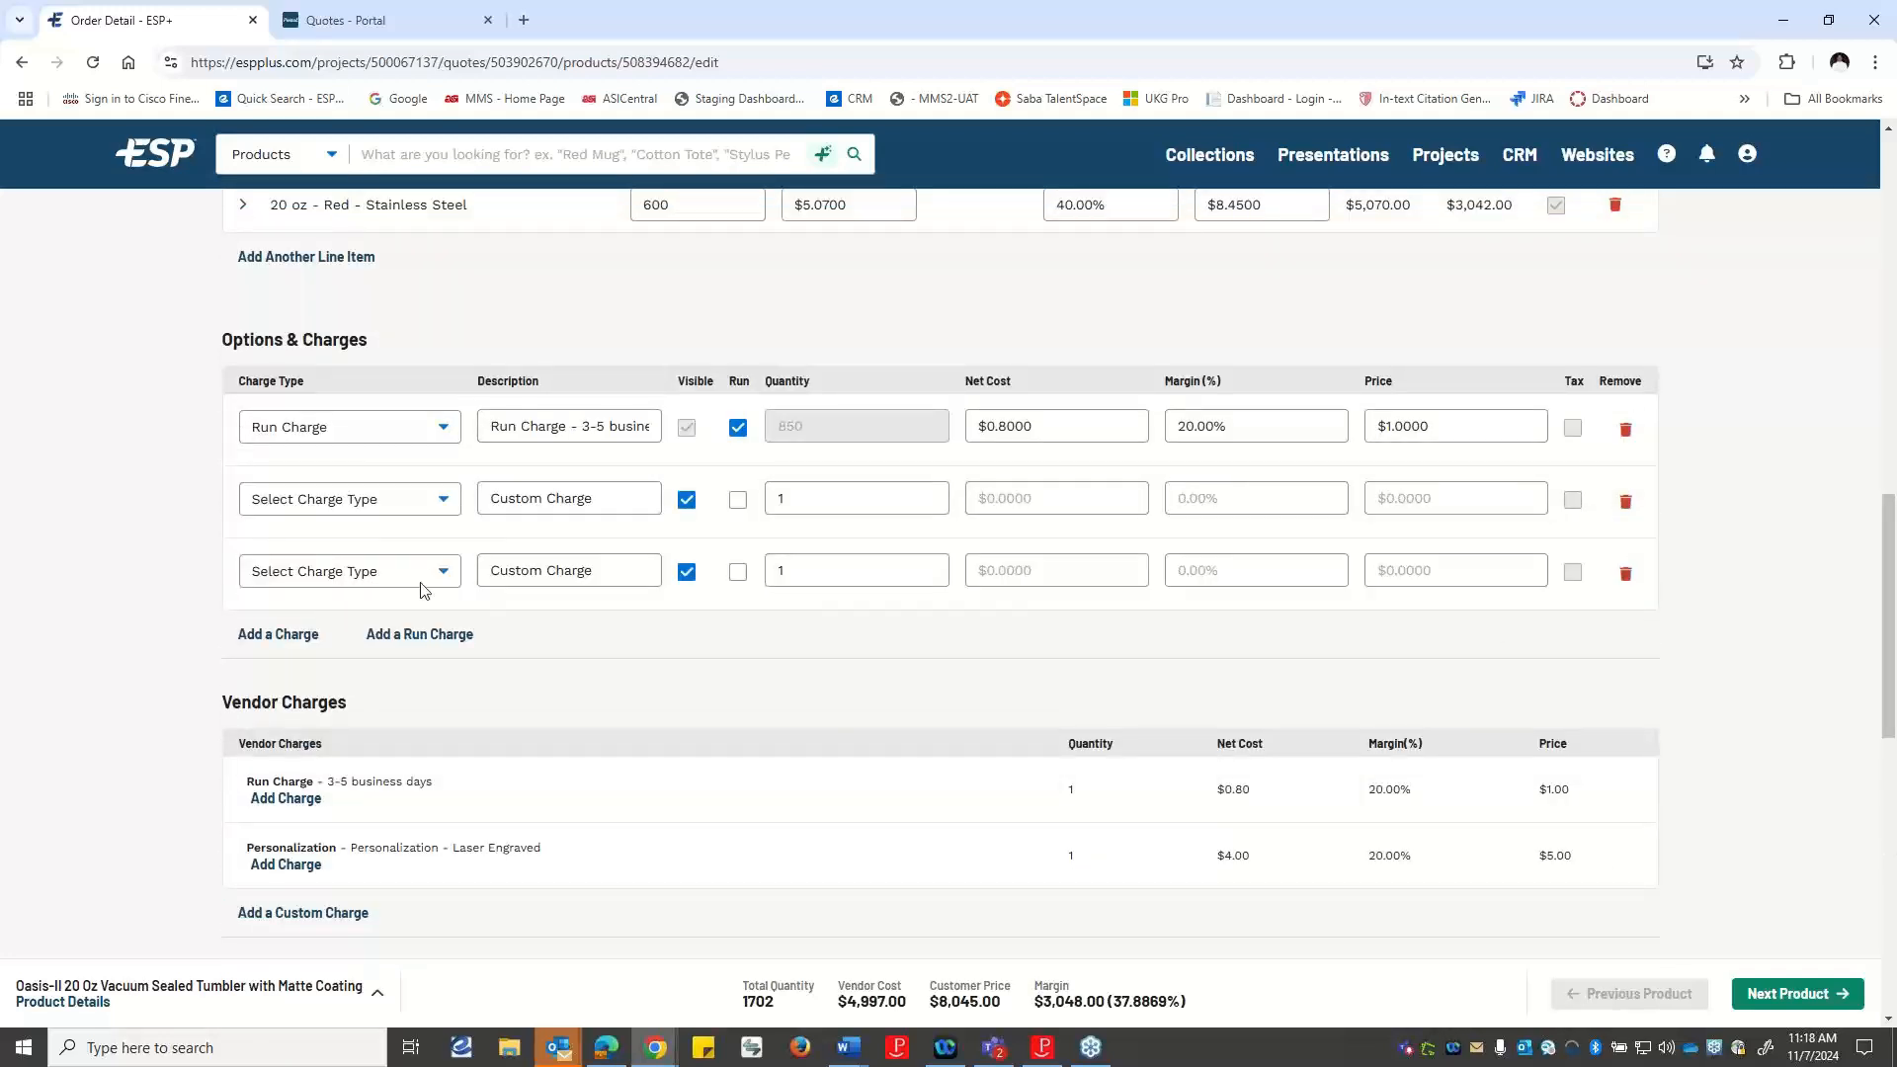
pyautogui.click(1623, 578)
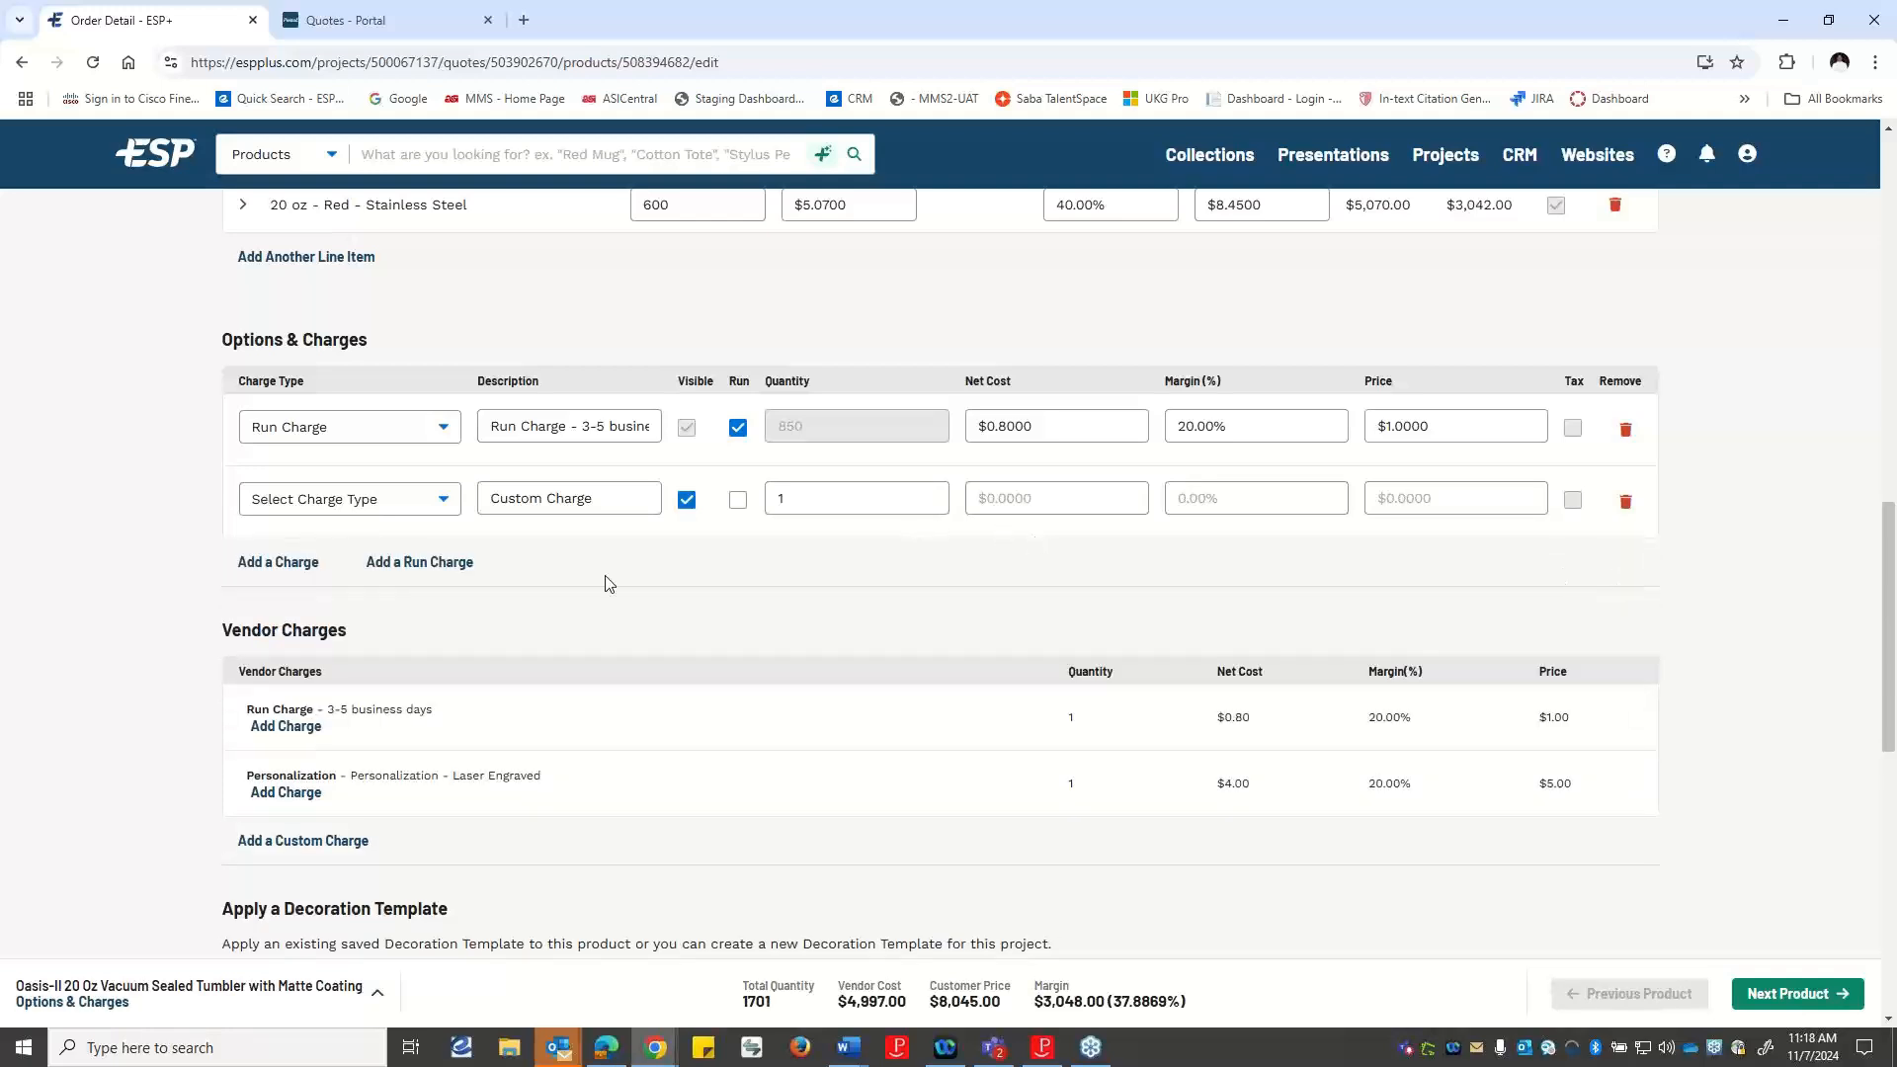
# Set the custom charge's type to Set-up Charge.
pyautogui.scroll(-1, 358, 796)
pyautogui.scroll(-2, 358, 795)
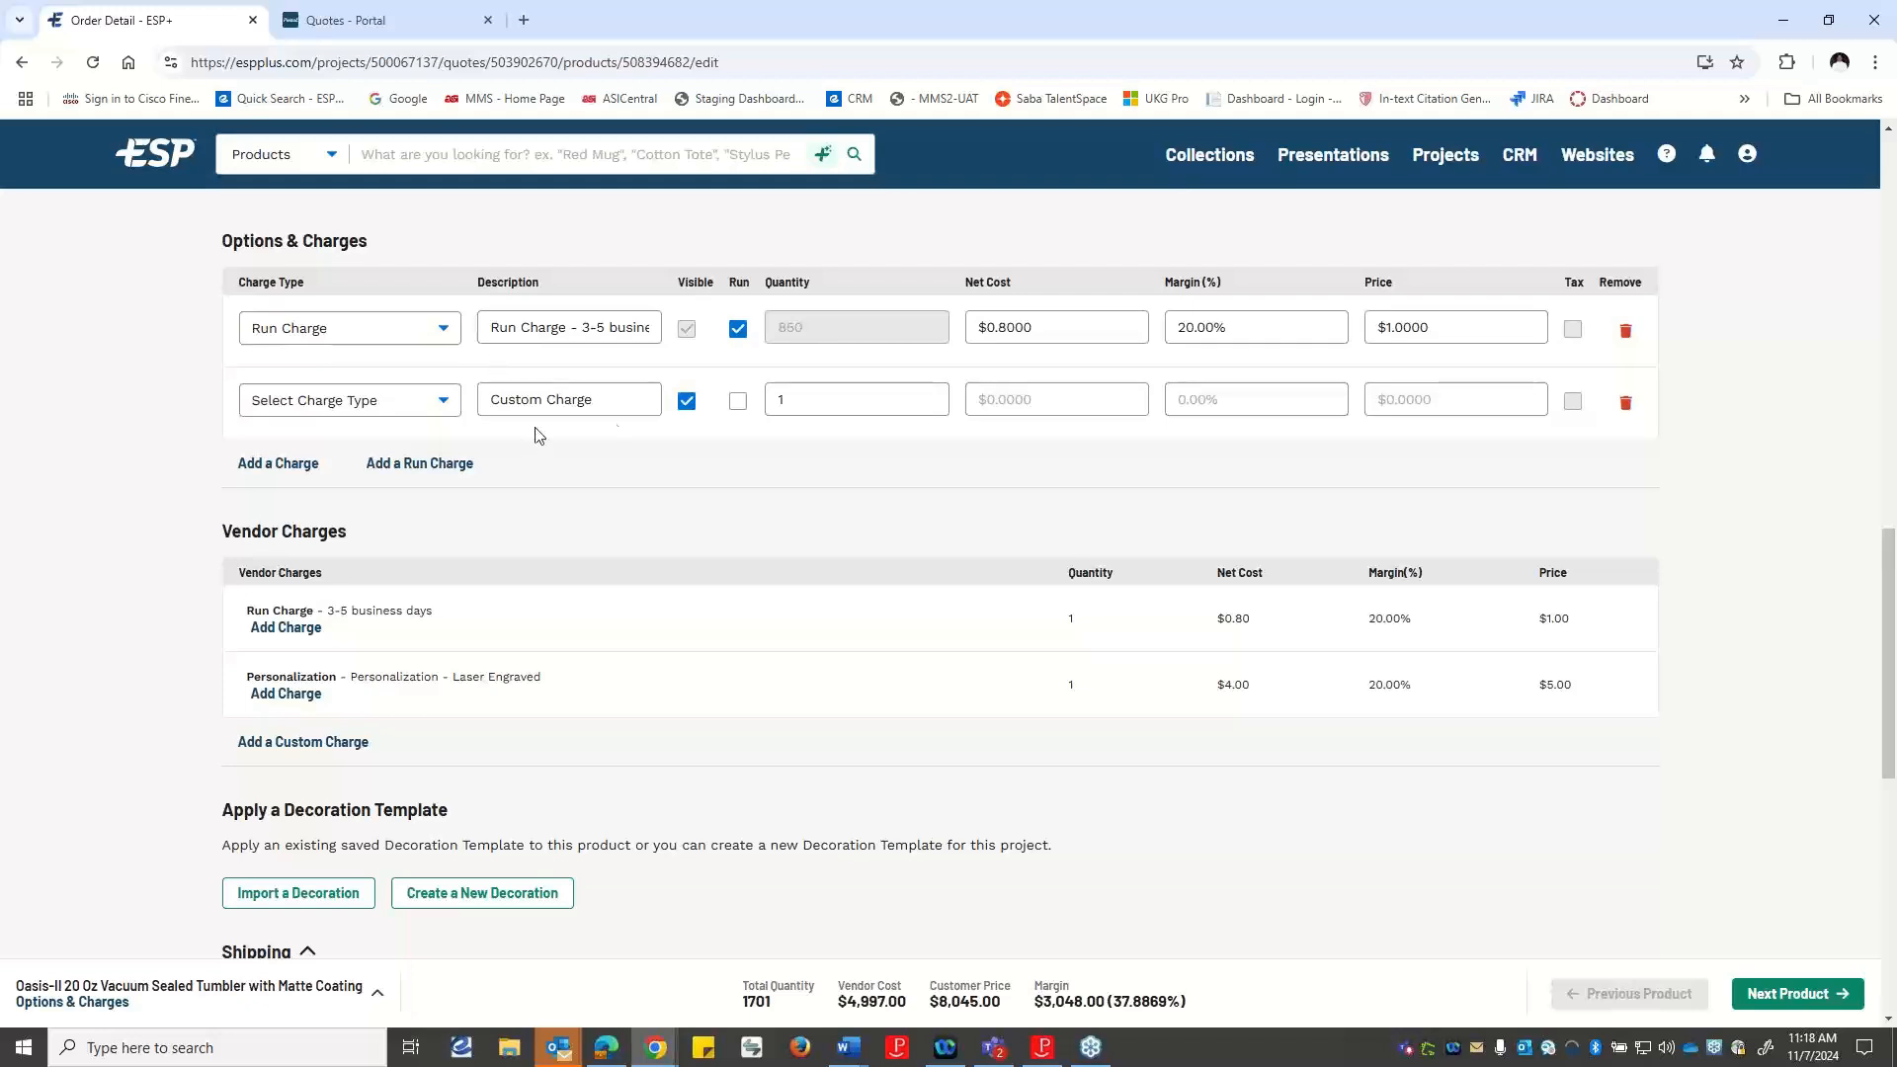
pyautogui.click(450, 403)
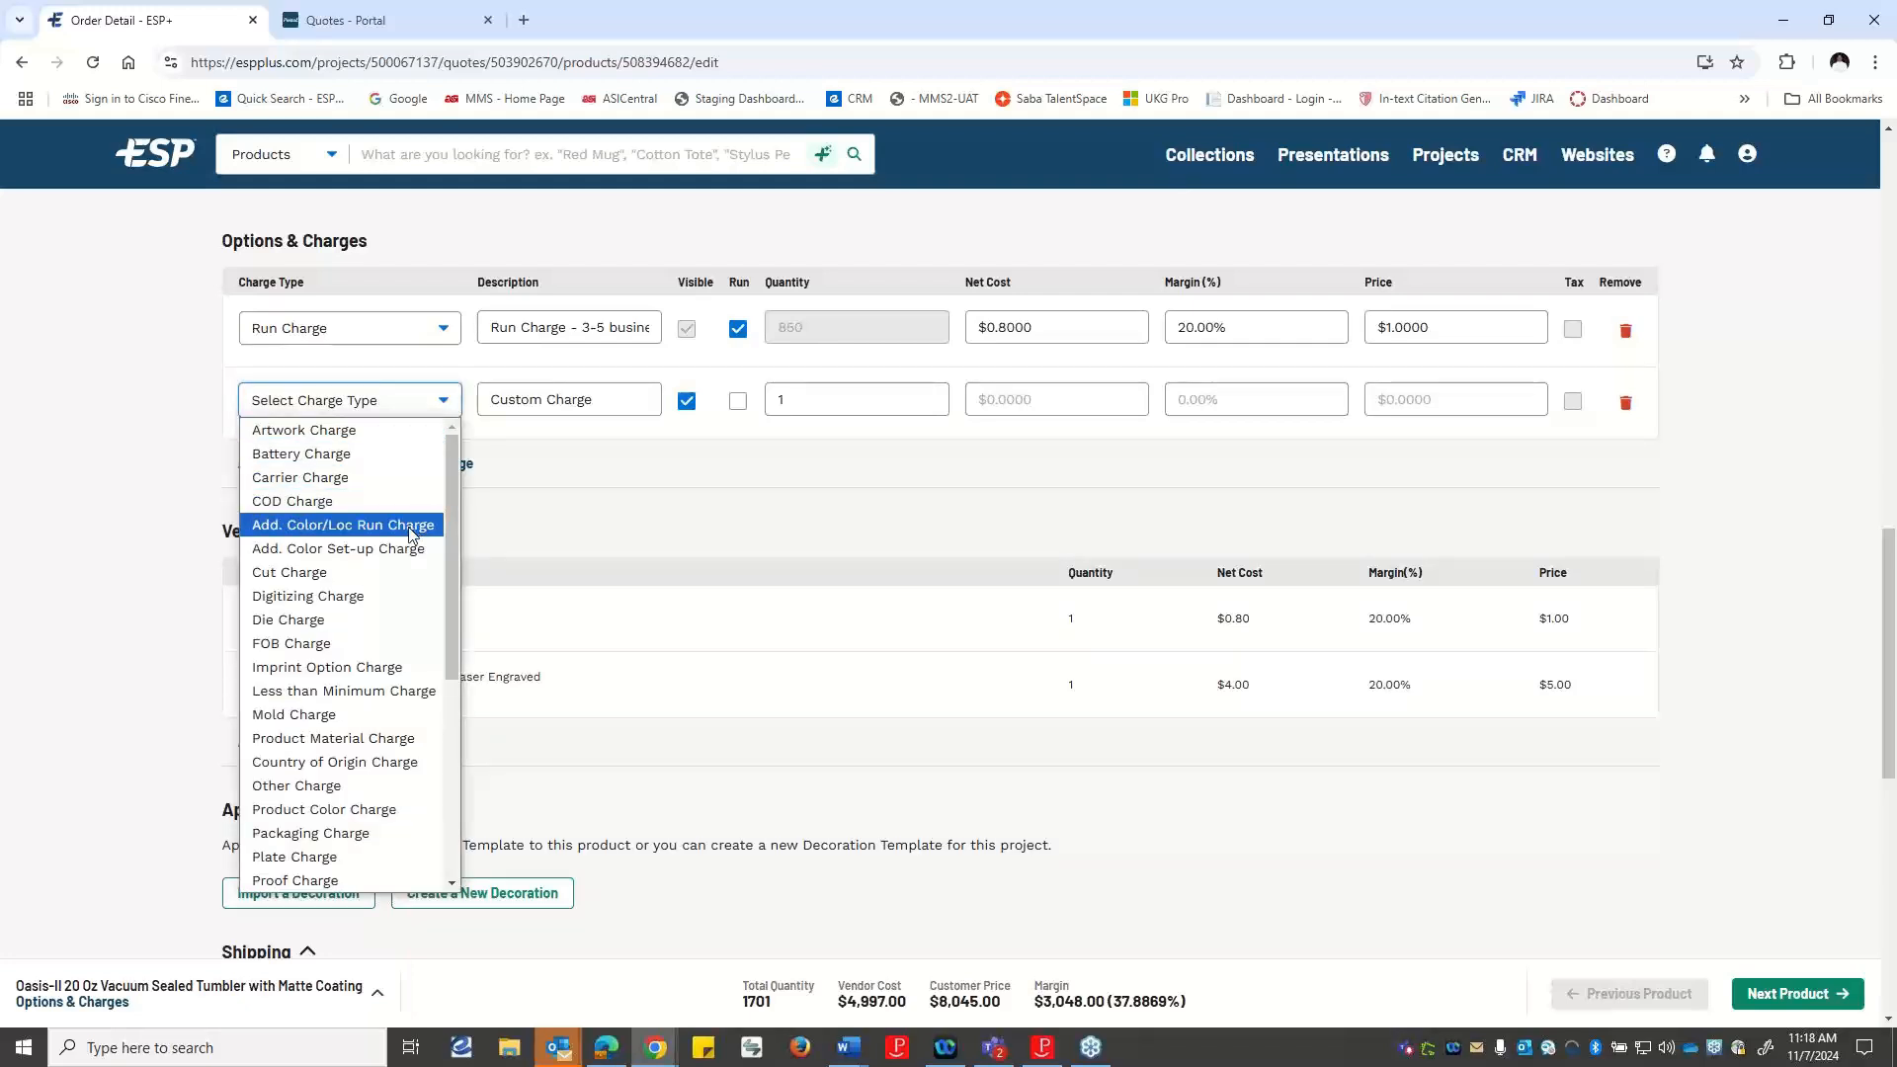
pyautogui.scroll(-4, 413, 555)
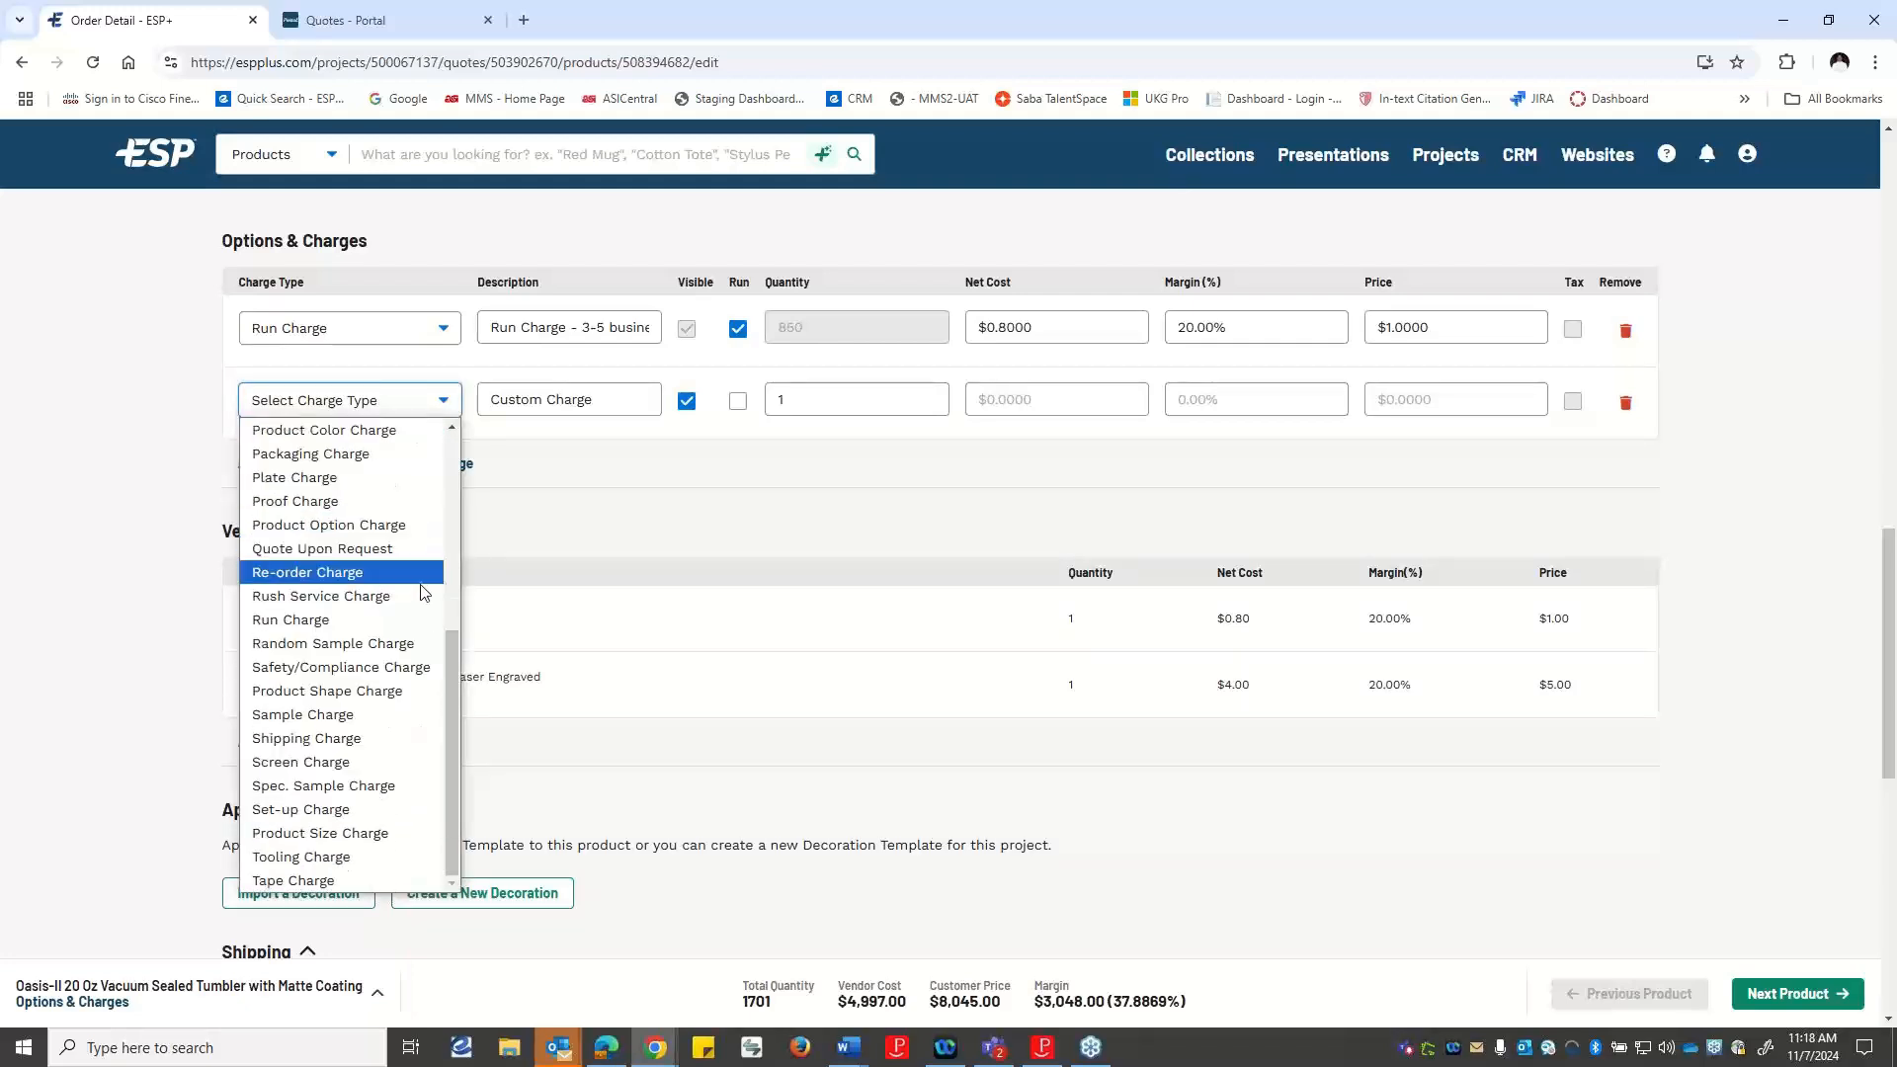
pyautogui.click(333, 805)
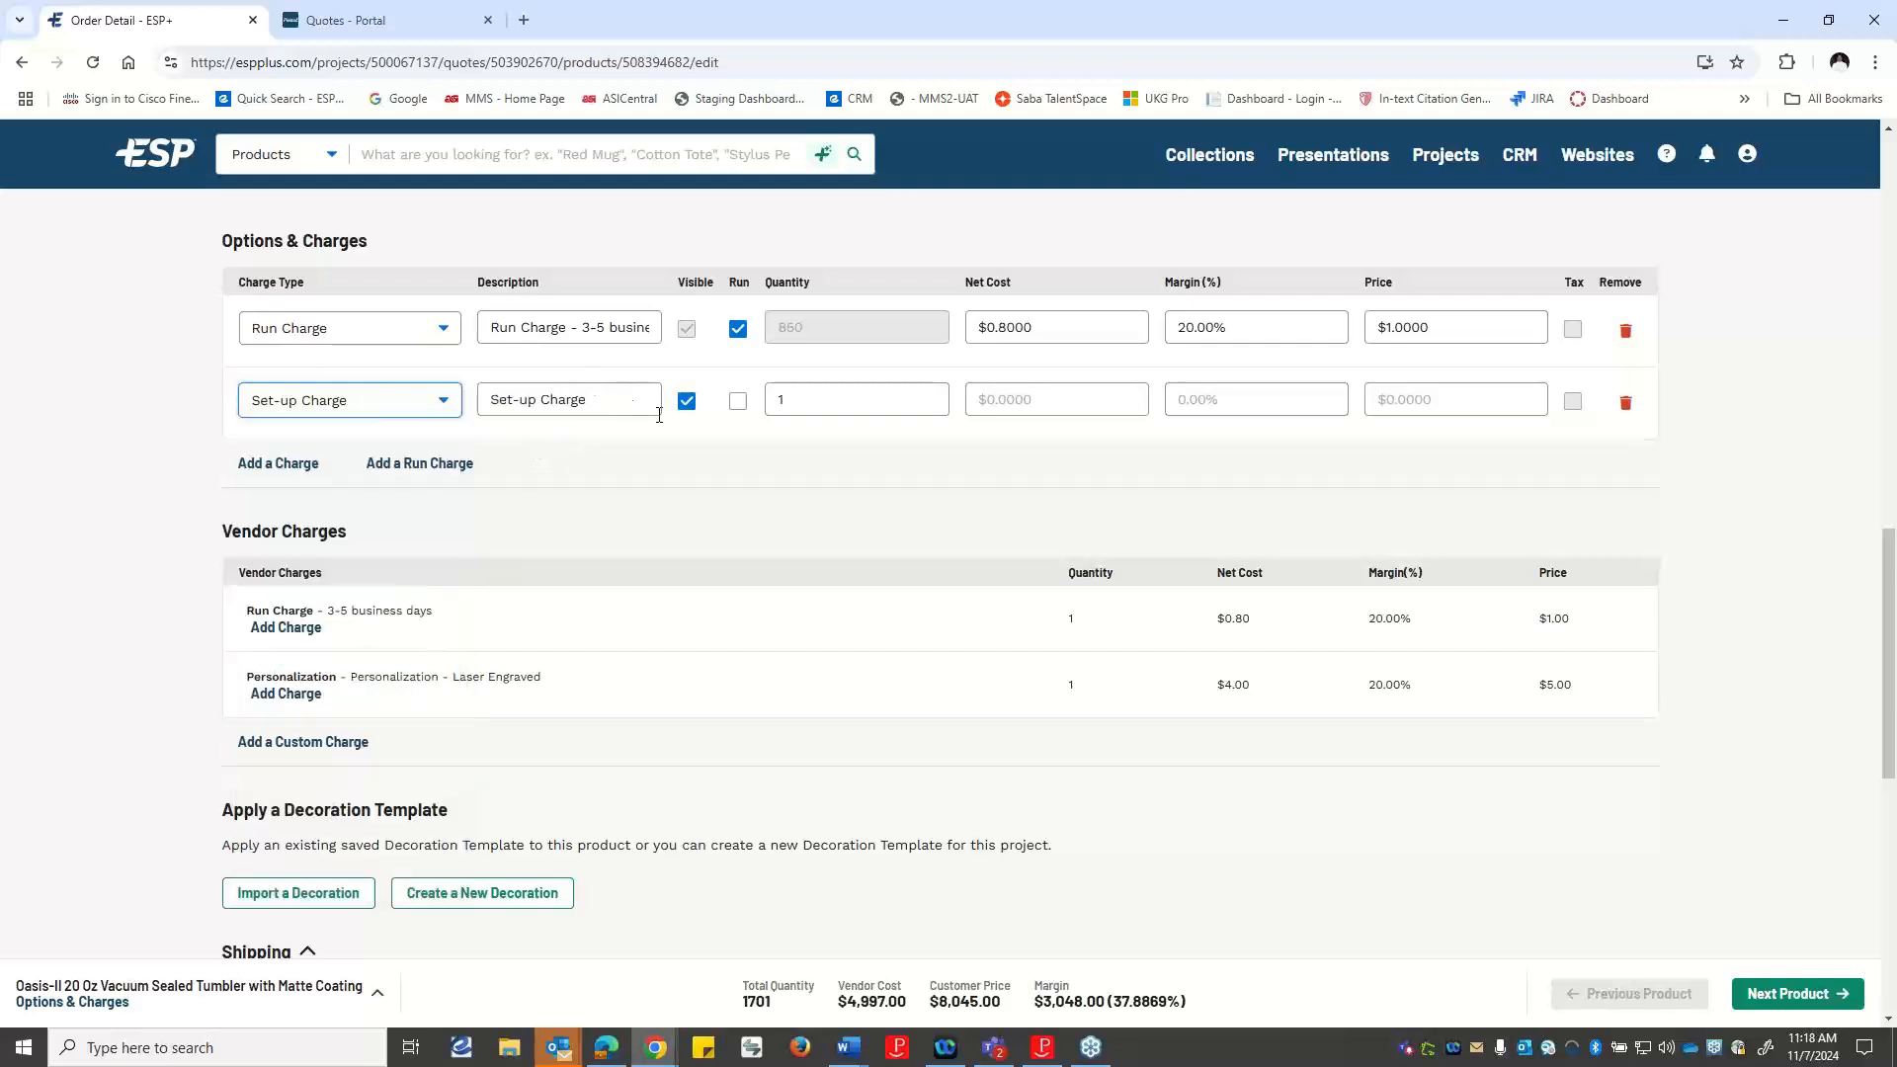
# Set the net cost of the tumbler's set-up charge to $55.
pyautogui.click(834, 402)
pyautogui.click(1045, 400)
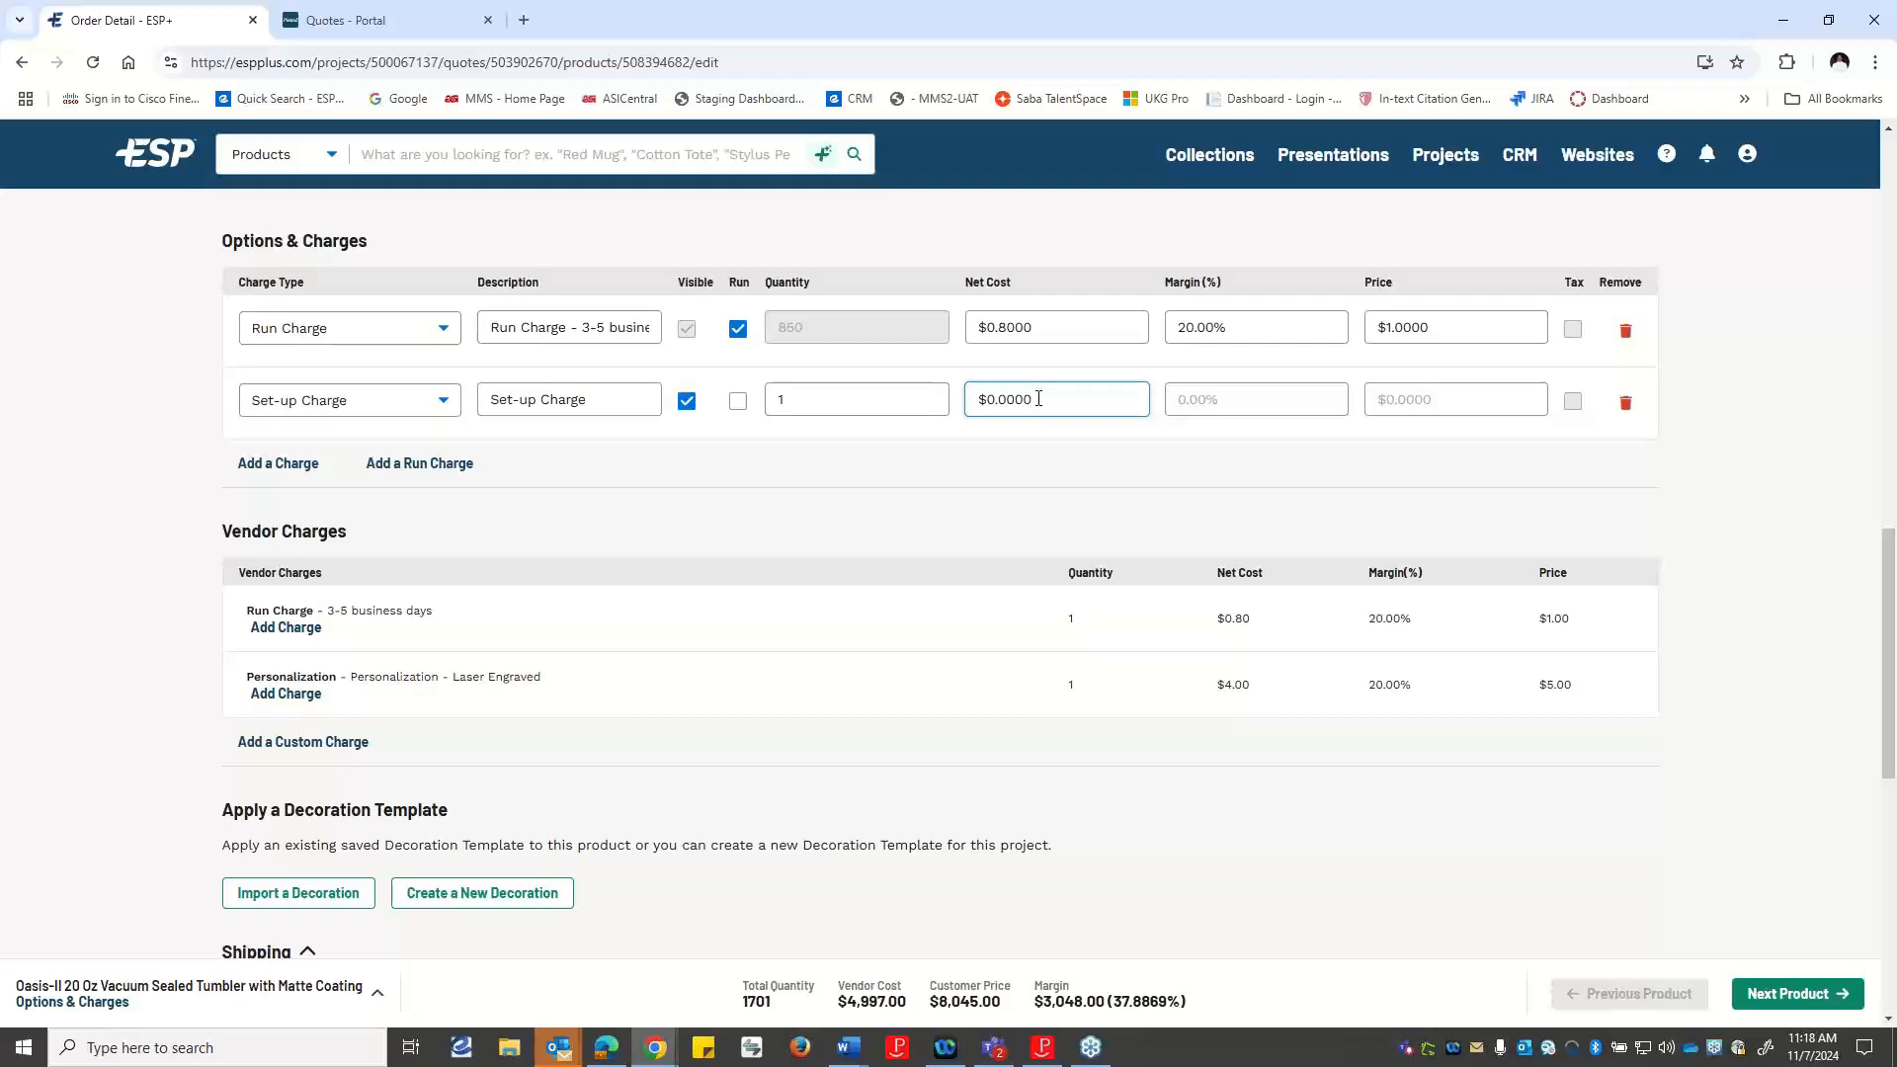
pyautogui.click(1478, 396)
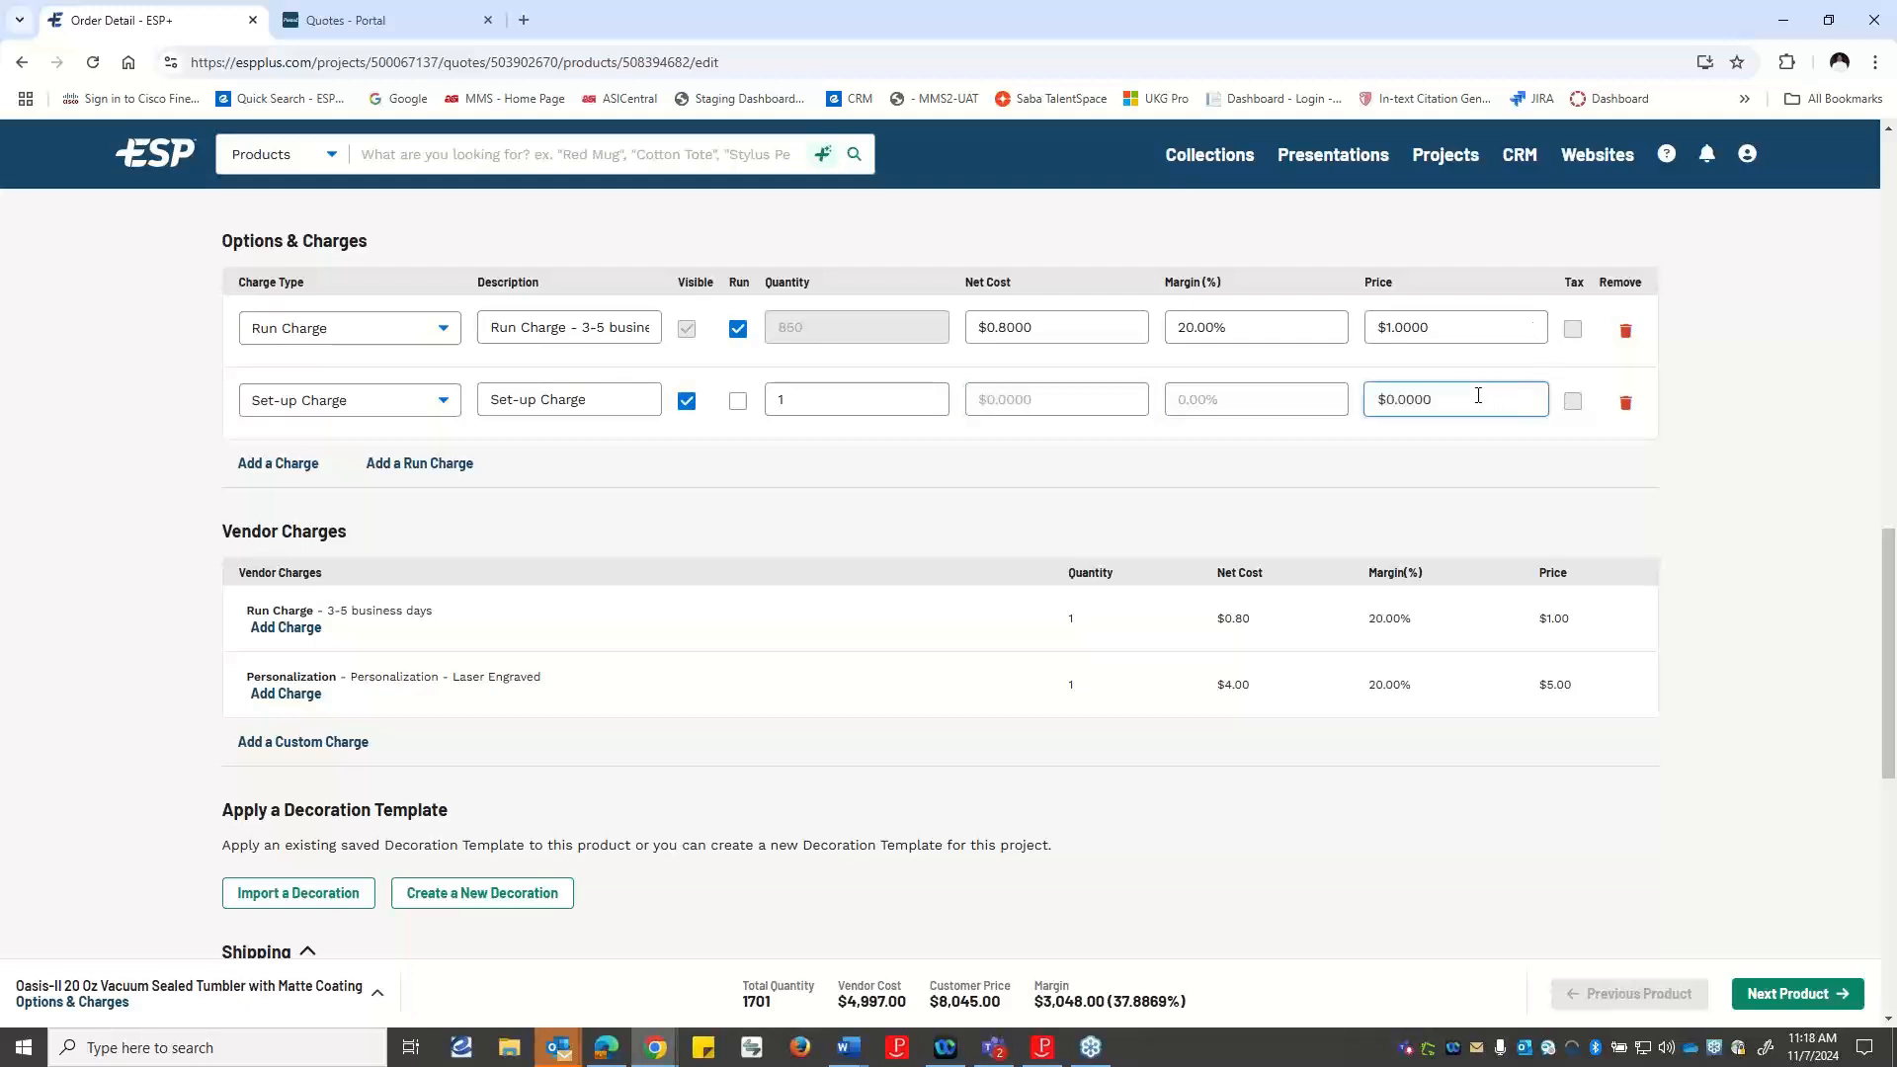
pyautogui.moveTo(1449, 401); pyautogui.dragTo(1380, 406)
pyautogui.click(1053, 391)
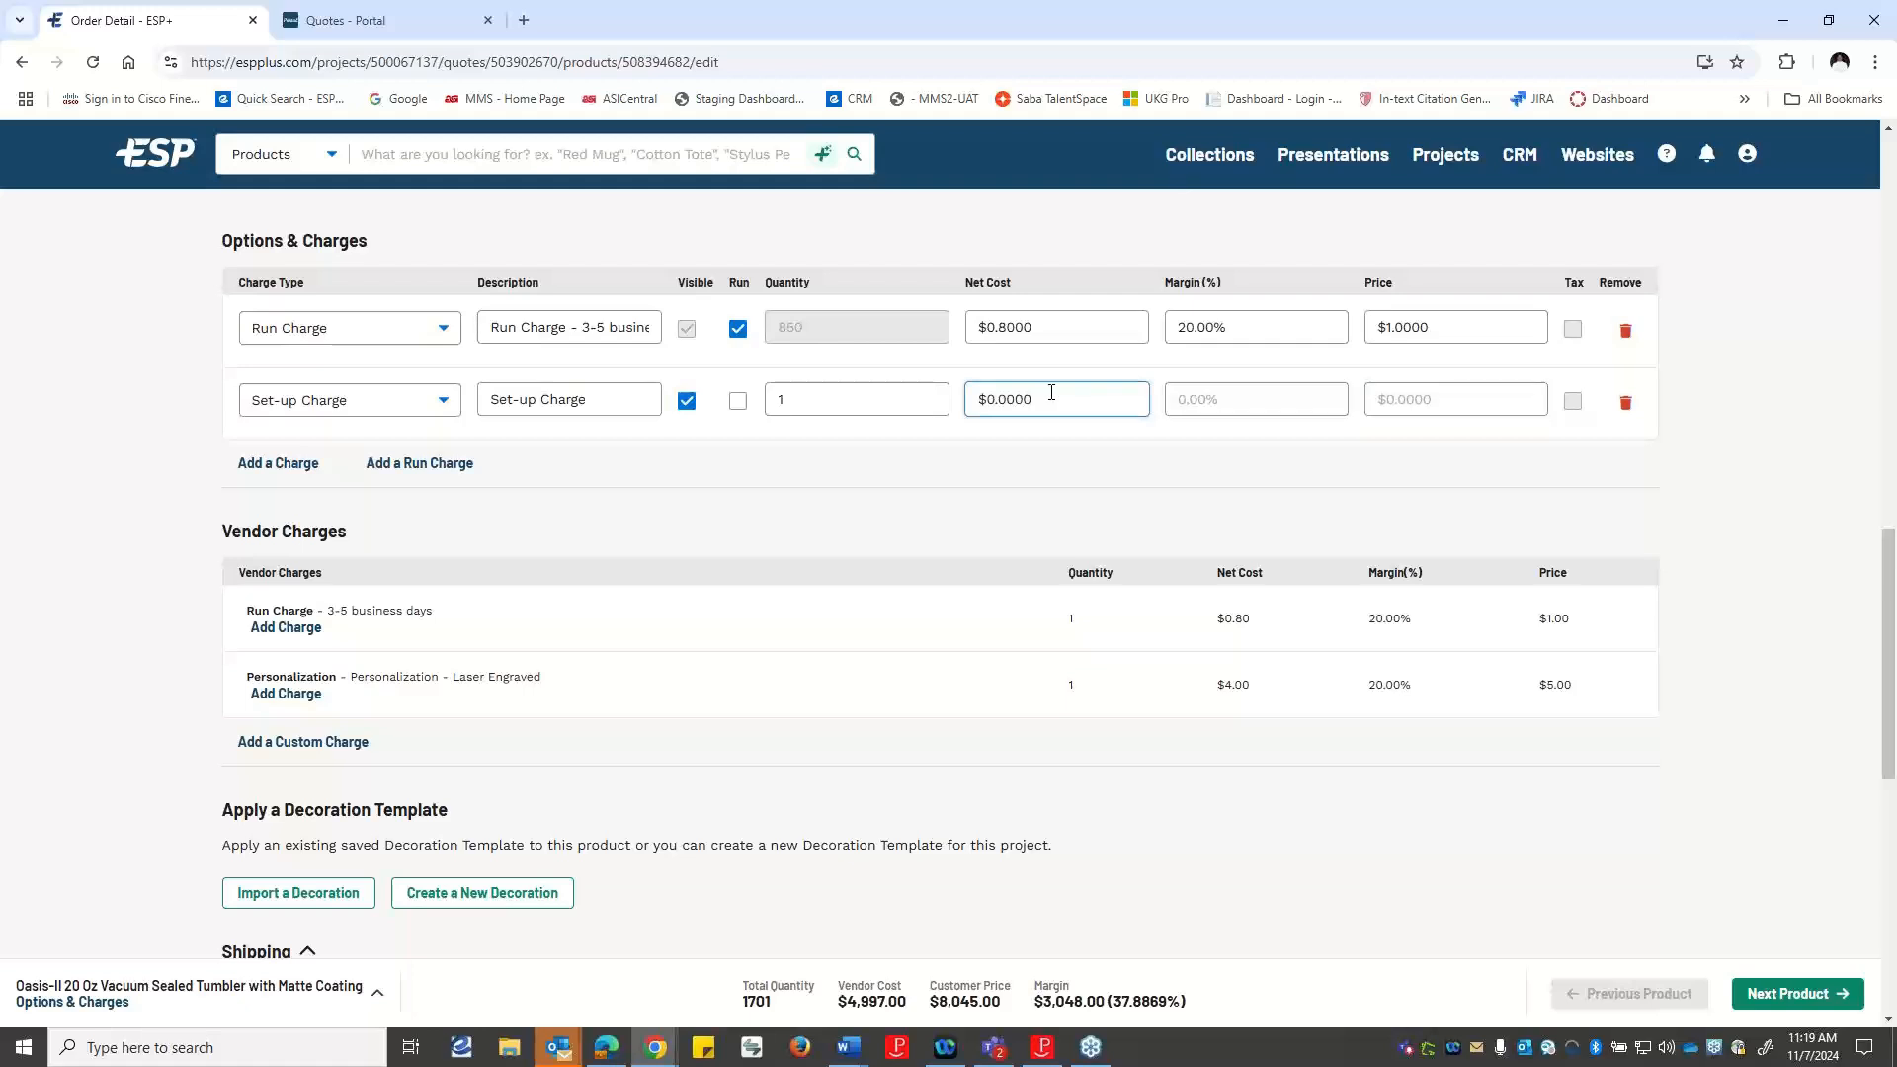
pyautogui.press('BackSpace')
pyautogui.press('BackSpace')
pyautogui.press('BackSpace')
pyautogui.write('55')
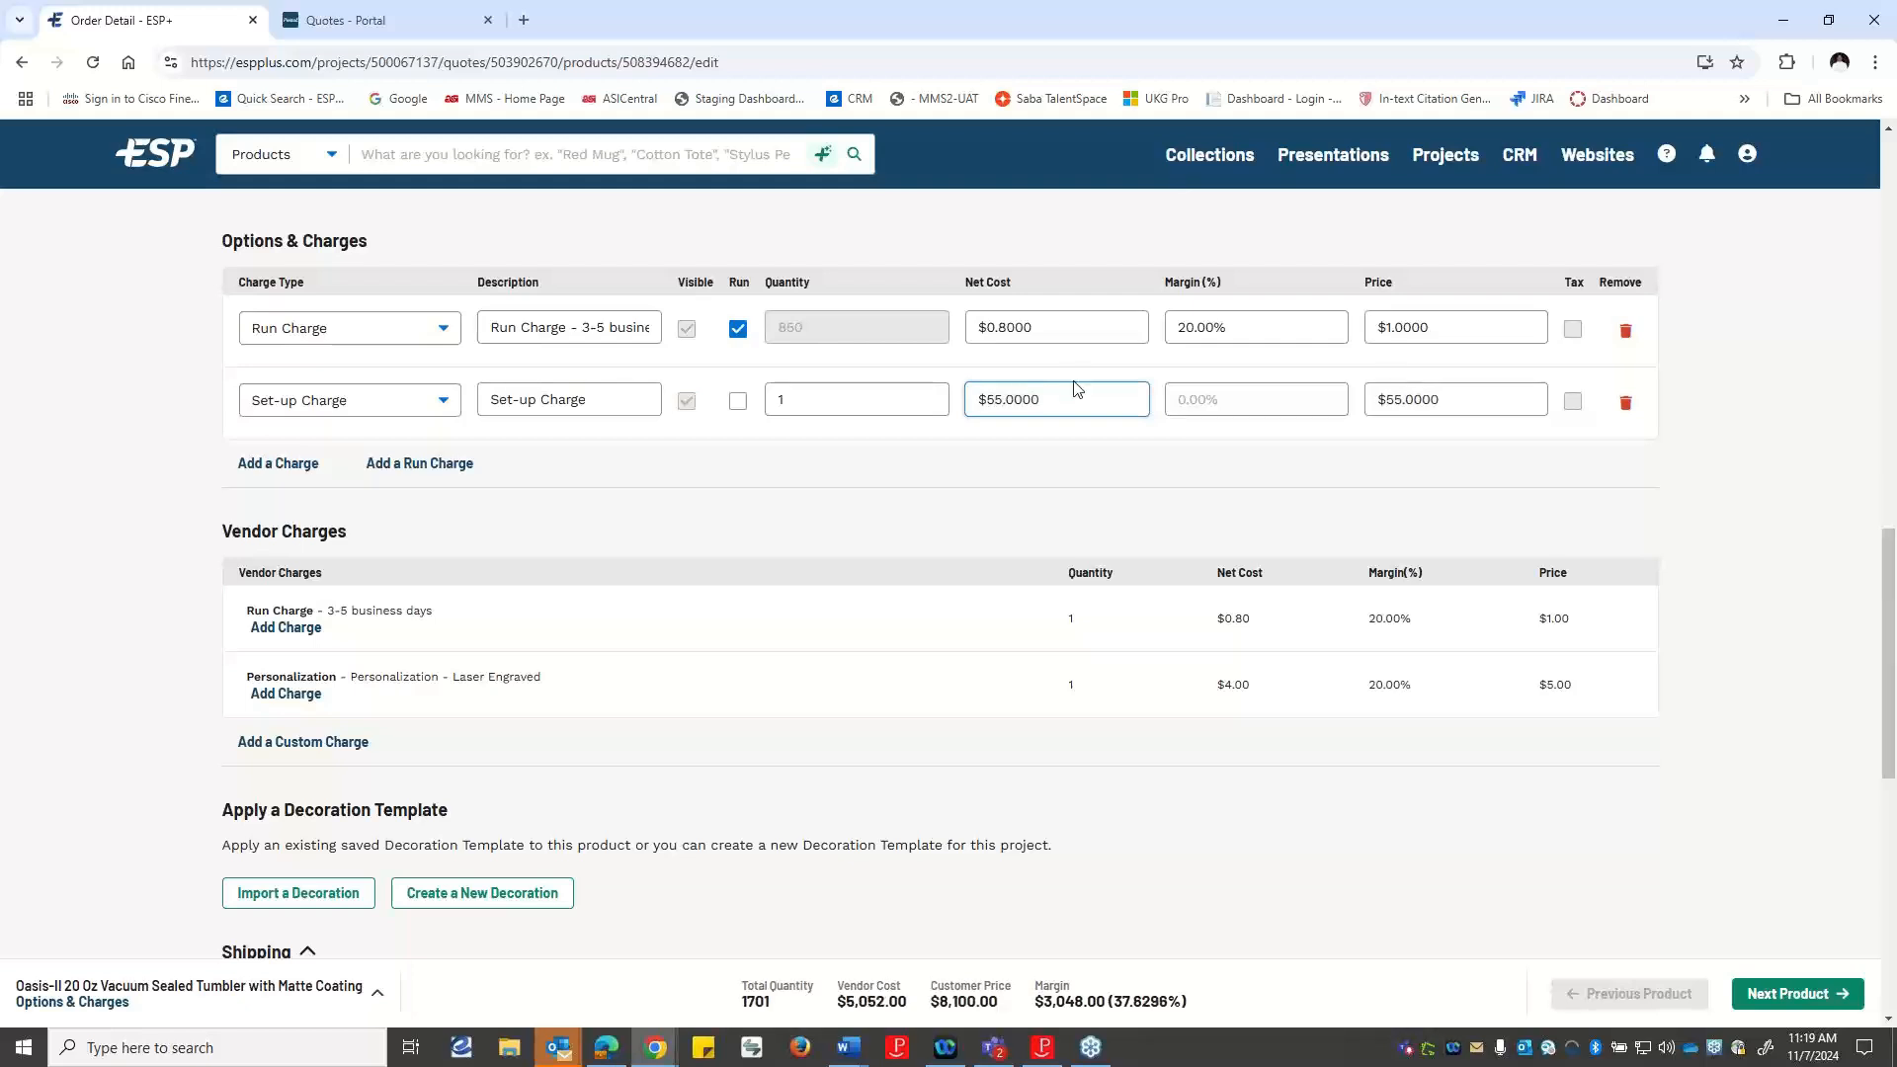
pyautogui.click(1128, 464)
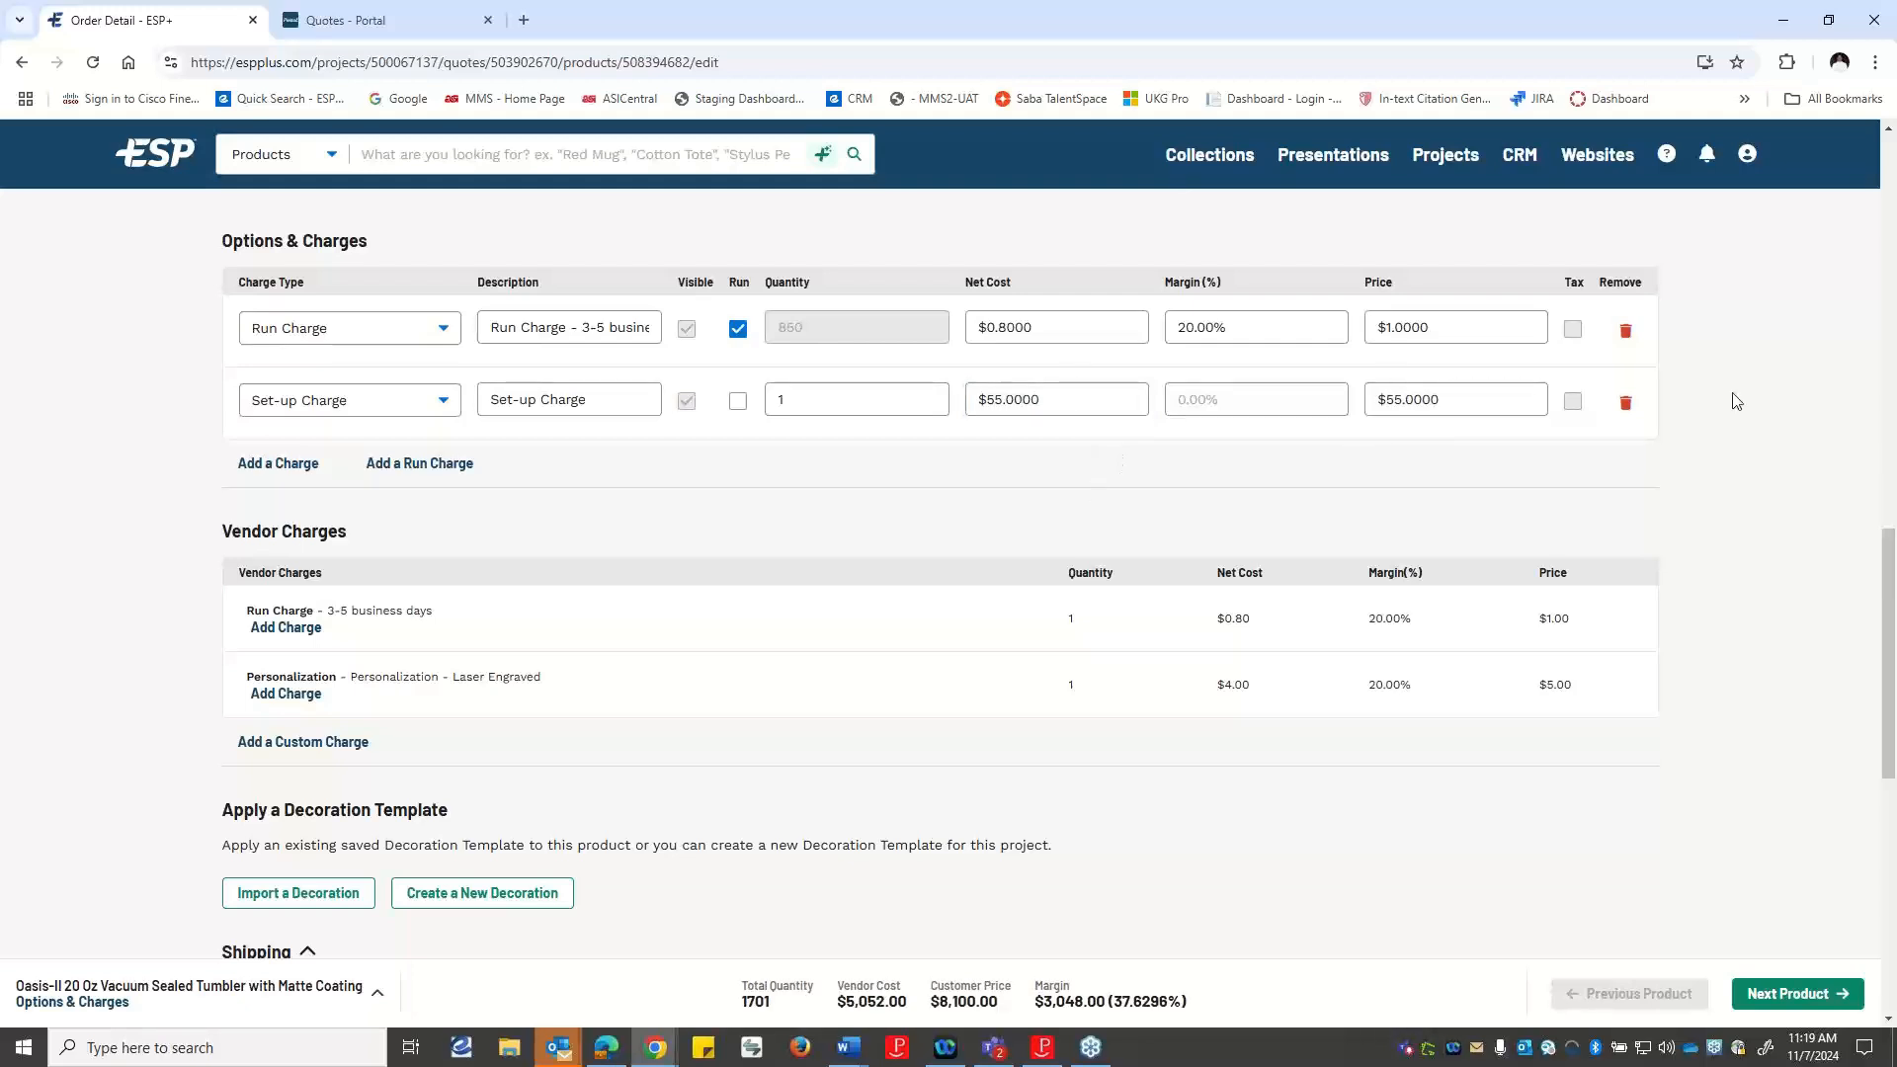
# Set the customer price of the tumbler's set-up charge to $75.
pyautogui.click(1465, 403)
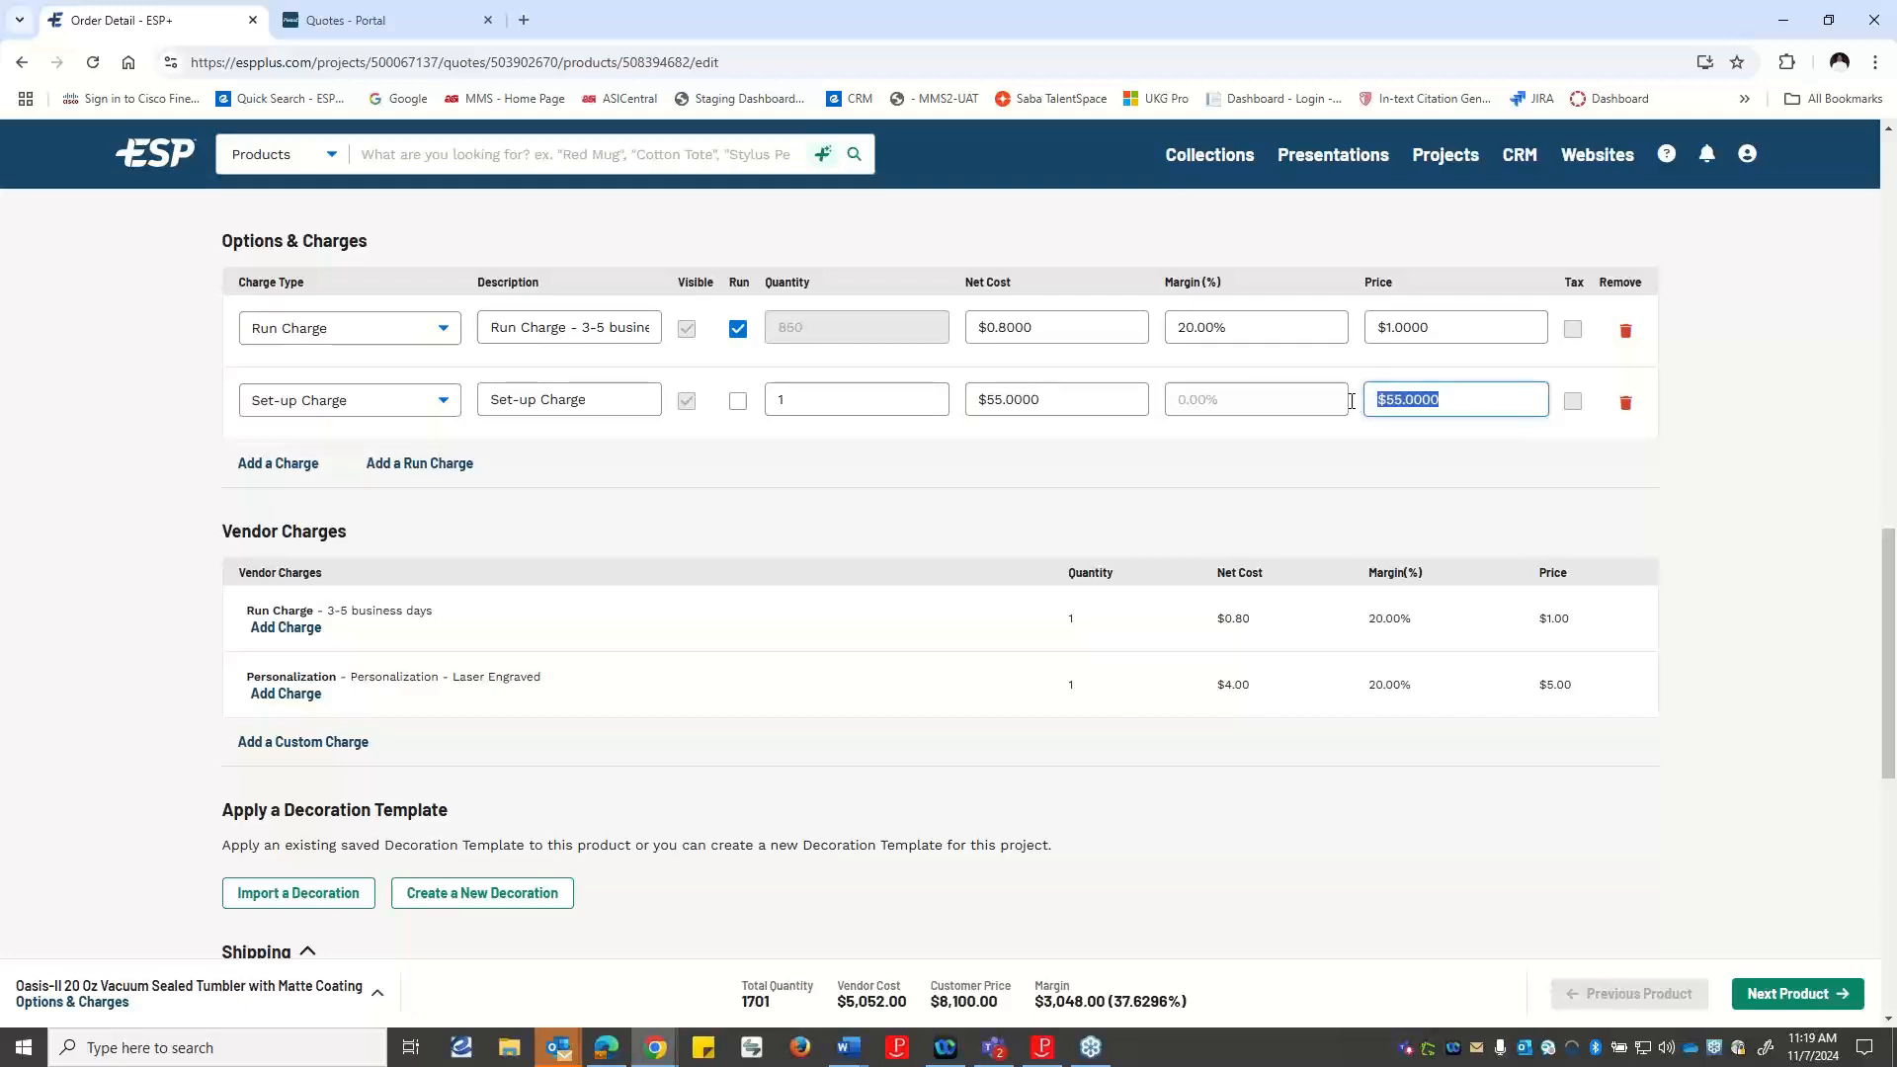
pyautogui.write('75')
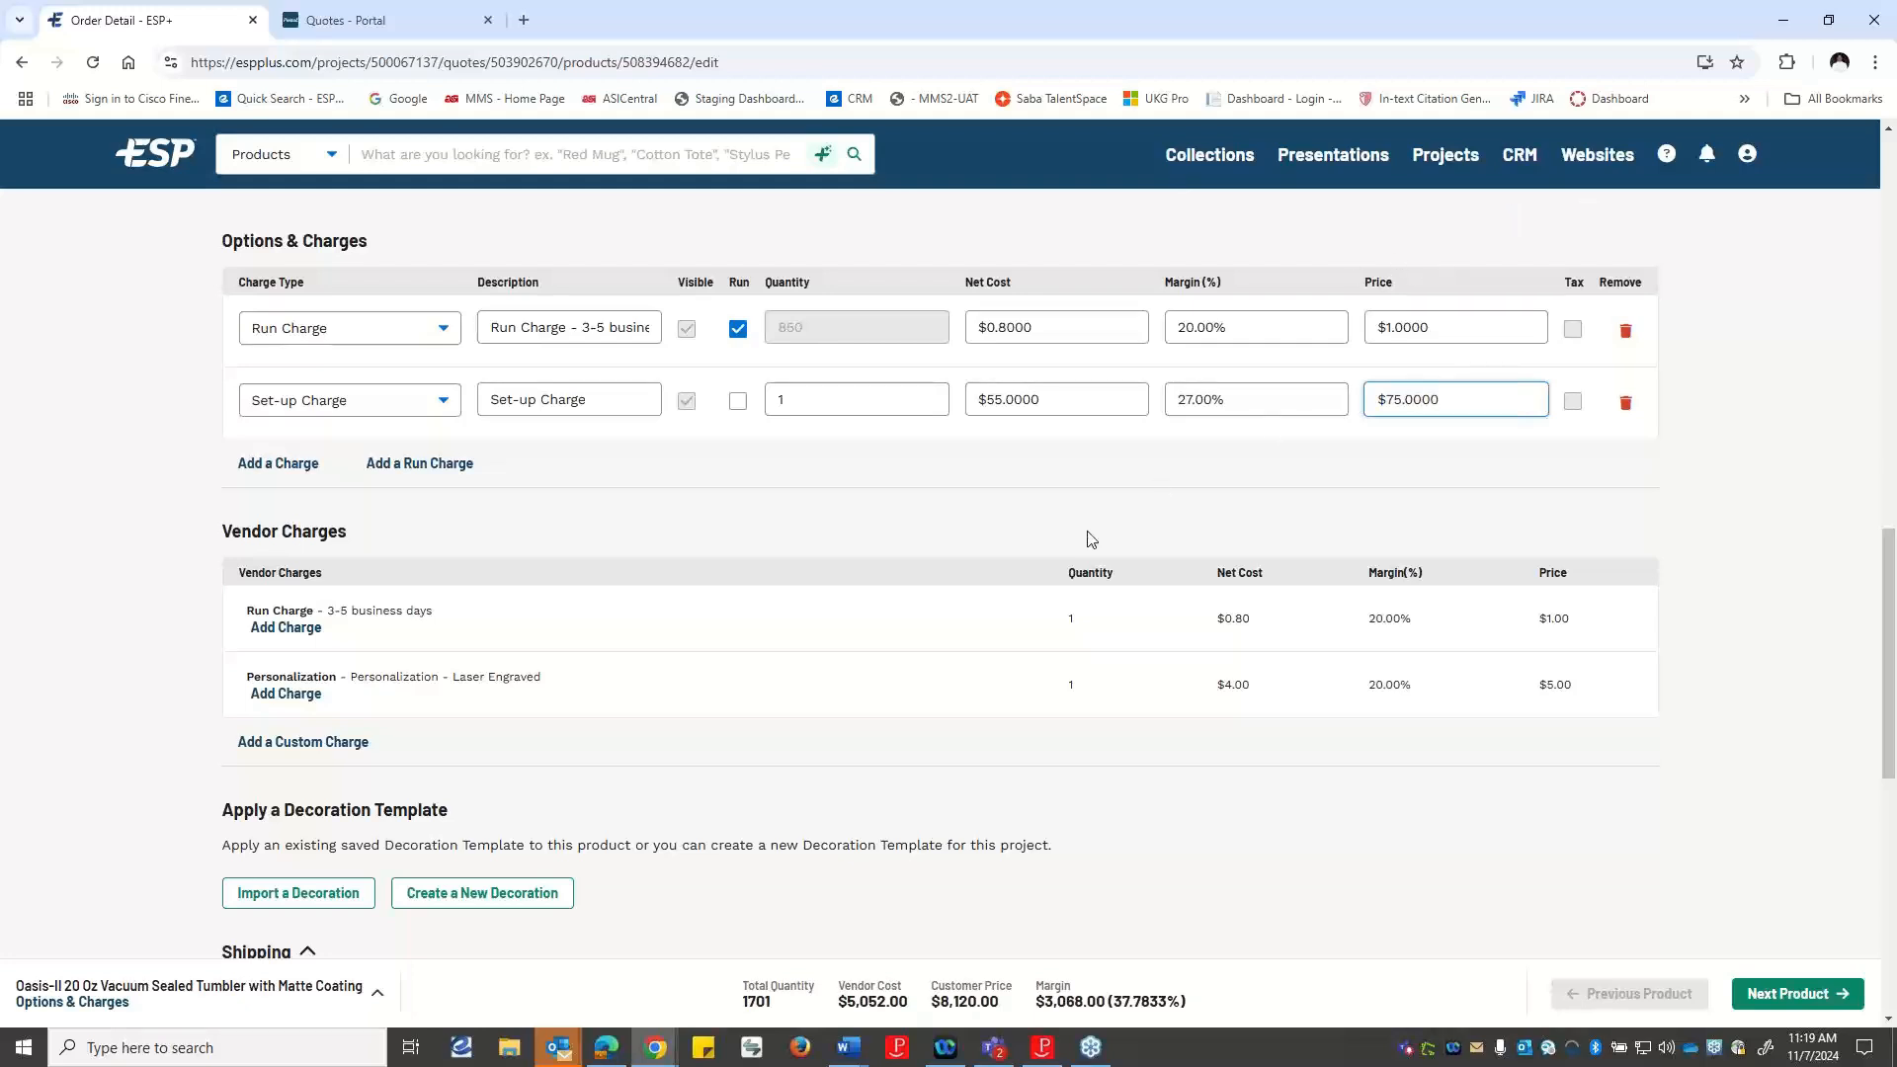
pyautogui.click(1003, 498)
# Start a new decoration for the tumbler under the decoration template options.
pyautogui.scroll(-4, 929, 513)
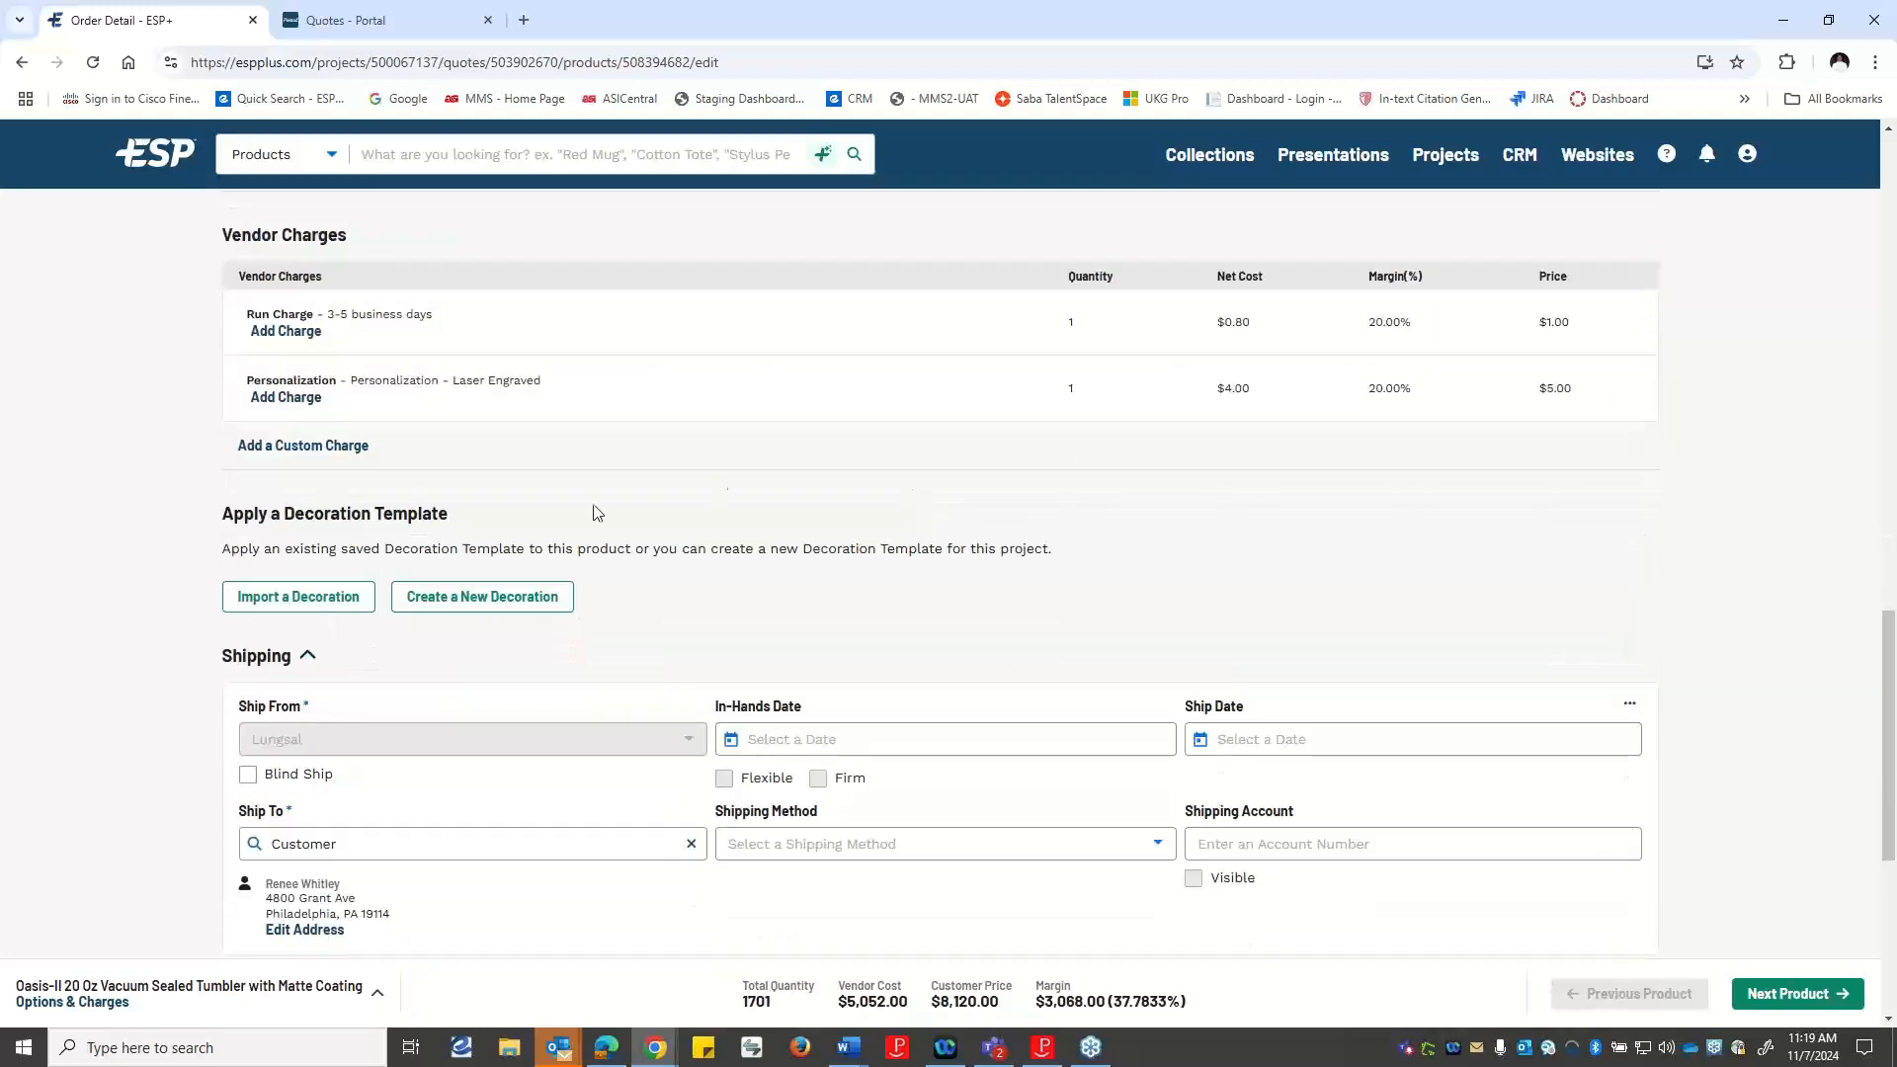
pyautogui.scroll(-2, 499, 524)
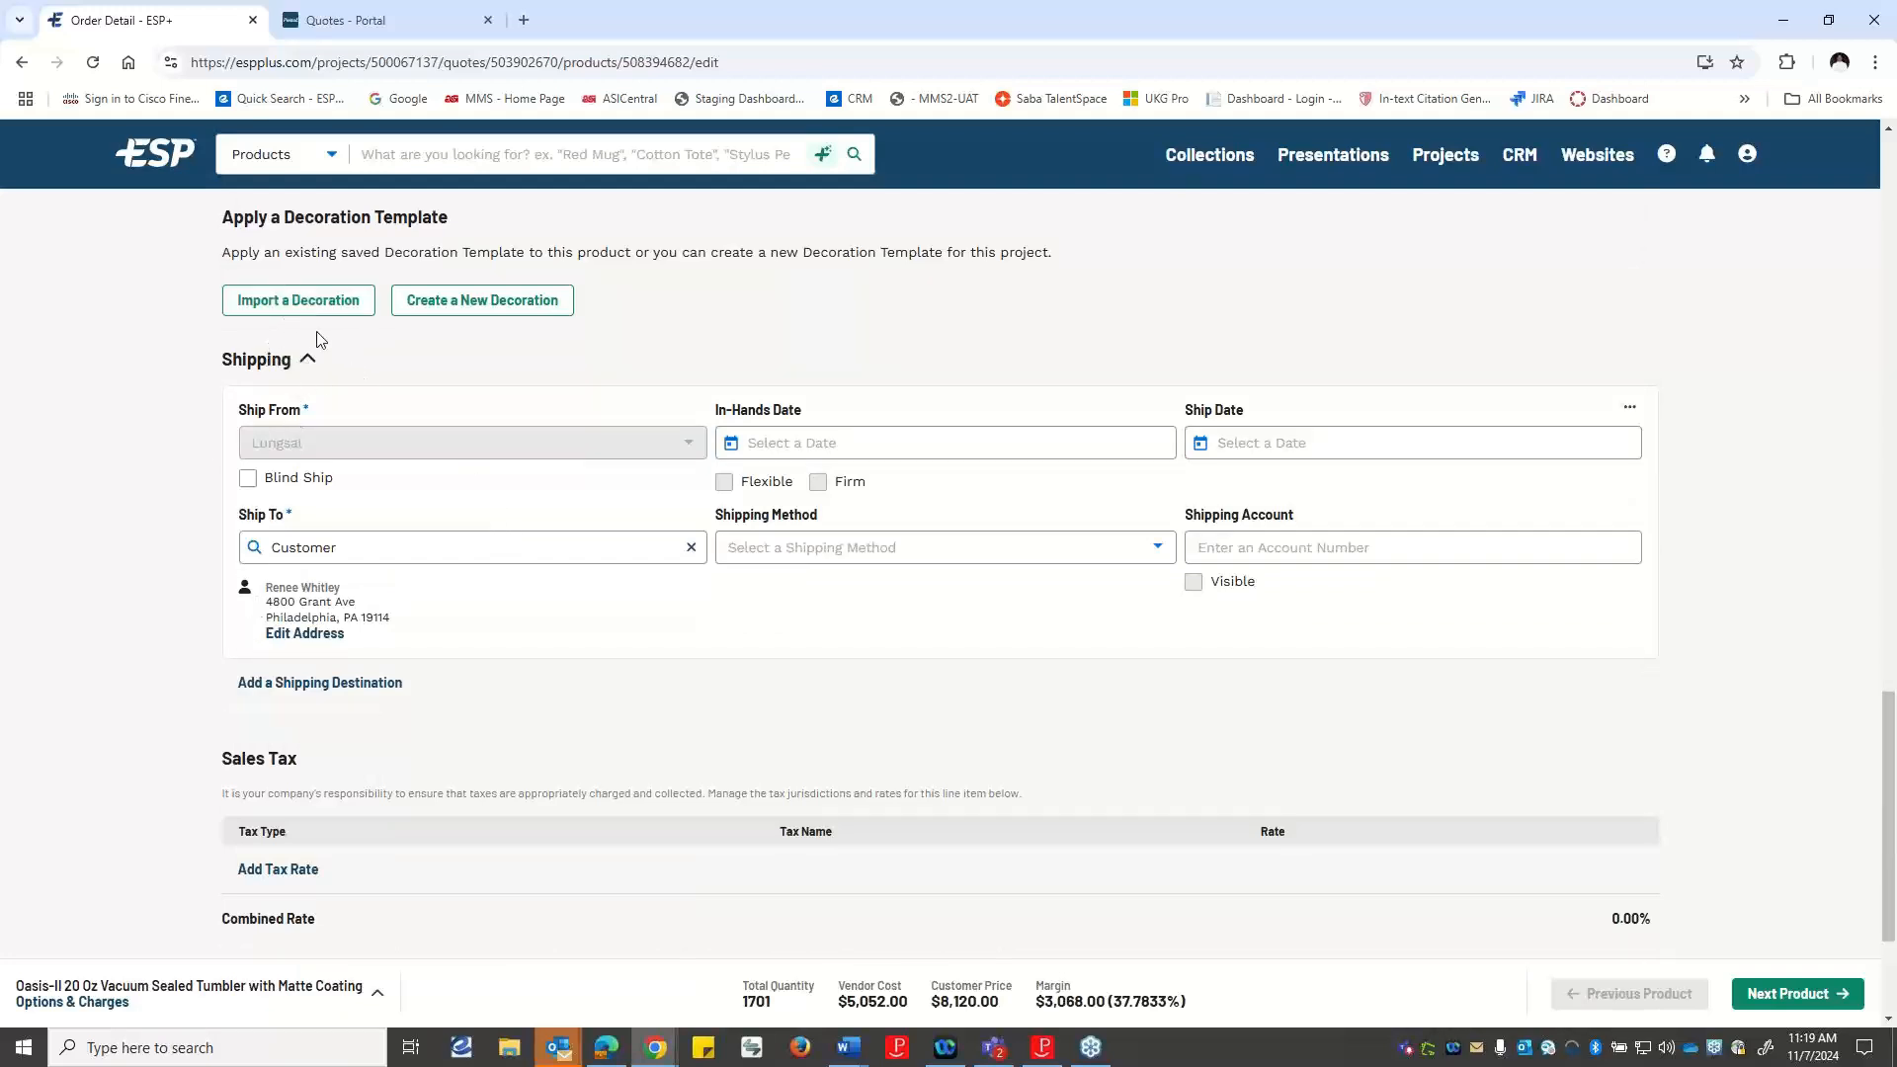
pyautogui.click(506, 312)
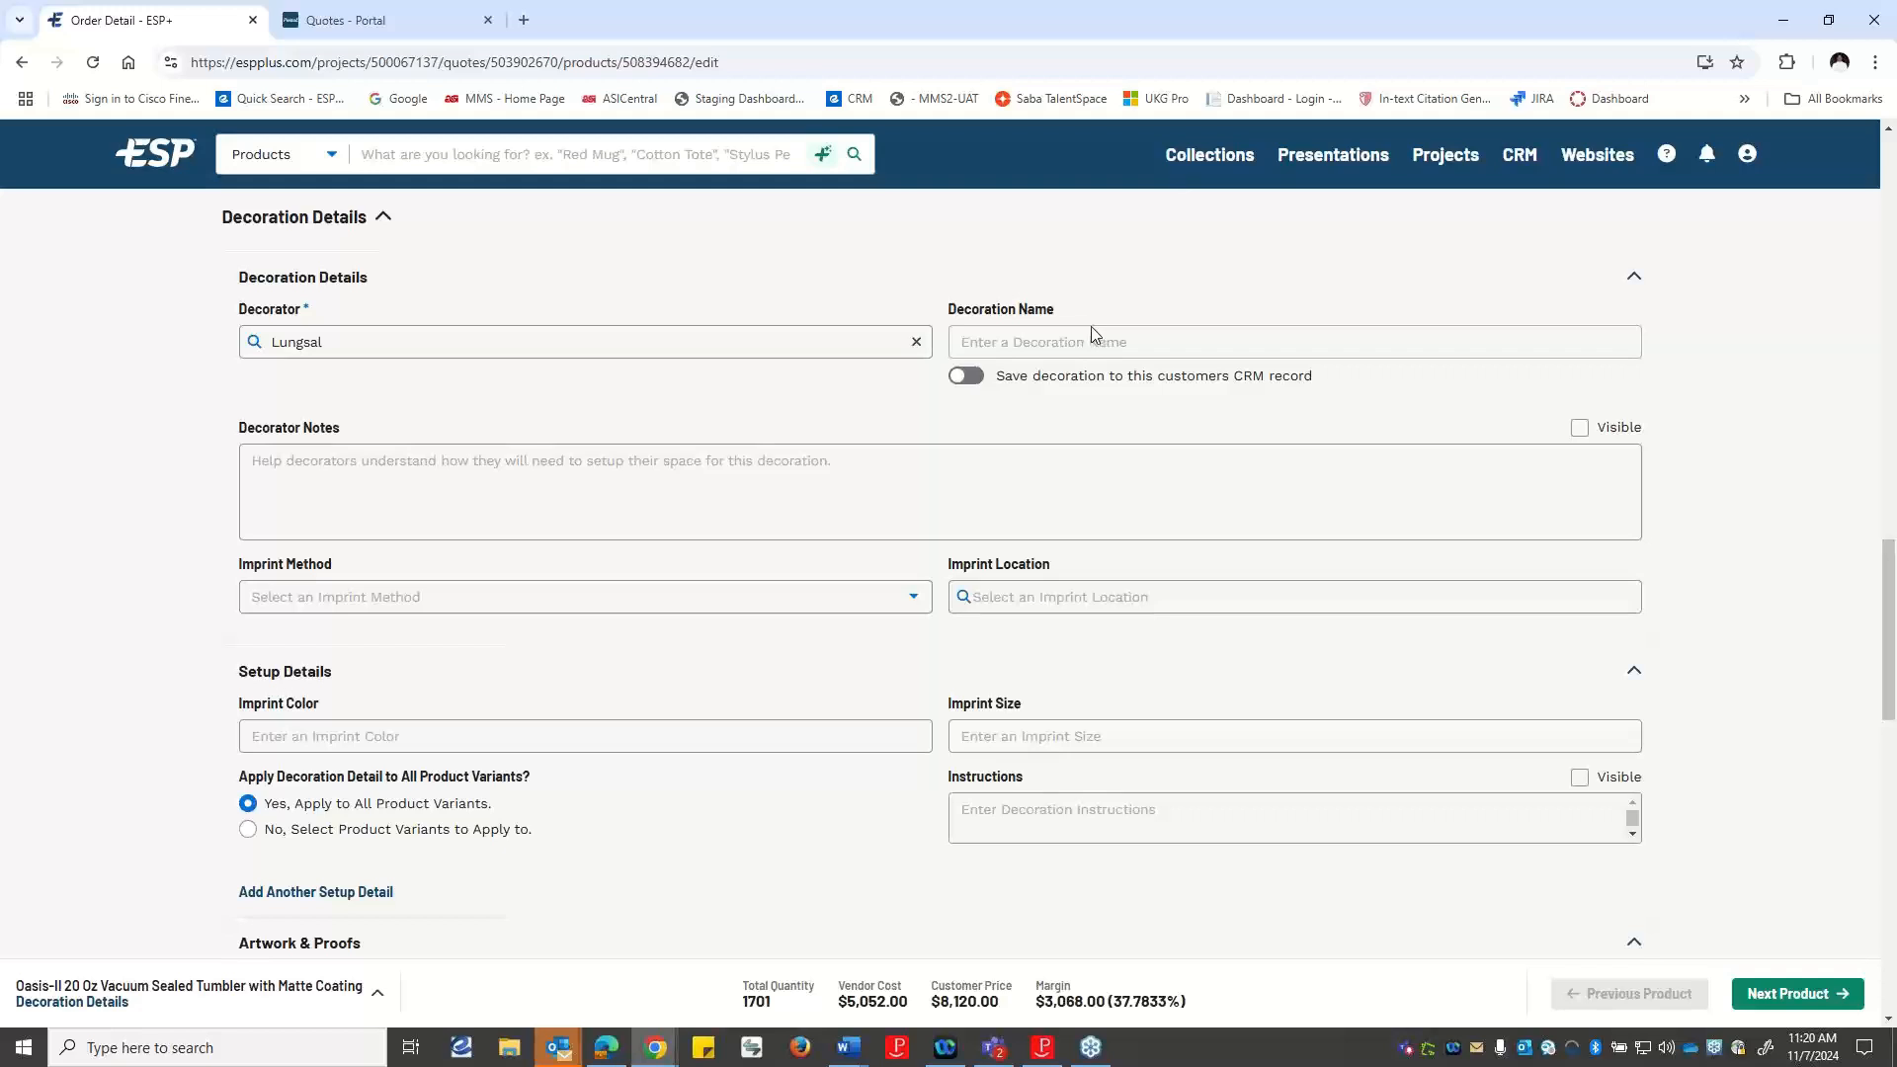
# Set the tumbler decoration's imprint method to Full Color and its imprint location to Front.
pyautogui.click(369, 500)
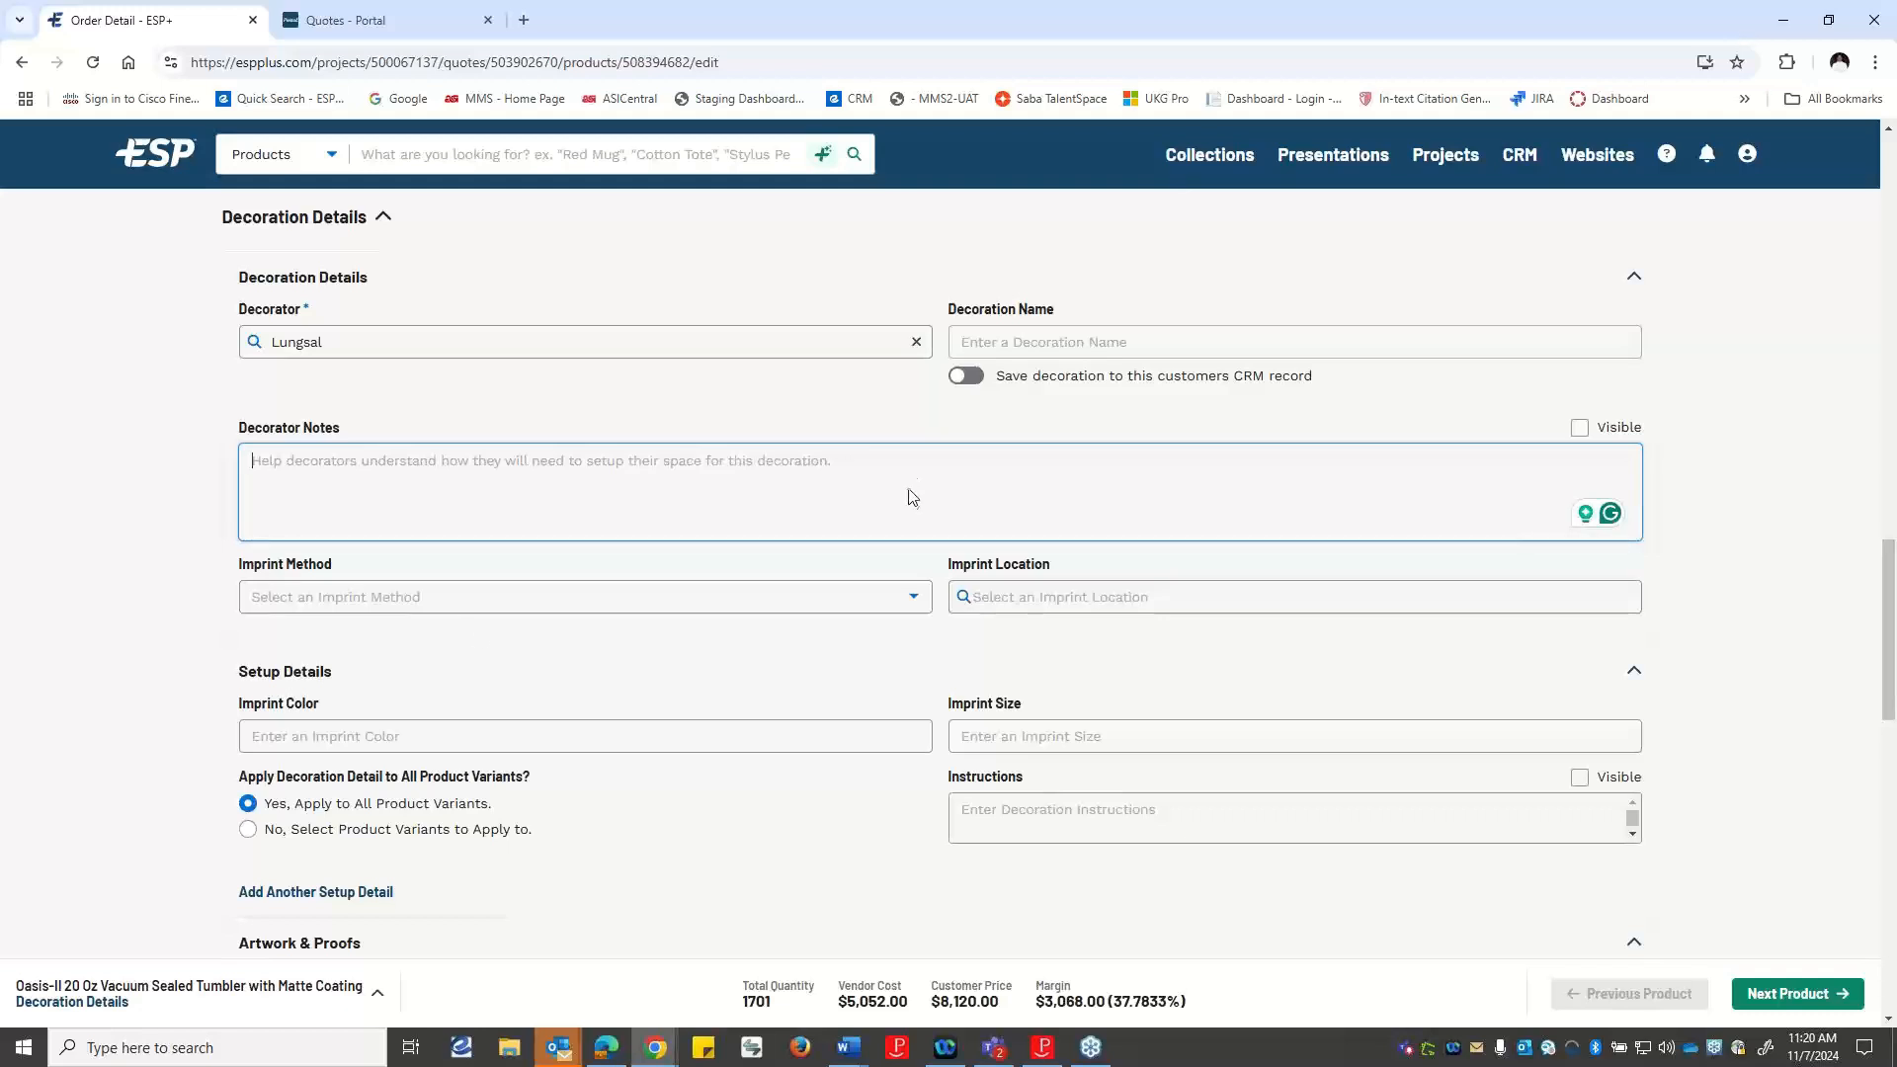
pyautogui.click(391, 600)
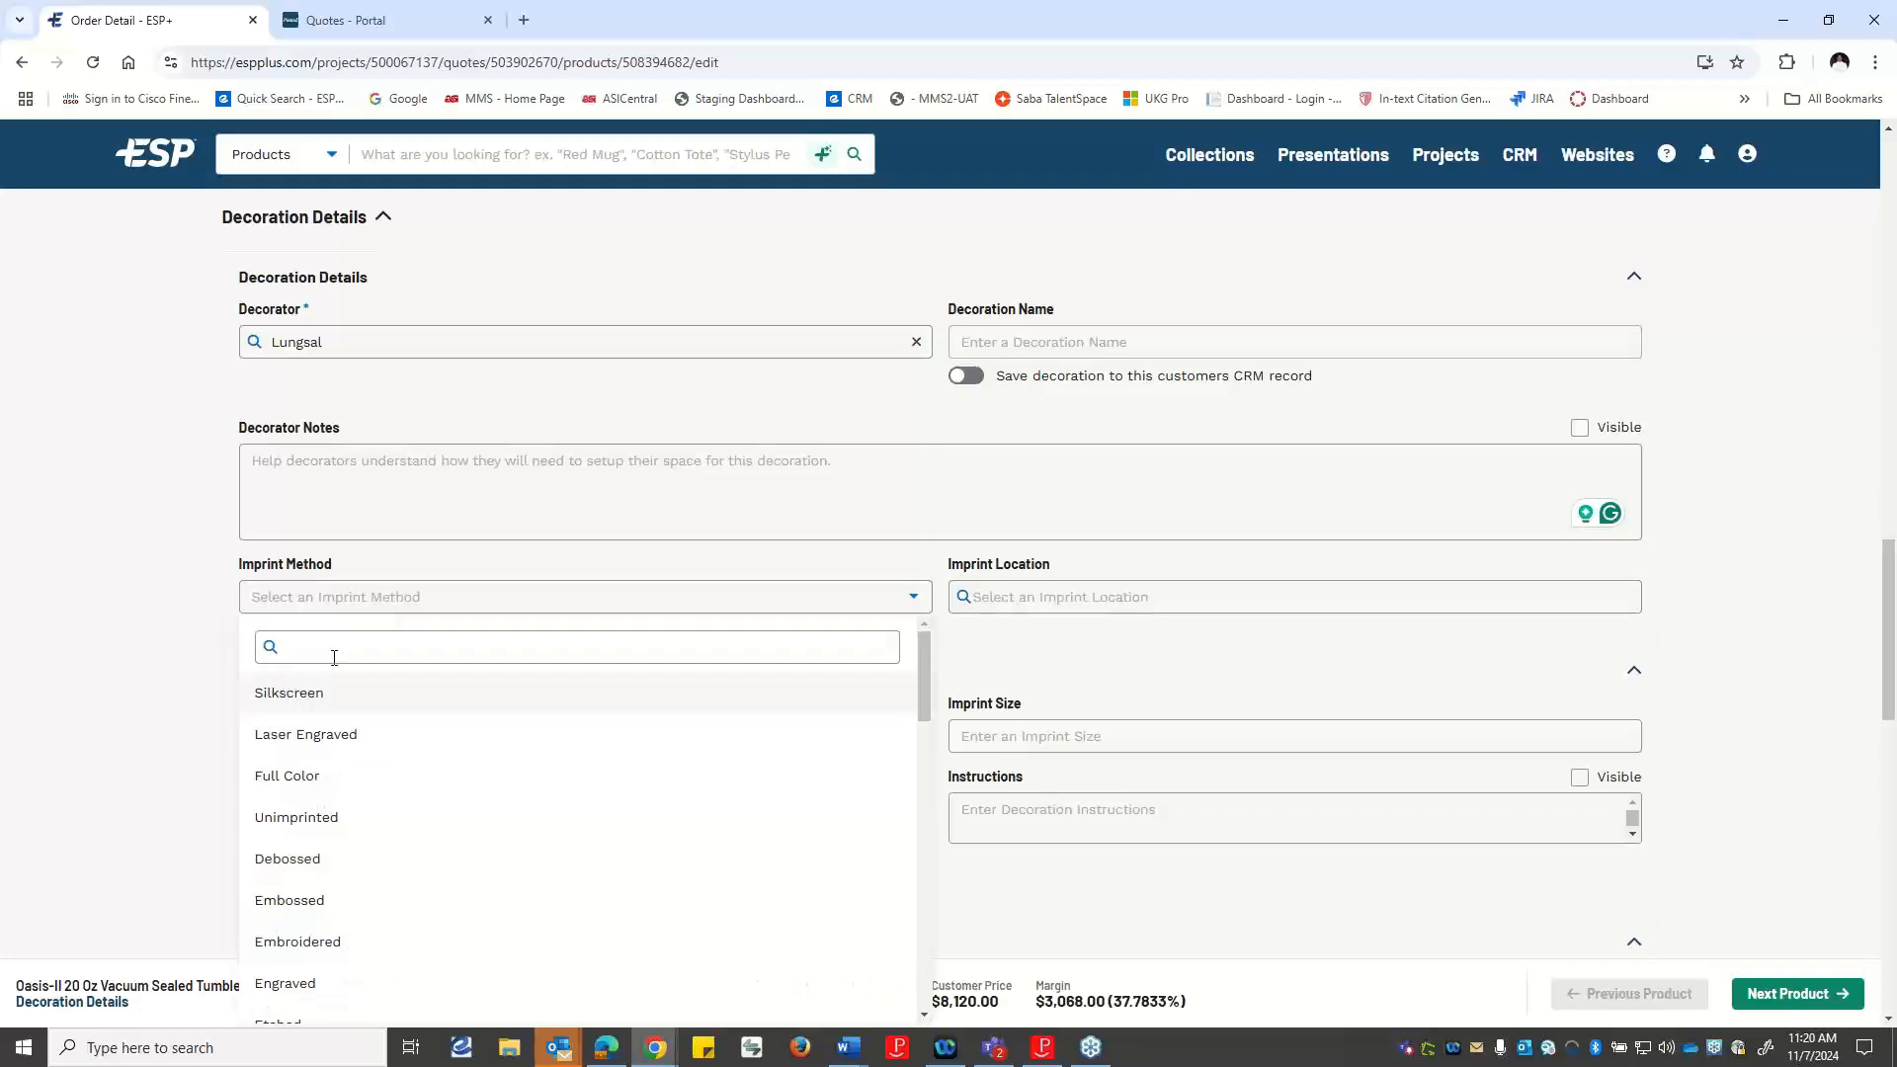
pyautogui.click(286, 775)
pyautogui.click(1025, 600)
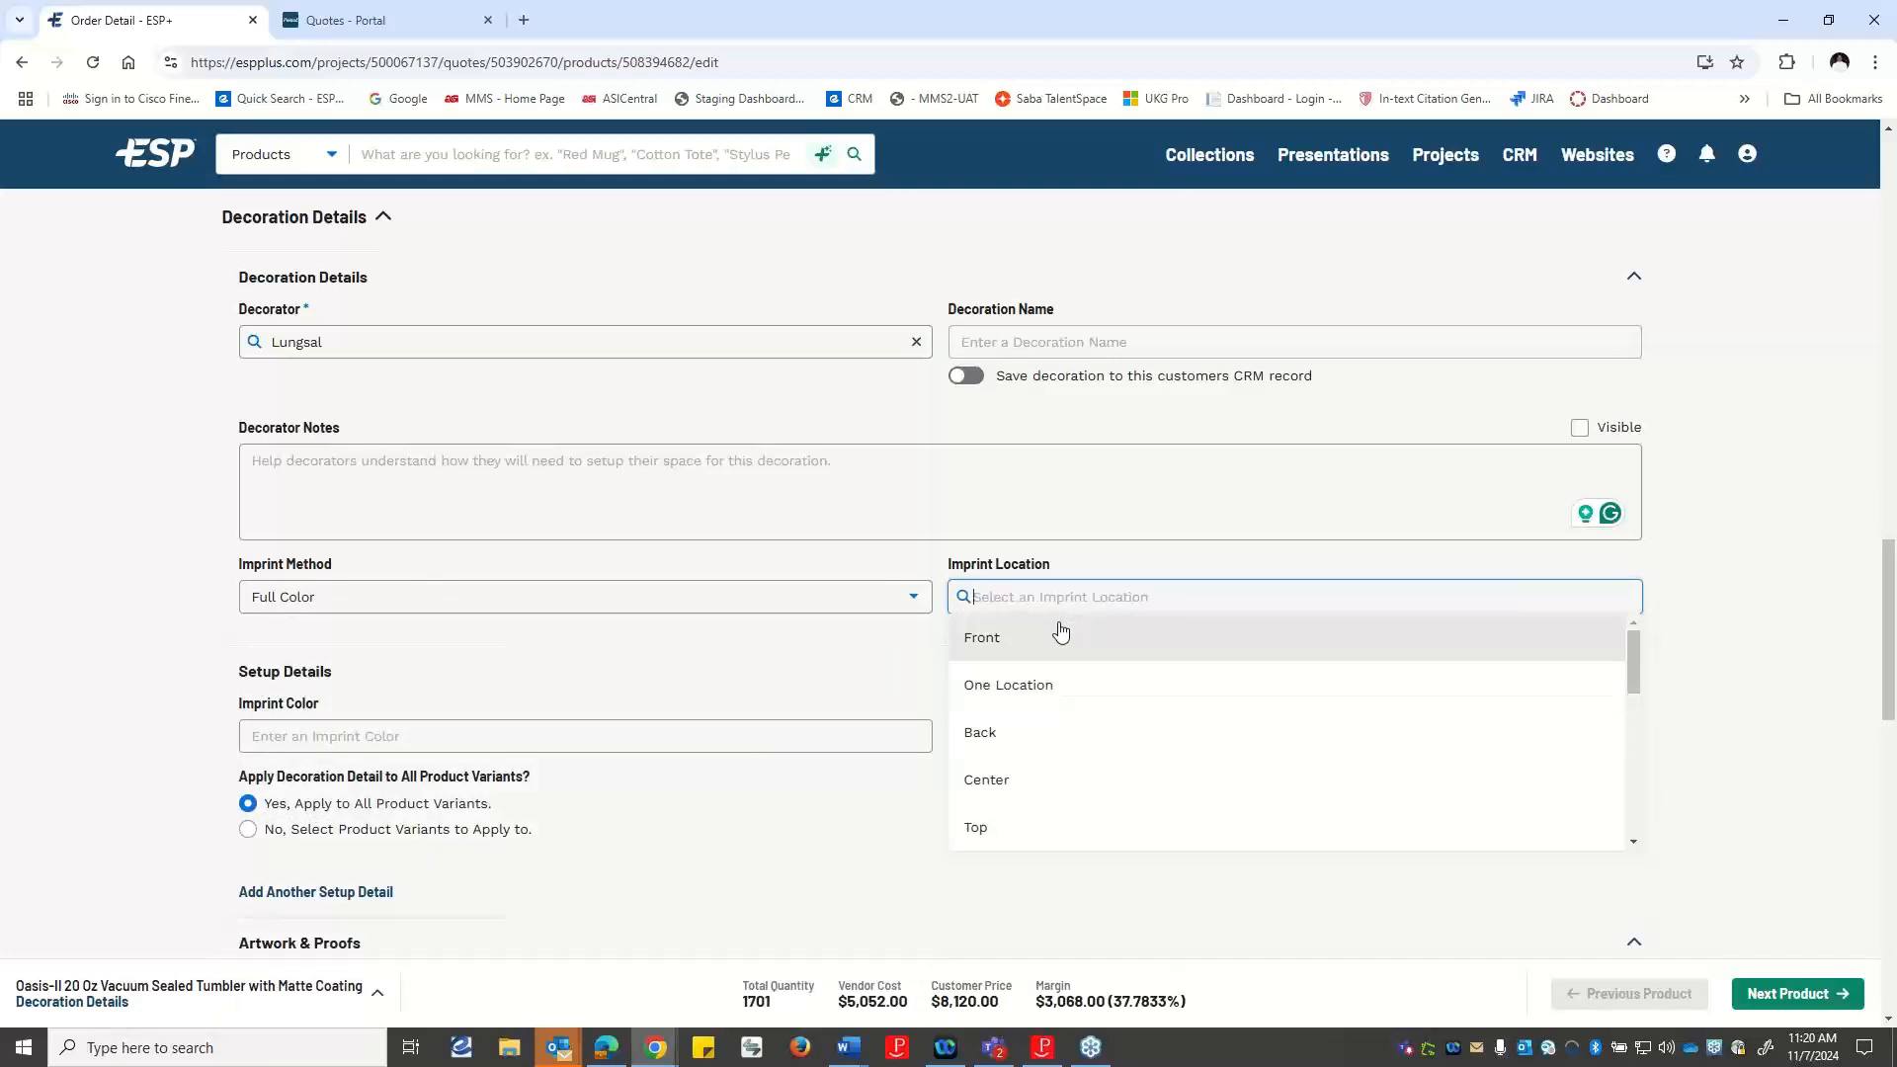
pyautogui.click(991, 643)
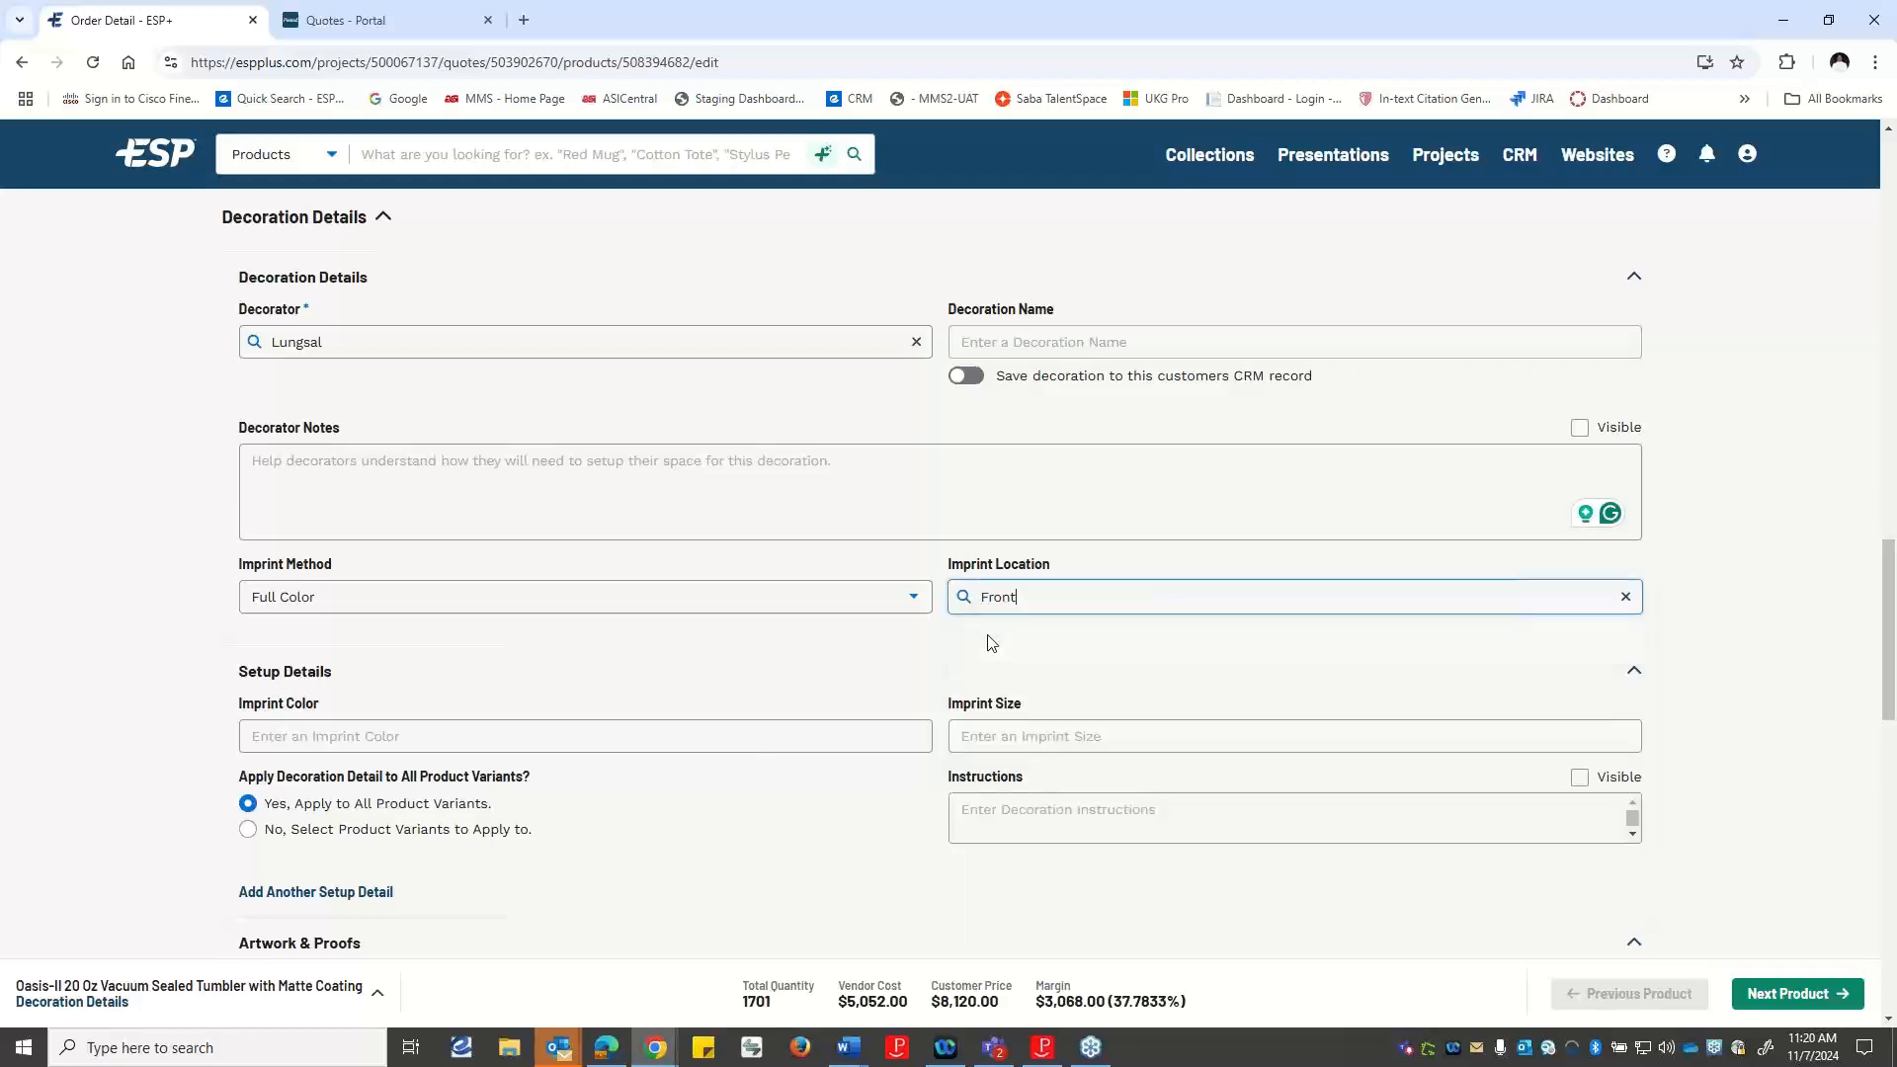
# Enter the decorator note "Can you add the imprint on both sides?" for the tumbler's decoration.
pyautogui.click(377, 499)
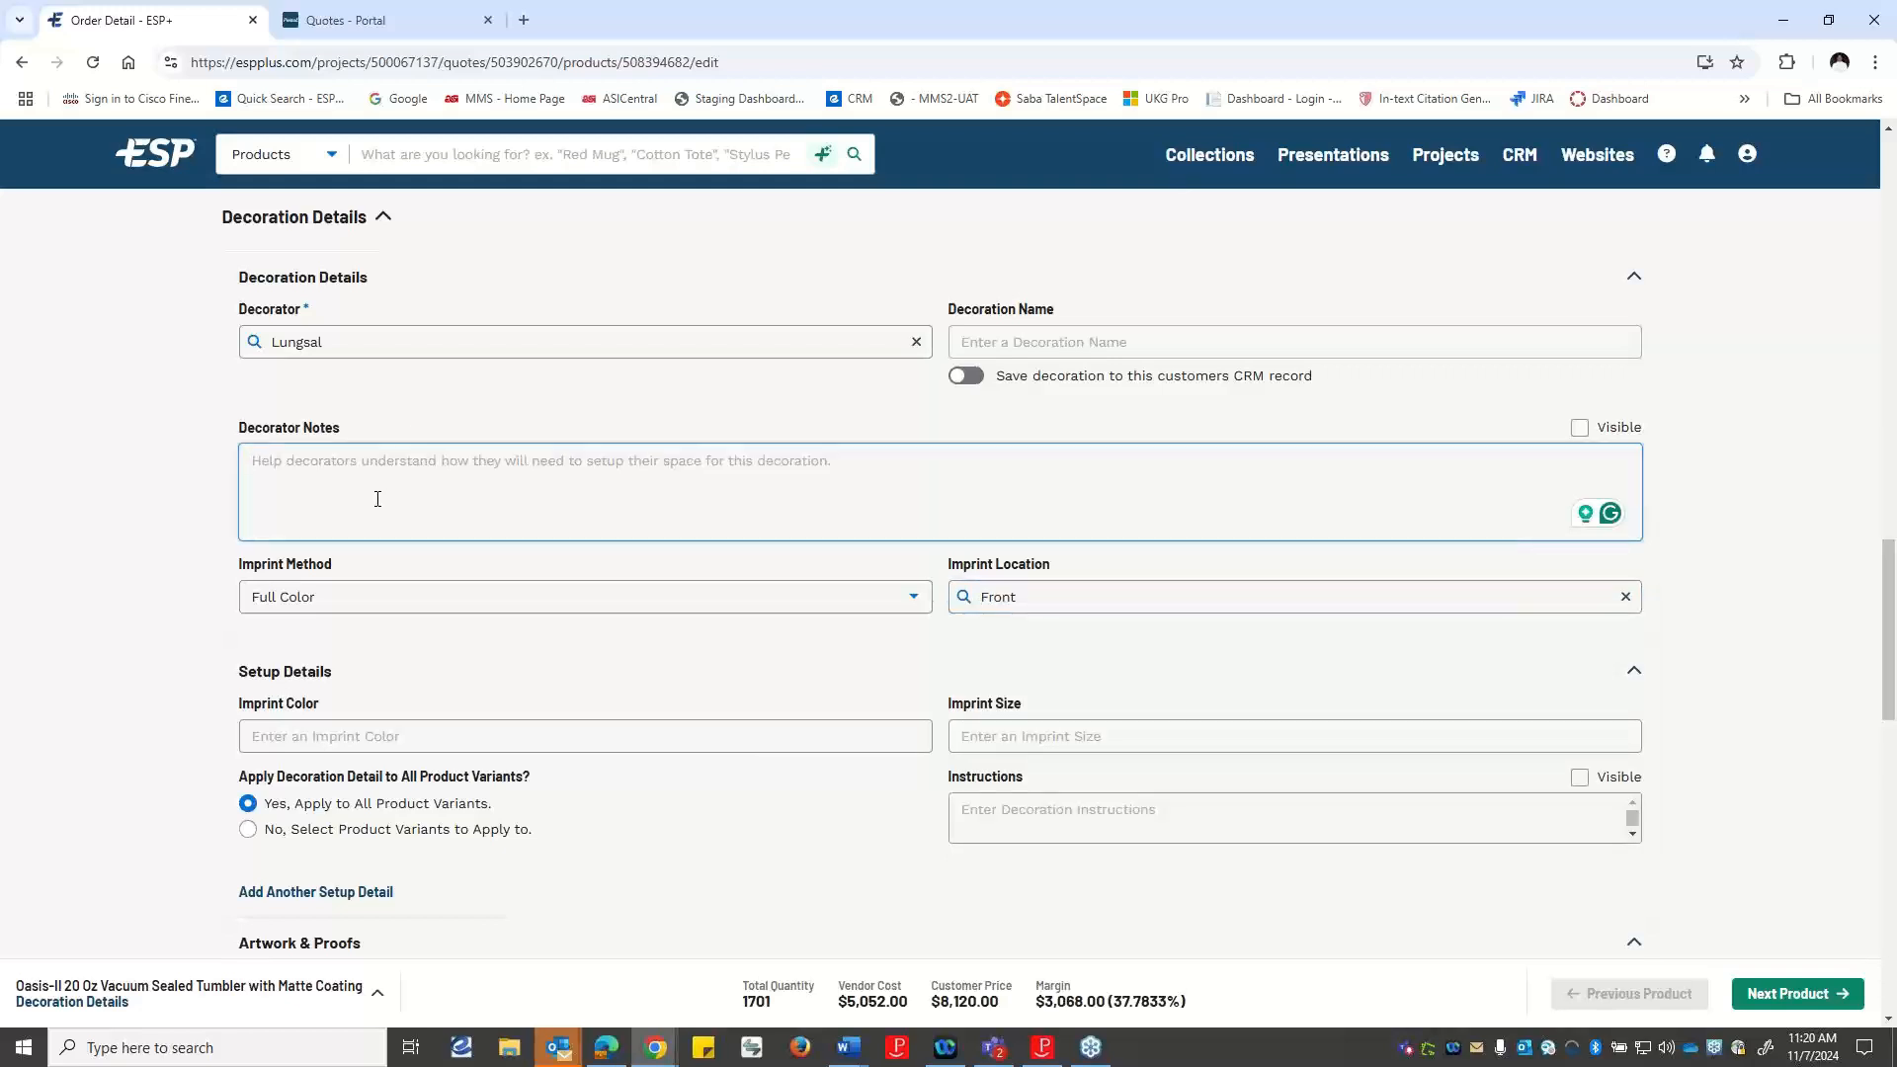
pyautogui.write('can')
pyautogui.press('BackSpace')
pyautogui.press('BackSpace')
pyautogui.write('Cam ypo')
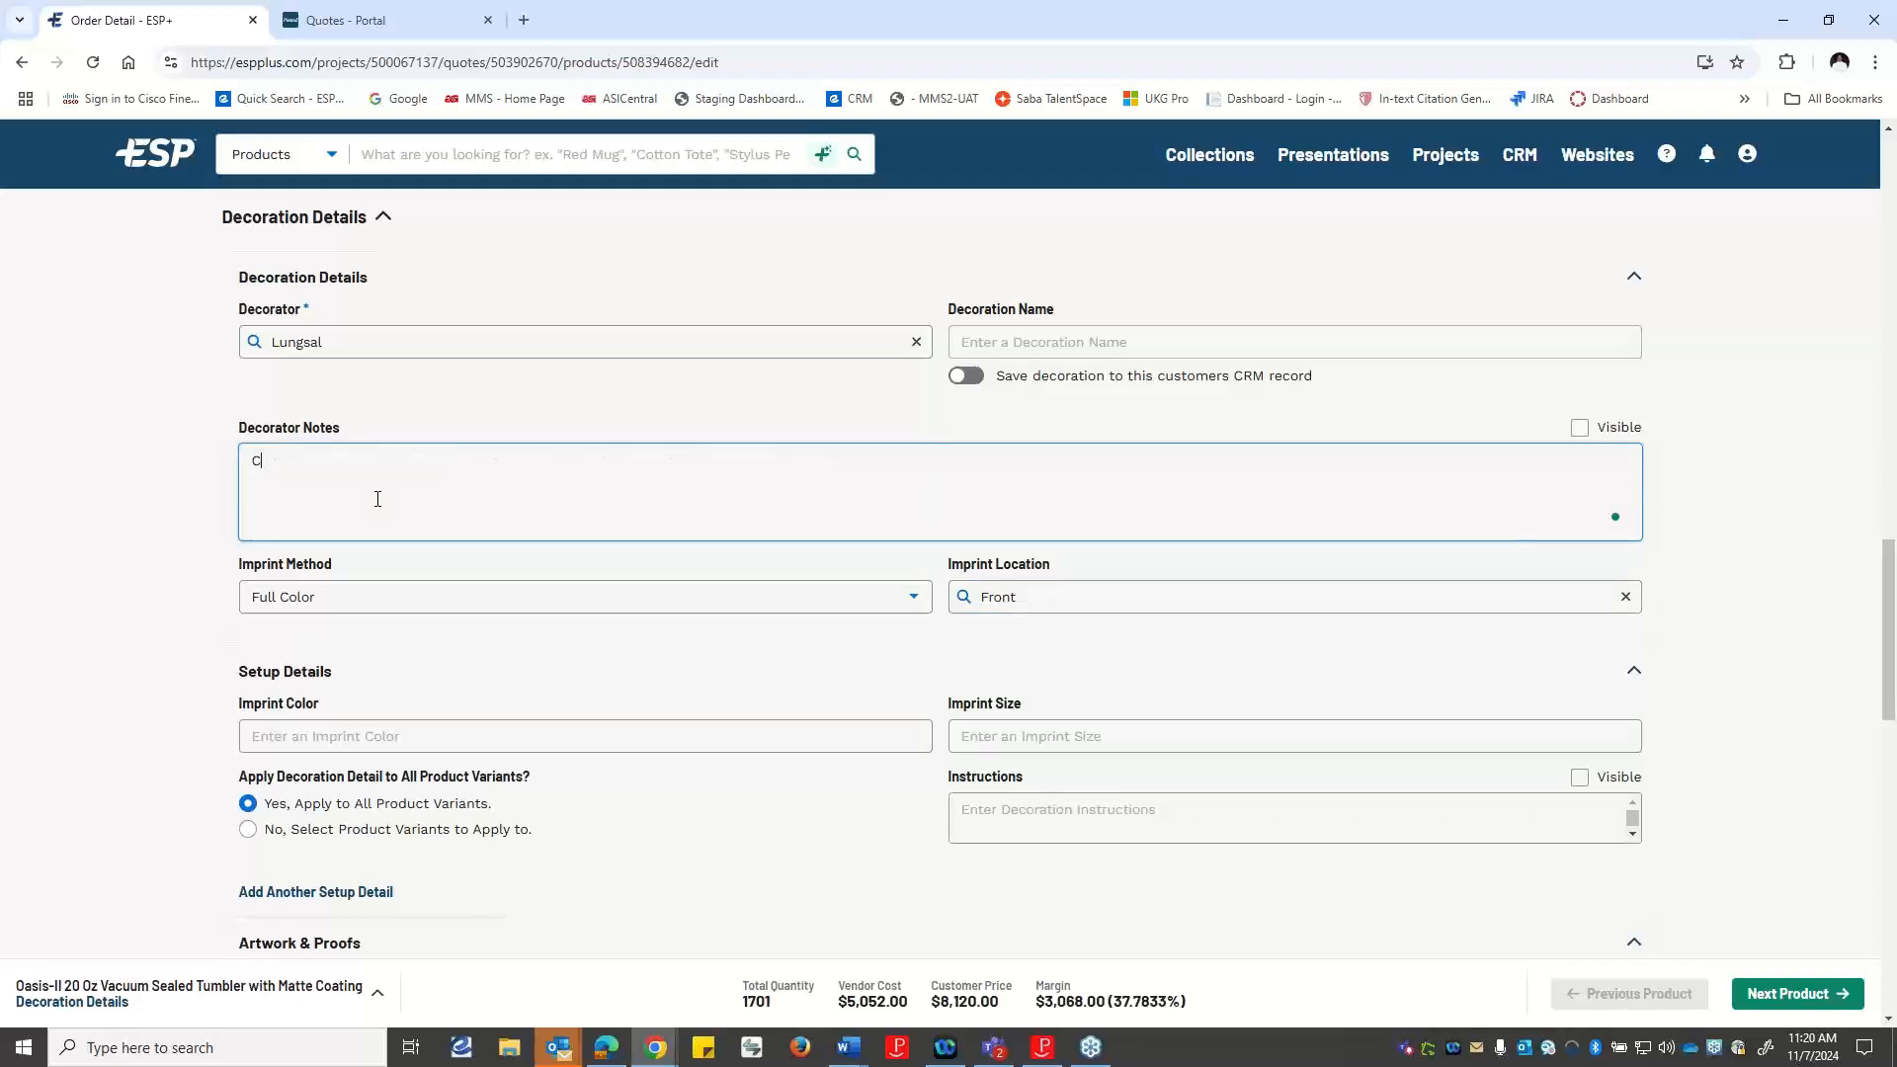
pyautogui.press('BackSpace')
pyautogui.press('BackSpace')
pyautogui.write('you add the imprint ontboth sides')
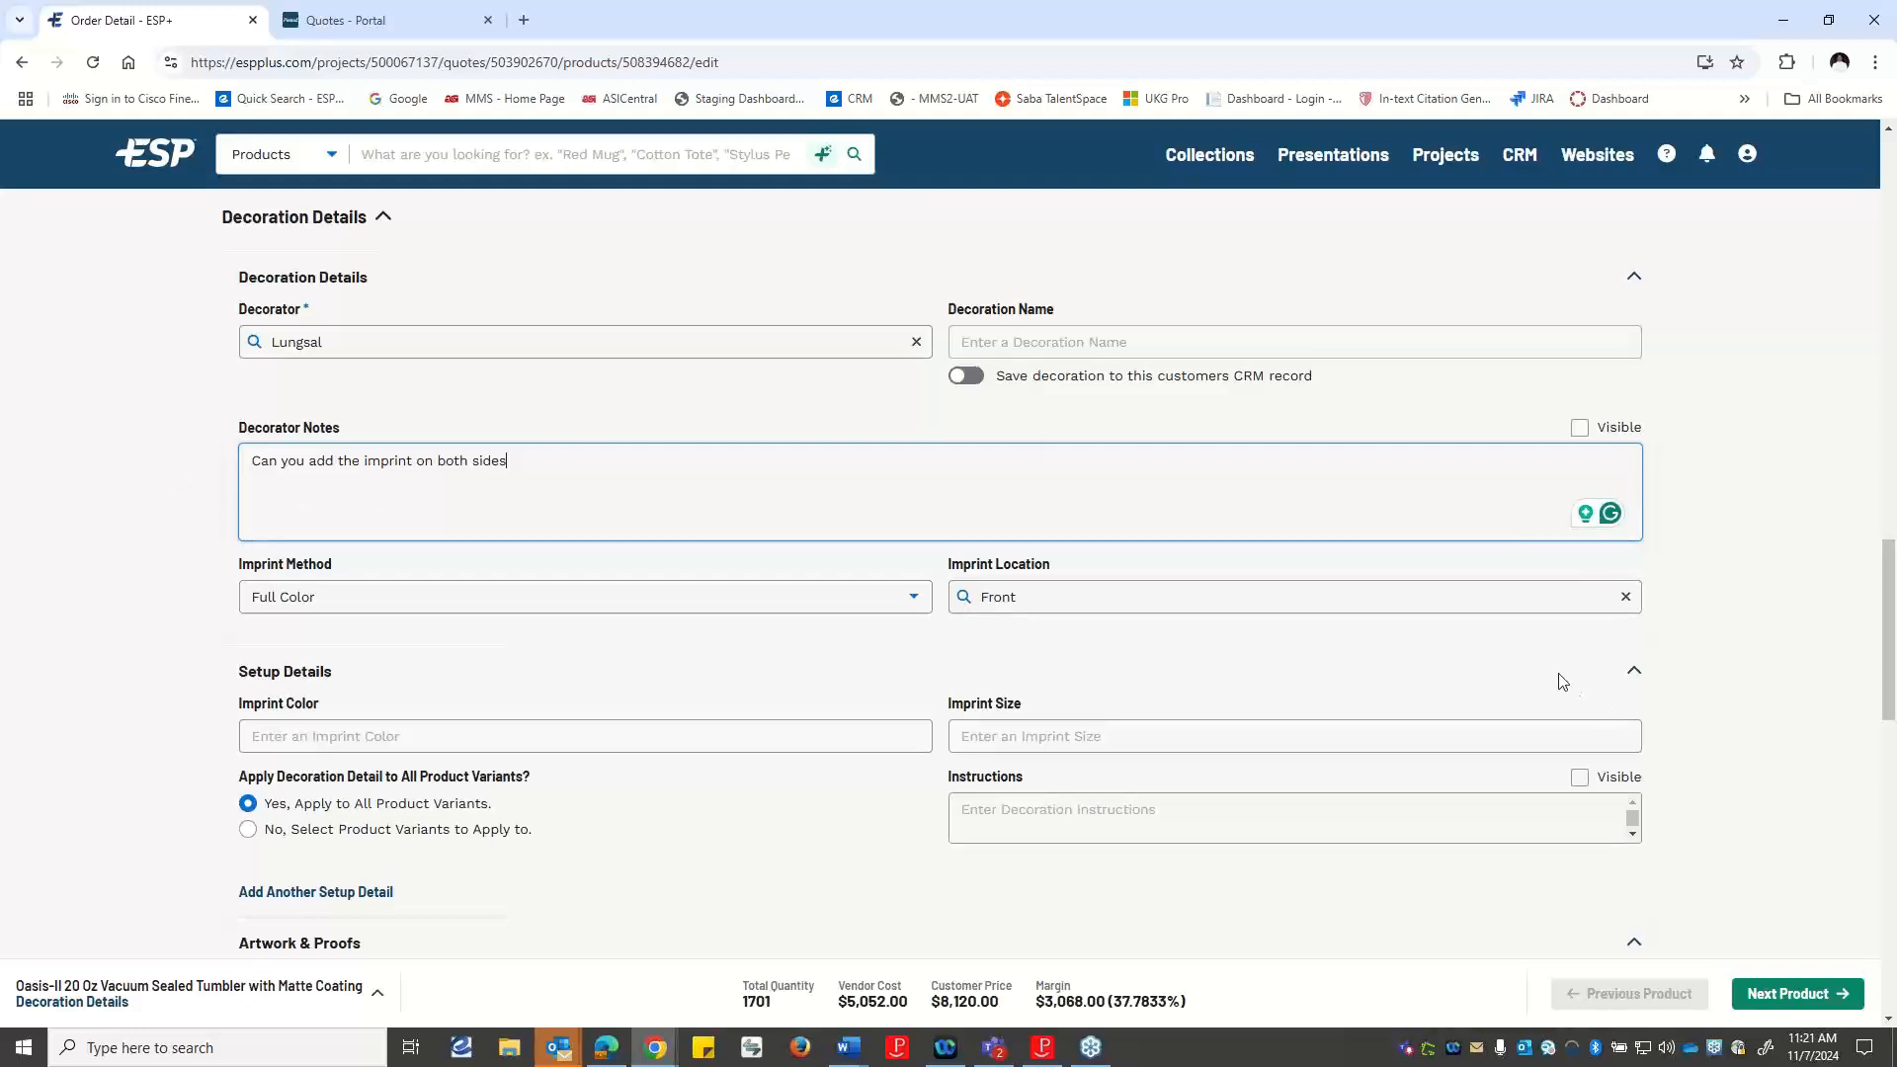
pyautogui.write('?')
# Check the available proof types without choosing one and save the tumbler's decoration.
pyautogui.scroll(-2, 775, 651)
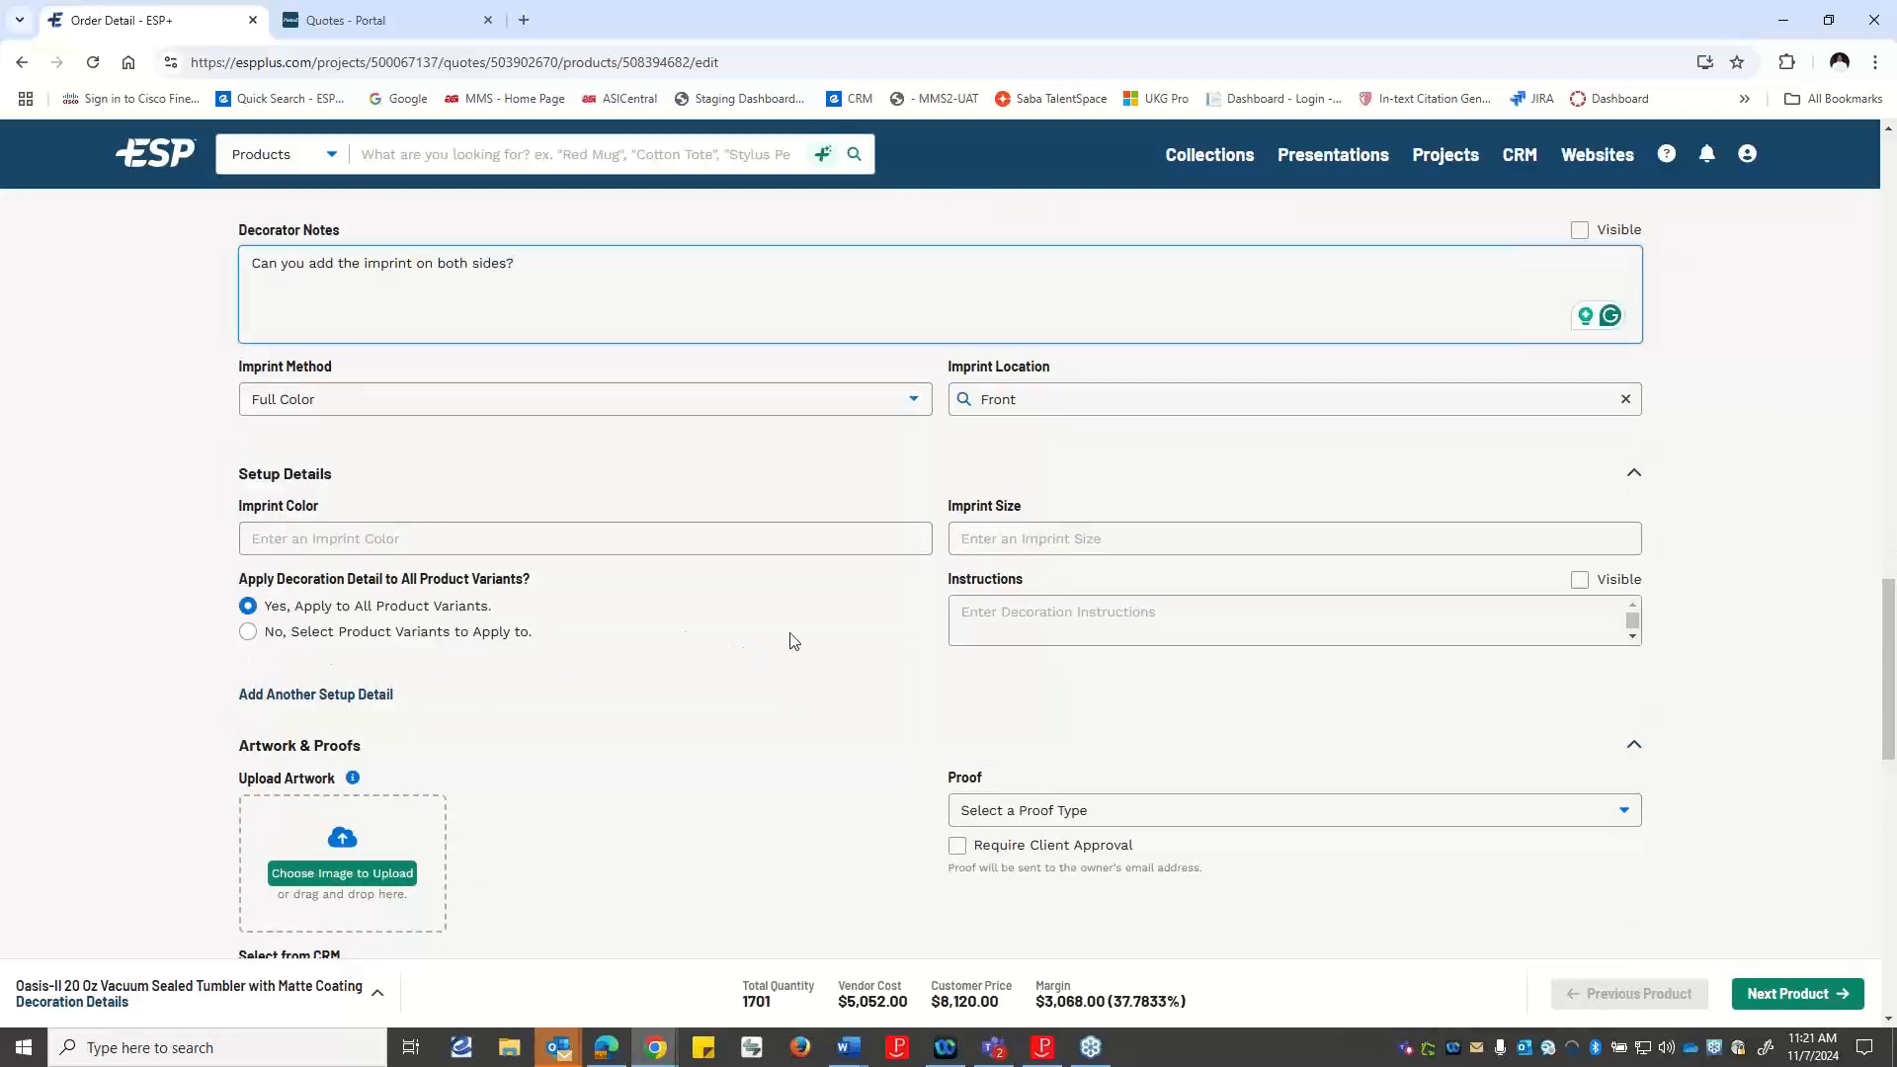
pyautogui.scroll(-1, 781, 634)
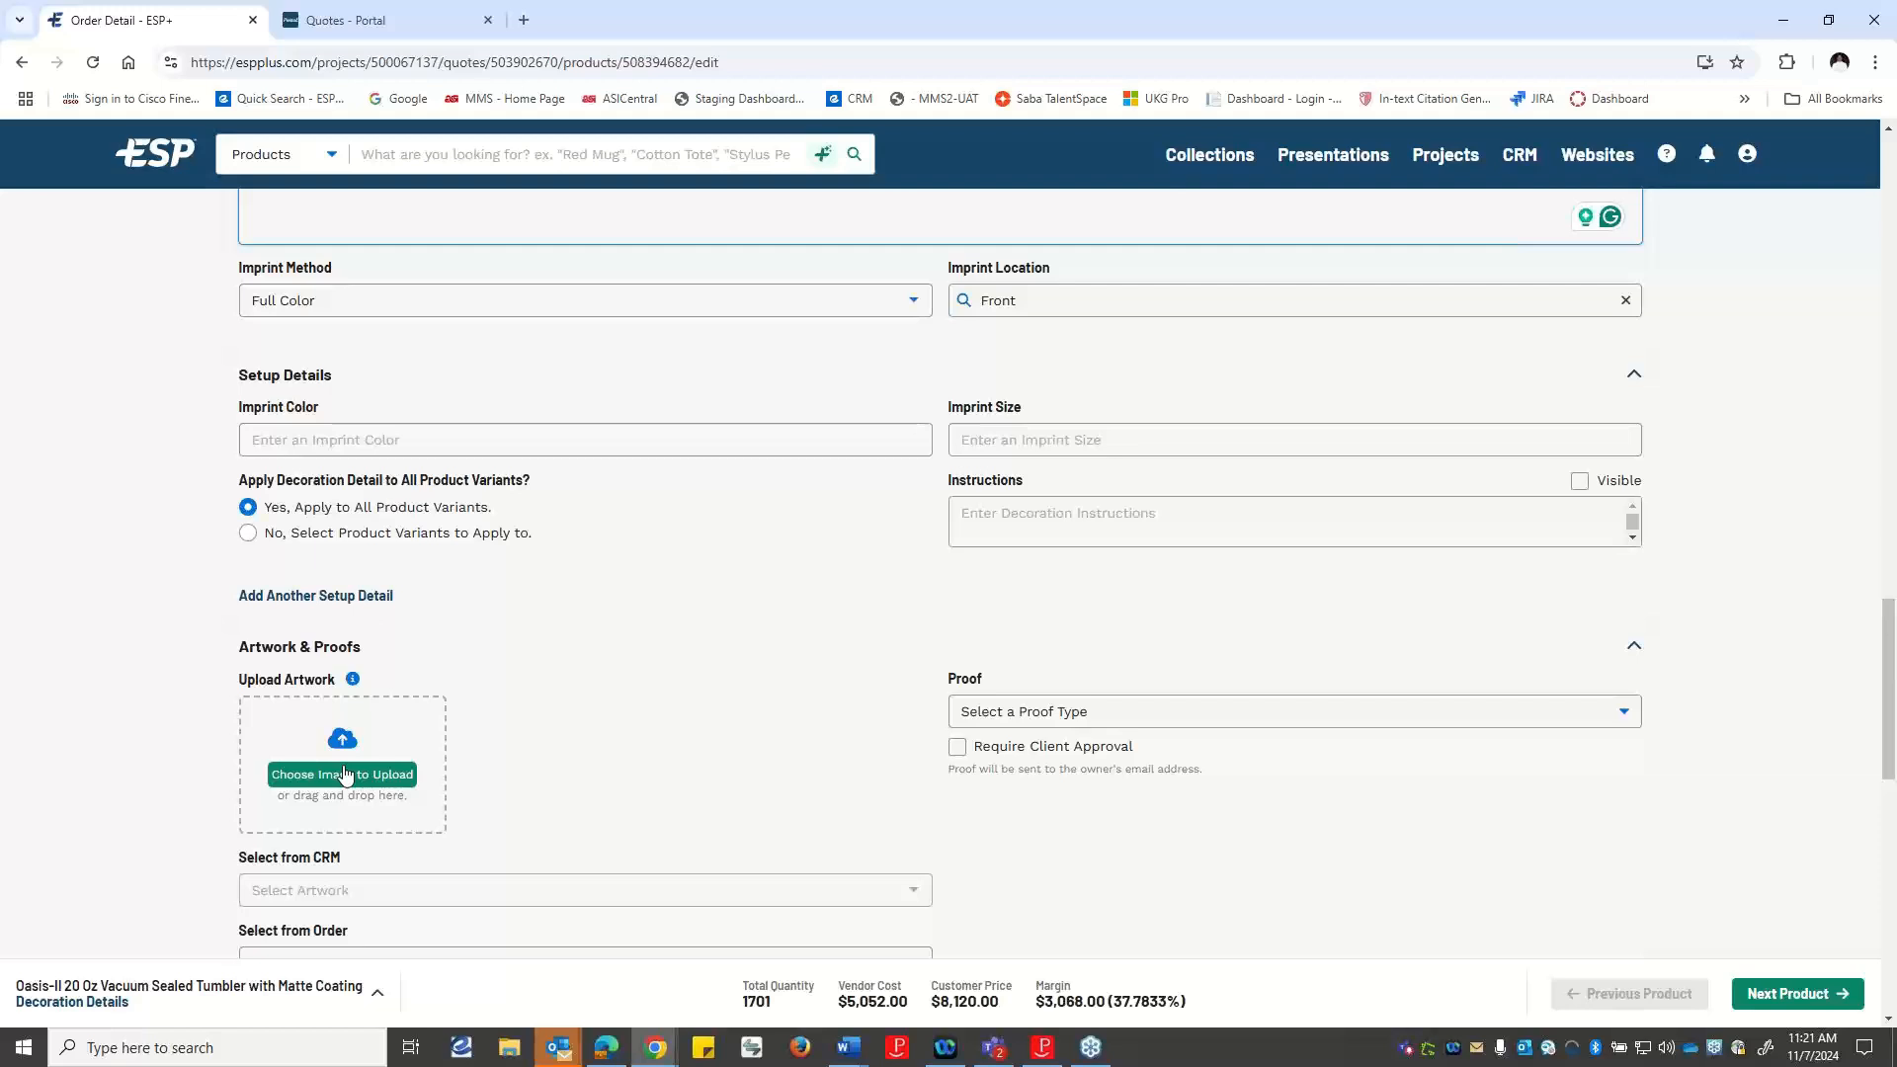
pyautogui.click(1206, 725)
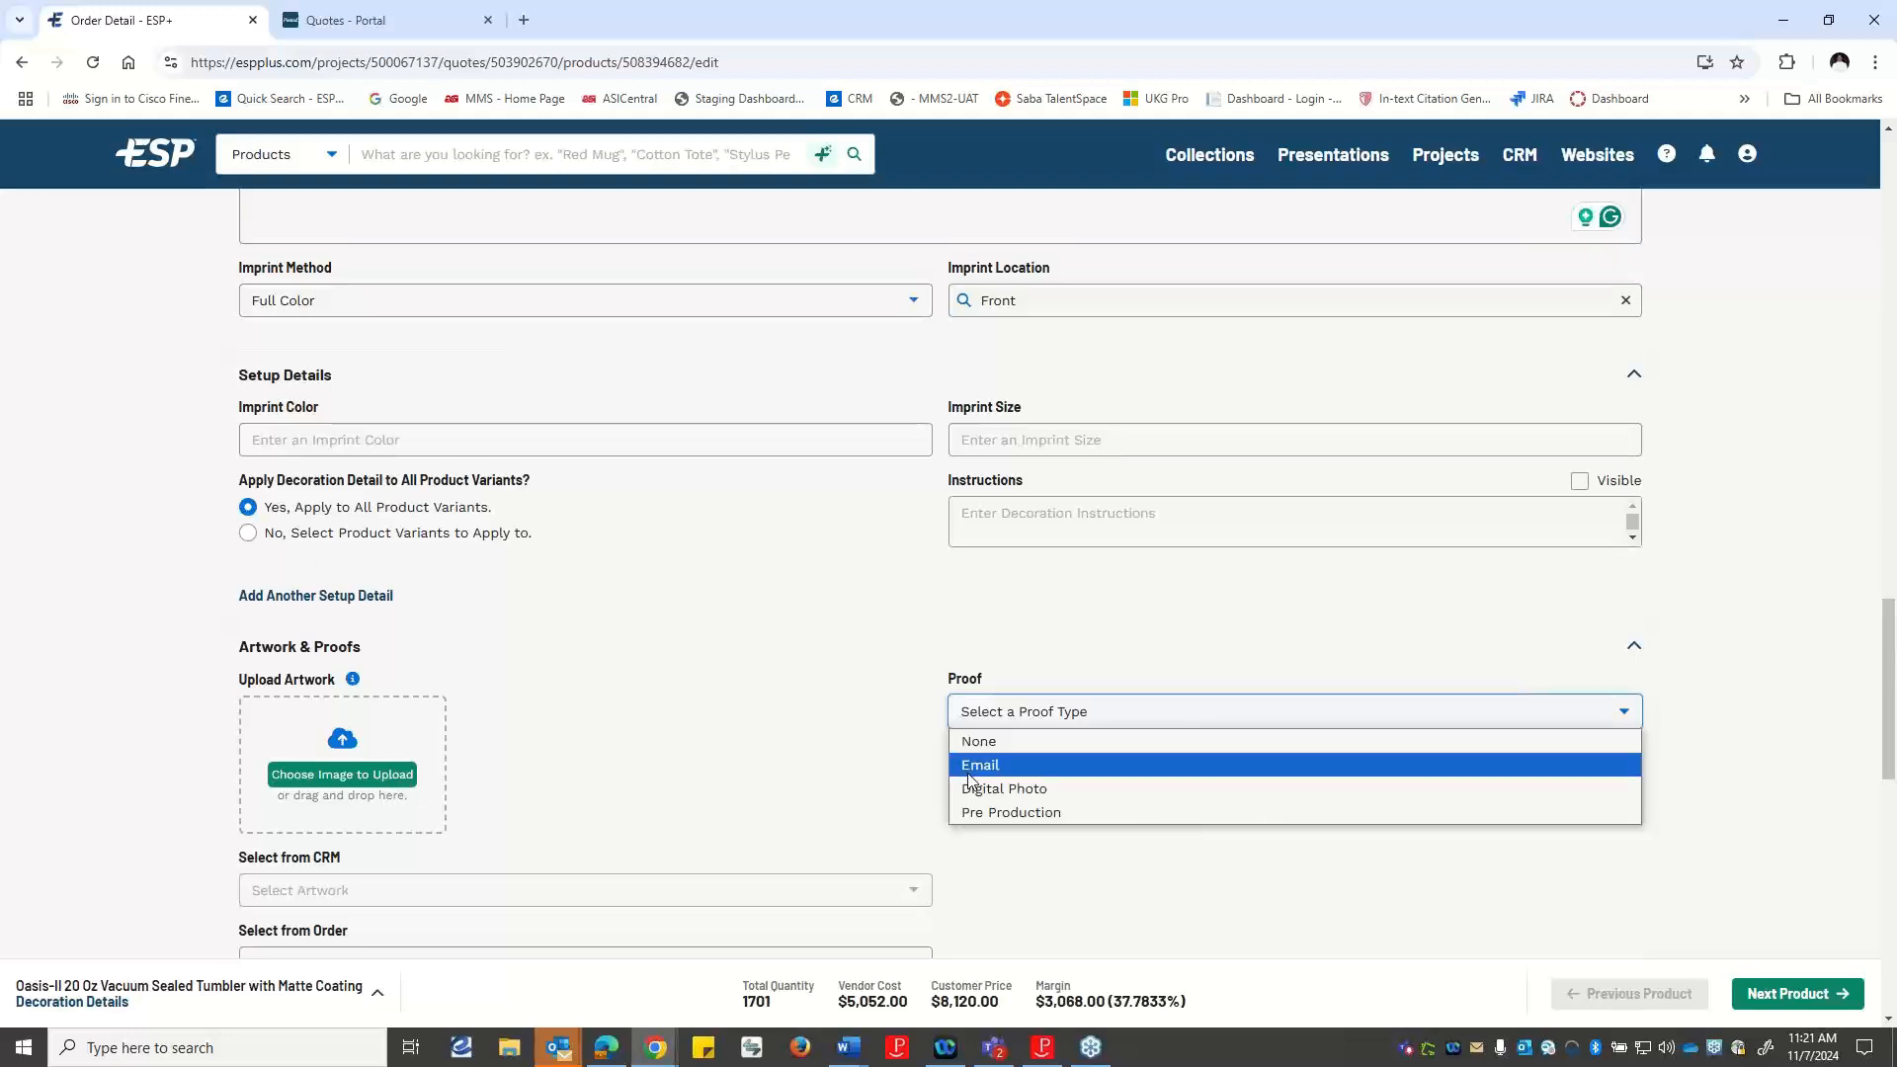
pyautogui.click(736, 711)
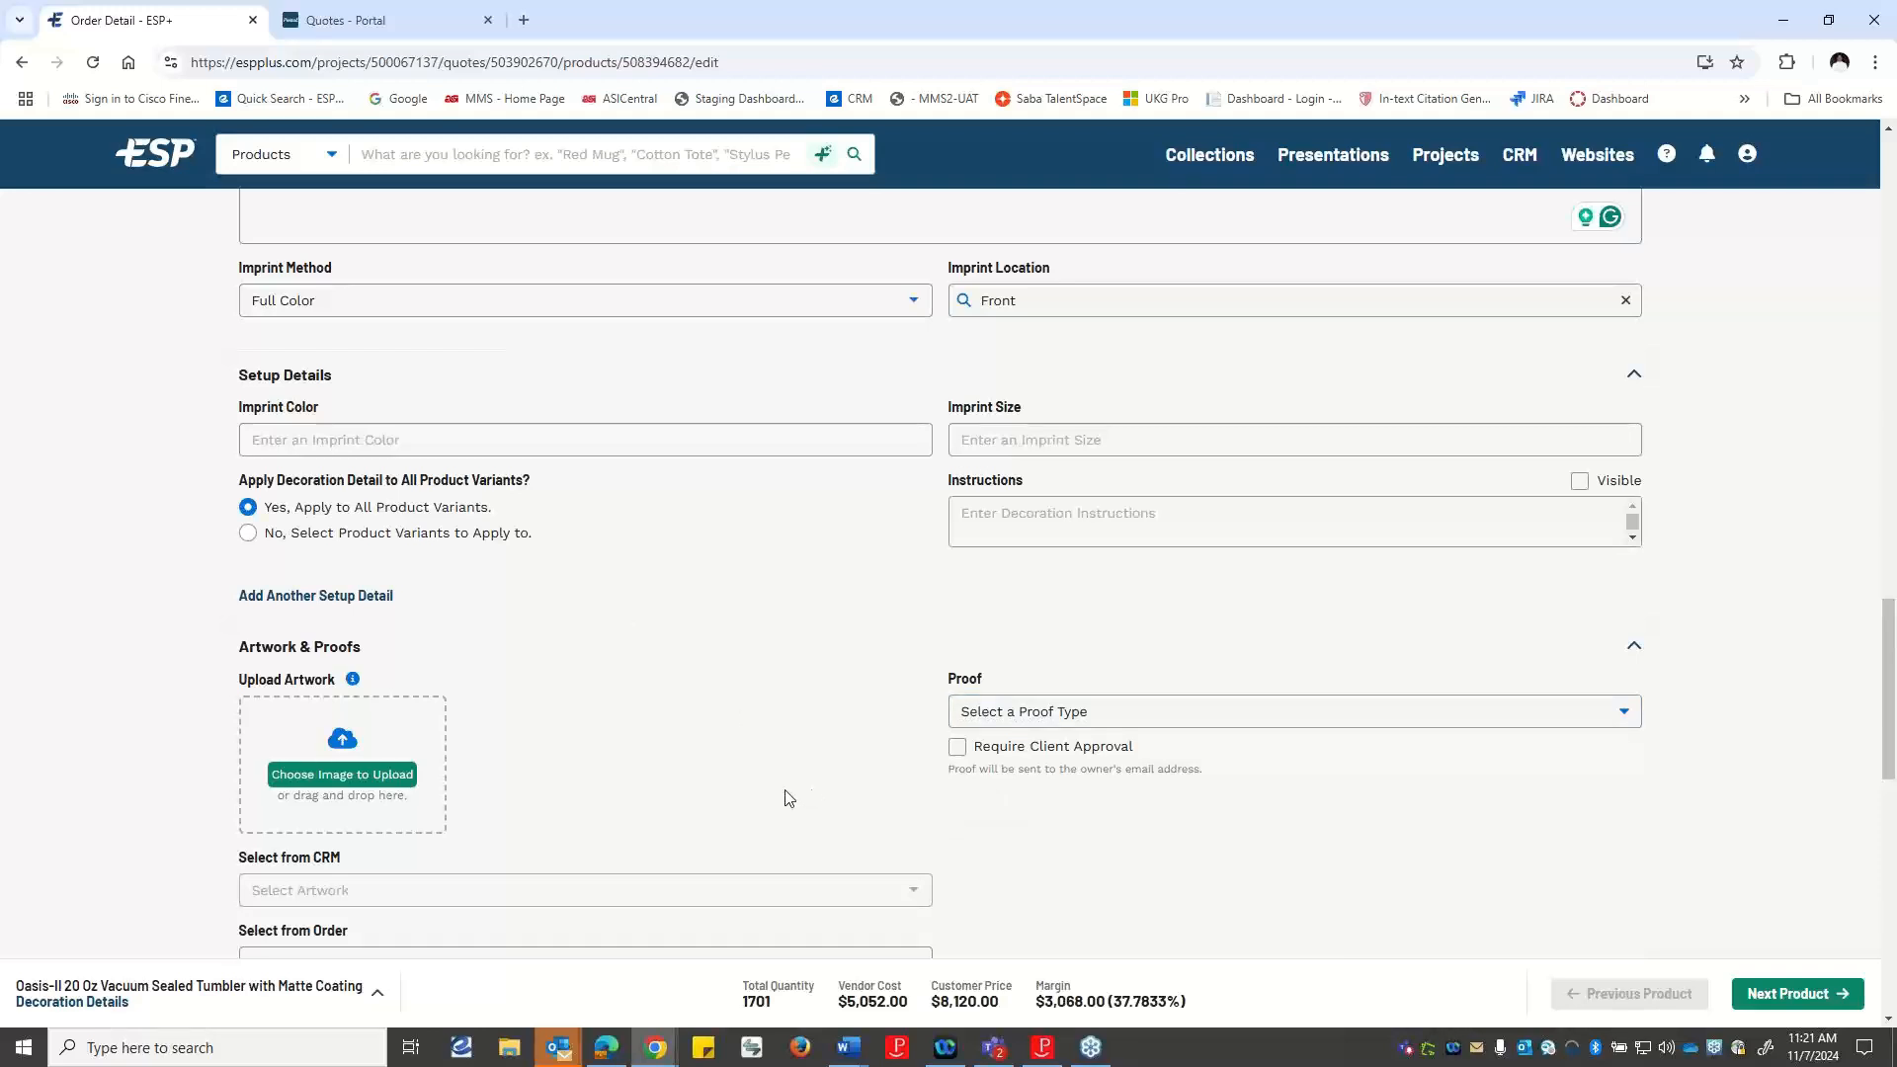
pyautogui.scroll(-3, 784, 799)
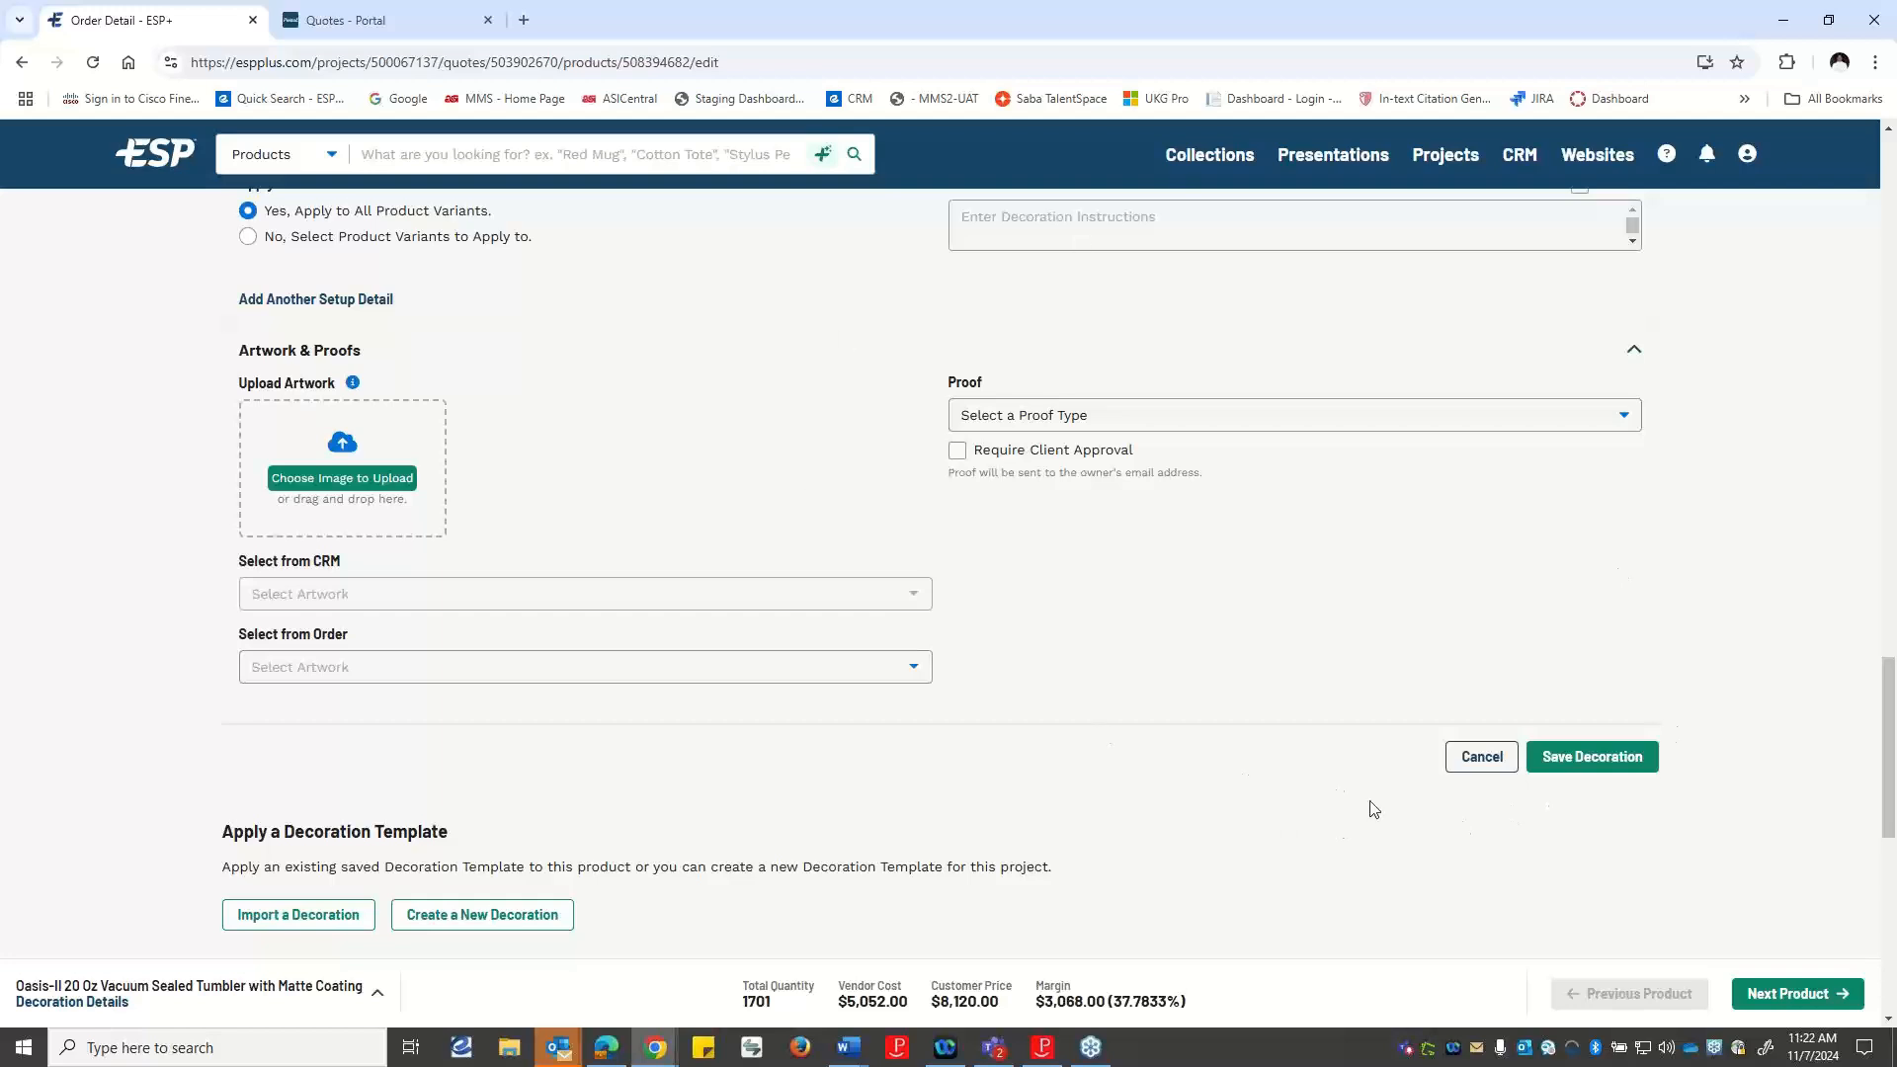
pyautogui.click(1579, 761)
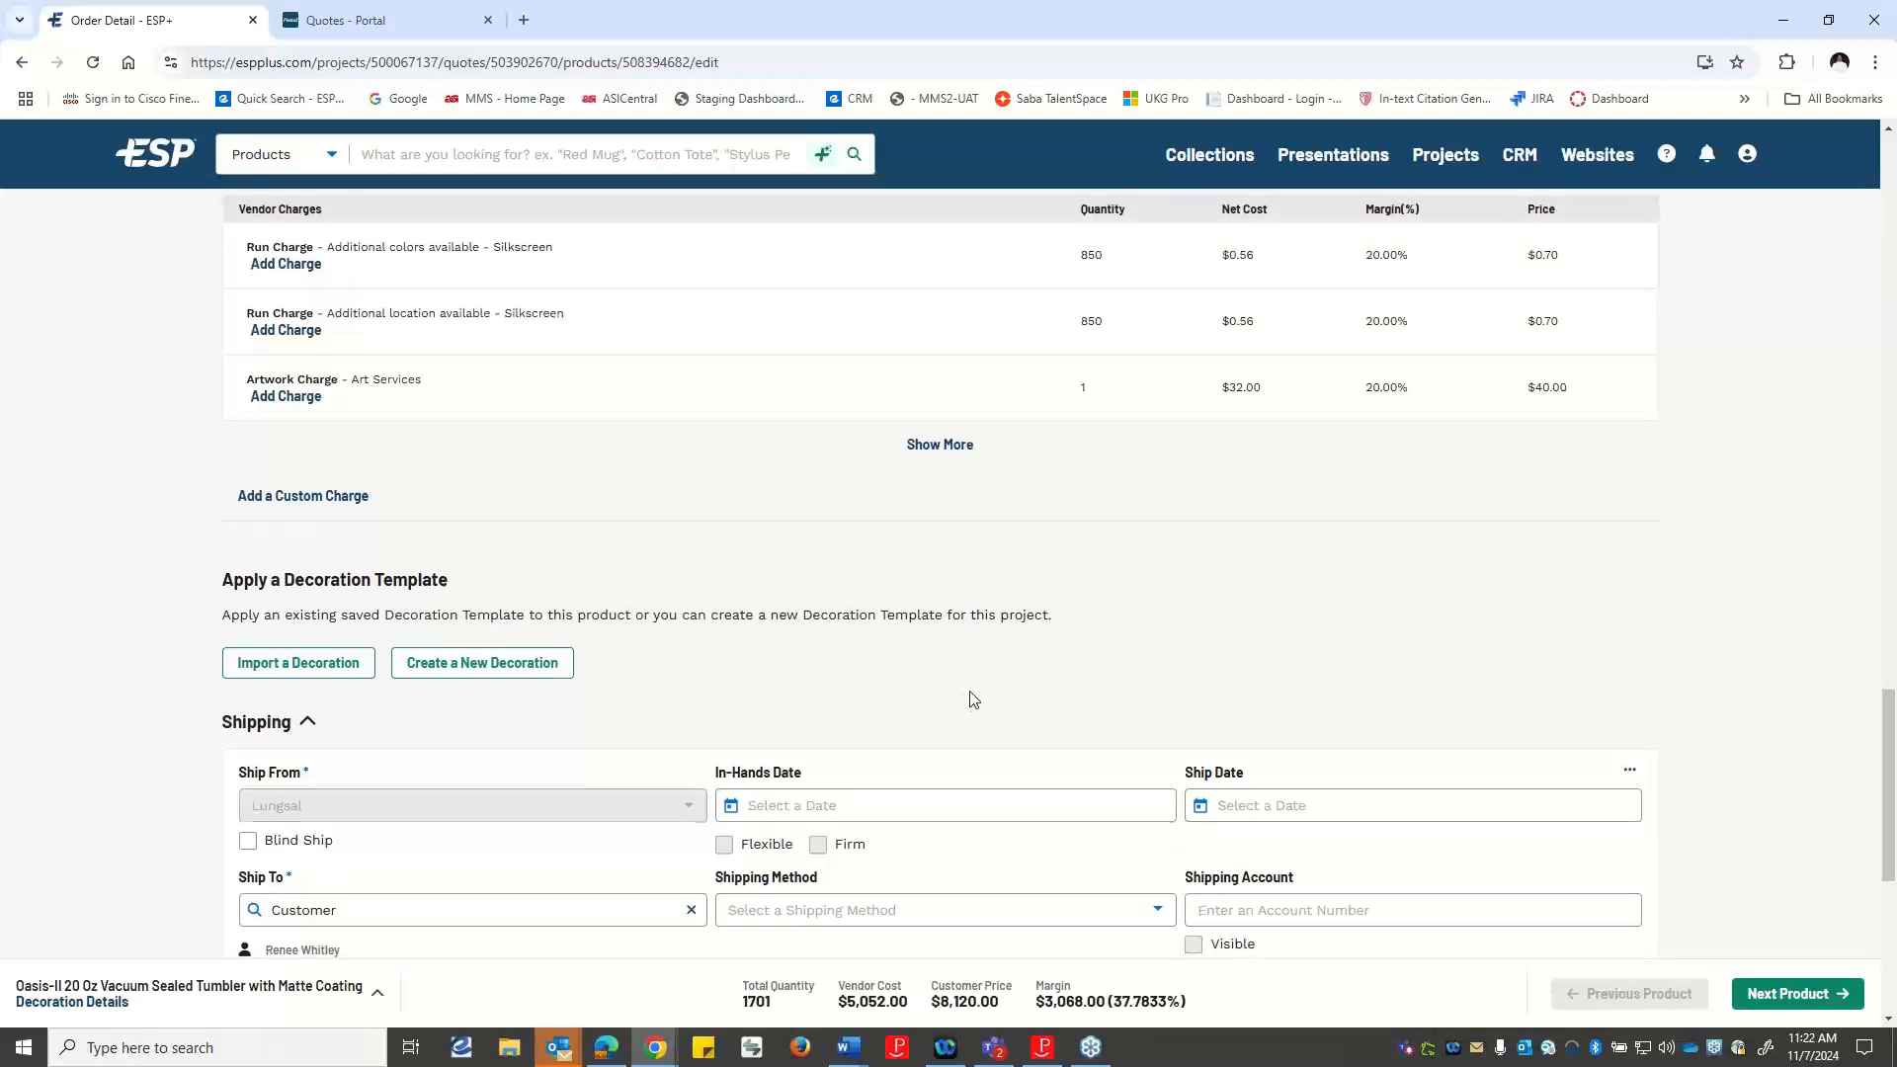
# Review the tumbler's shipping section, its saved decoration details and the suggested decoration charges.
pyautogui.scroll(-2, 974, 698)
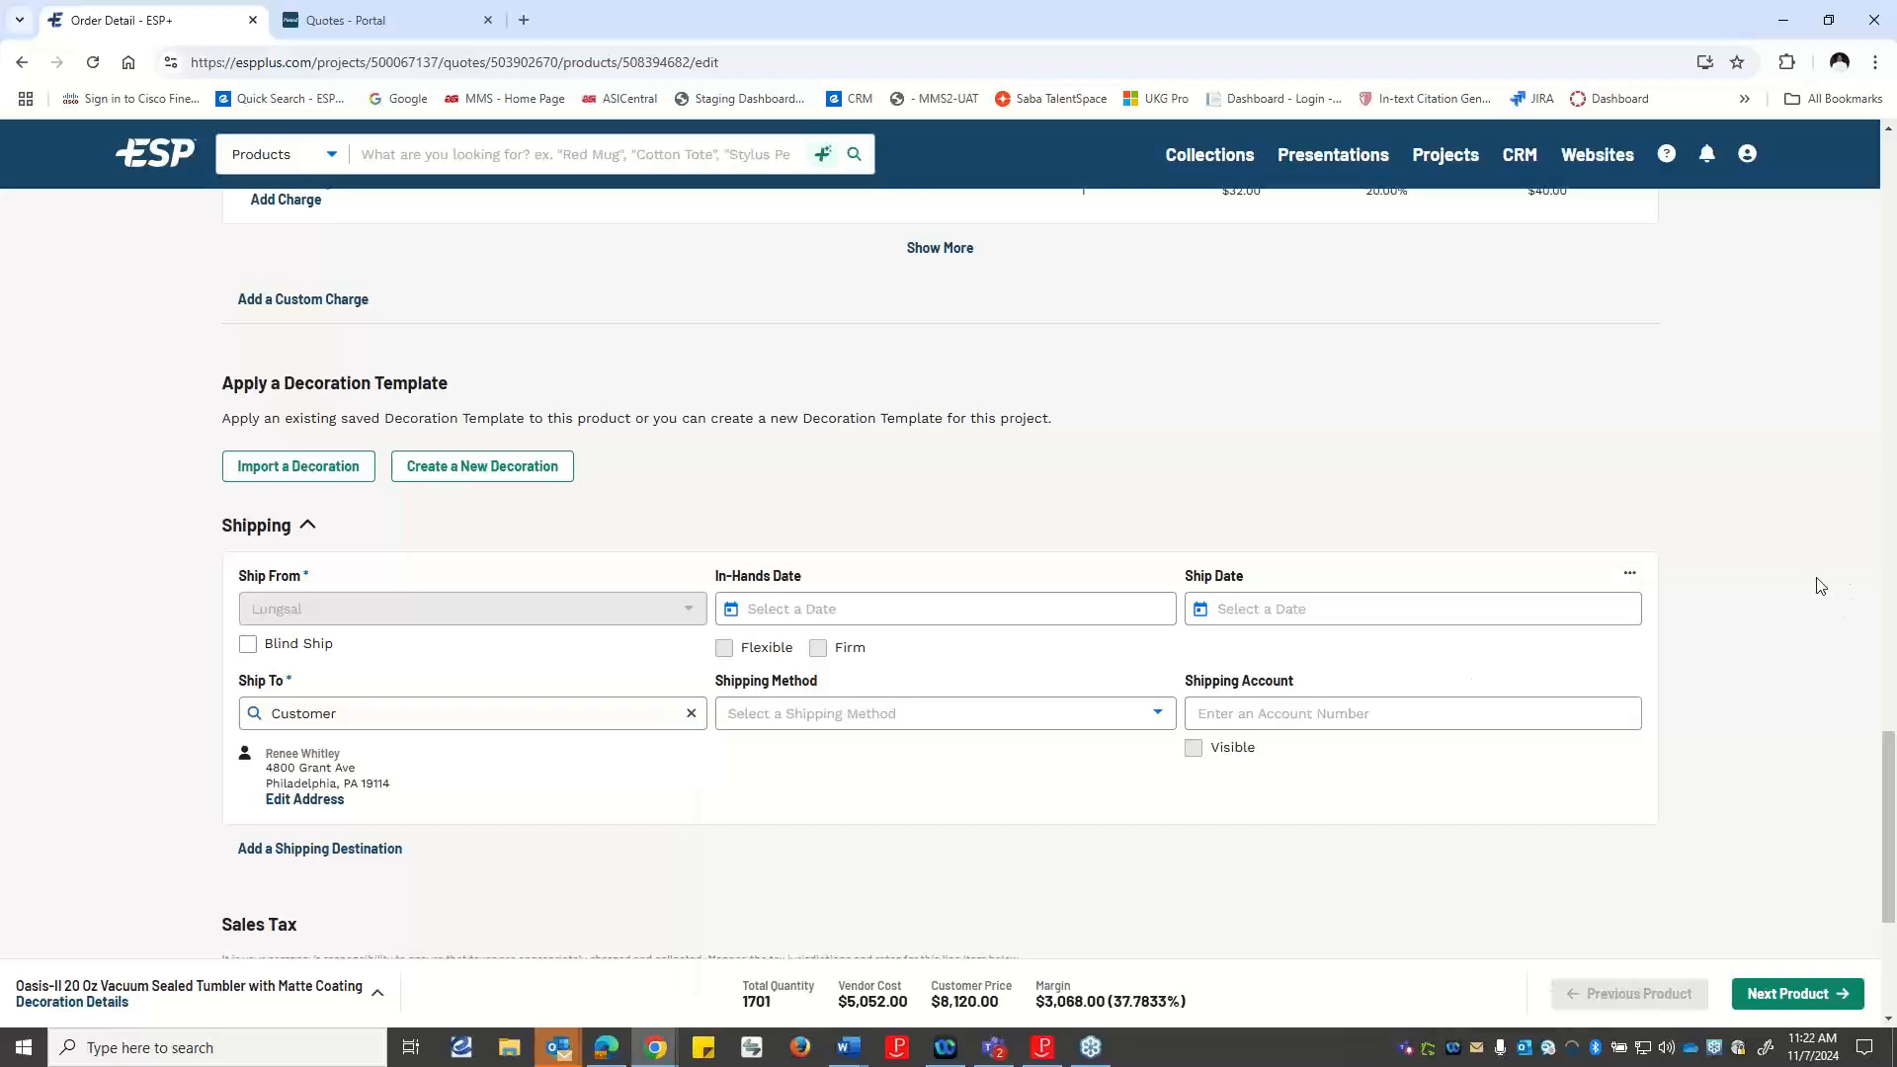
pyautogui.scroll(-2, 1820, 586)
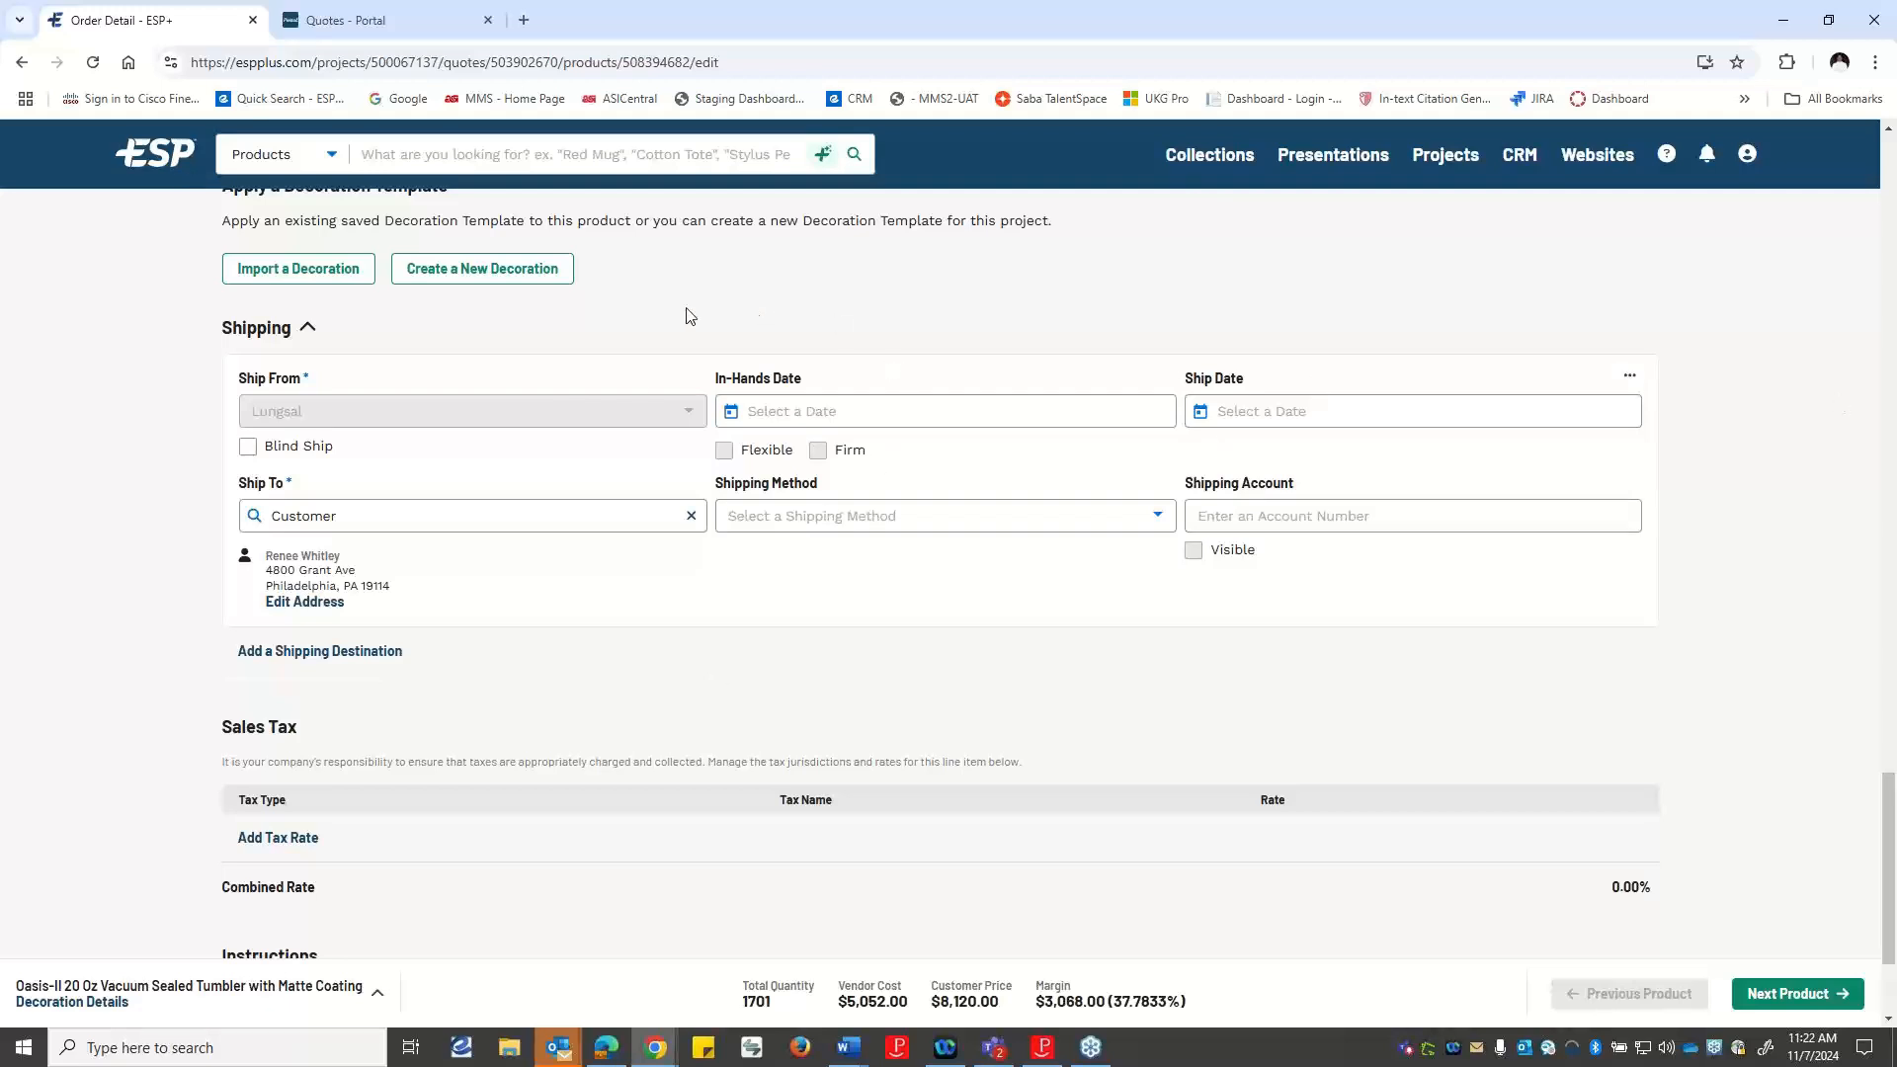
pyautogui.scroll(5, 620, 383)
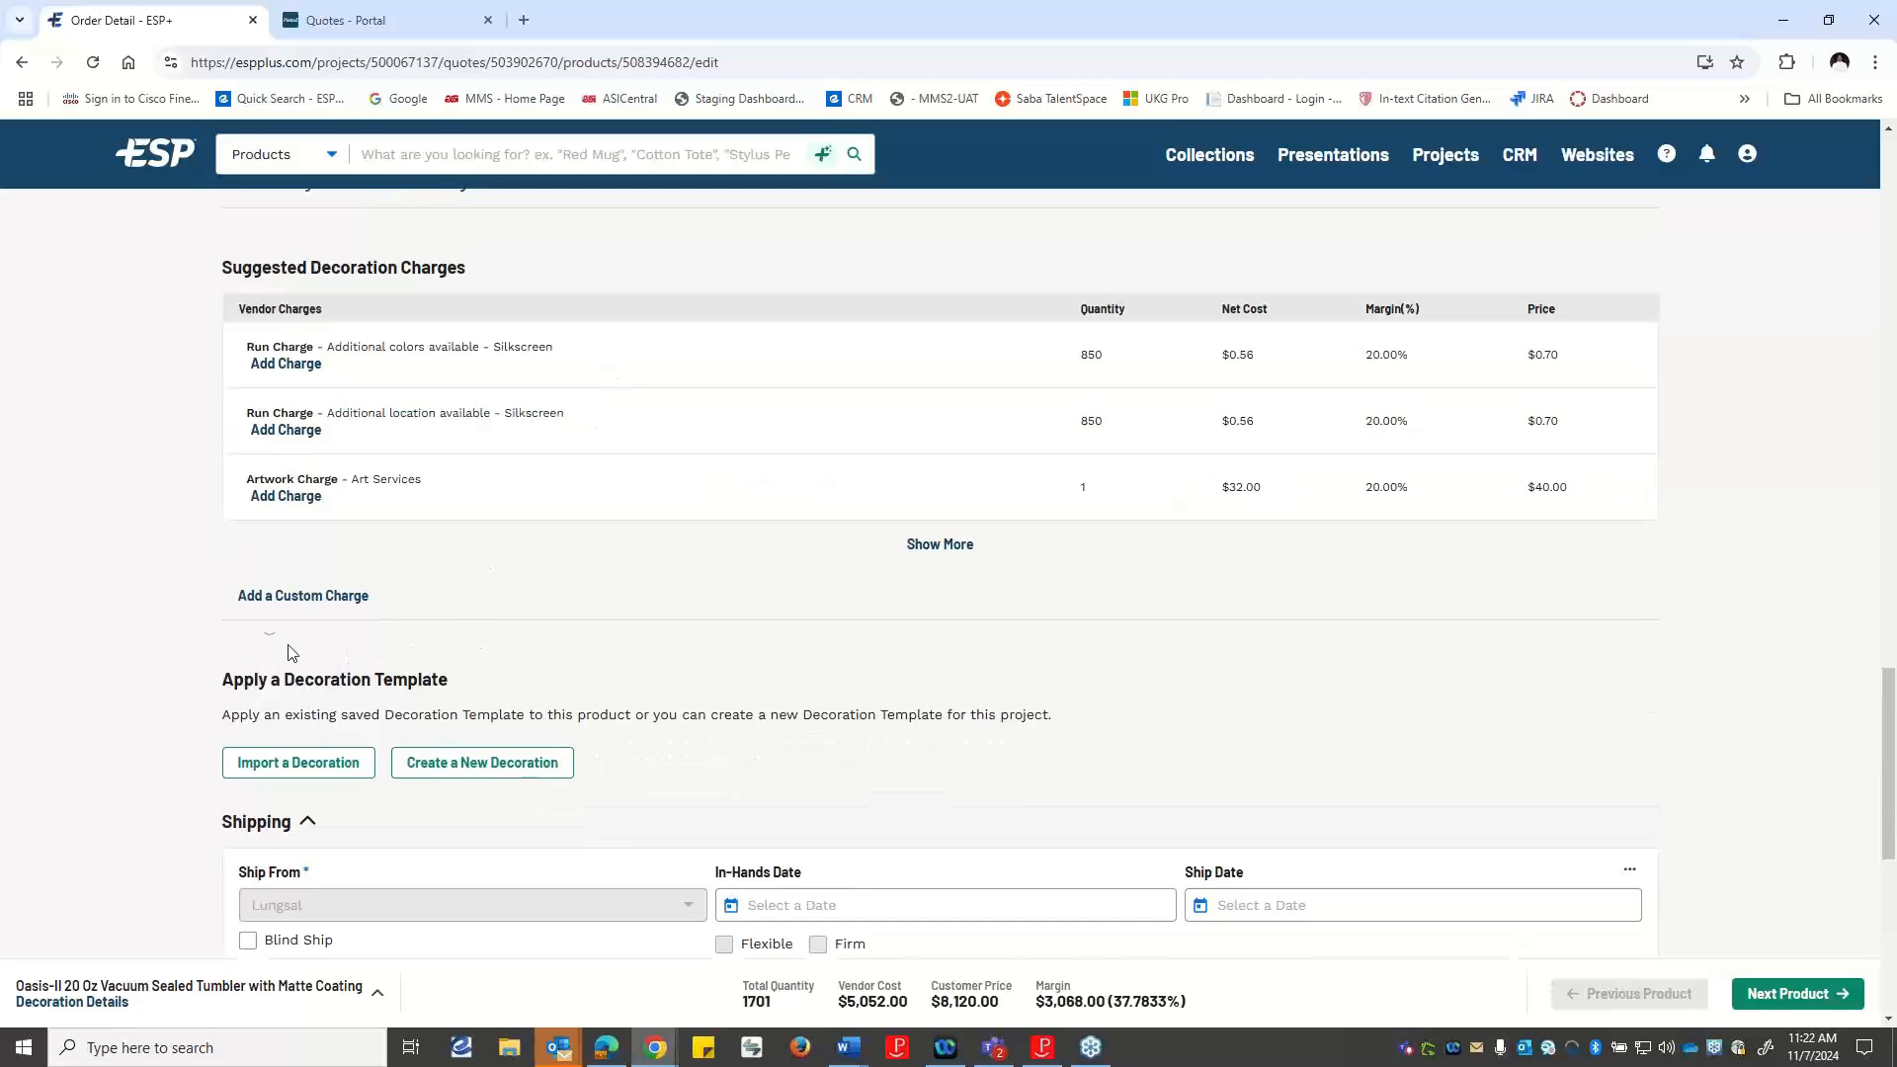
pyautogui.scroll(2, 484, 405)
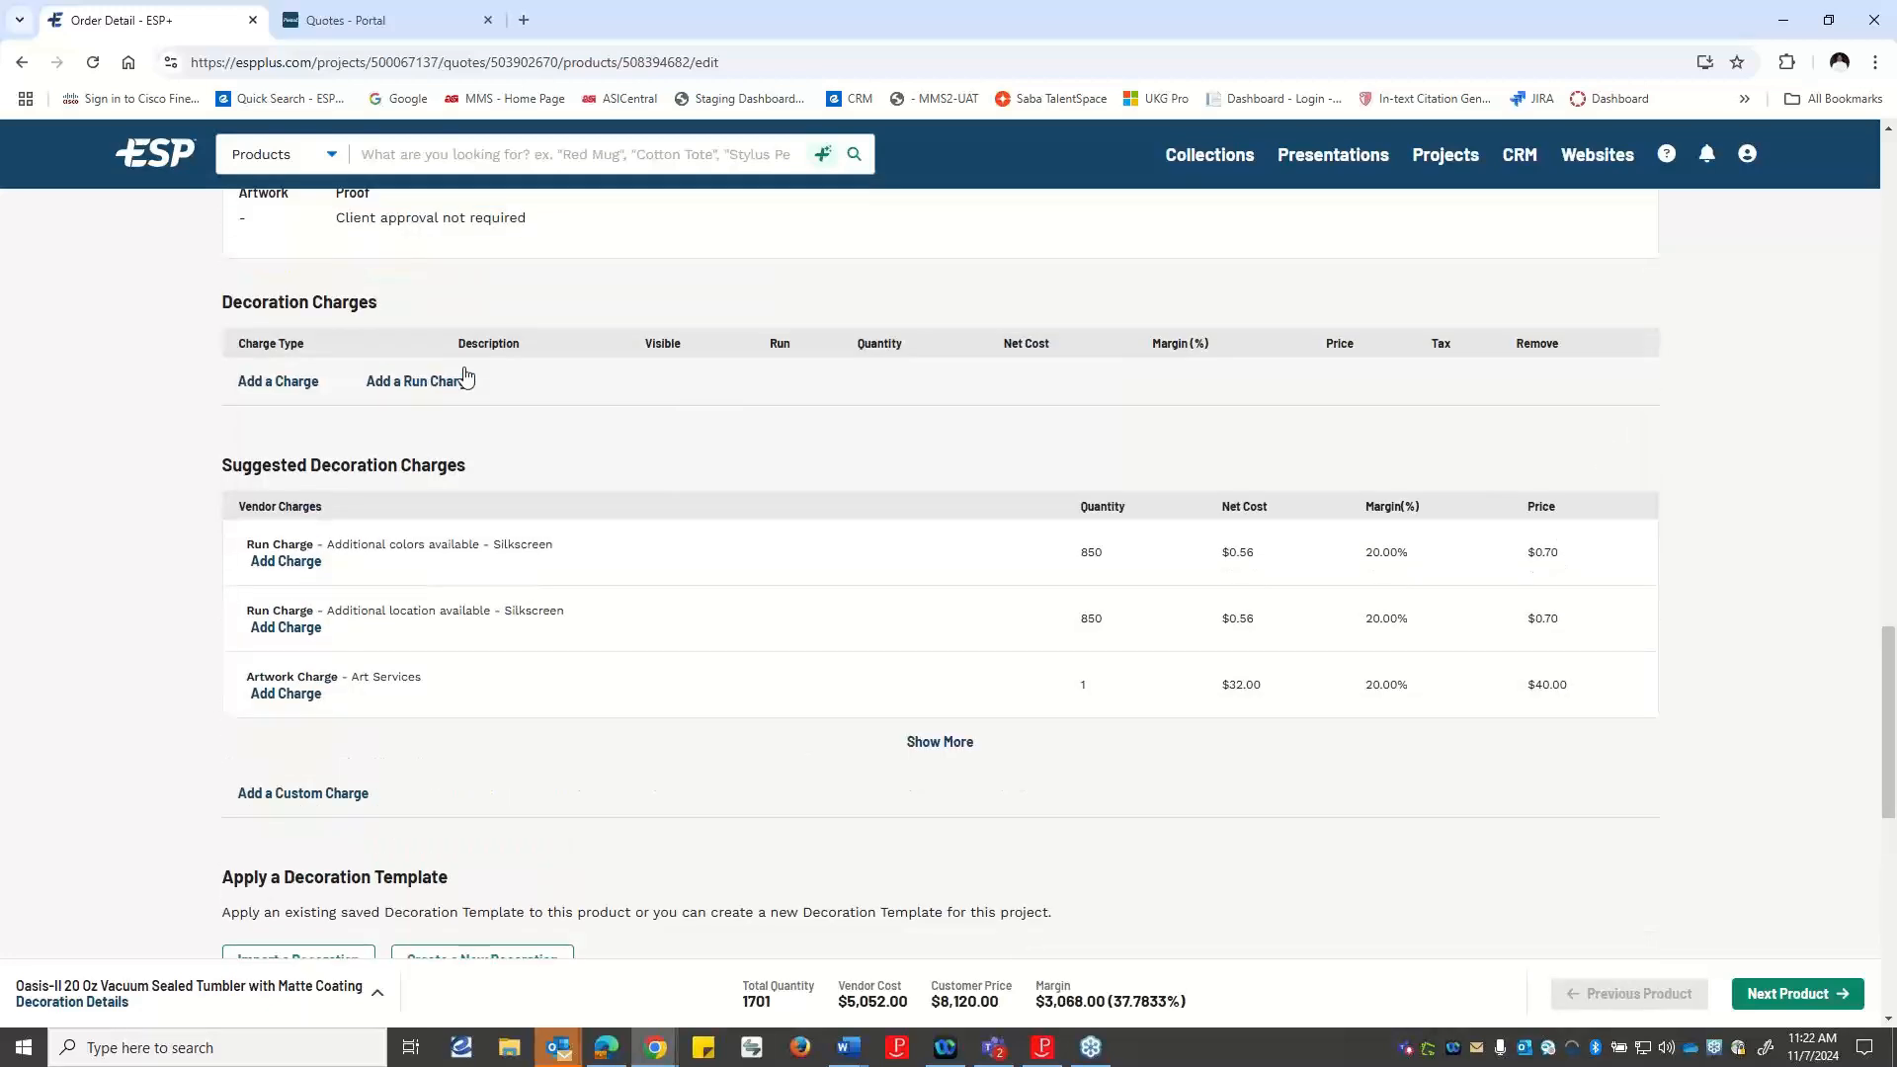
pyautogui.scroll(4, 489, 326)
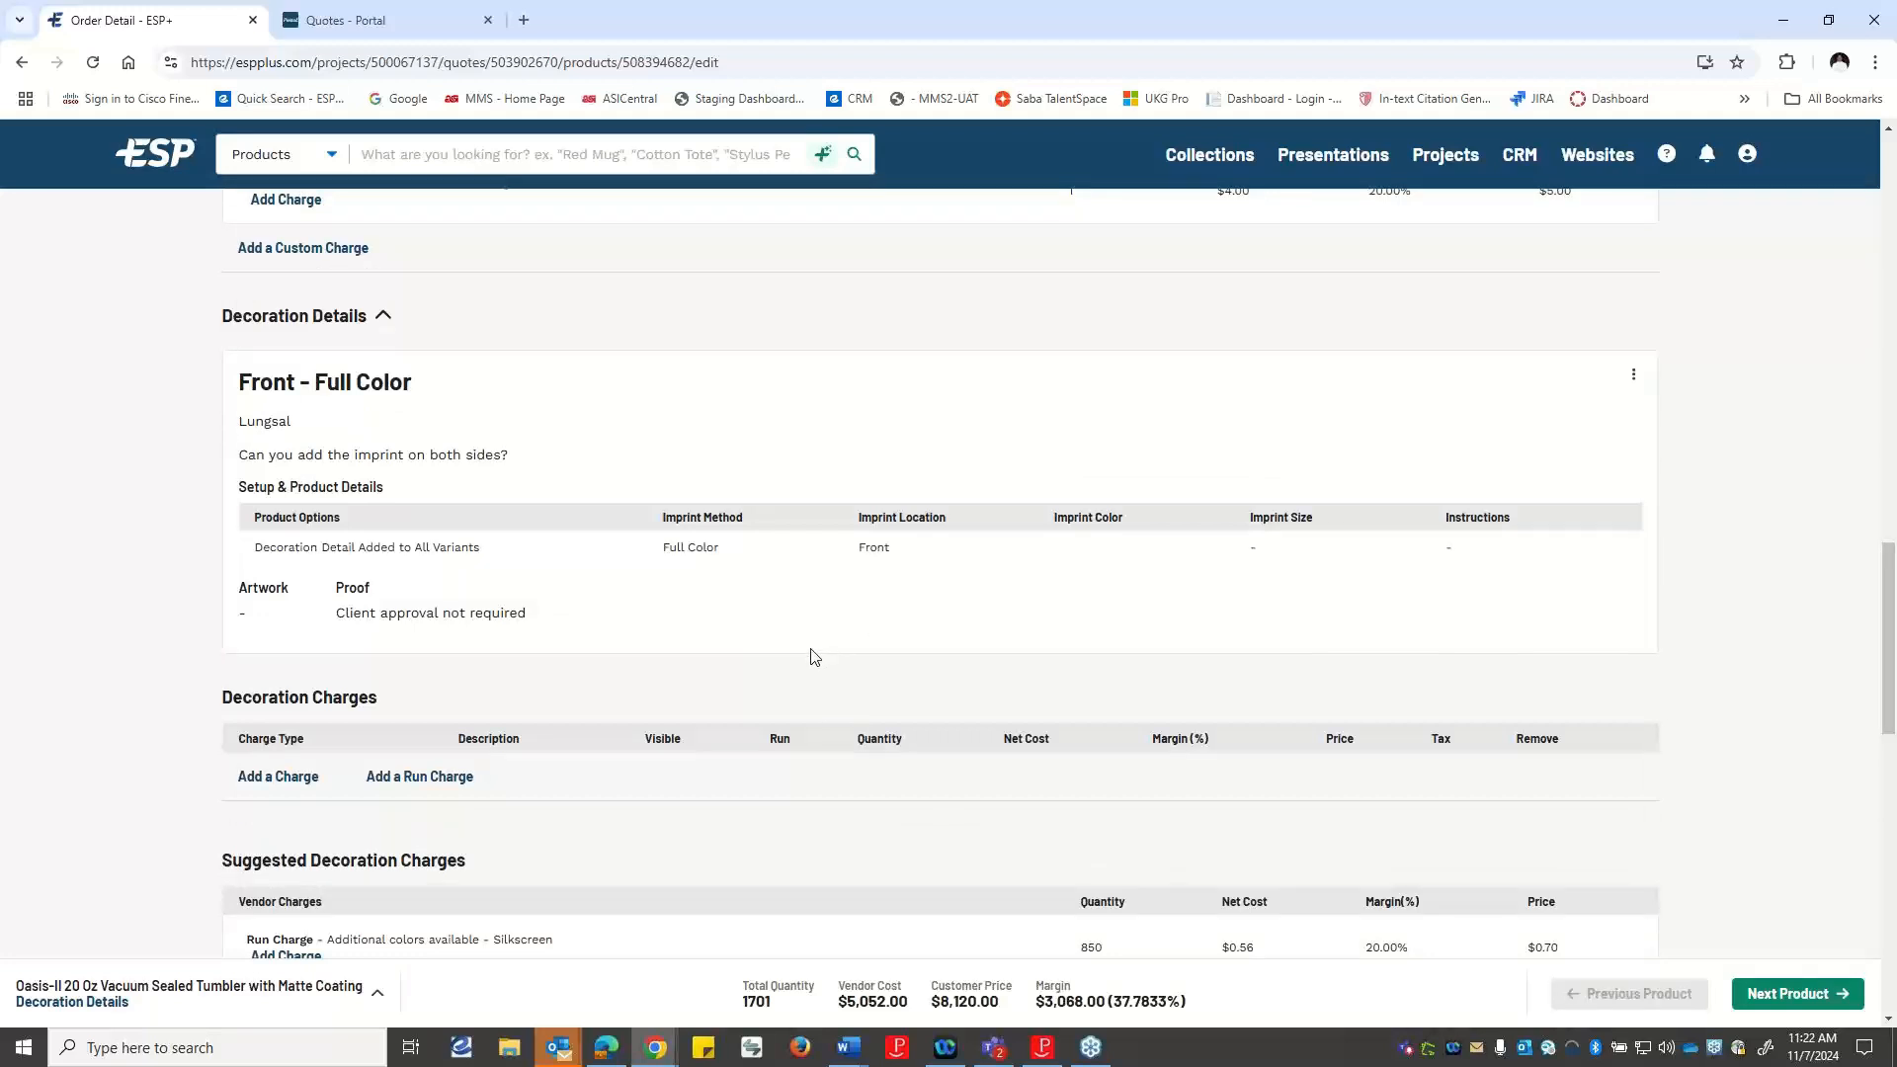
pyautogui.scroll(-2, 818, 657)
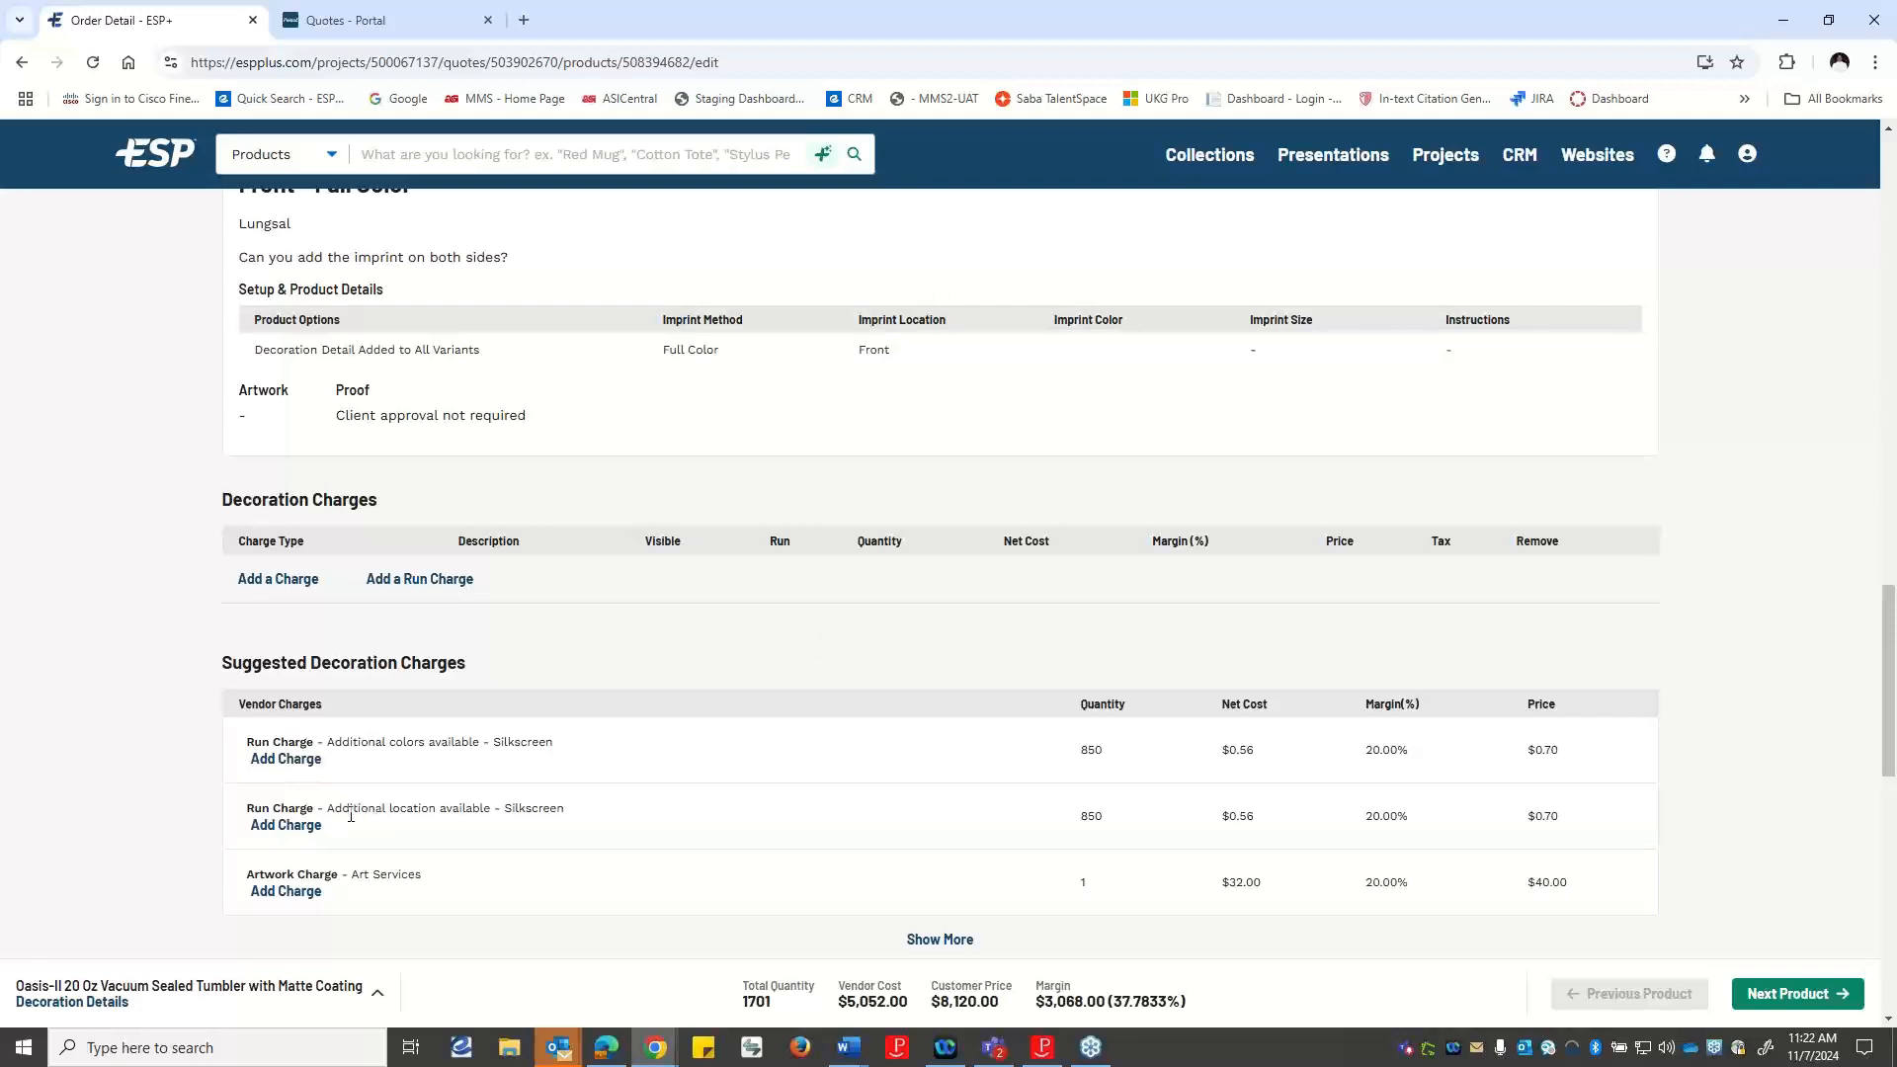
pyautogui.scroll(-3, 367, 803)
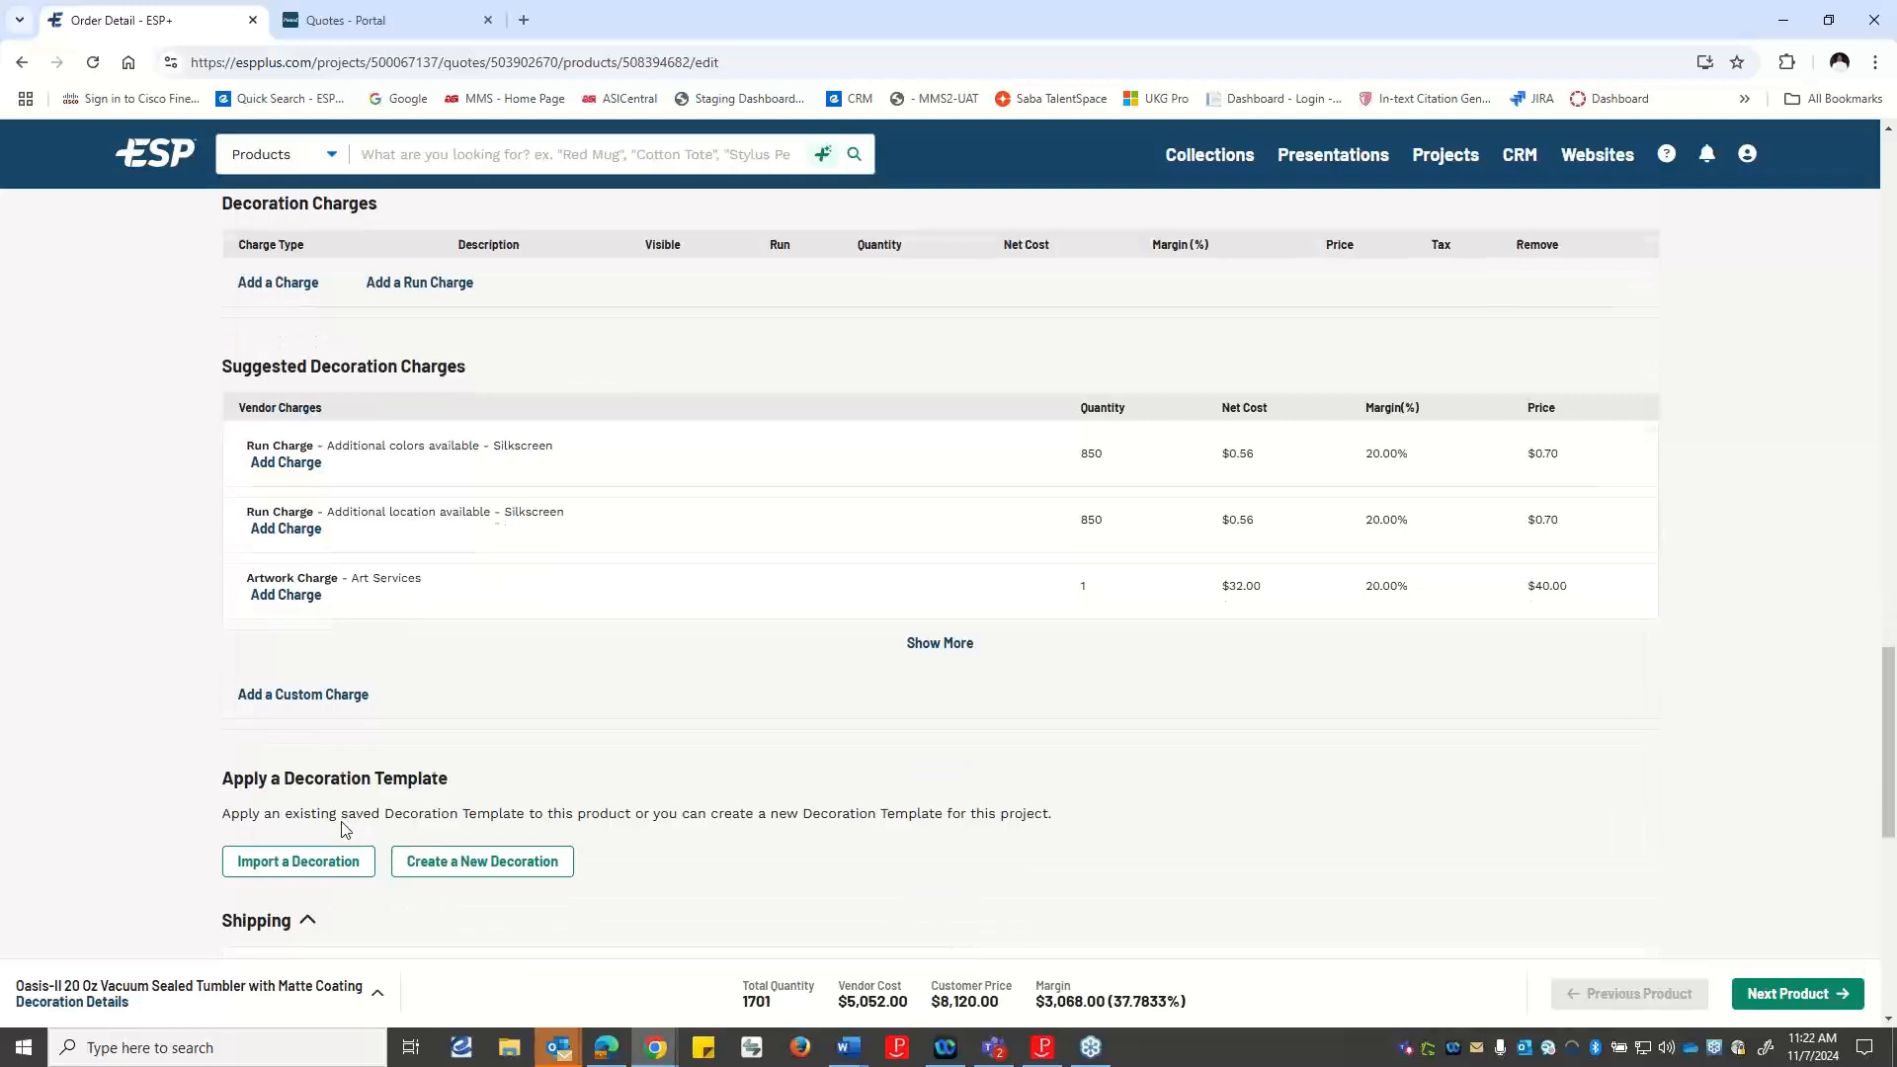
pyautogui.click(318, 699)
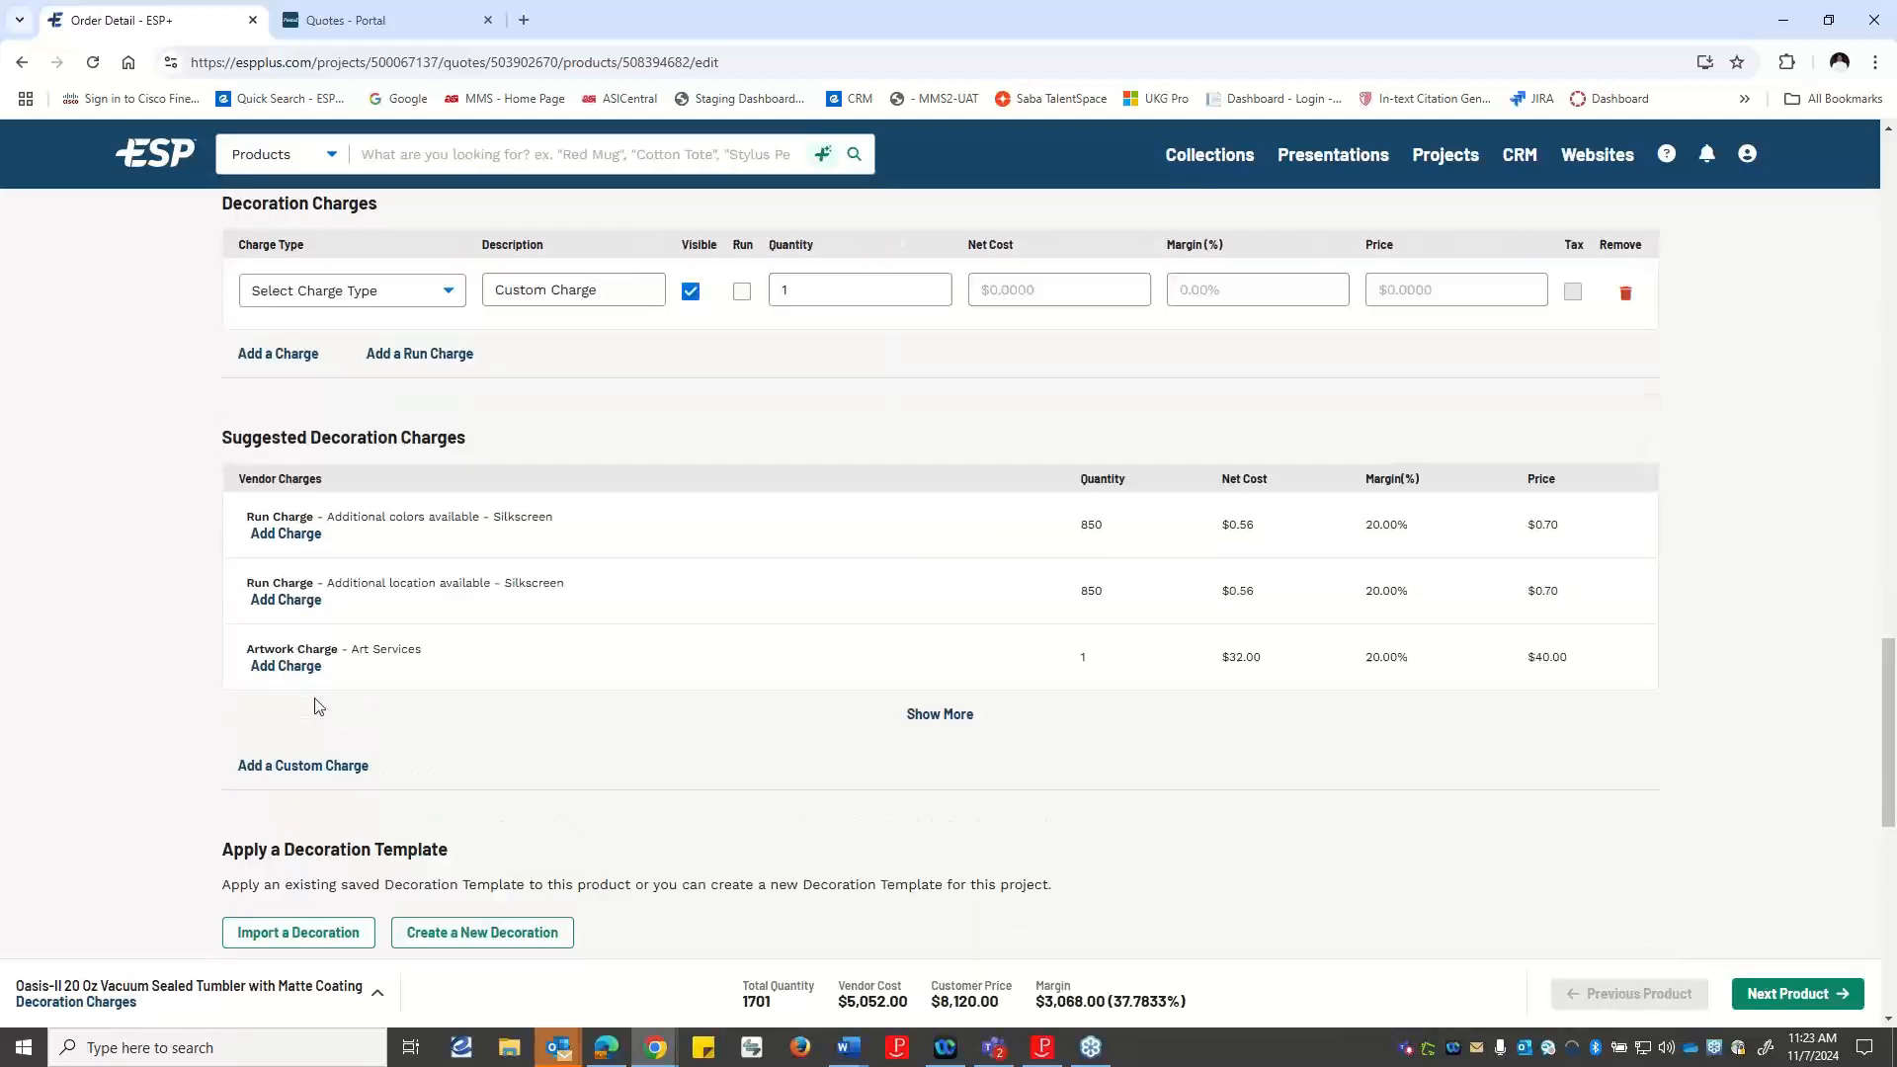
pyautogui.scroll(4, 342, 692)
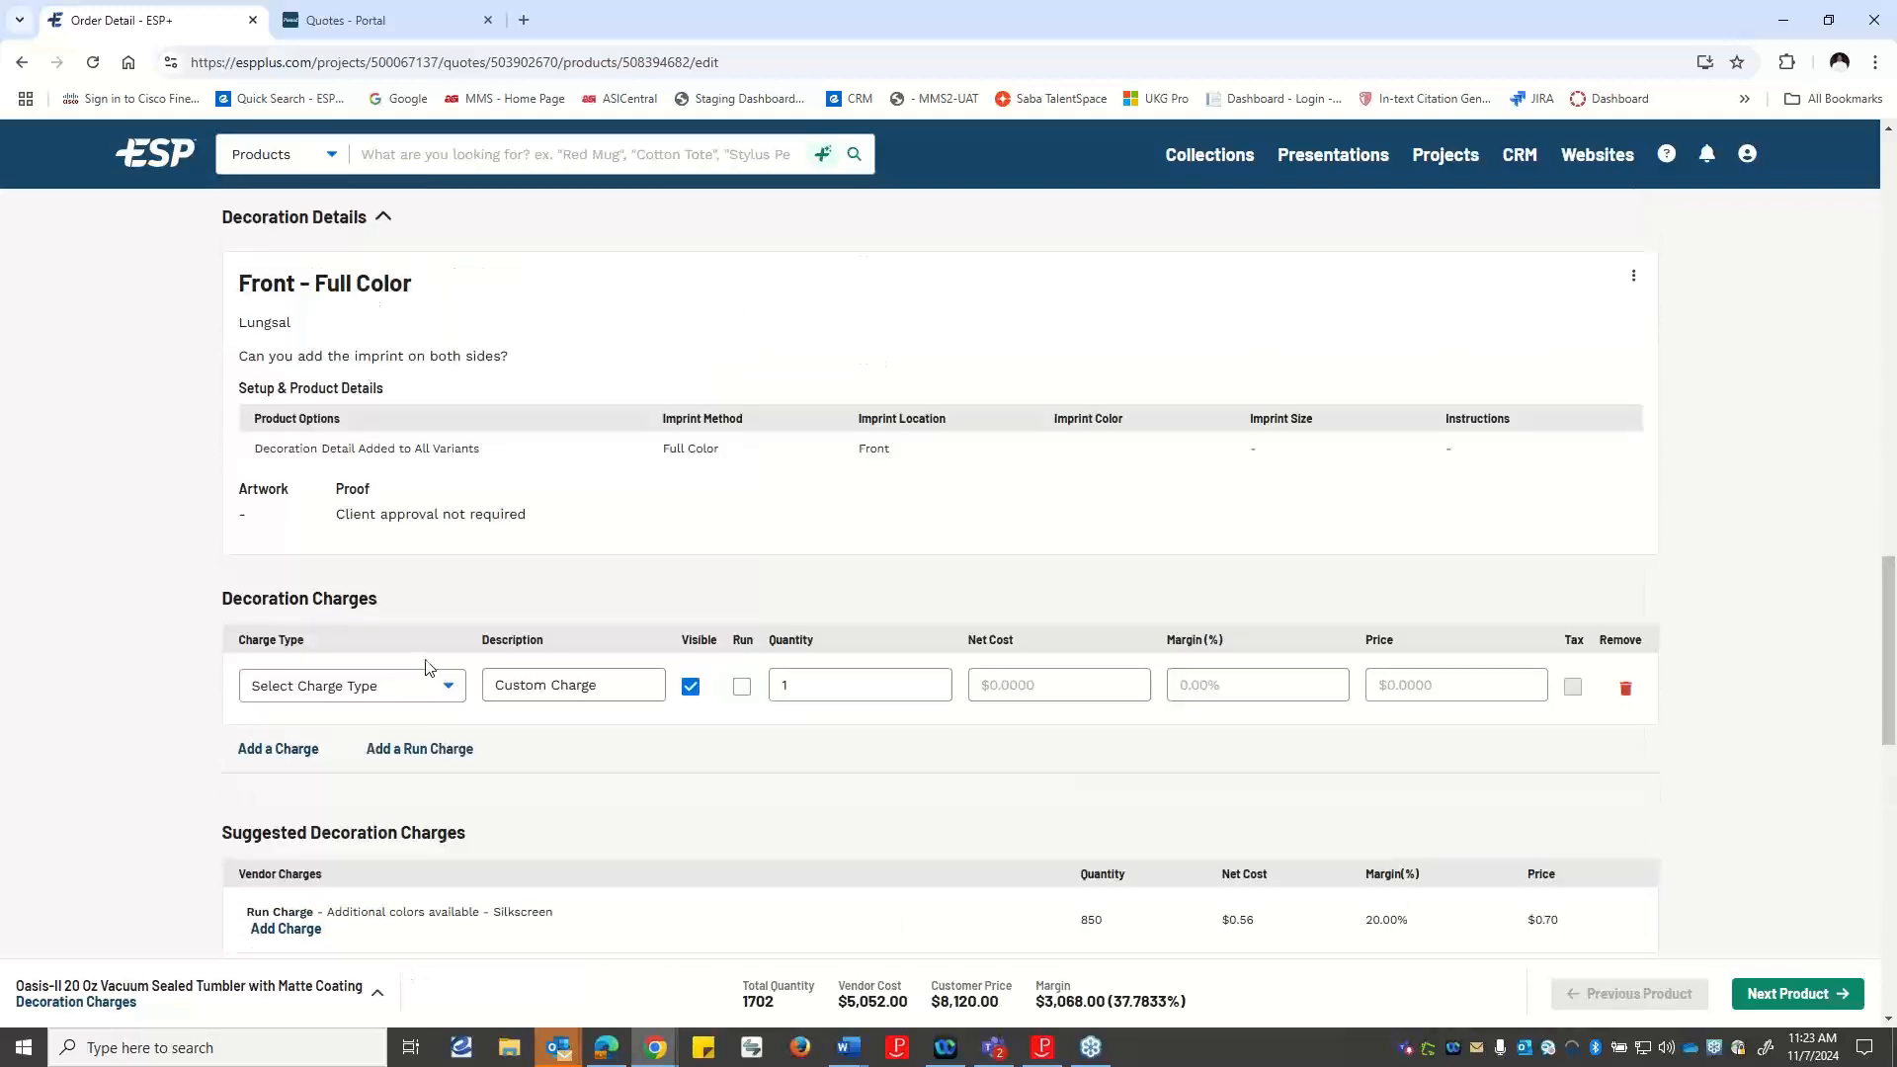
pyautogui.scroll(-6, 428, 669)
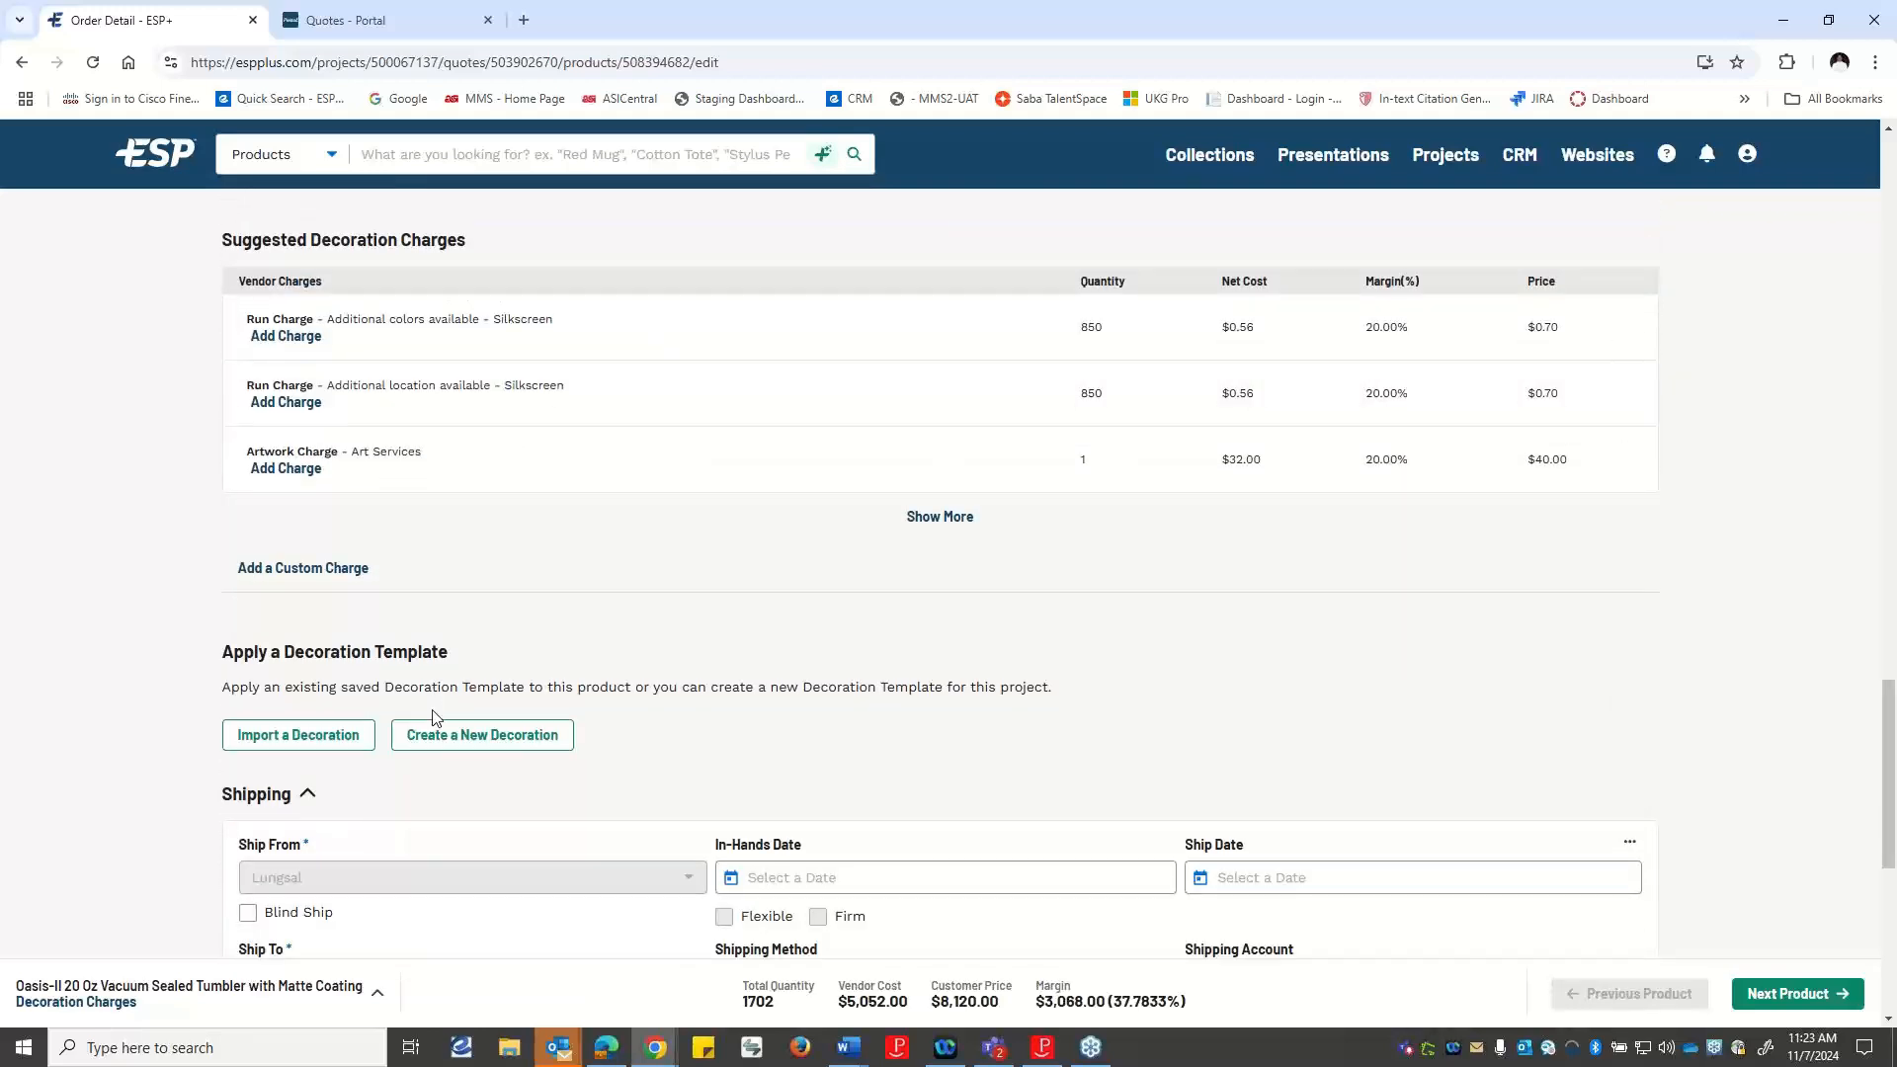
pyautogui.scroll(3, 503, 637)
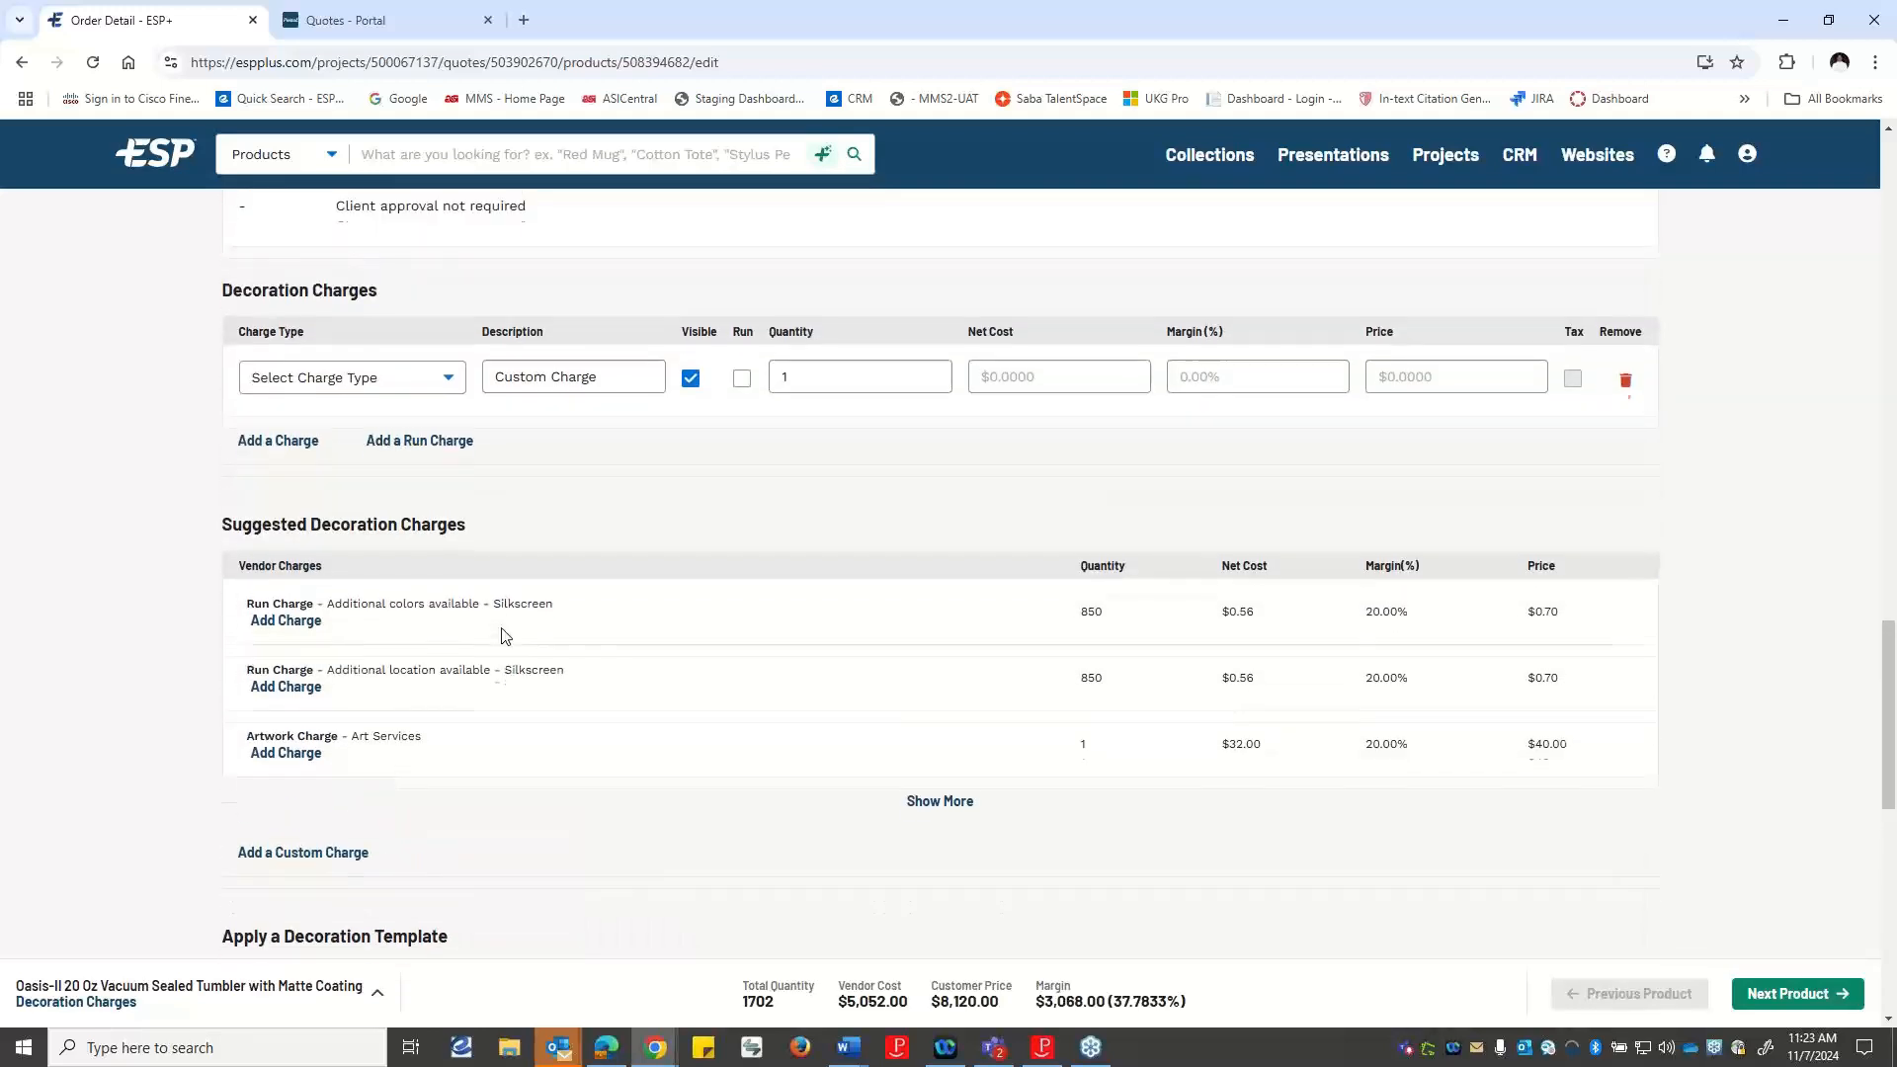
pyautogui.scroll(1, 503, 637)
pyautogui.scroll(3, 503, 638)
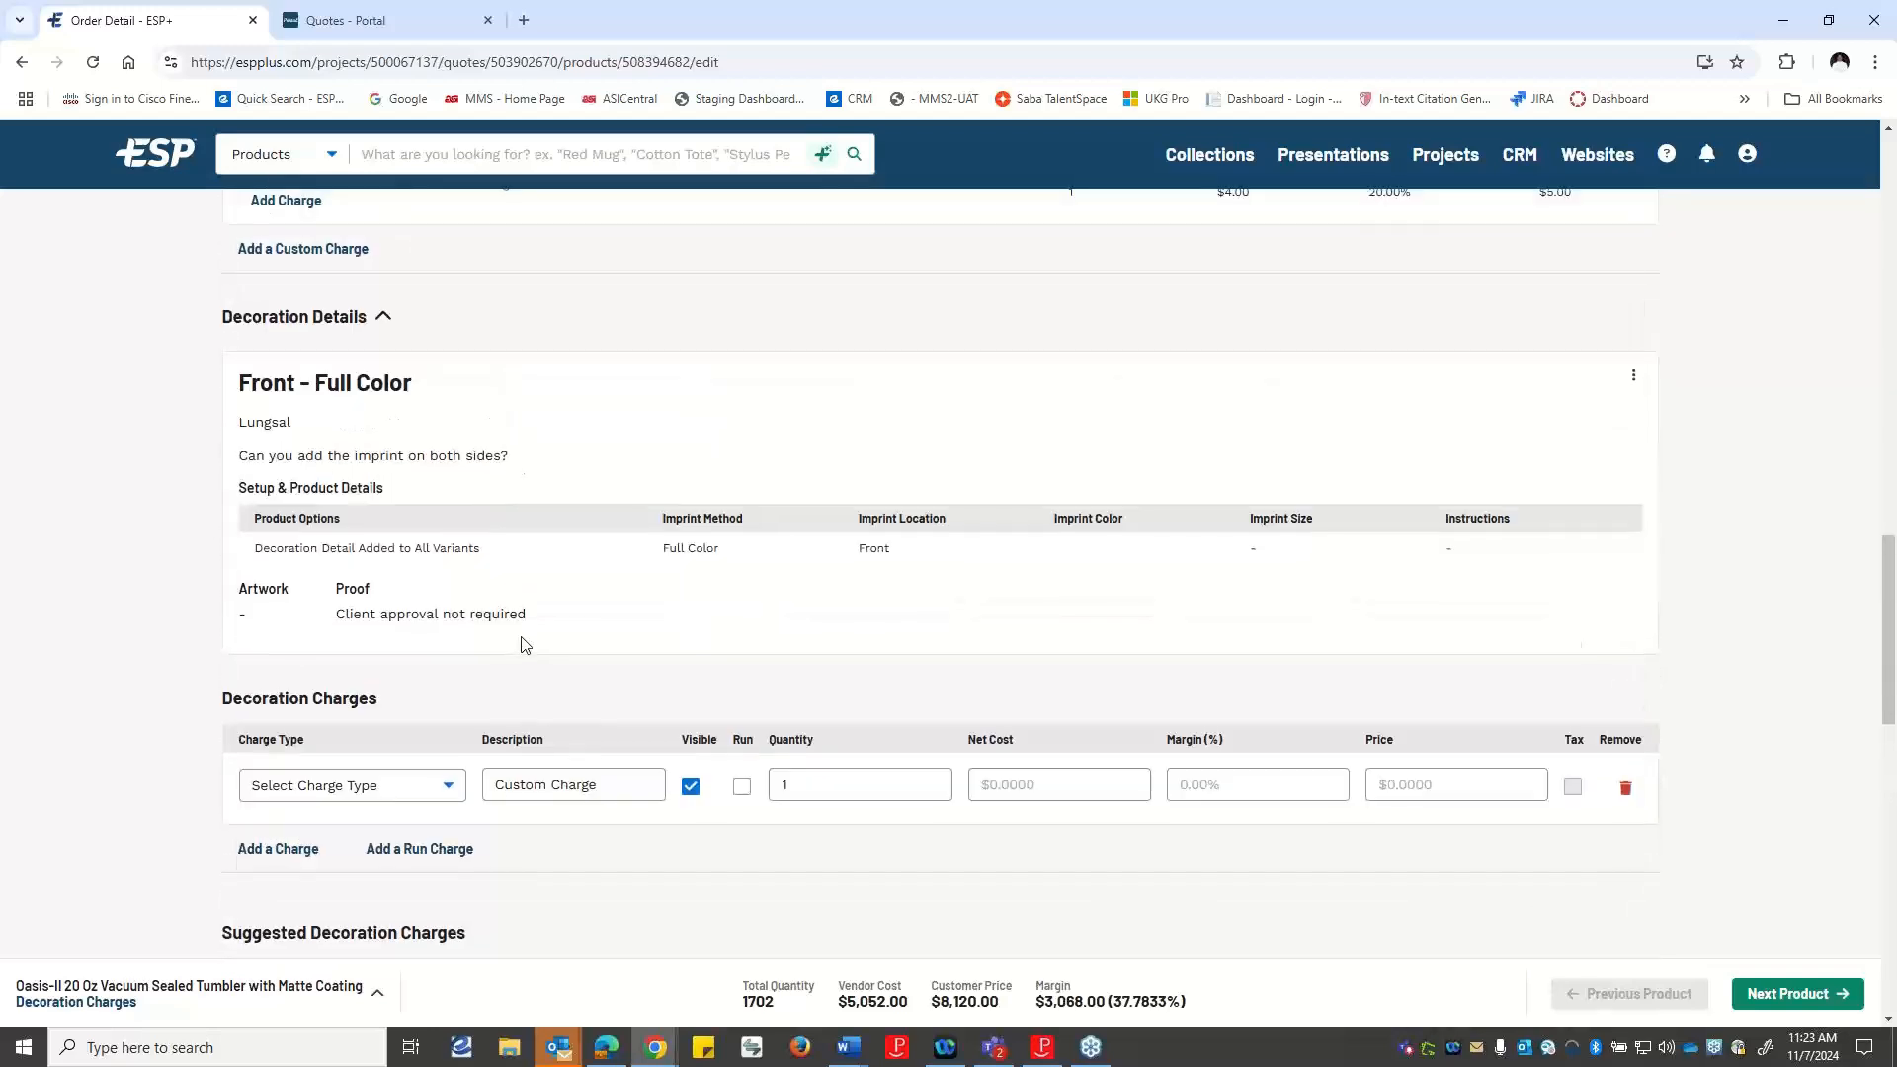
pyautogui.scroll(3, 447, 386)
pyautogui.scroll(2, 545, 409)
pyautogui.scroll(1, 551, 409)
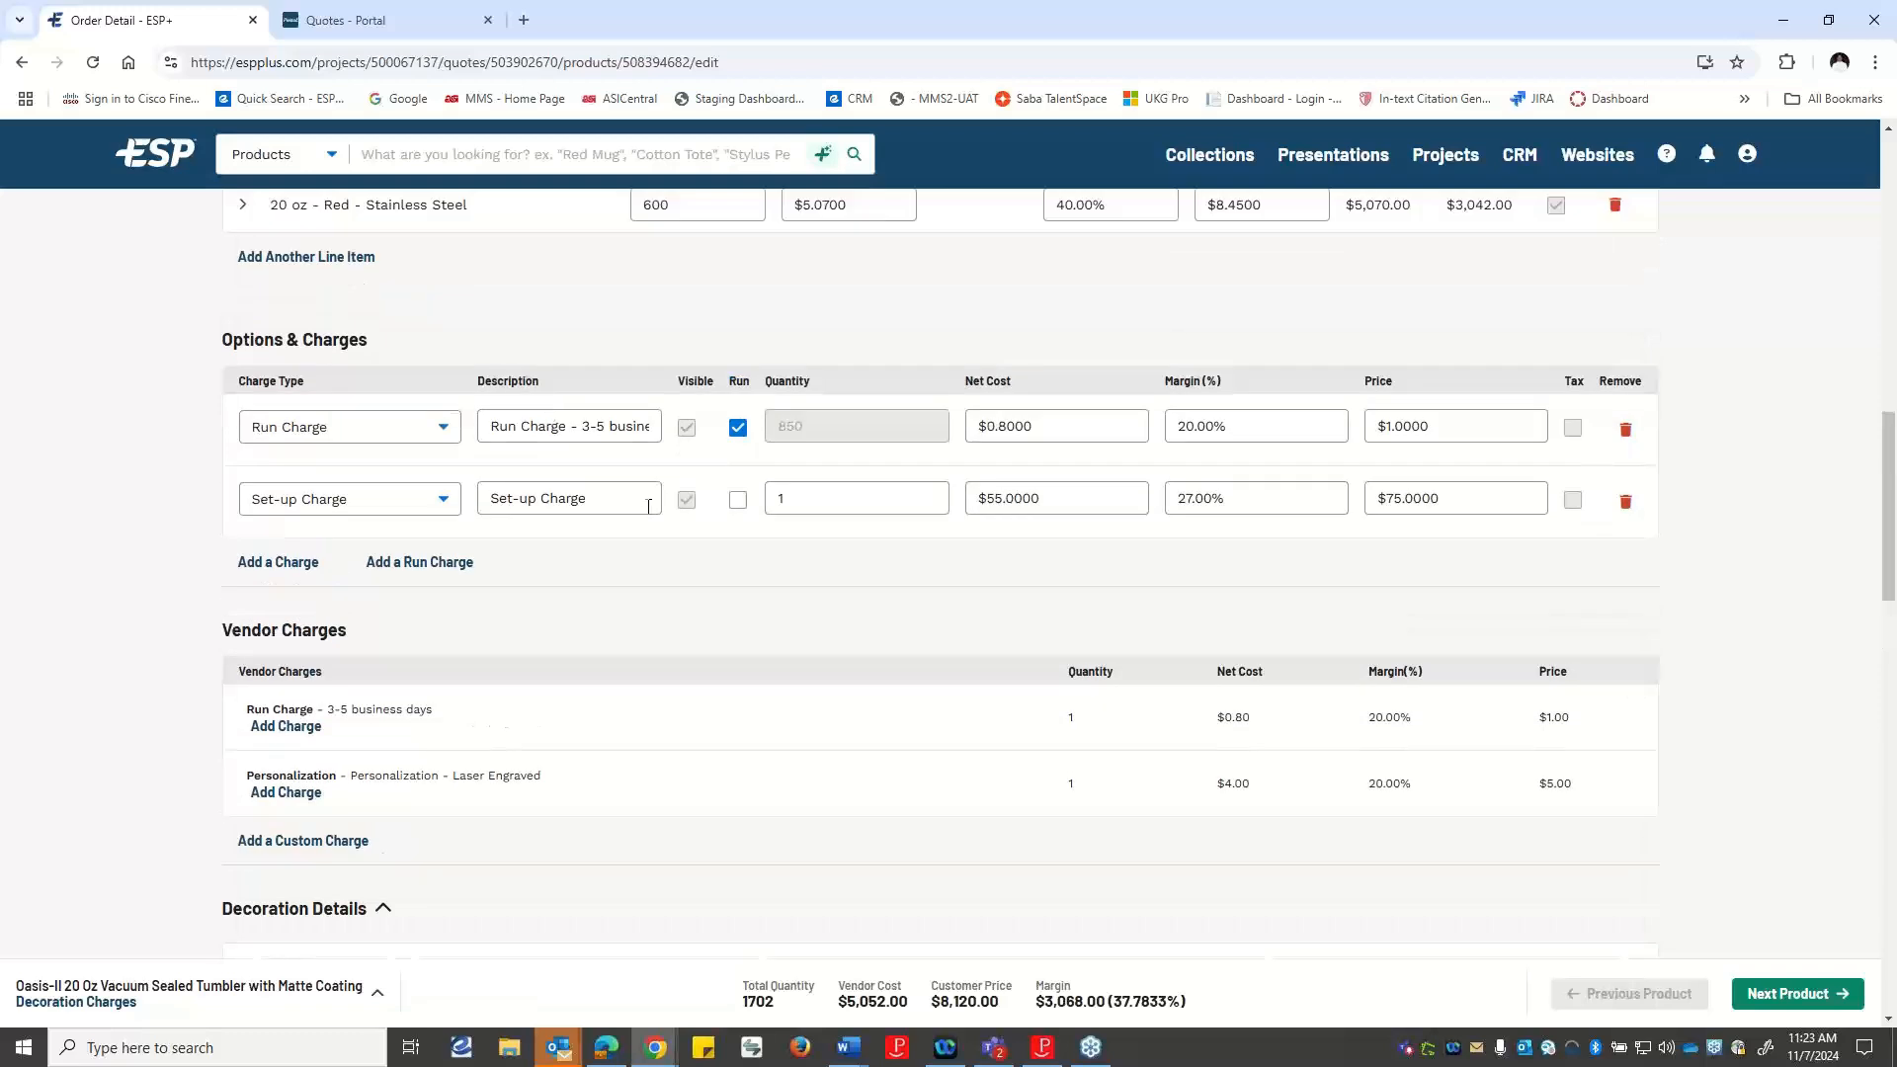
pyautogui.scroll(-7, 613, 493)
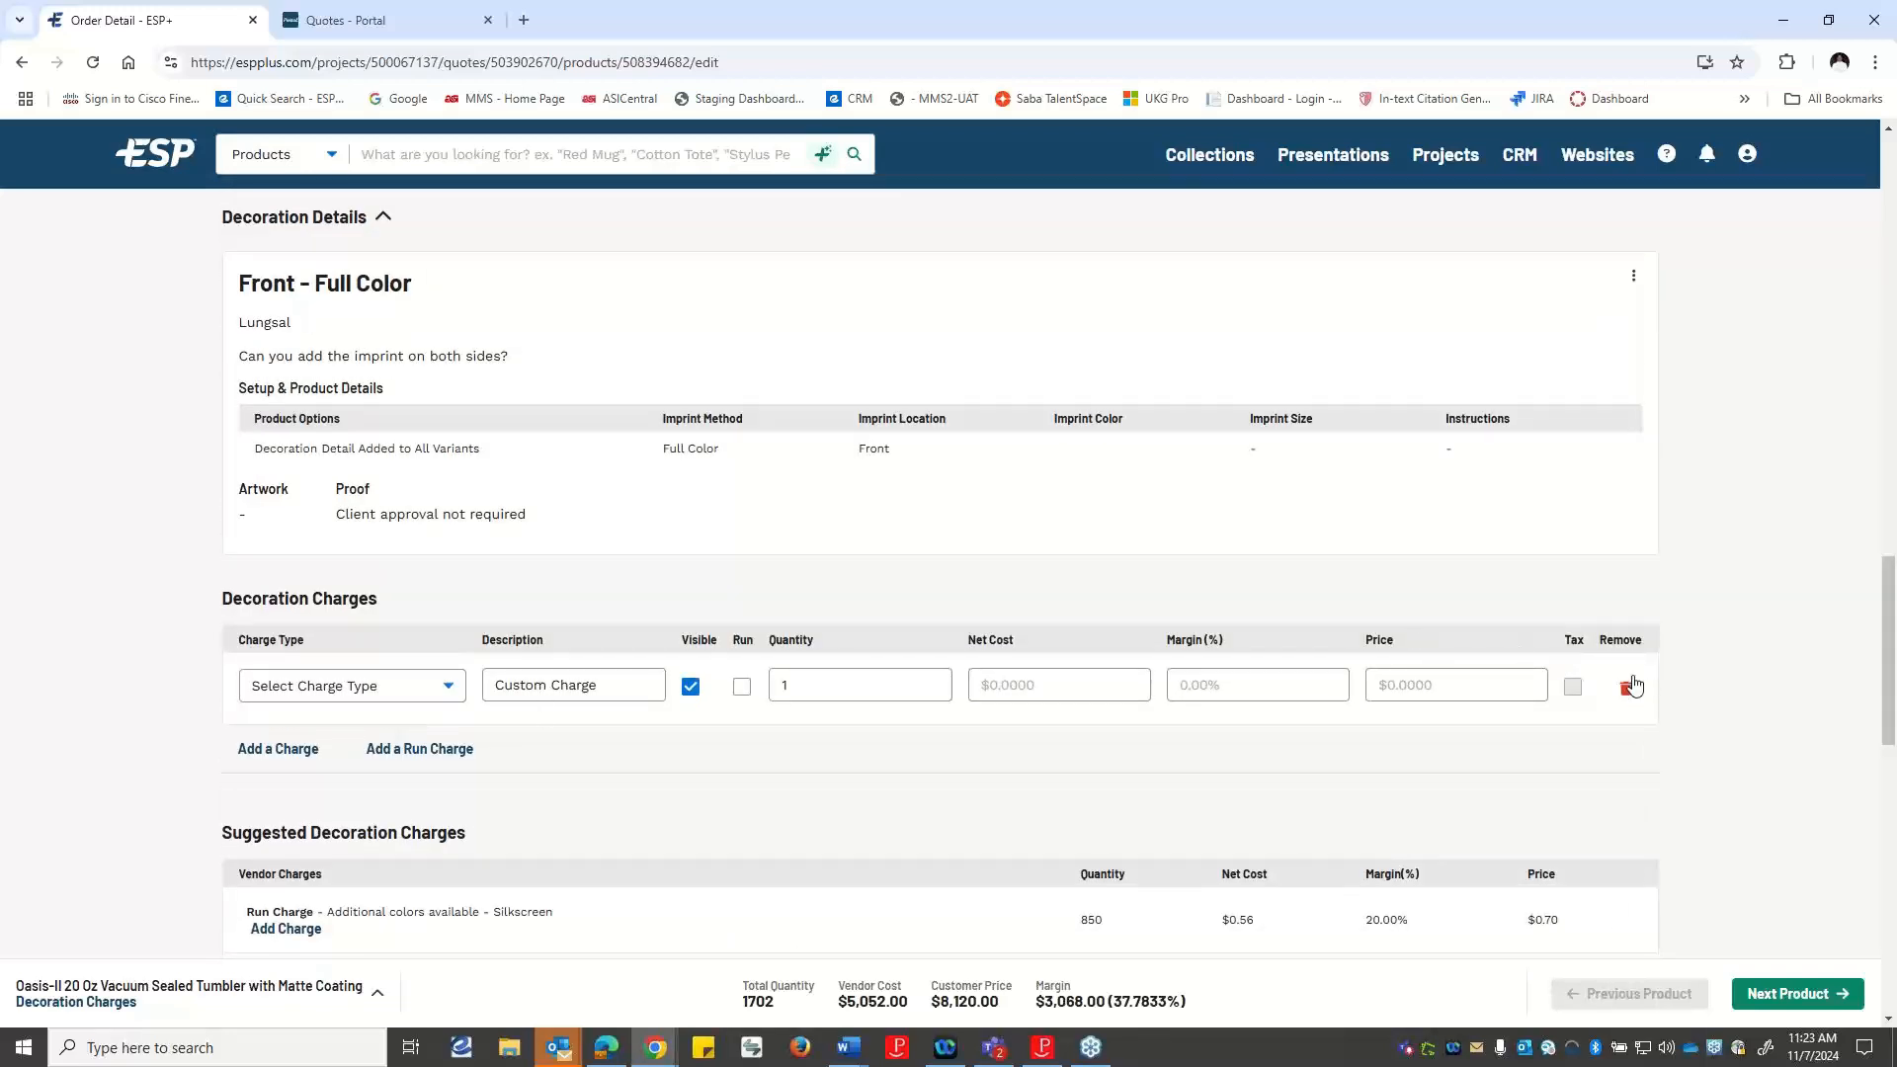
pyautogui.click(450, 689)
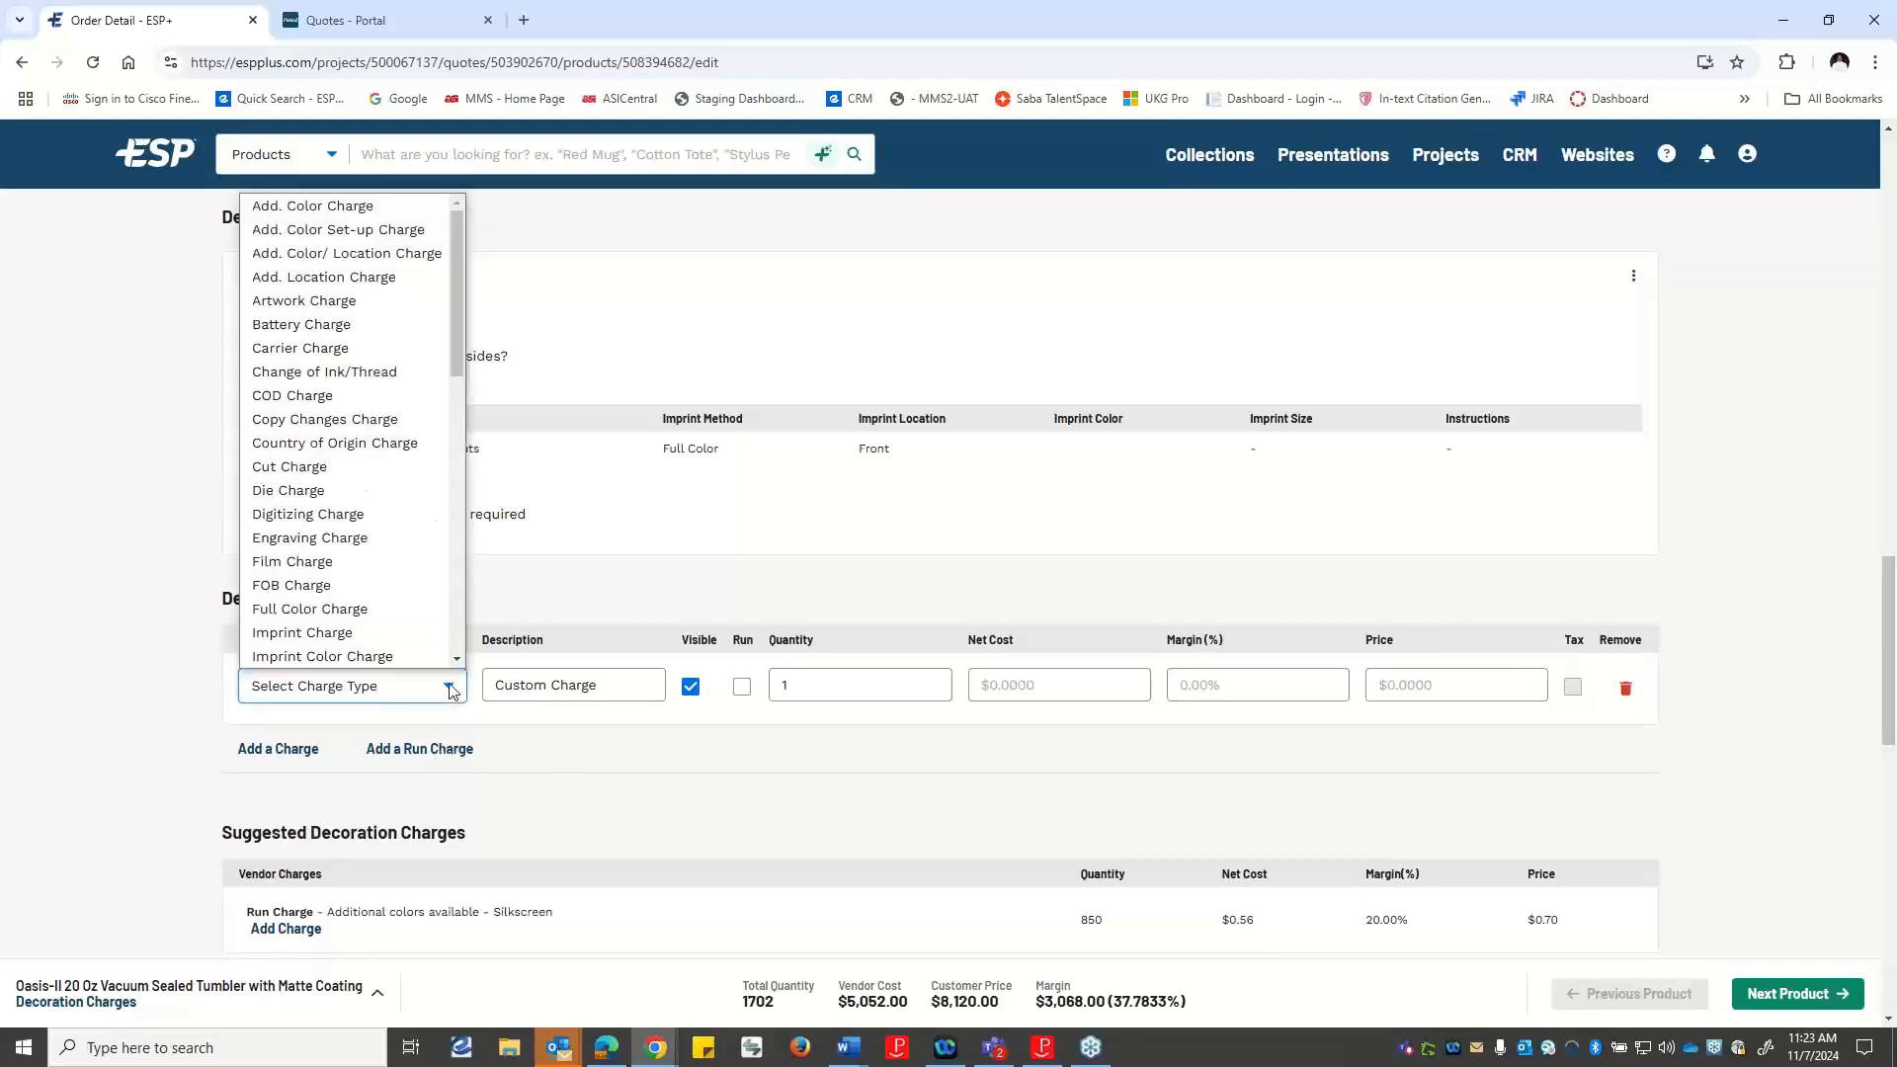
pyautogui.scroll(-6, 401, 454)
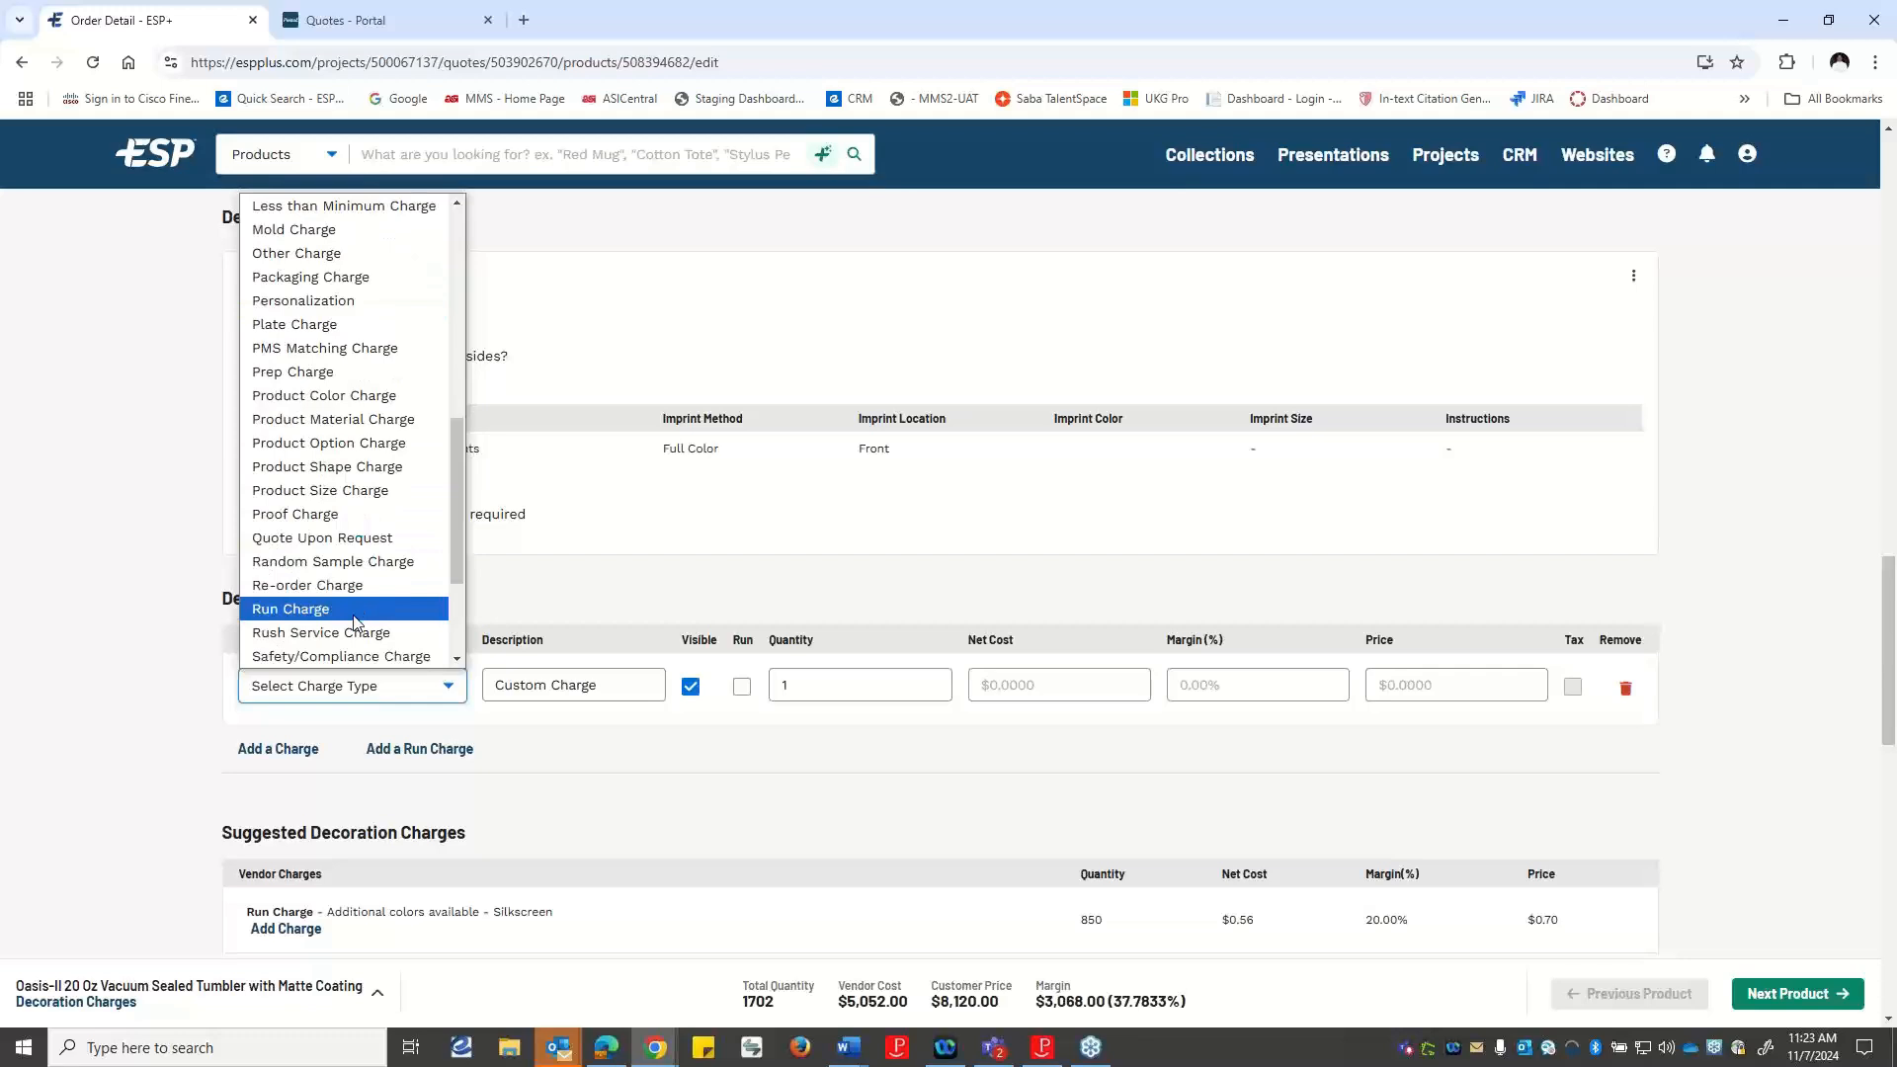
pyautogui.scroll(-3, 368, 583)
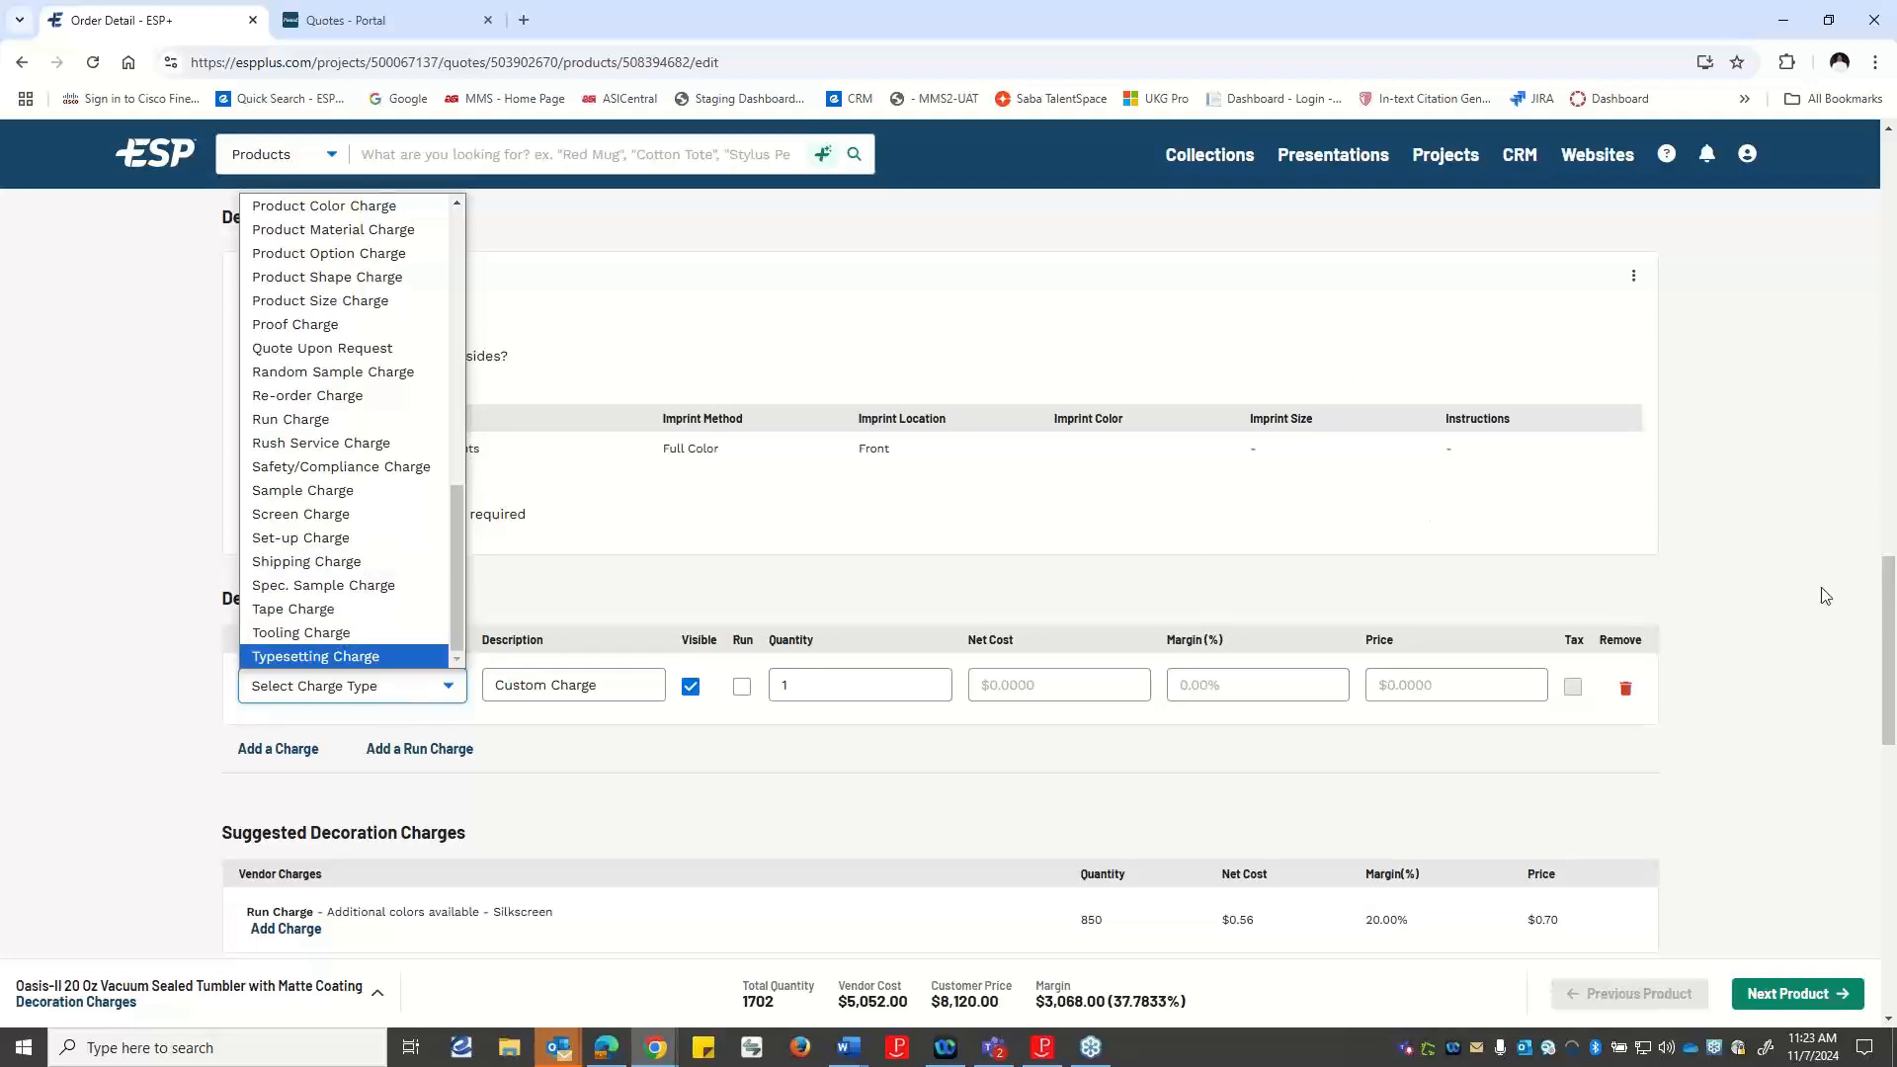
pyautogui.click(1797, 514)
pyautogui.scroll(-3, 845, 790)
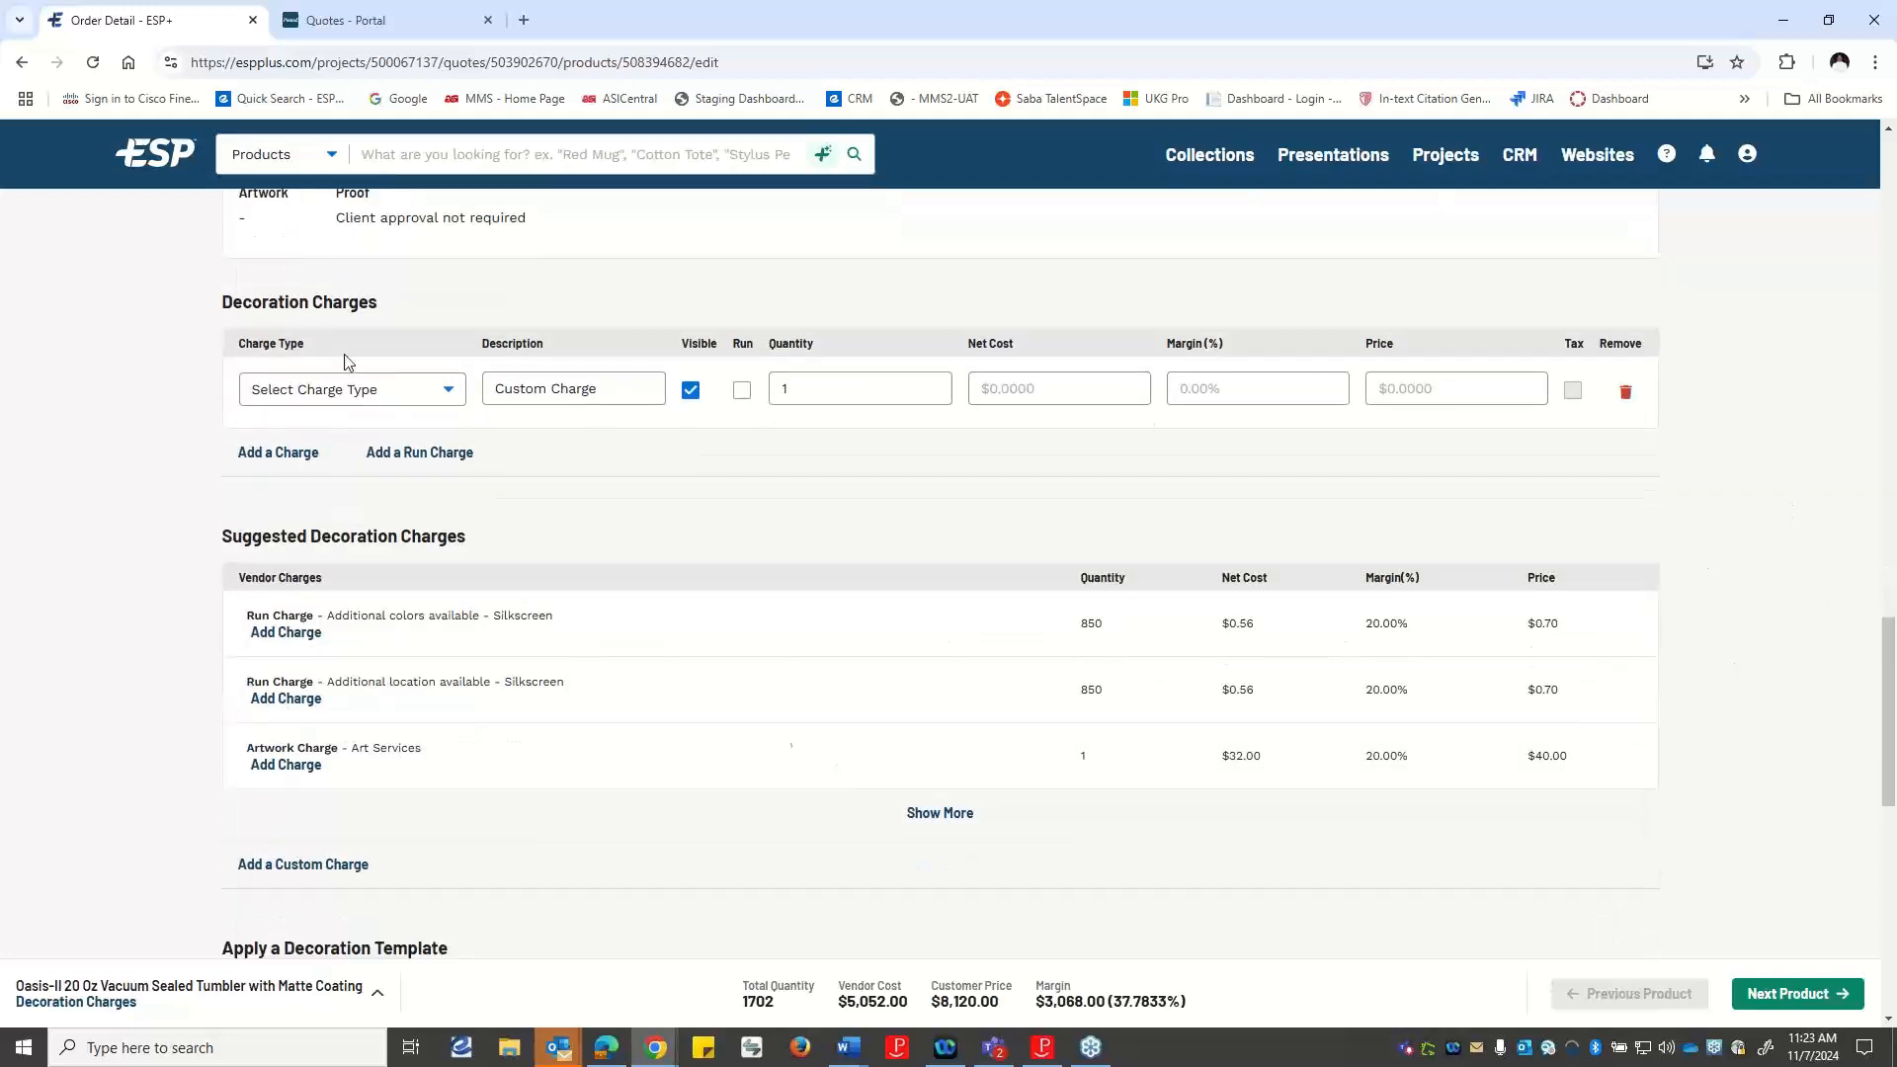
pyautogui.click(1627, 390)
# Review the tumbler's product options and charges alongside its decoration charges.
pyautogui.scroll(3, 656, 517)
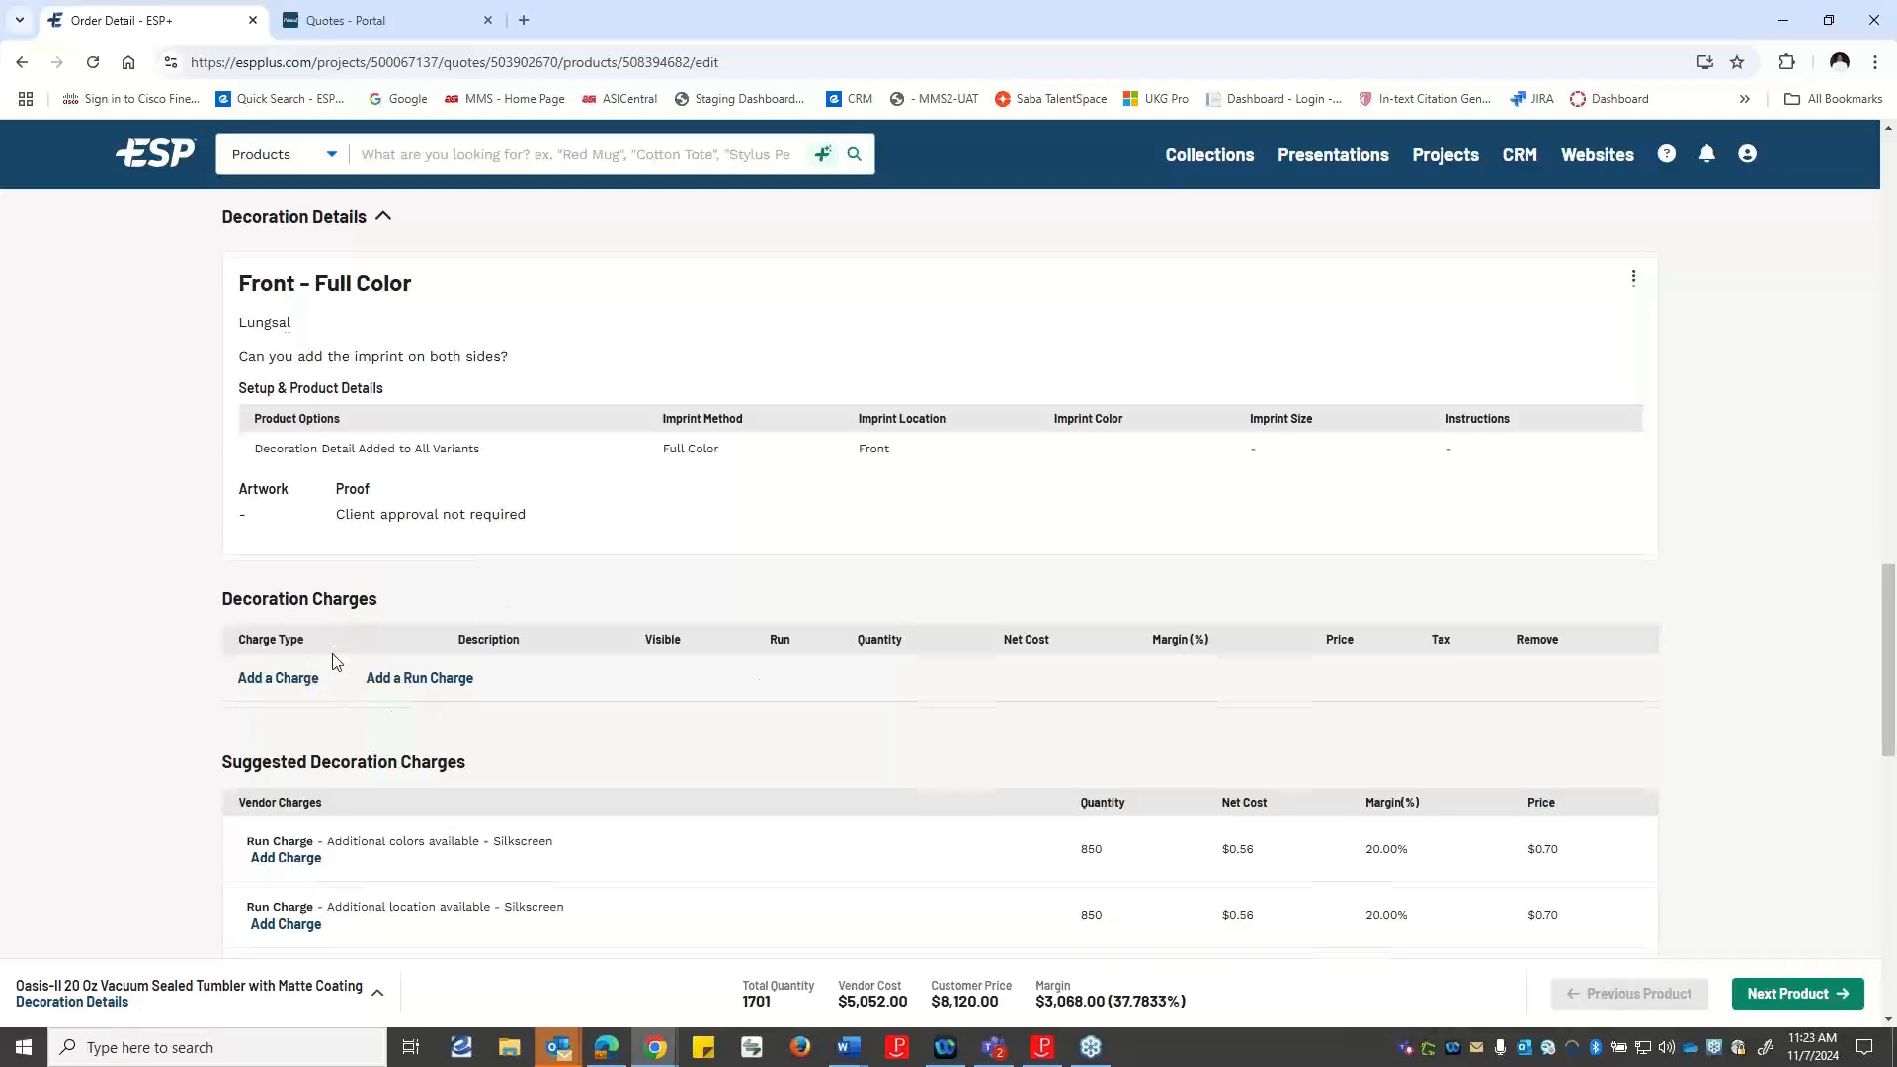
pyautogui.scroll(4, 333, 661)
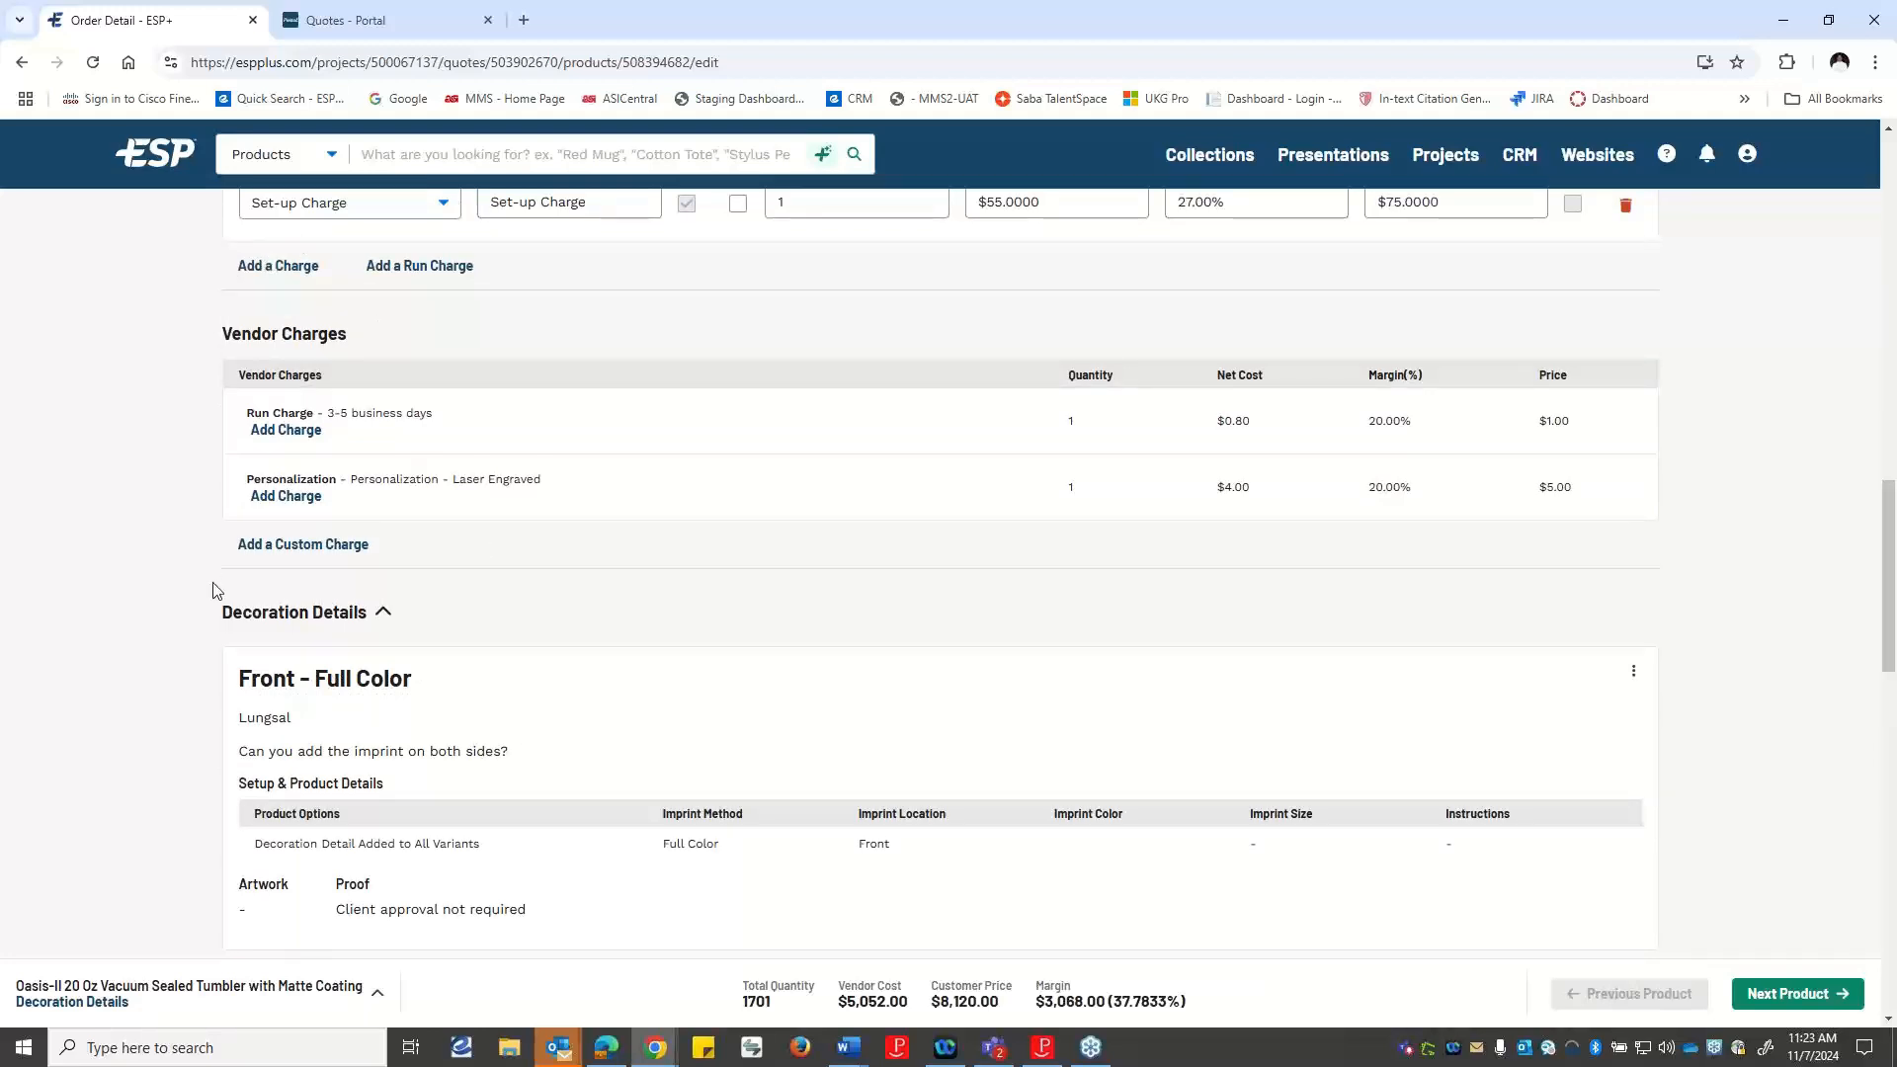
pyautogui.scroll(2, 525, 465)
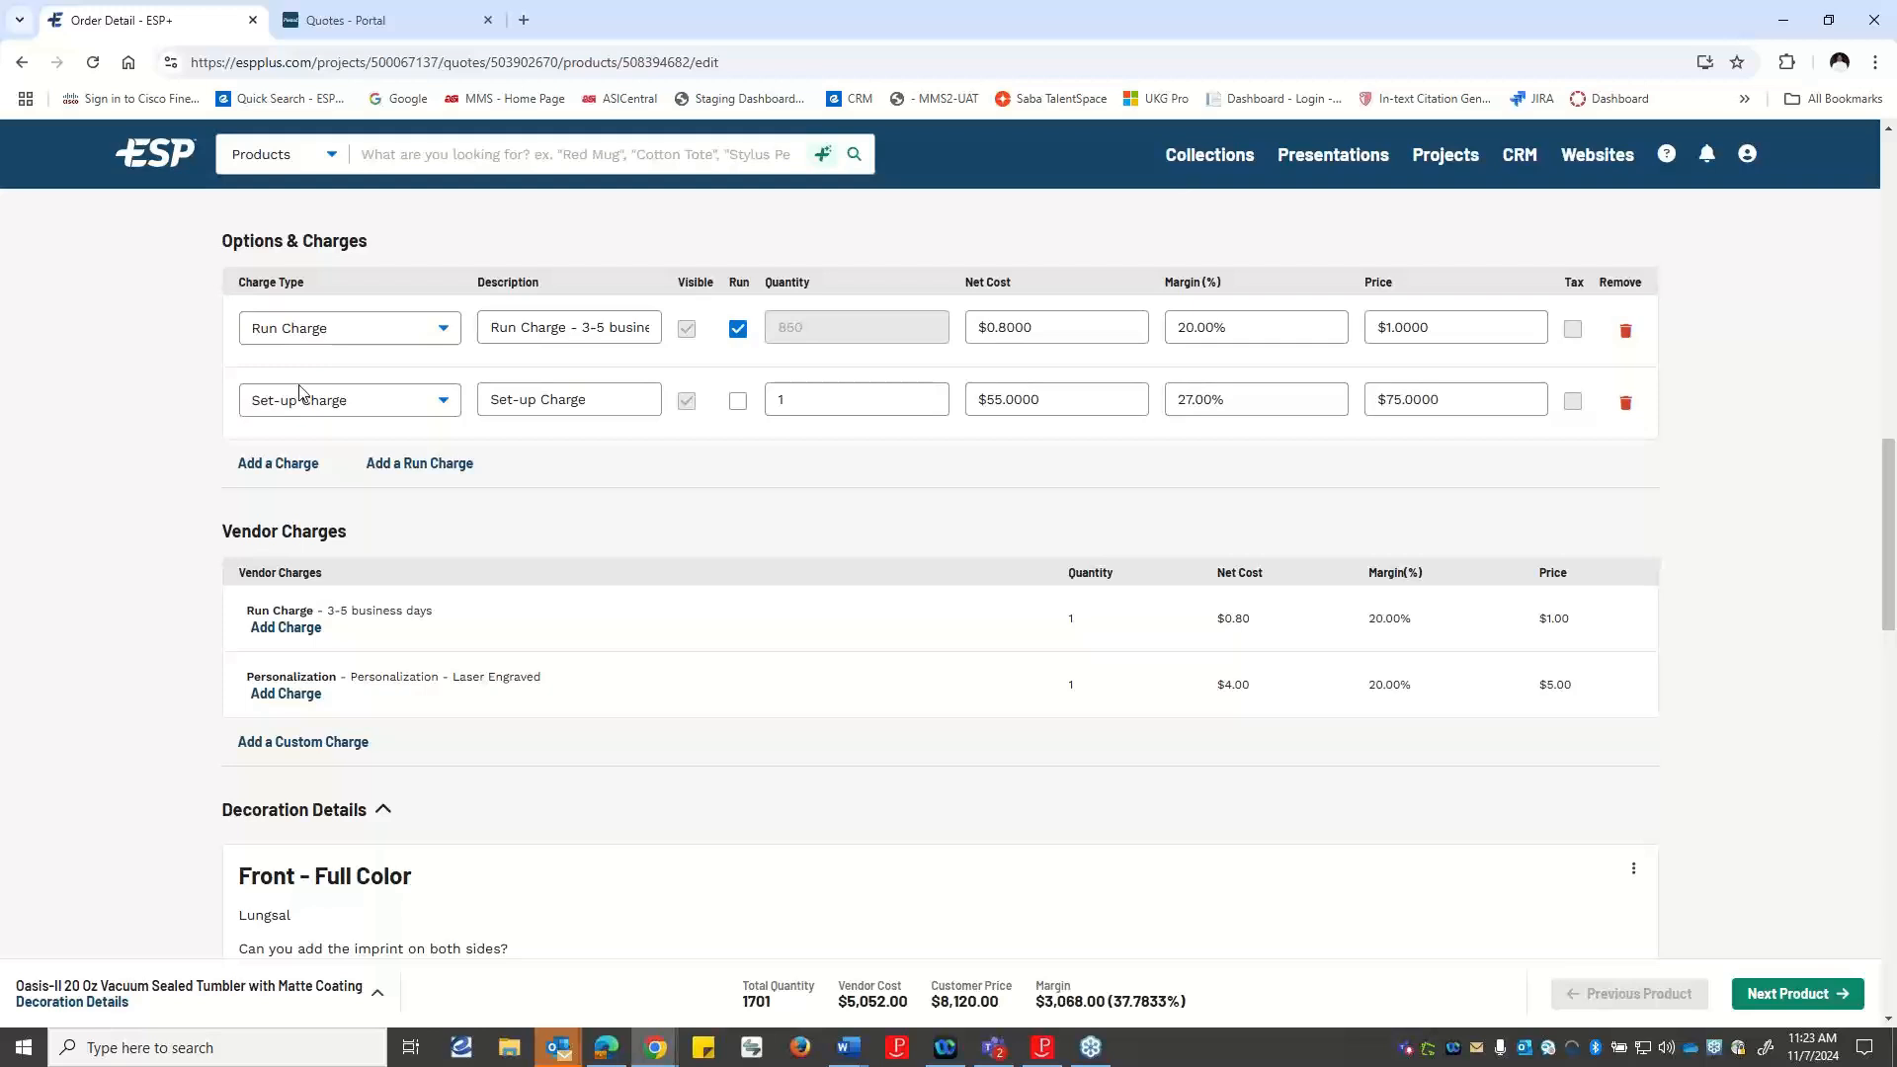
pyautogui.scroll(-7, 303, 423)
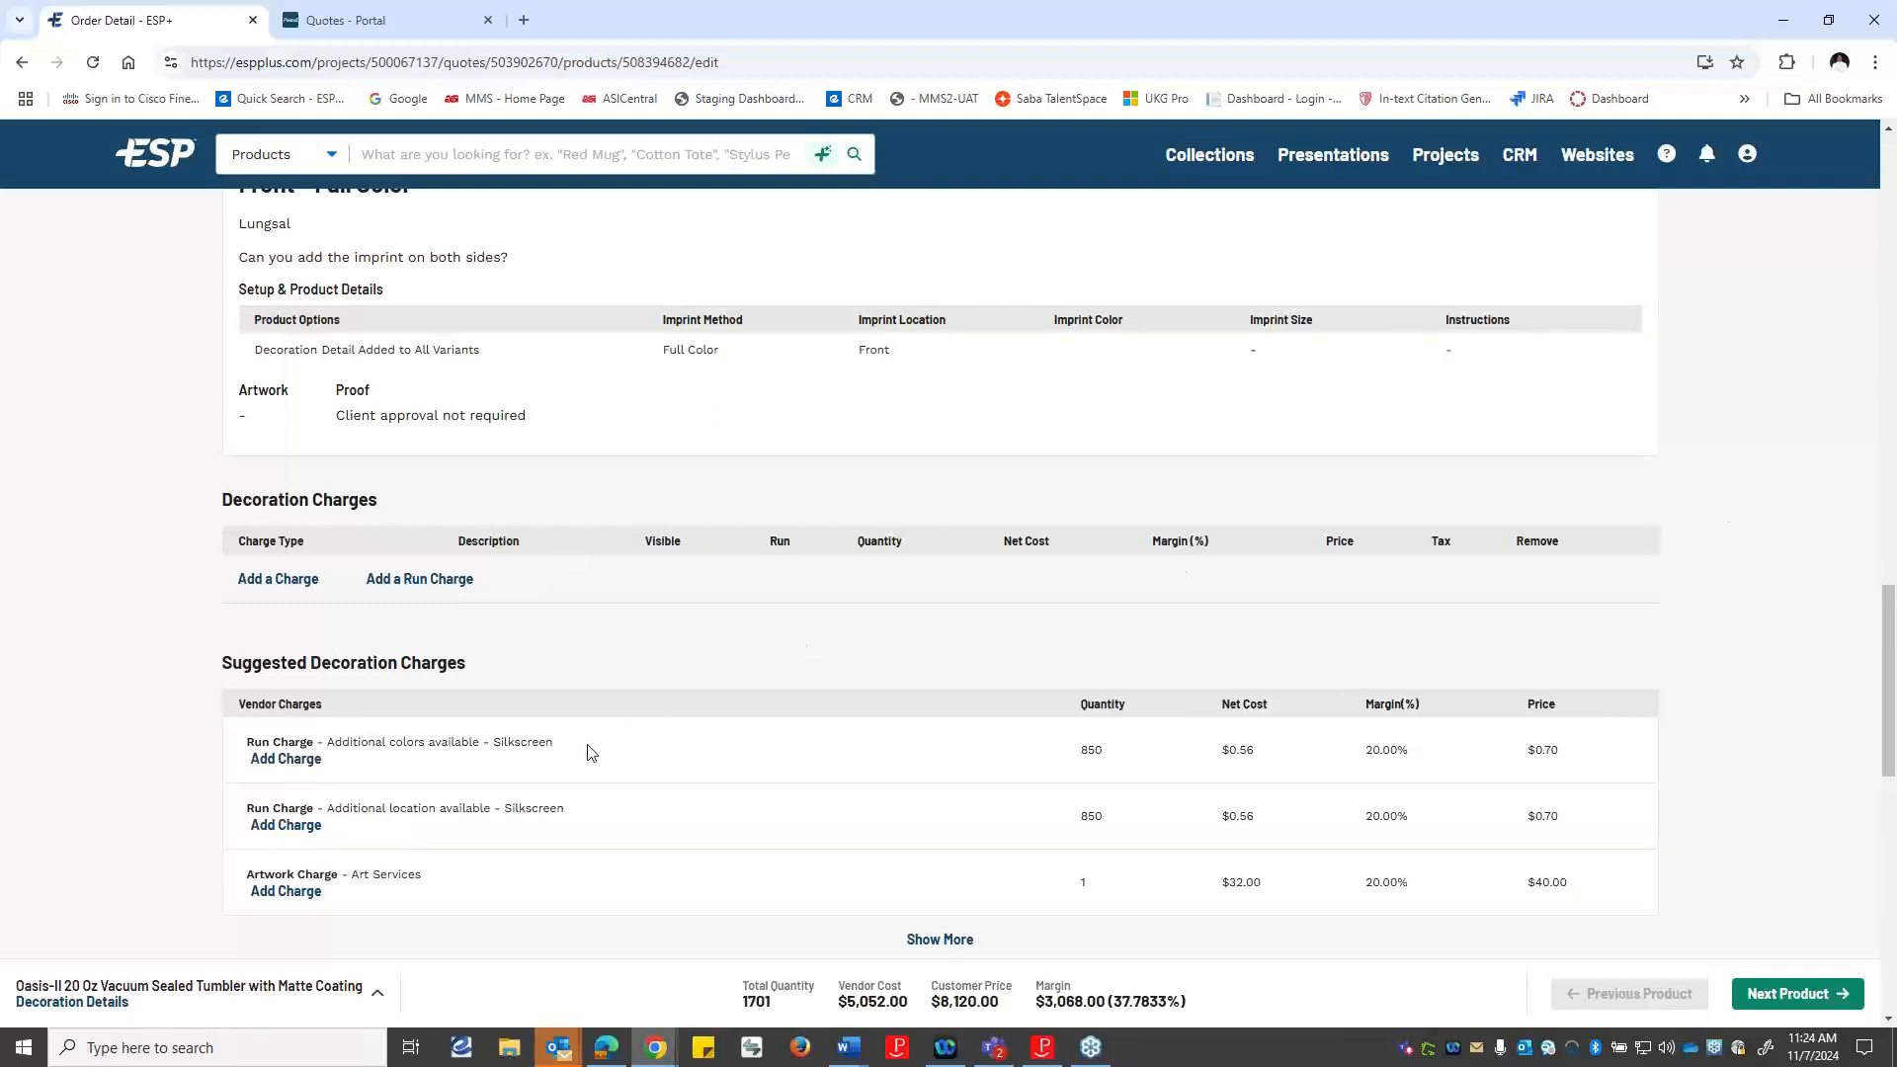
# Compare the tumbler's run and set-up charges with the suggested decoration charges for its imprint.
pyautogui.scroll(-3, 590, 753)
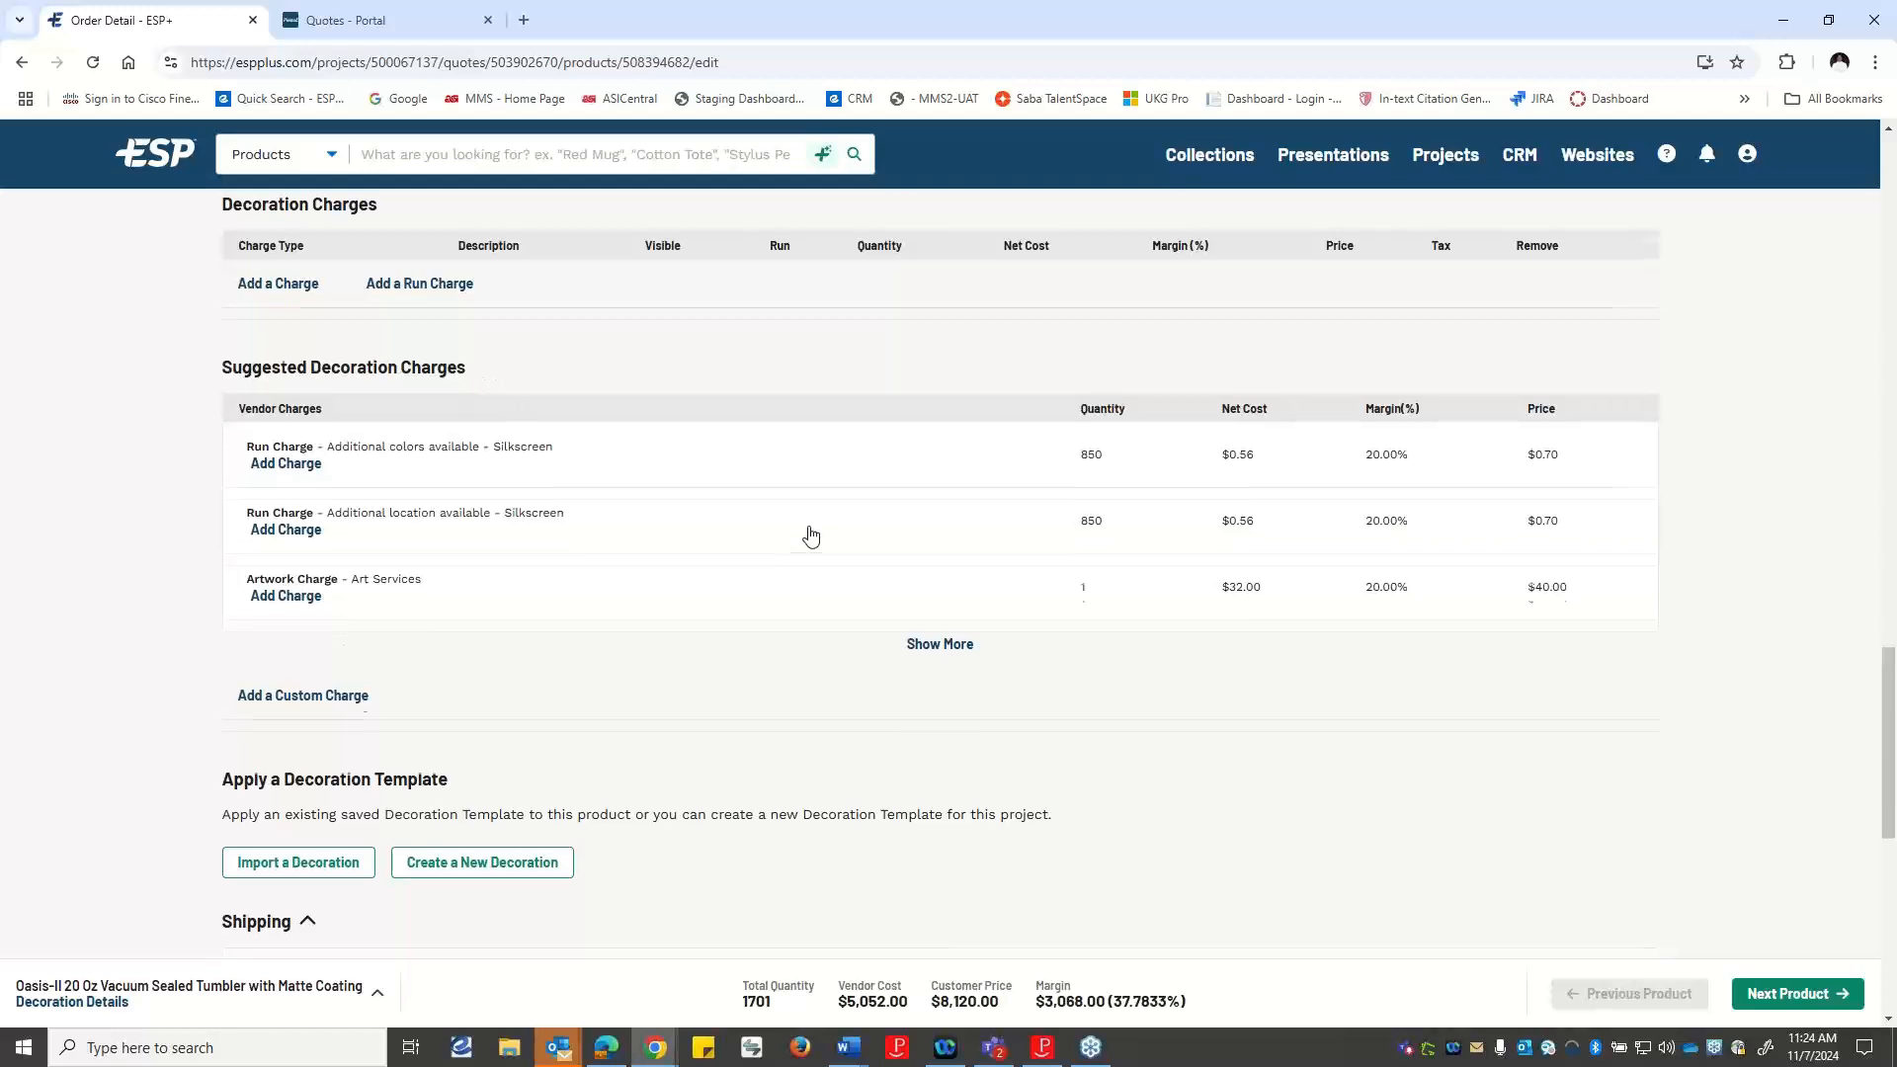
pyautogui.scroll(15, 810, 534)
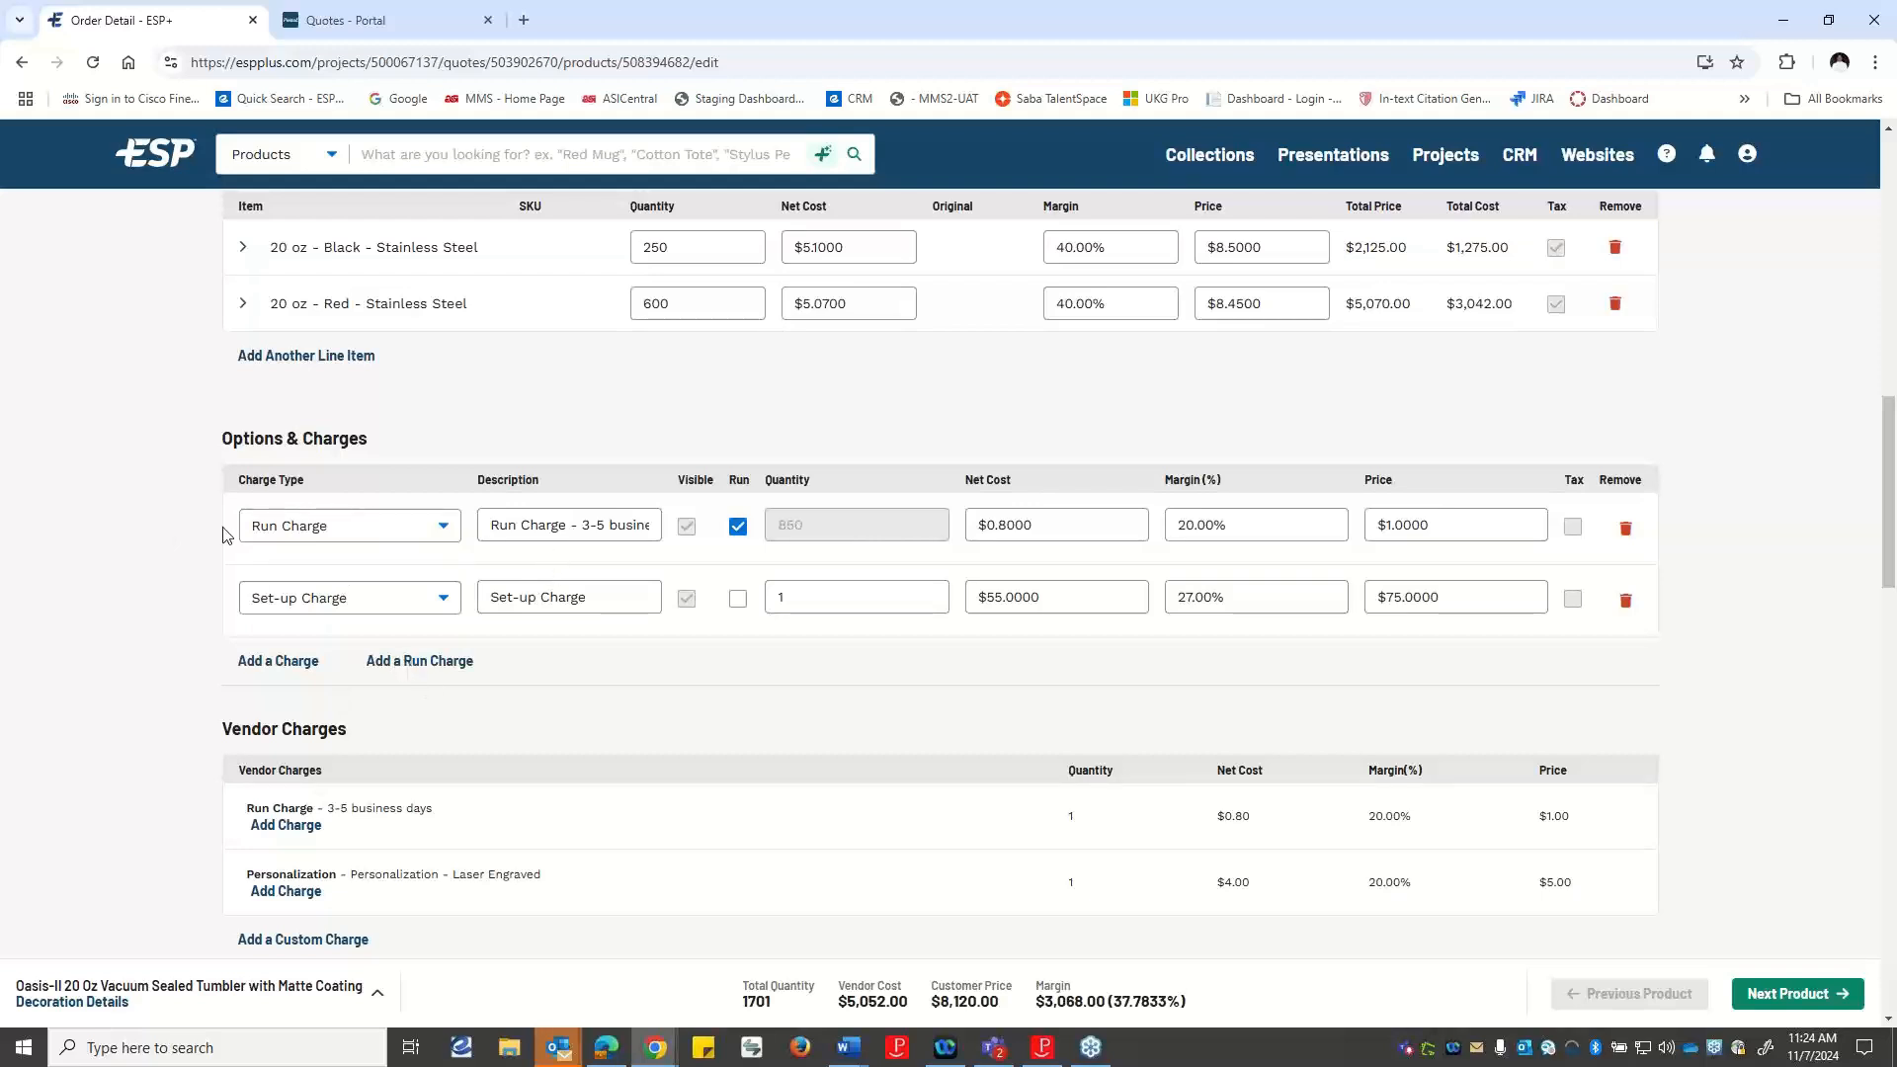
pyautogui.scroll(-1, 228, 534)
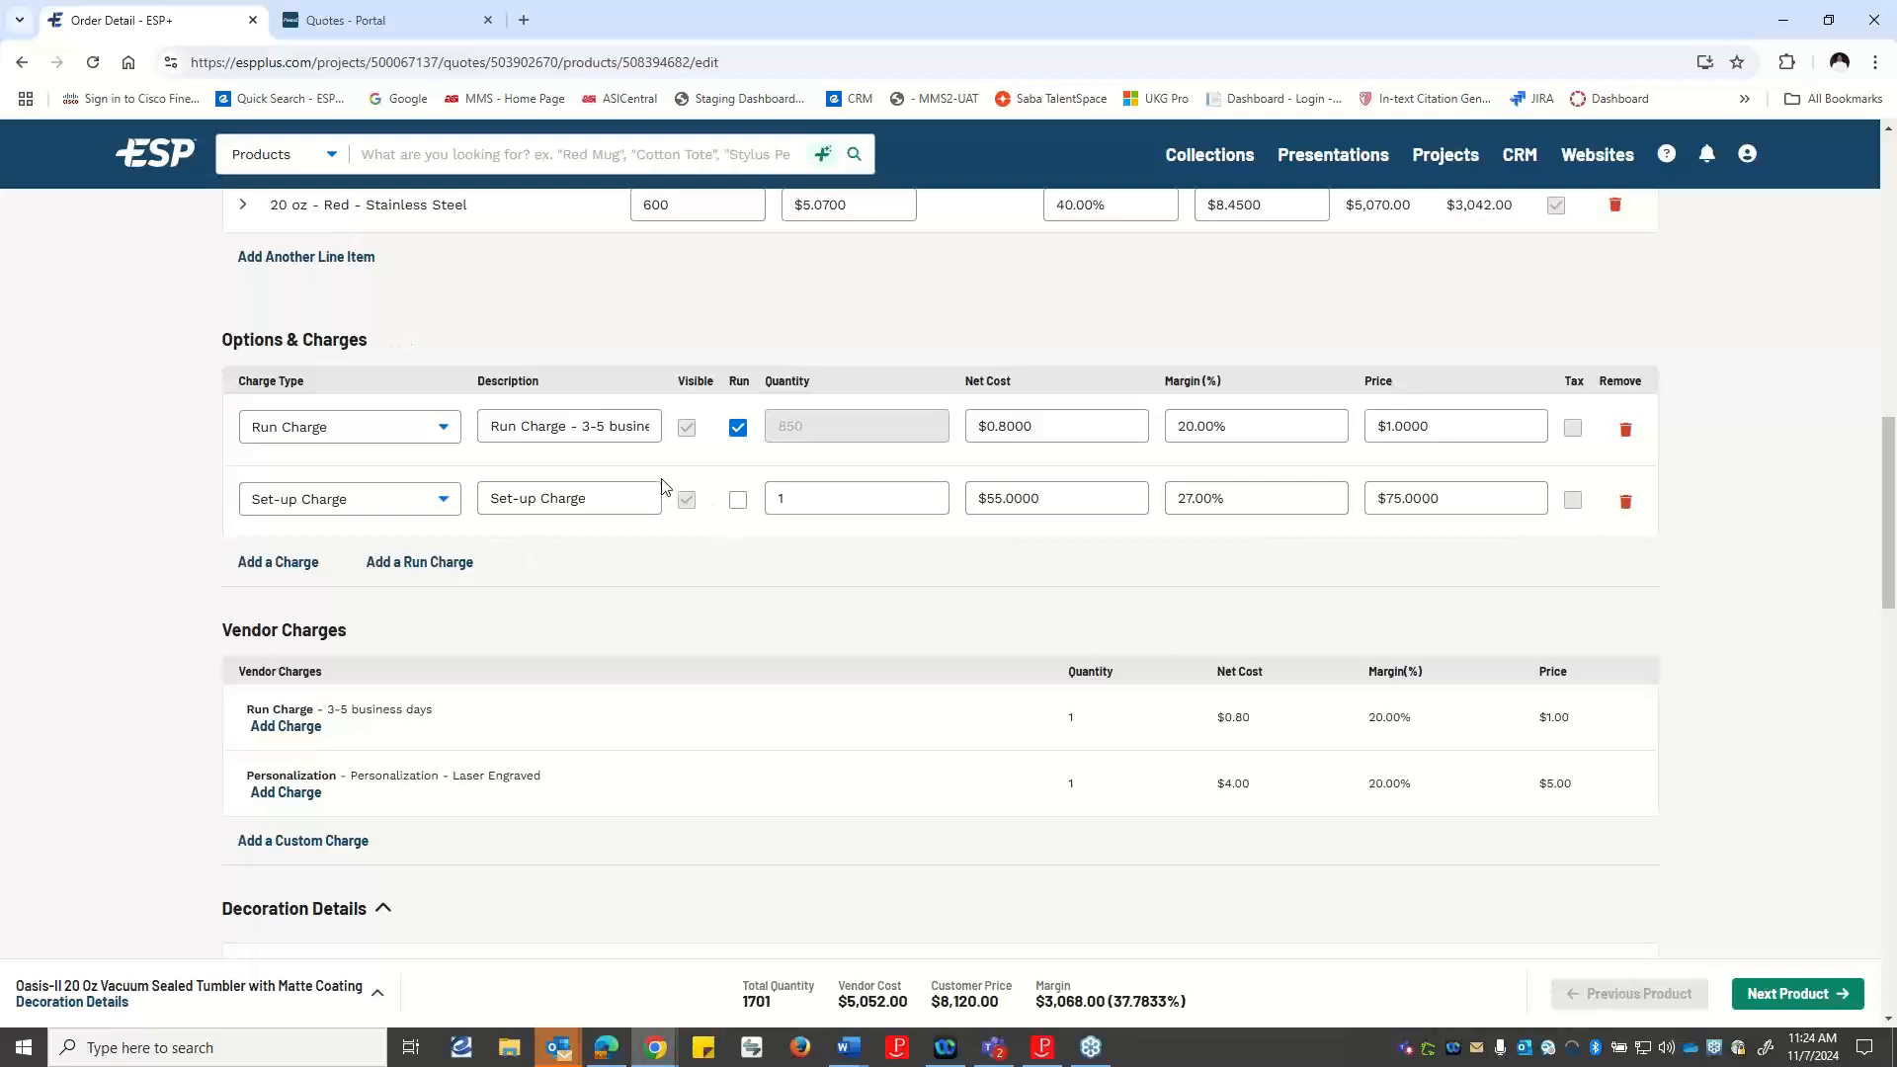
pyautogui.scroll(-10, 808, 591)
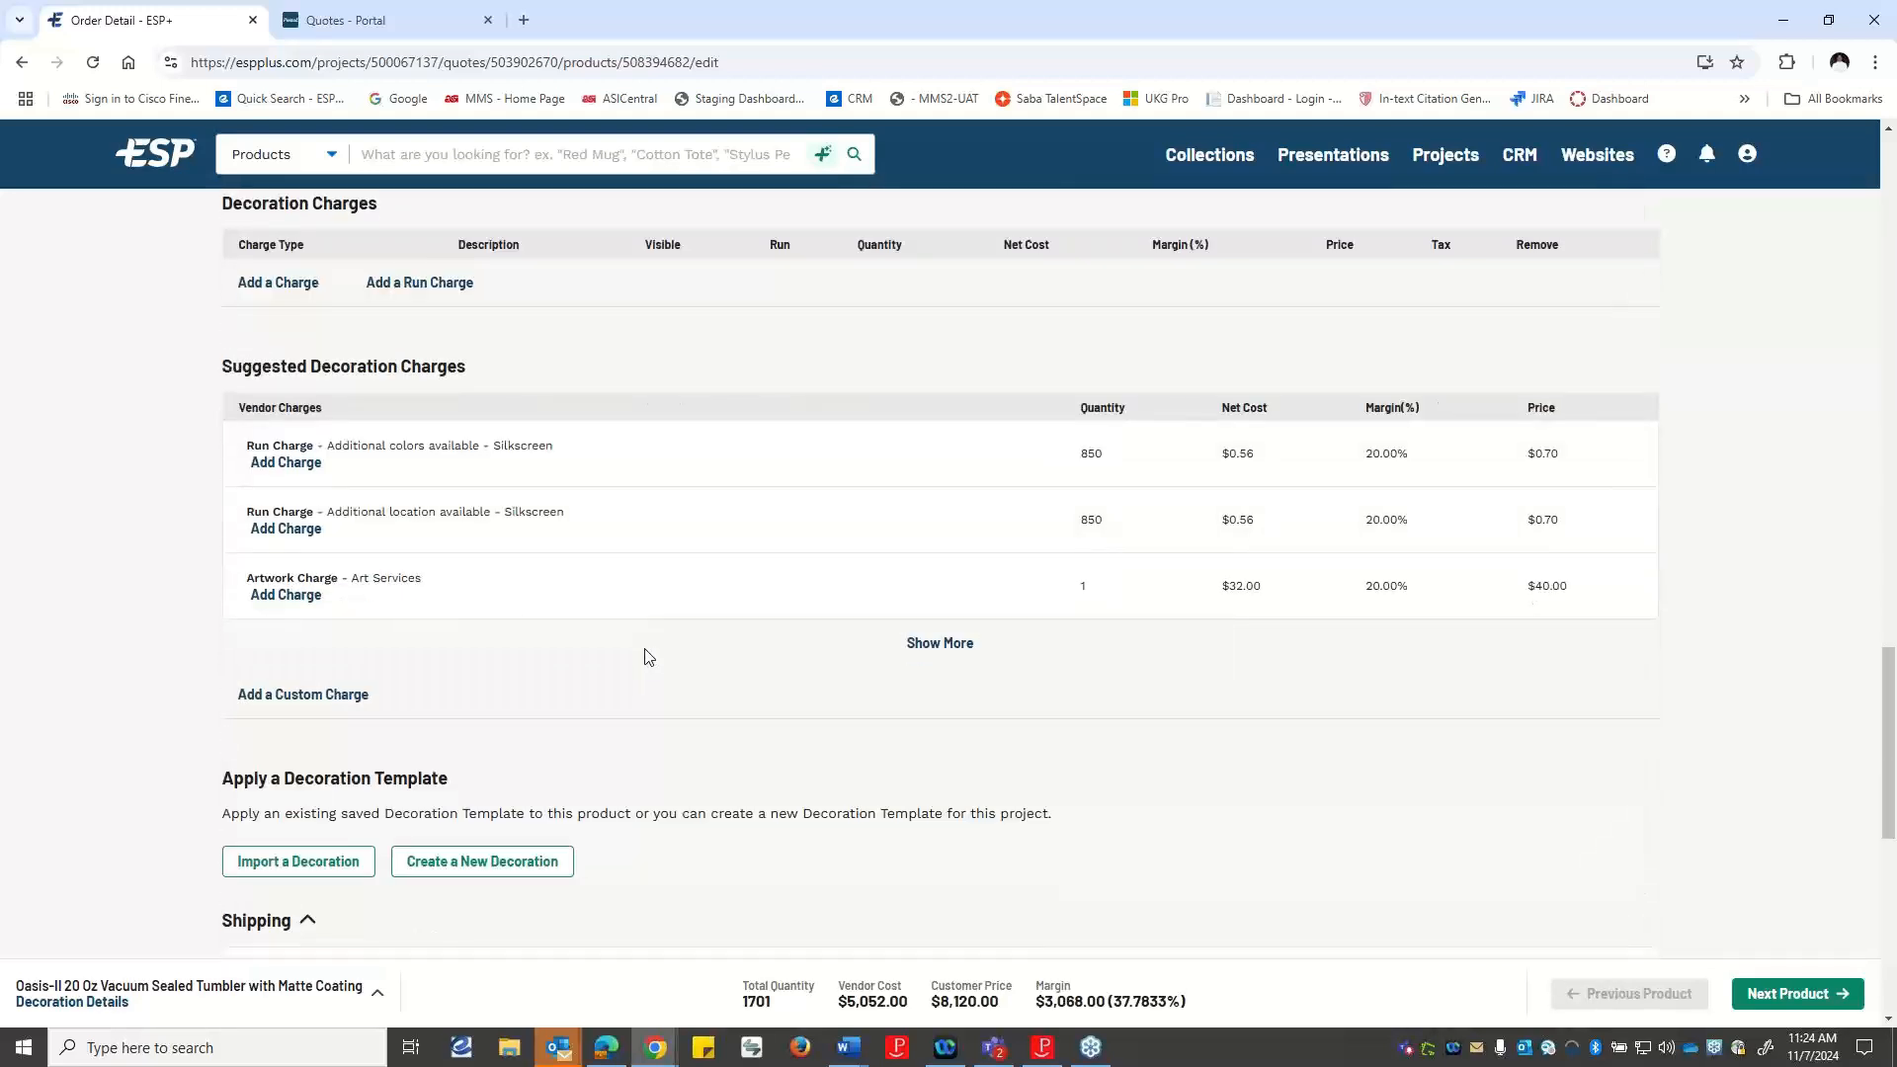
pyautogui.scroll(1, 647, 656)
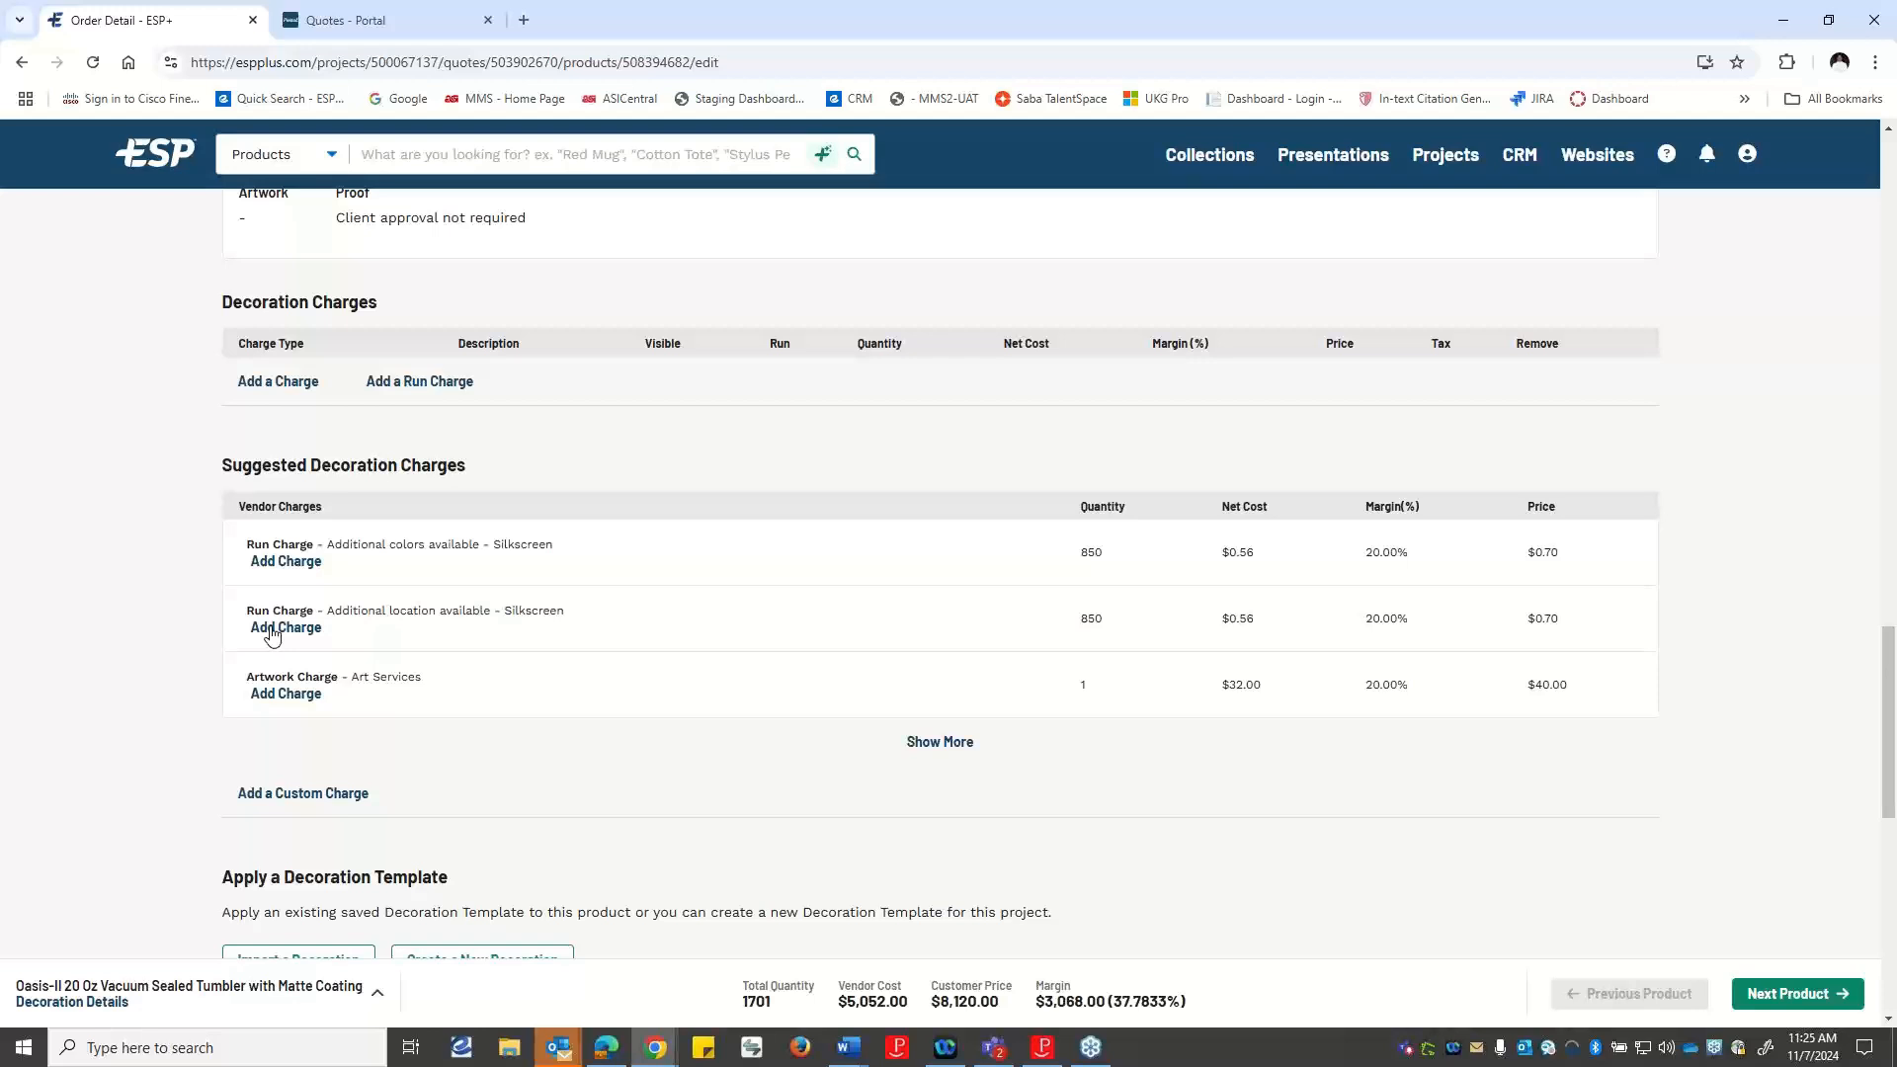
# Expand the full list of suggested decoration charges for the tumbler, review it and collapse it again.
pyautogui.click(966, 746)
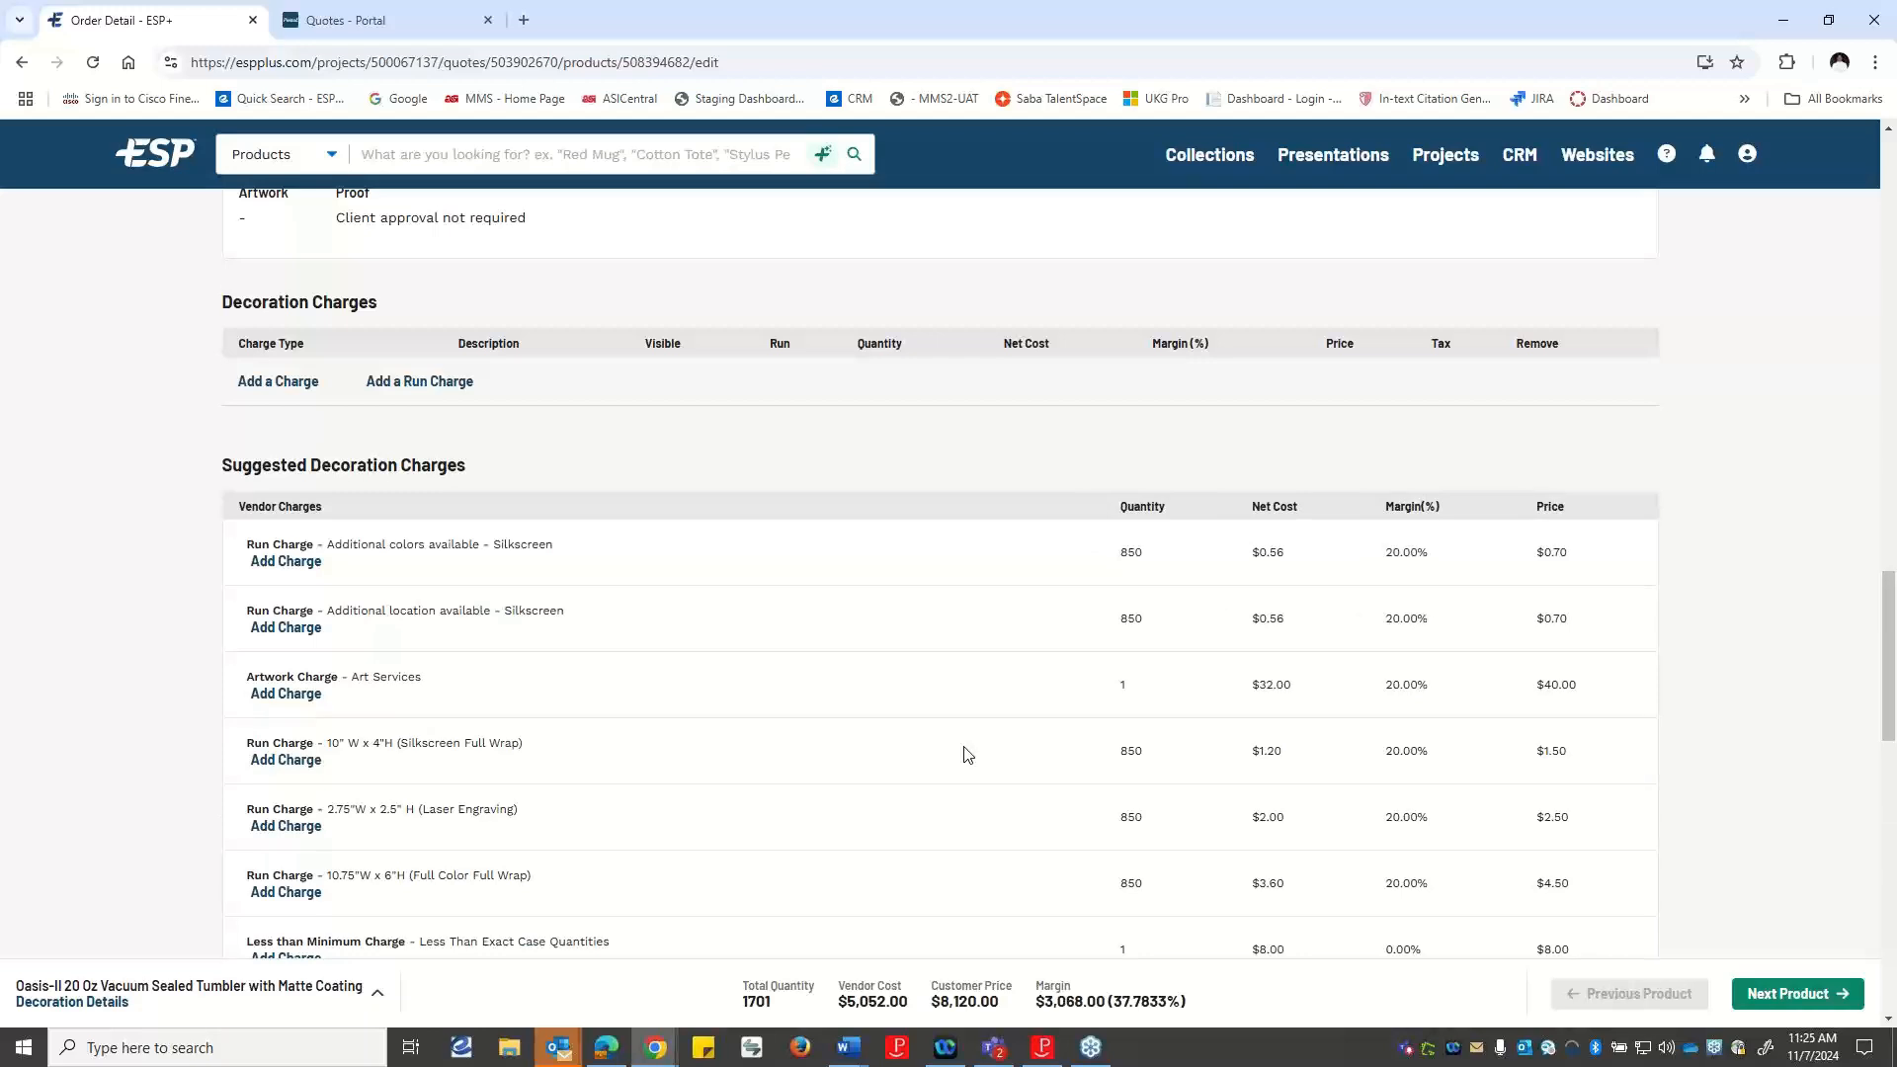
pyautogui.scroll(-2, 967, 755)
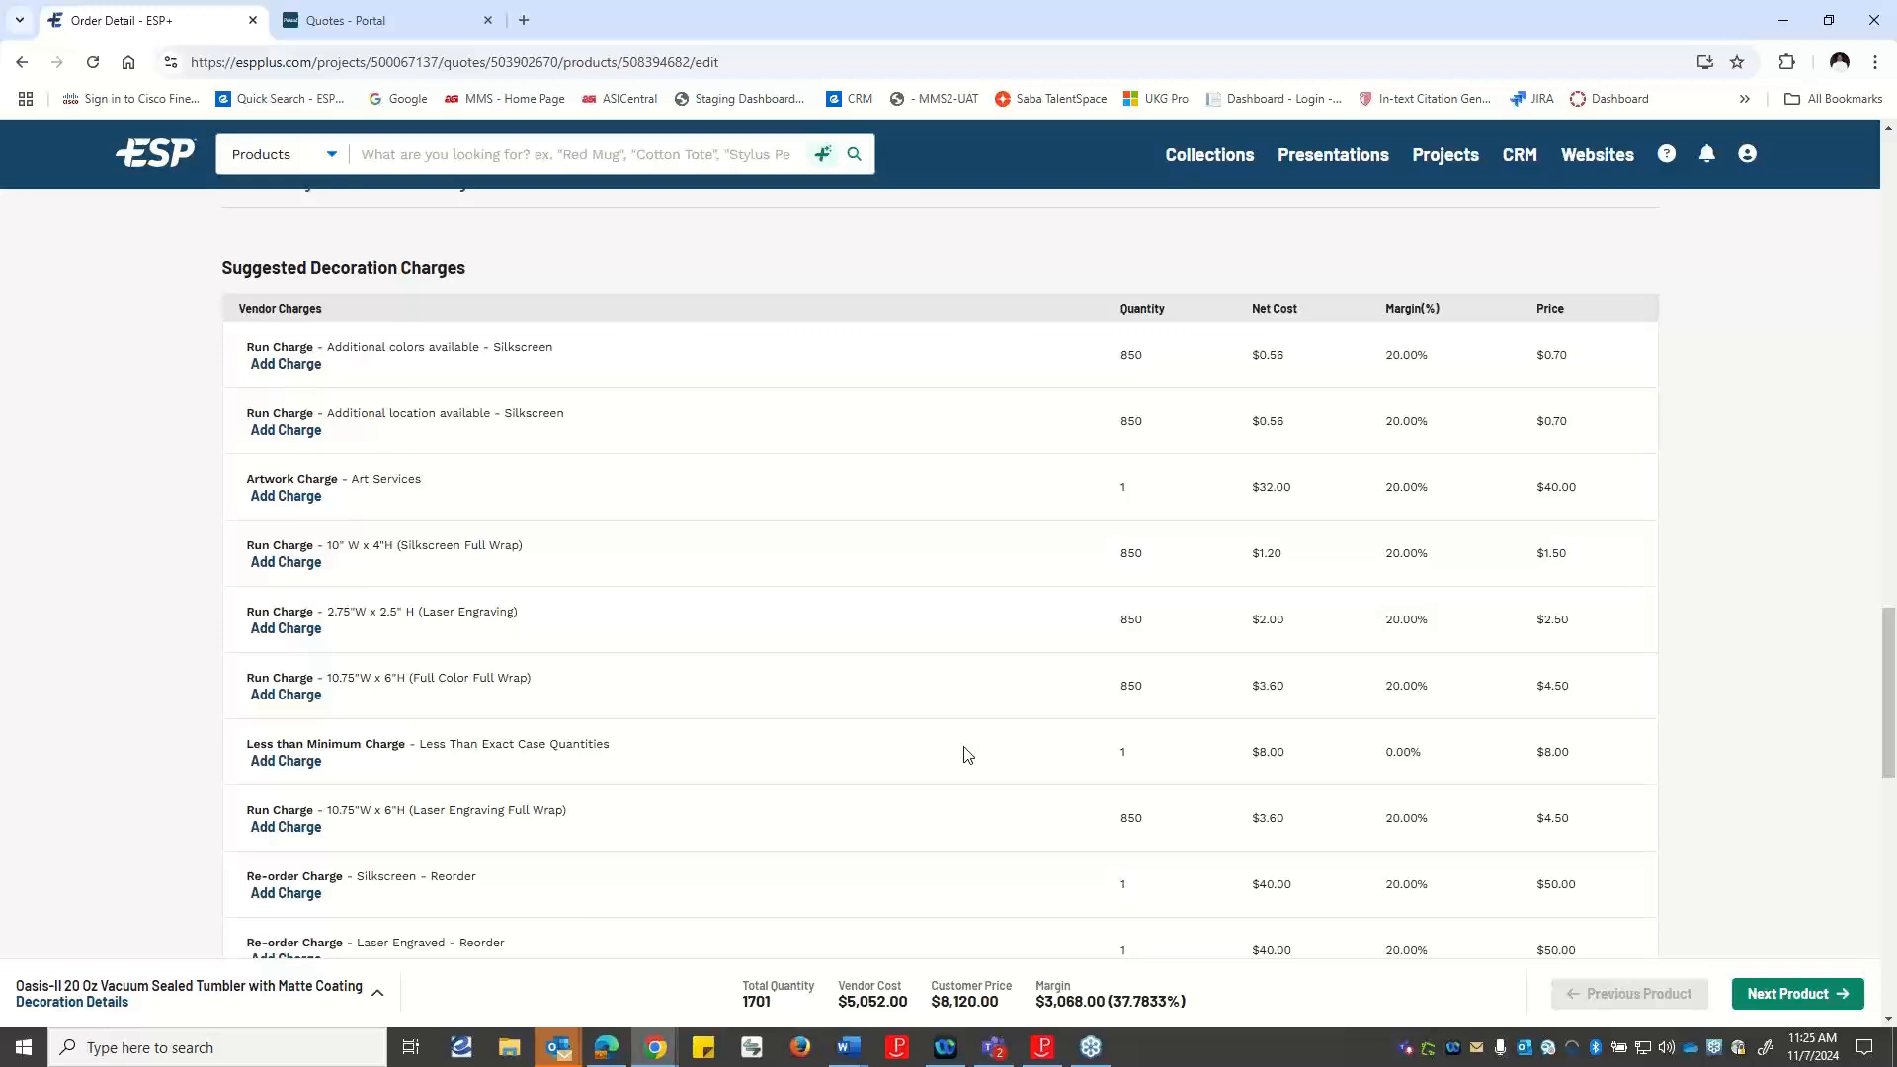
pyautogui.scroll(-3, 1018, 776)
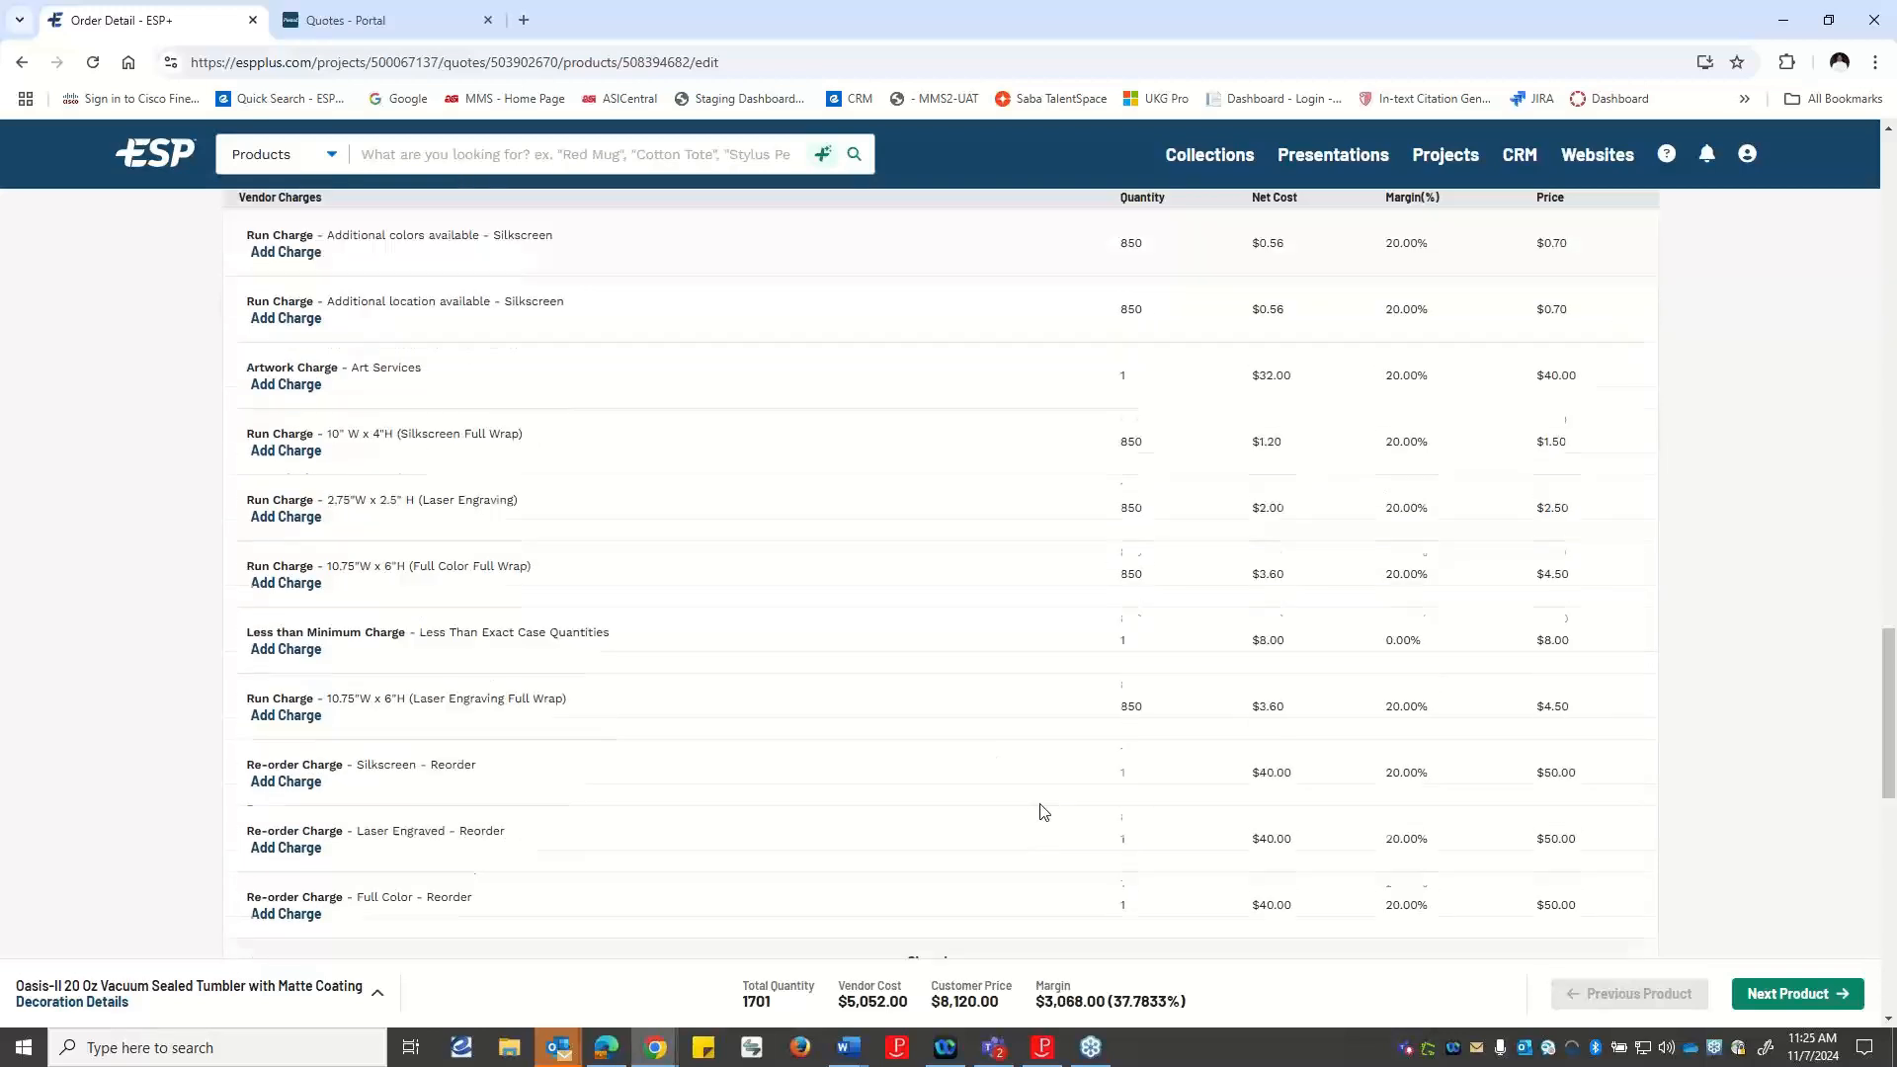
pyautogui.click(959, 778)
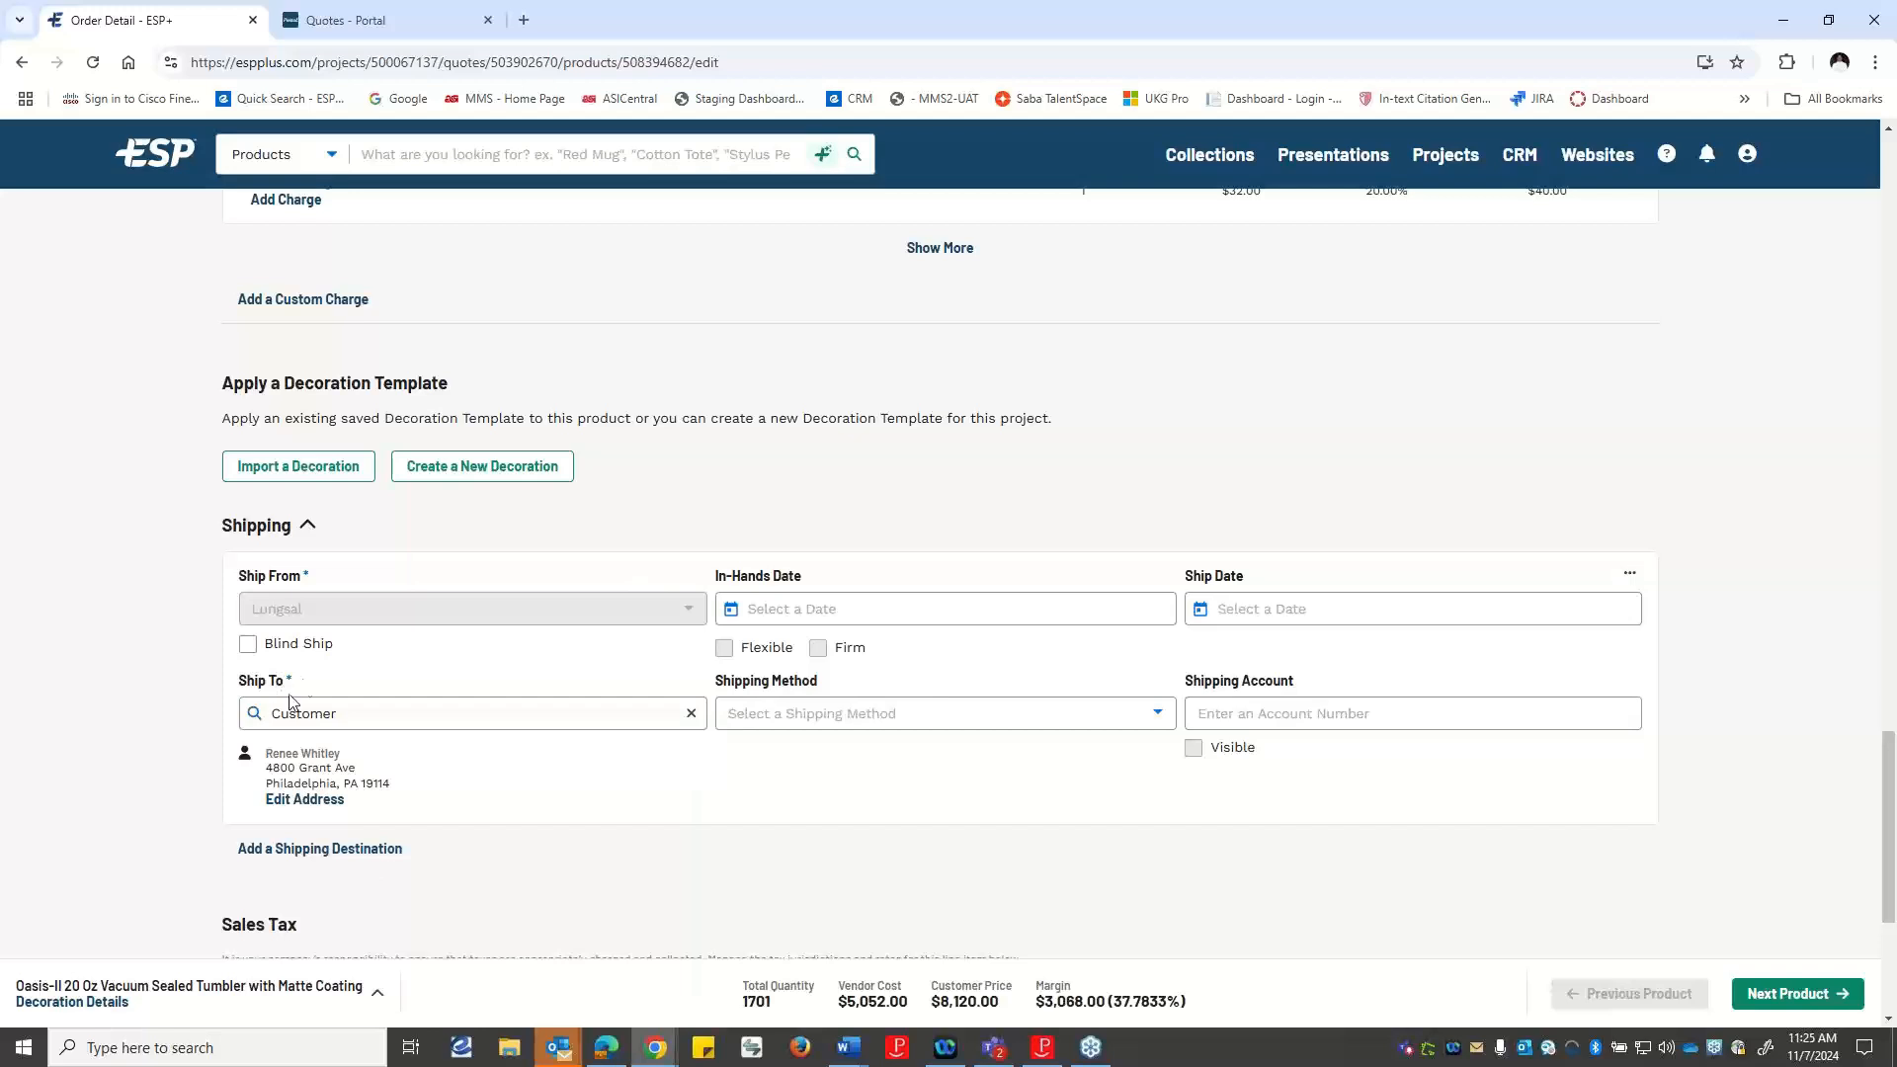
# Examine the tumbler's shipping details, sales tax and instructions sections.
pyautogui.scroll(-3, 366, 658)
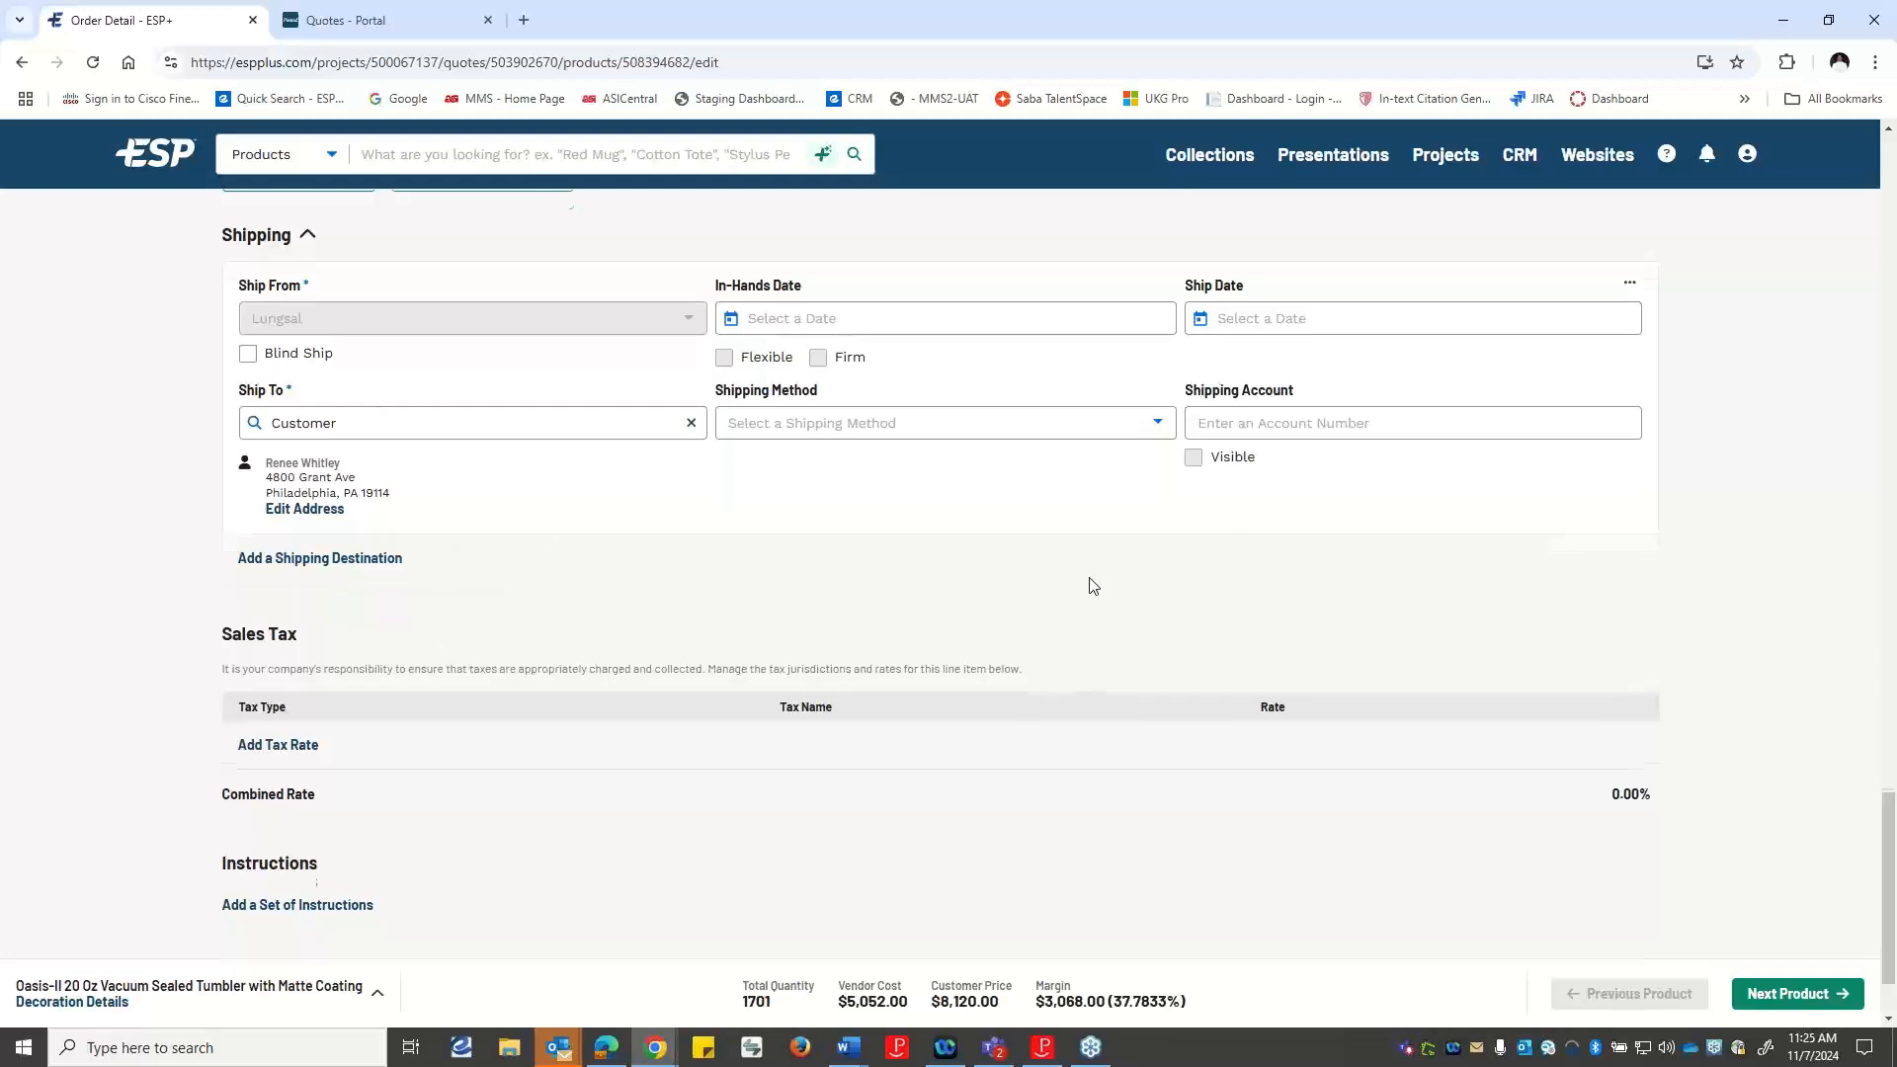
pyautogui.scroll(2, 1092, 586)
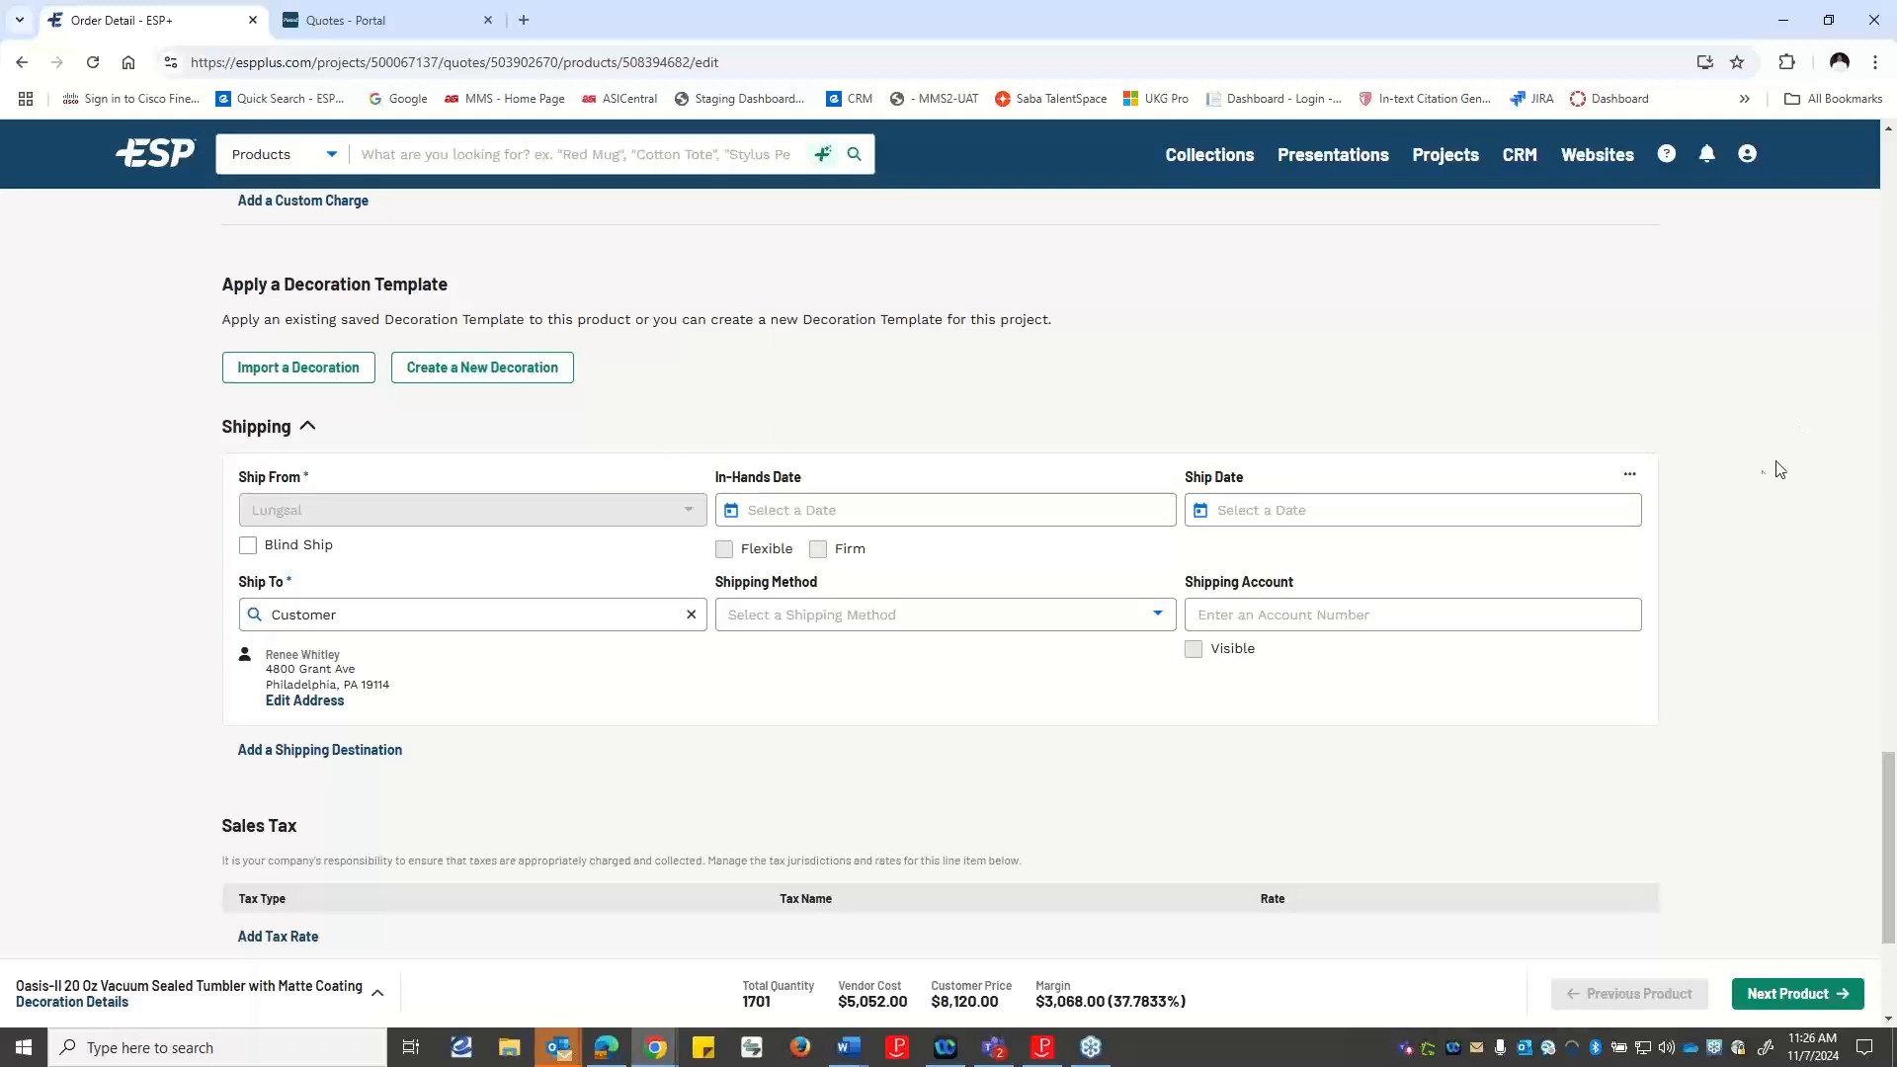
pyautogui.scroll(-2, 1134, 618)
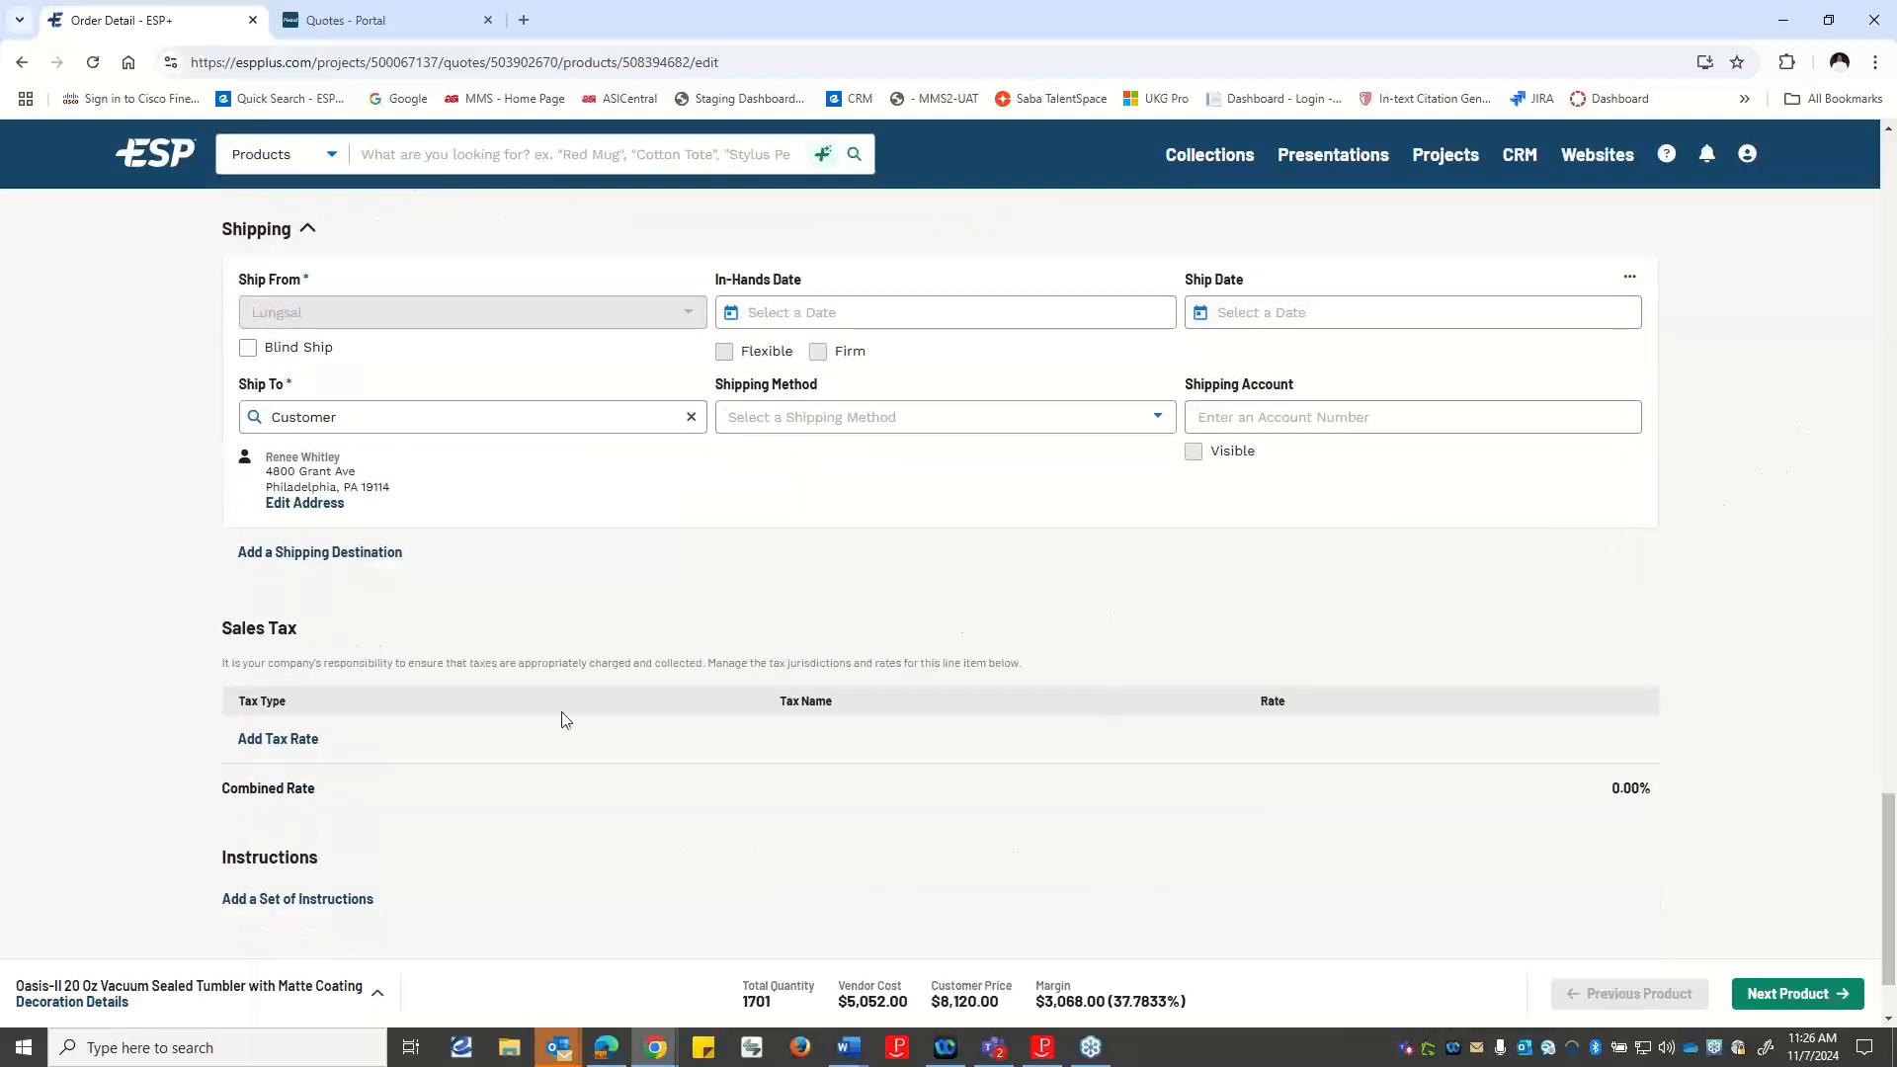
pyautogui.scroll(-1, 465, 739)
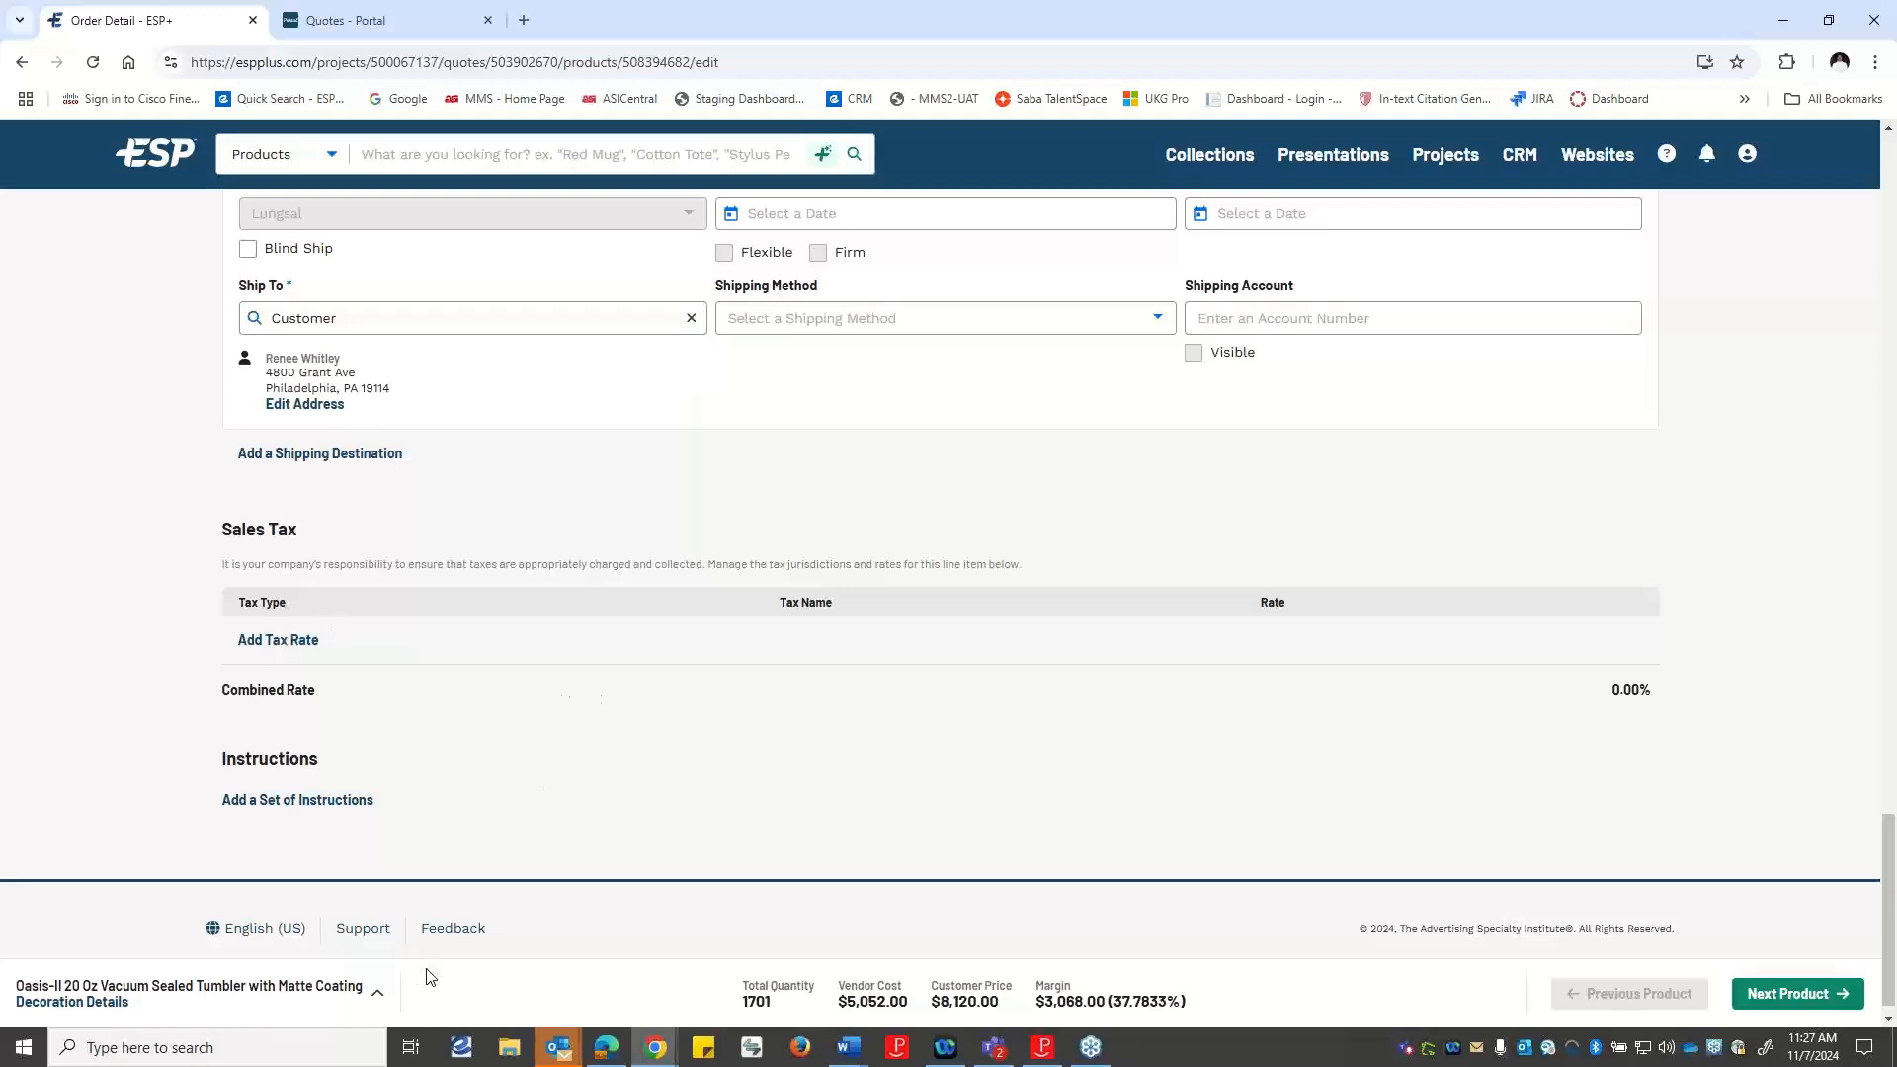
pyautogui.scroll(-1, 444, 973)
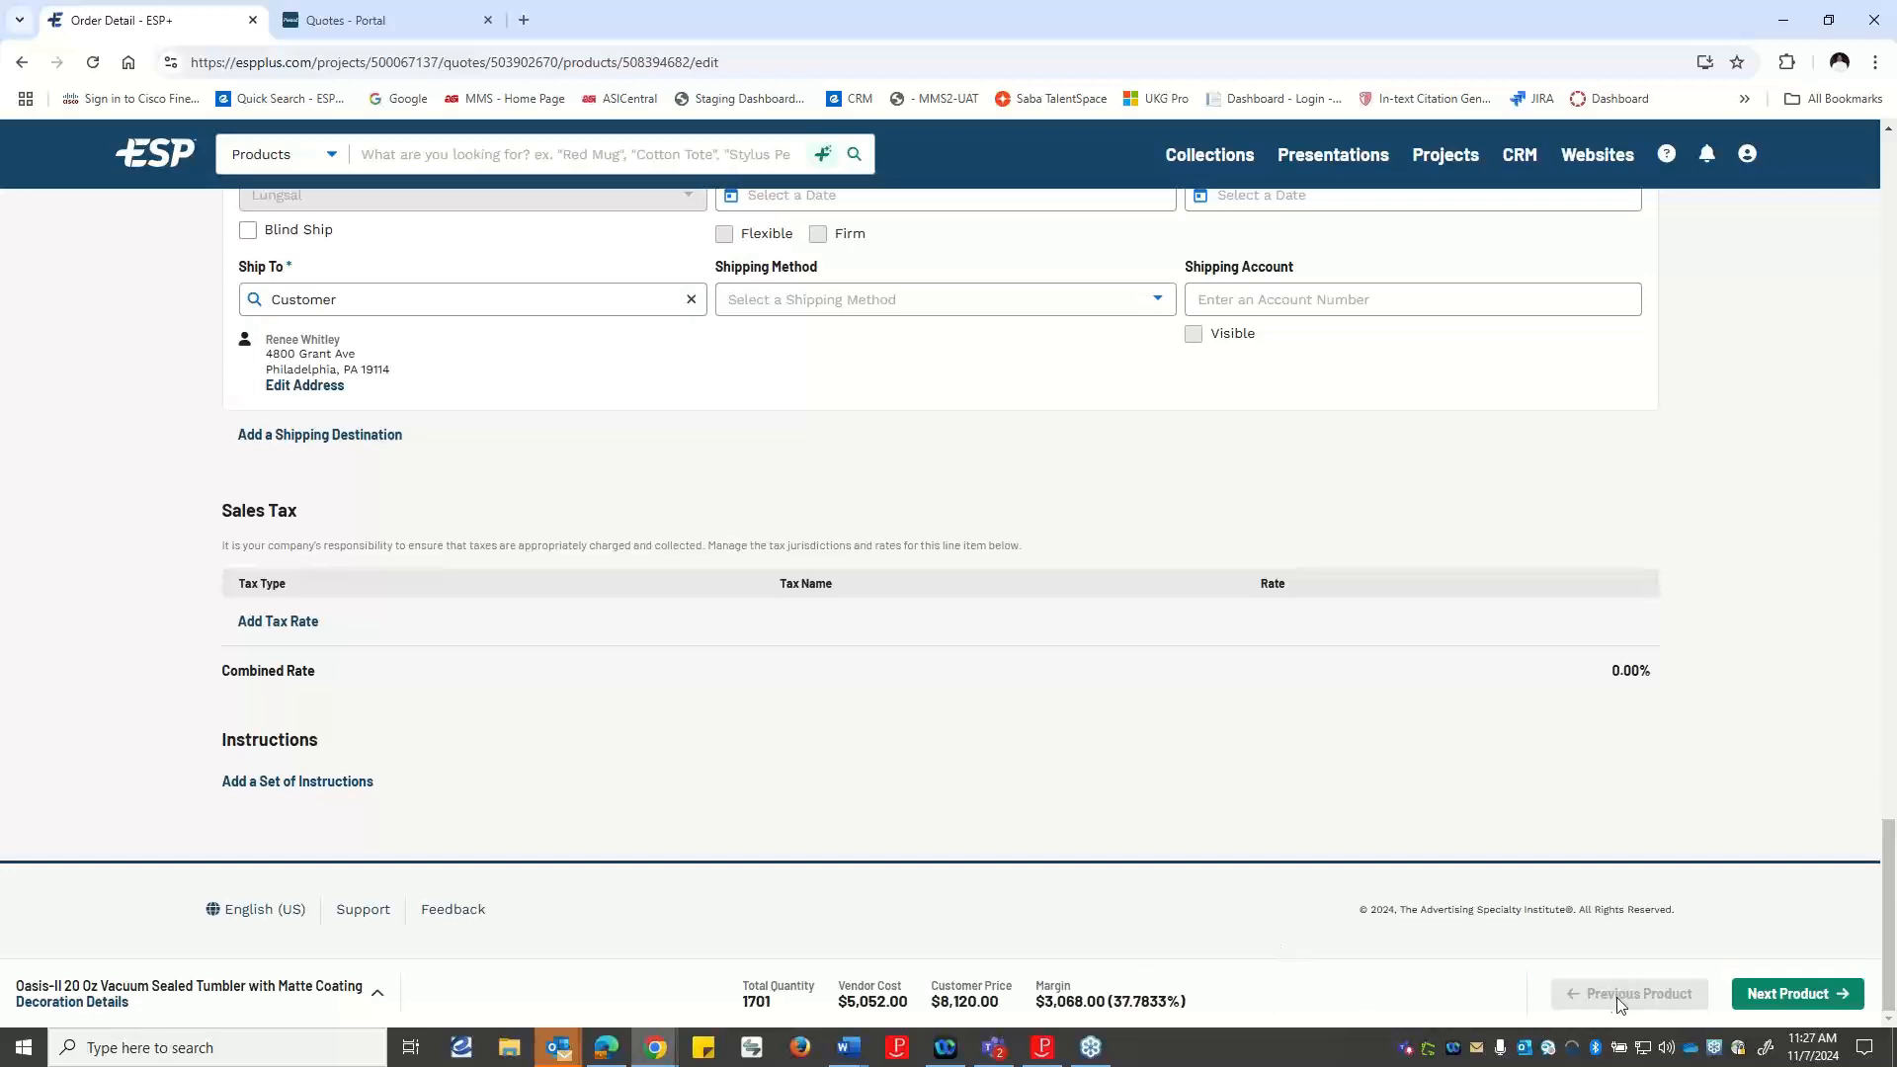
# Save the tumbler's configuration and return to the quote's products and pricing to check its charges.
pyautogui.click(1790, 995)
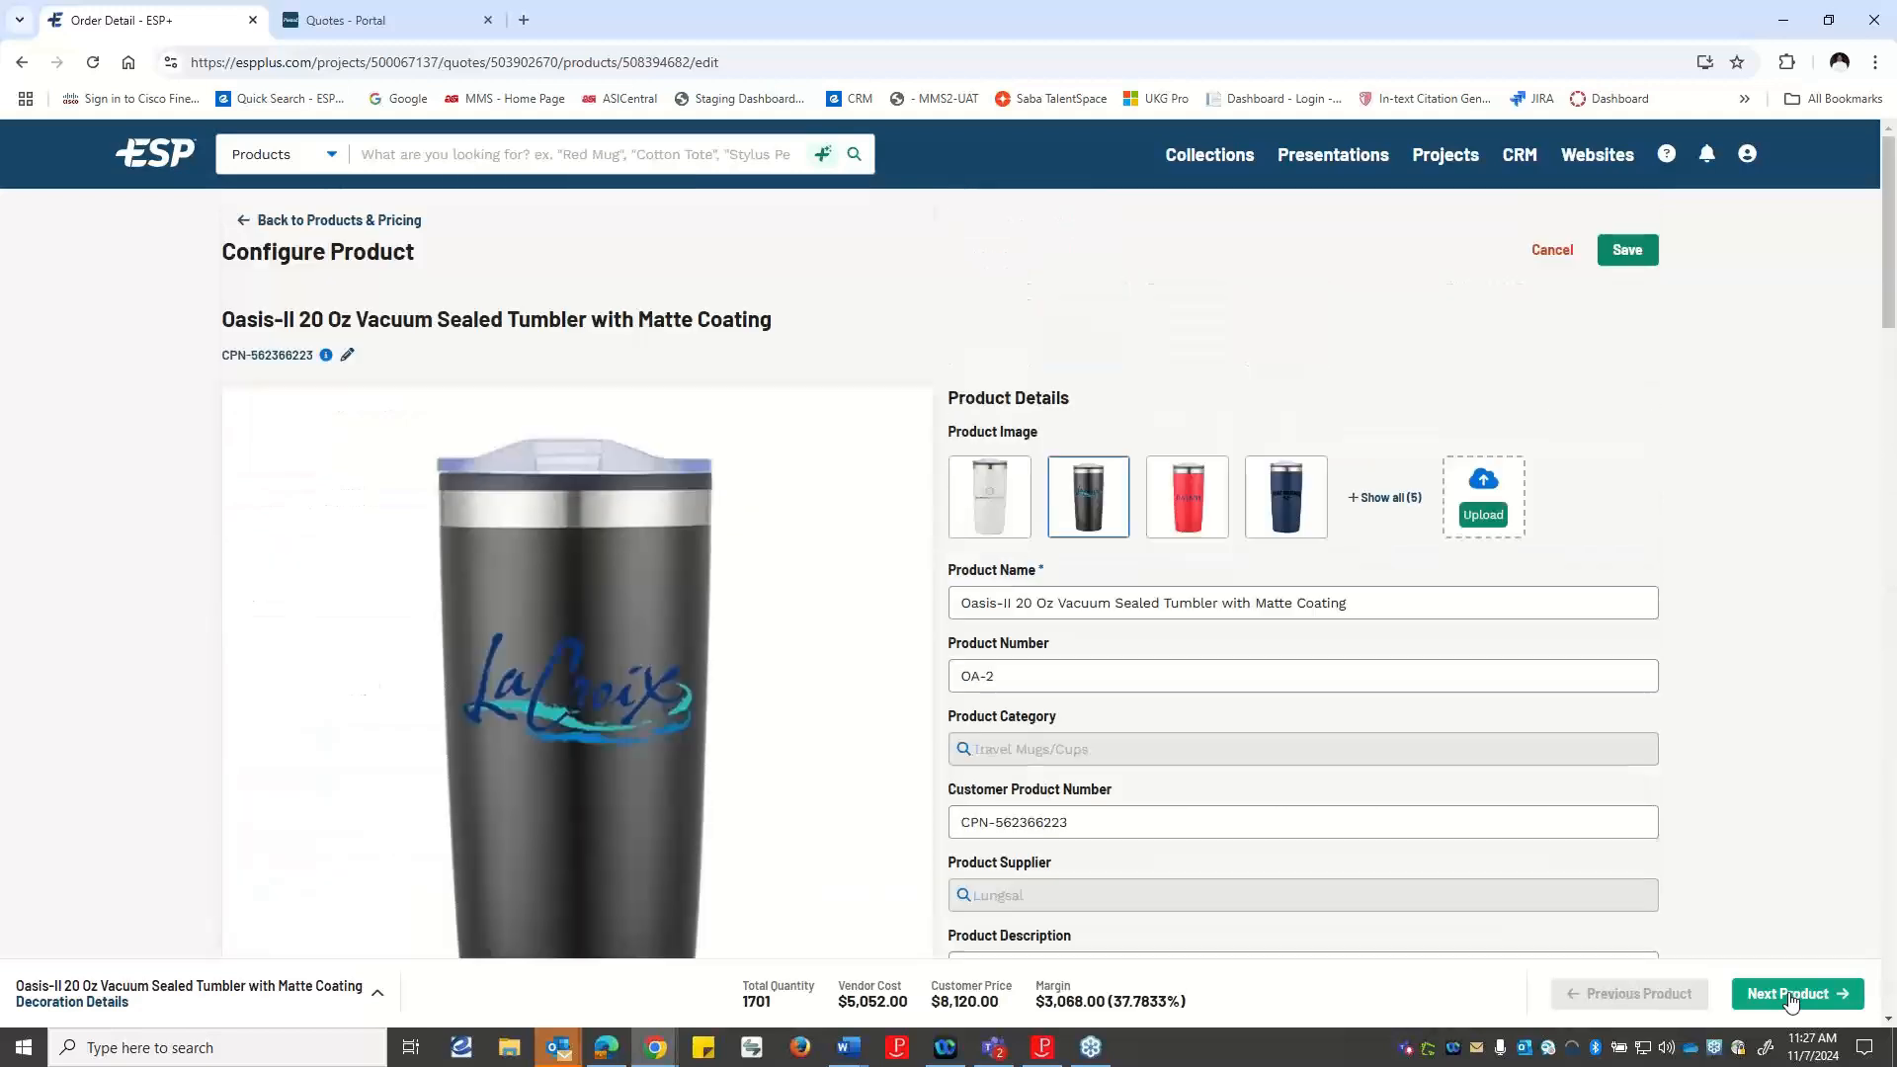
pyautogui.click(1631, 250)
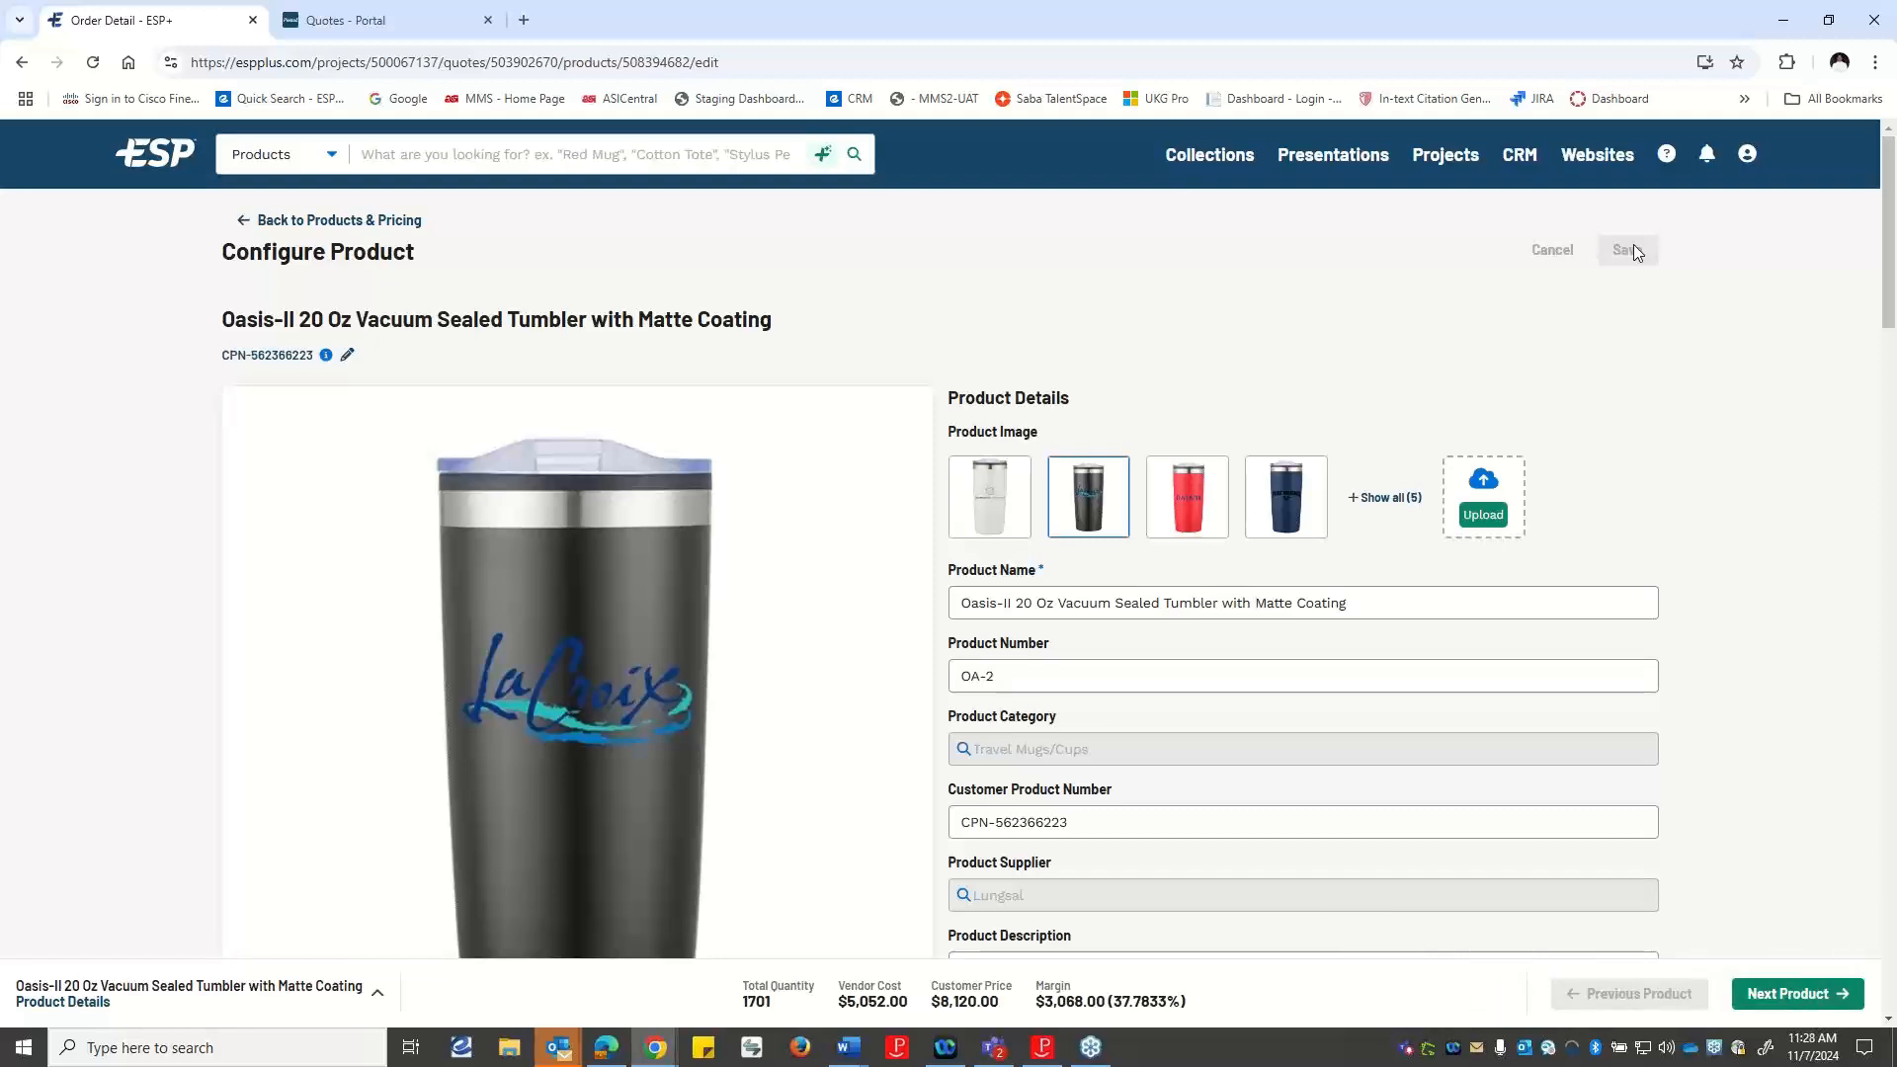
pyautogui.click(1391, 602)
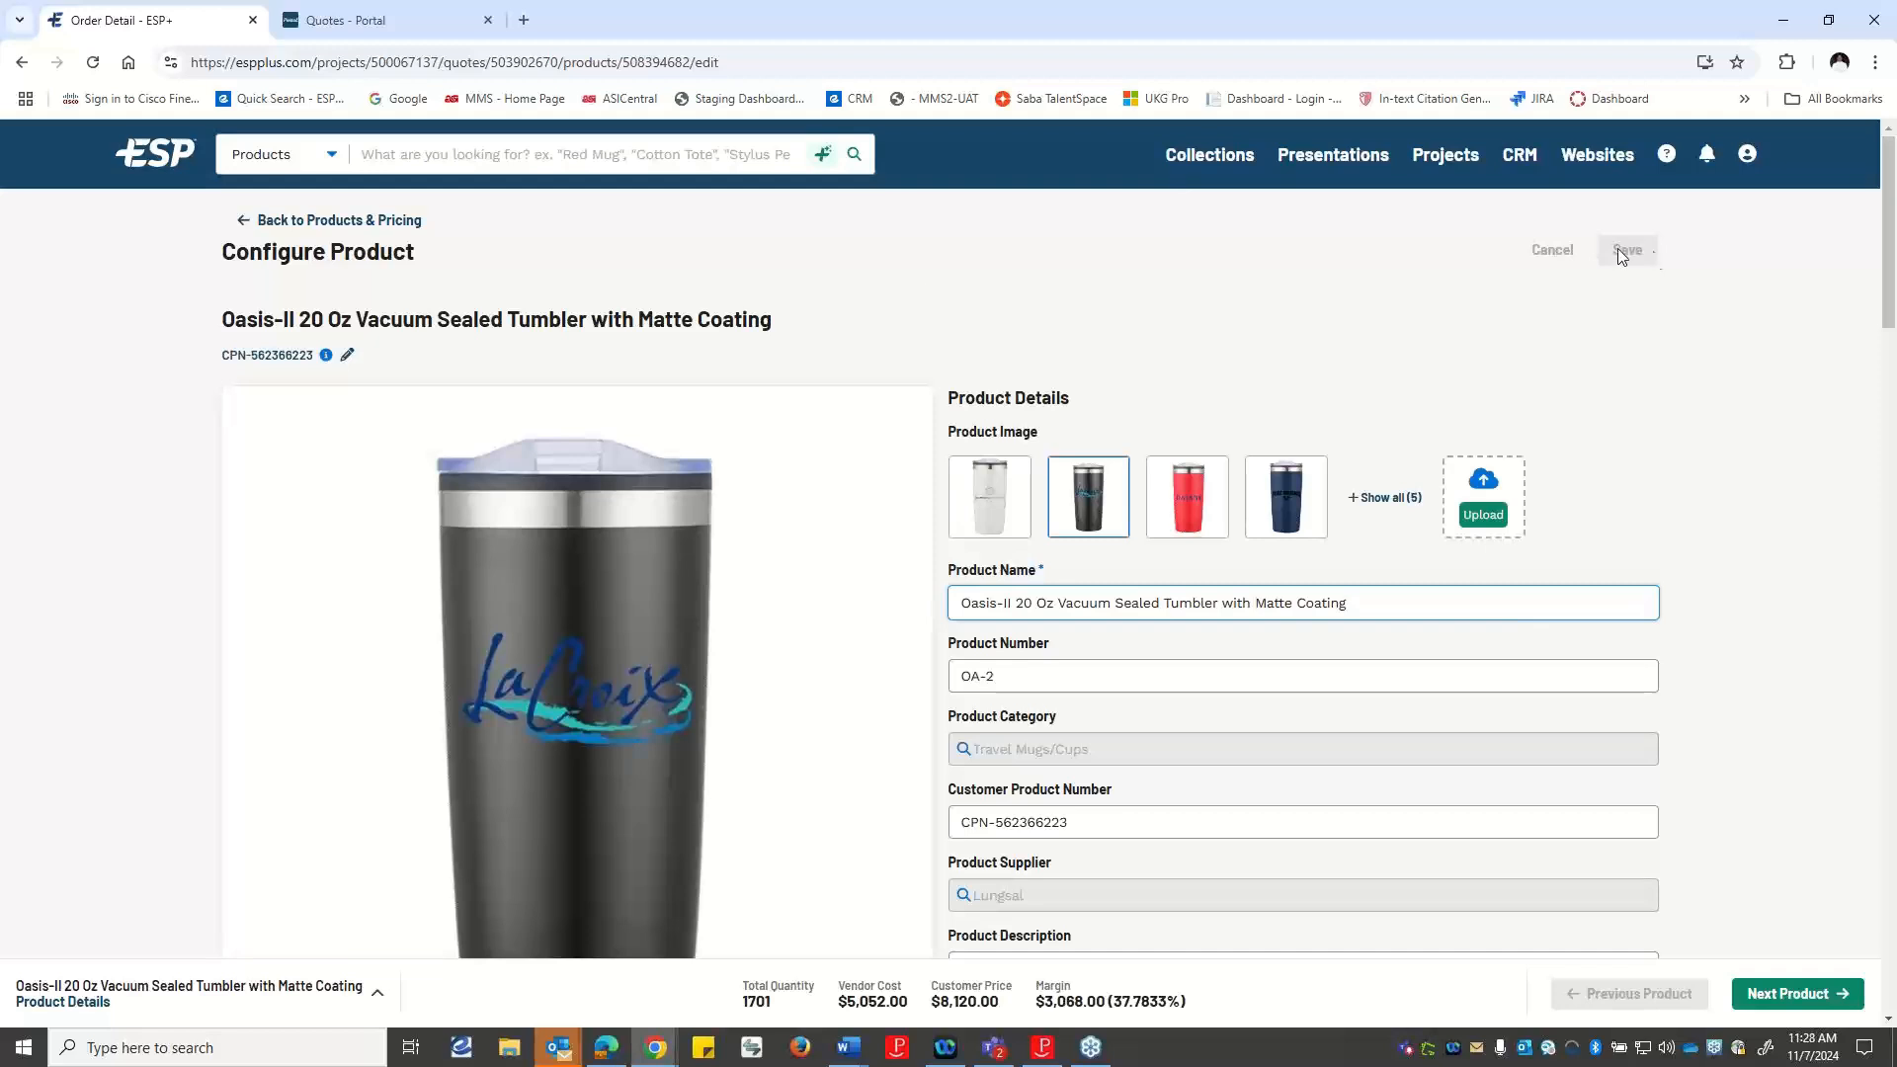
pyautogui.click(312, 228)
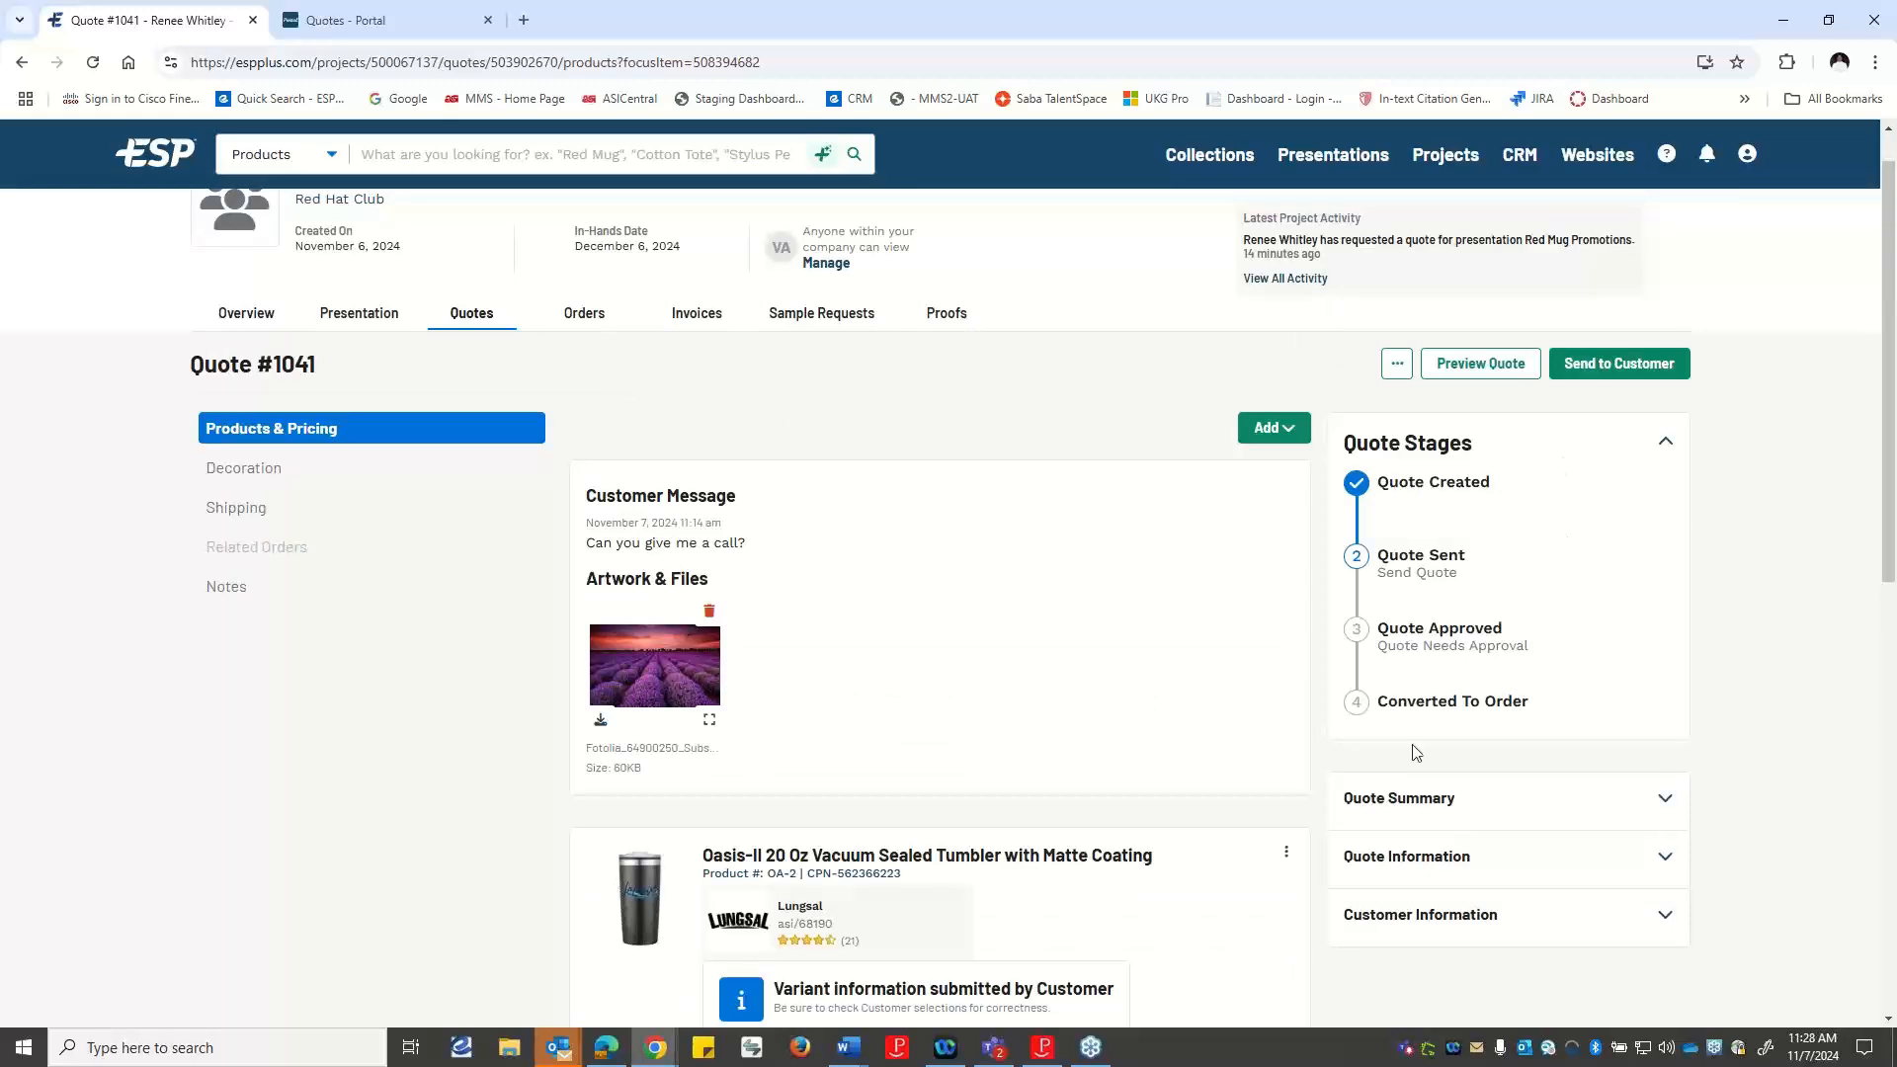
pyautogui.scroll(-4, 1433, 751)
pyautogui.scroll(-1, 1285, 783)
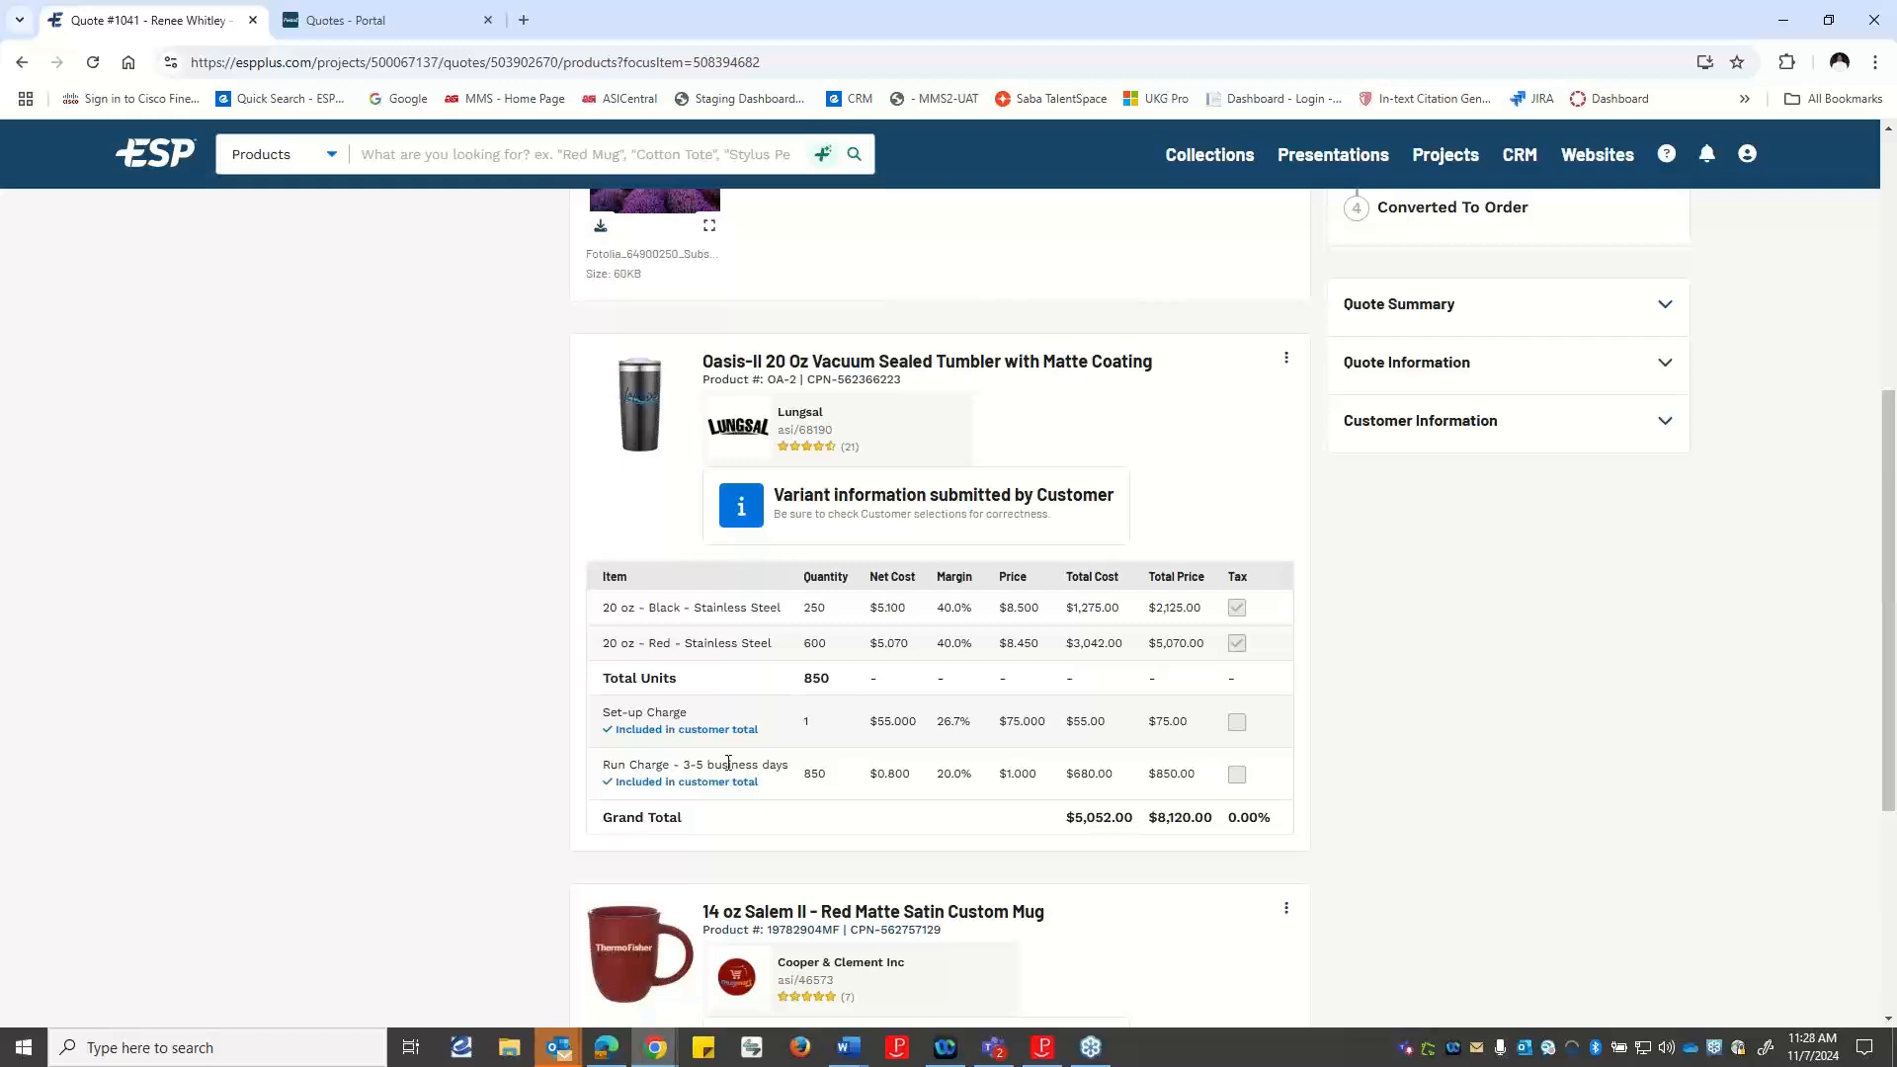
pyautogui.scroll(4, 840, 707)
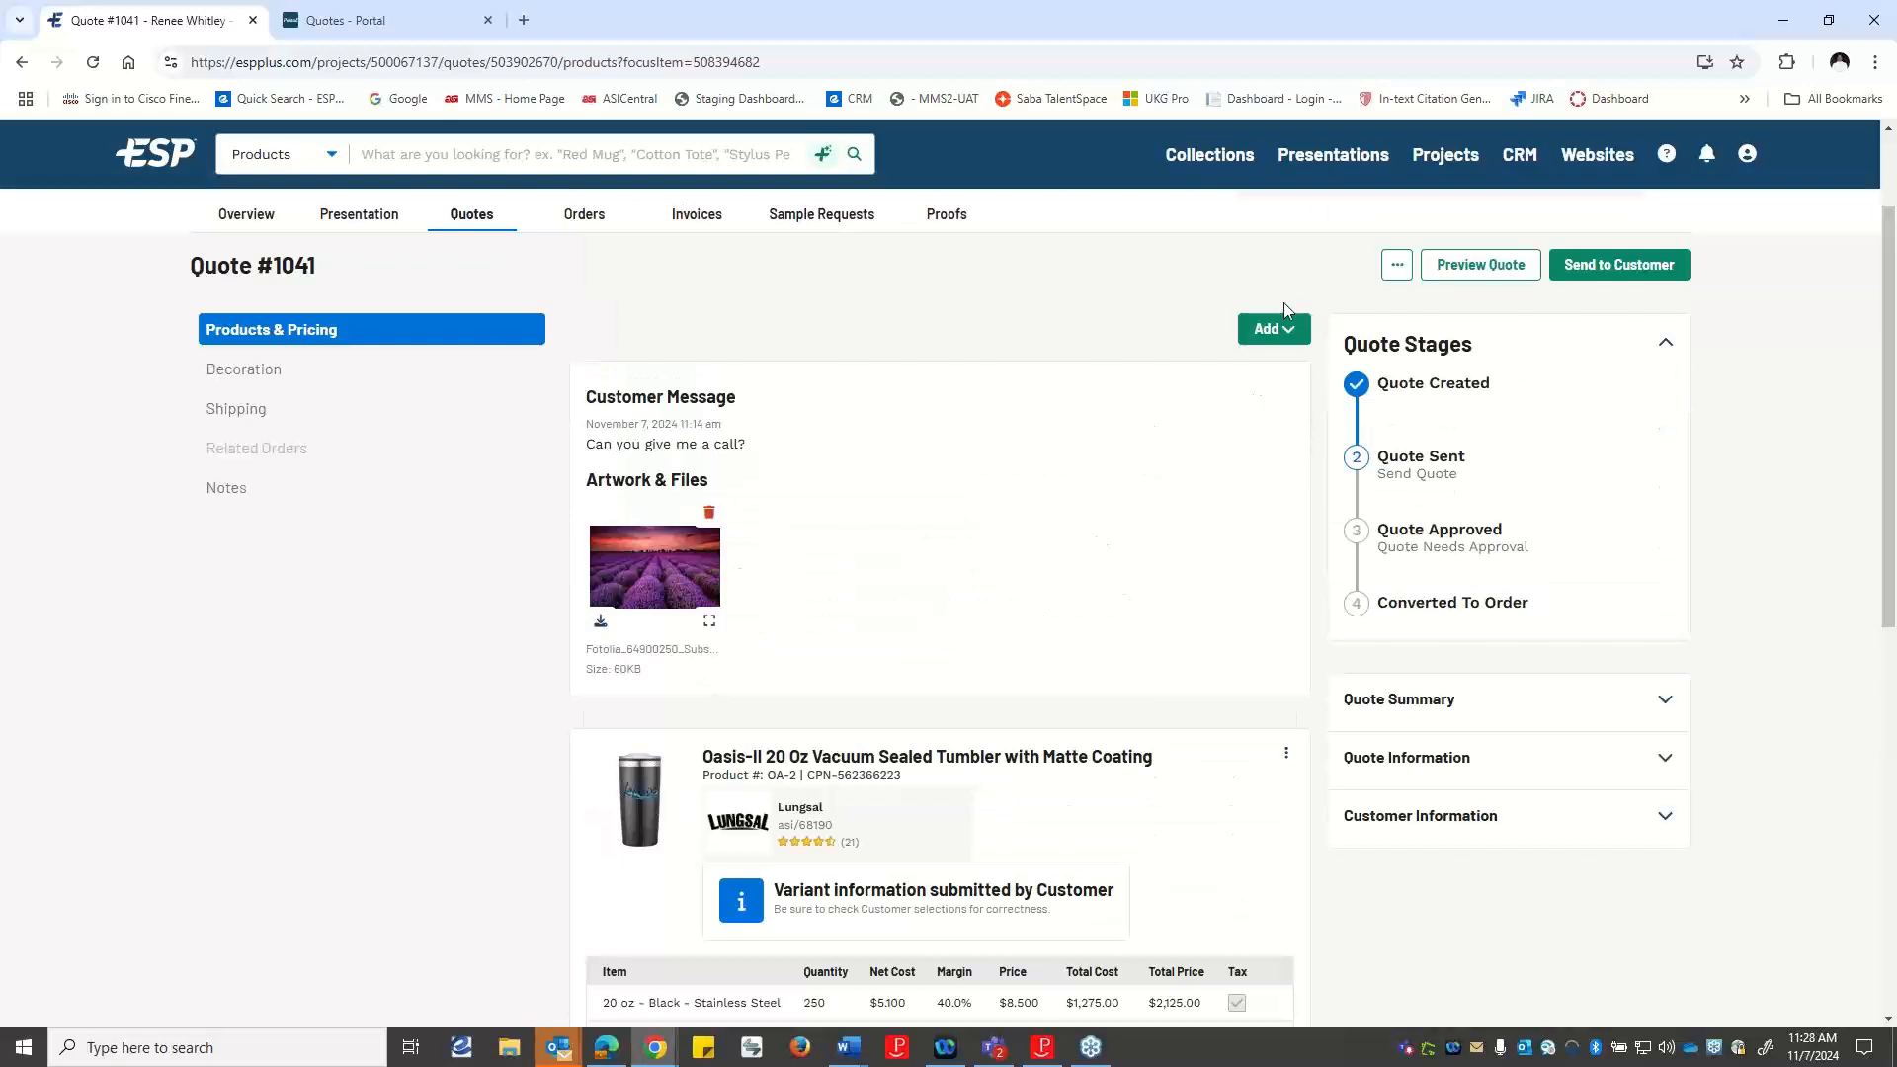
# Start a new service on the quote titled "Shipping Charge" with the service type Shipping.
pyautogui.click(1288, 336)
pyautogui.click(1290, 398)
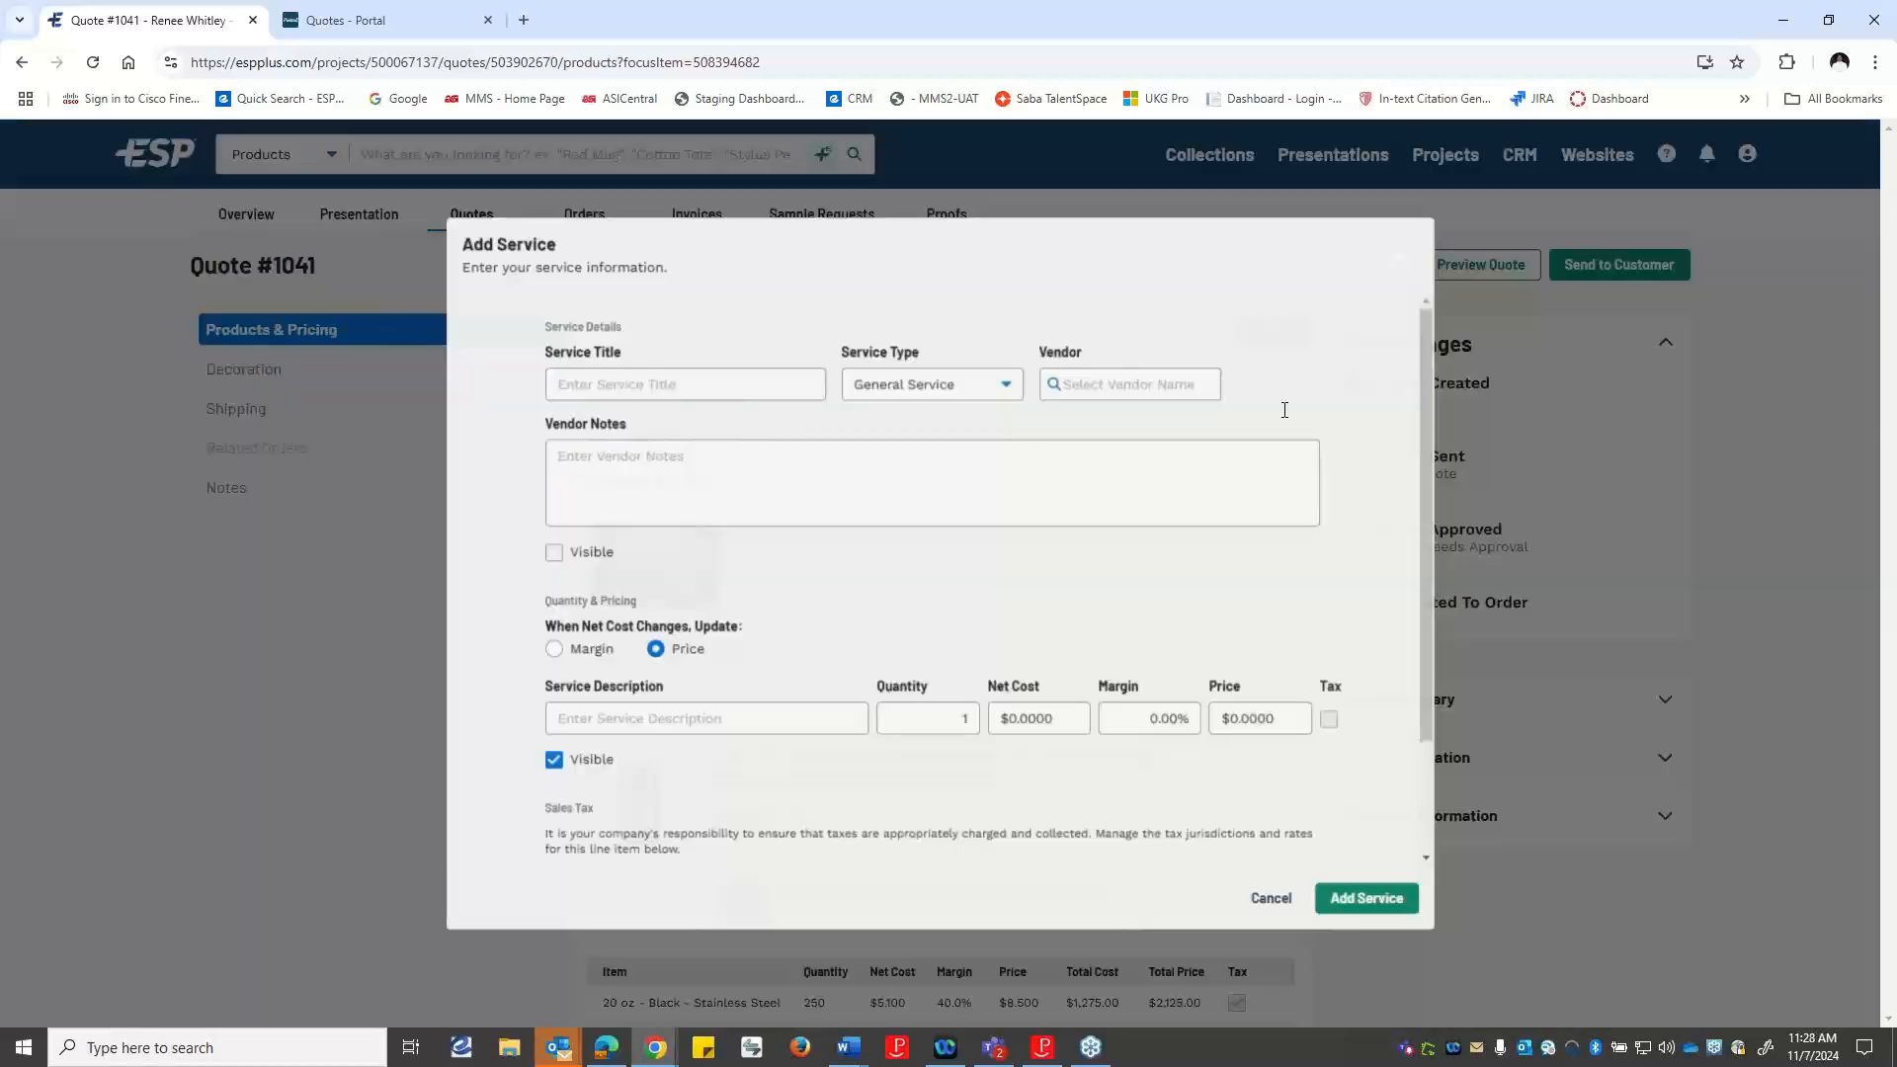
pyautogui.click(653, 391)
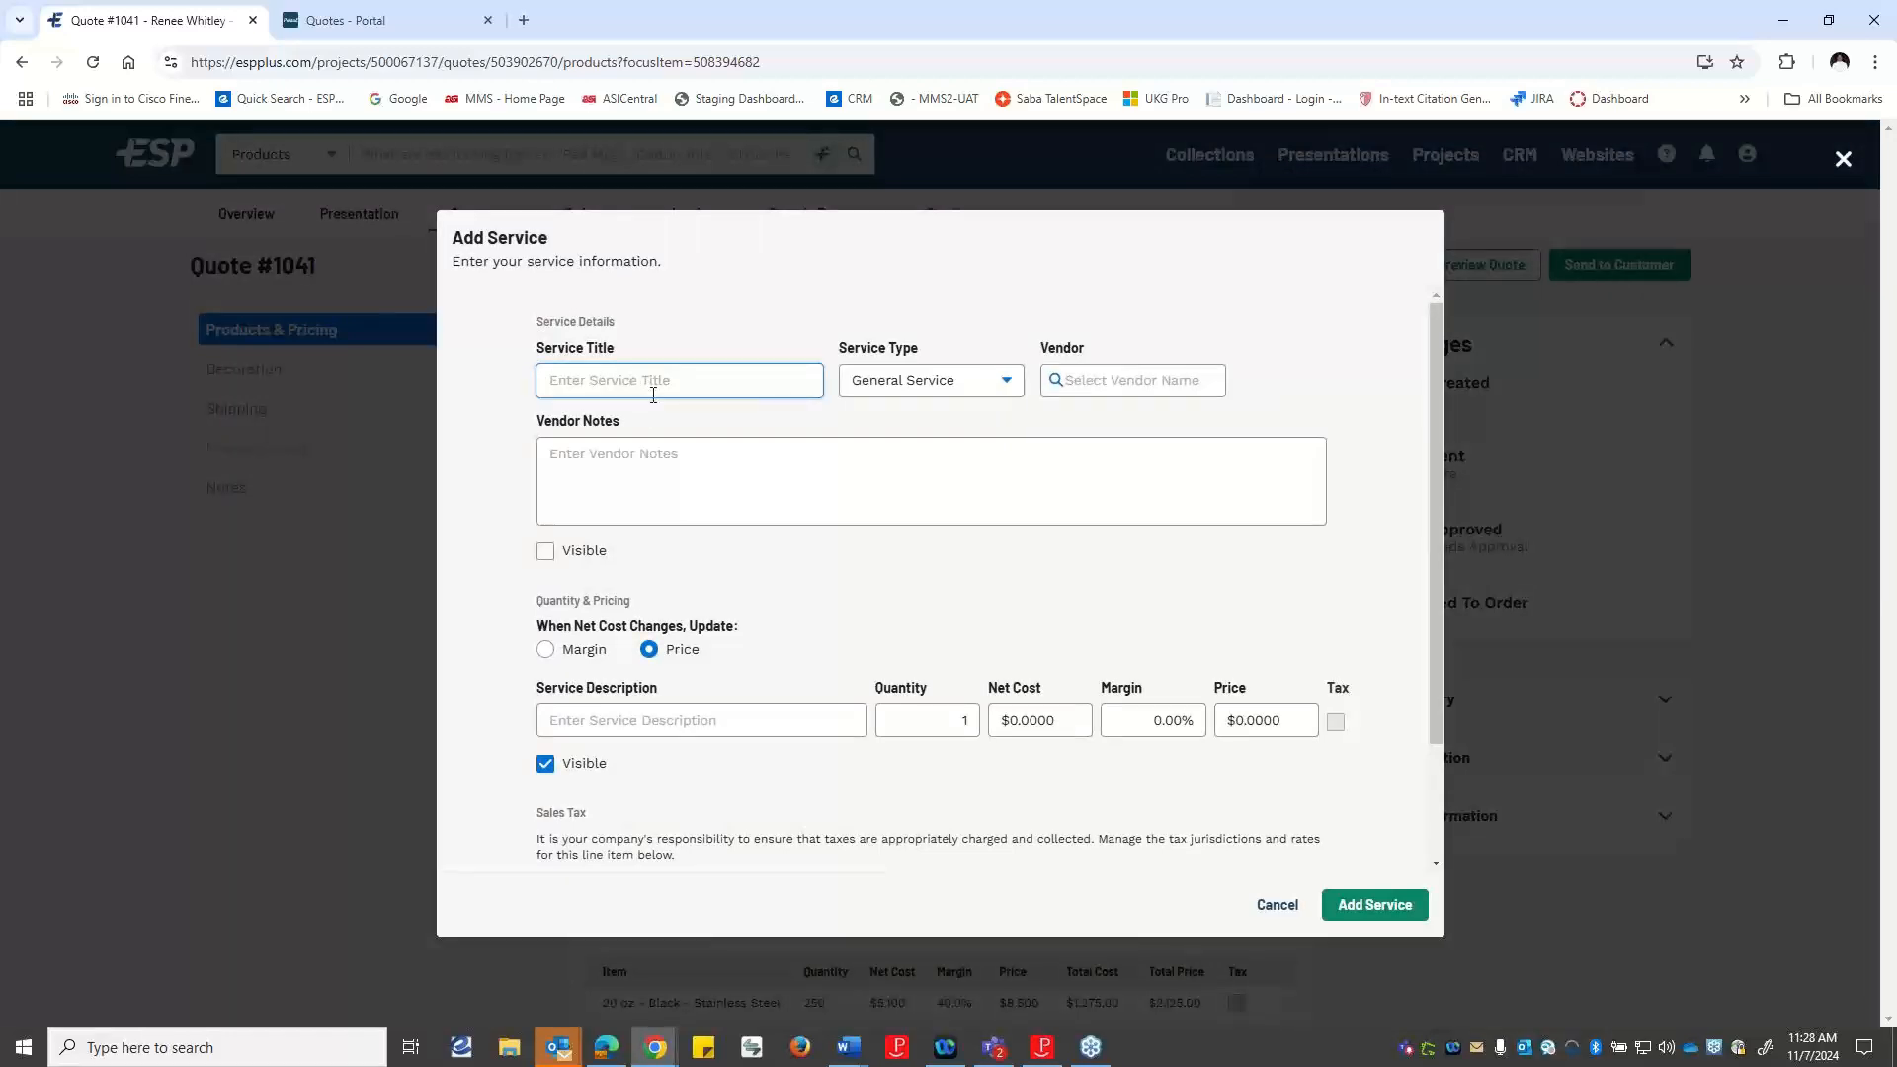
pyautogui.write('Shipping')
pyautogui.write('Charge')
pyautogui.click(899, 374)
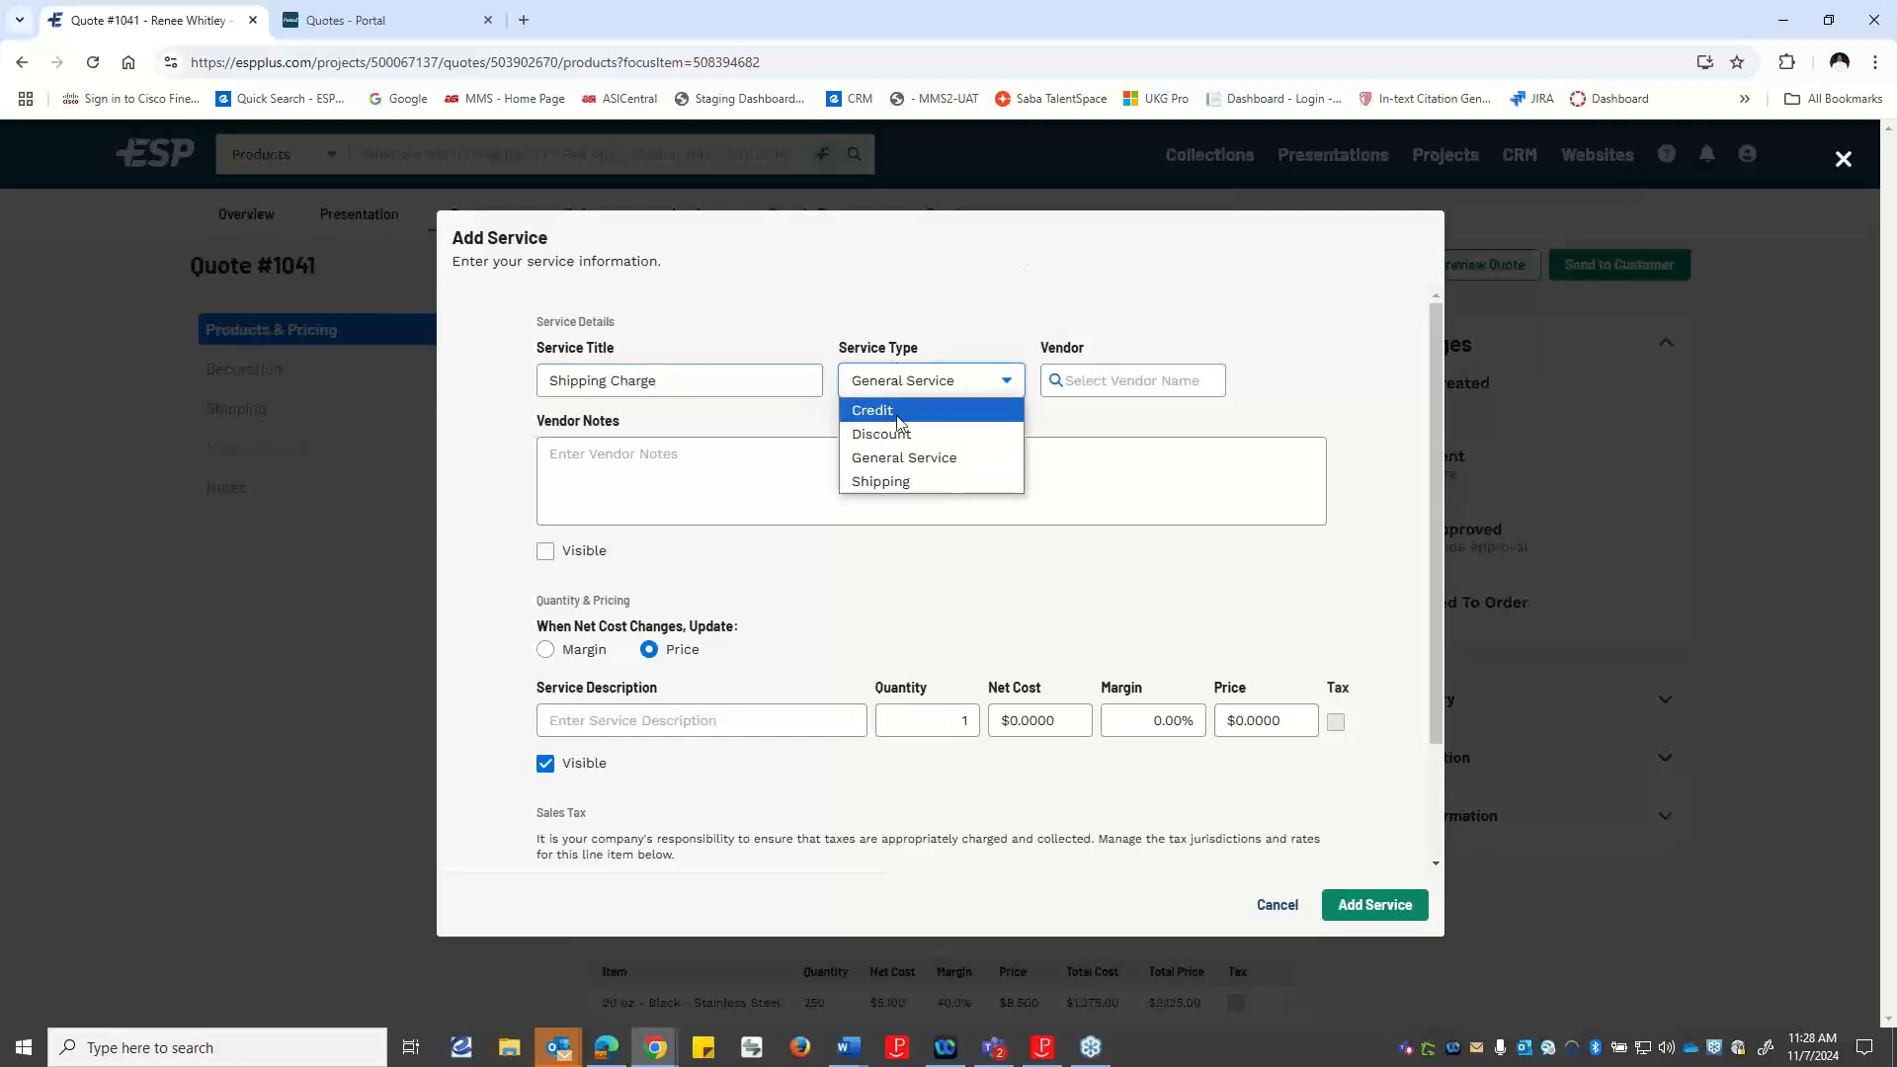
pyautogui.click(883, 484)
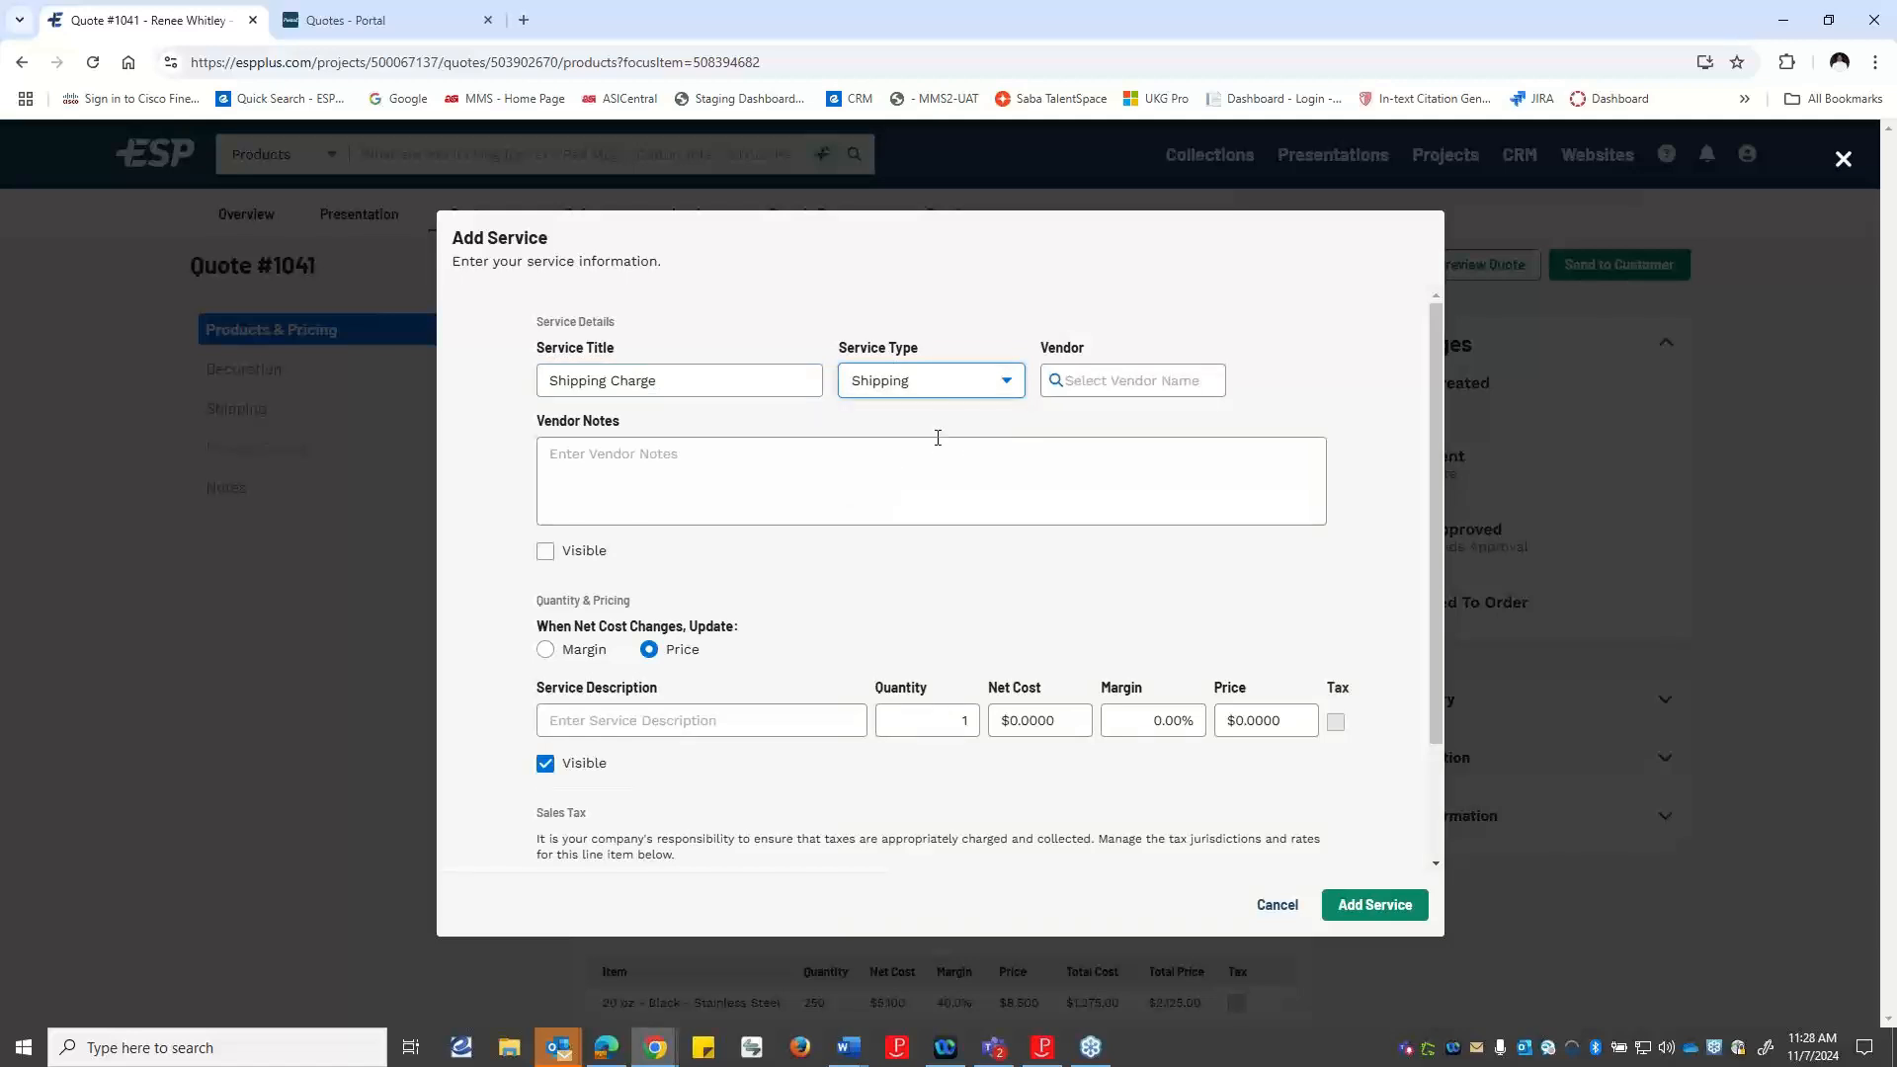
# Describe the service as "Shipping", set its price to $125 and add it to the quote.
pyautogui.scroll(-3, 1033, 524)
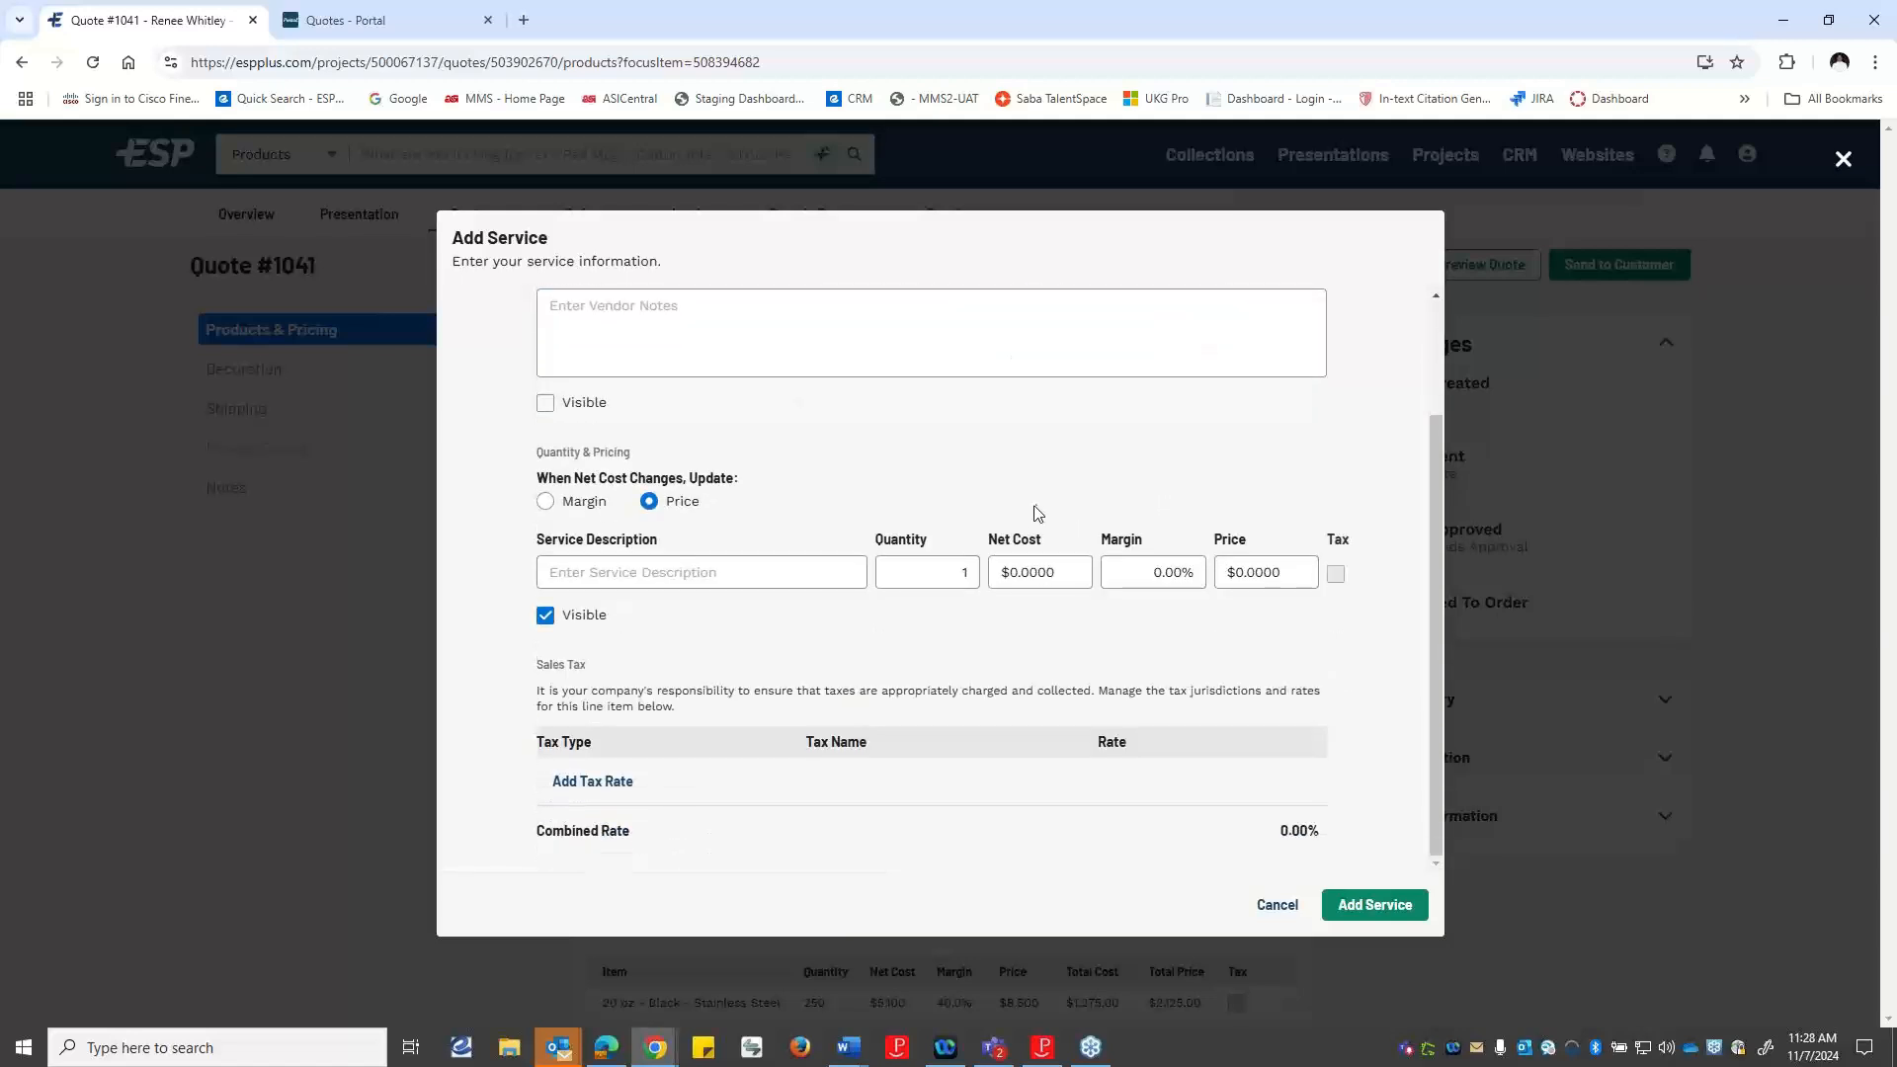
pyautogui.click(739, 575)
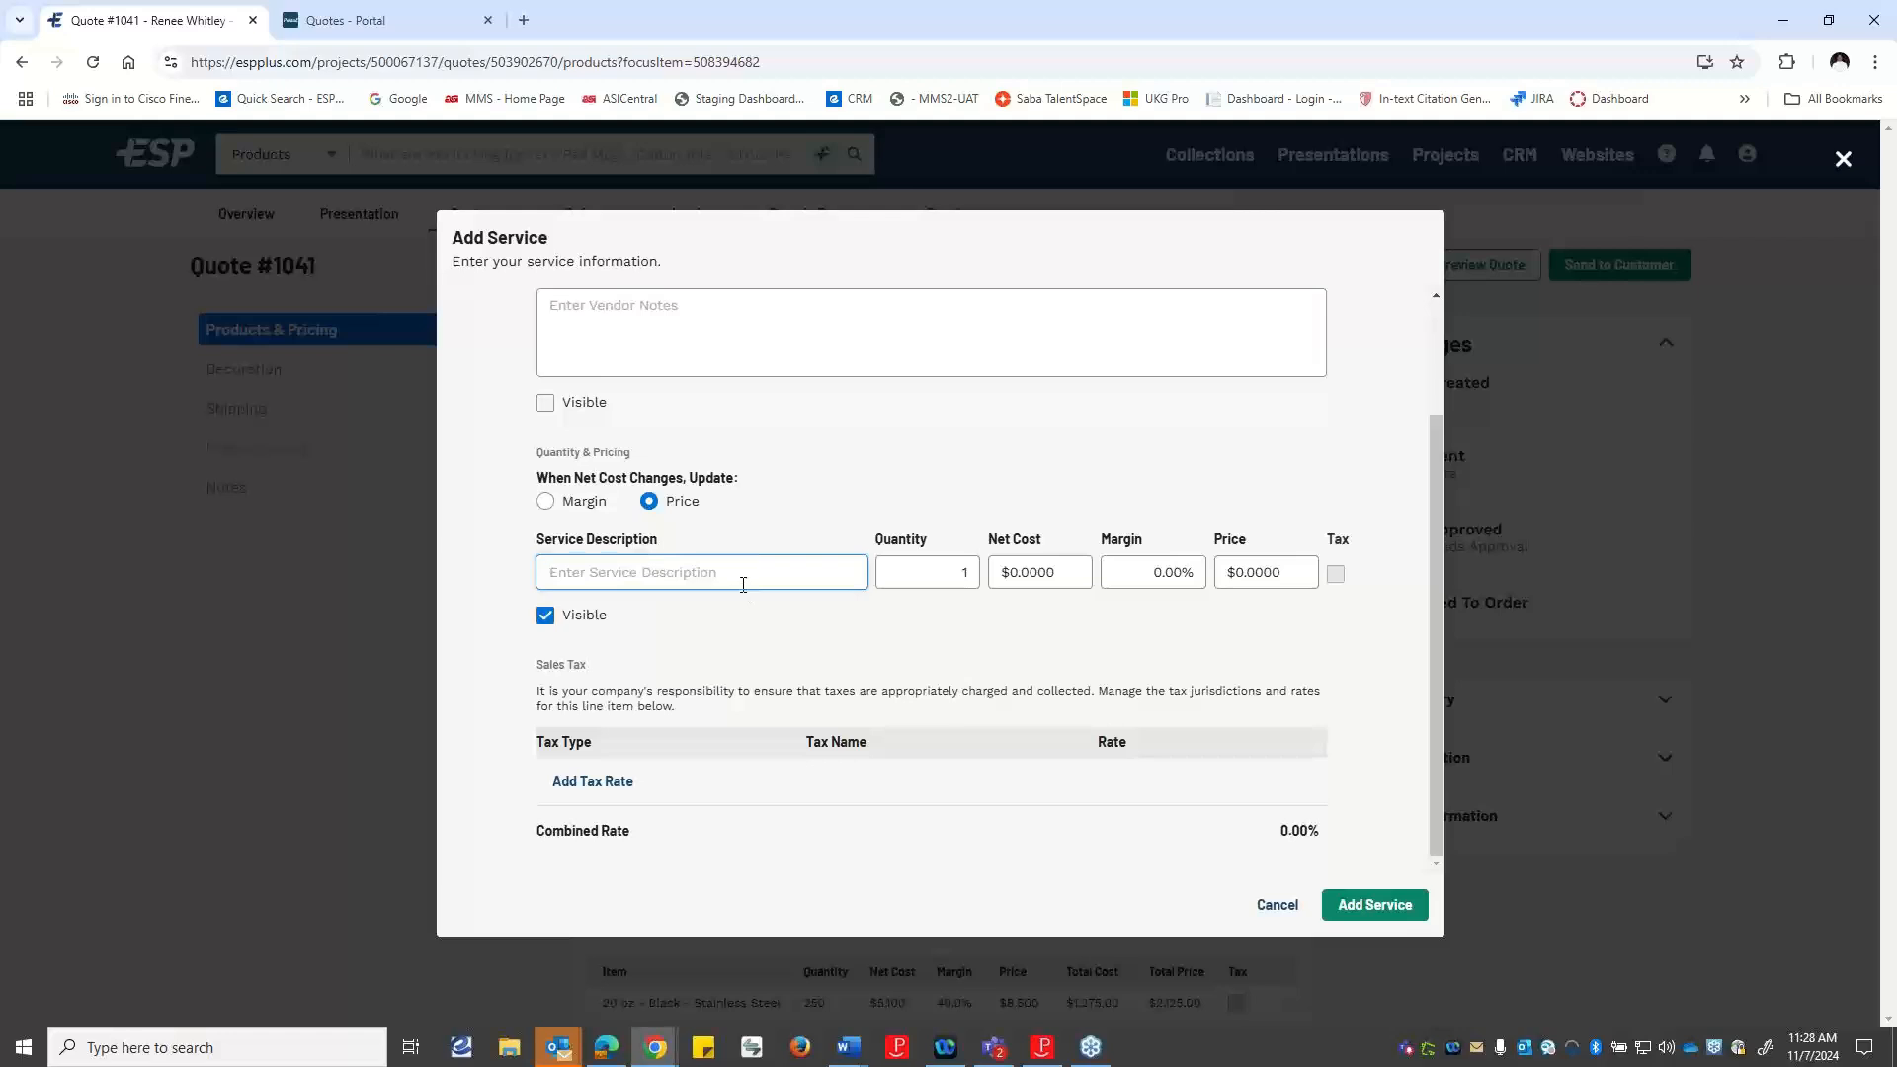
pyautogui.write('Shipping')
pyautogui.click(1284, 572)
pyautogui.doubleClick(1285, 572)
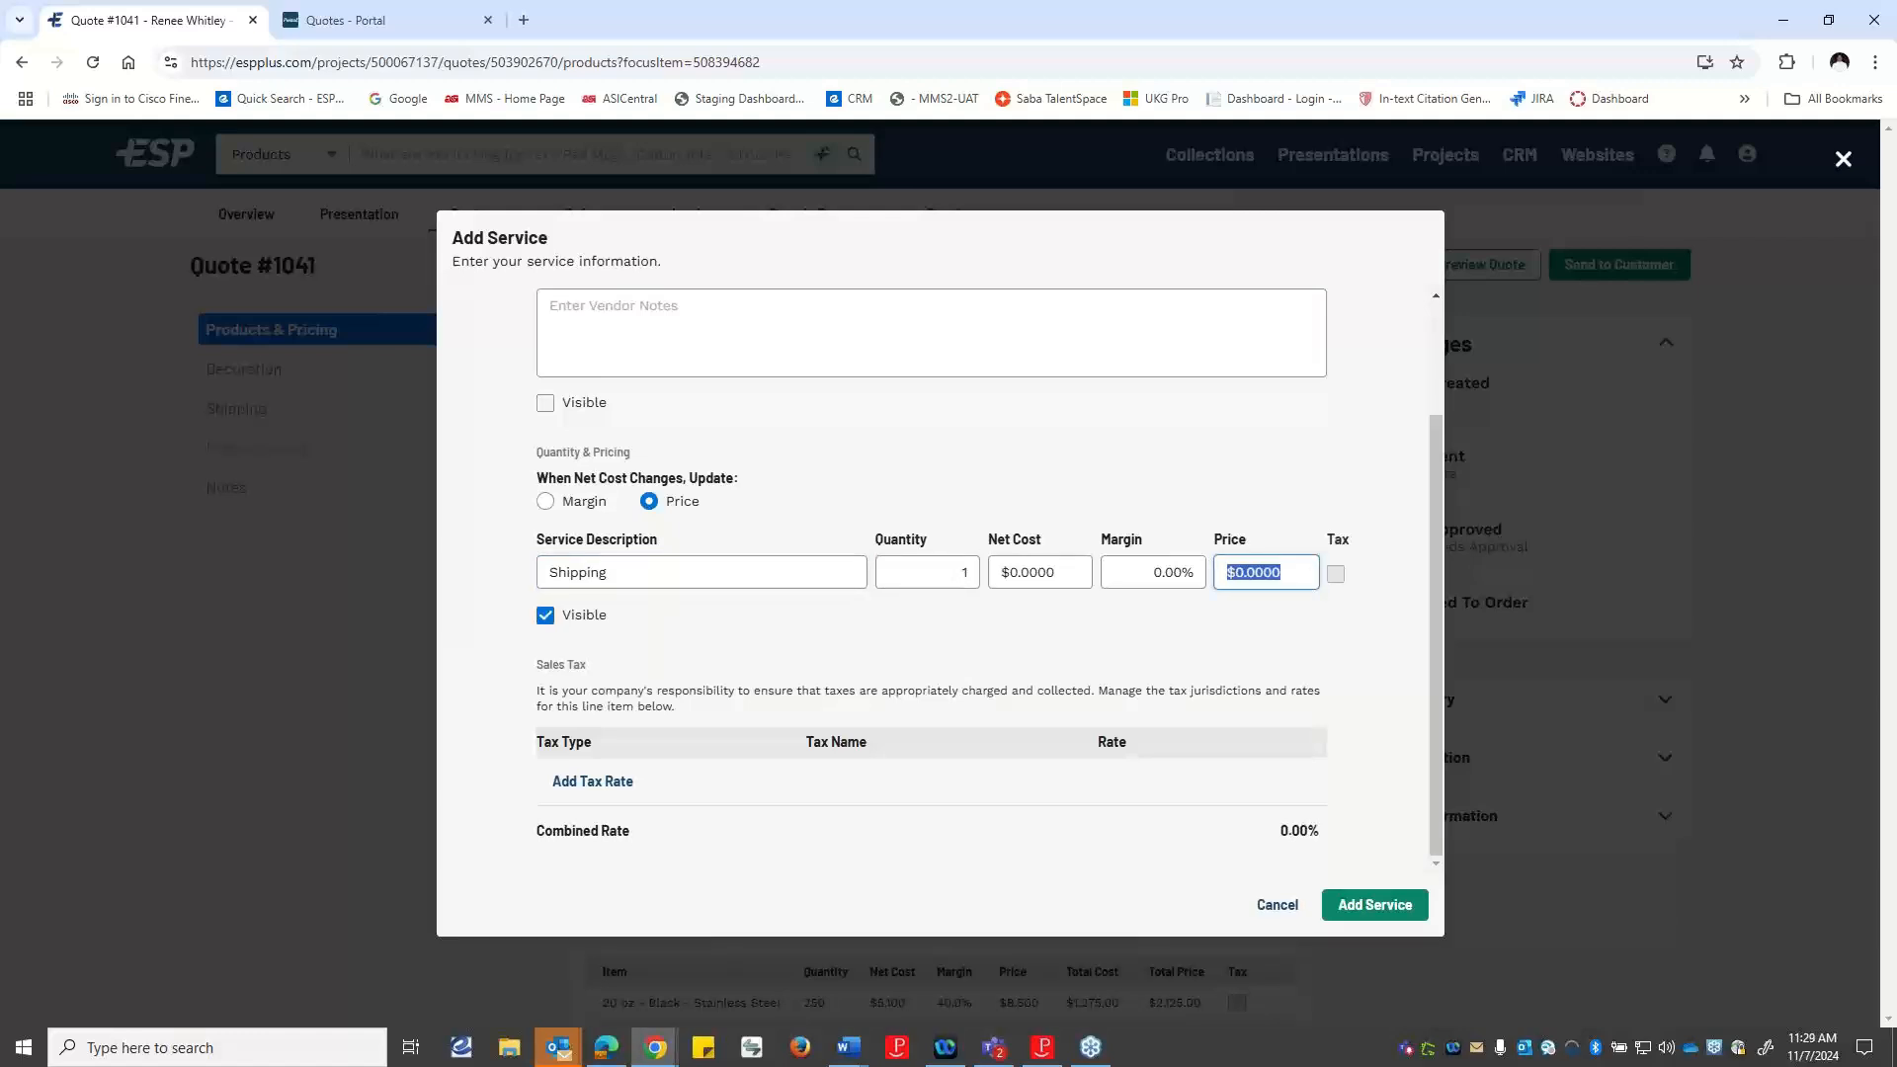
pyautogui.write('1250')
pyautogui.press('BackSpace')
pyautogui.click(1379, 900)
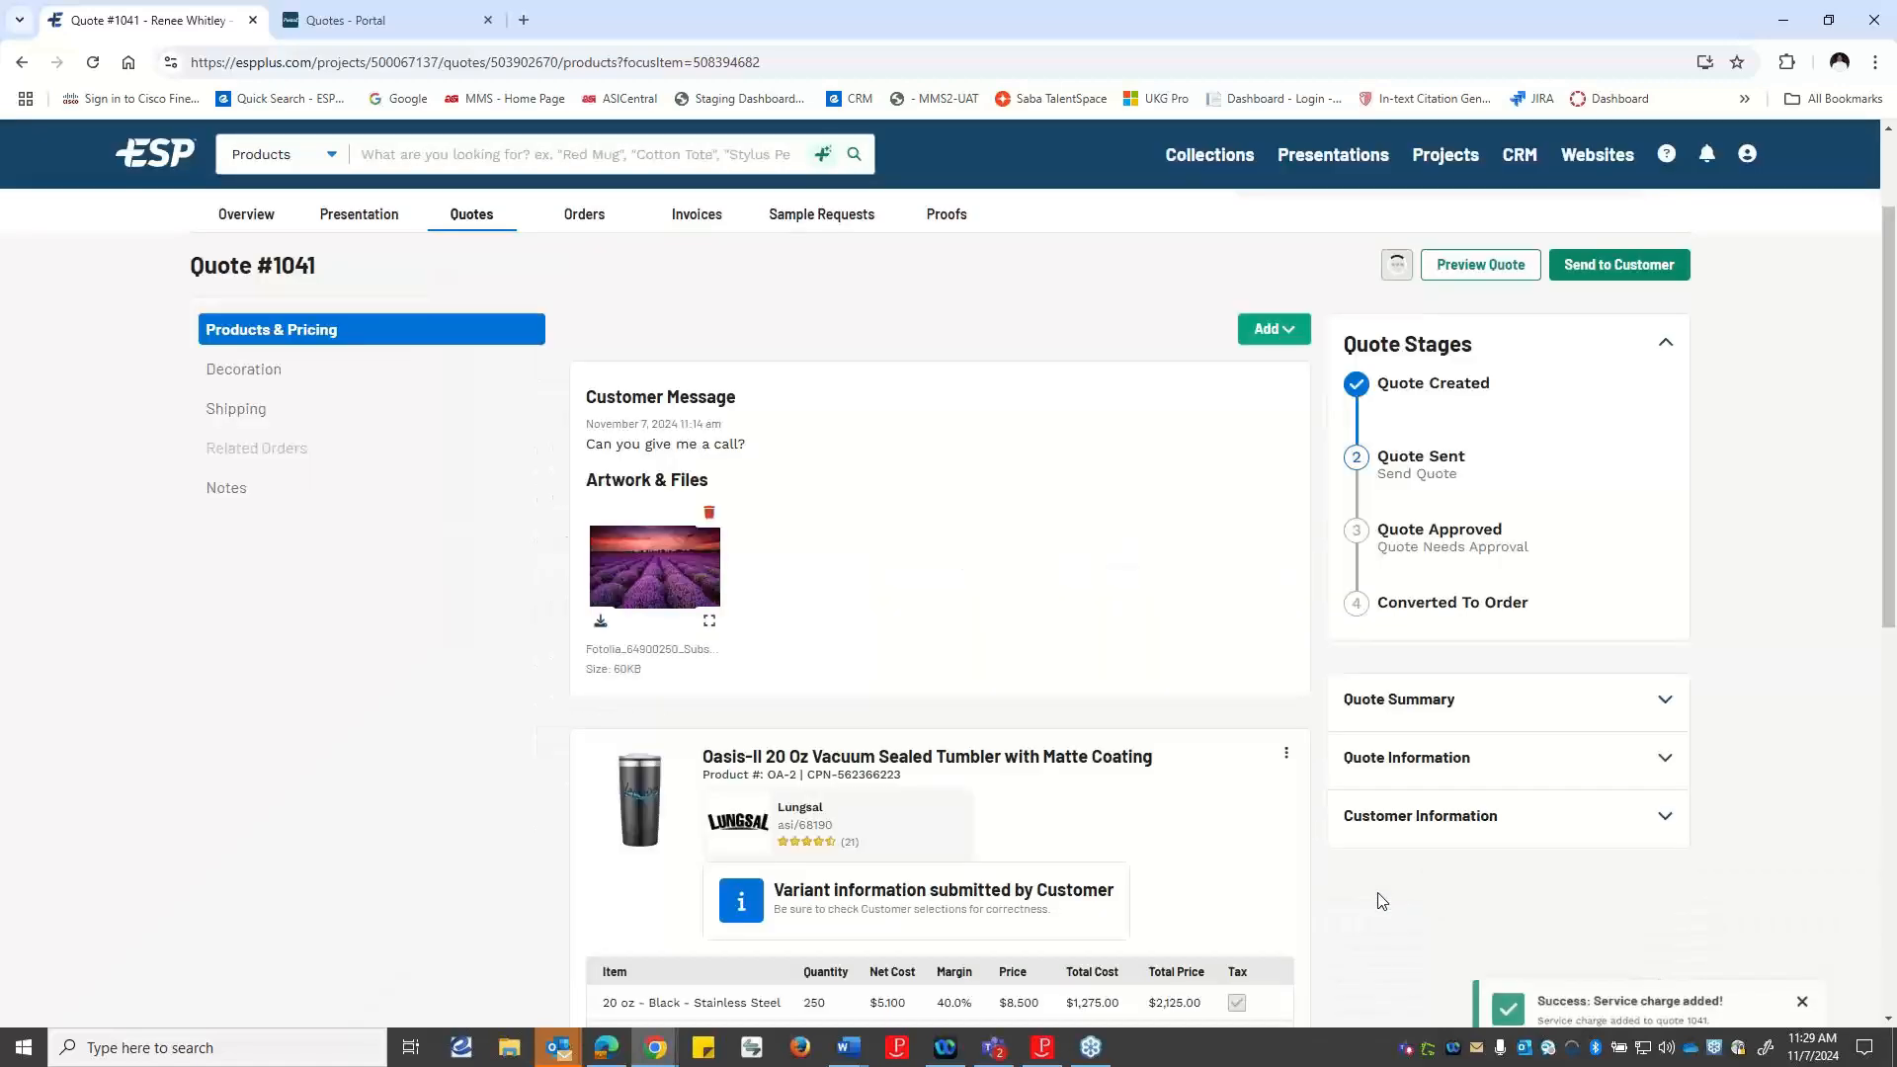
# Review the quote's tumbler and mug pricing along with the added shipping charge.
pyautogui.scroll(-5, 911, 557)
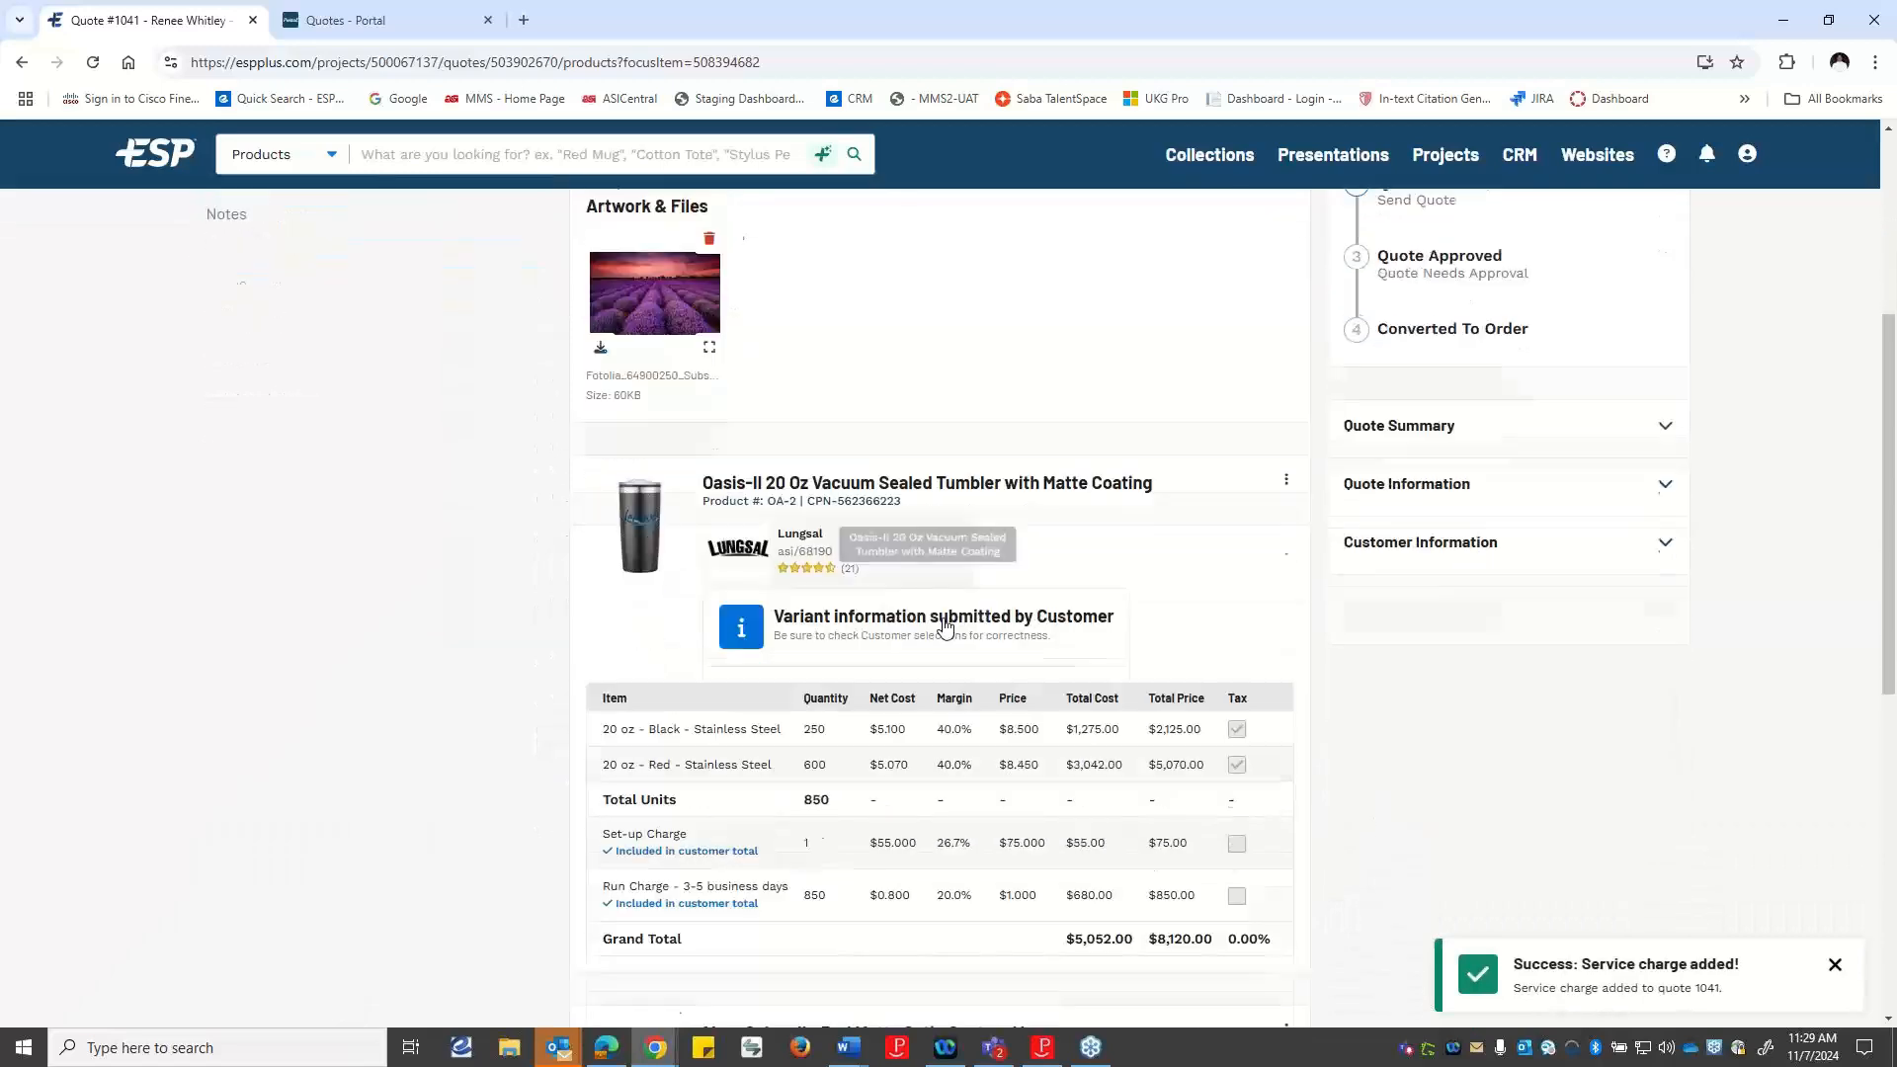
pyautogui.scroll(-4, 852, 825)
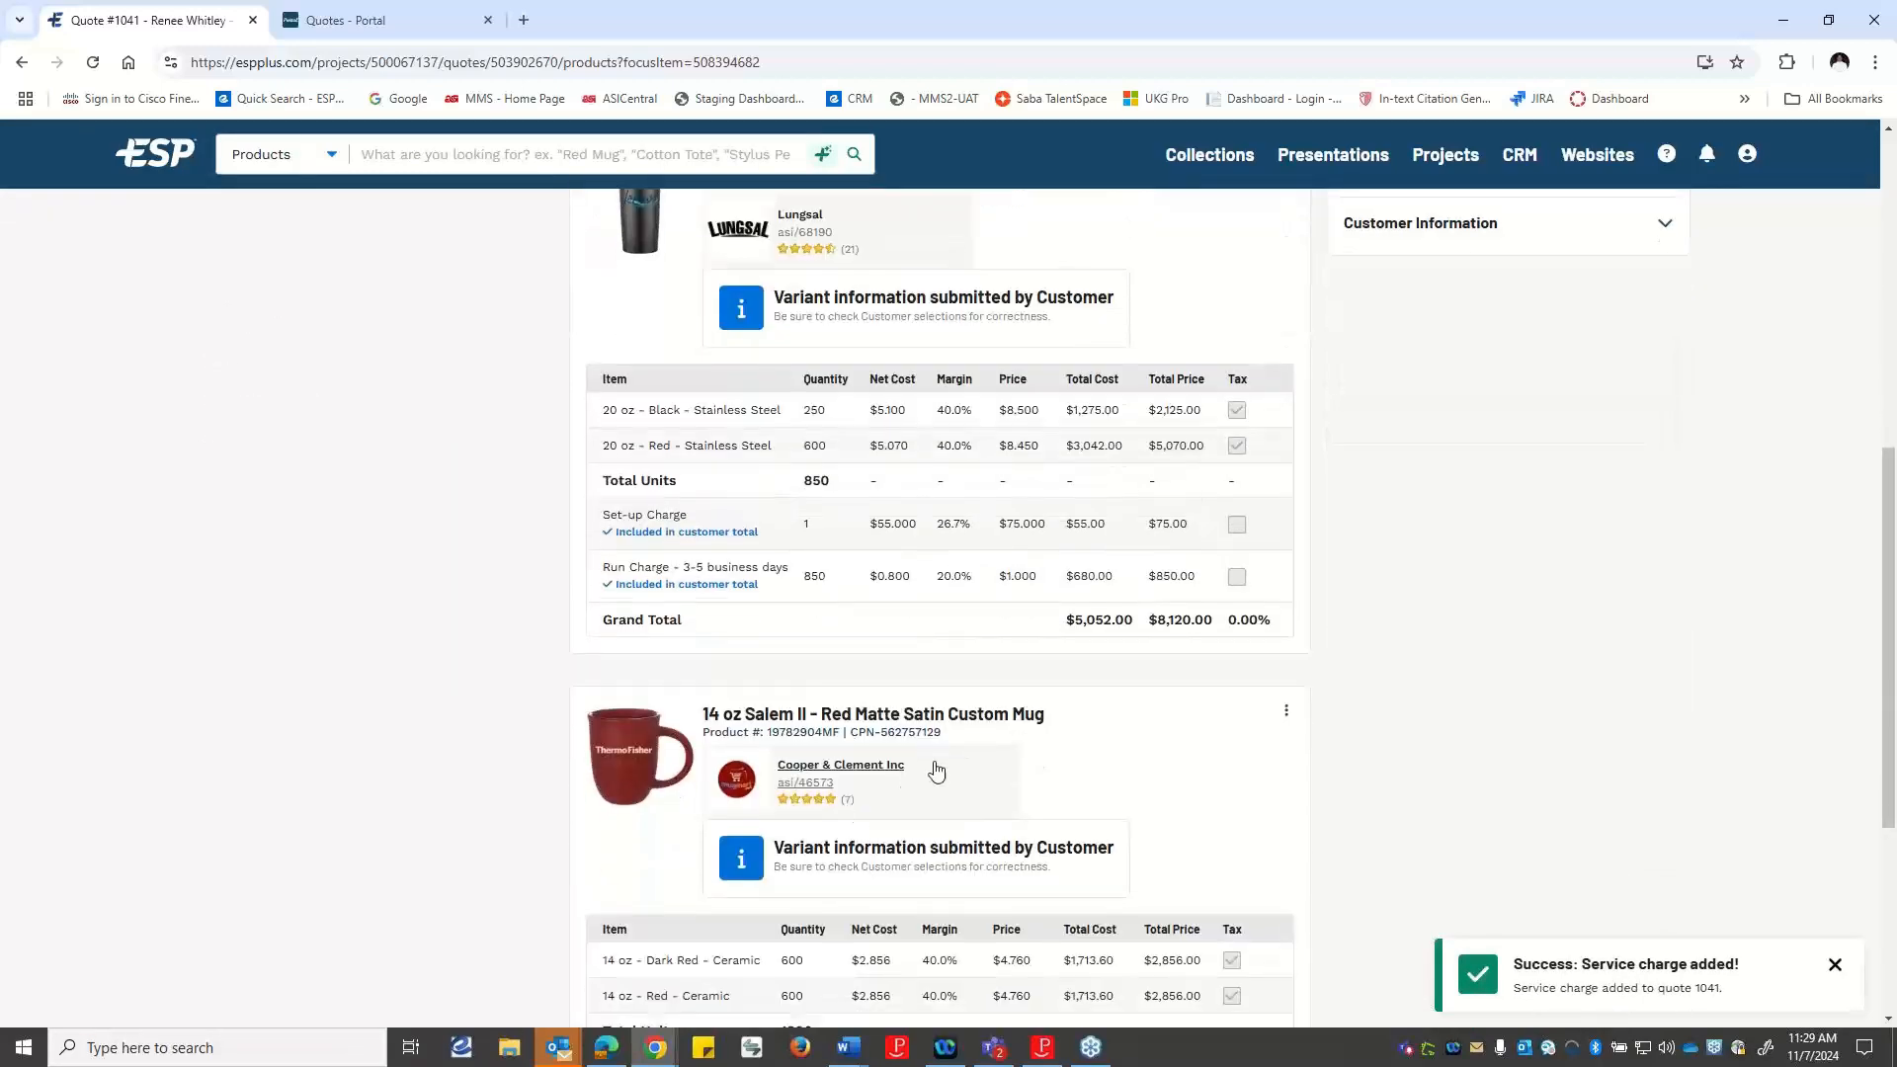
pyautogui.scroll(-2, 1059, 748)
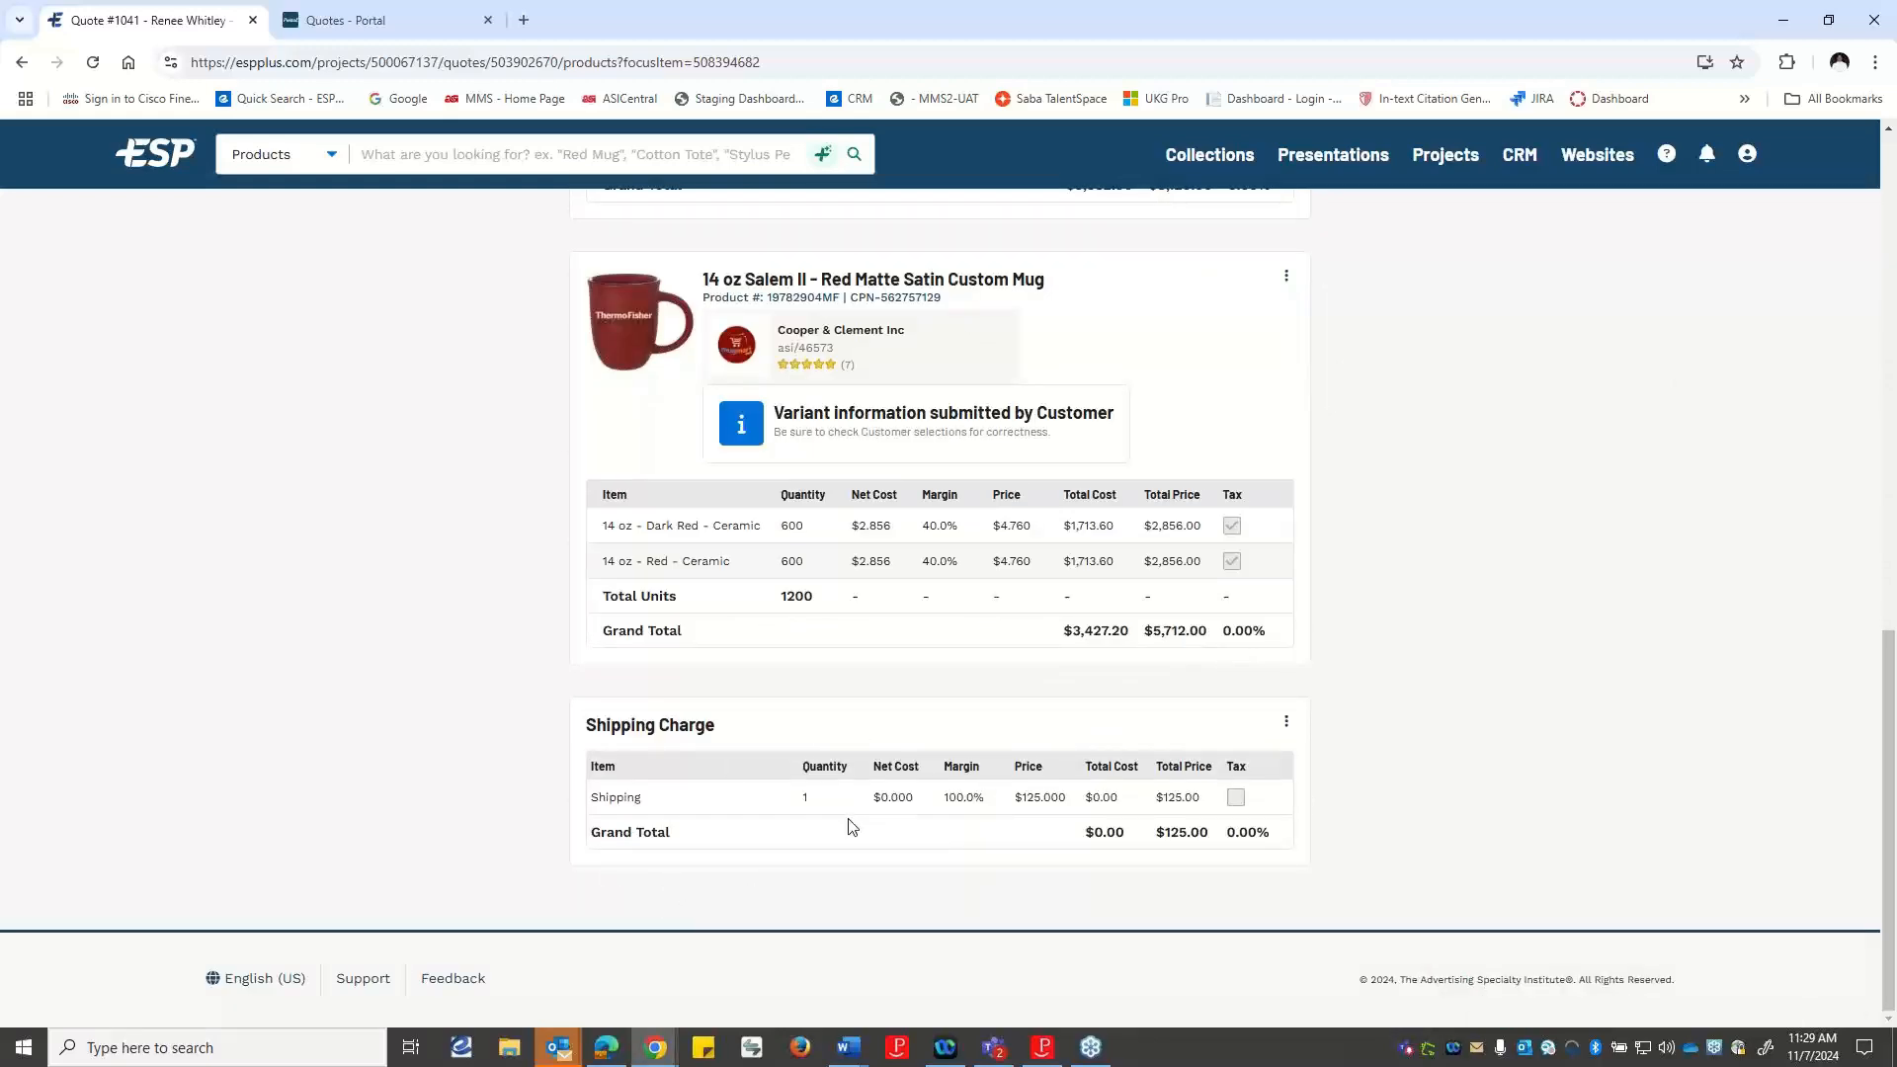
pyautogui.scroll(3, 956, 555)
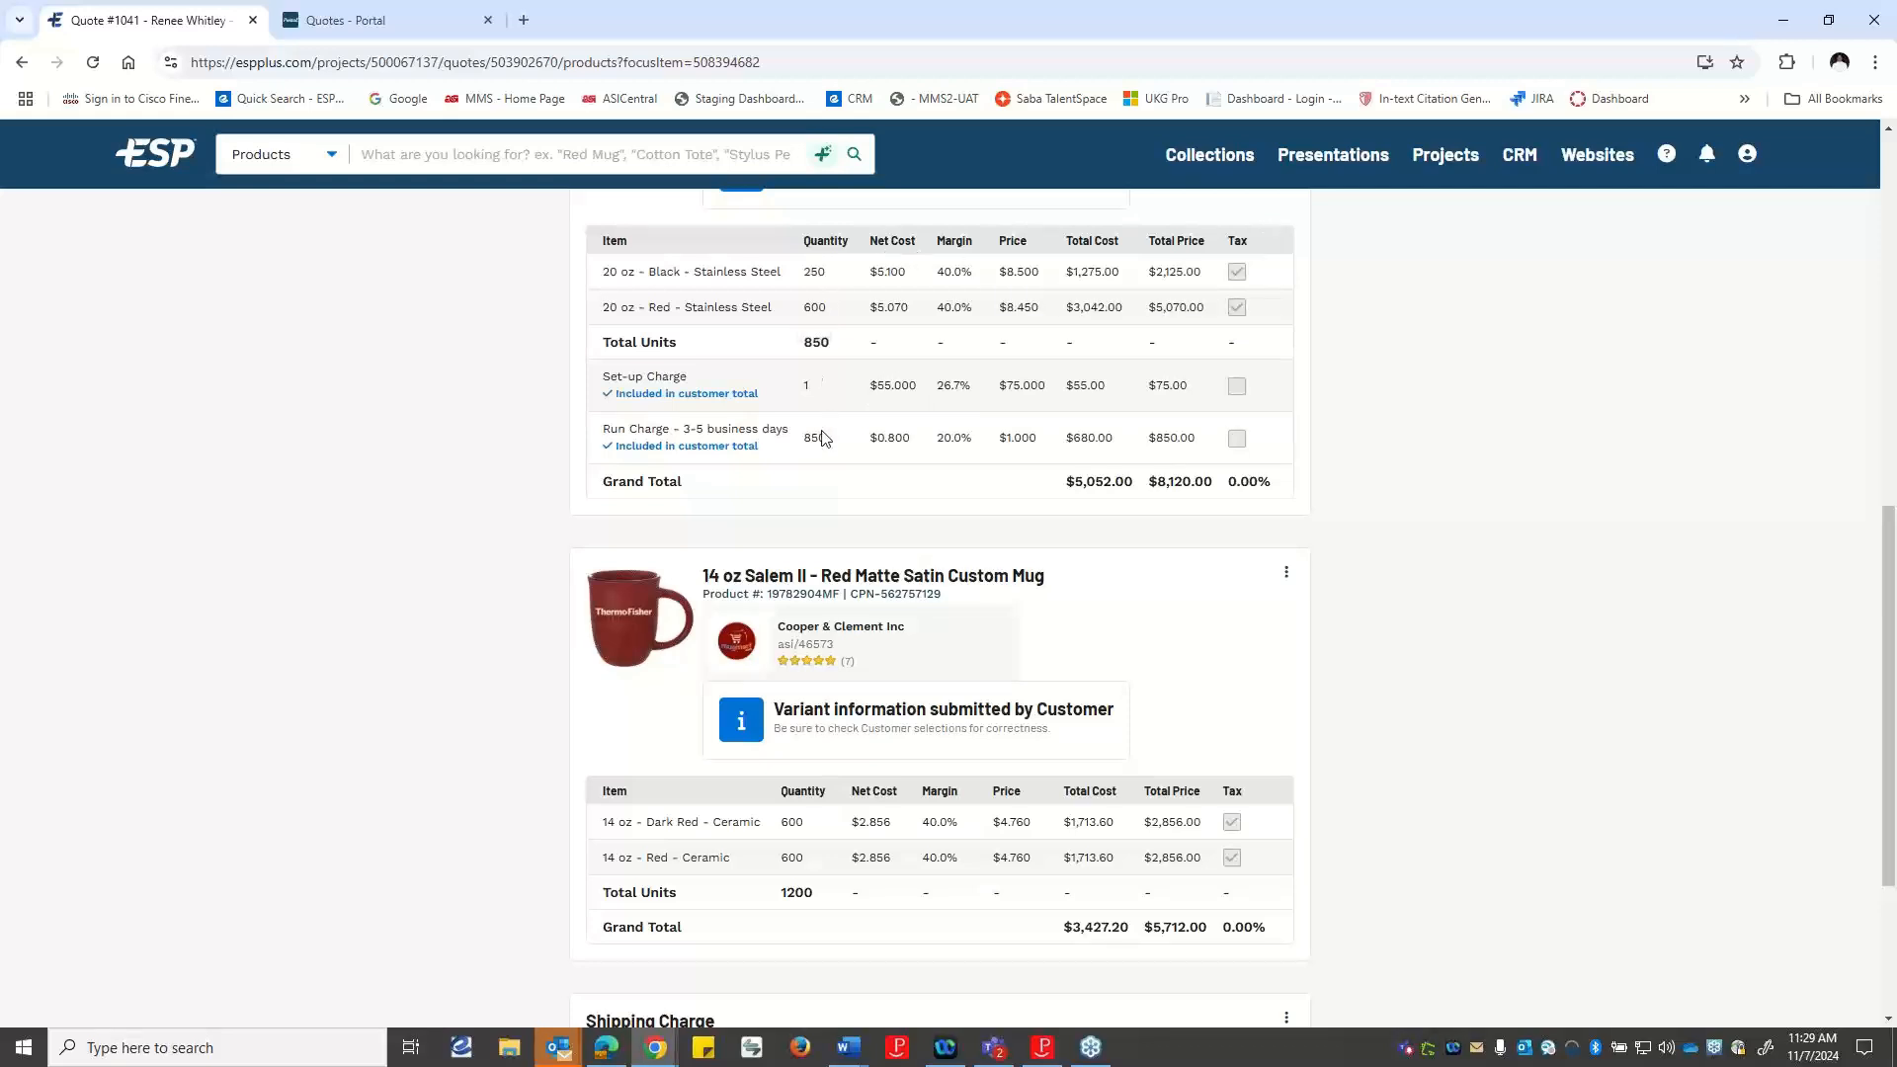
pyautogui.scroll(-3, 1110, 834)
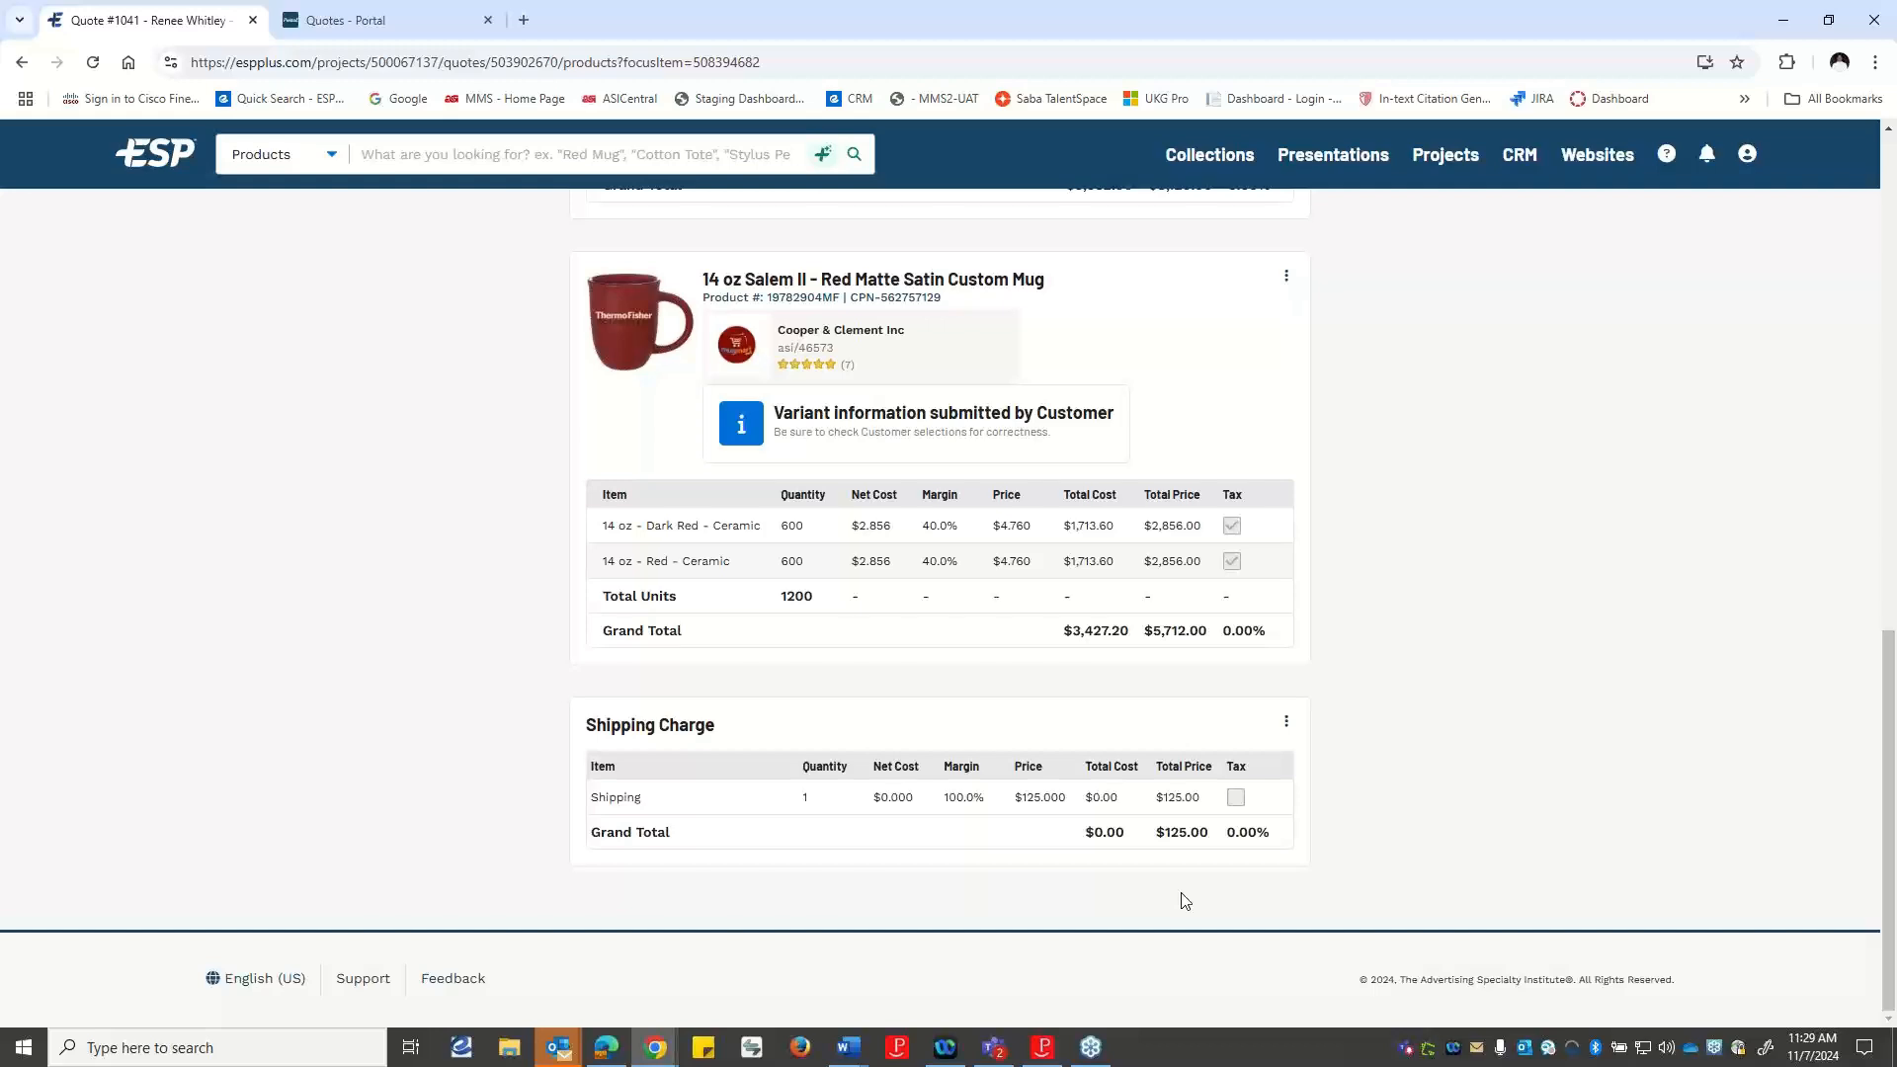
pyautogui.scroll(5, 1686, 639)
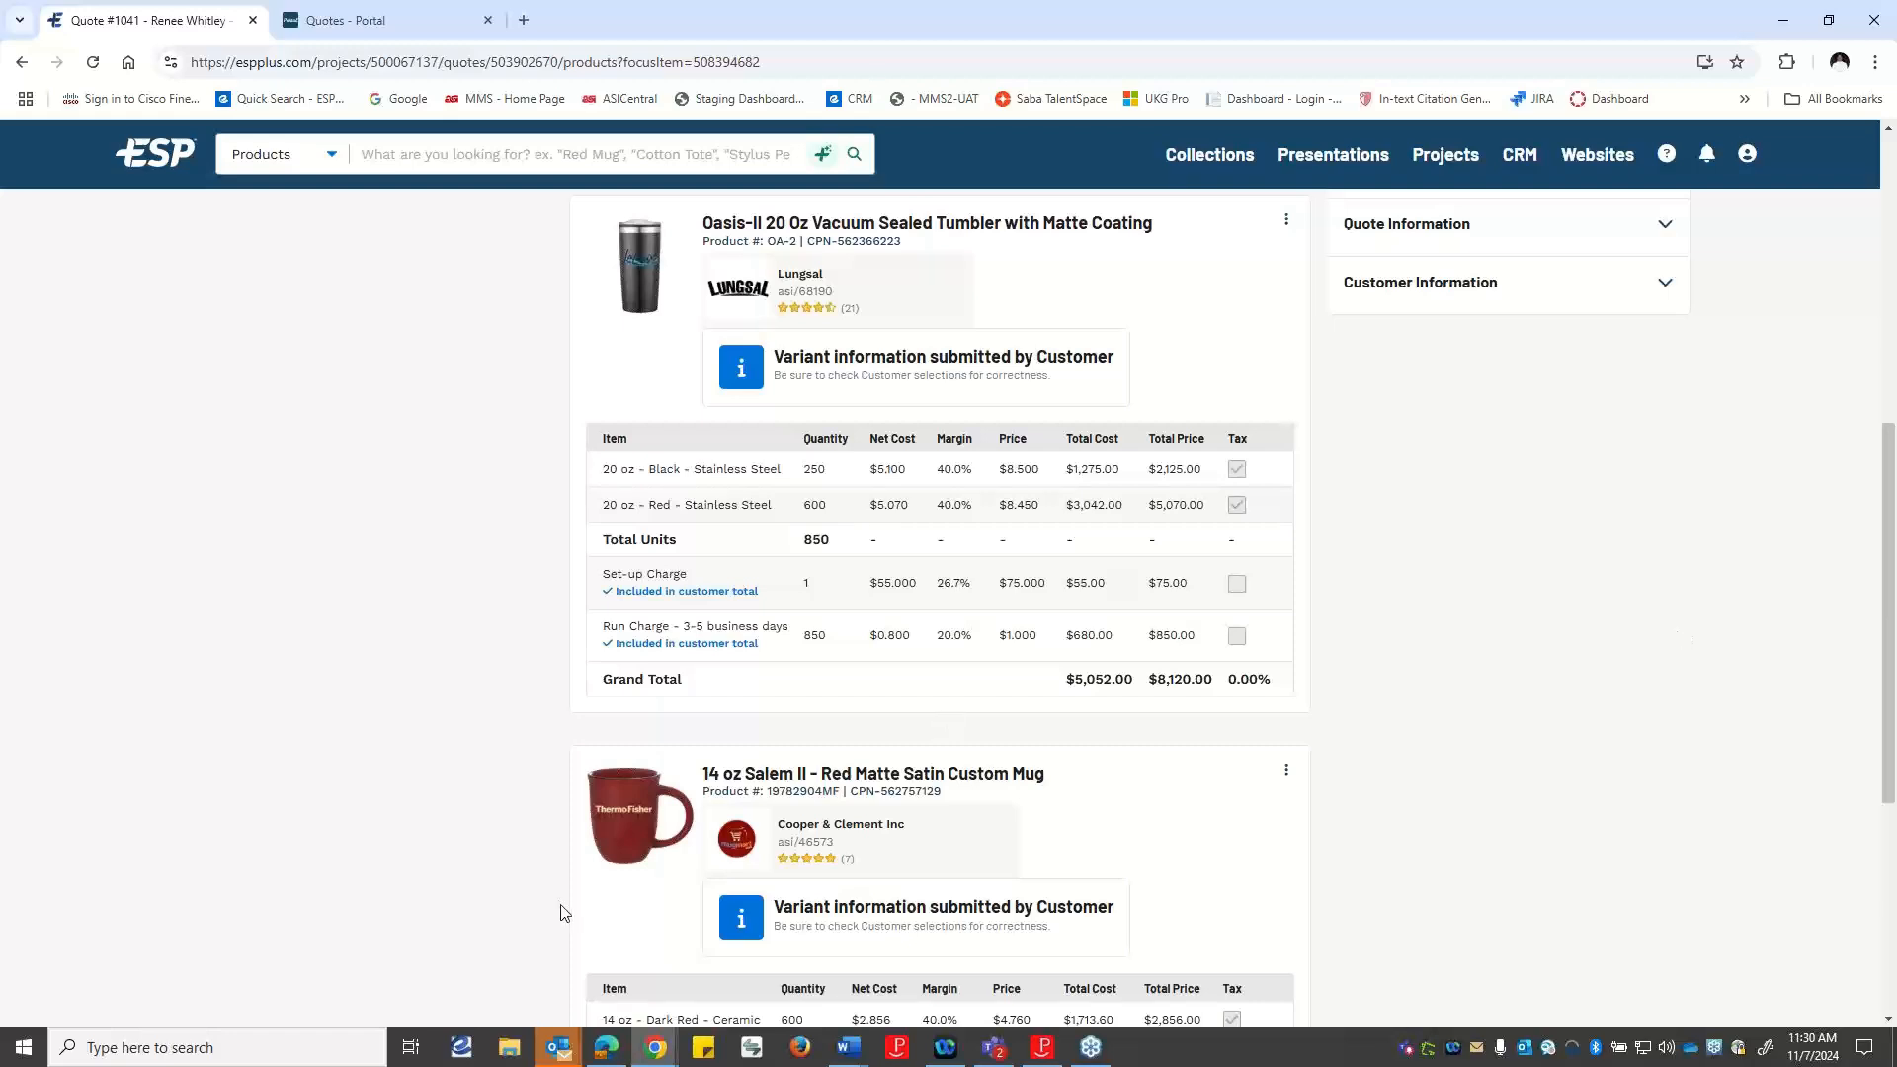
pyautogui.scroll(-3, 1126, 894)
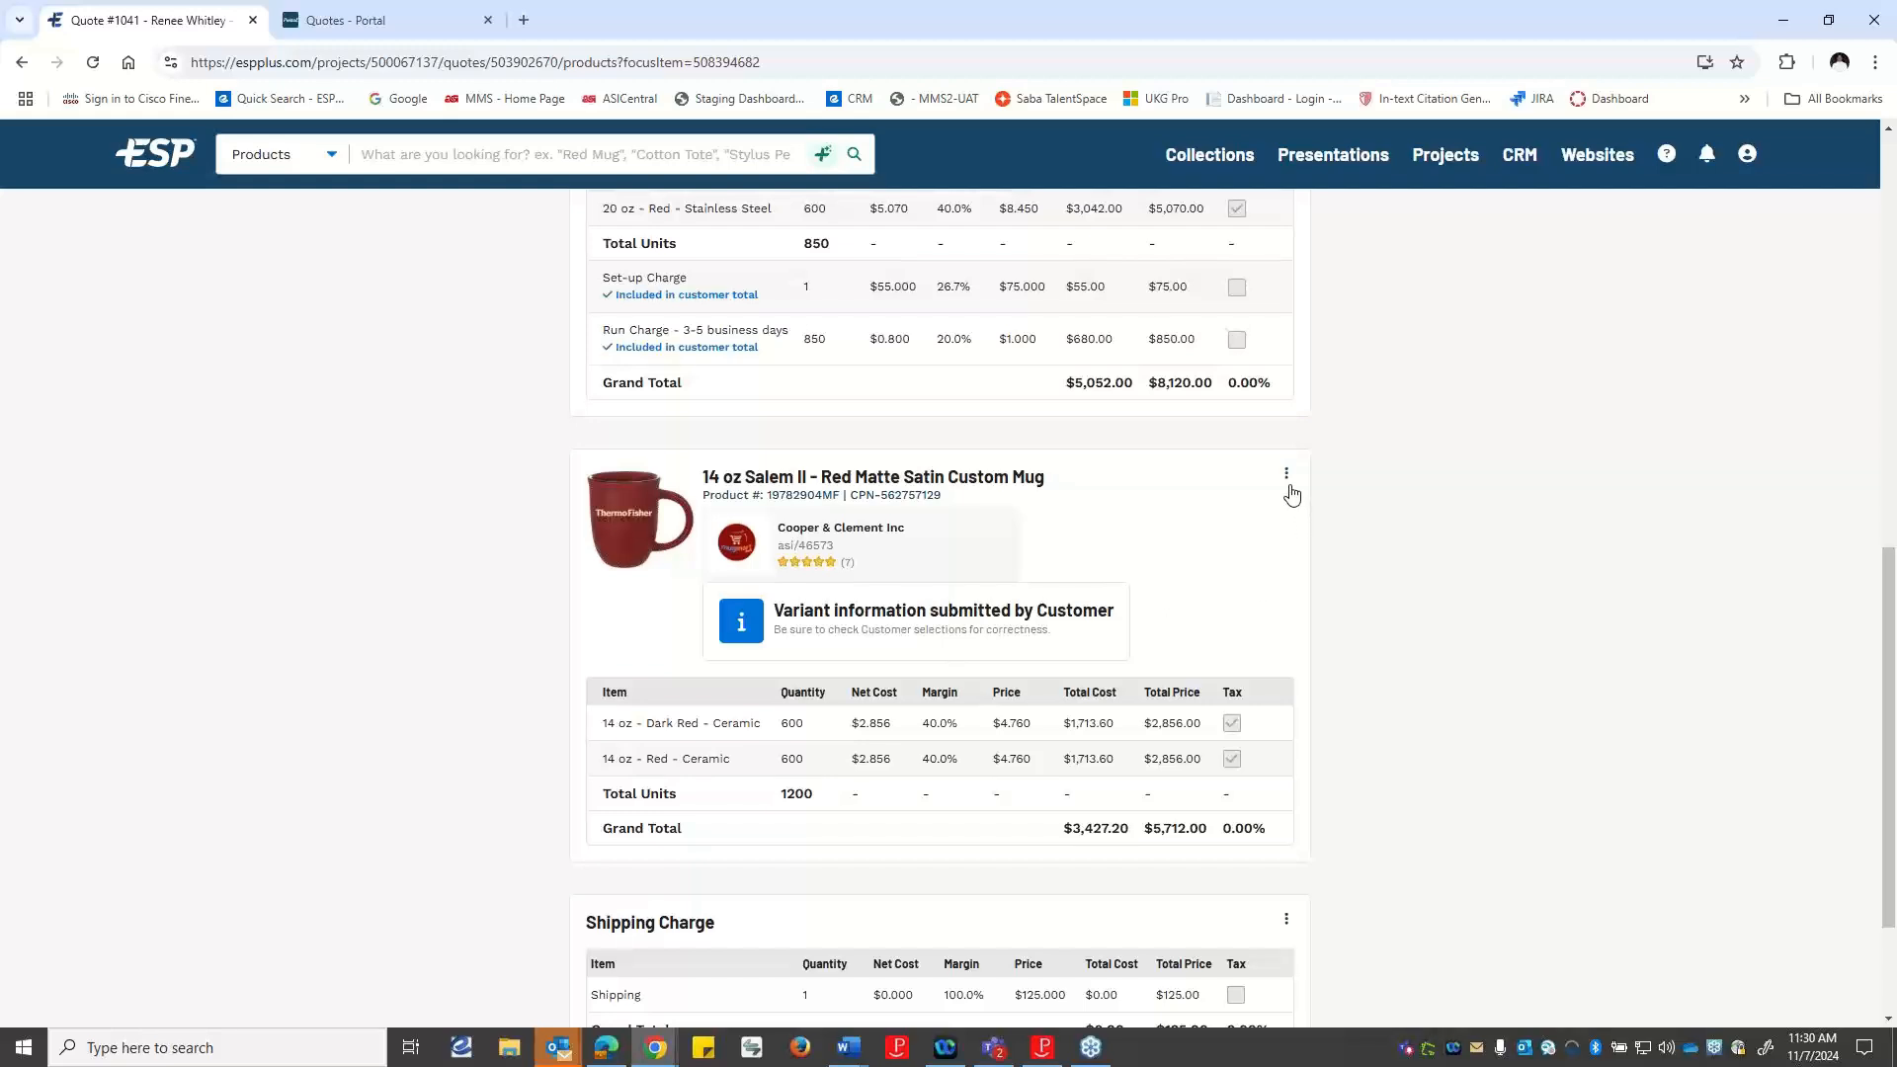
# Share the quote with the customer via link, keeping the 12/07/2024 expiration date, and copy the link.
pyautogui.scroll(10, 1152, 665)
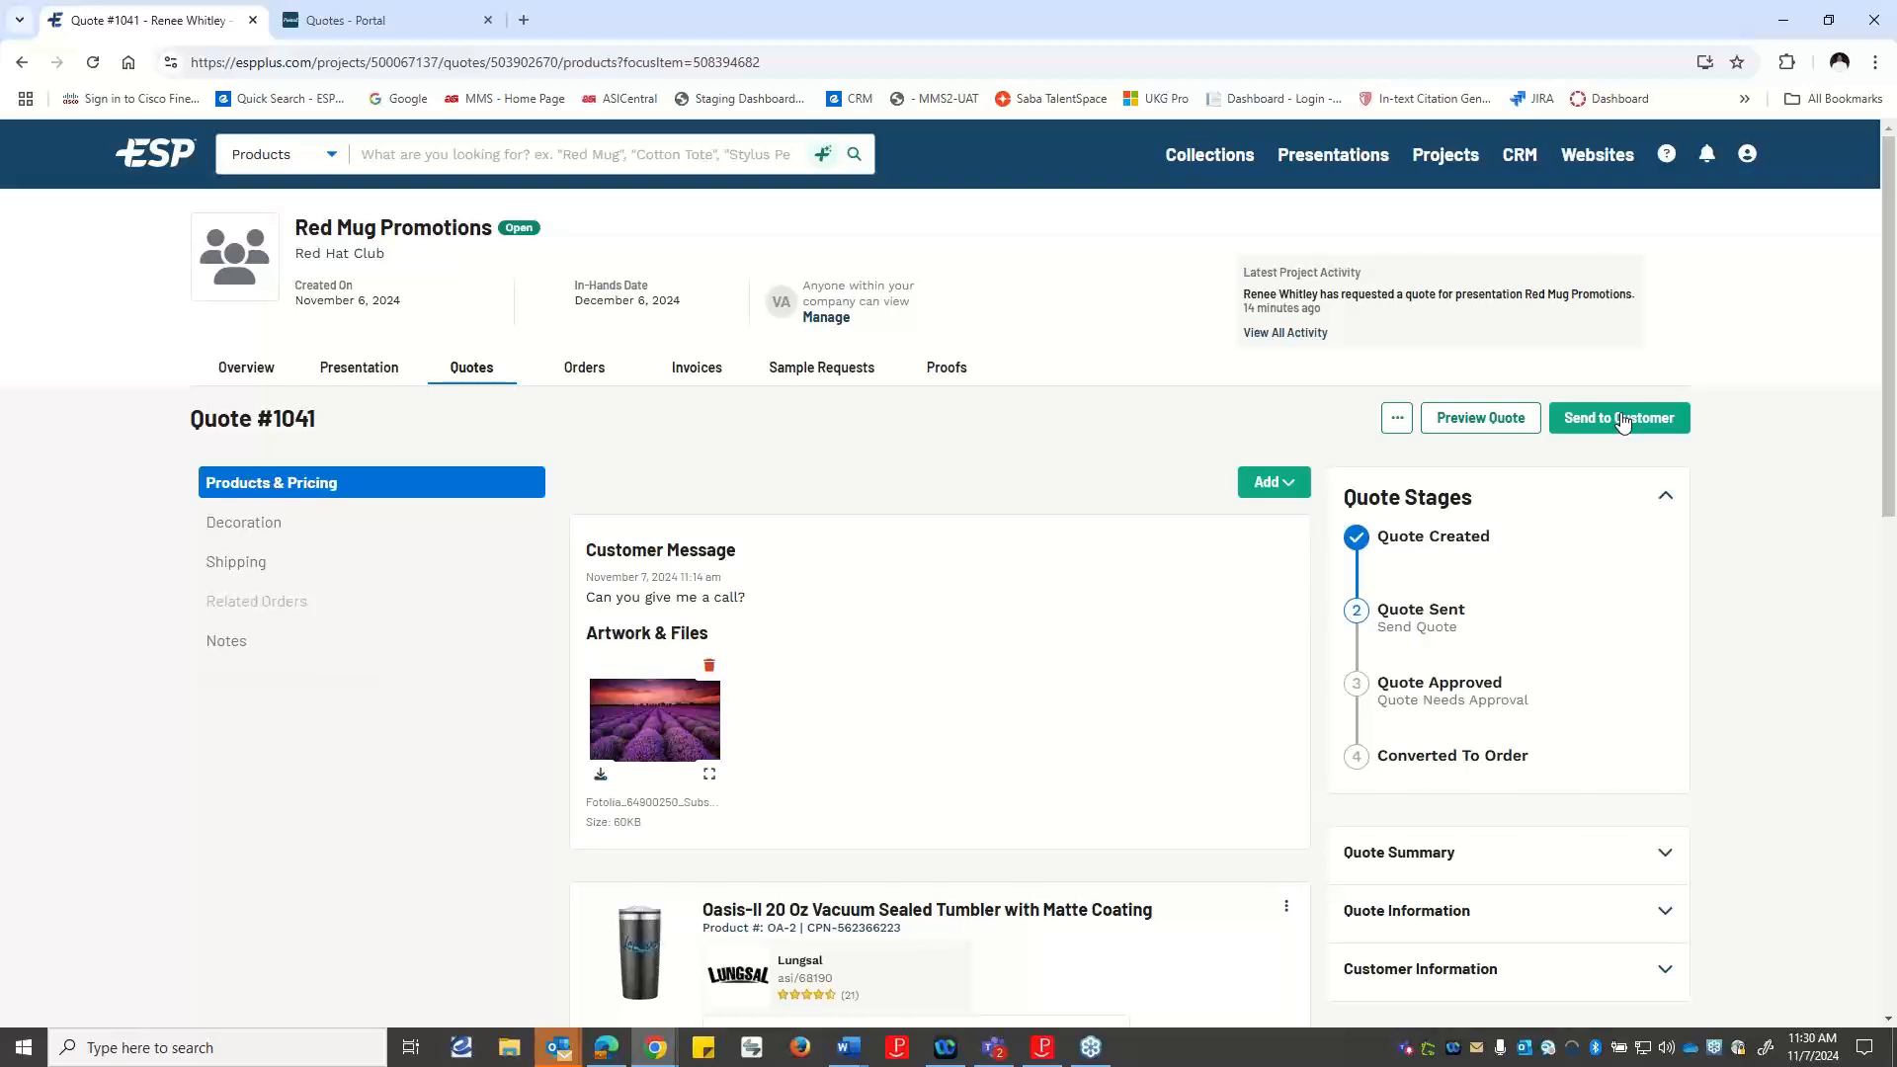
pyautogui.click(1622, 421)
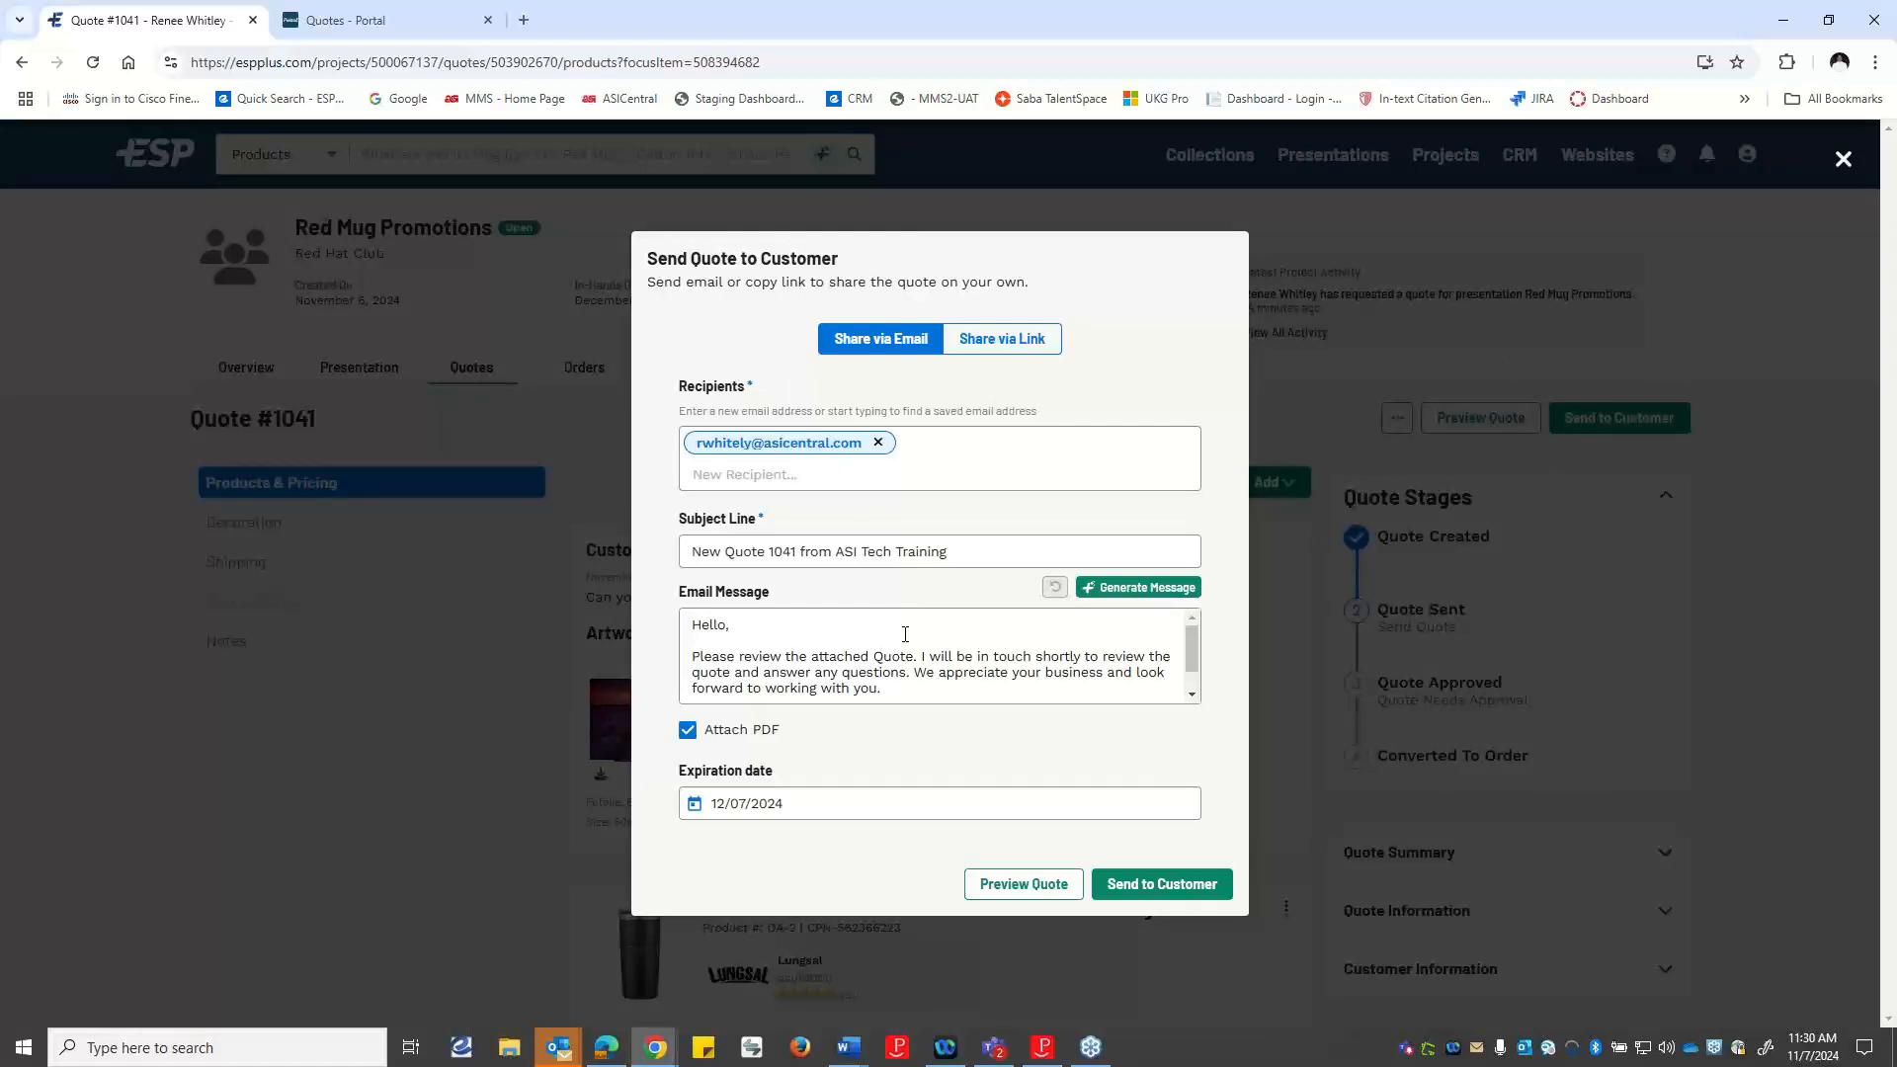
pyautogui.click(1001, 339)
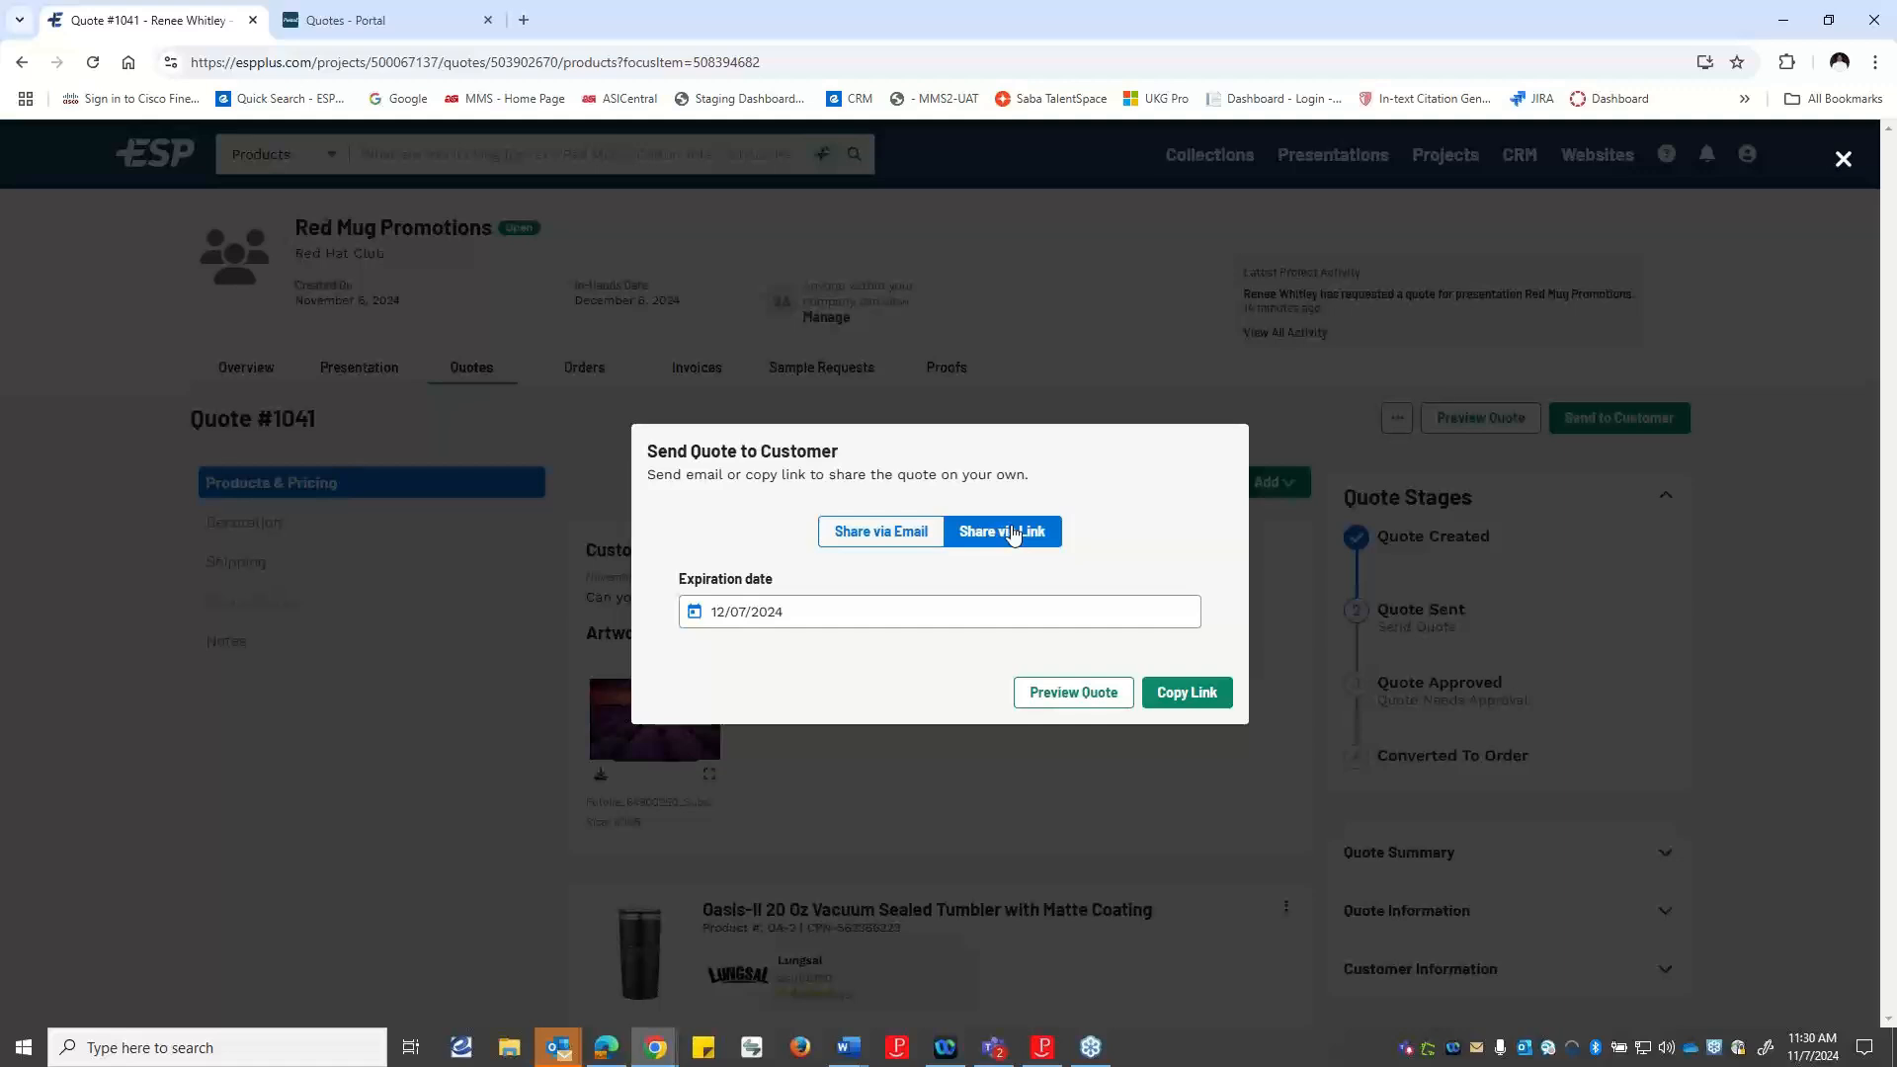
pyautogui.click(1186, 694)
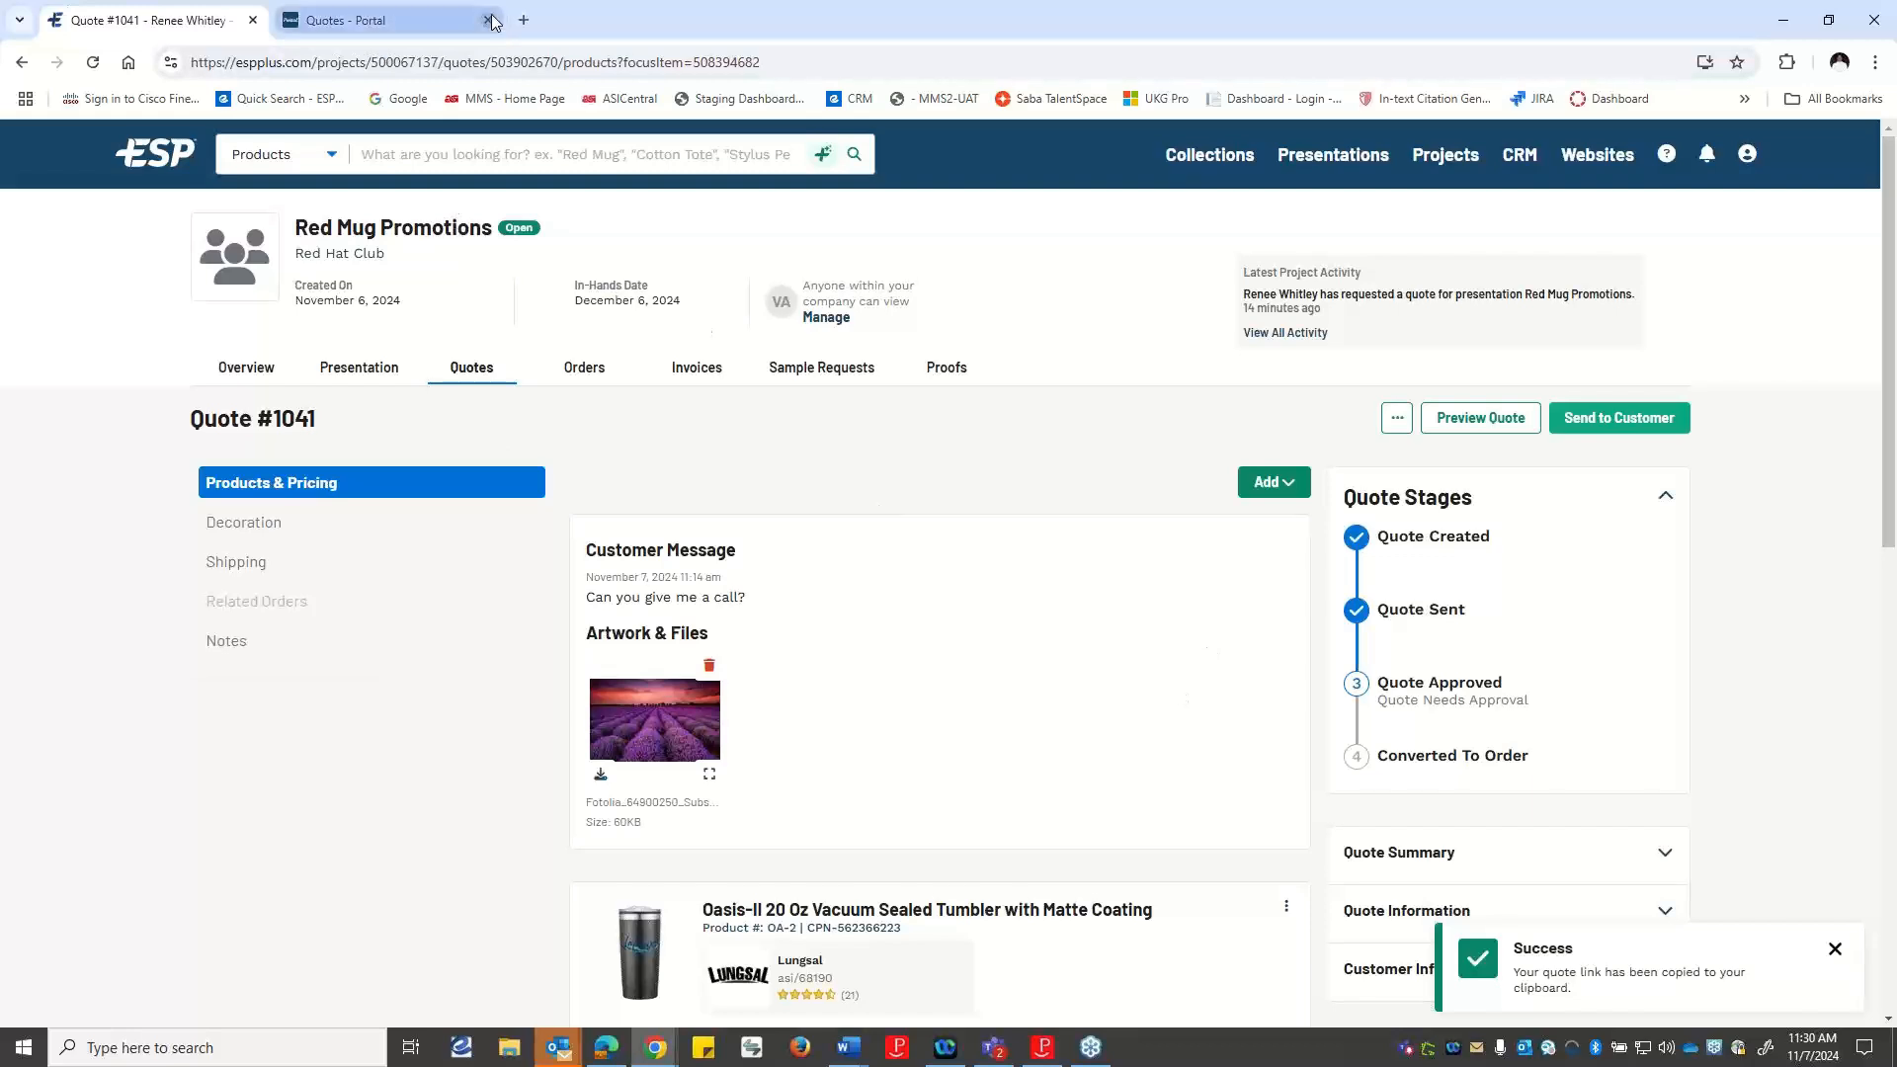
# Switch to the customer portal, reload it and review the custom quote's product pricing, shipping charge, totals and contact information.
pyautogui.click(420, 22)
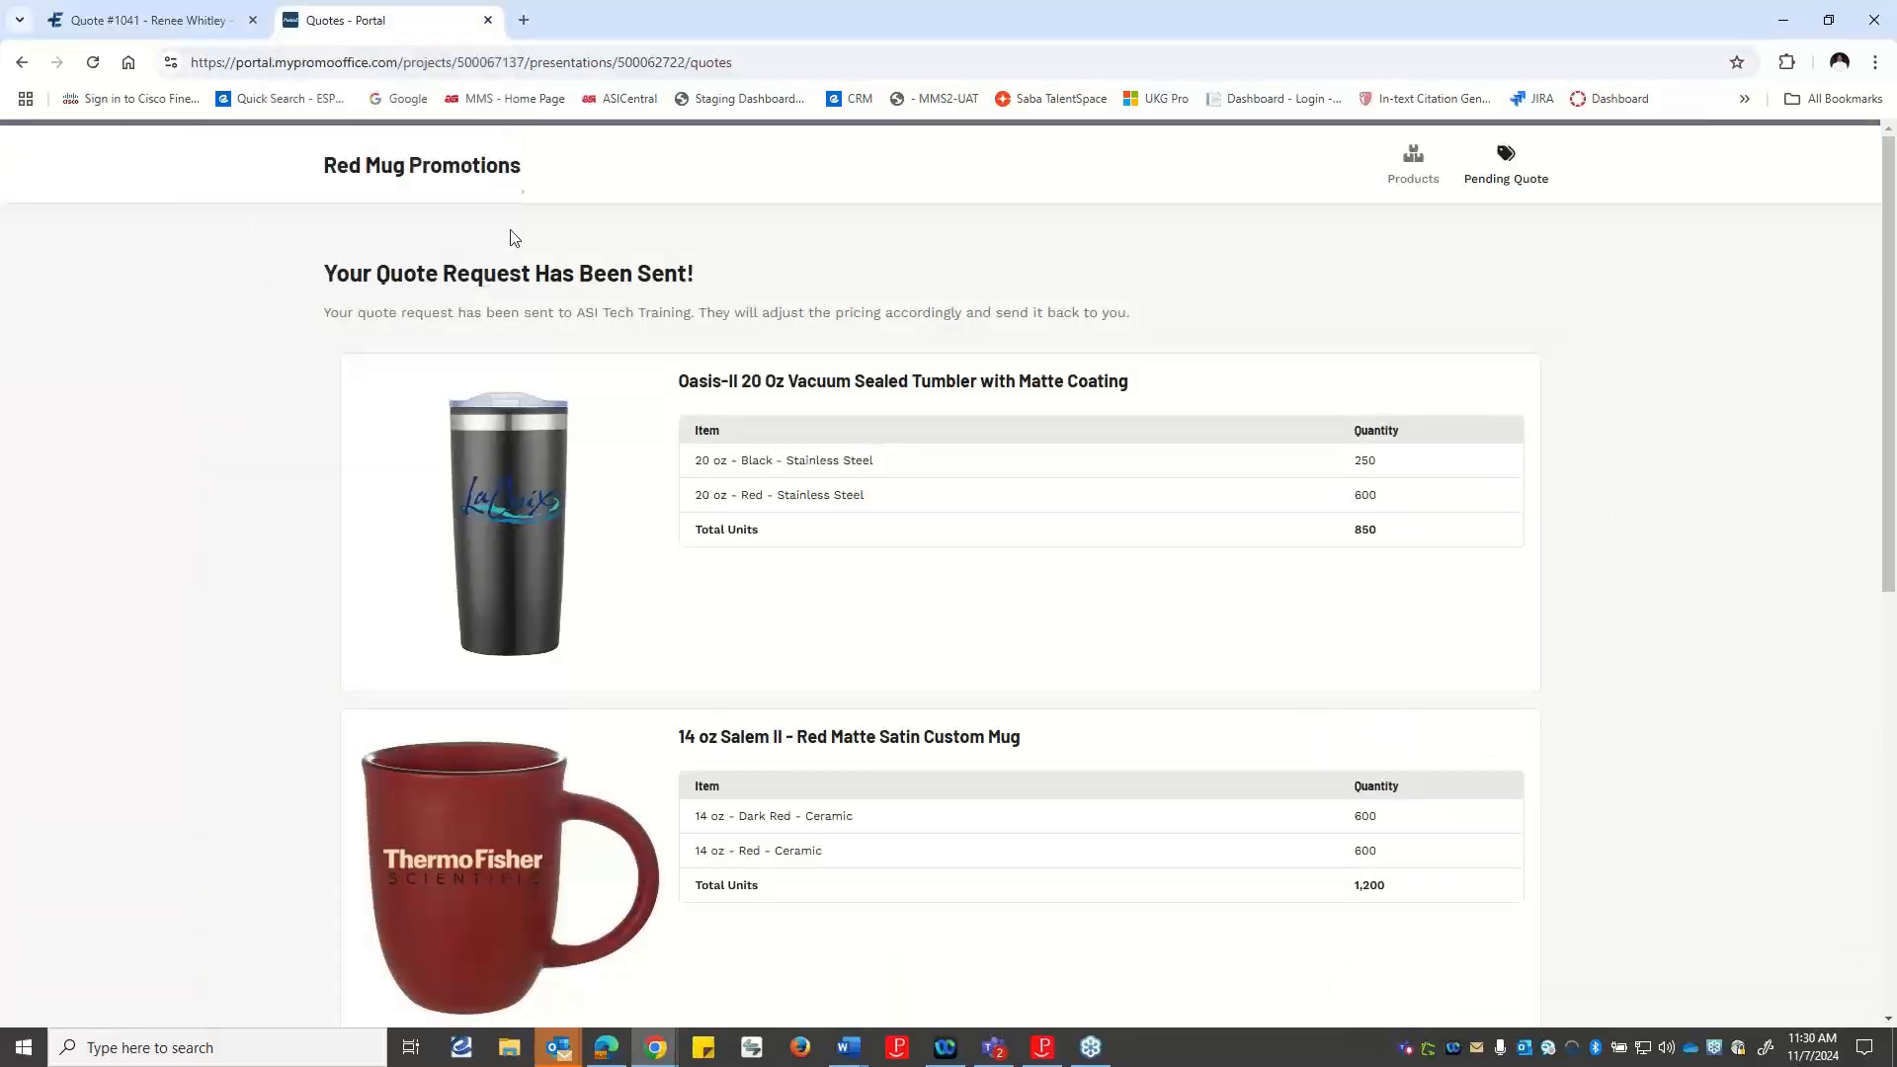
pyautogui.click(101, 65)
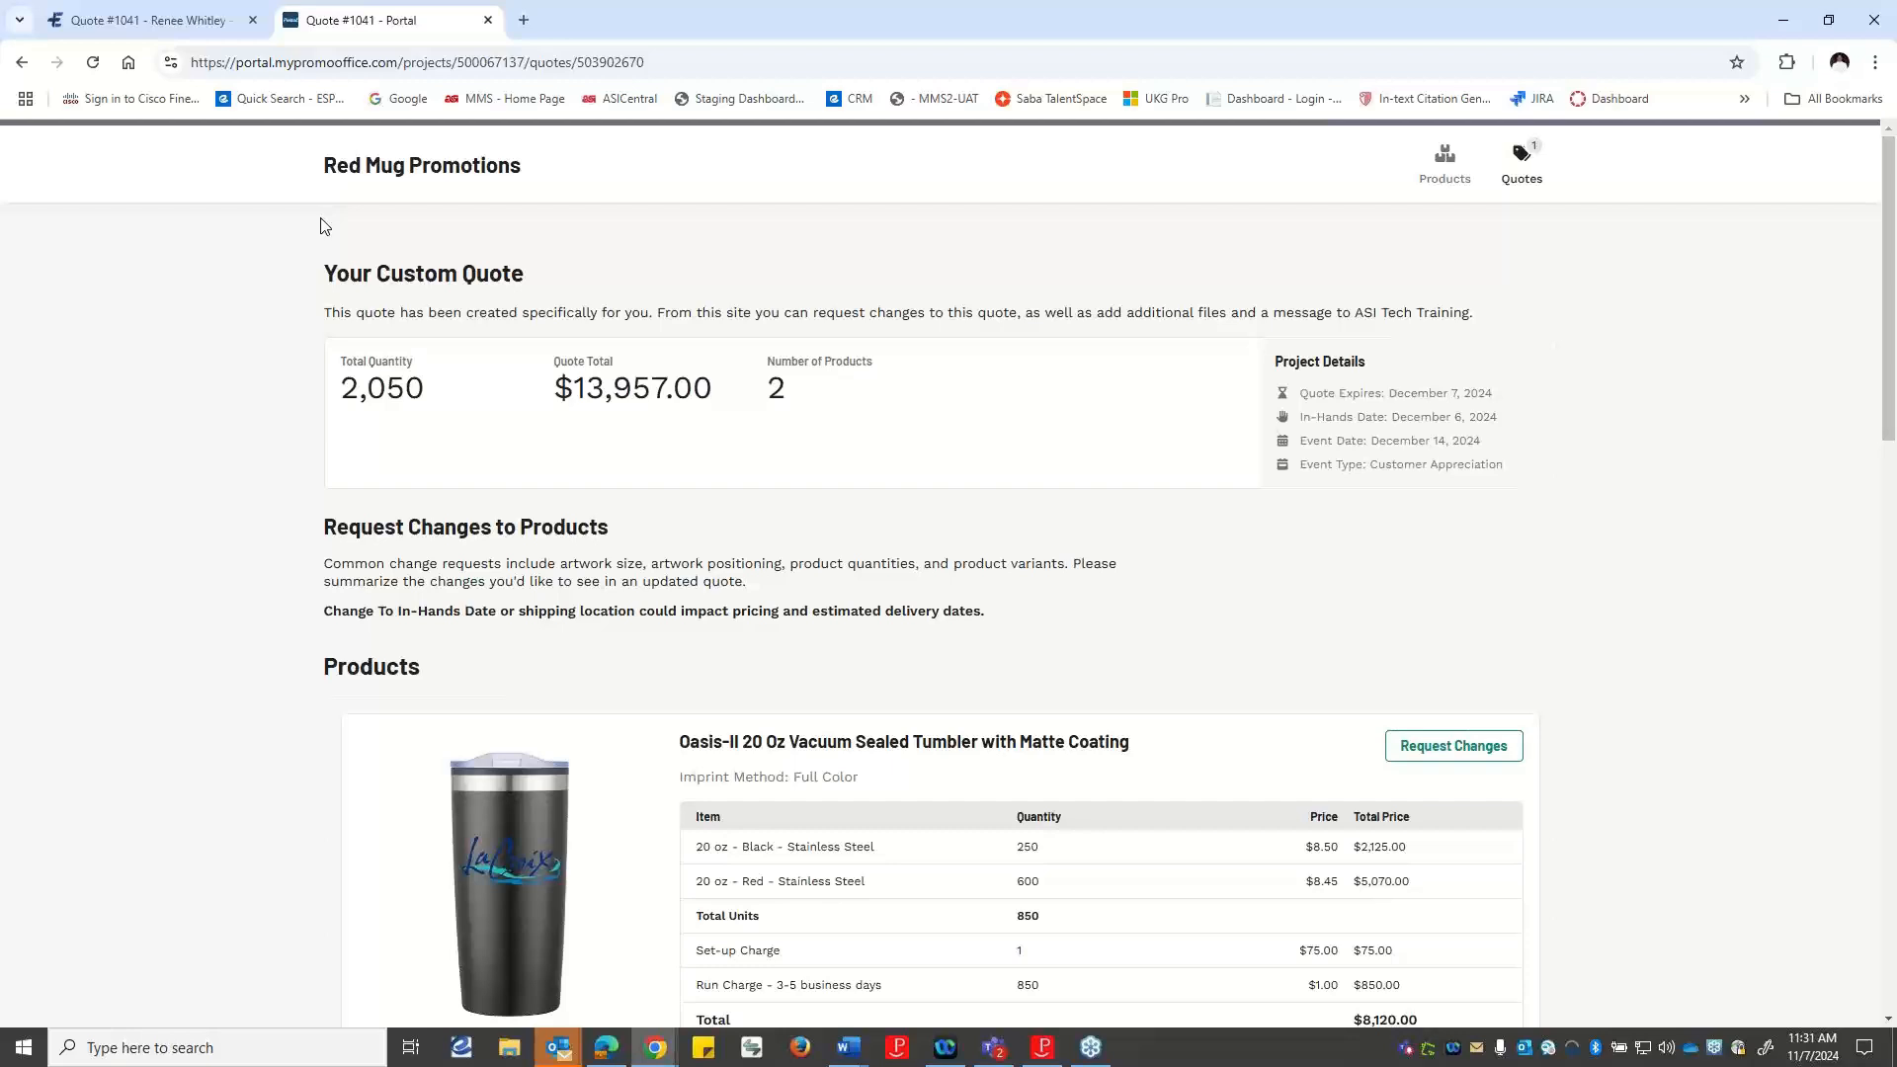
pyautogui.scroll(-4, 826, 295)
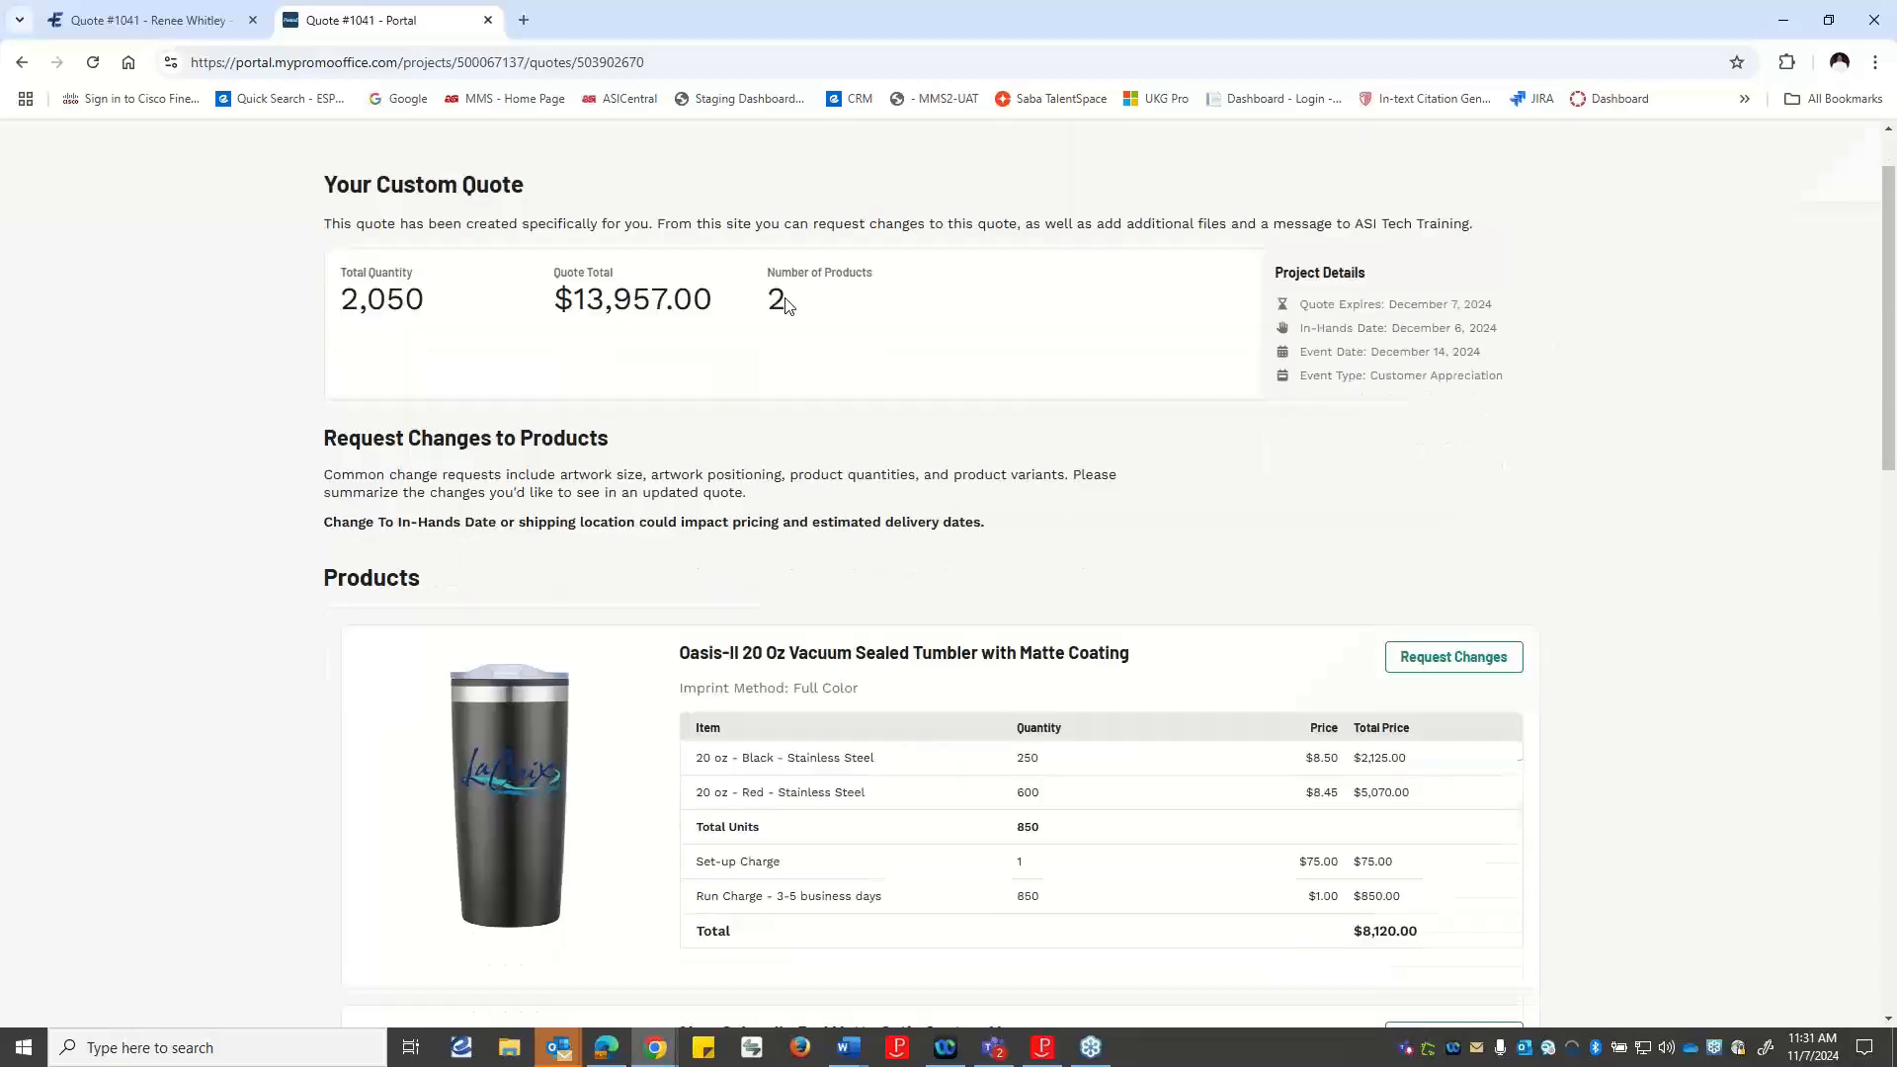
pyautogui.scroll(4, 767, 336)
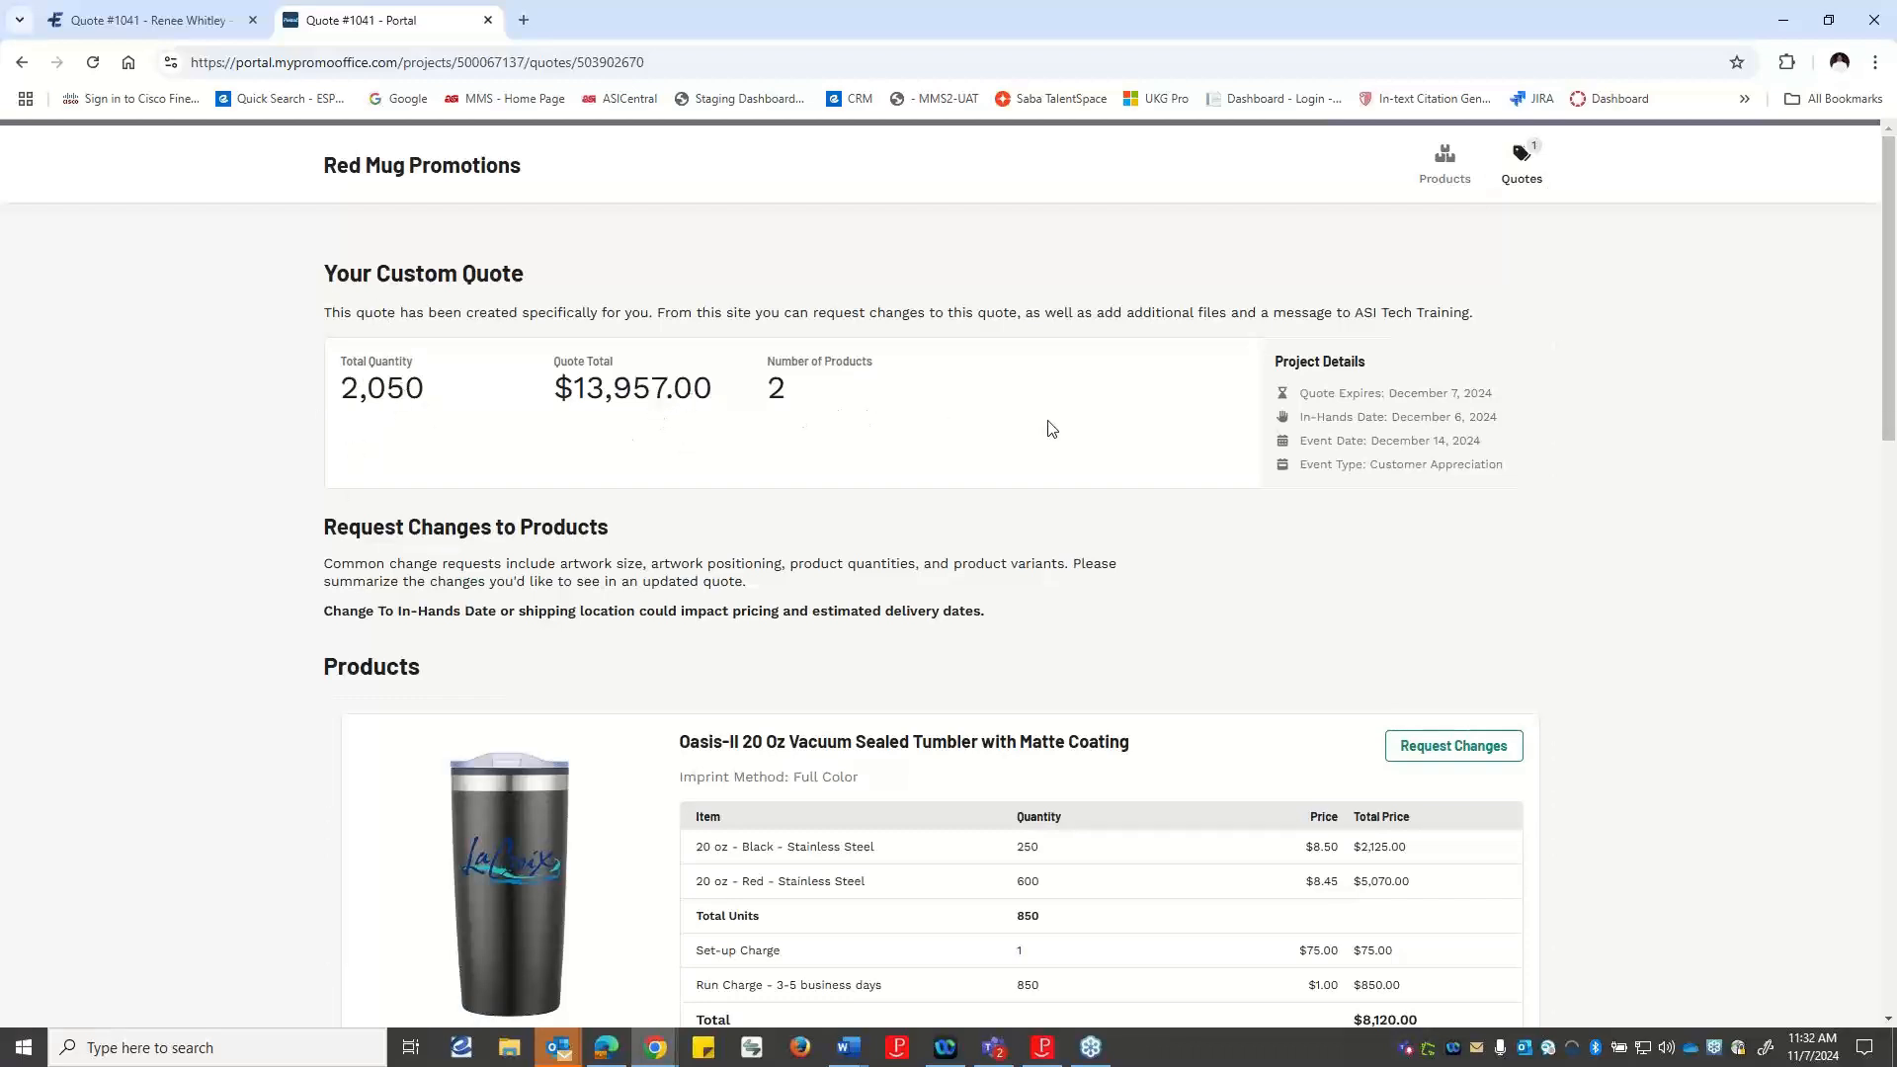
pyautogui.scroll(-4, 1050, 429)
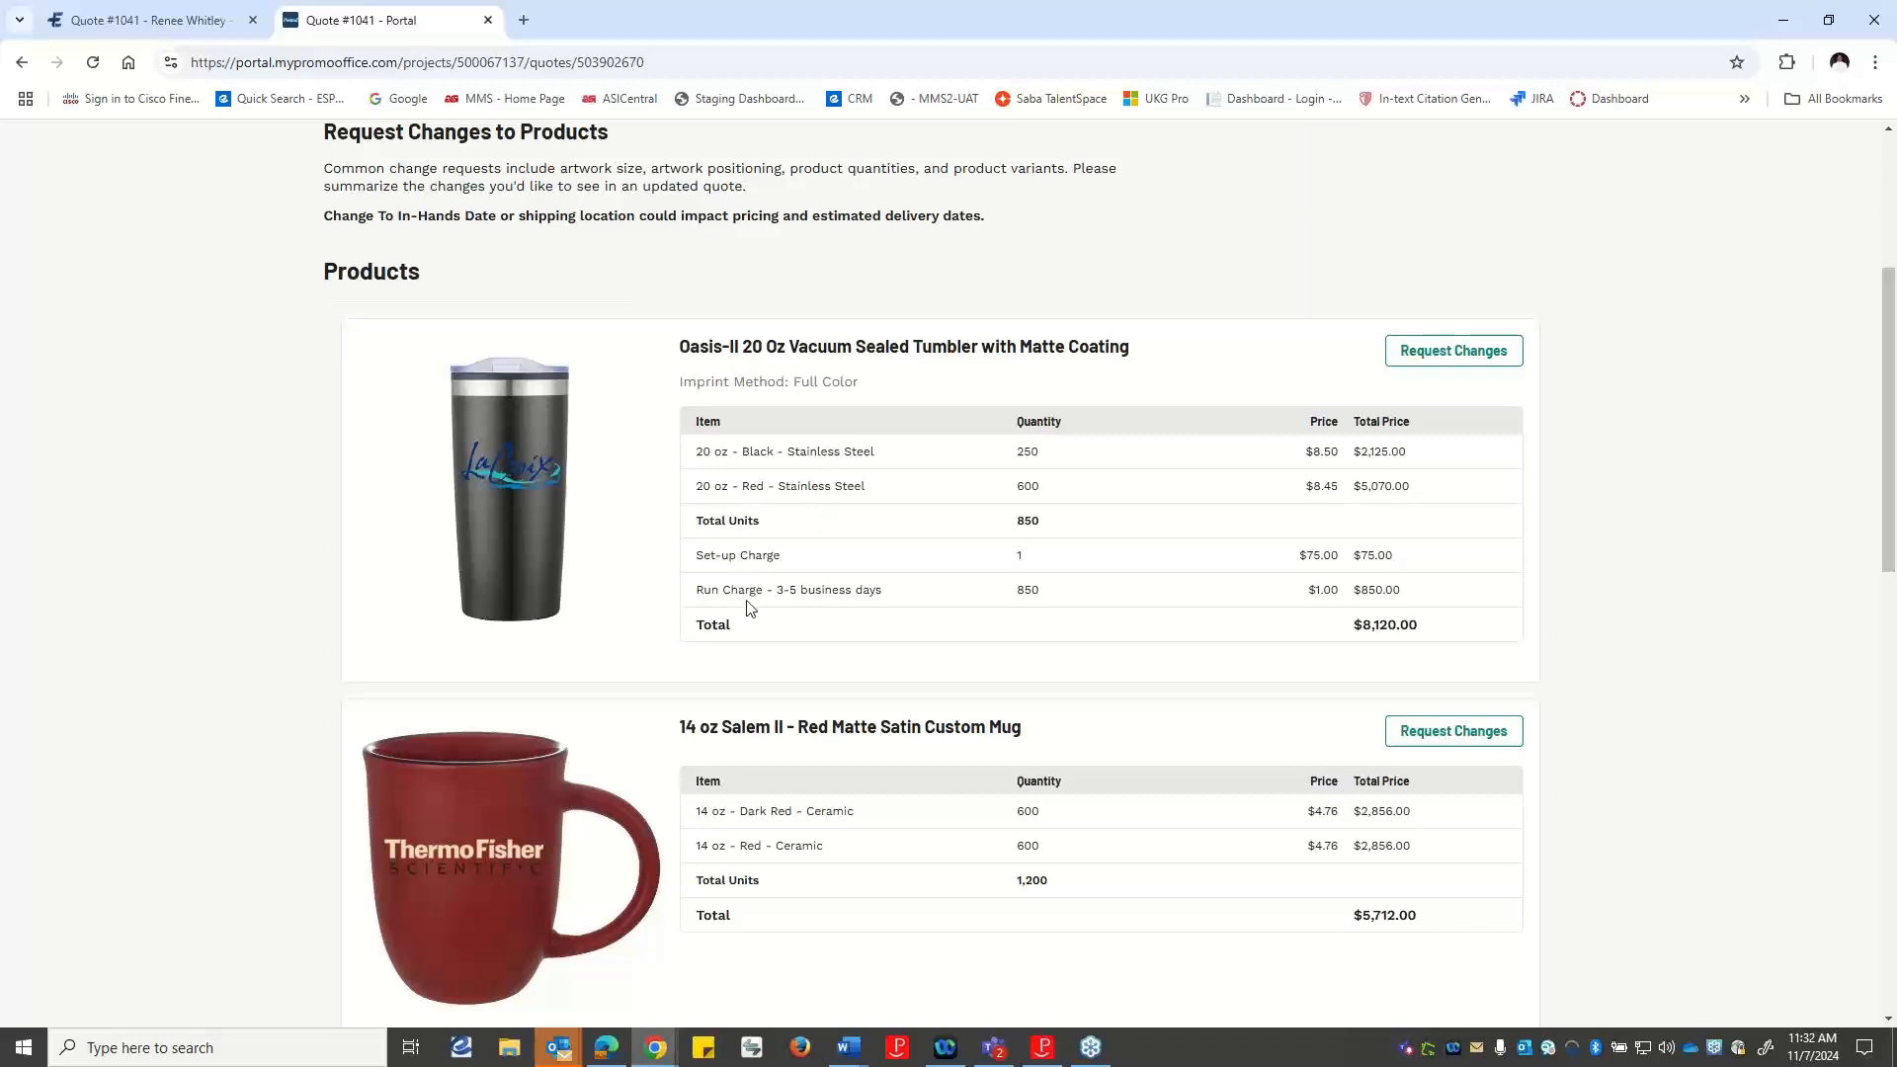
pyautogui.scroll(-3, 747, 608)
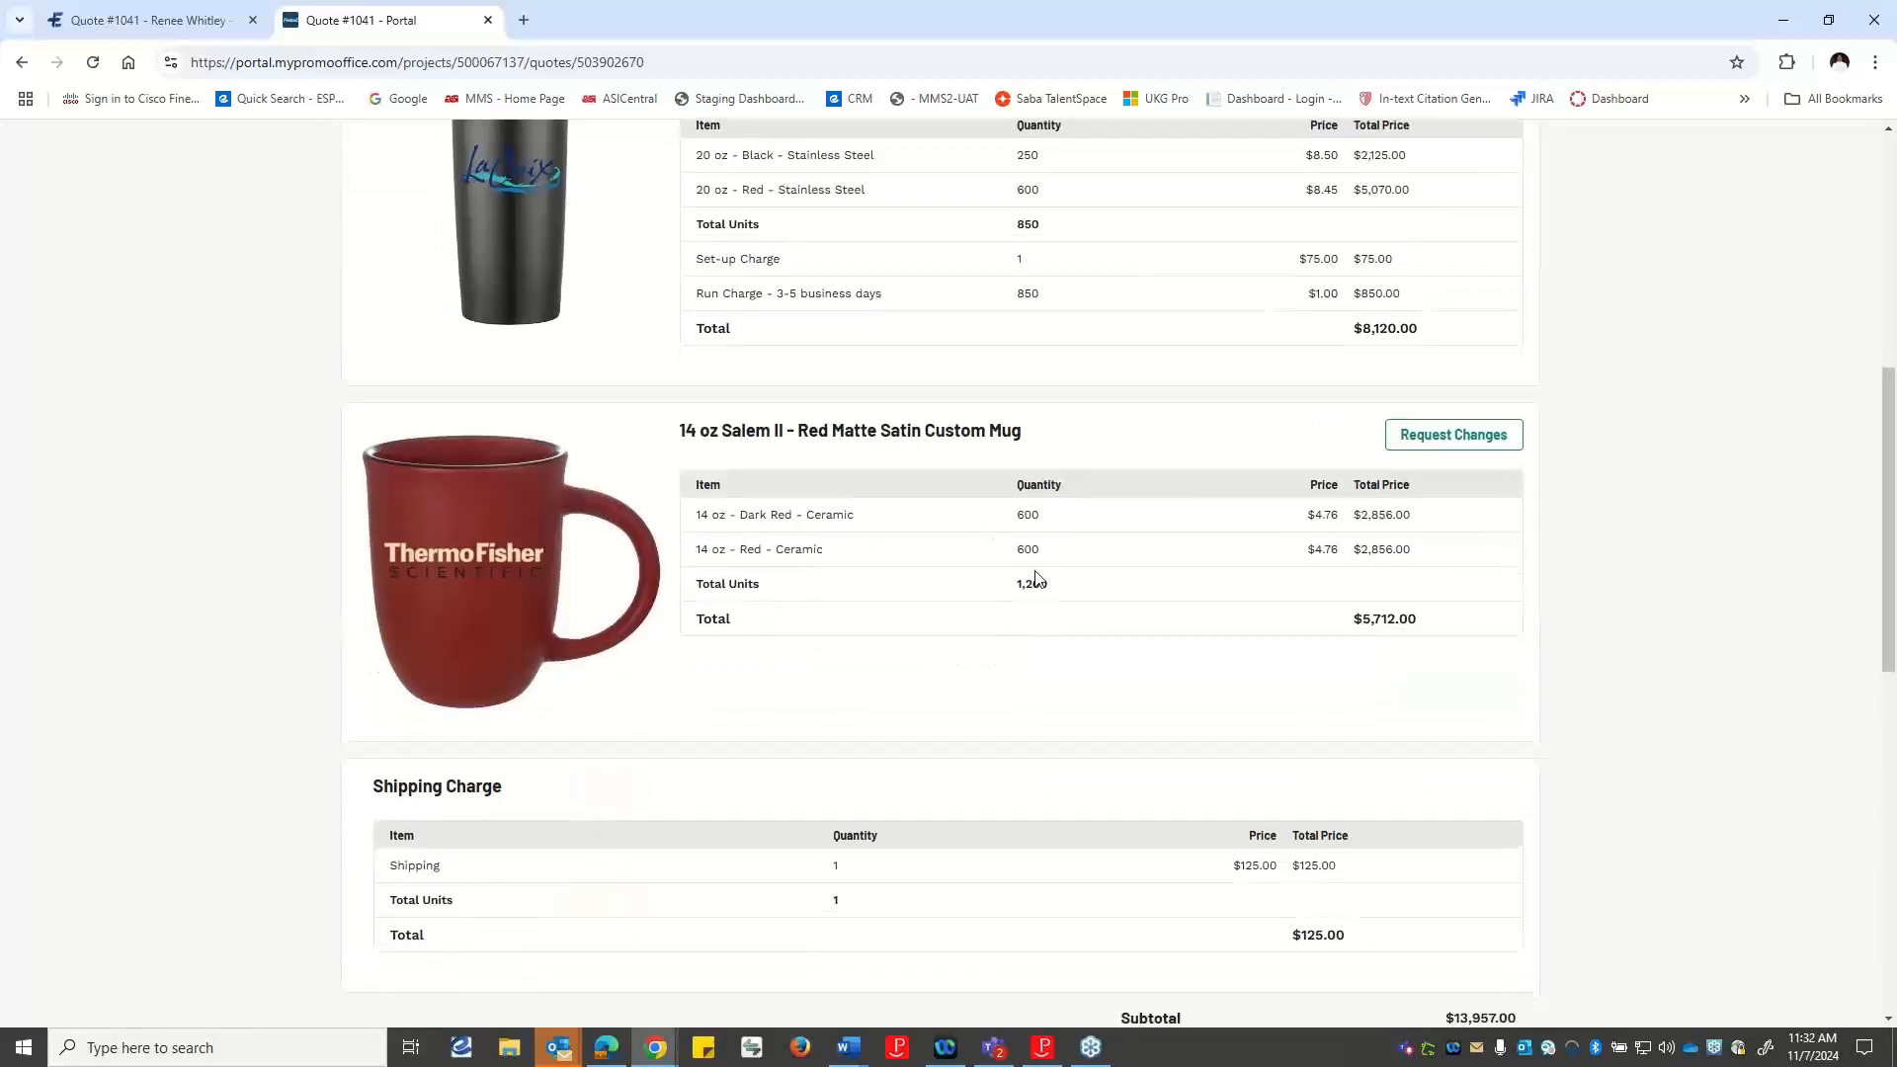
pyautogui.scroll(-2, 1035, 578)
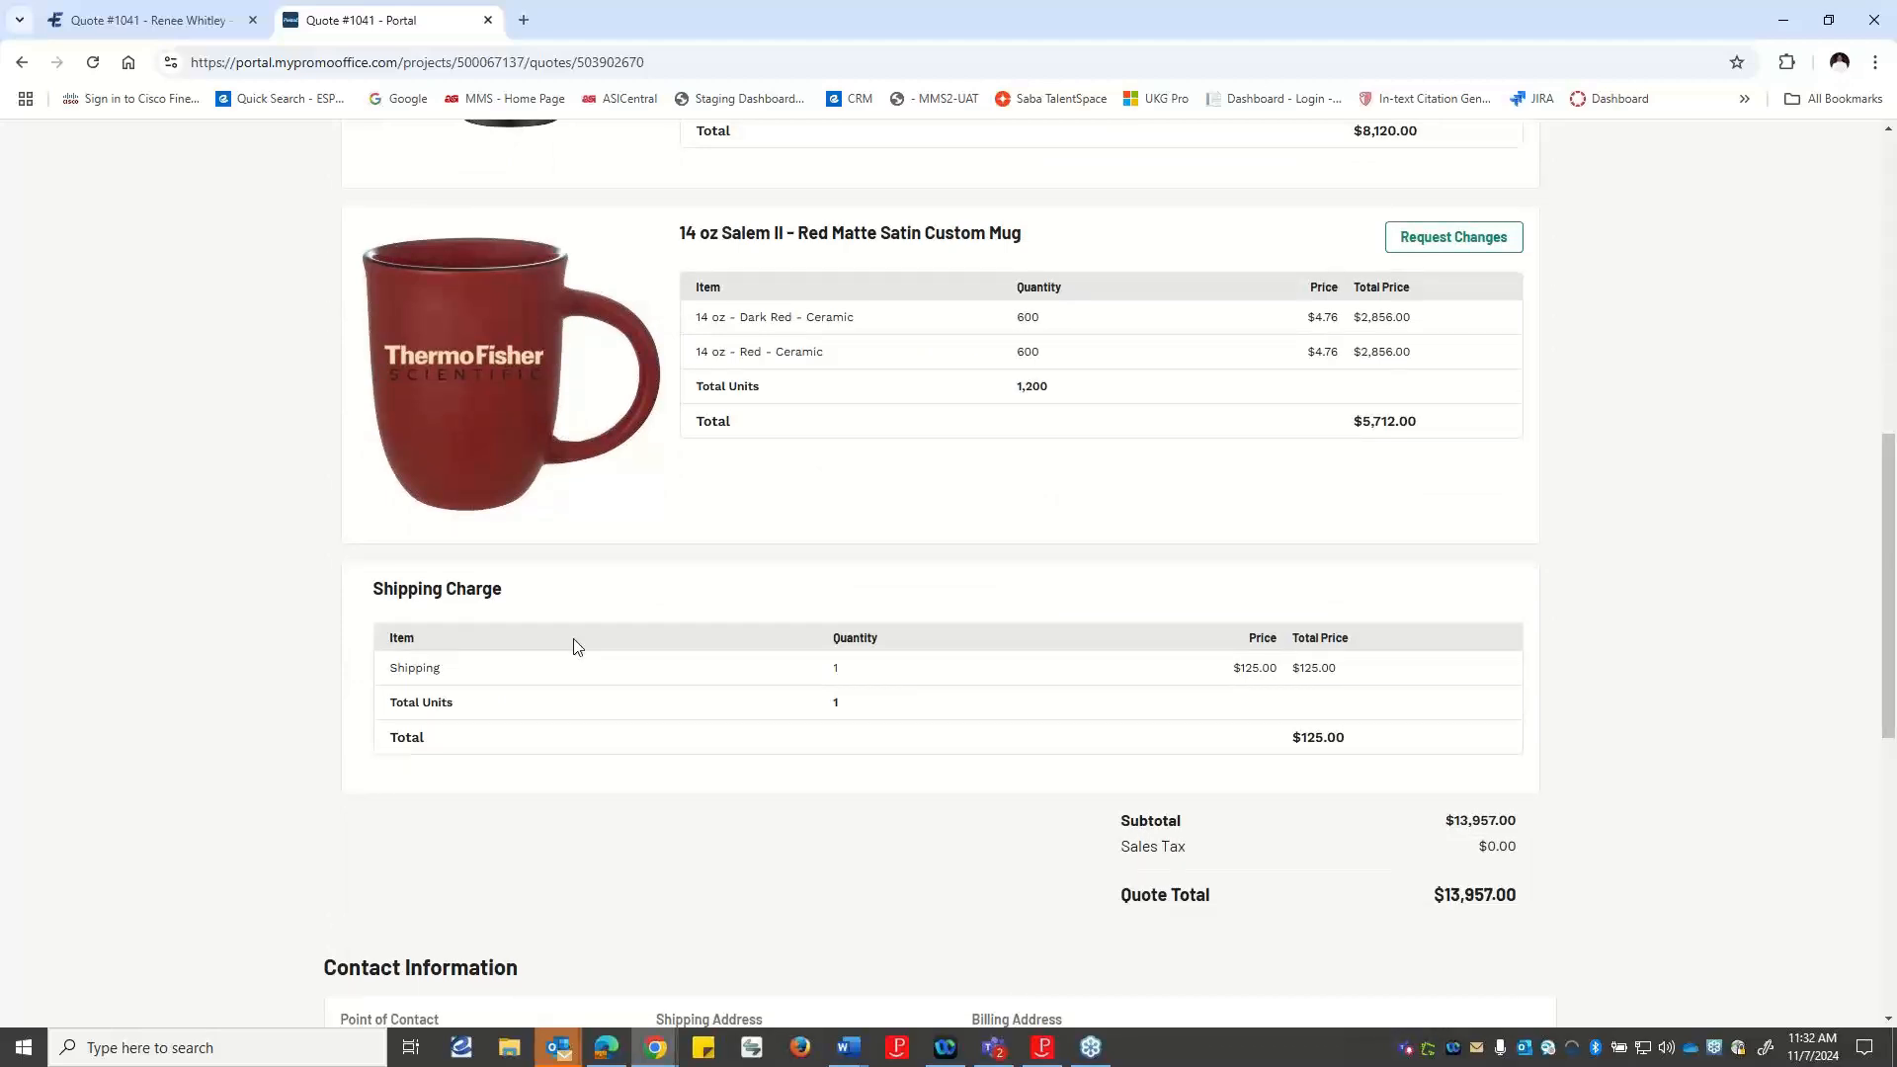
pyautogui.scroll(-2, 810, 732)
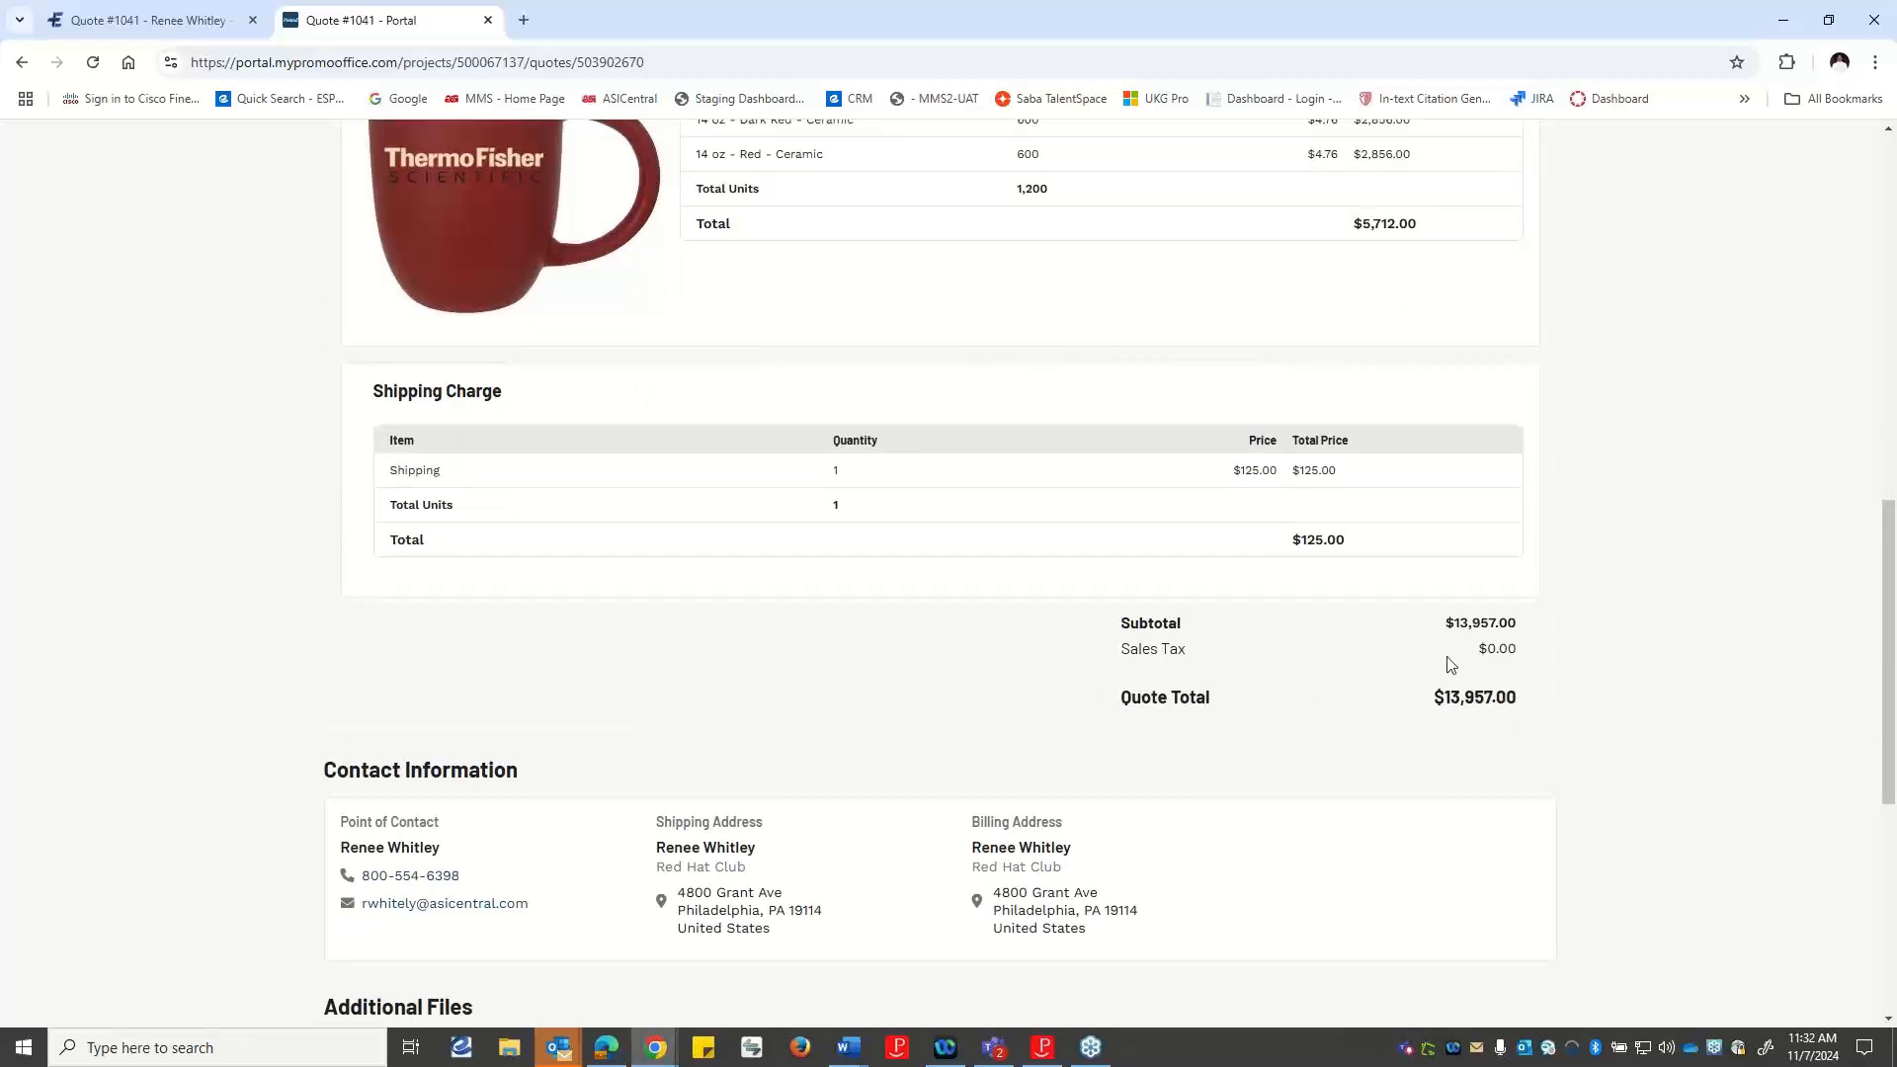
pyautogui.scroll(3, 1450, 662)
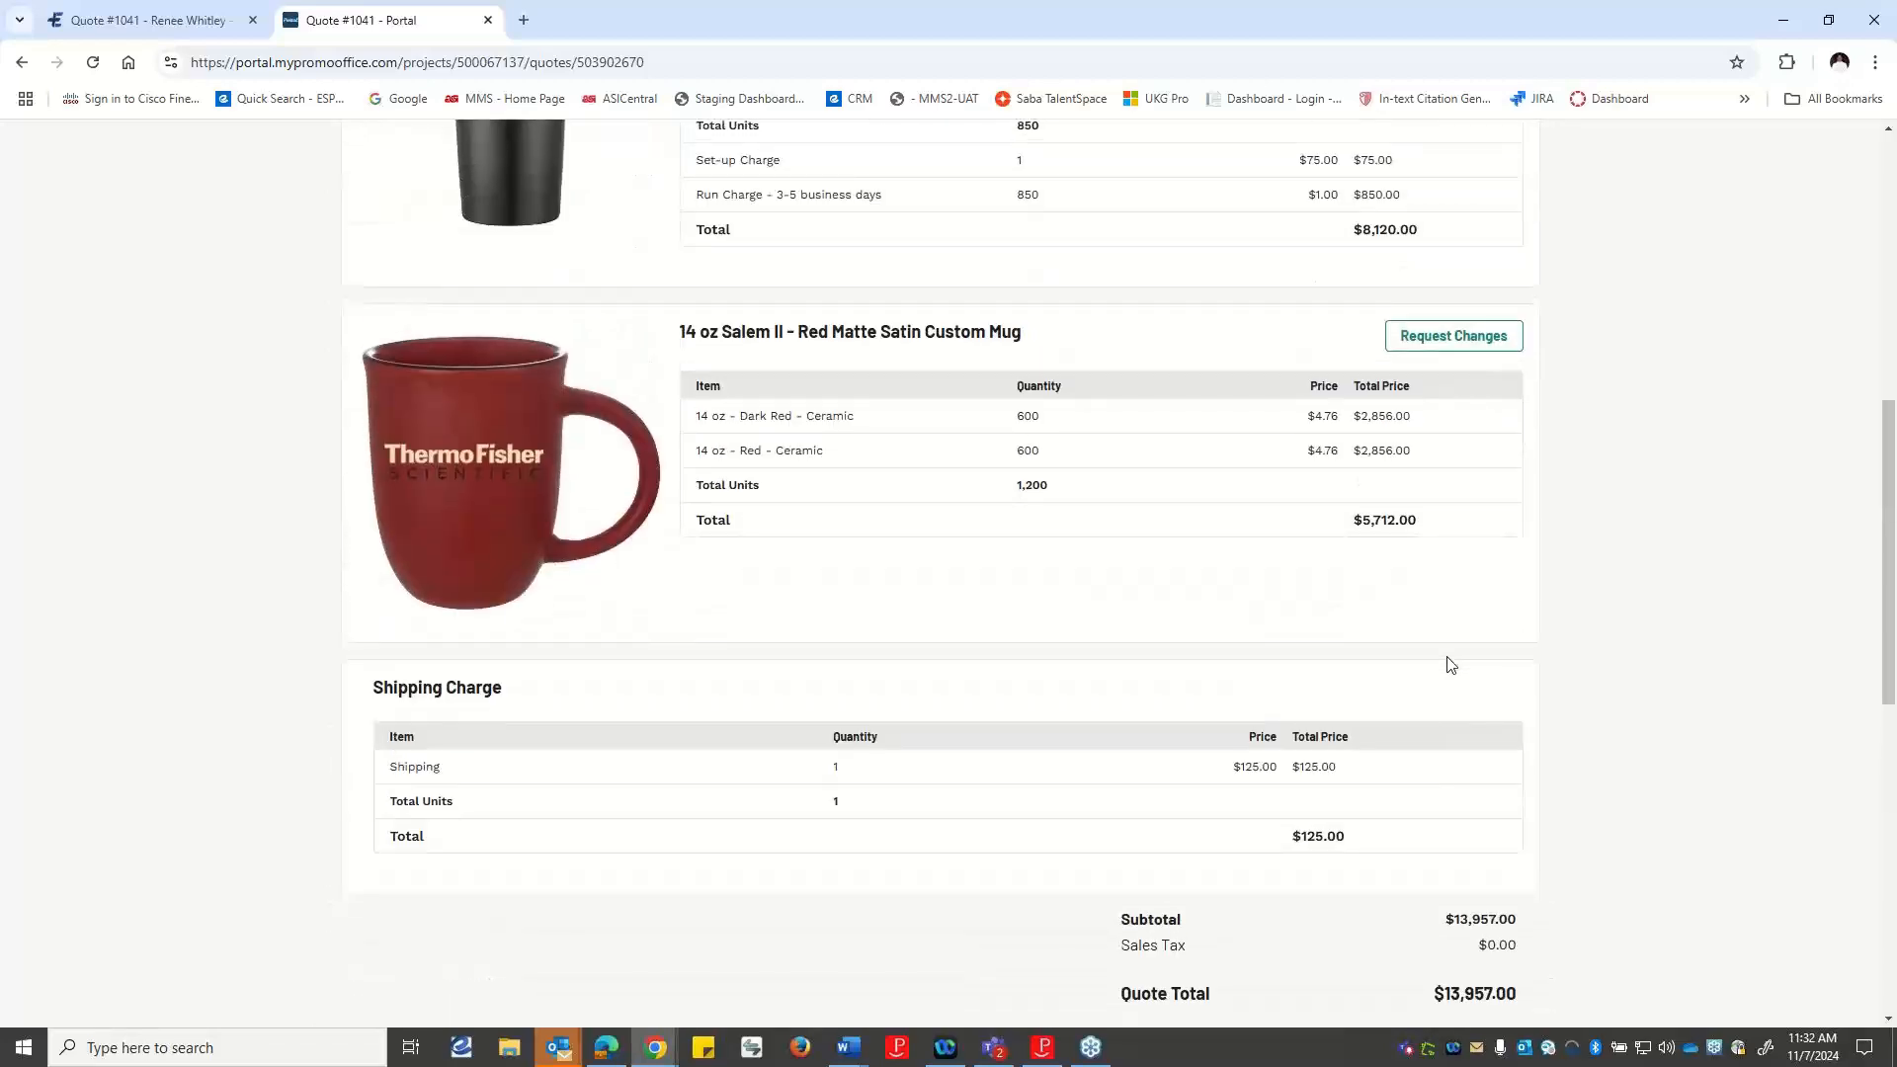
# Start a change request for the 14 oz Salem II mug reading "Can you add an additional 100 for the dark red mugs?".
pyautogui.click(1441, 341)
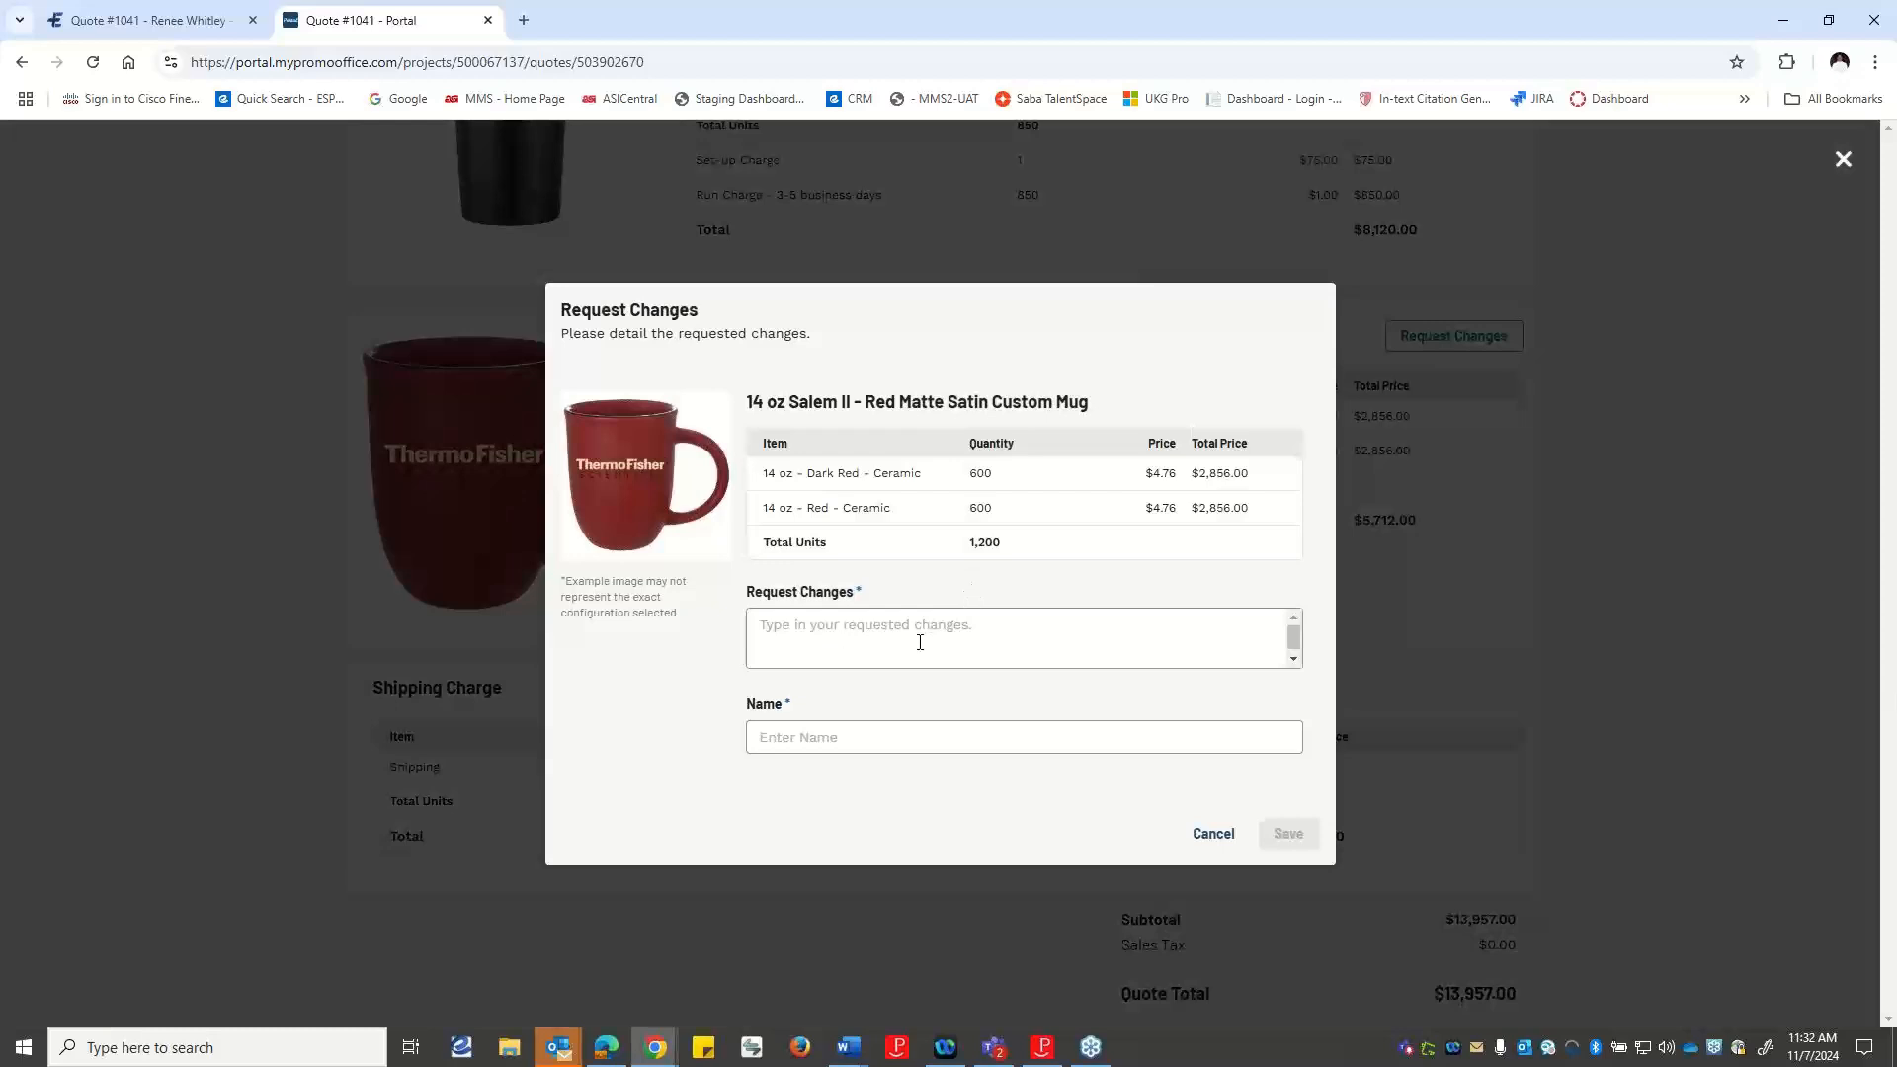
pyautogui.click(1010, 635)
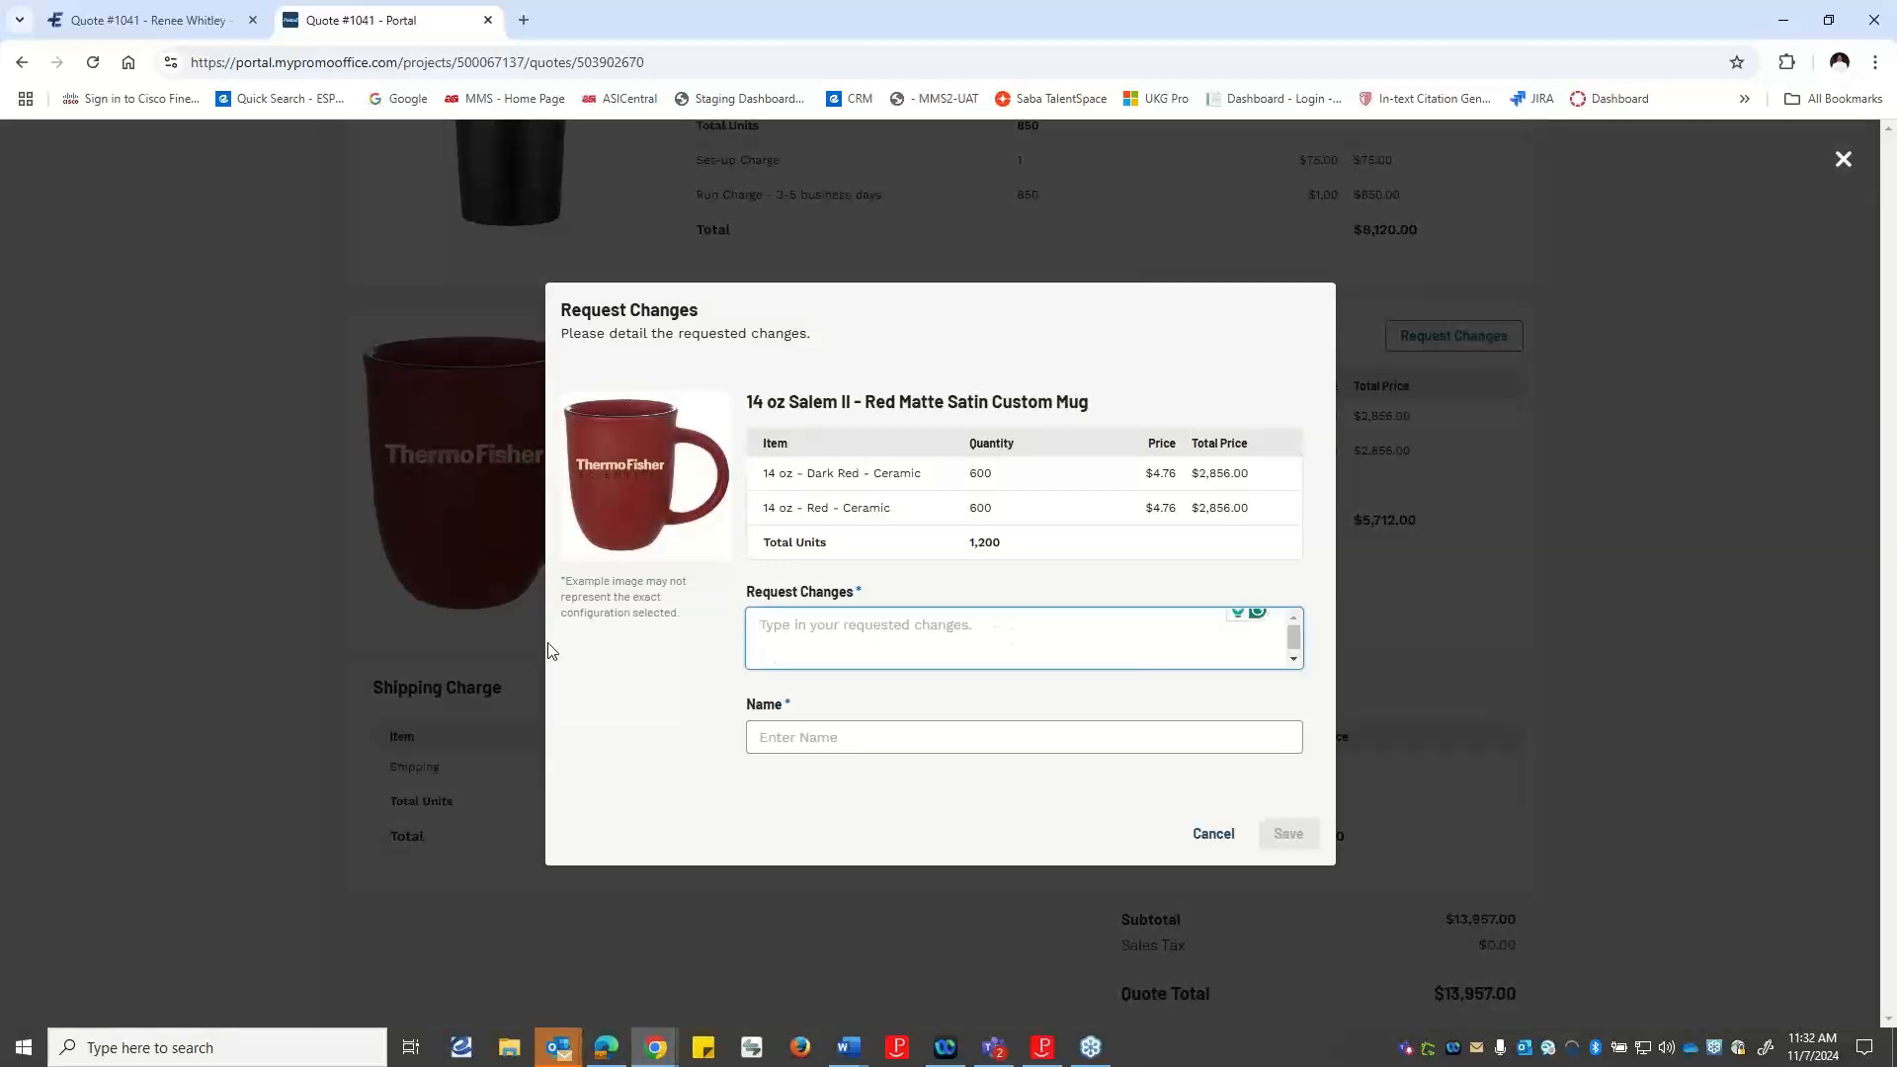
pyautogui.write('Can you ')
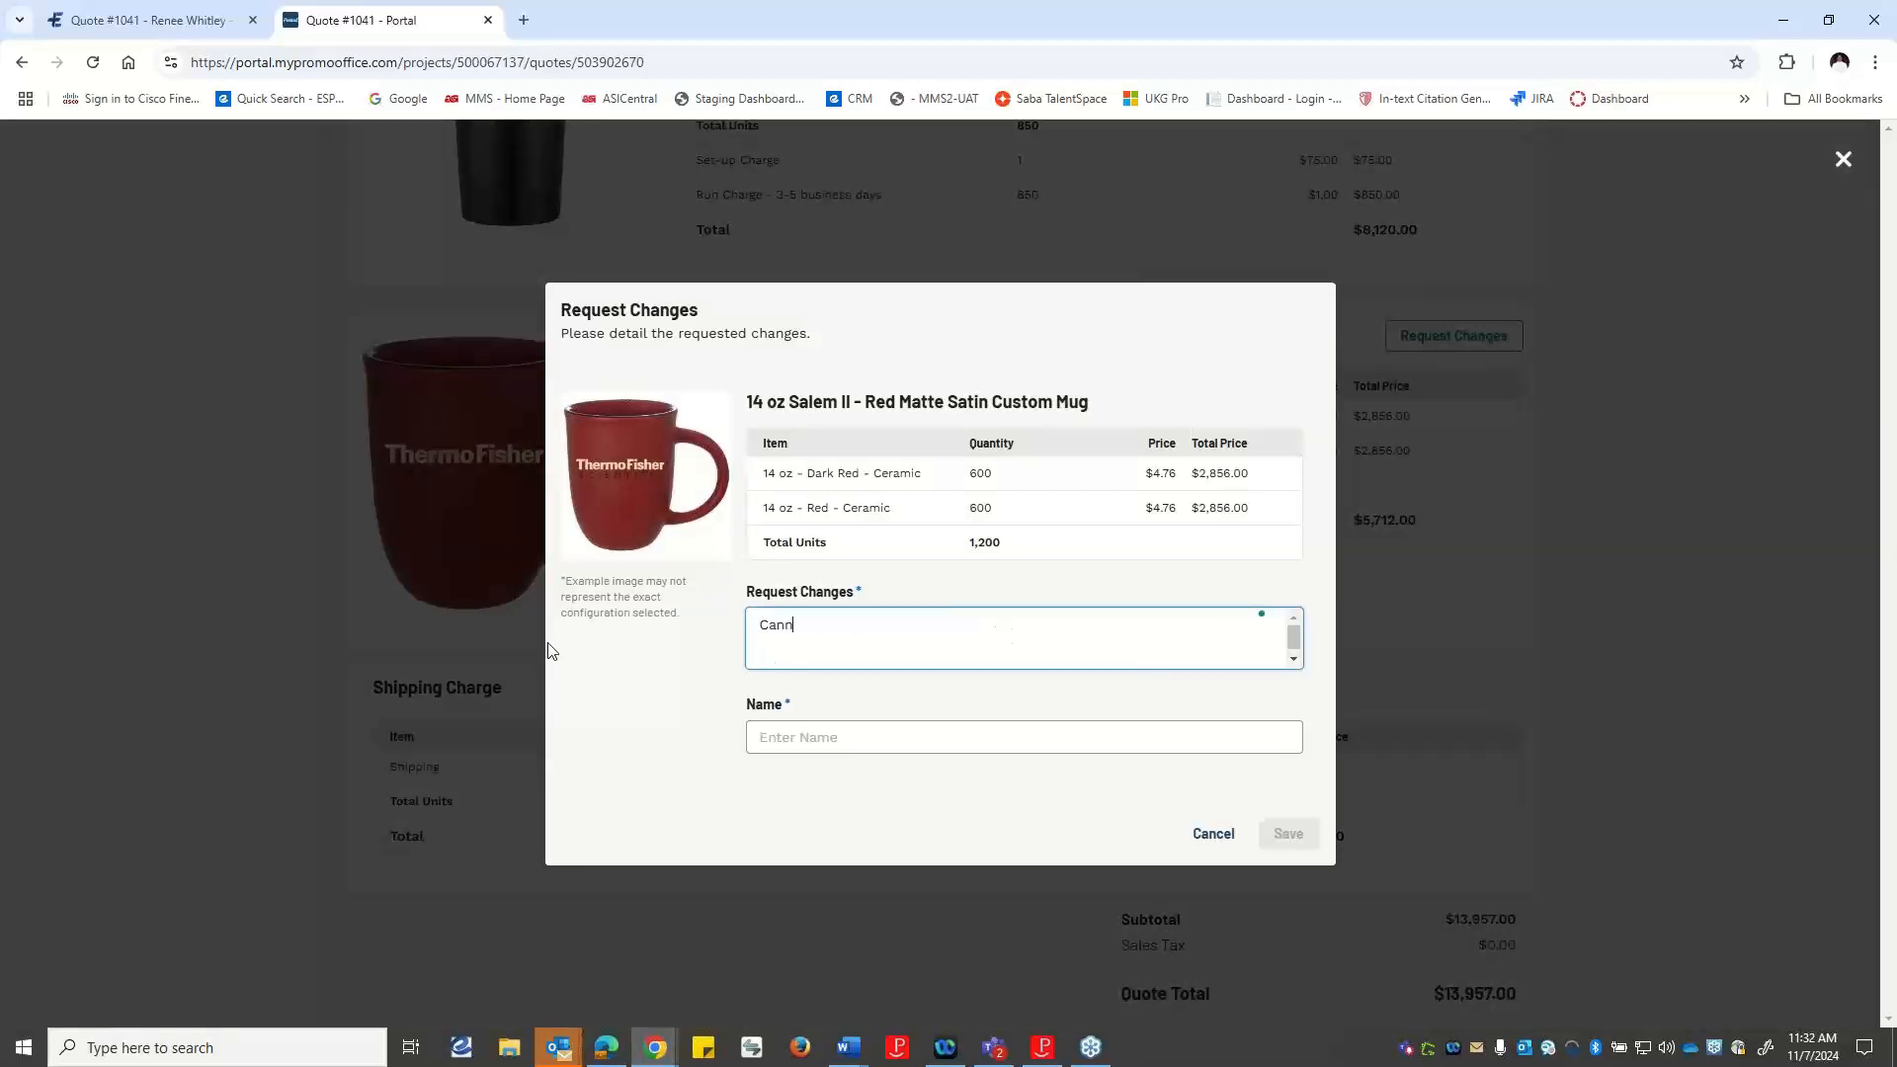
pyautogui.write('add an additional 100 for the da')
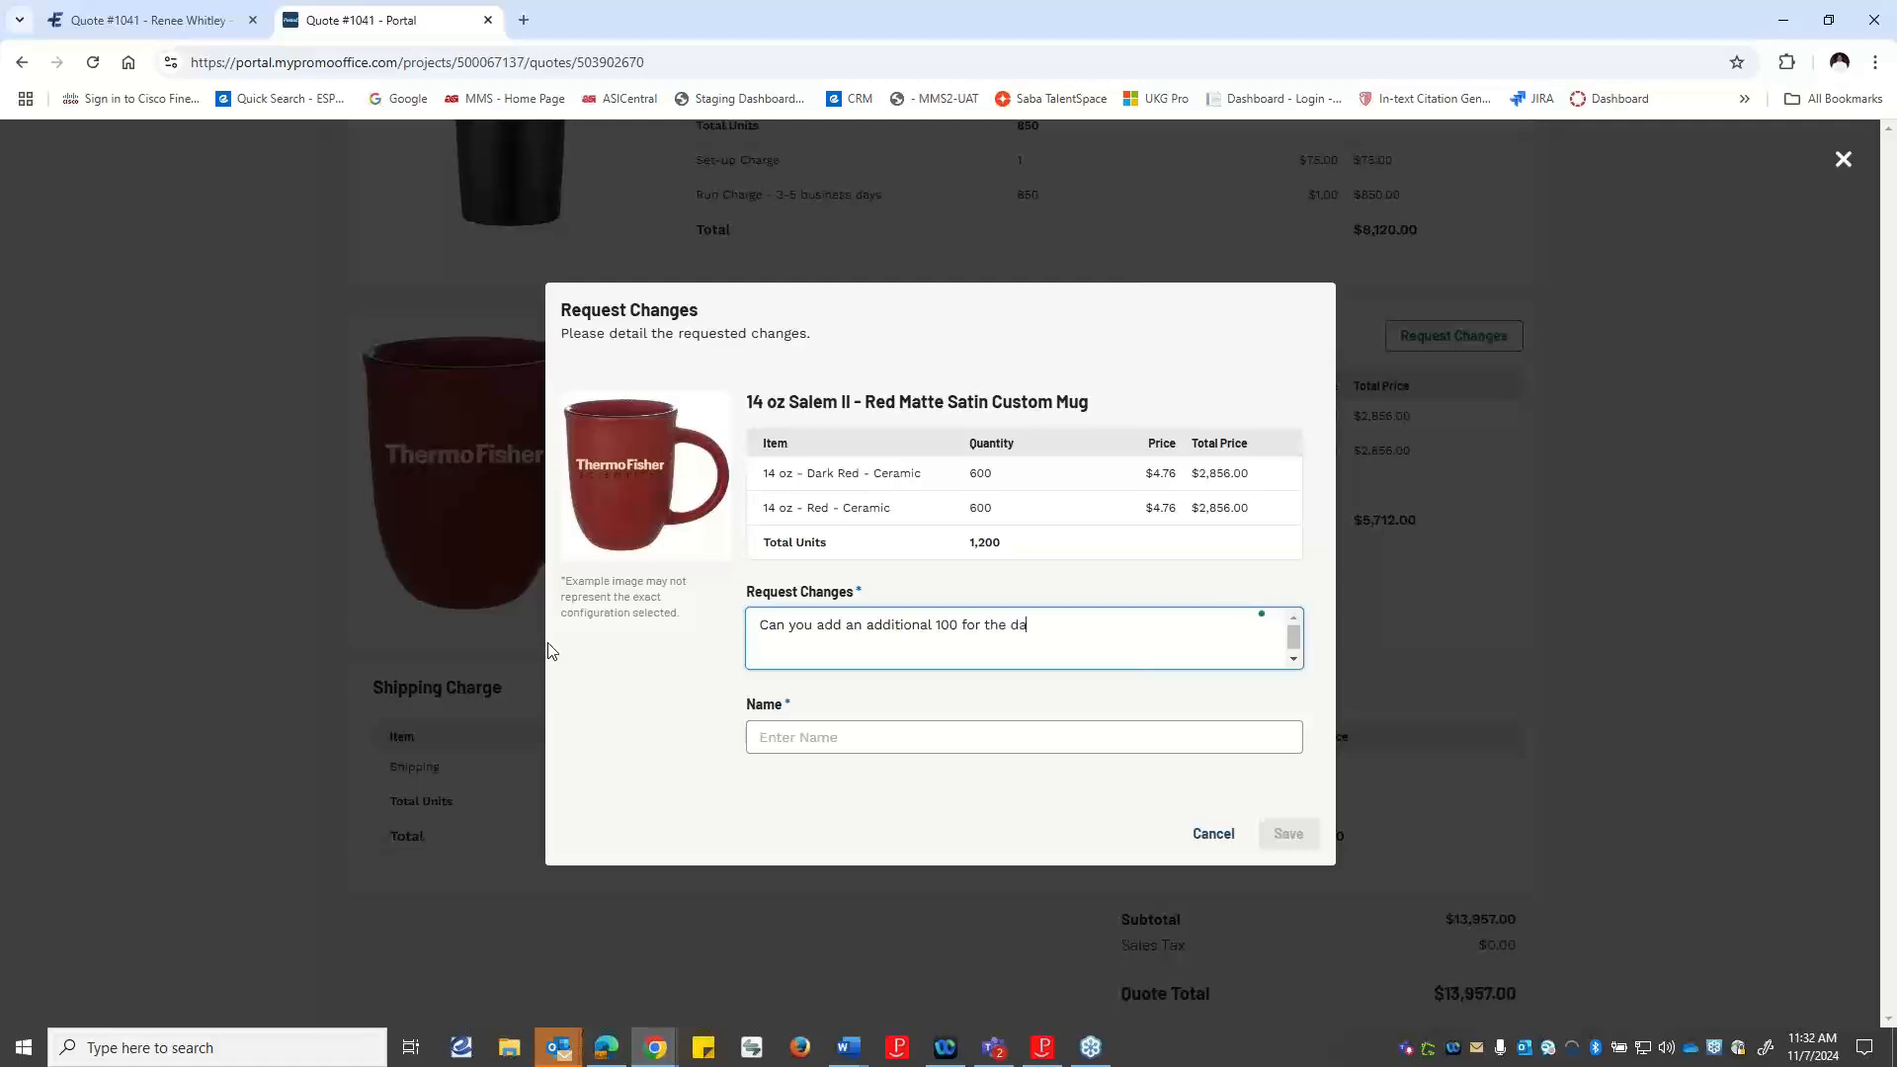
pyautogui.write('rk red mugs?')
# Enter the customer's first name to save the mug's change request, and send the requested changes to the distributor.
pyautogui.click(868, 720)
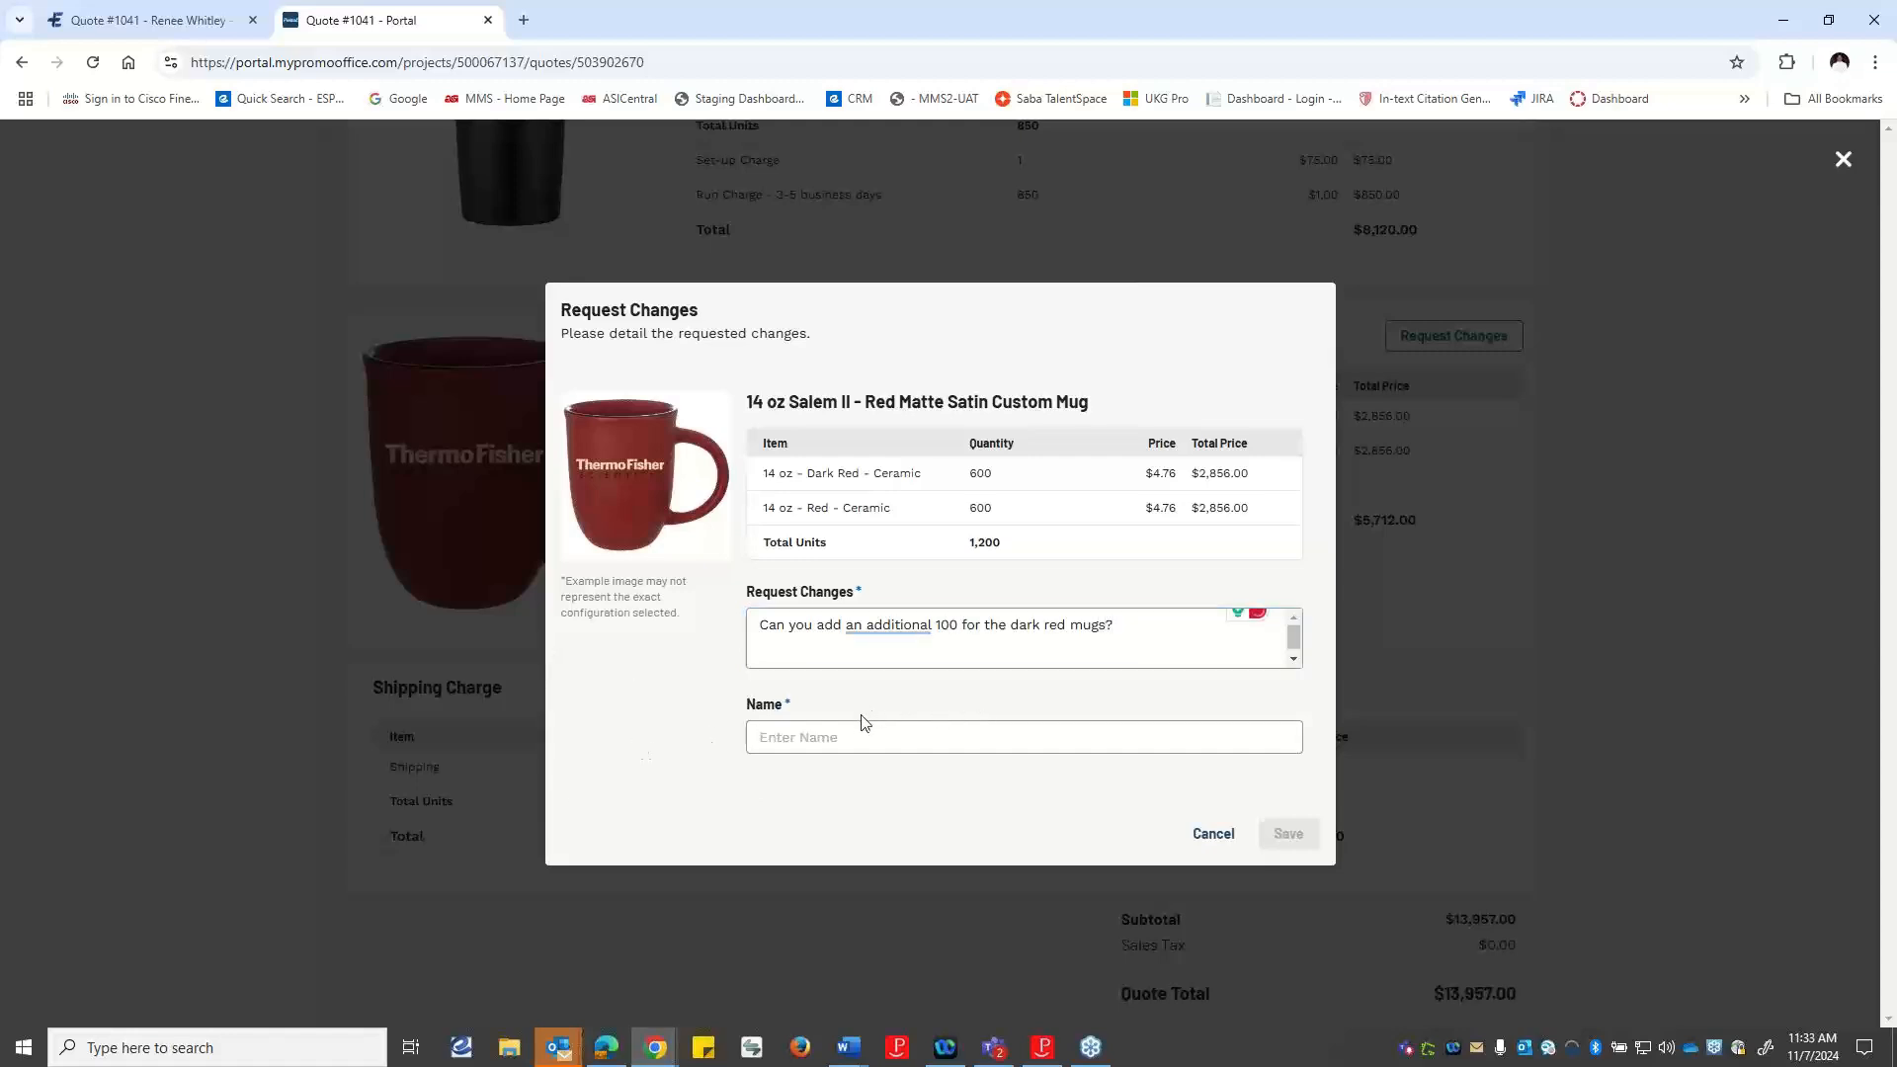
pyautogui.click(820, 740)
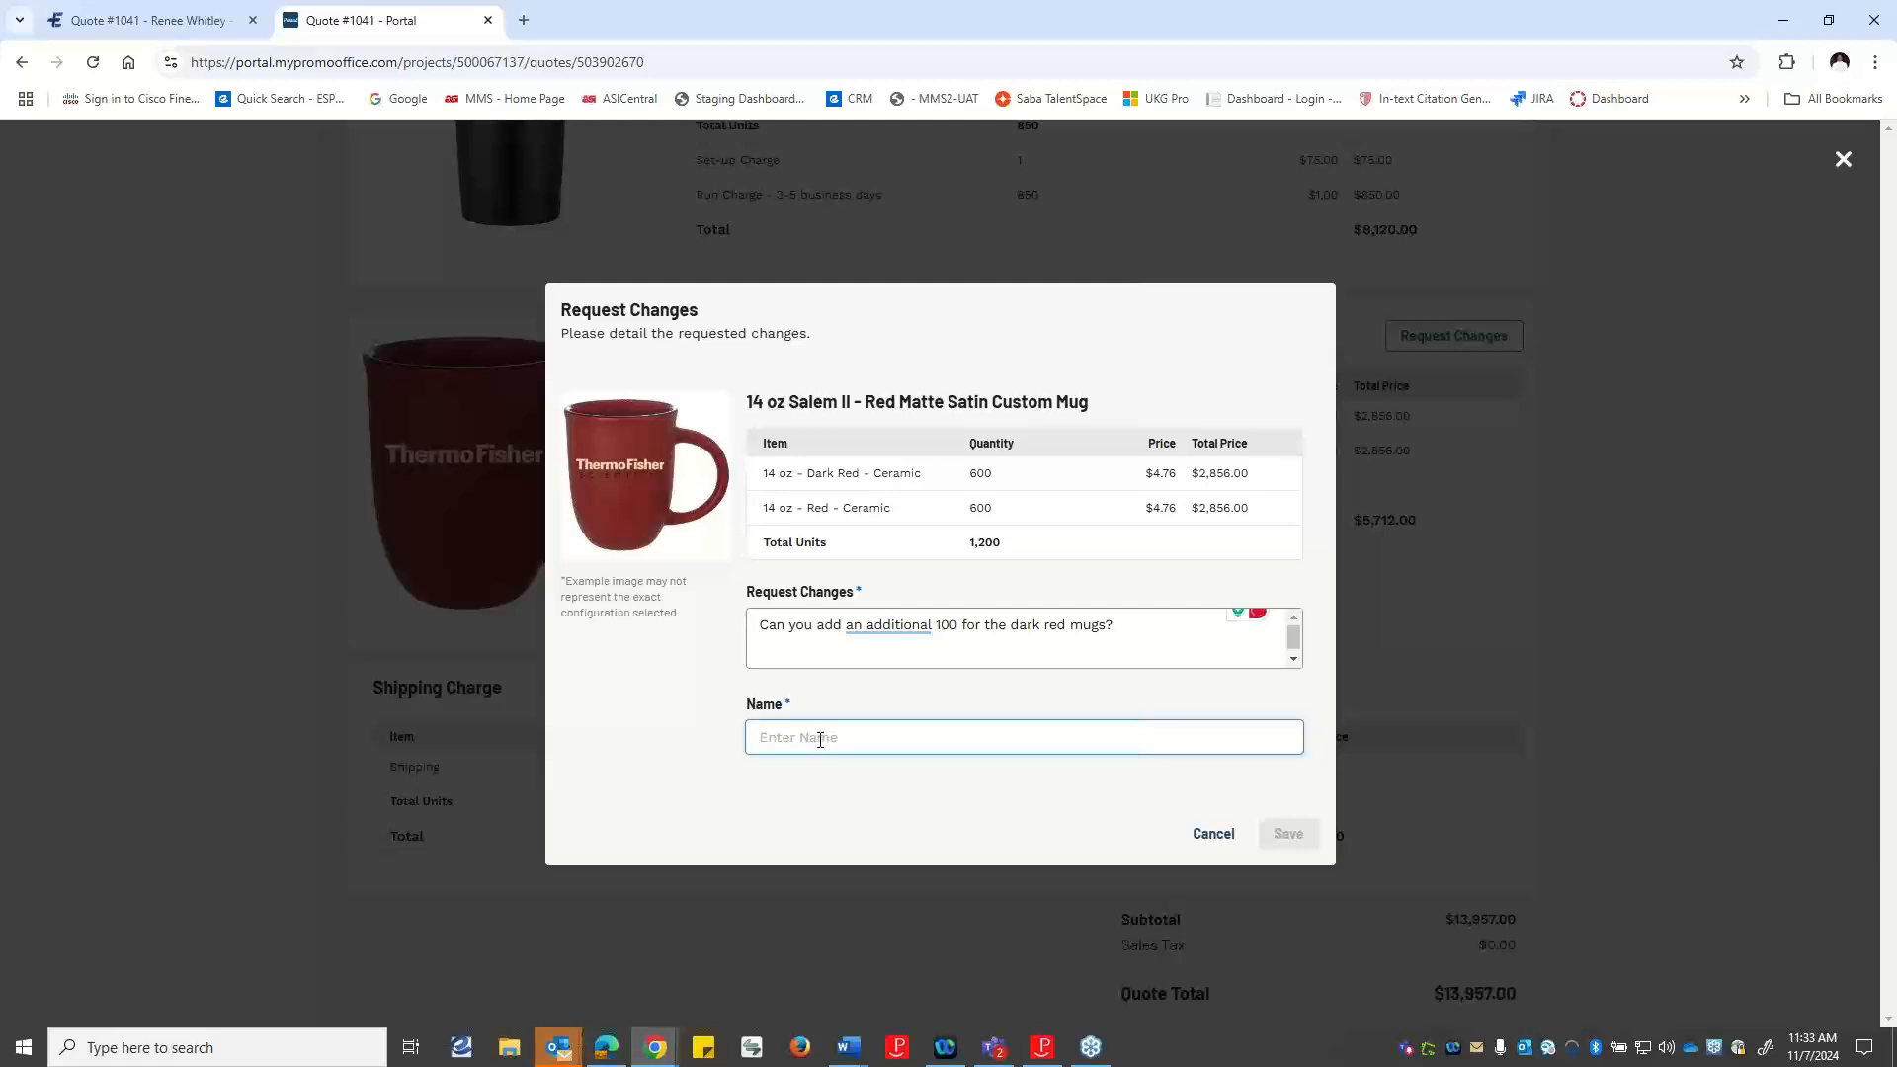
pyautogui.write('Ren')
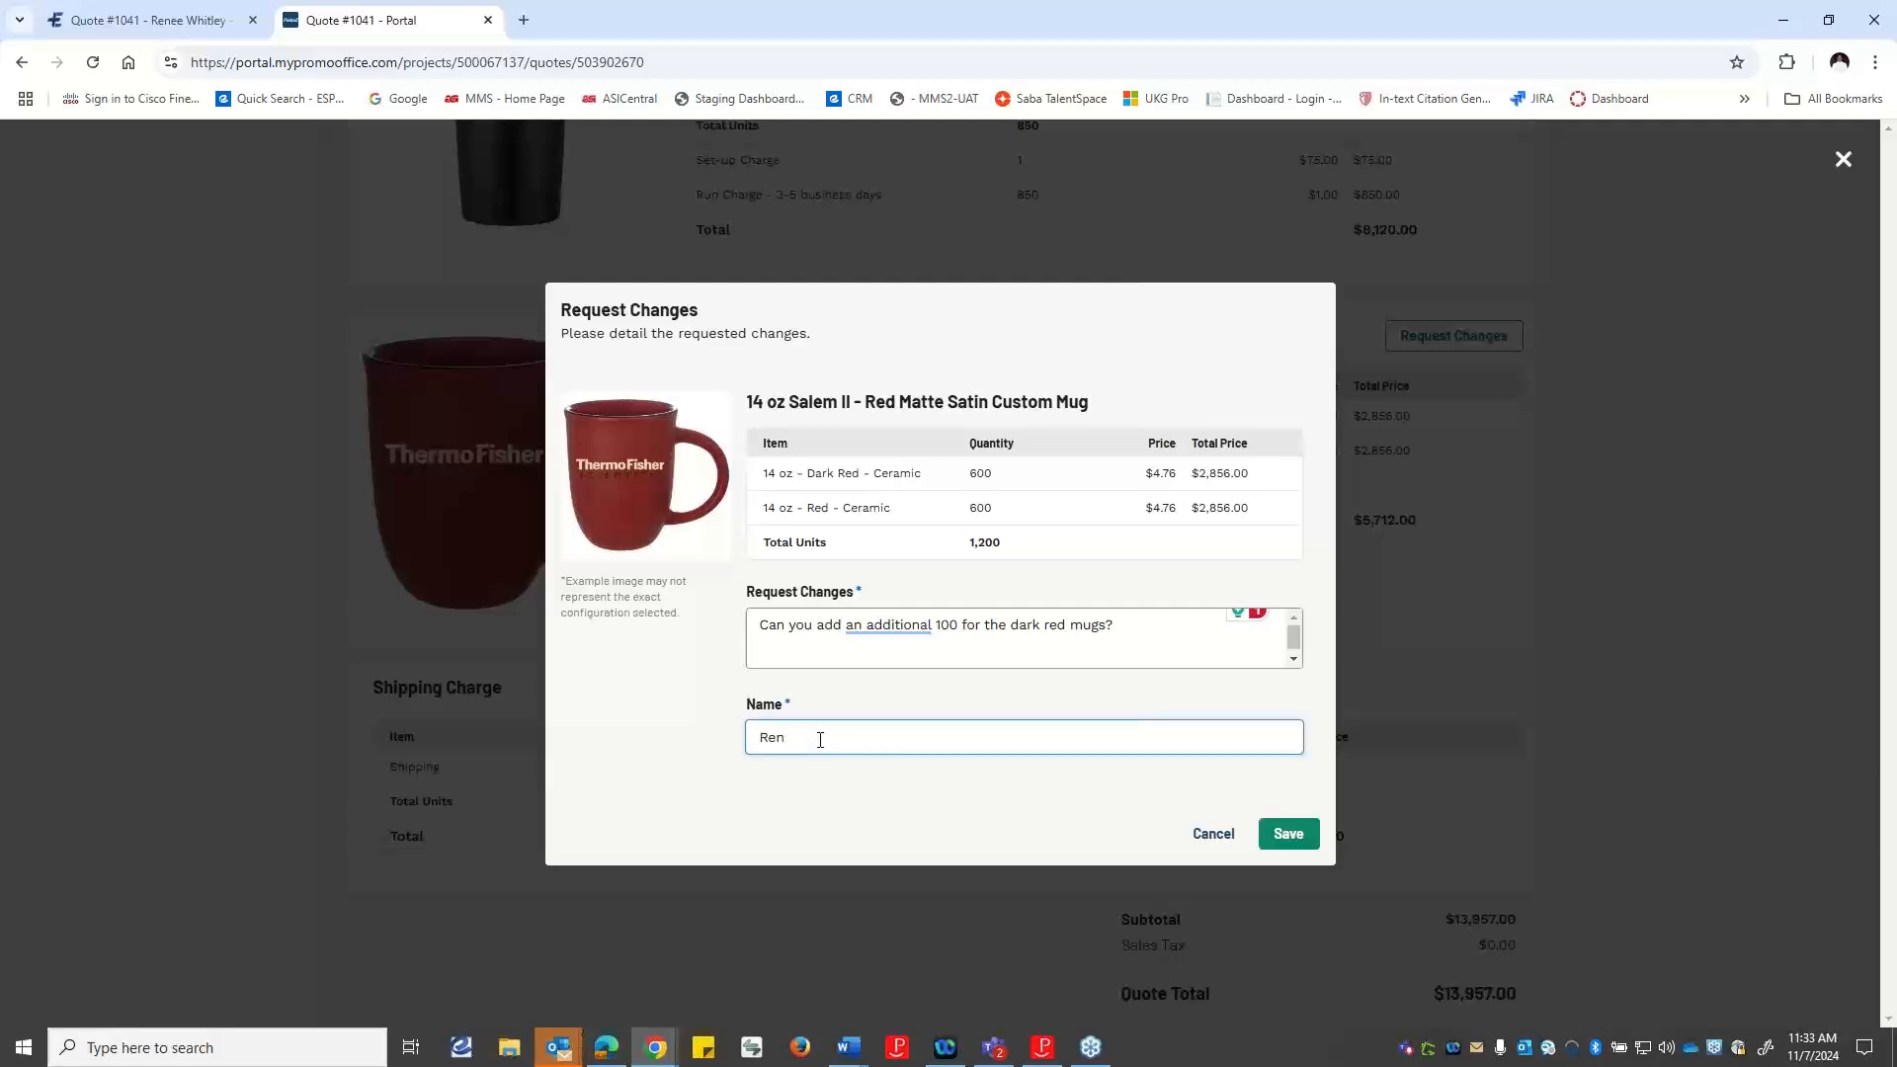
pyautogui.write('ee')
pyautogui.click(1282, 847)
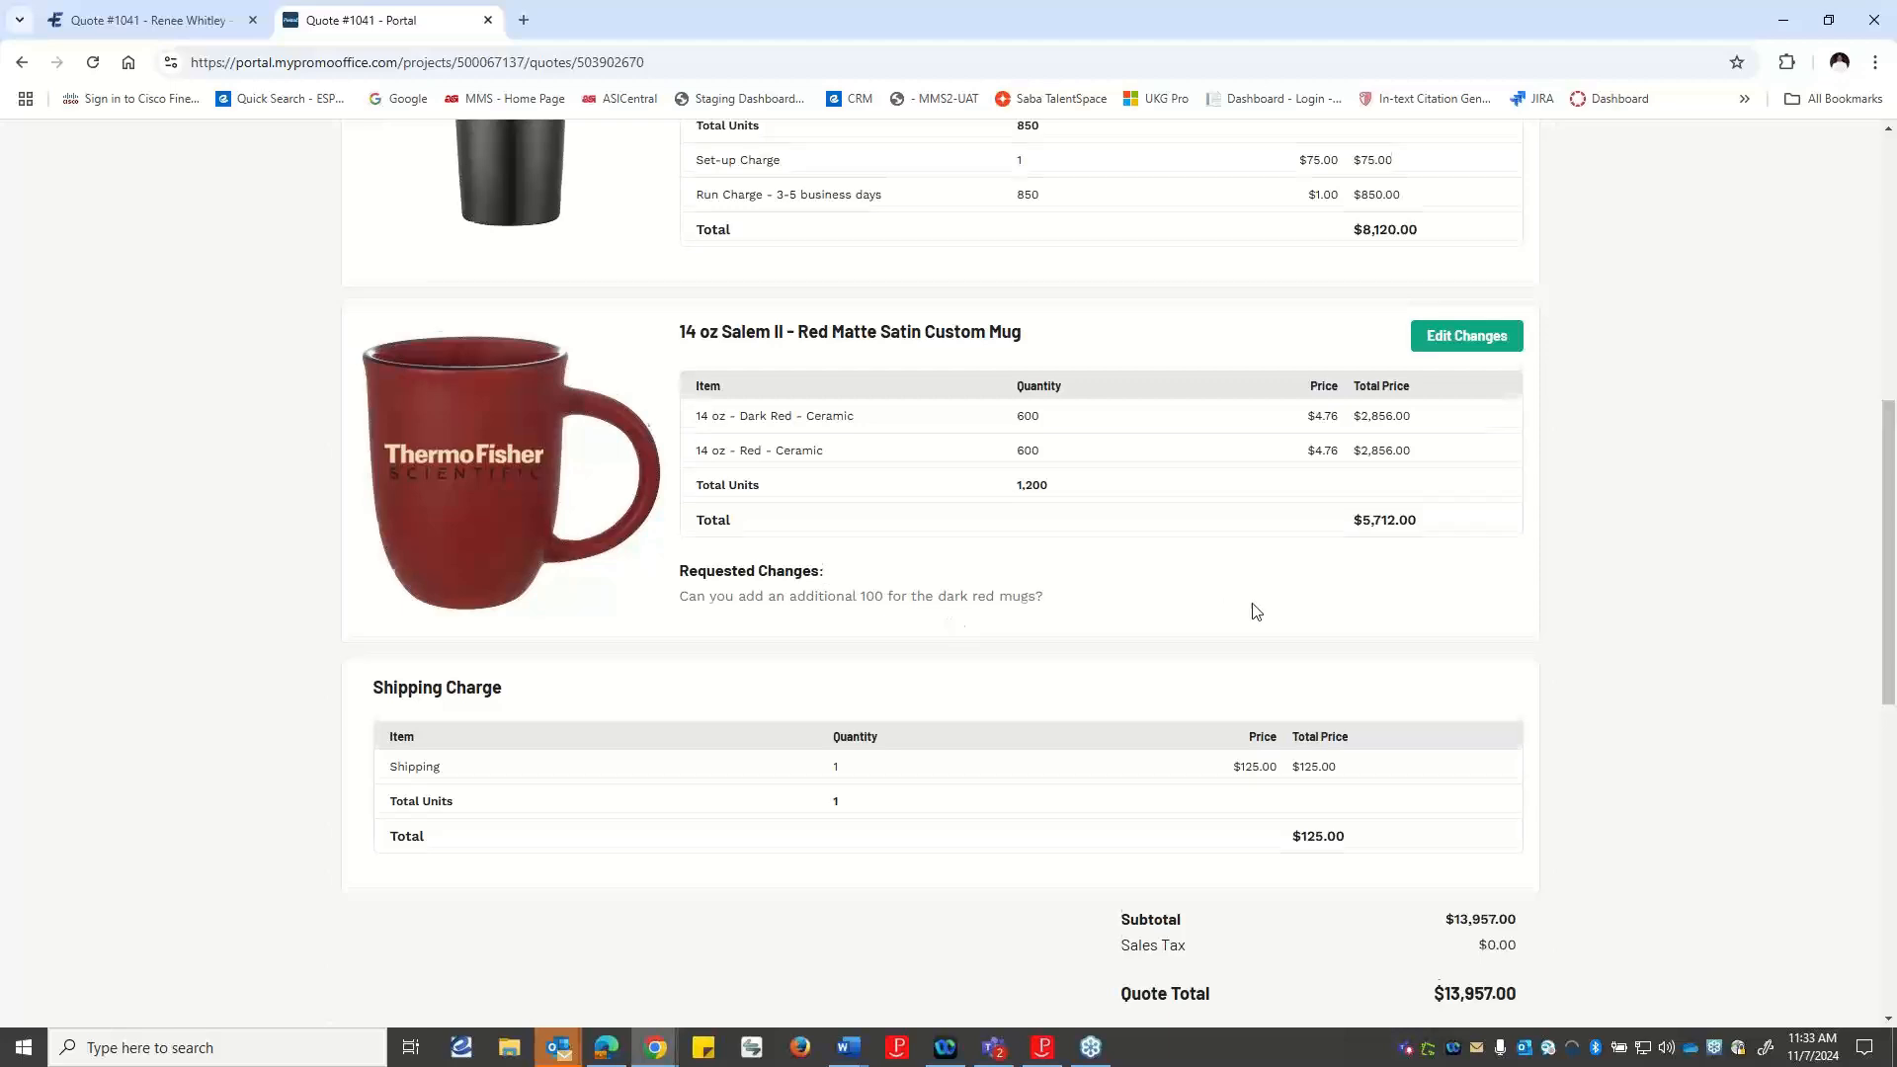
pyautogui.scroll(-8, 1452, 665)
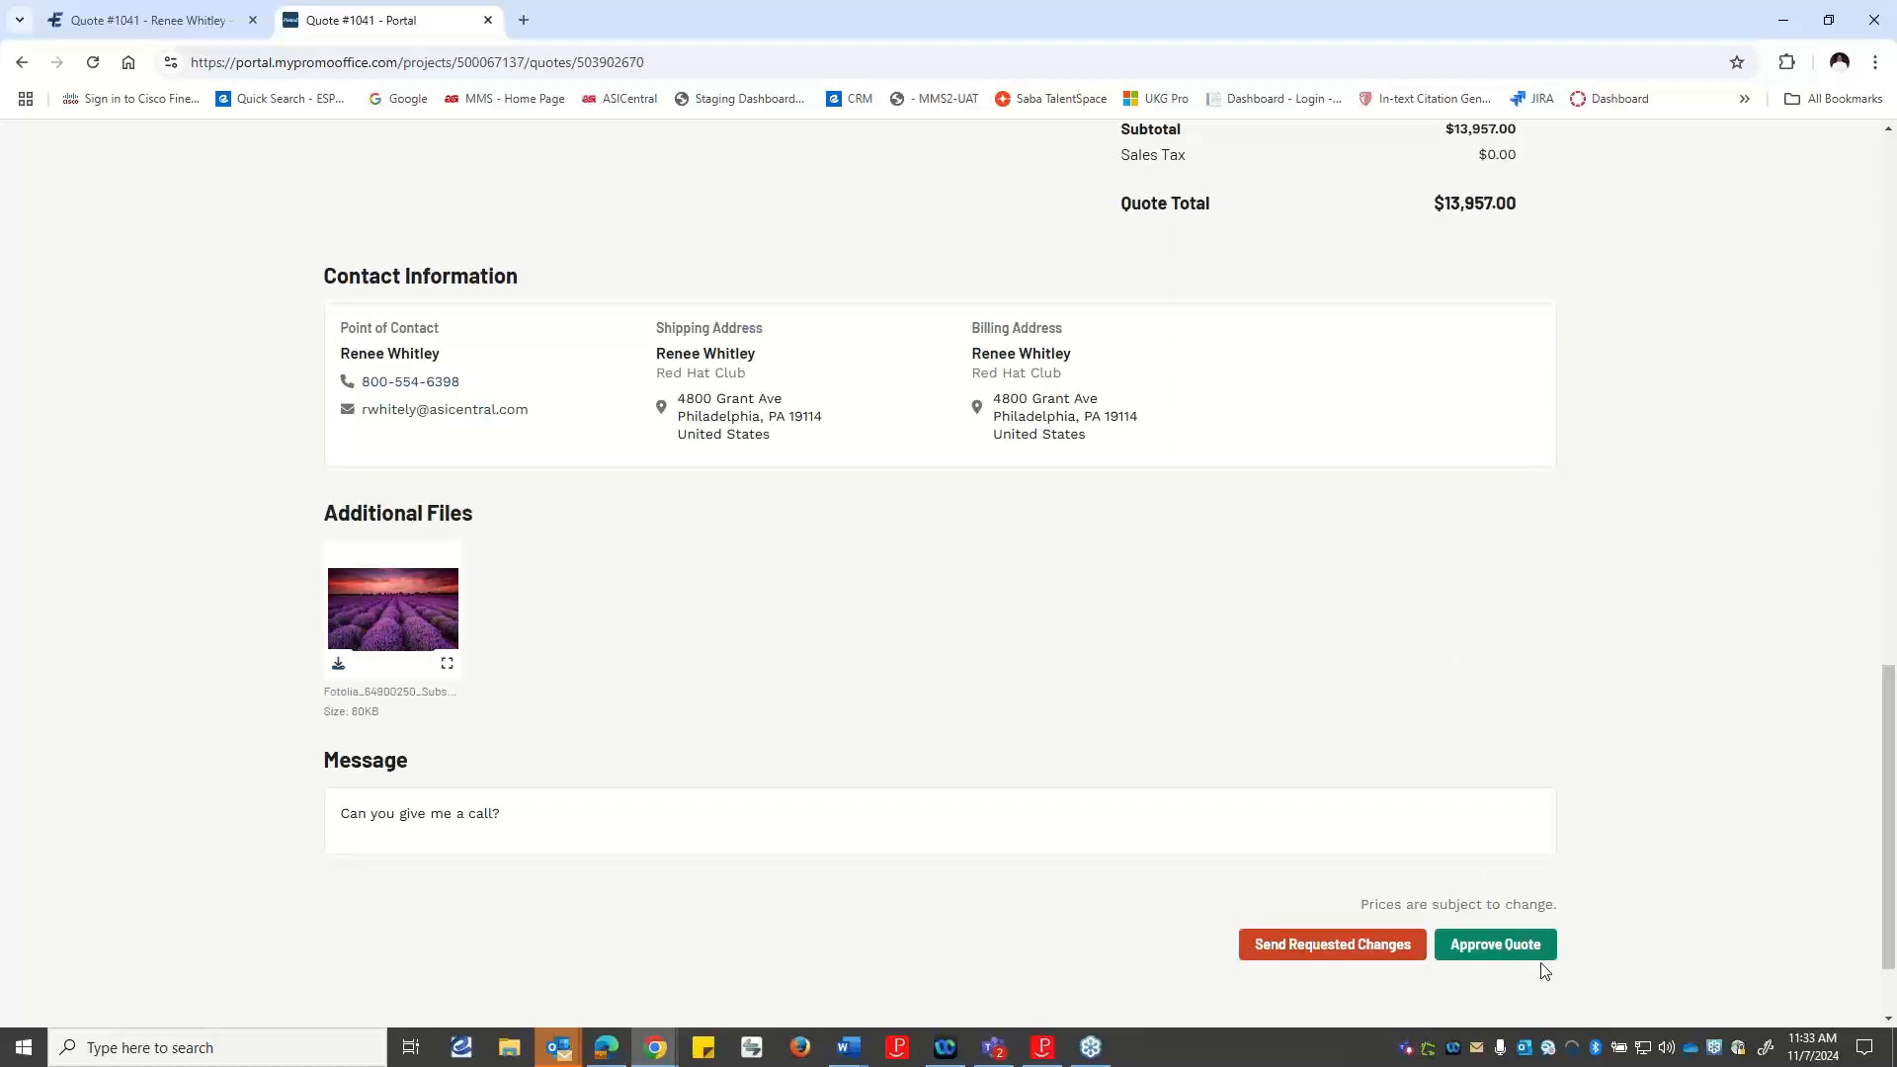
pyautogui.click(1313, 949)
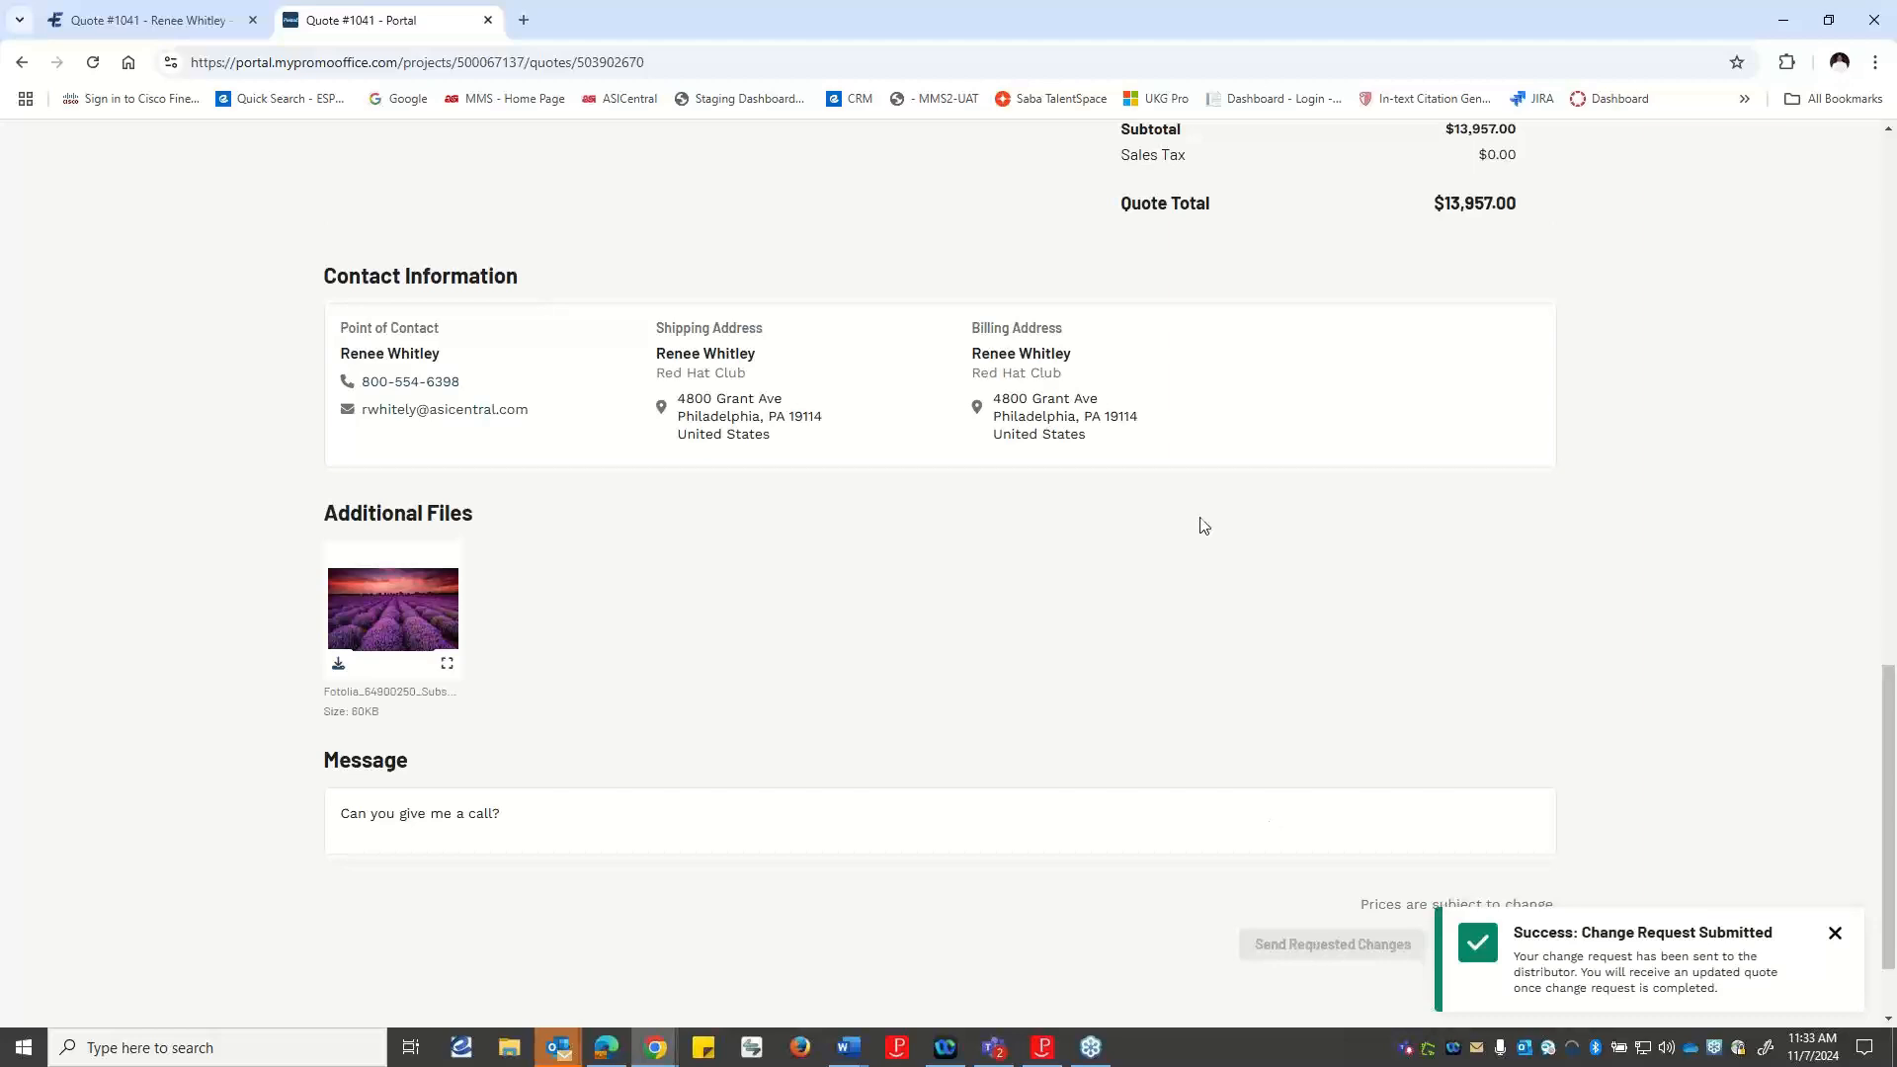
# Switch back to ESP+ and reopen the quote from the Red Mug Promotions project.
pyautogui.click(176, 21)
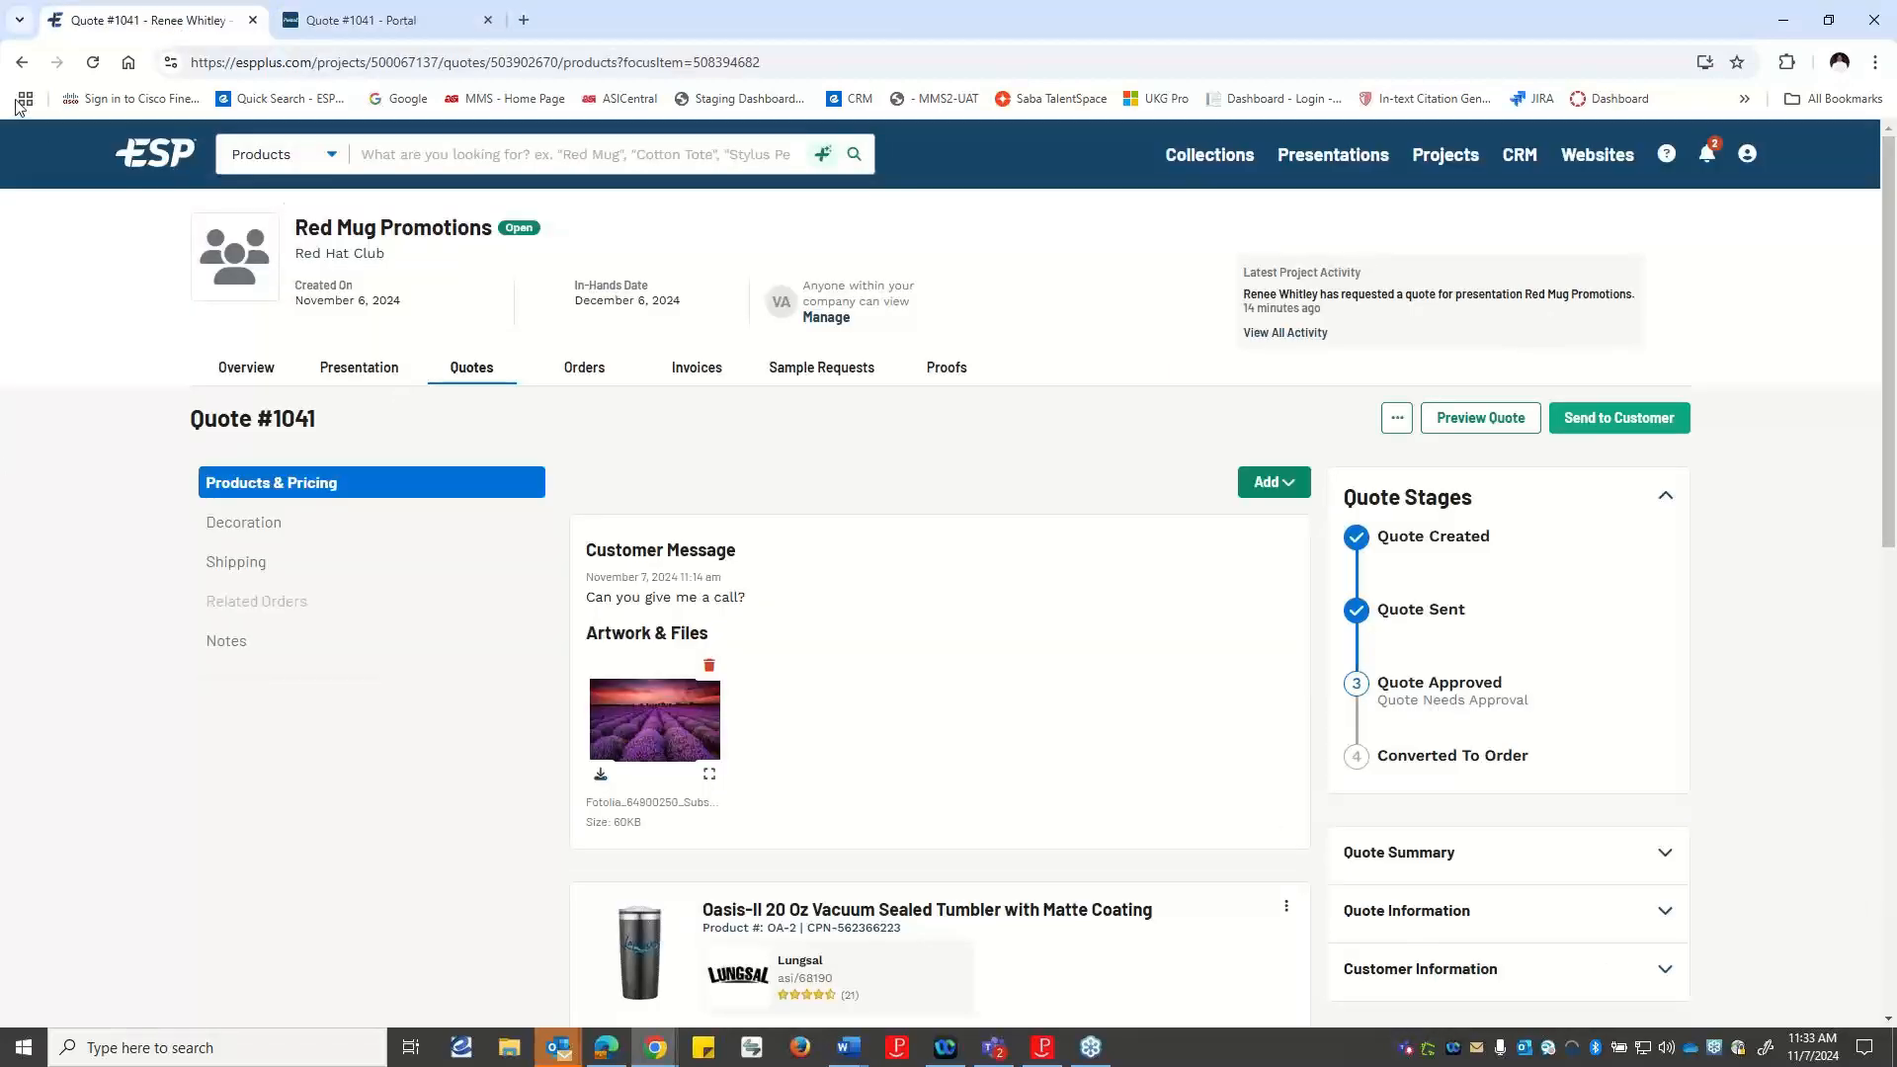
pyautogui.click(1713, 158)
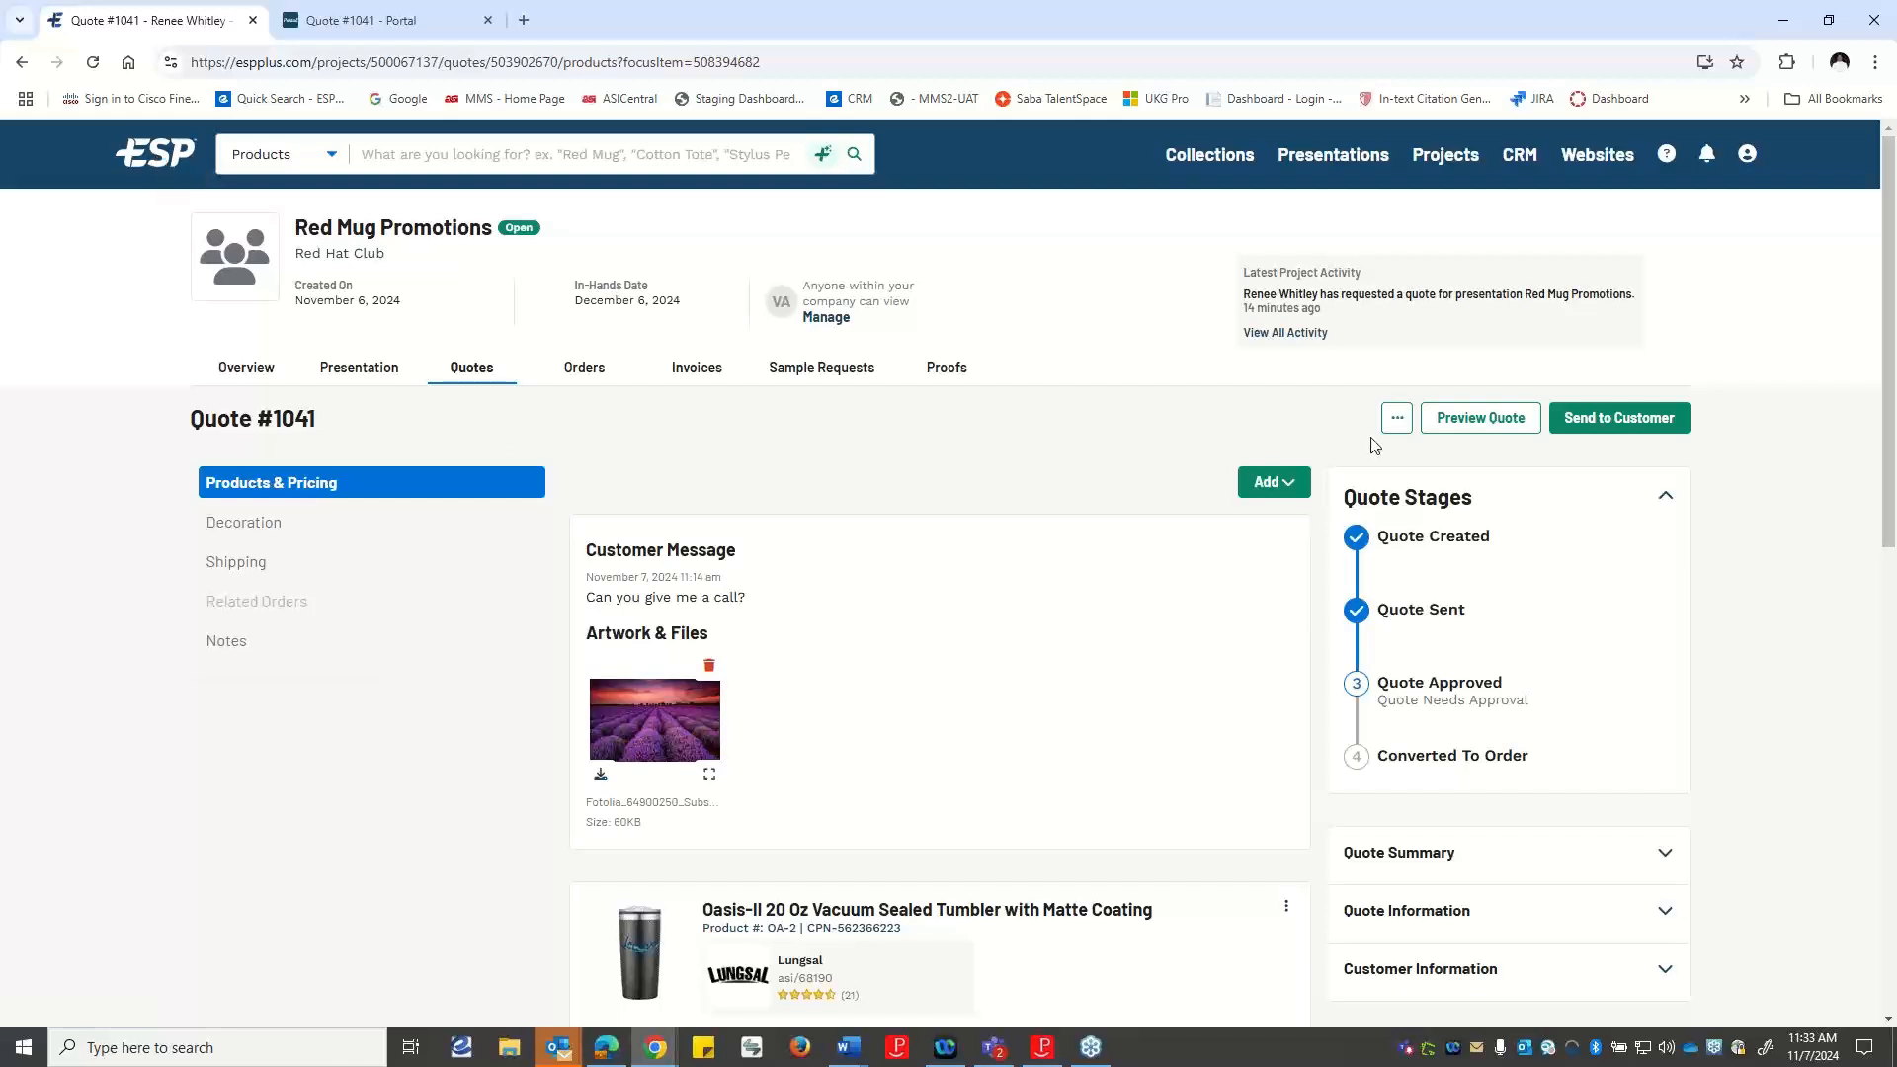
pyautogui.click(148, 166)
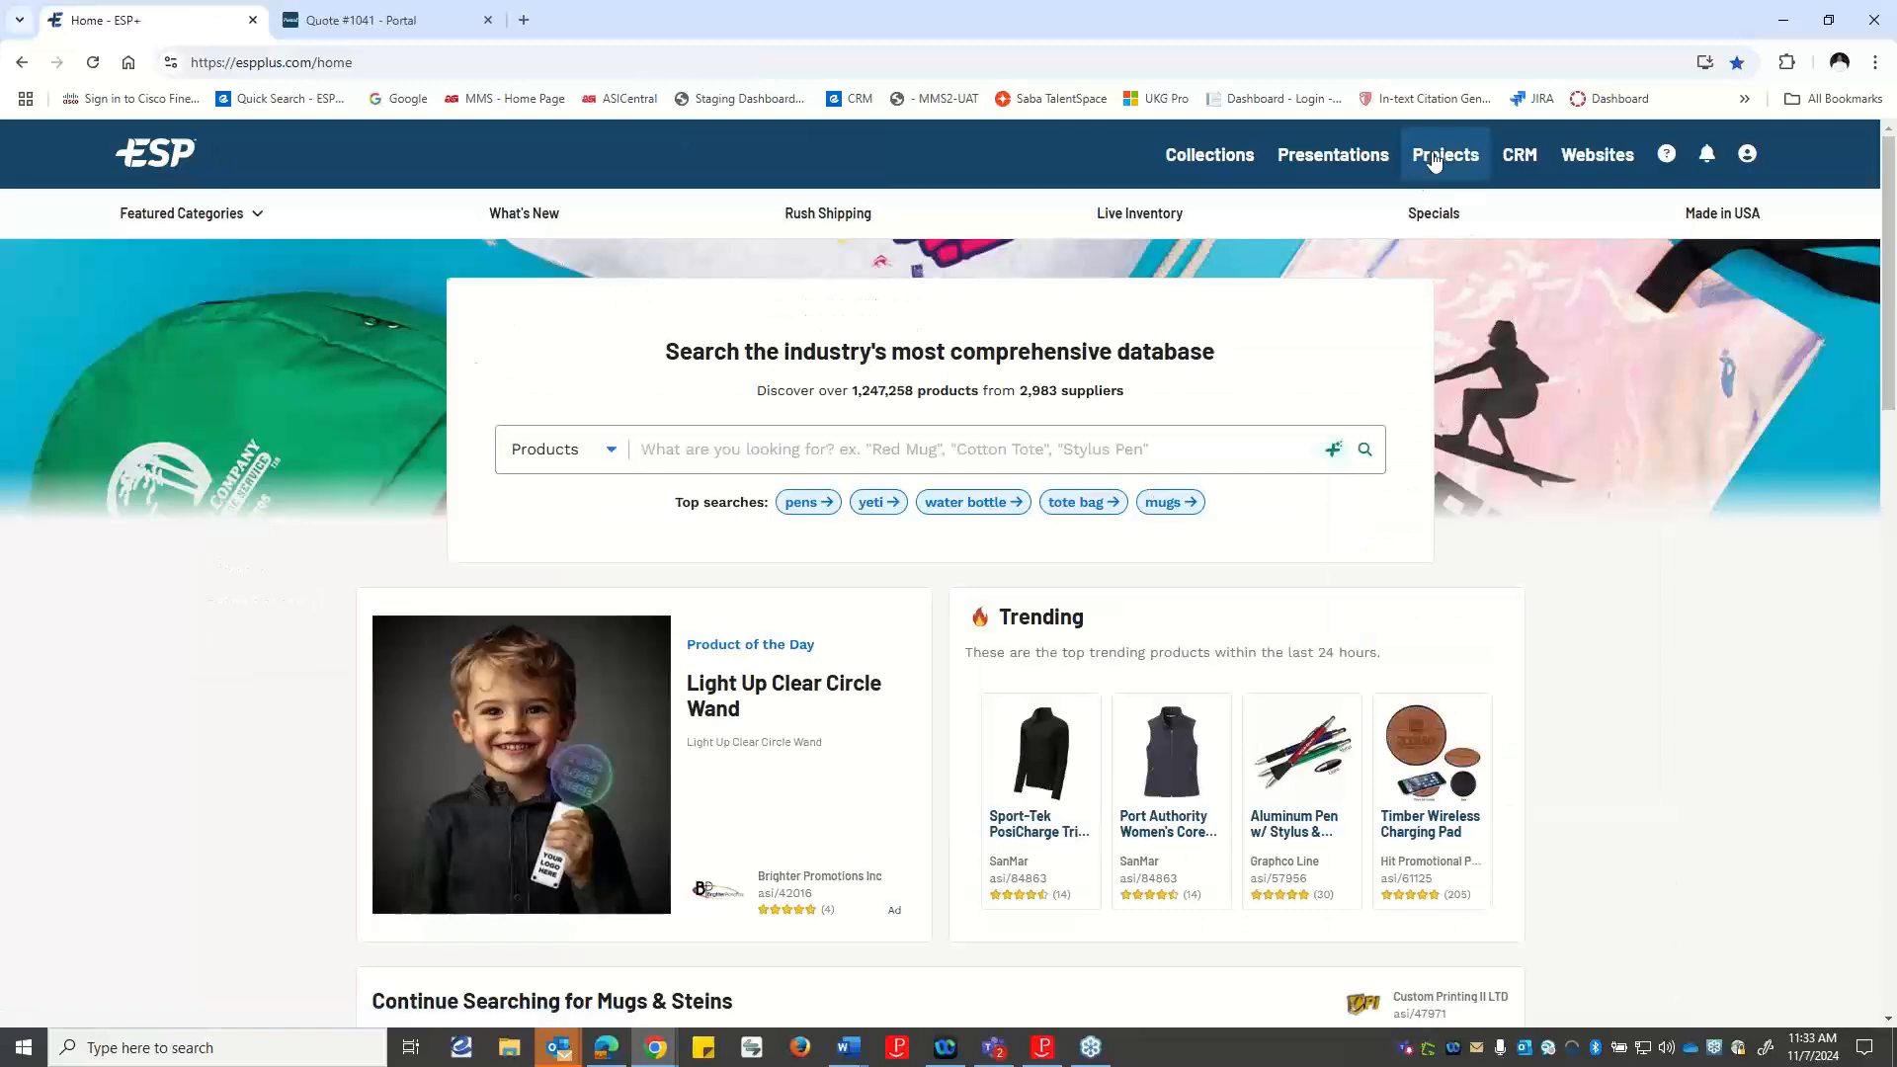
pyautogui.click(1435, 156)
pyautogui.click(916, 305)
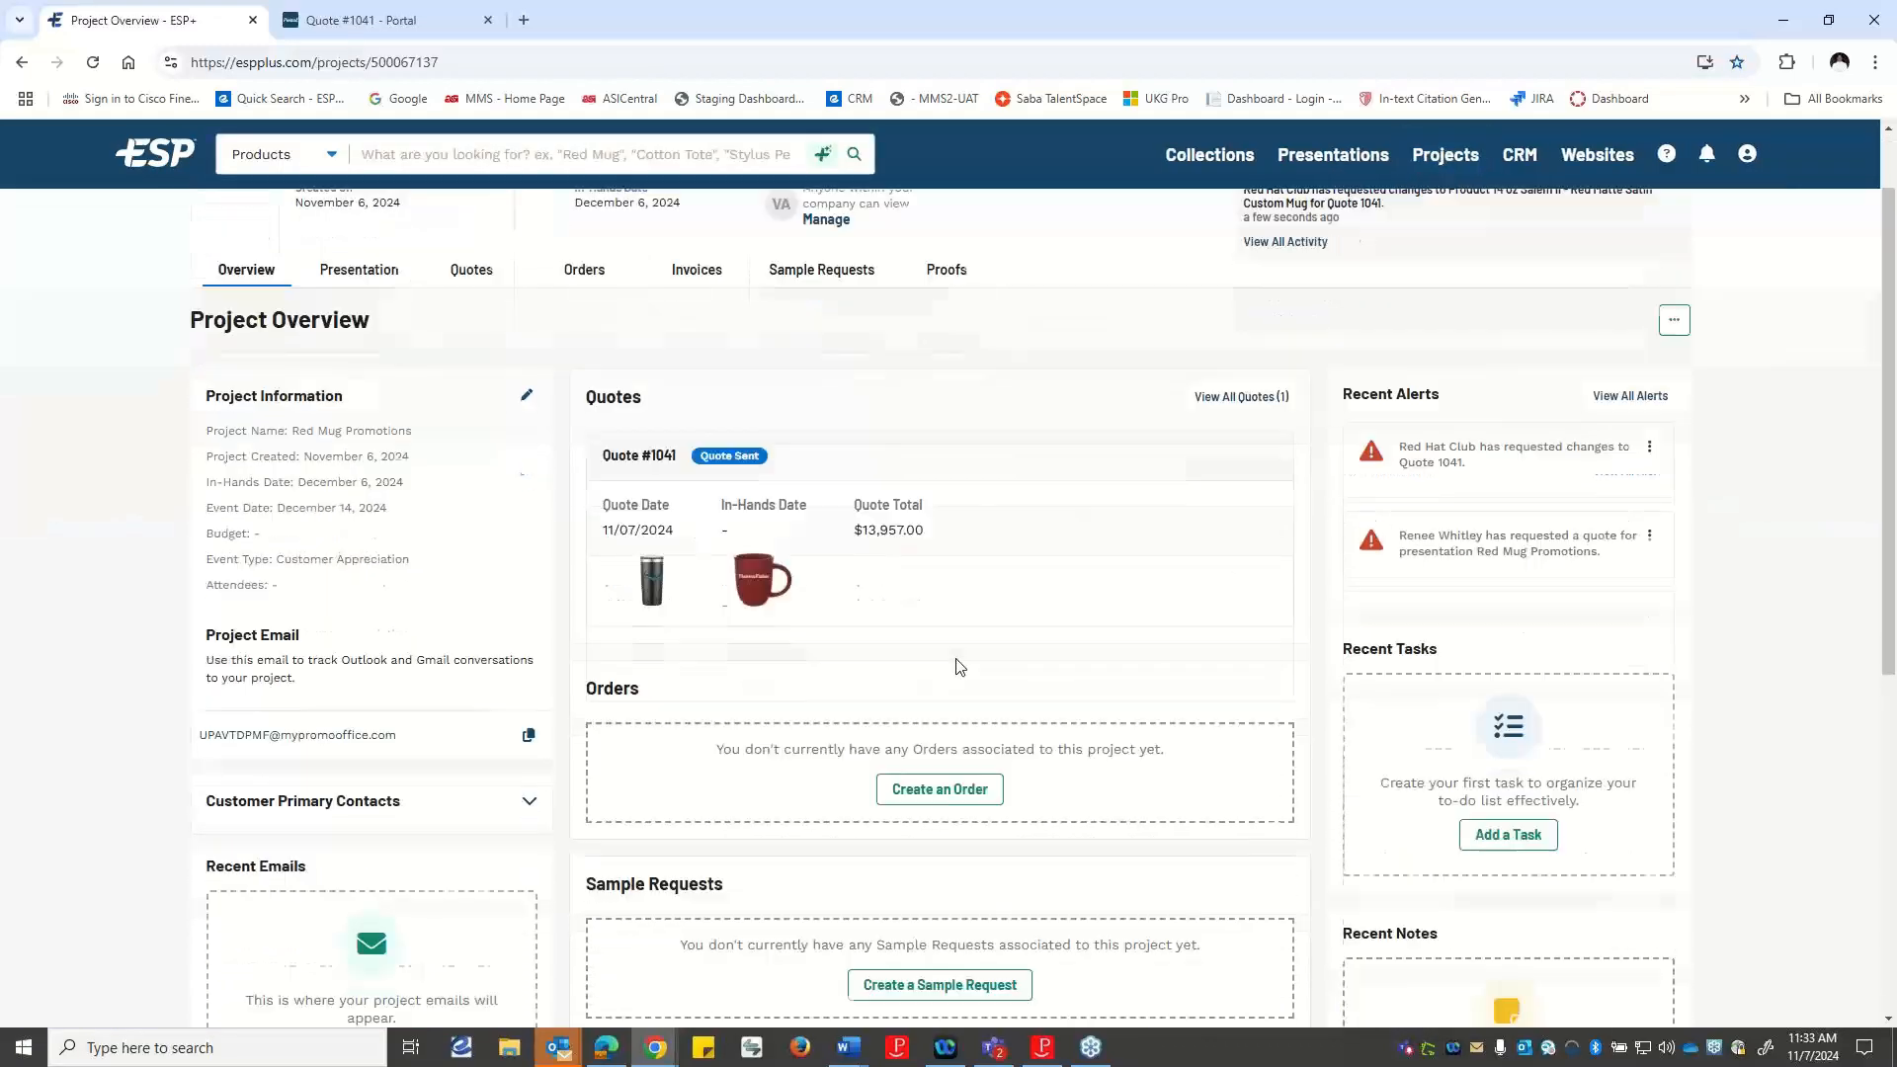
pyautogui.click(460, 370)
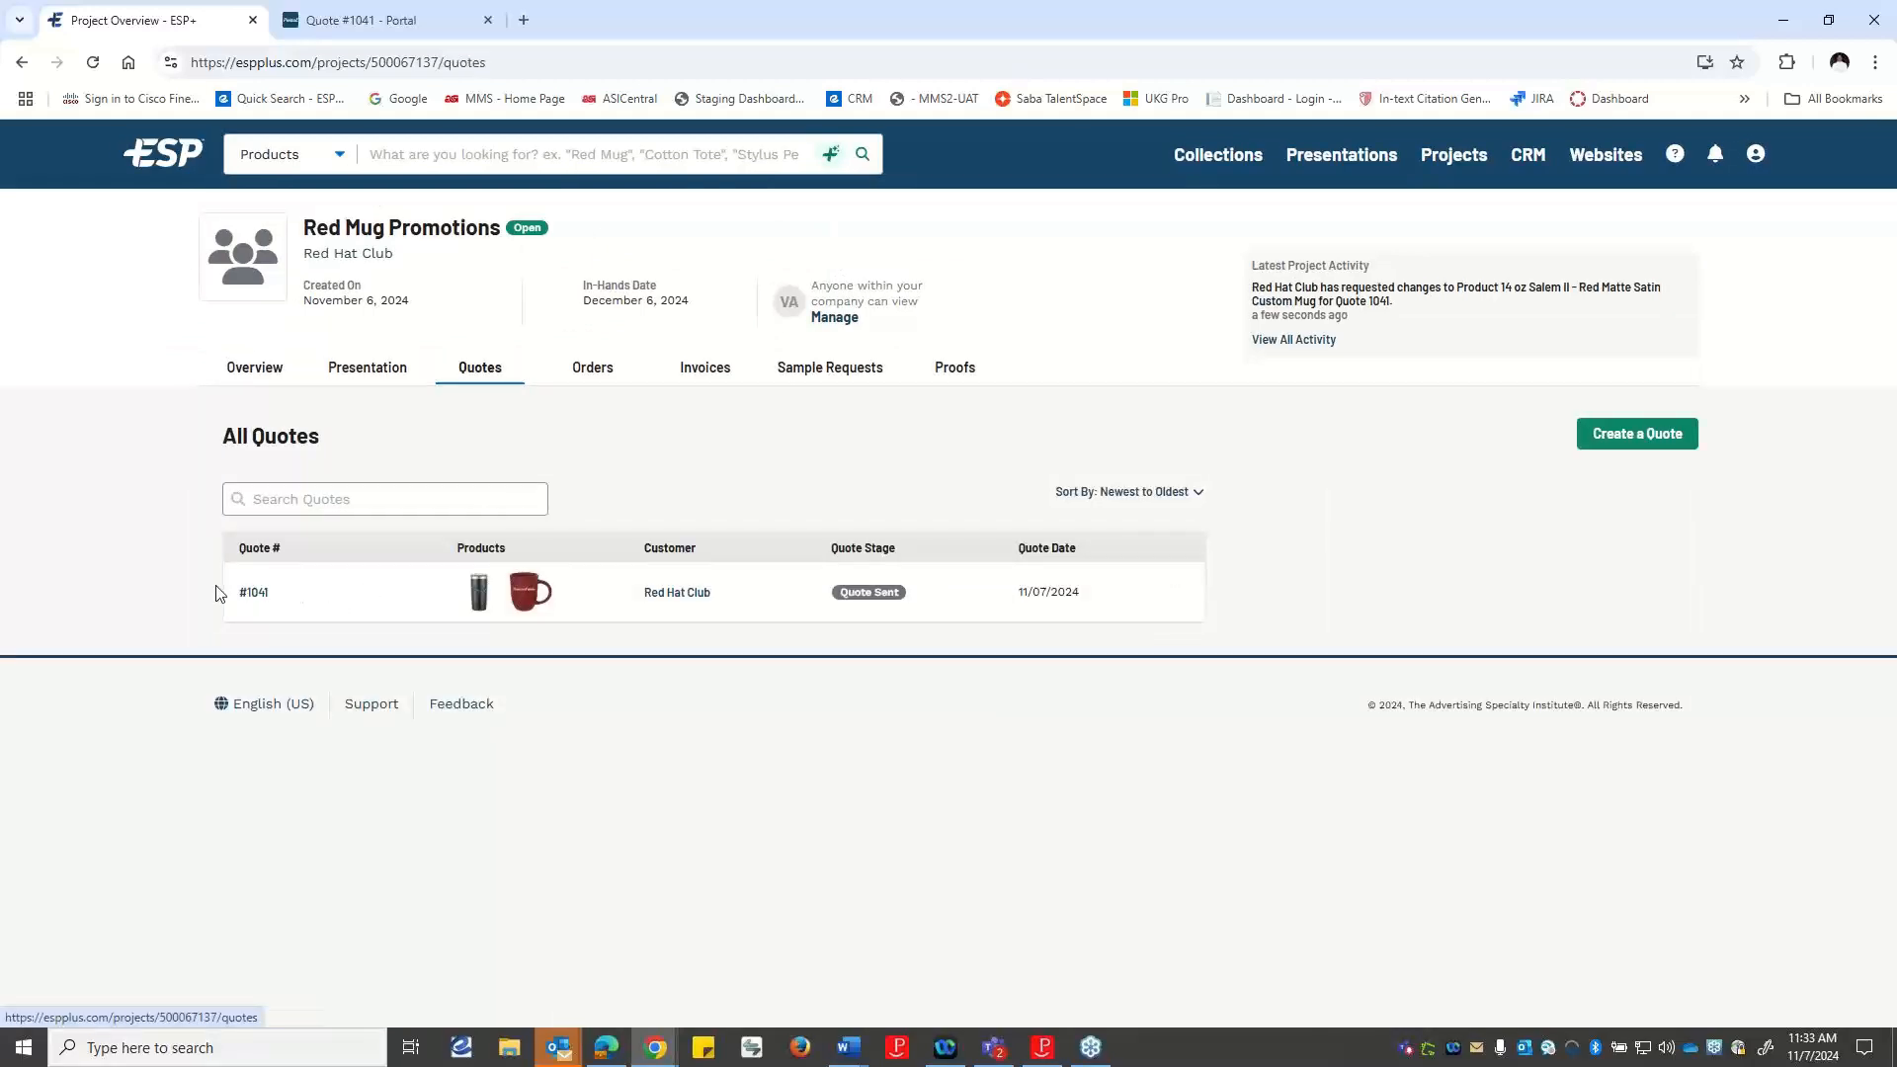
pyautogui.click(255, 593)
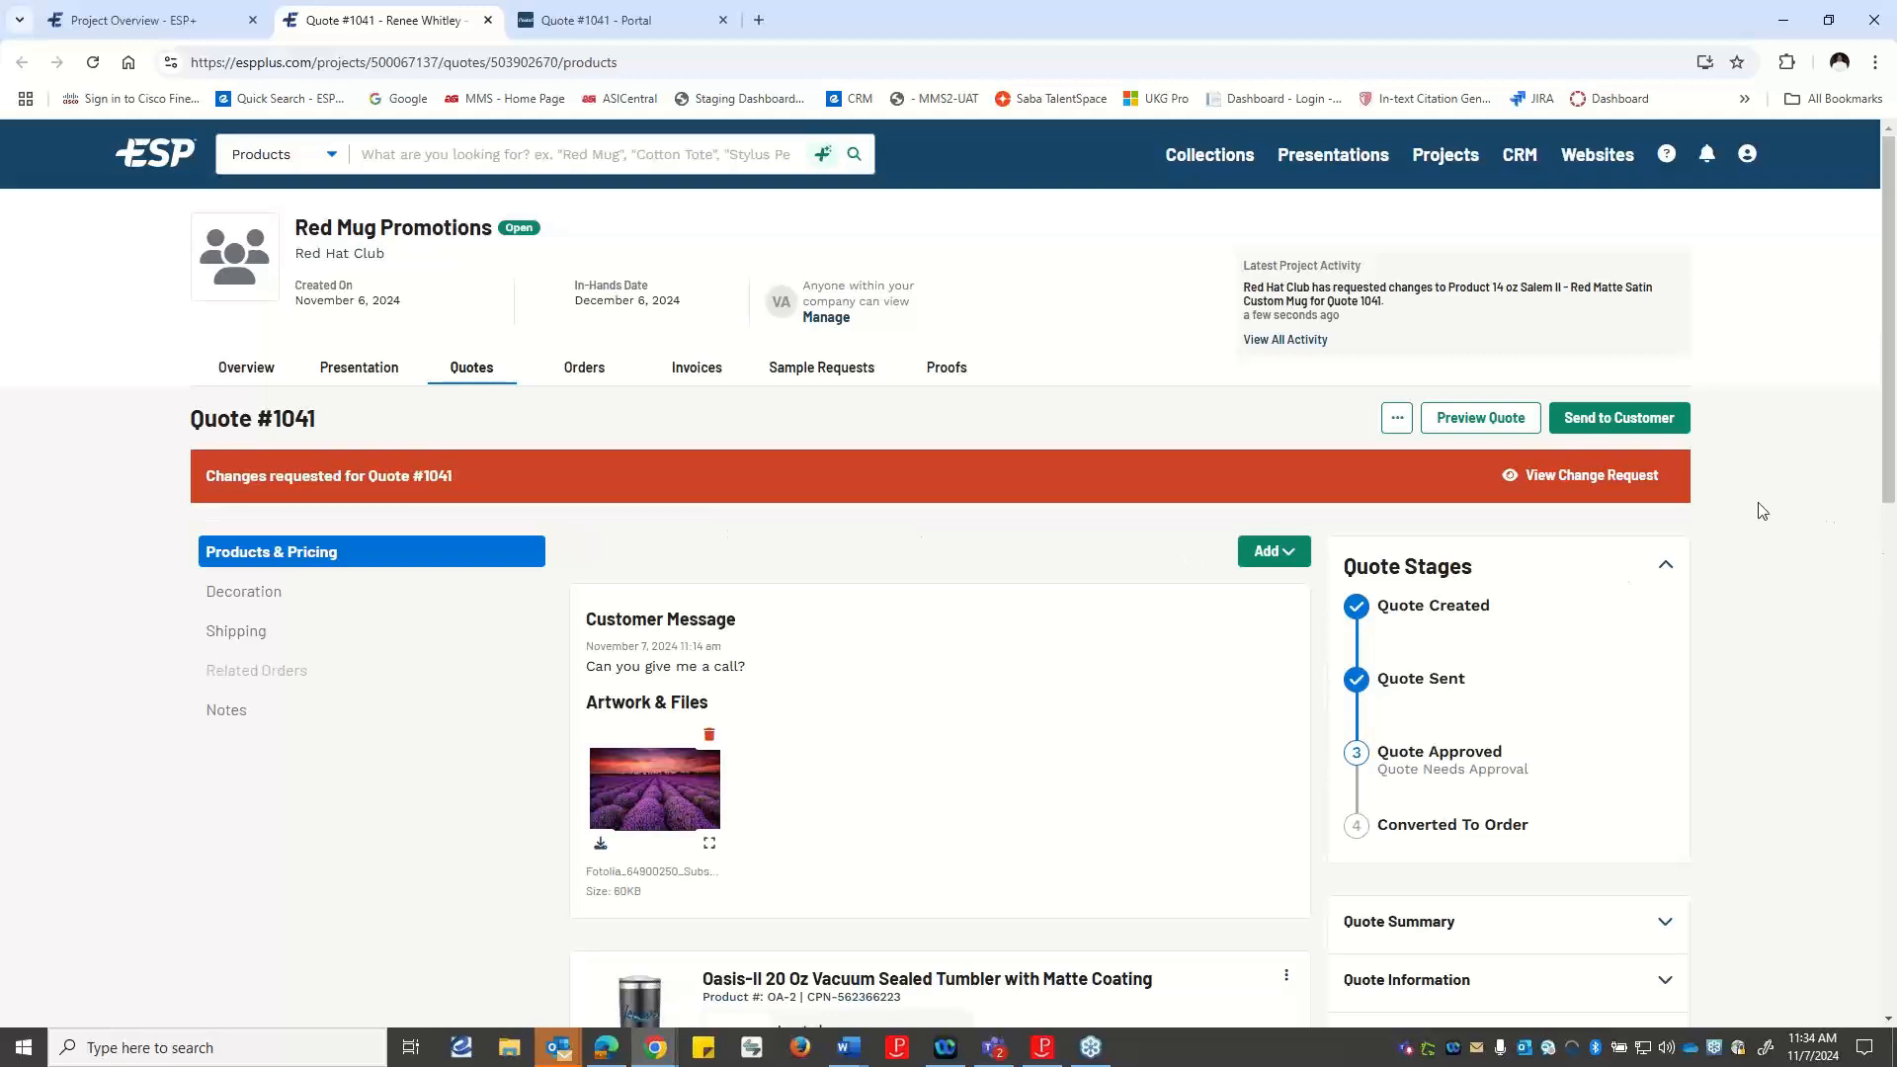
# View the customer's change request and edit its mug, setting the 14 oz Dark Red Ceramic quantity to 700.
pyautogui.click(1609, 477)
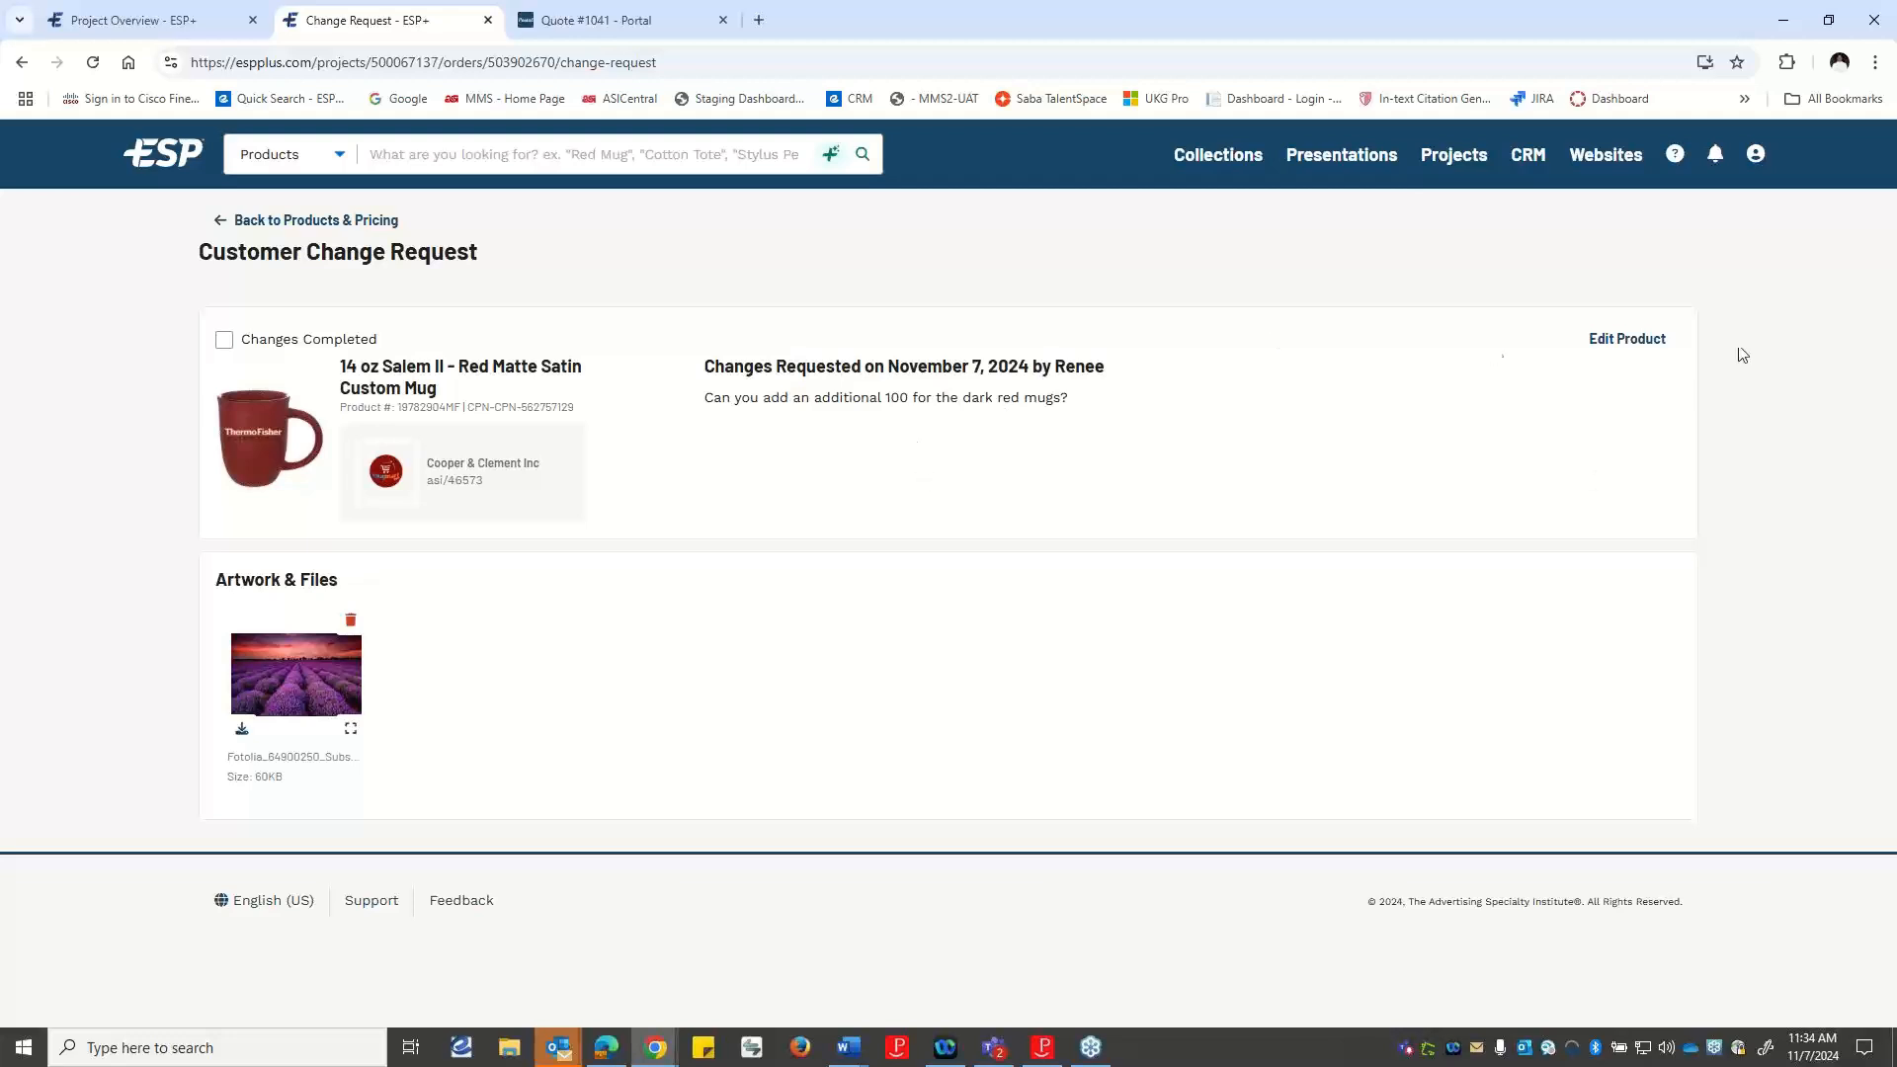
pyautogui.click(1640, 341)
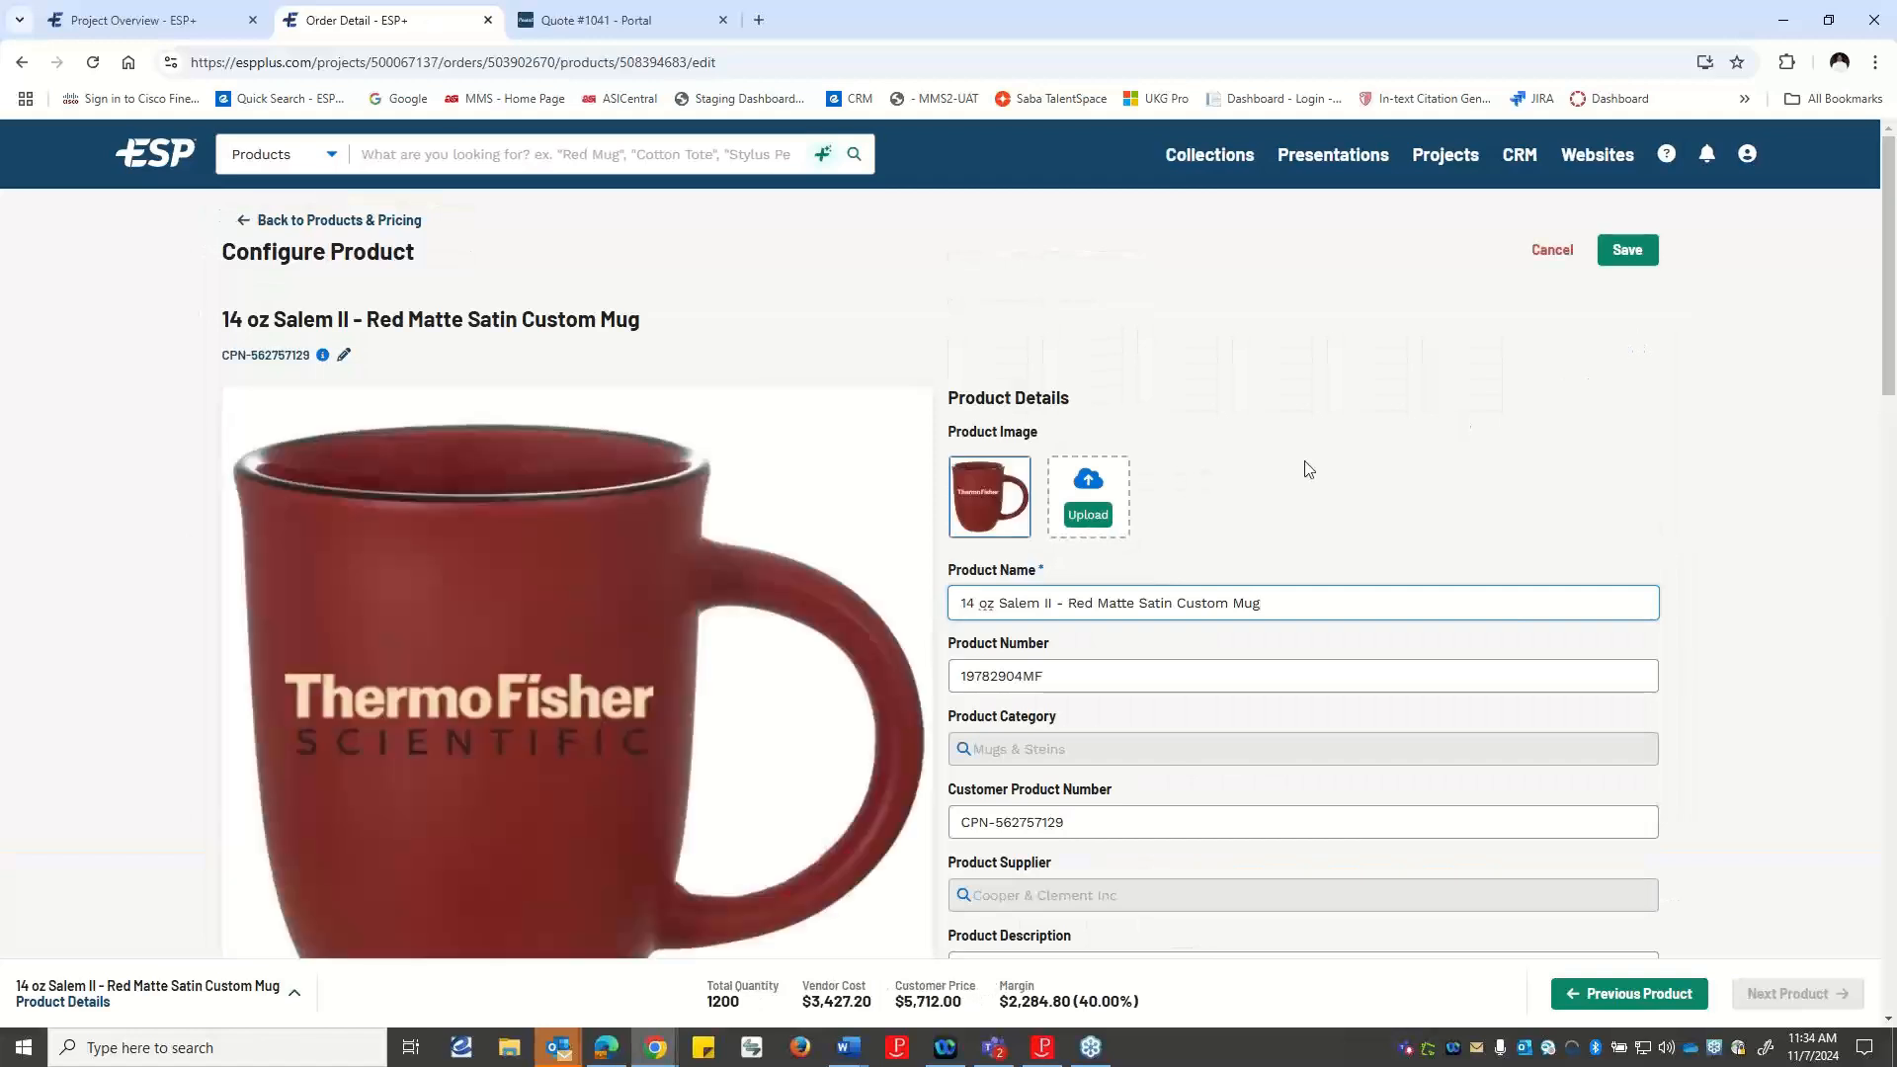
pyautogui.scroll(-3, 1300, 464)
pyautogui.scroll(-7, 1300, 464)
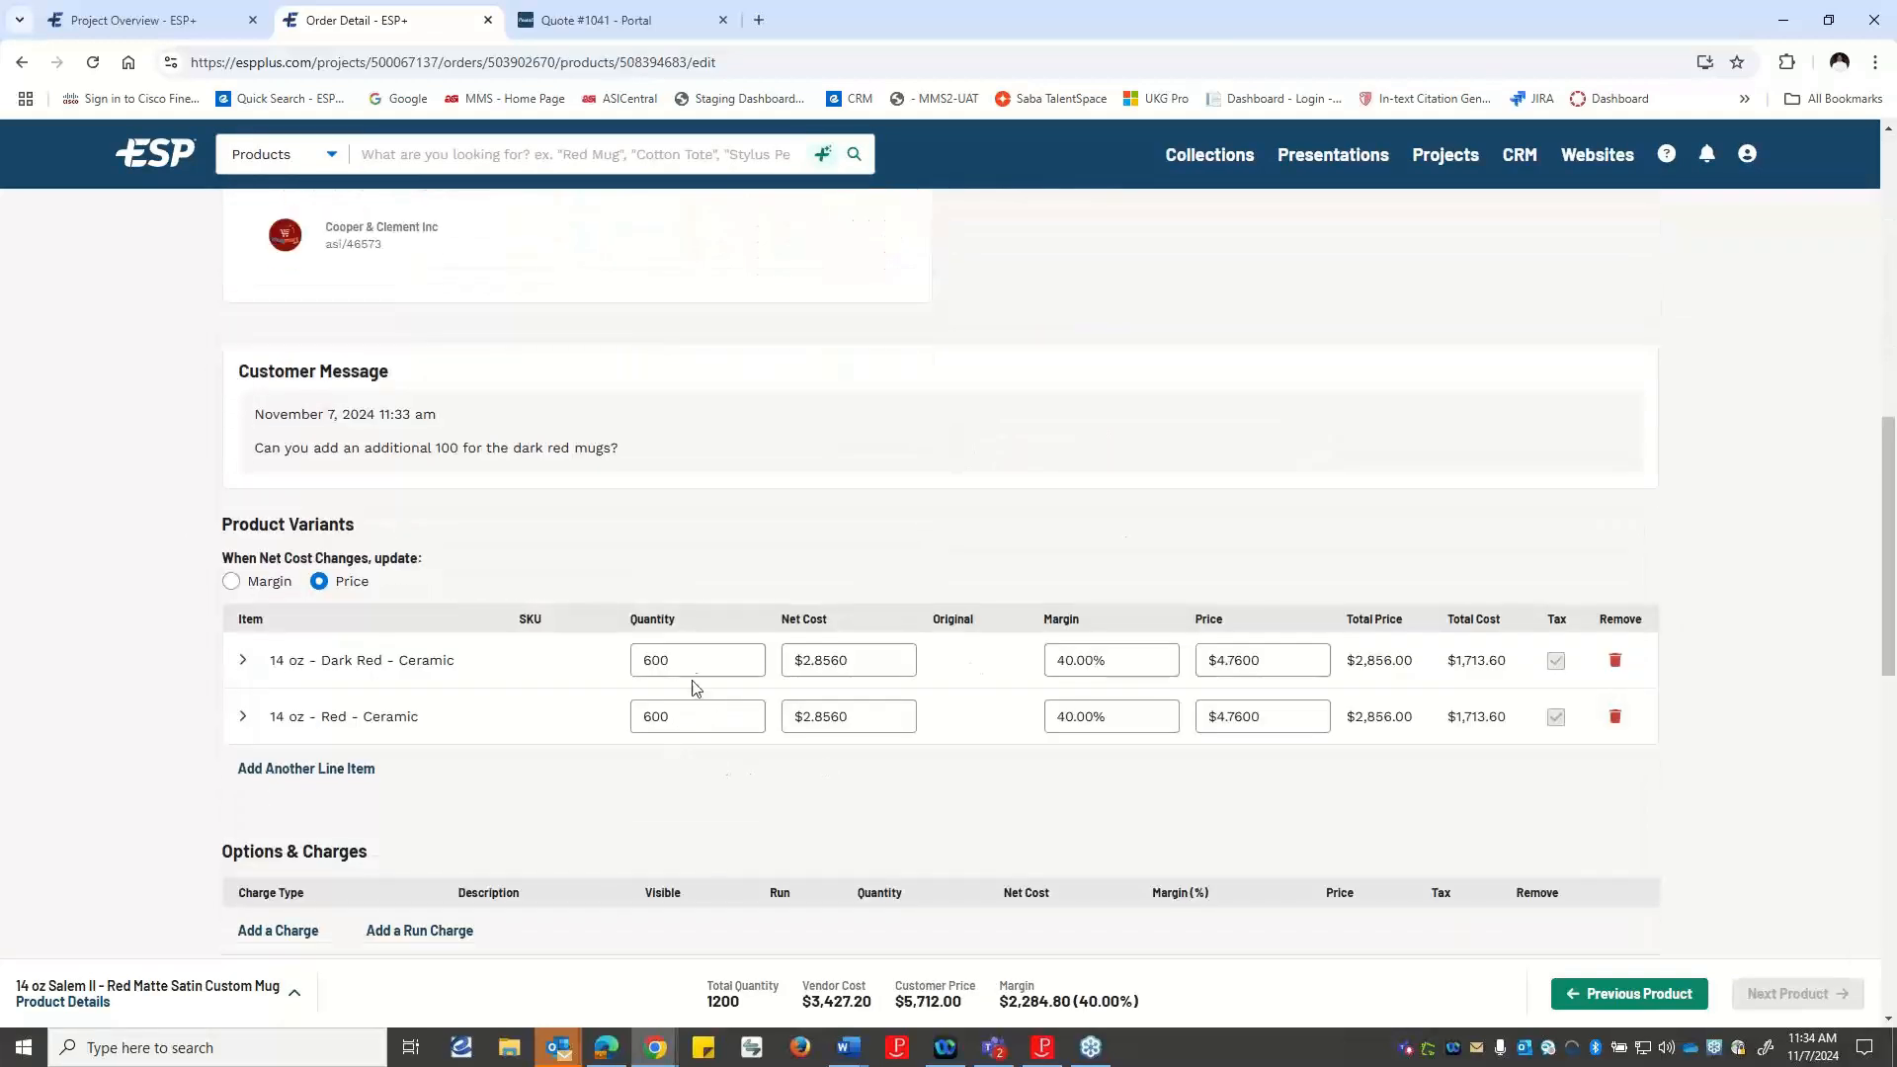
pyautogui.moveTo(694, 660); pyautogui.dragTo(595, 679)
pyautogui.write('700')
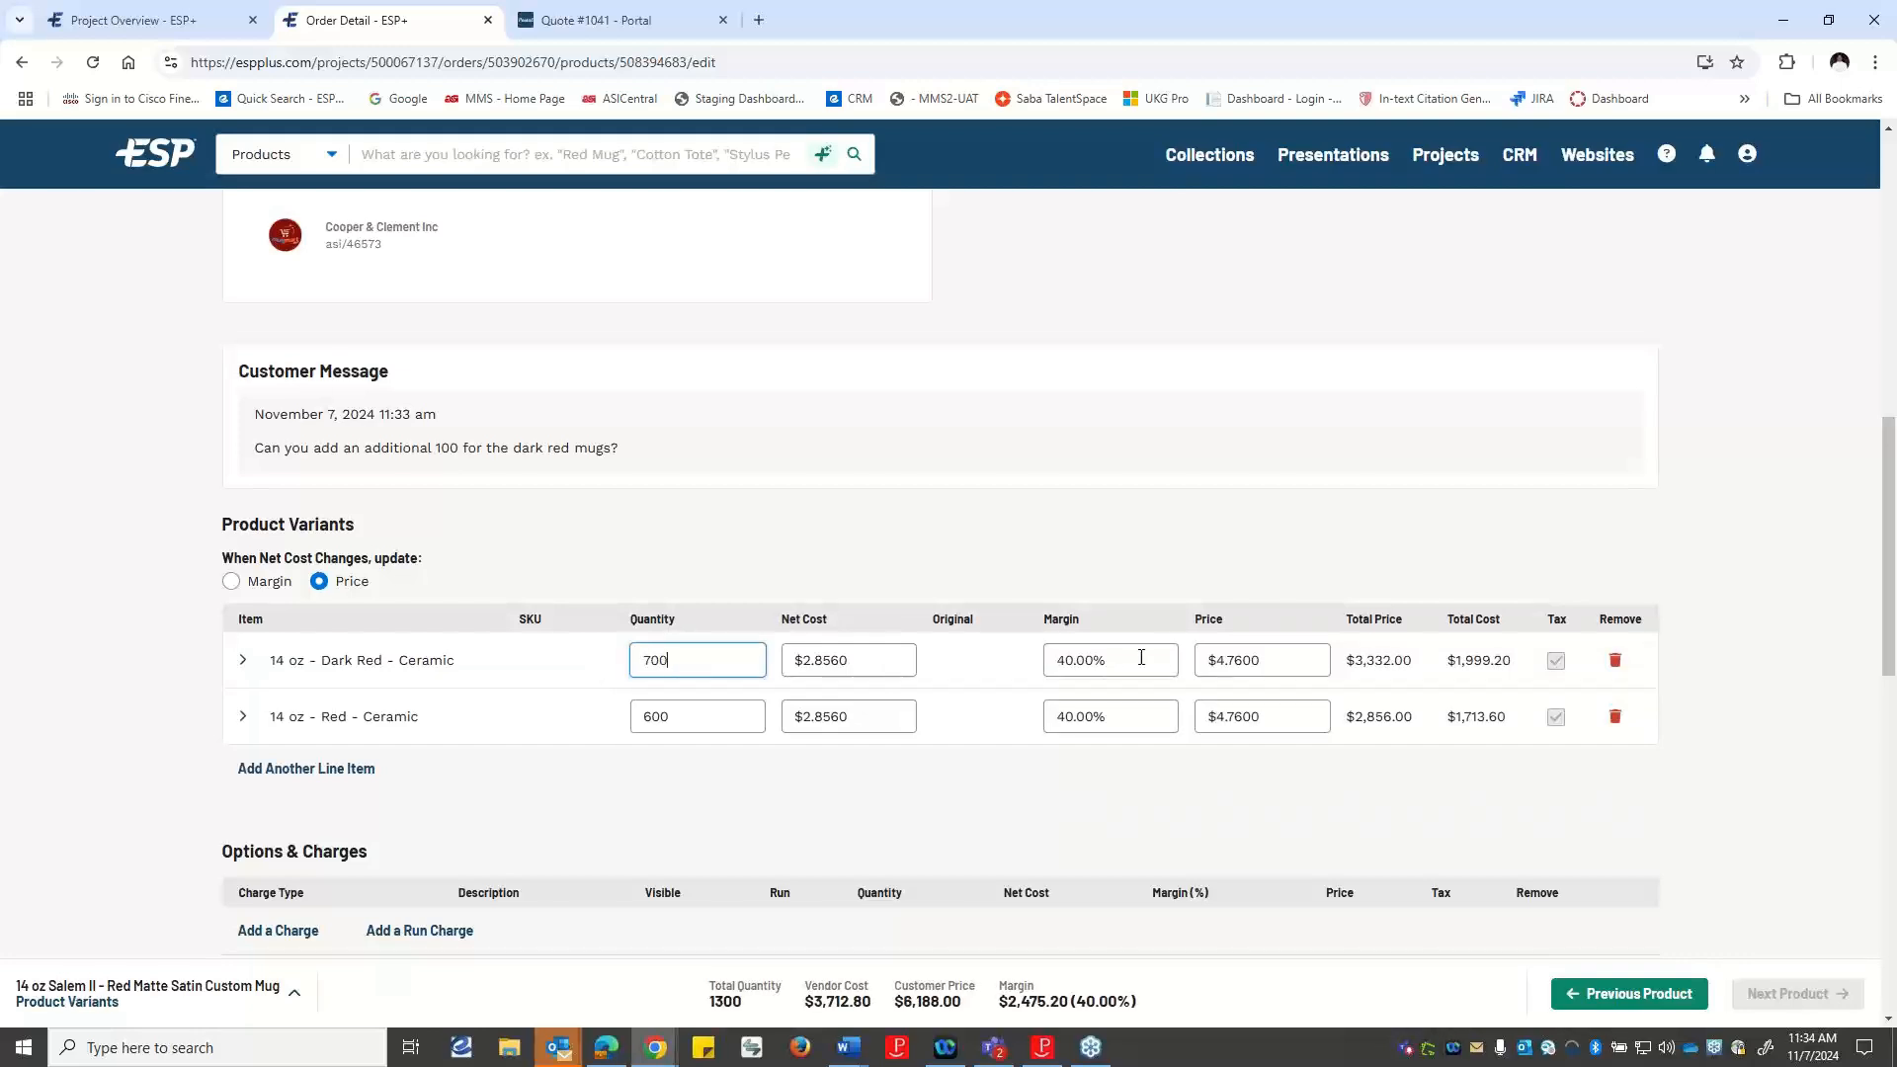
# Save the mug's updated configuration and return to the quote's products and pricing to check its quantities.
pyautogui.scroll(4, 1540, 577)
pyautogui.scroll(5, 1541, 577)
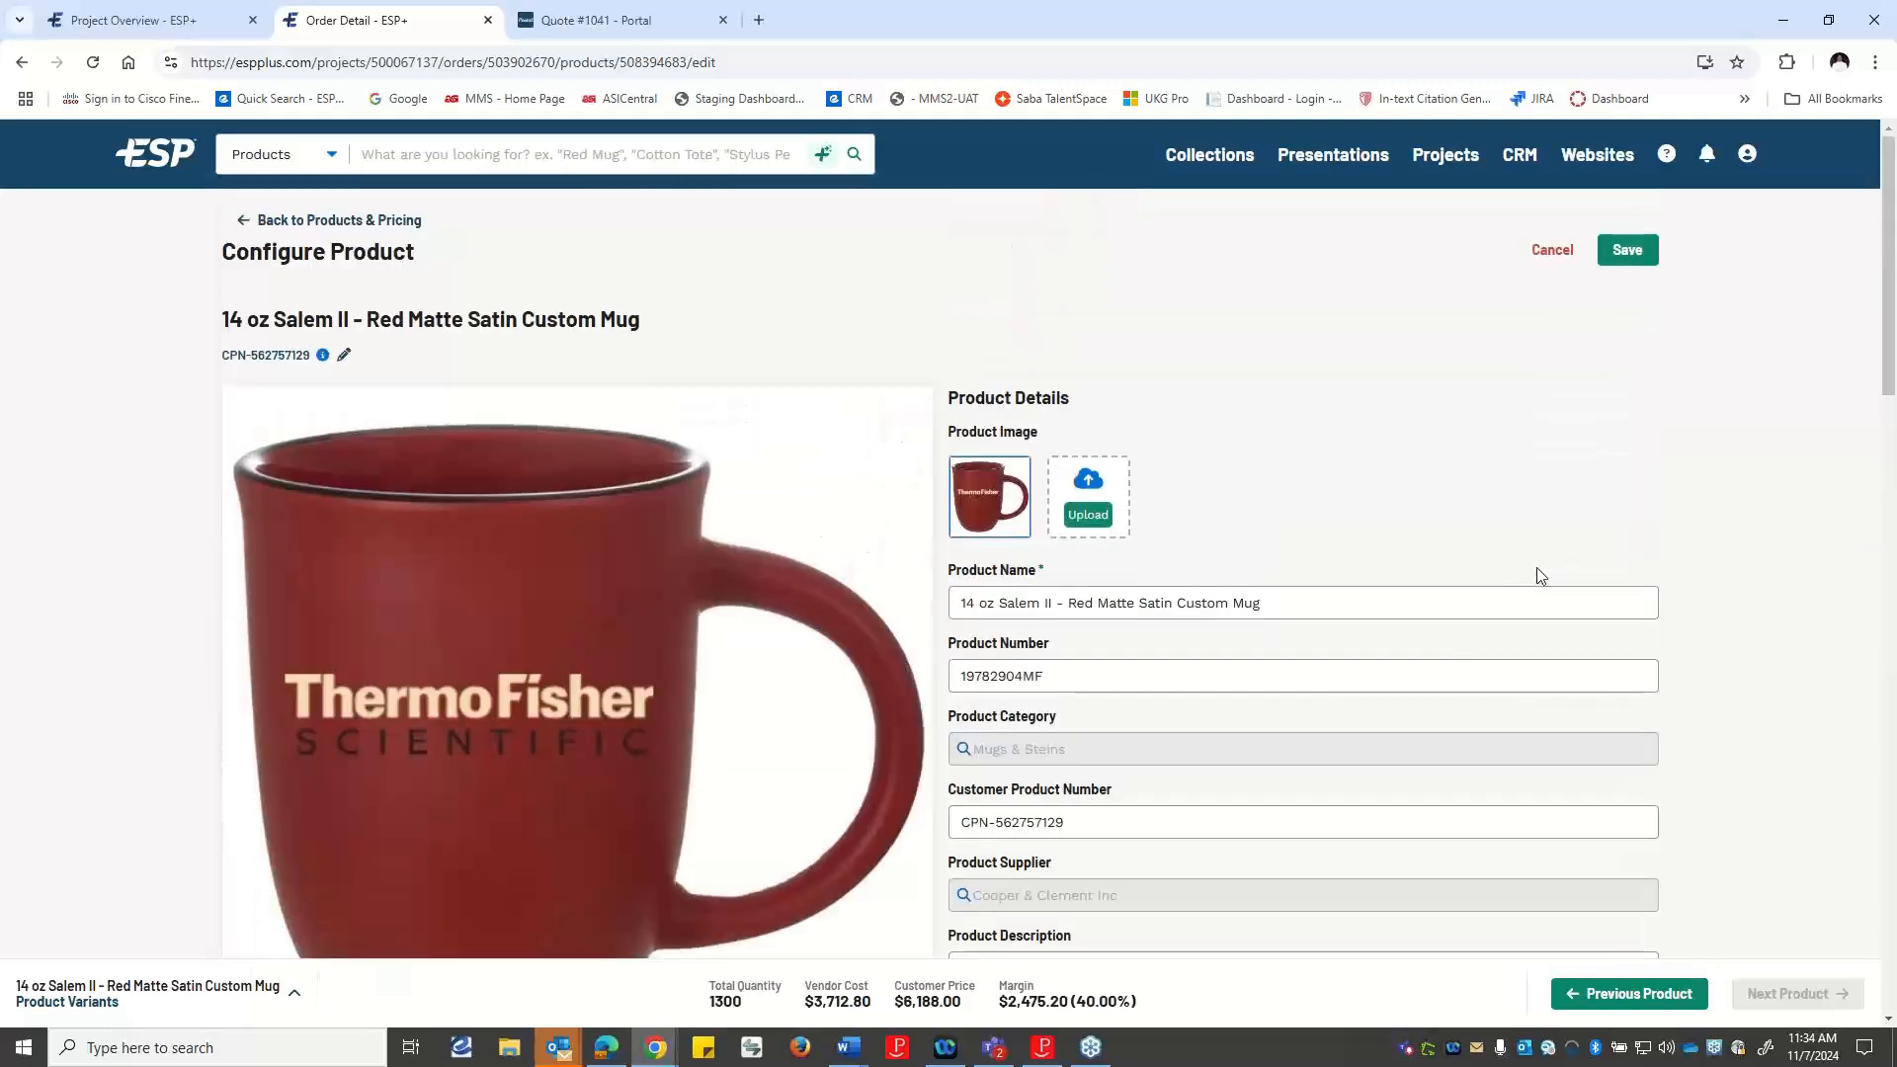
pyautogui.click(1609, 255)
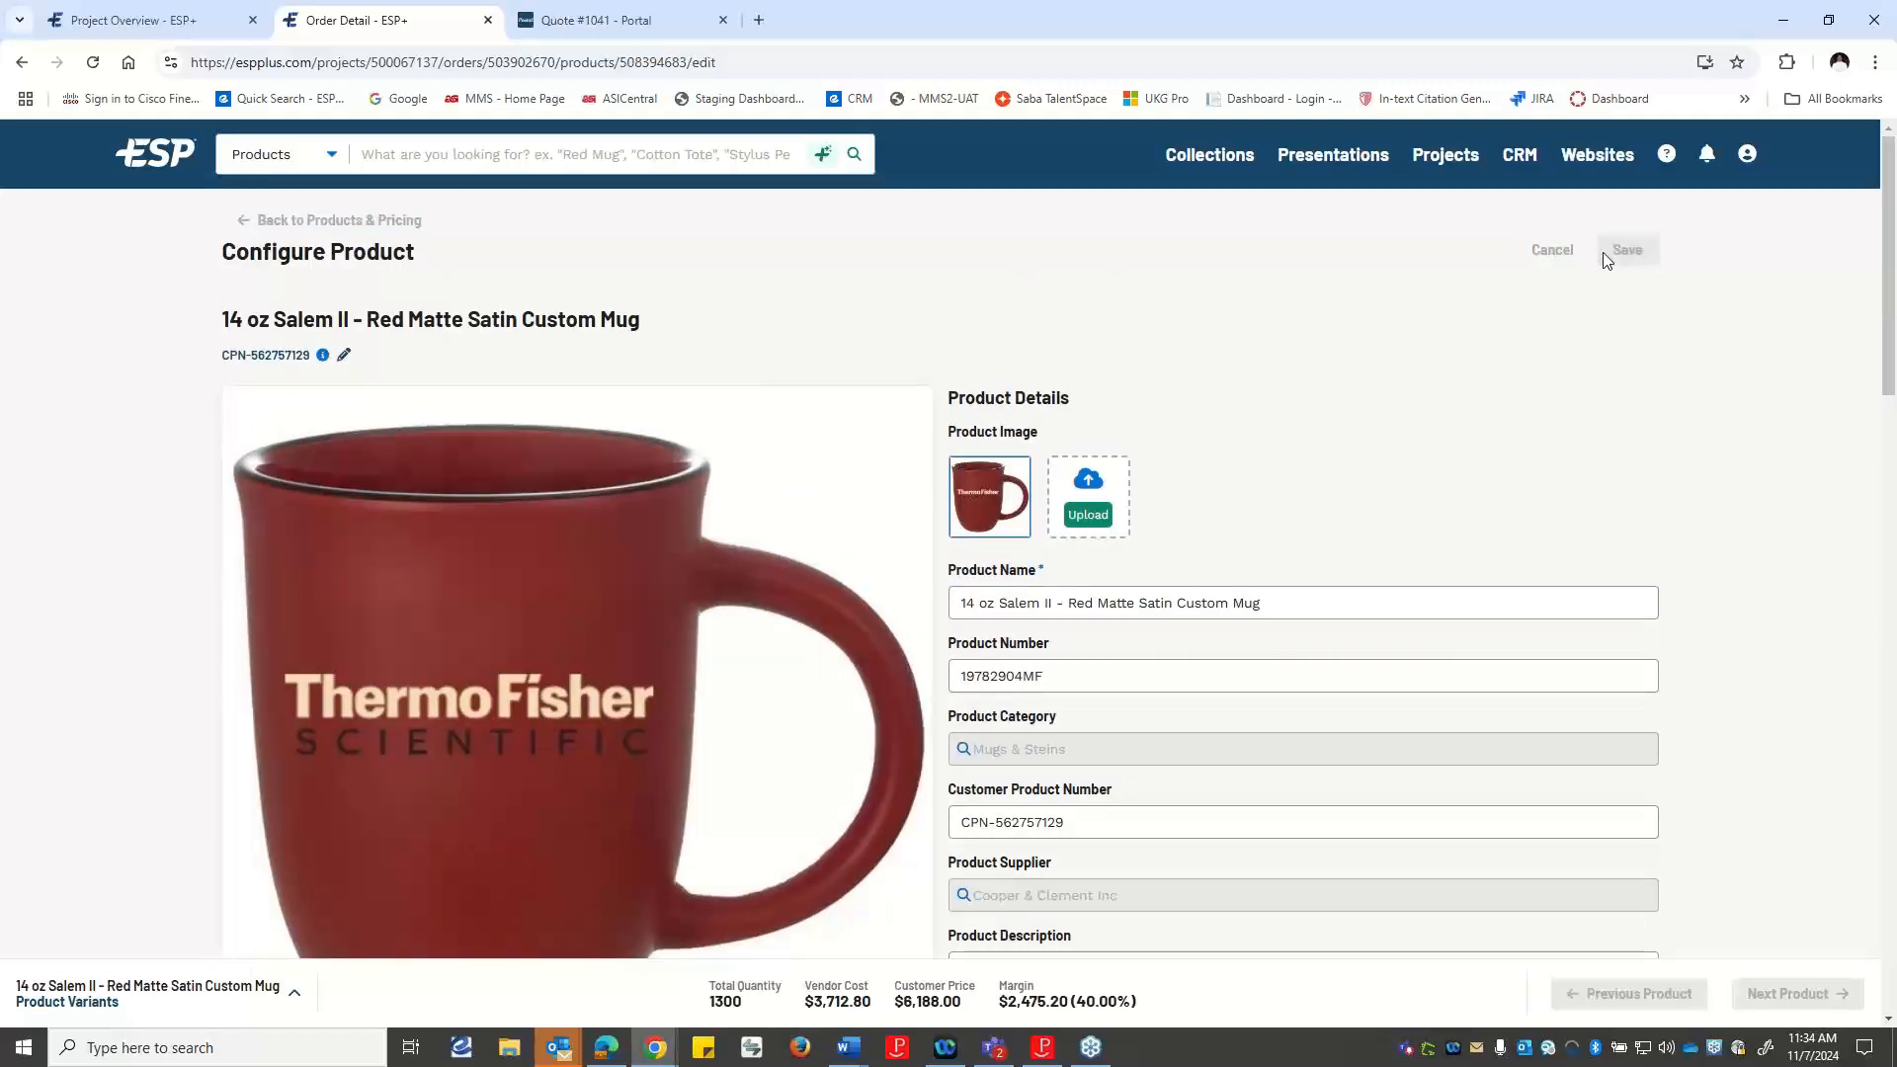
pyautogui.click(288, 222)
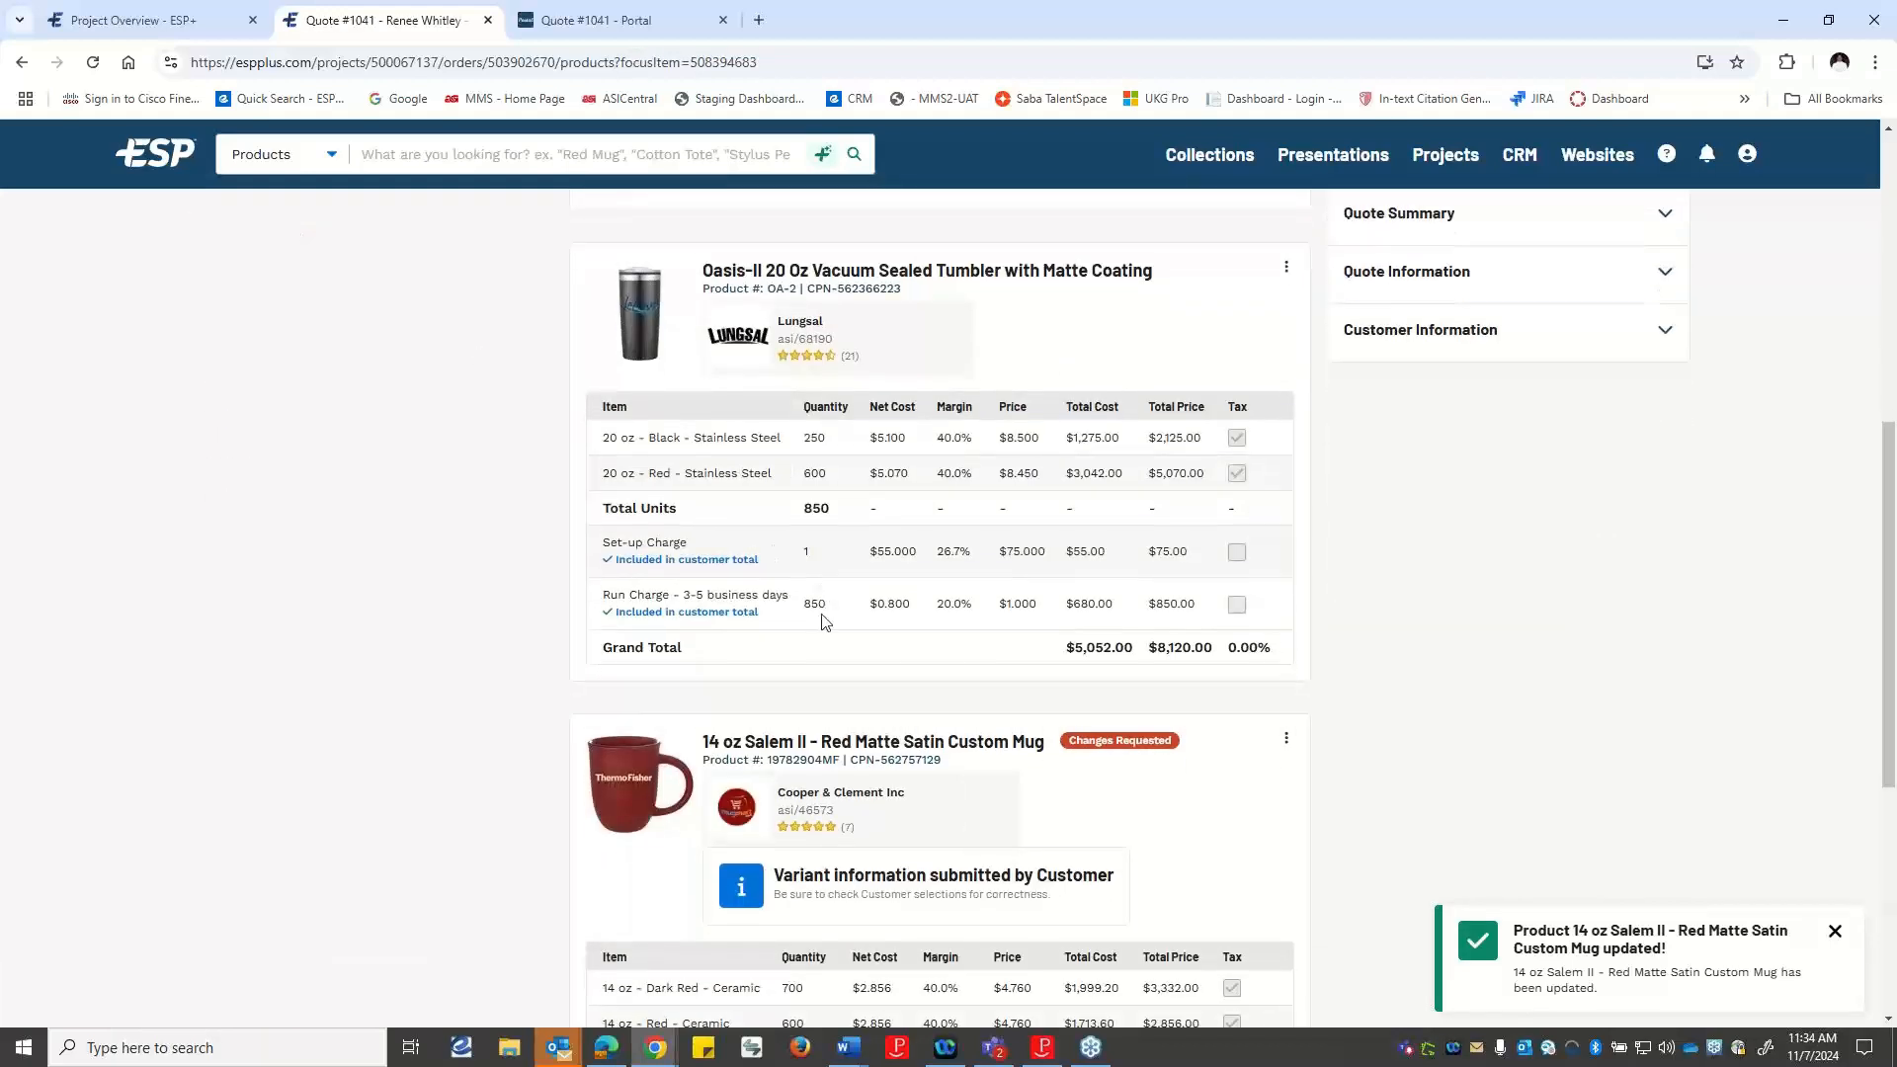
pyautogui.scroll(-2, 824, 629)
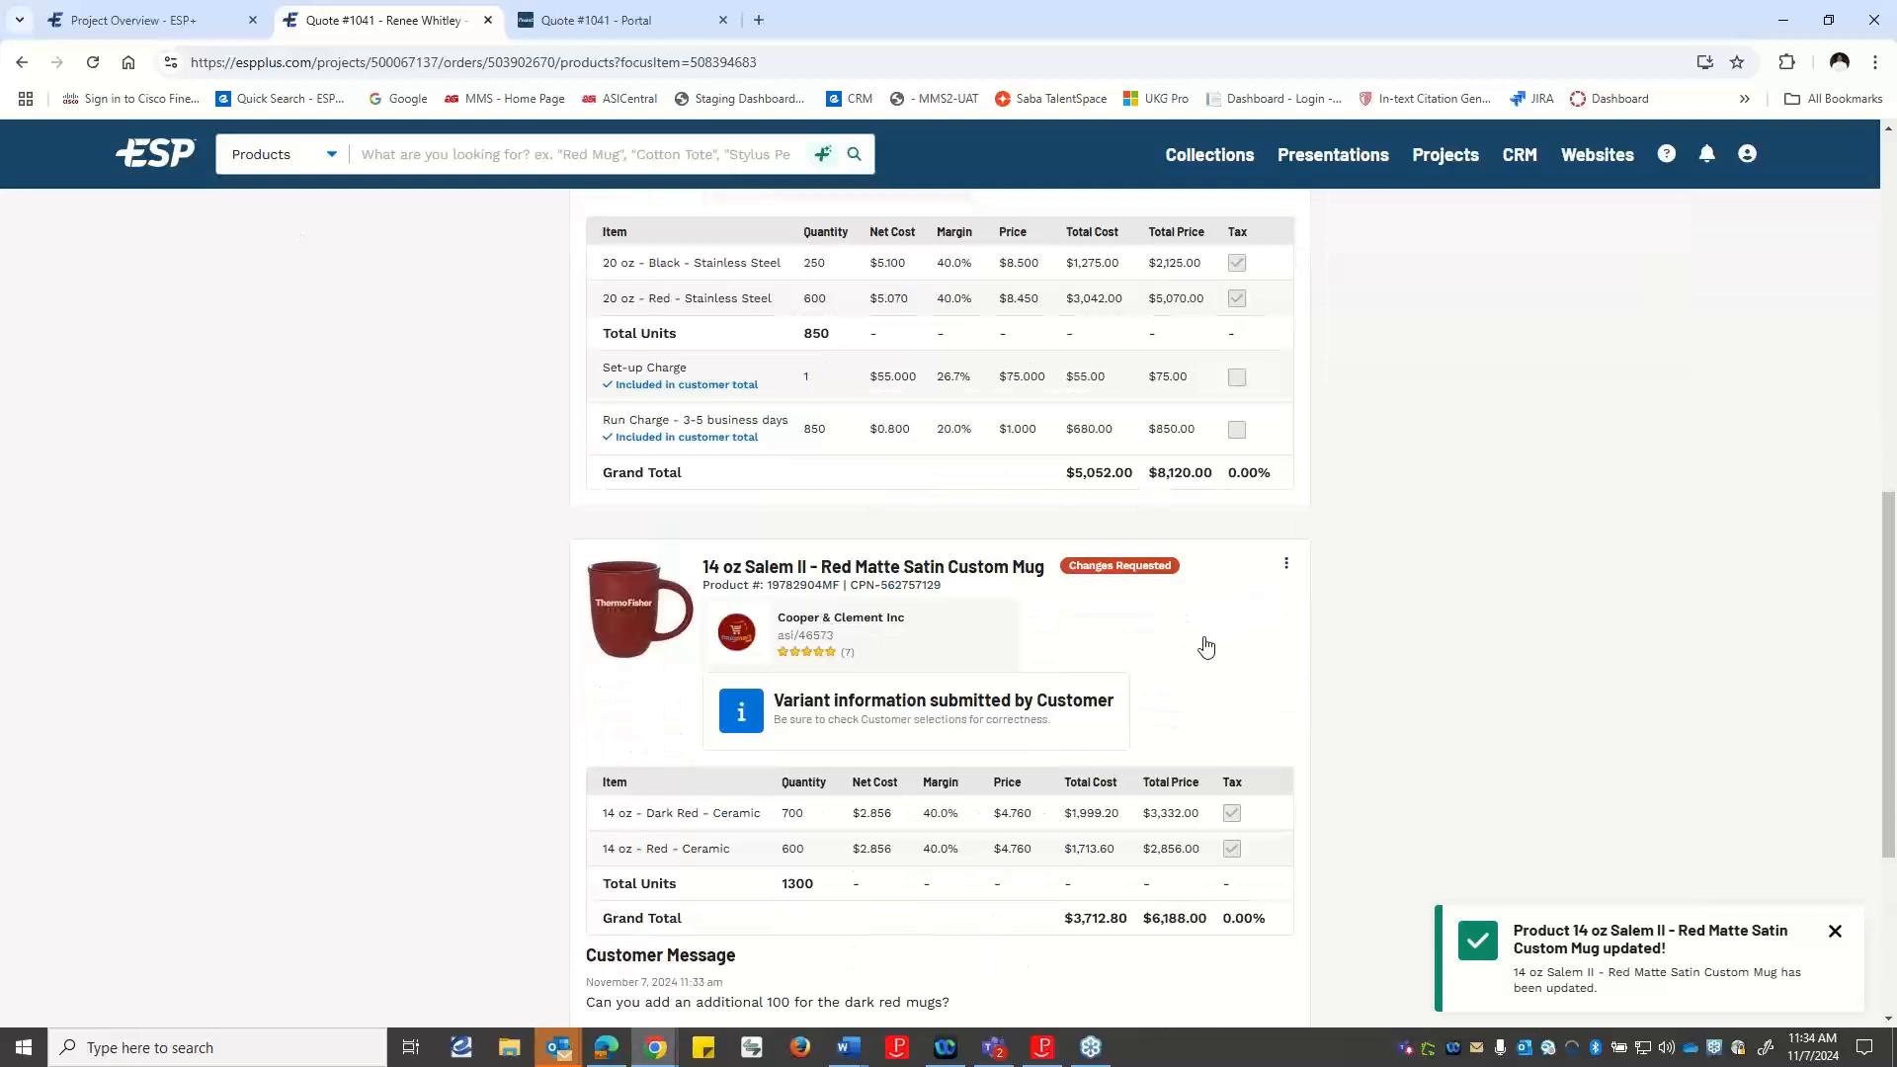
pyautogui.scroll(-1, 1214, 641)
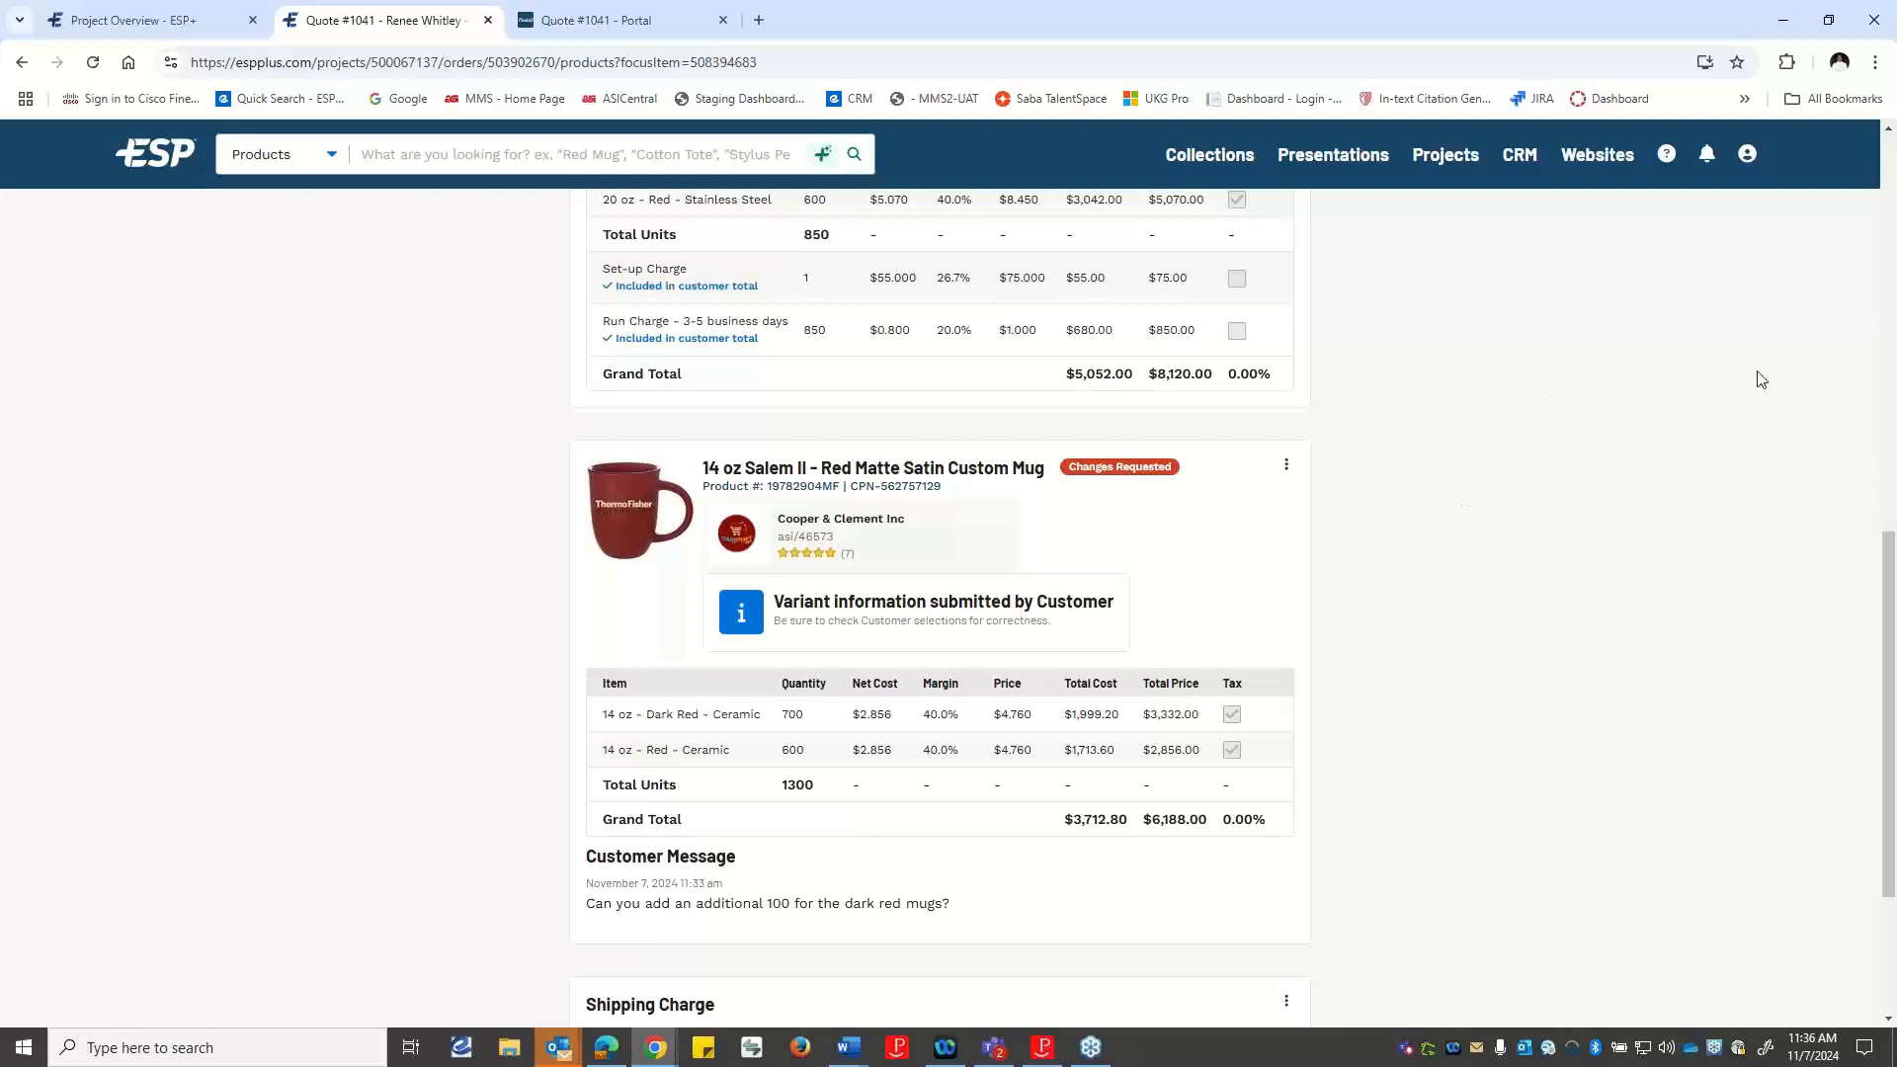
# View the customer's change request, mark the mug's changes as completed, and return to the quote's products and pricing.
pyautogui.scroll(4, 1564, 544)
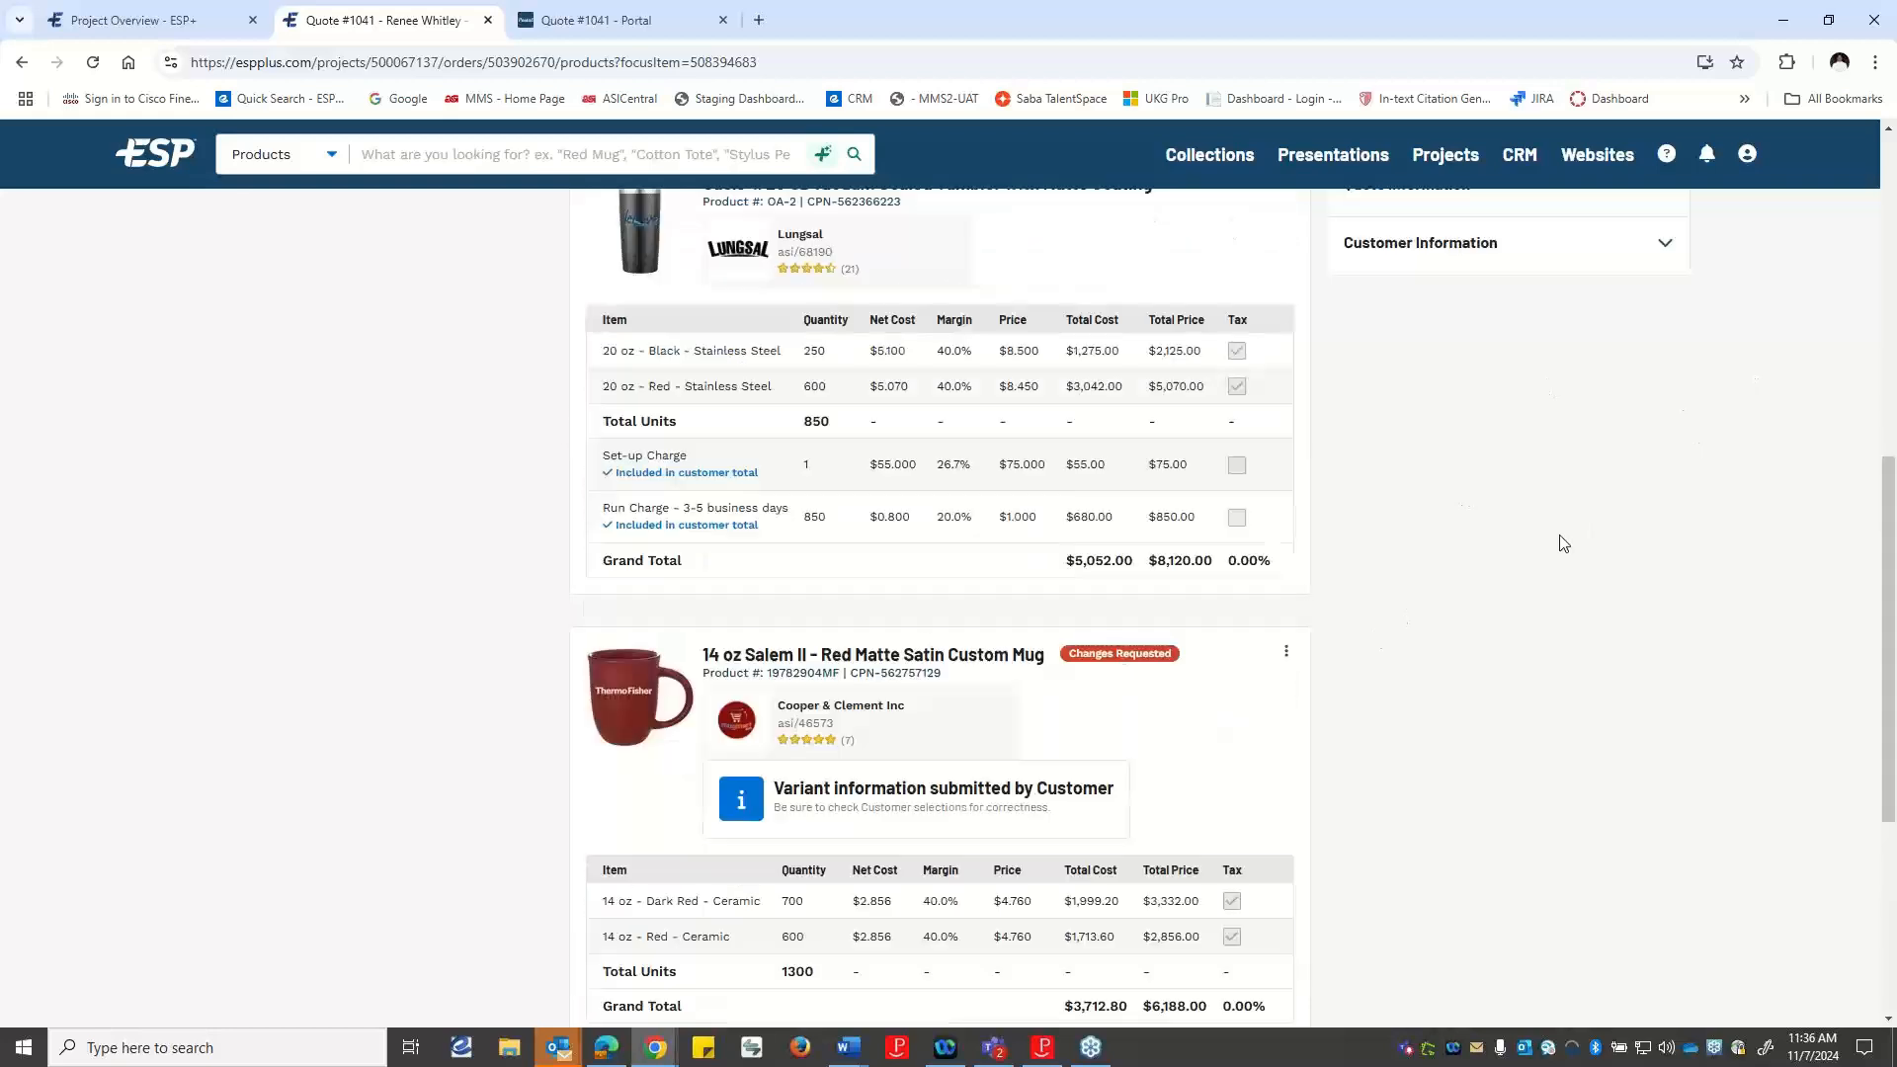
pyautogui.scroll(2, 1563, 543)
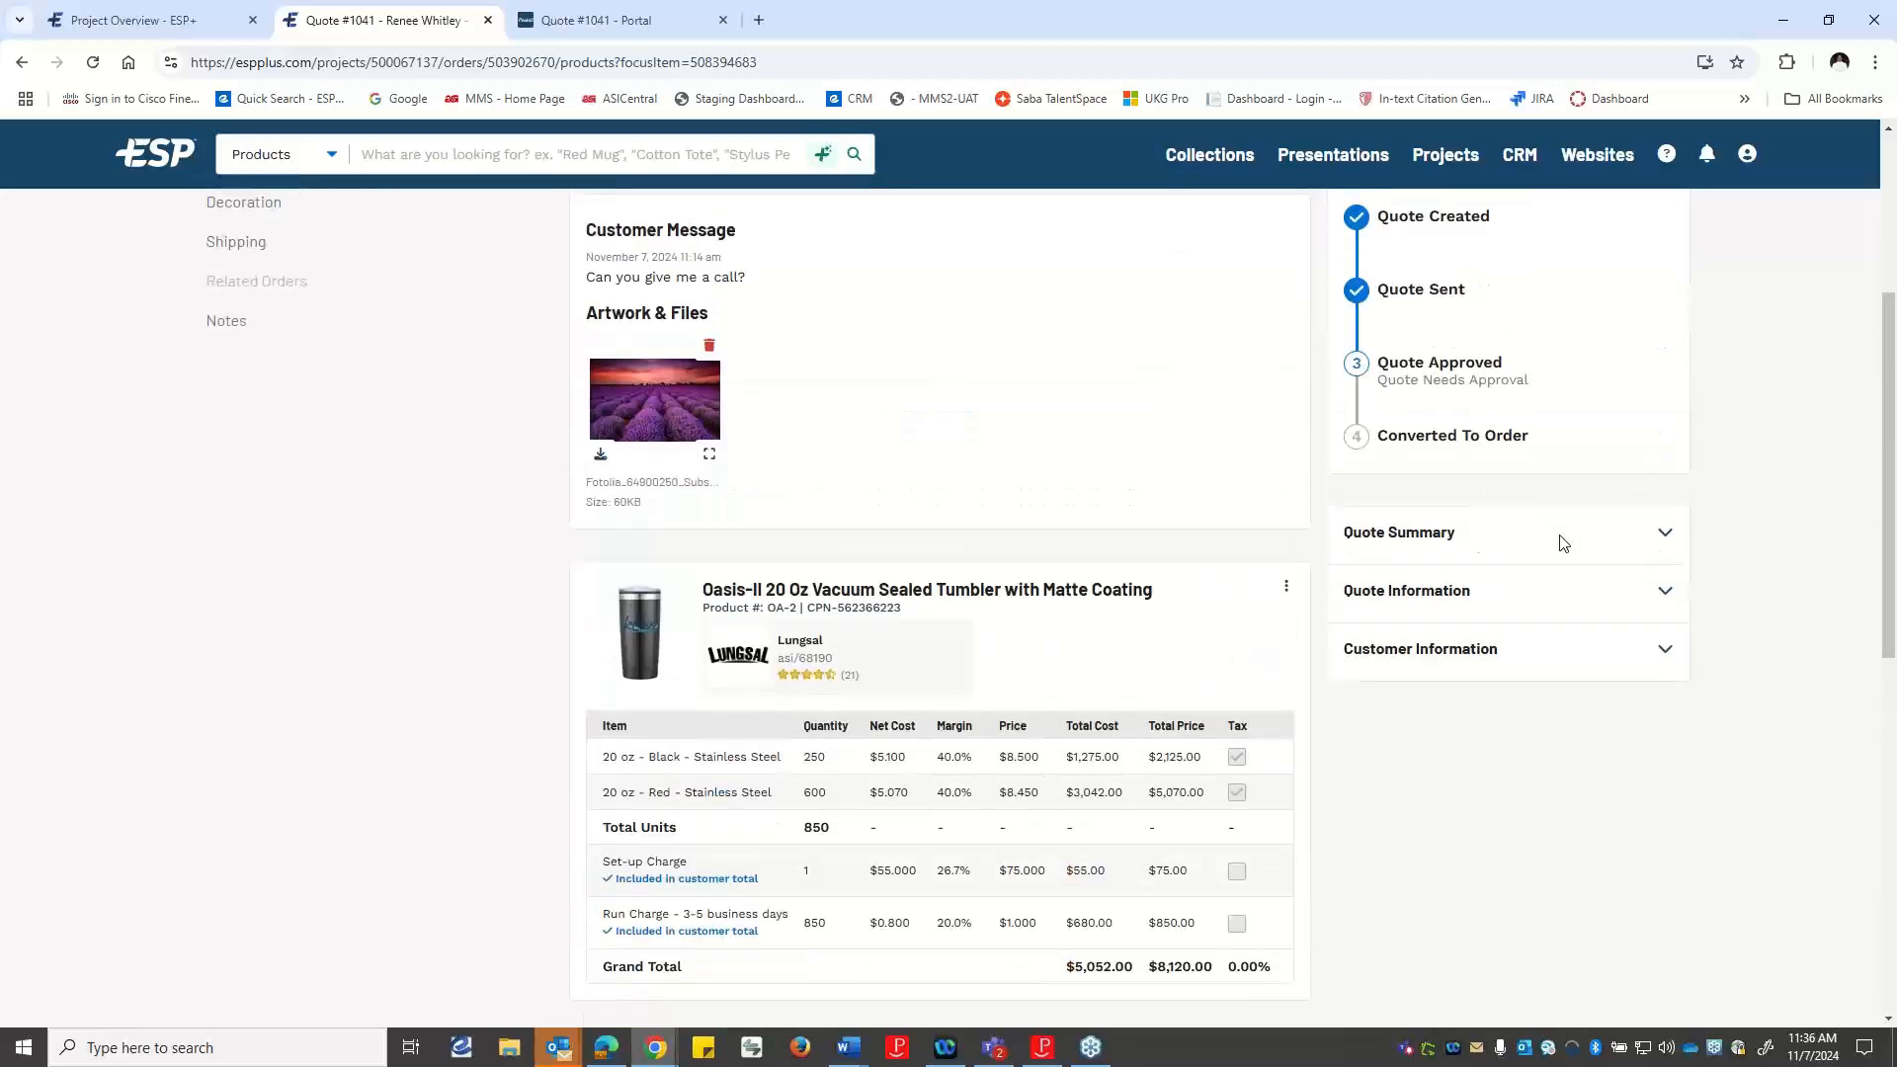
pyautogui.scroll(2, 1564, 543)
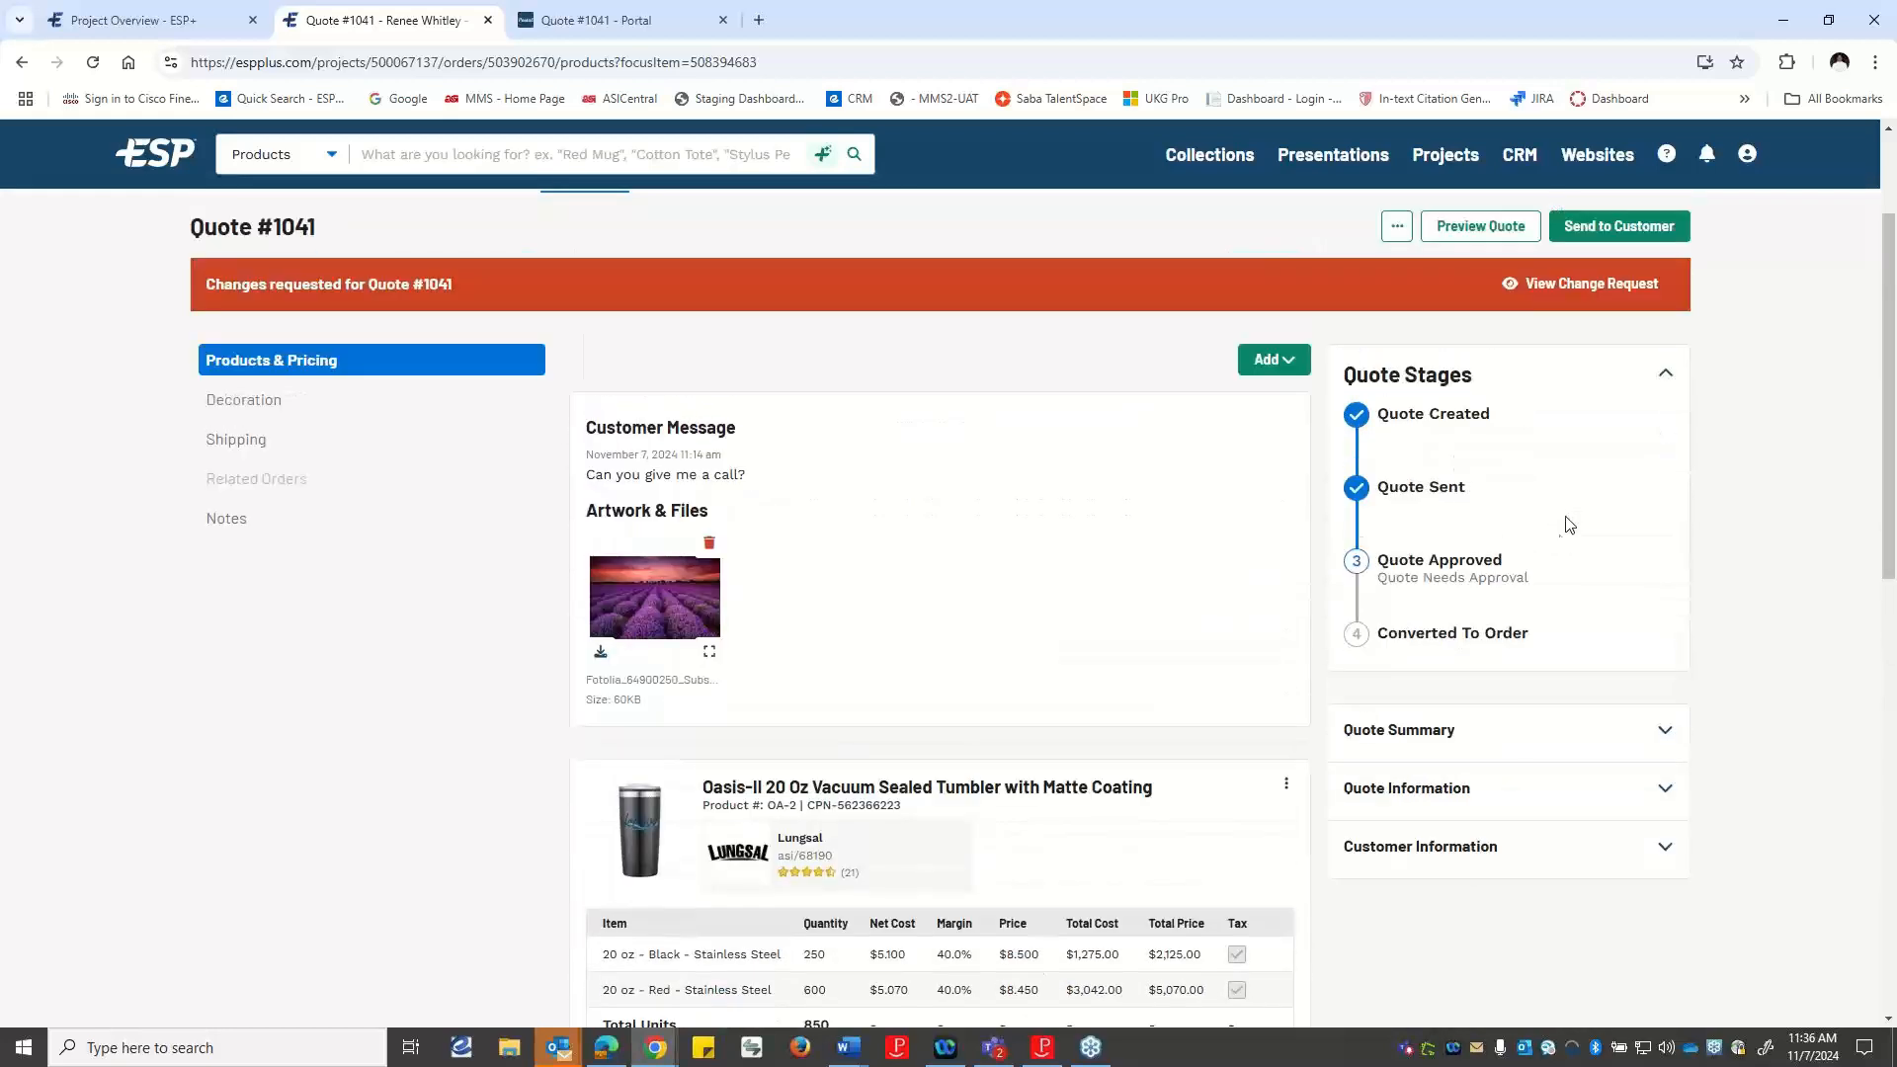
pyautogui.click(1625, 286)
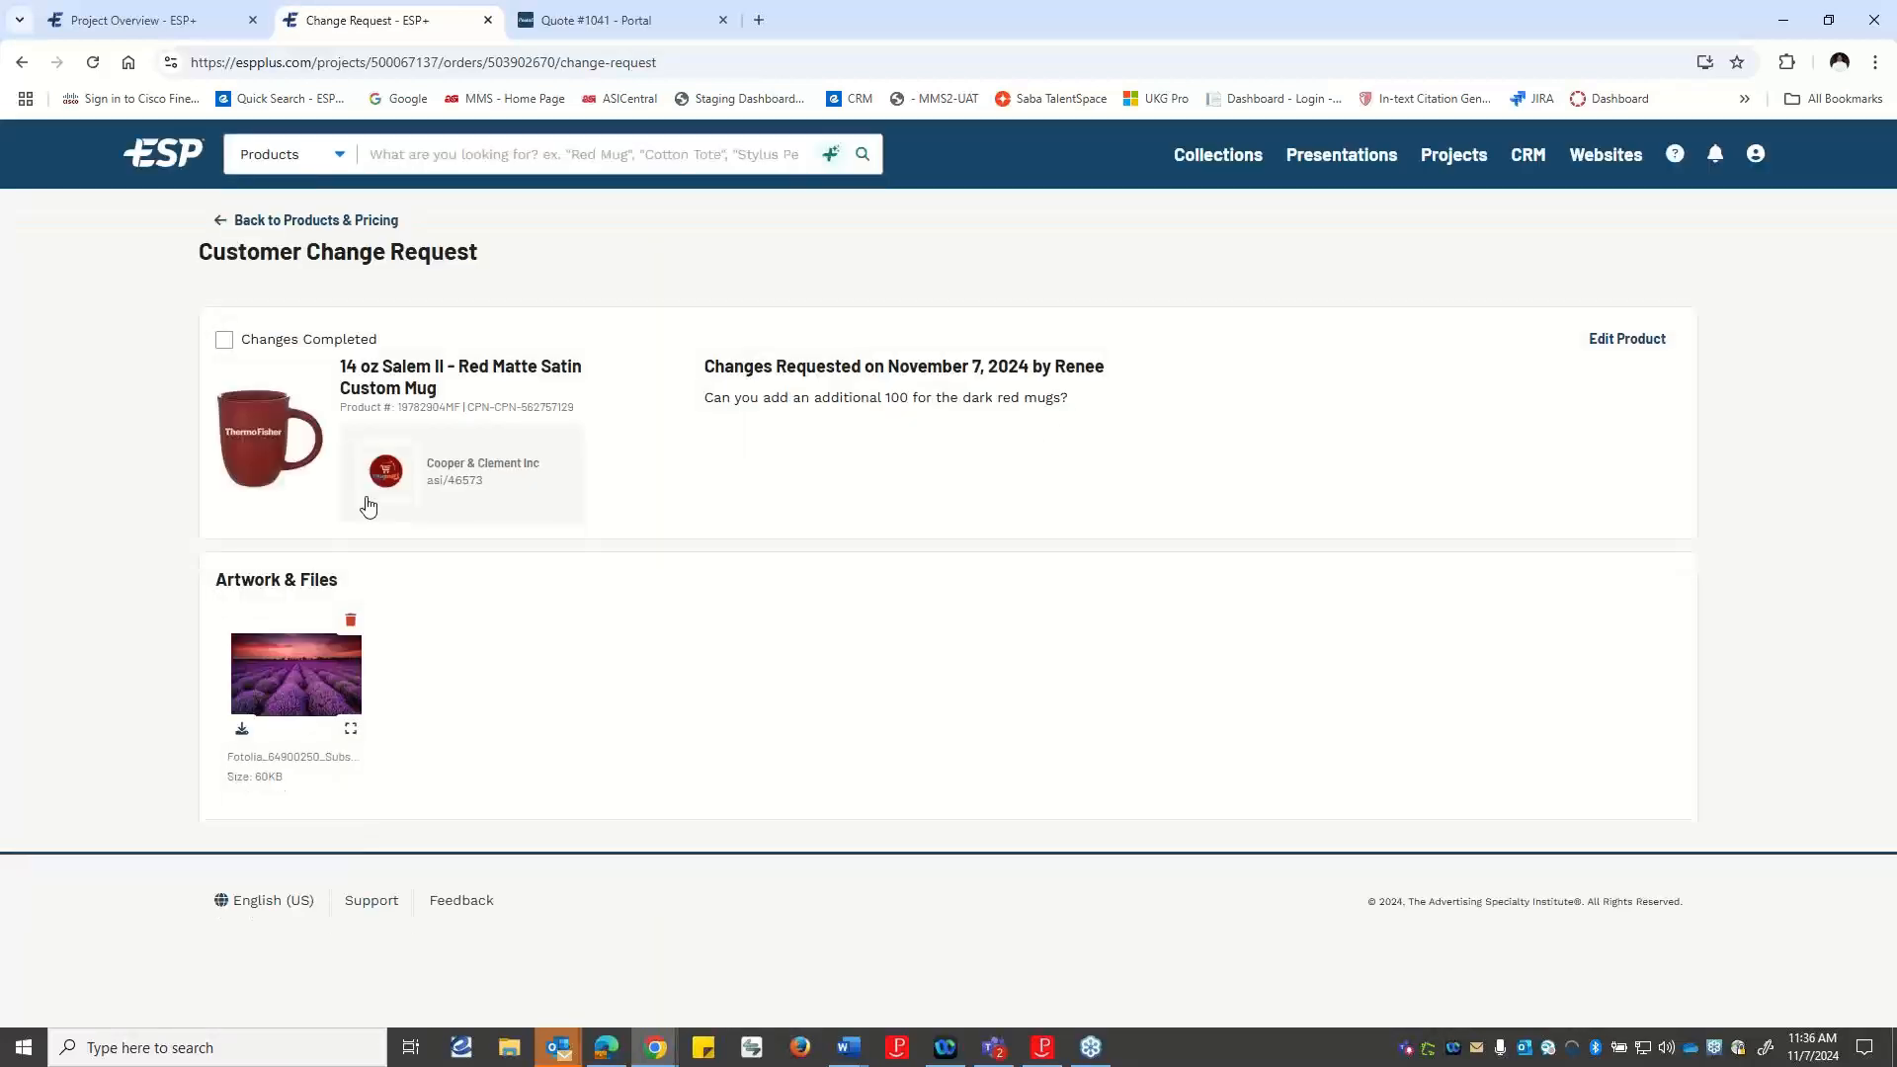
pyautogui.click(226, 342)
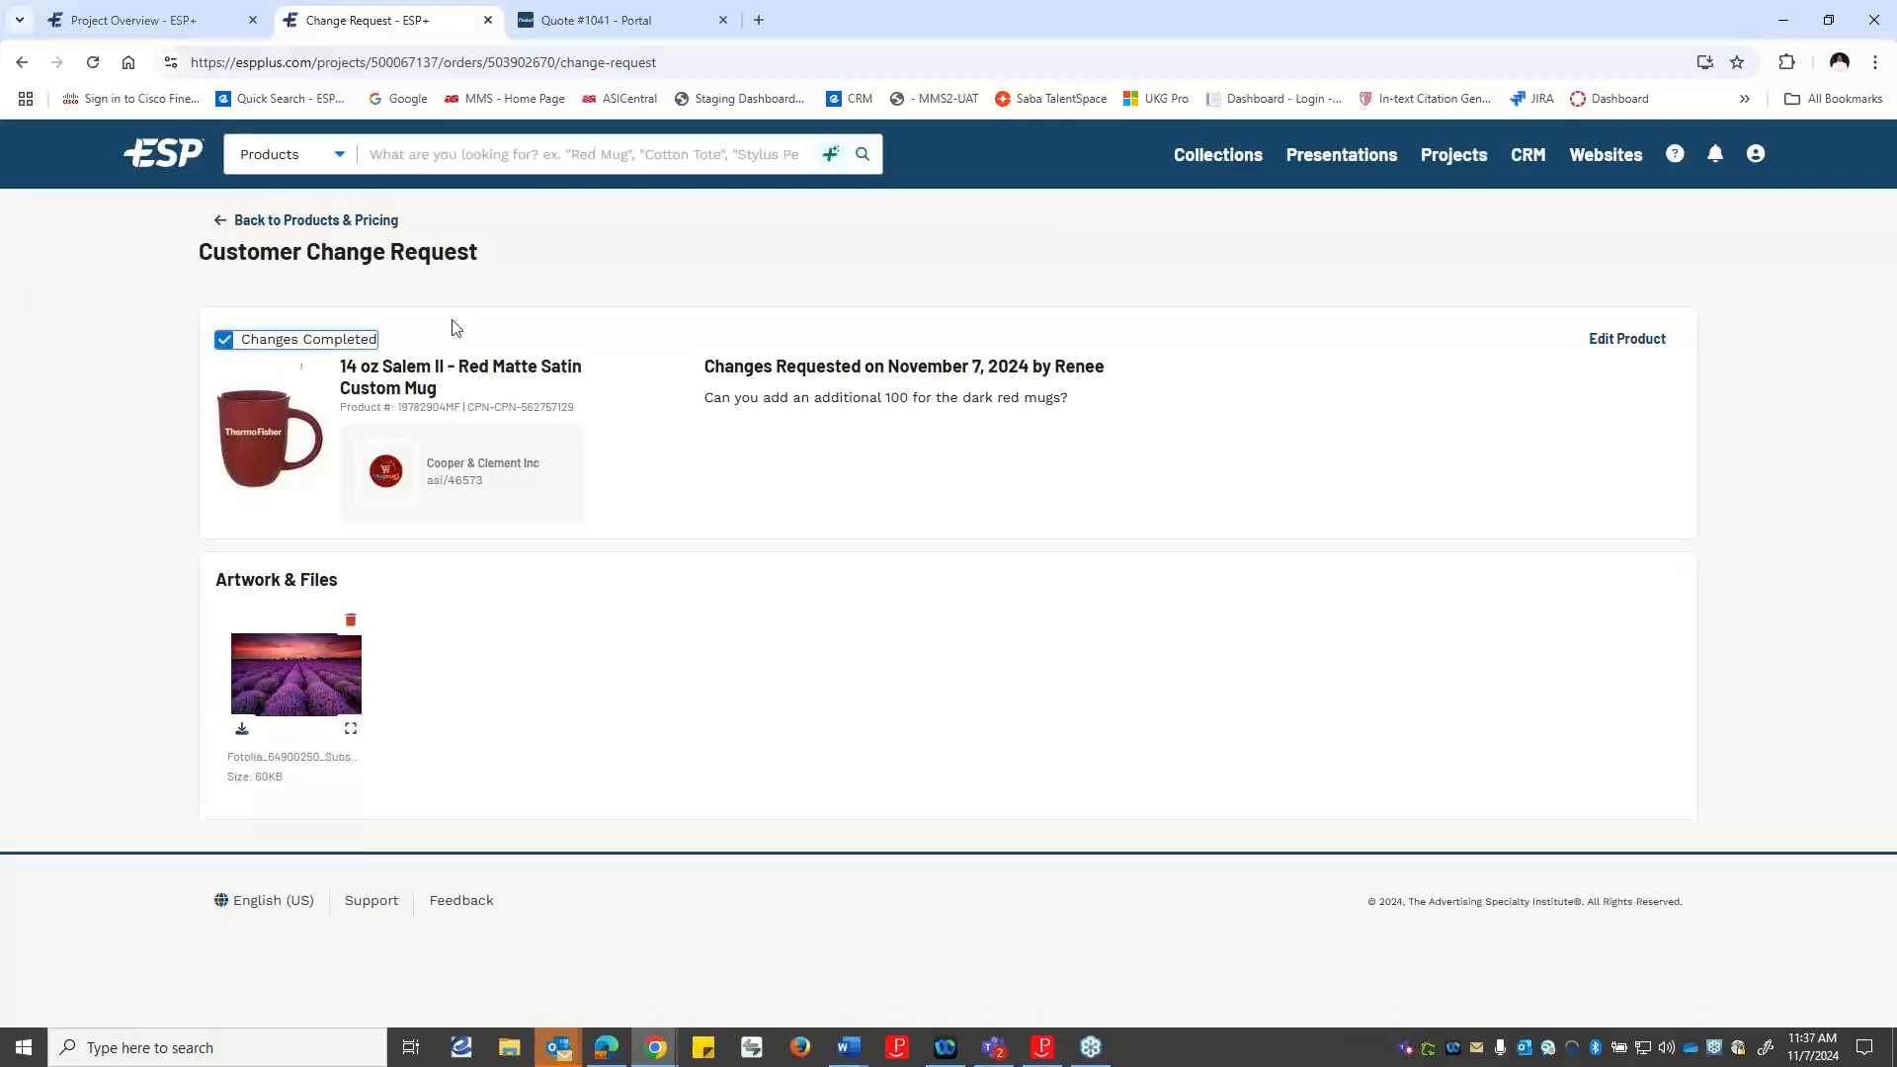
pyautogui.click(282, 228)
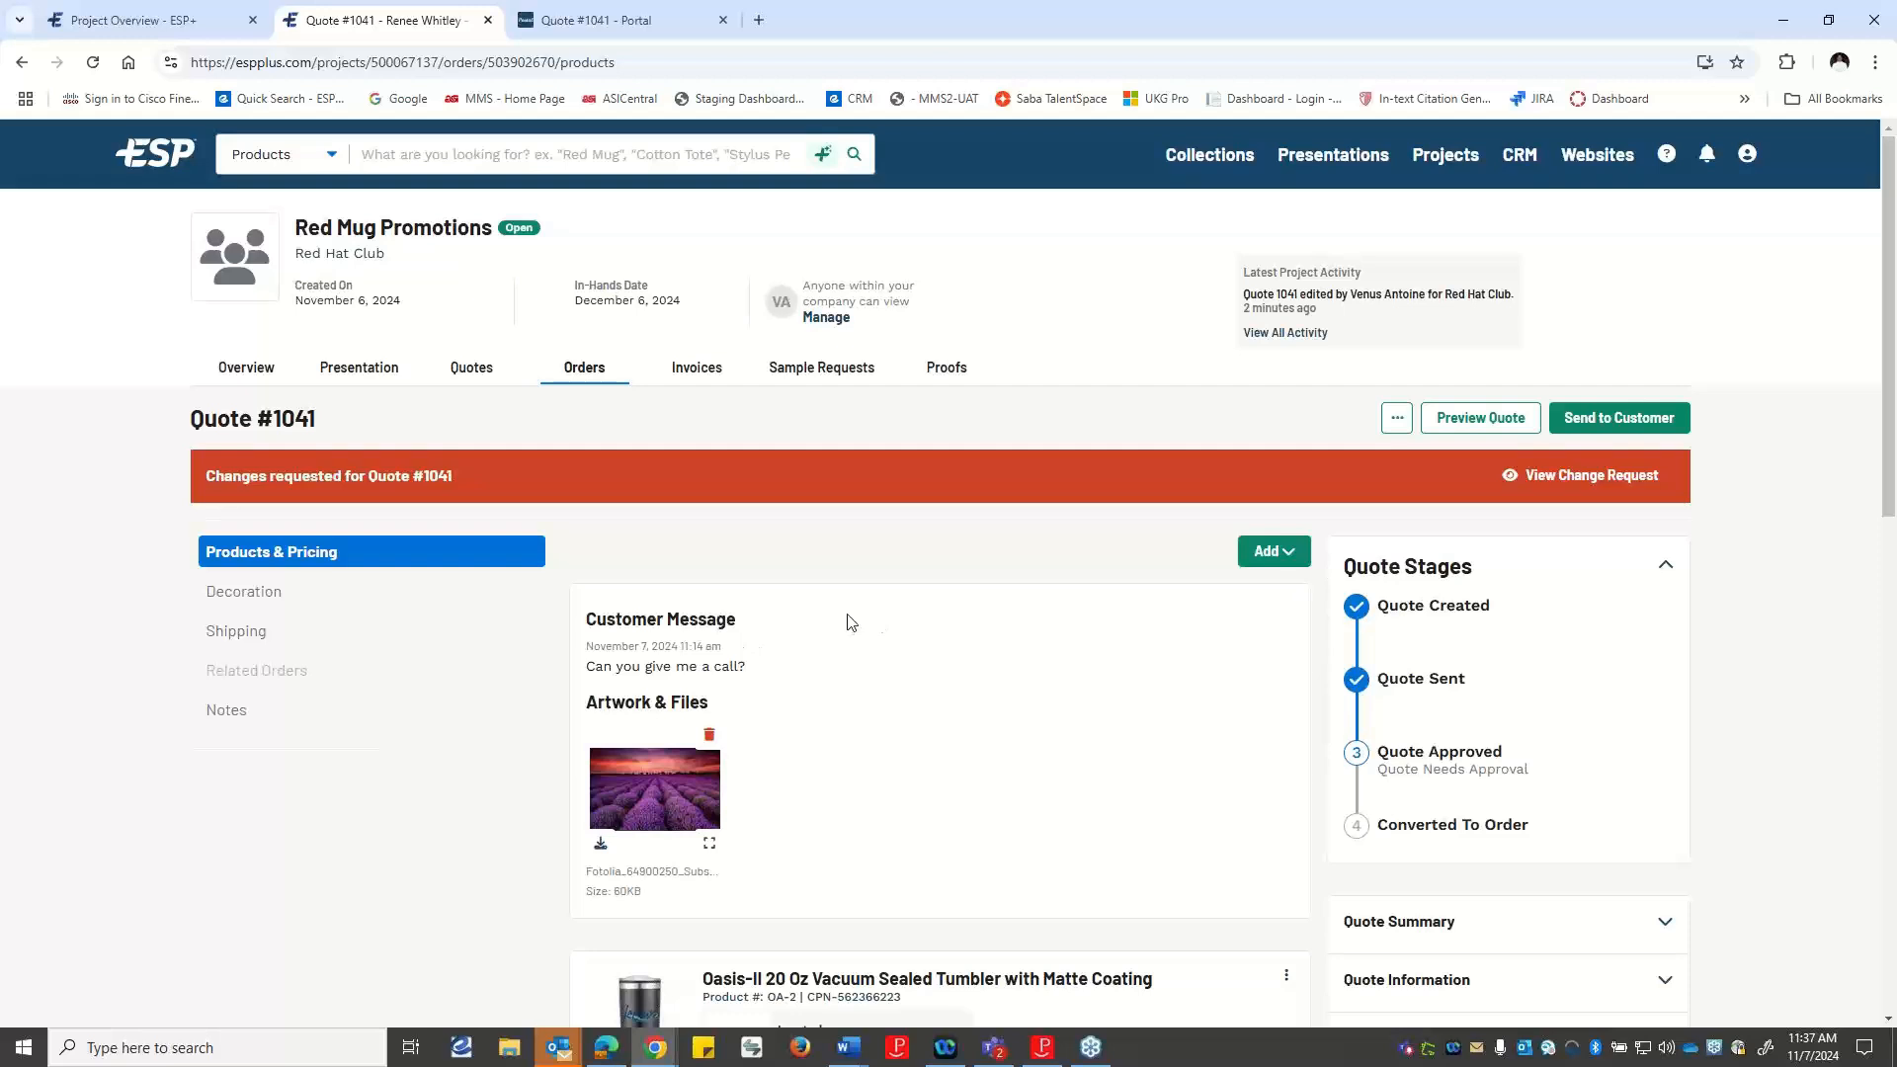
pyautogui.scroll(-3, 793, 619)
pyautogui.scroll(2, 814, 657)
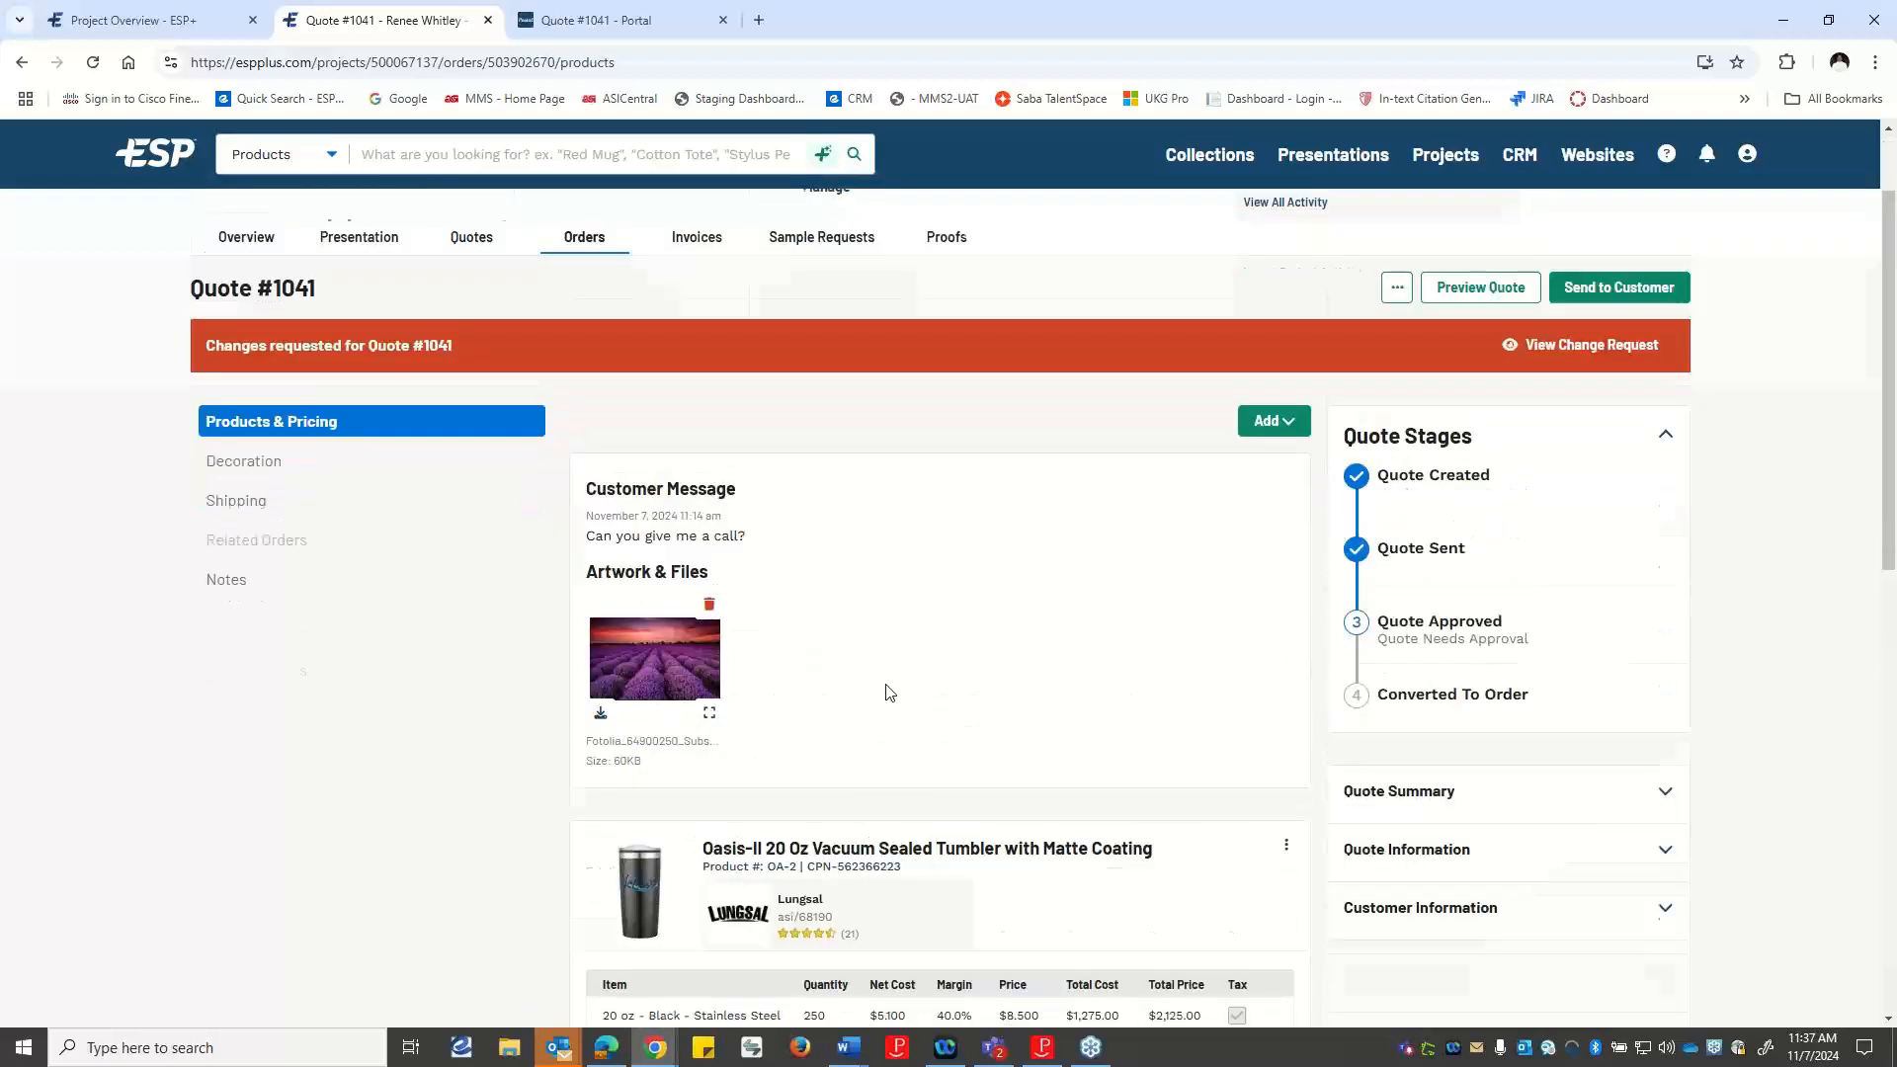
pyautogui.scroll(2, 890, 692)
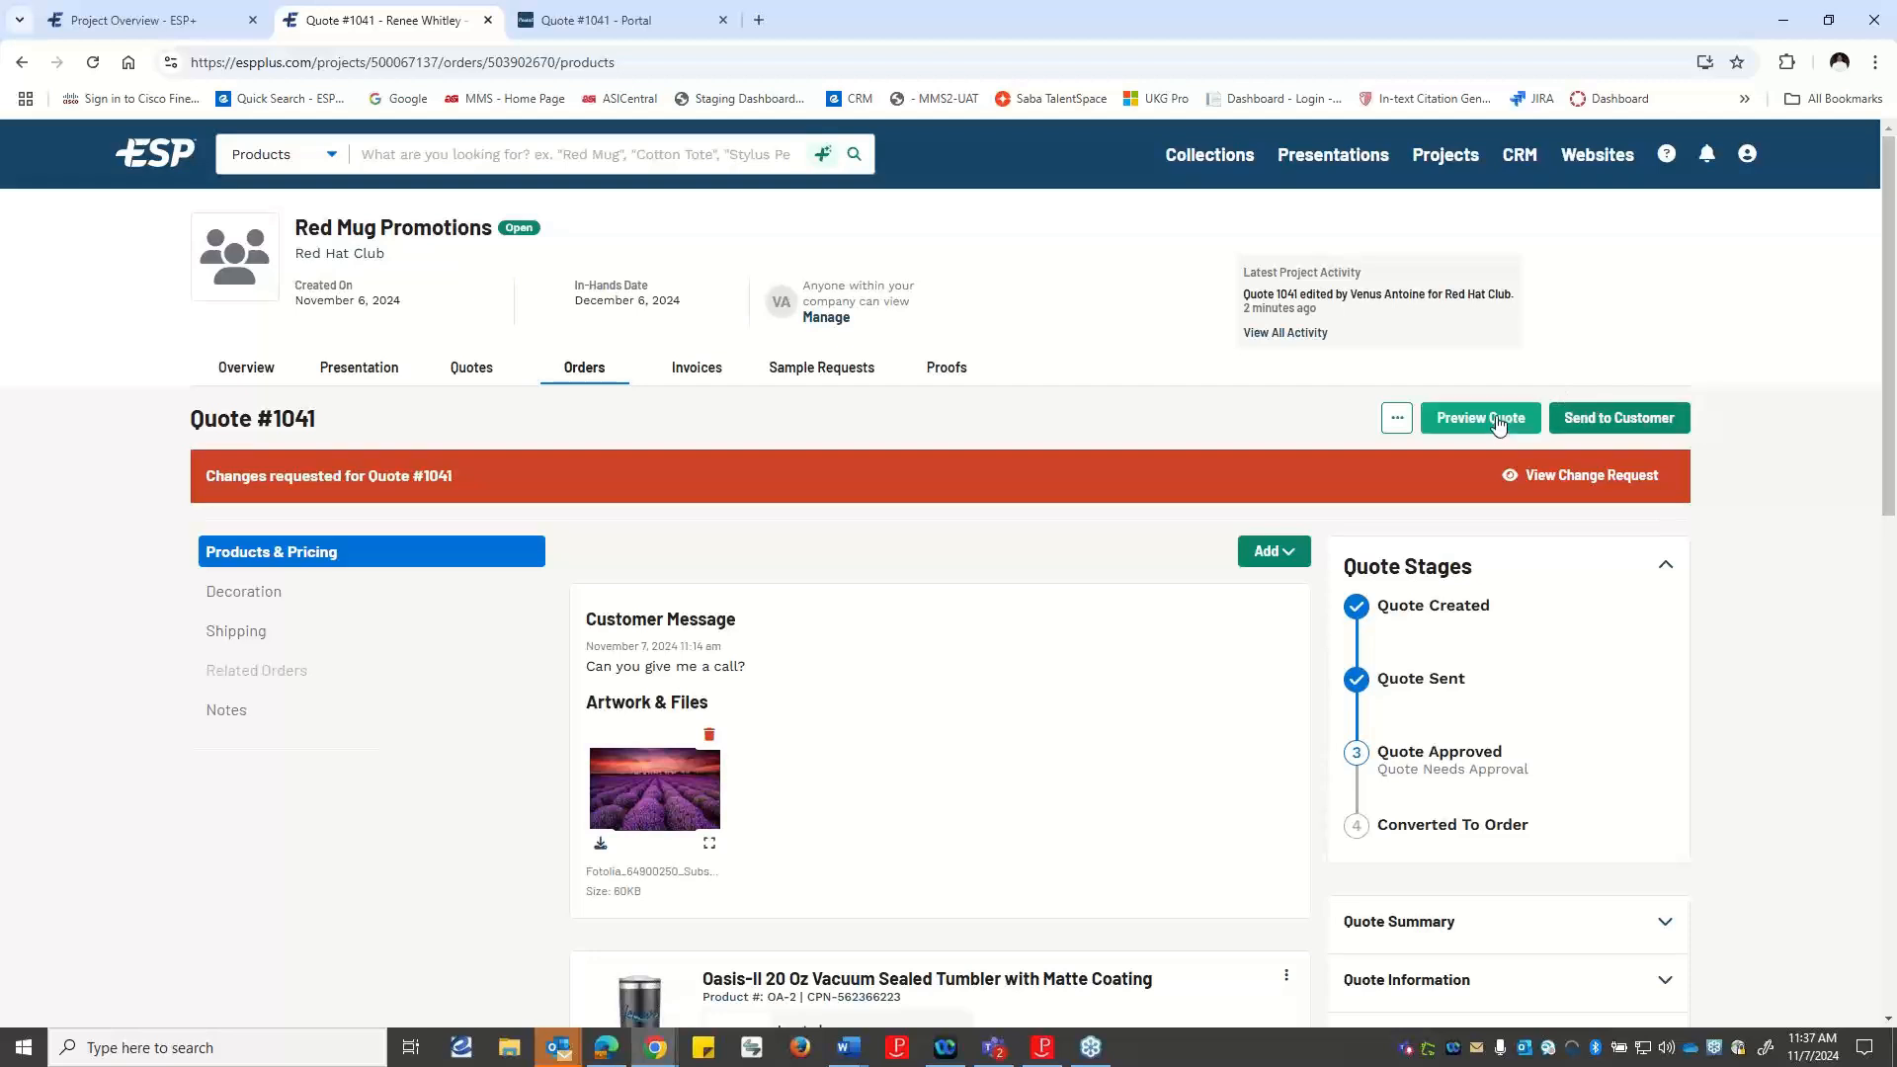
# Preview the updated quote to check the tumbler and mug quantities and totals, and close the preview.
pyautogui.click(1397, 419)
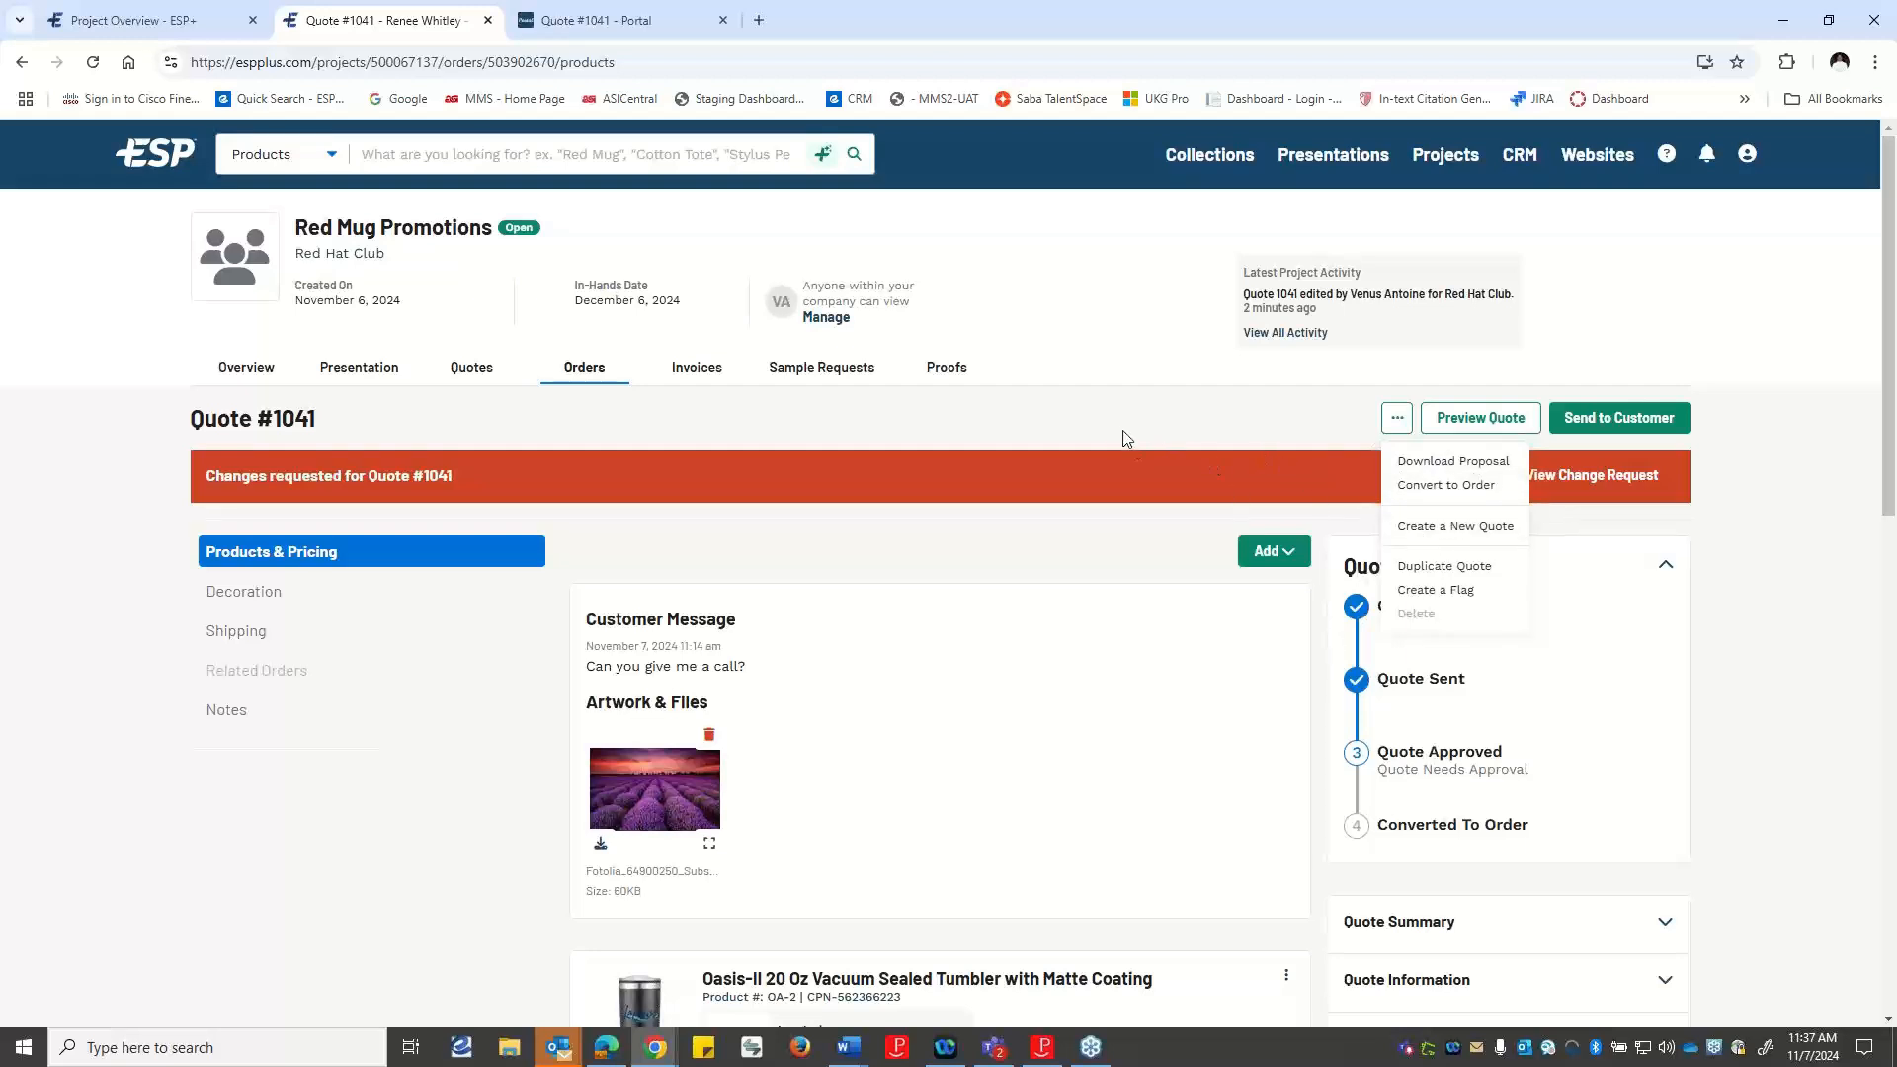
pyautogui.click(1091, 412)
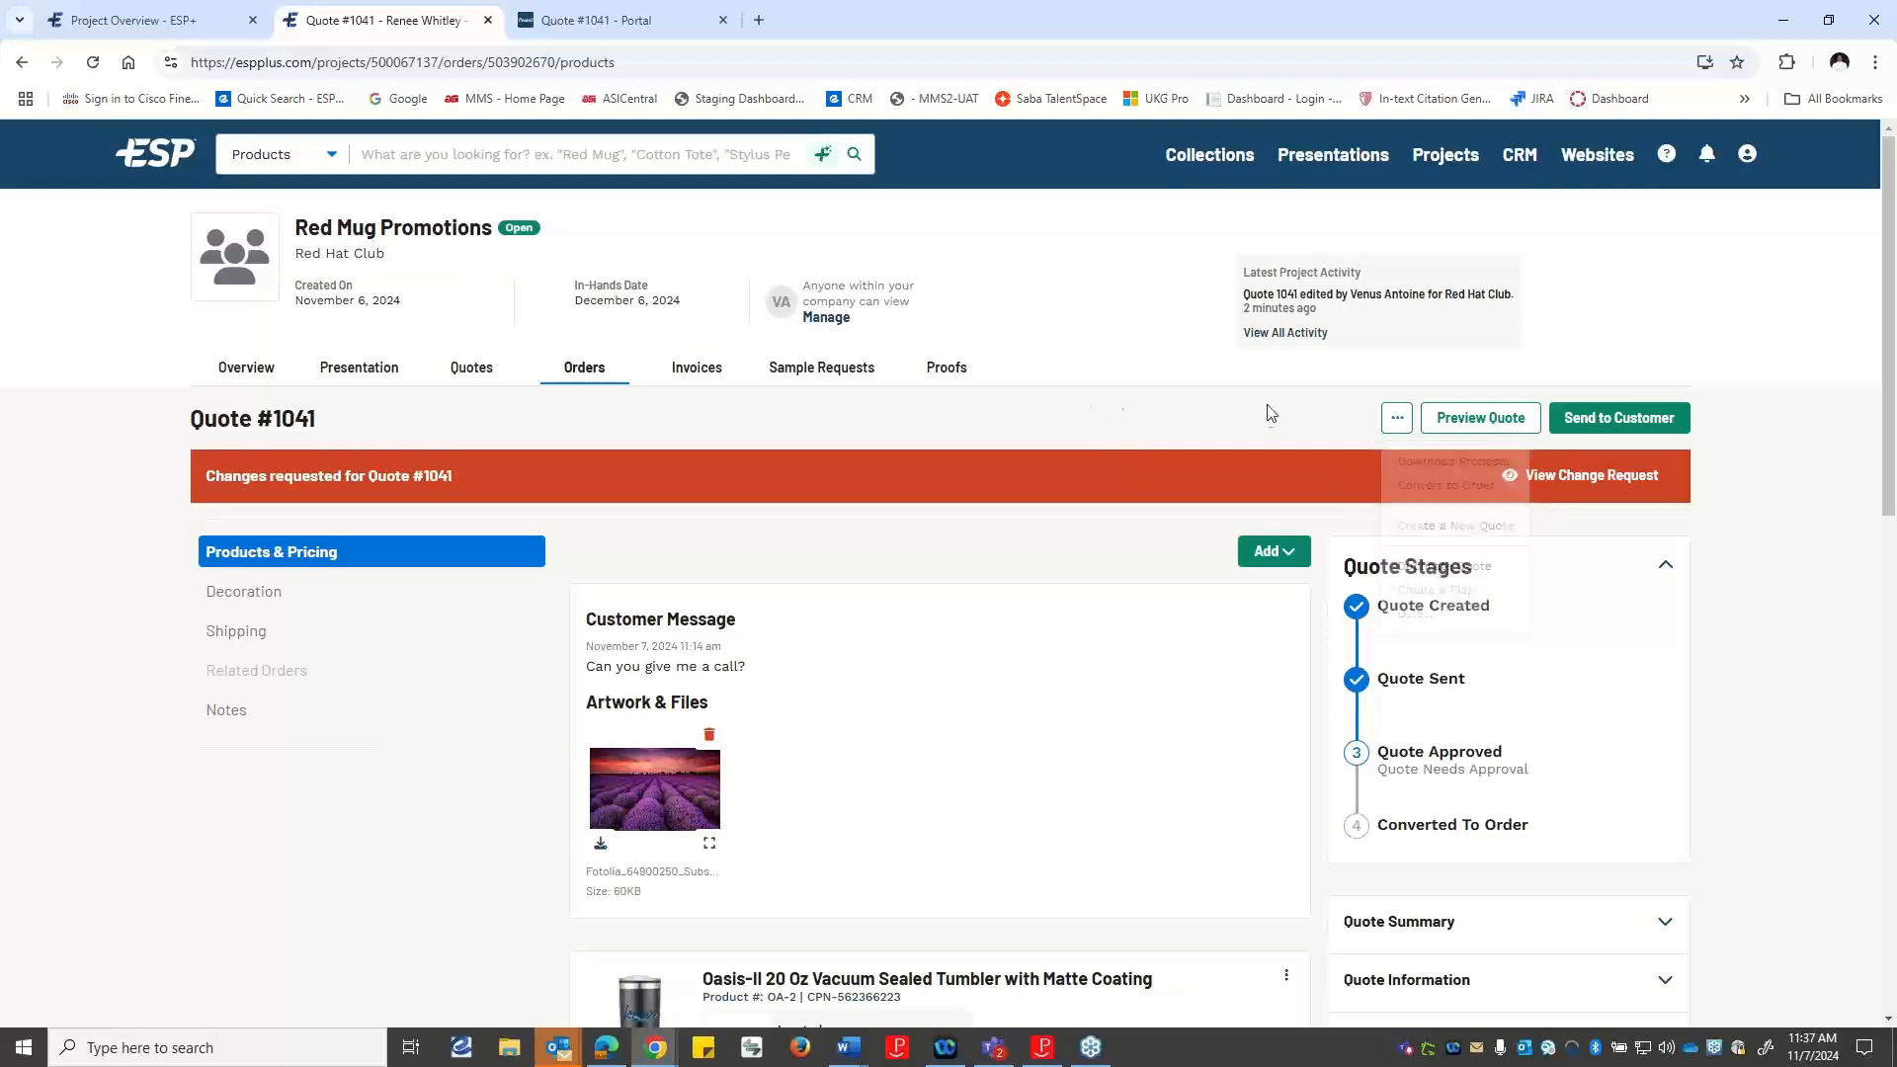
pyautogui.click(1481, 419)
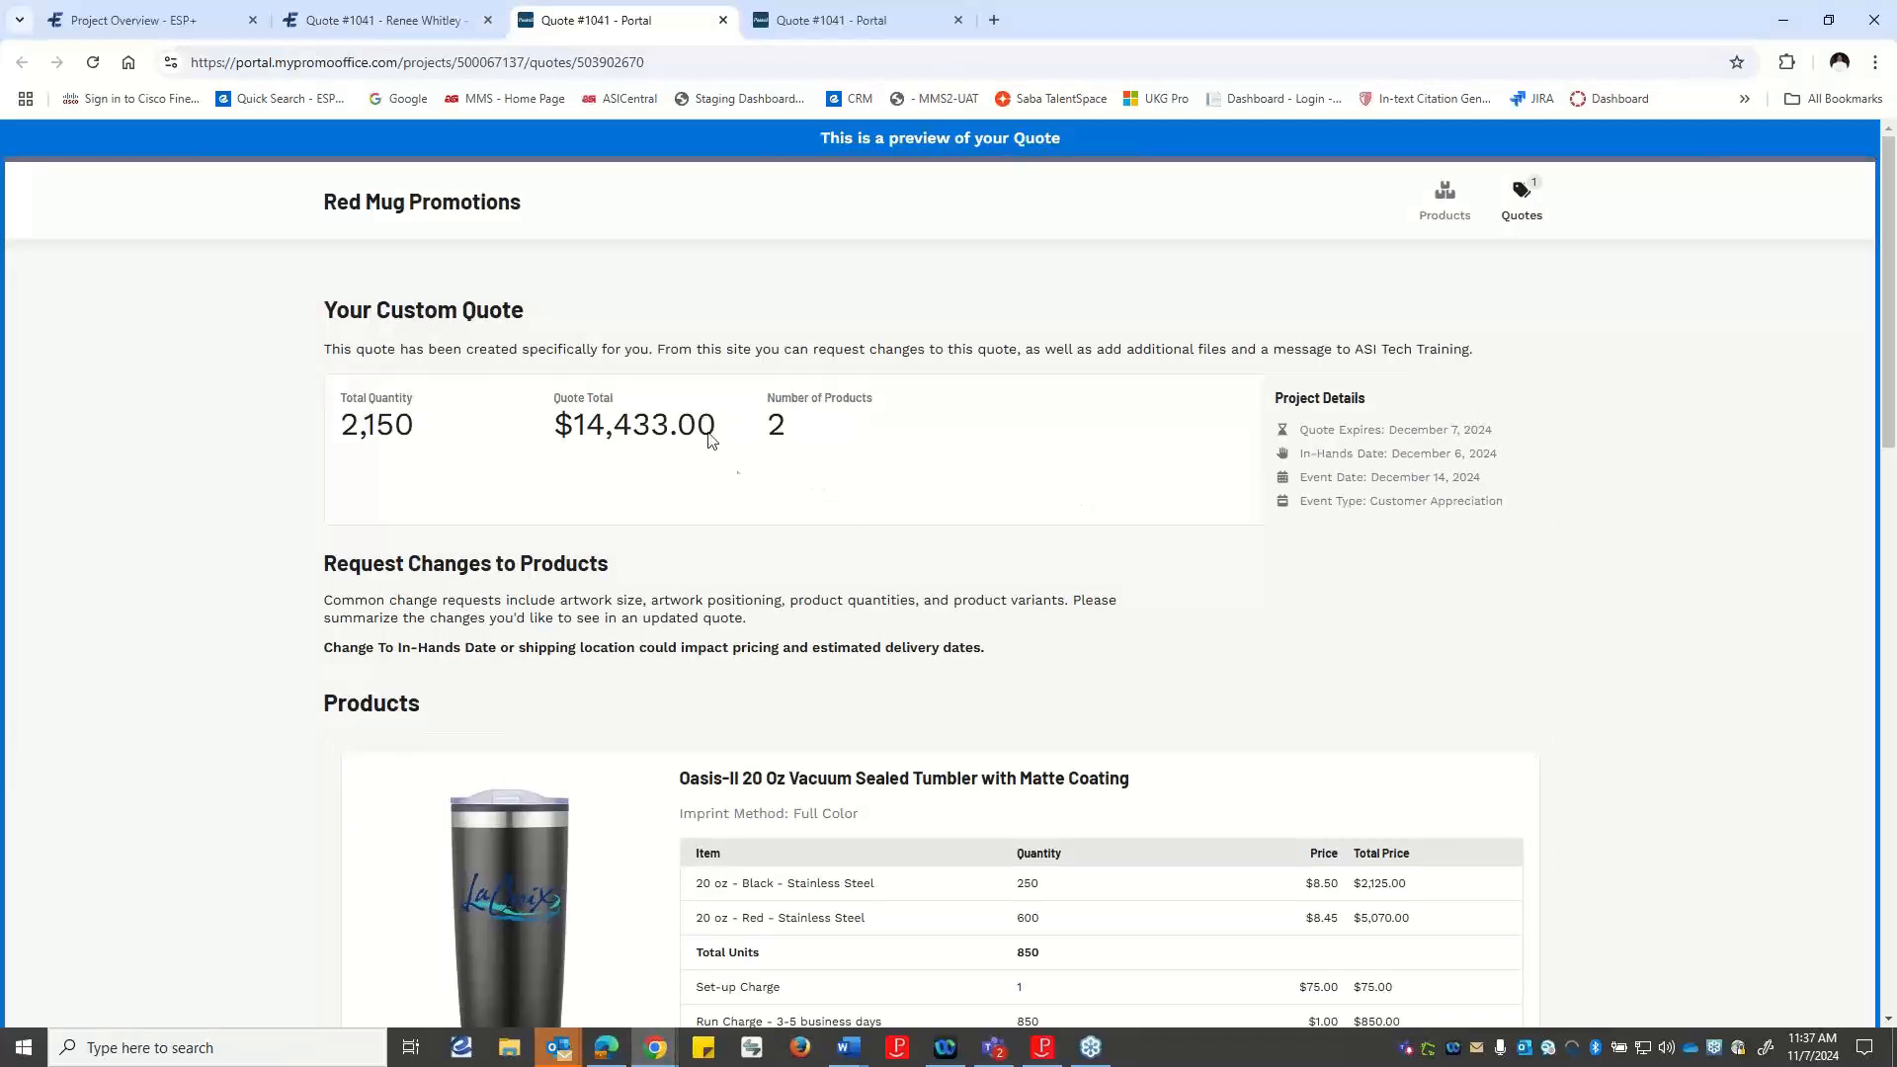
pyautogui.scroll(-2, 1171, 696)
pyautogui.scroll(-3, 1163, 684)
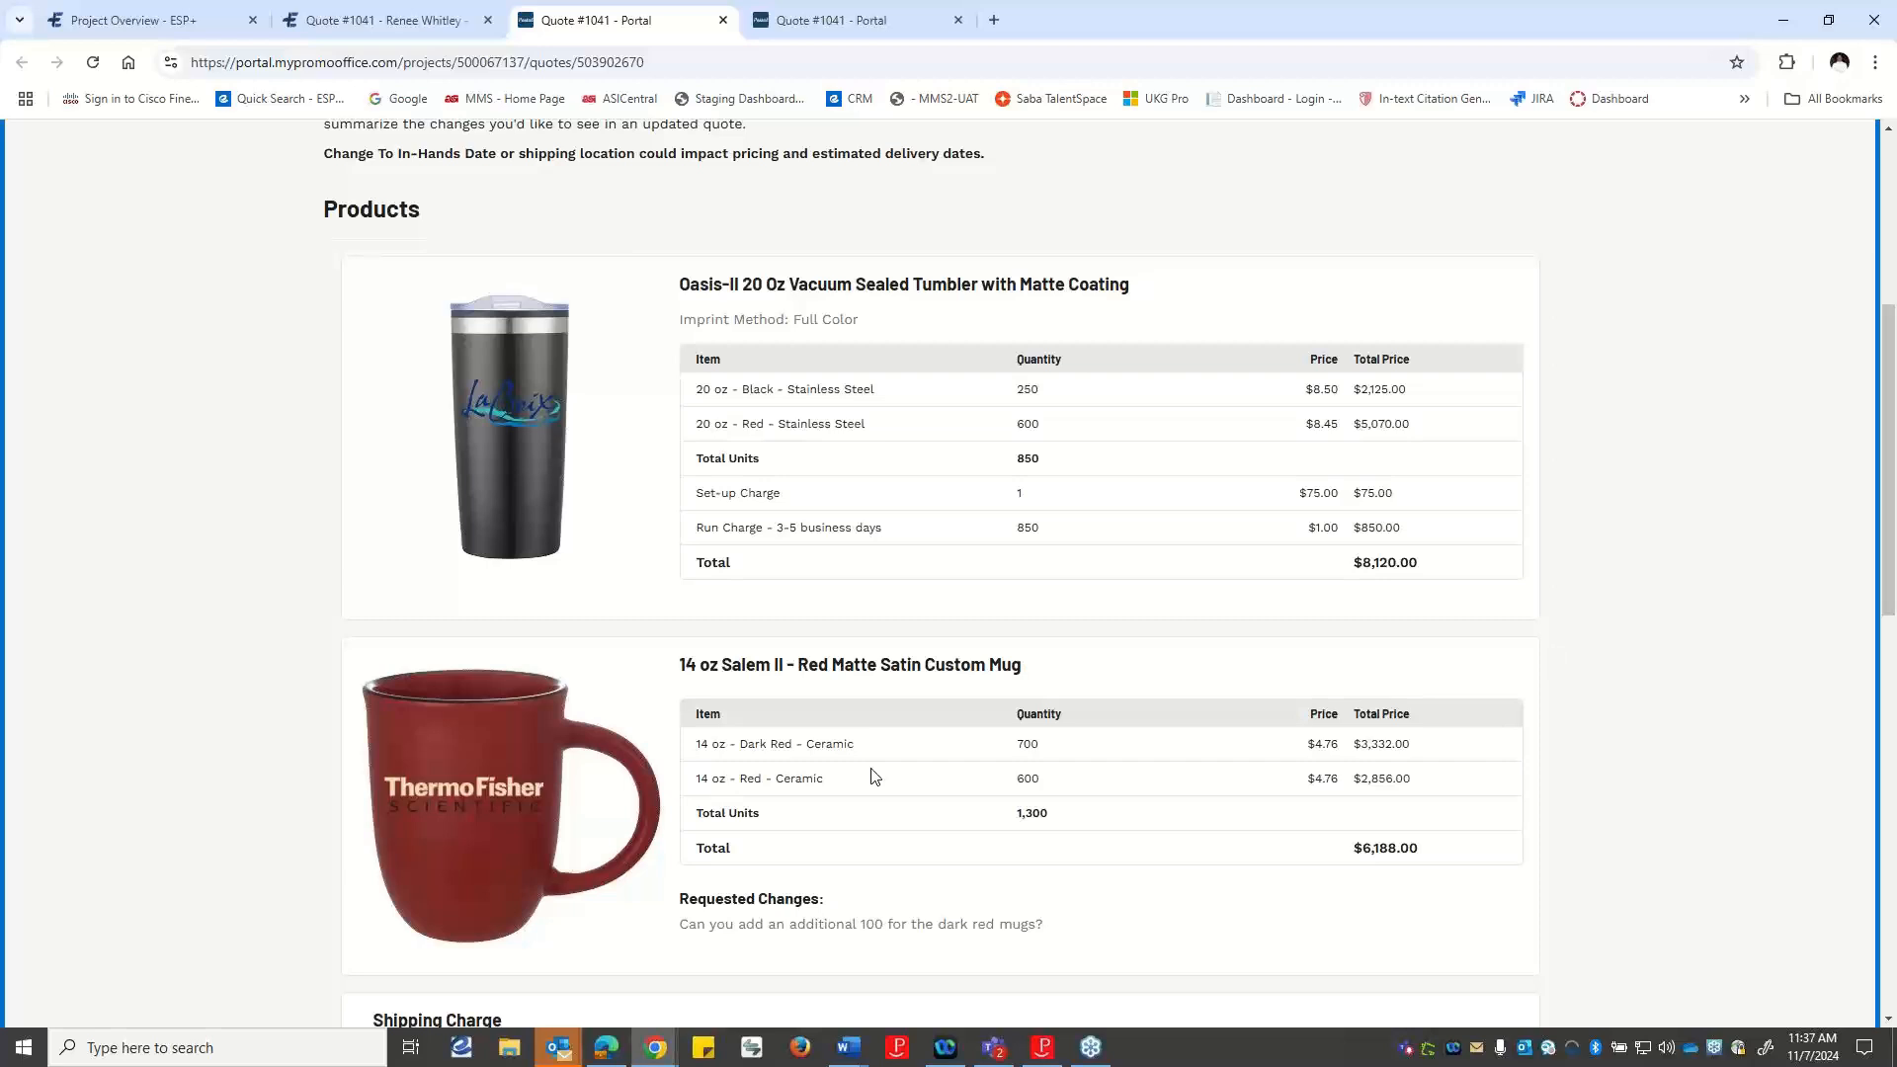
pyautogui.scroll(5, 872, 777)
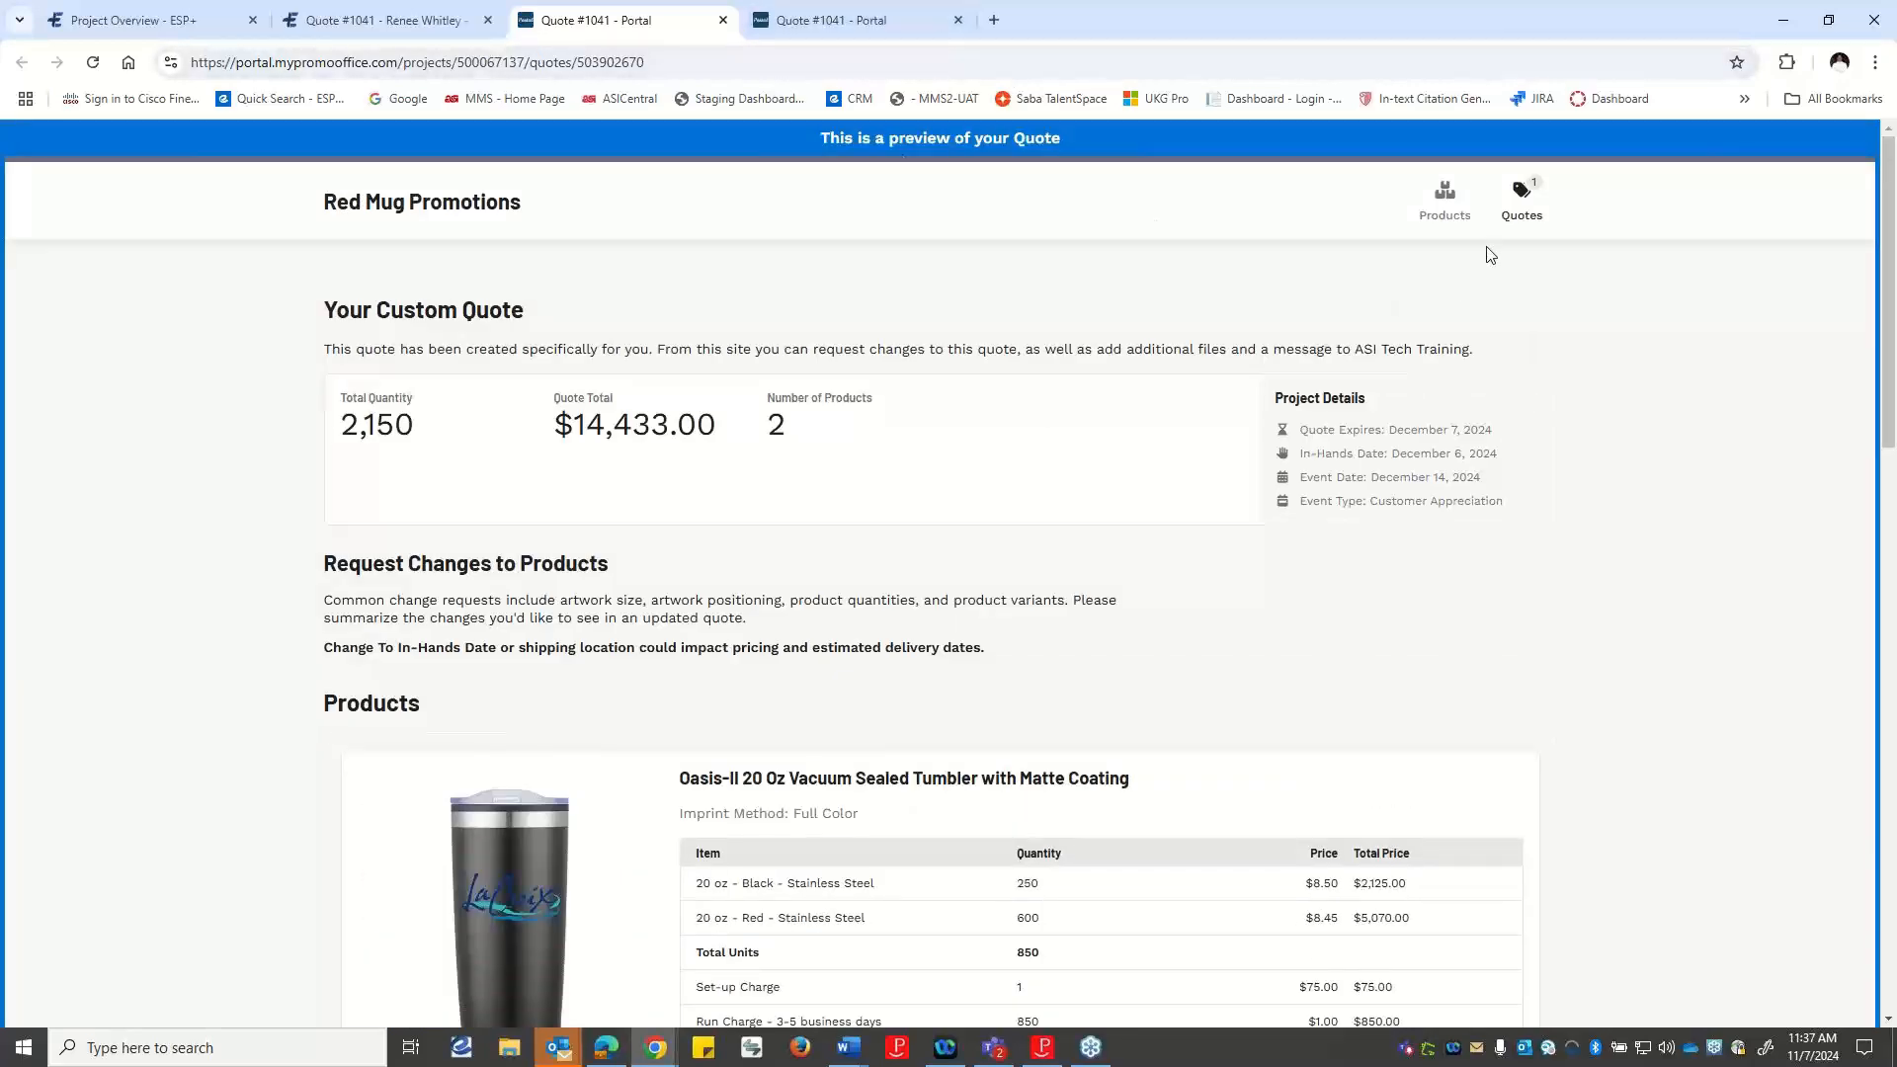
pyautogui.click(722, 21)
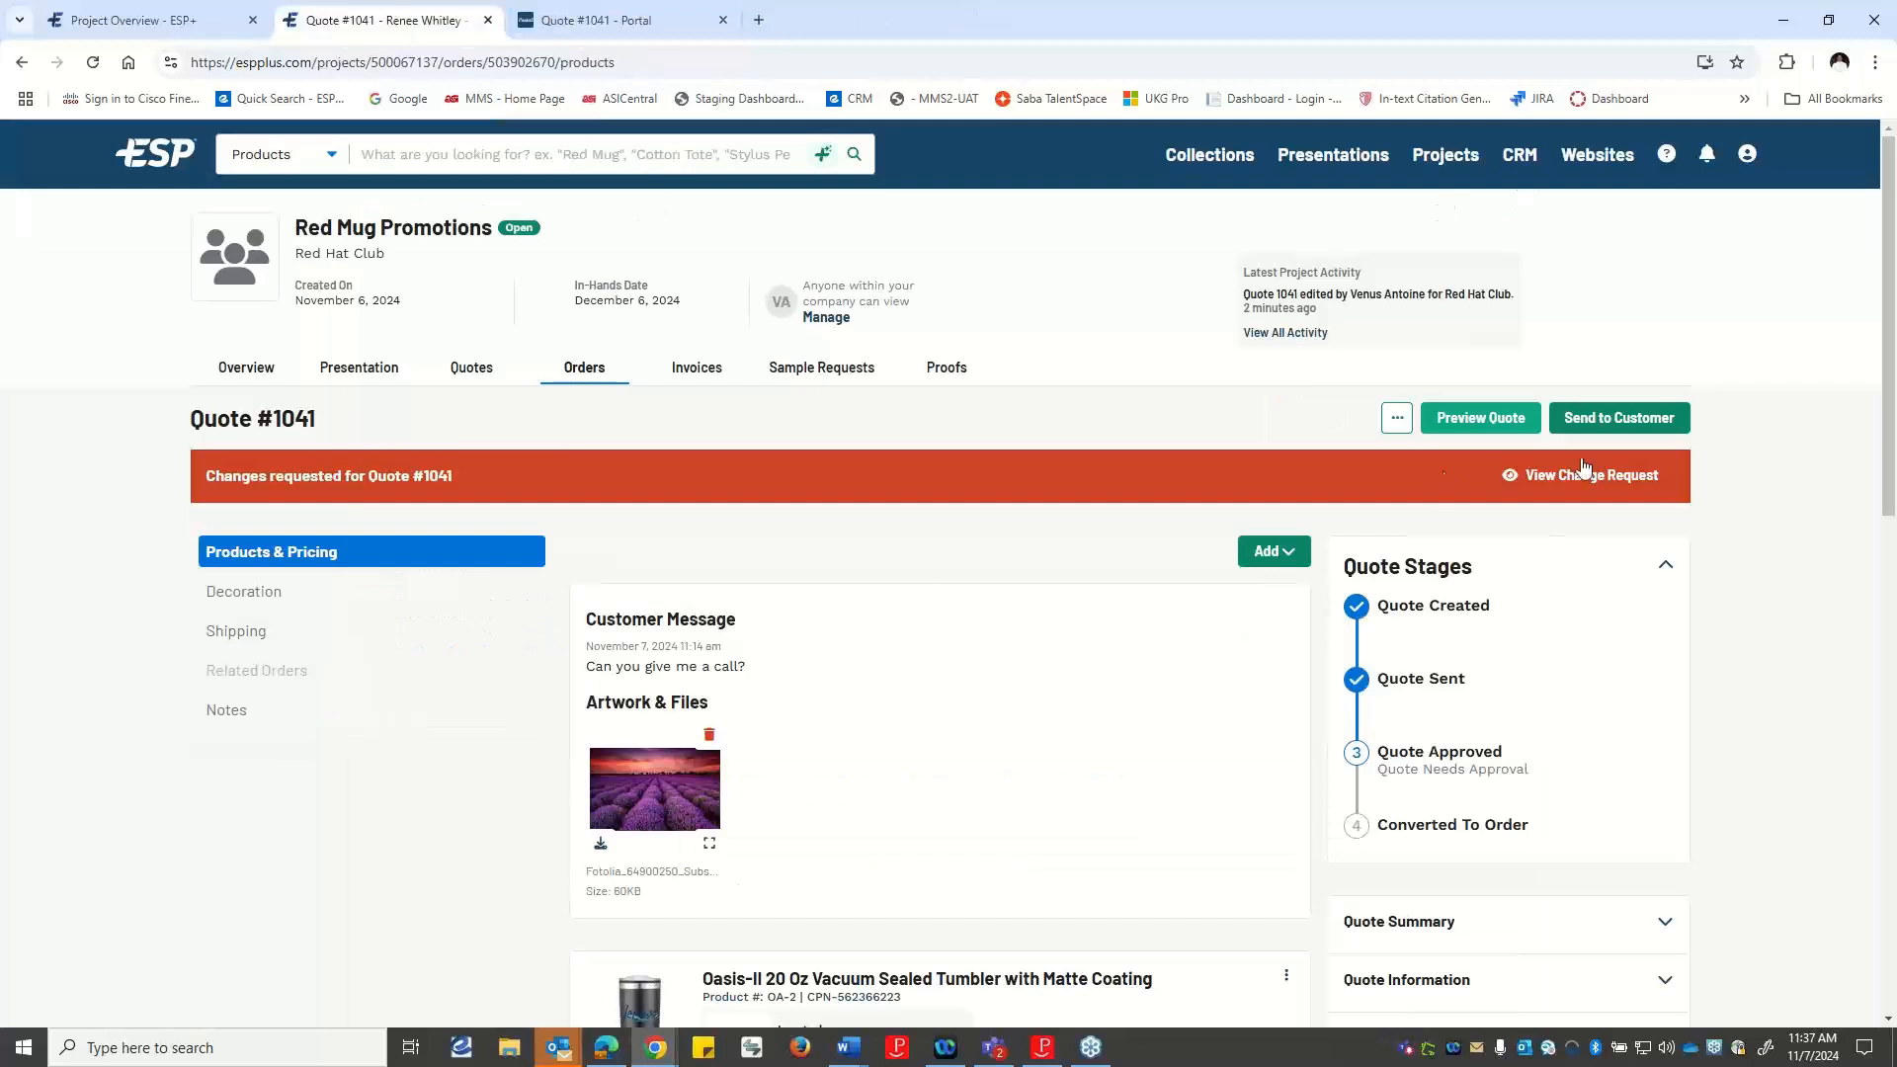
# Send the updated quote to the customer by sharing it via link and copying the link.
pyautogui.click(1630, 415)
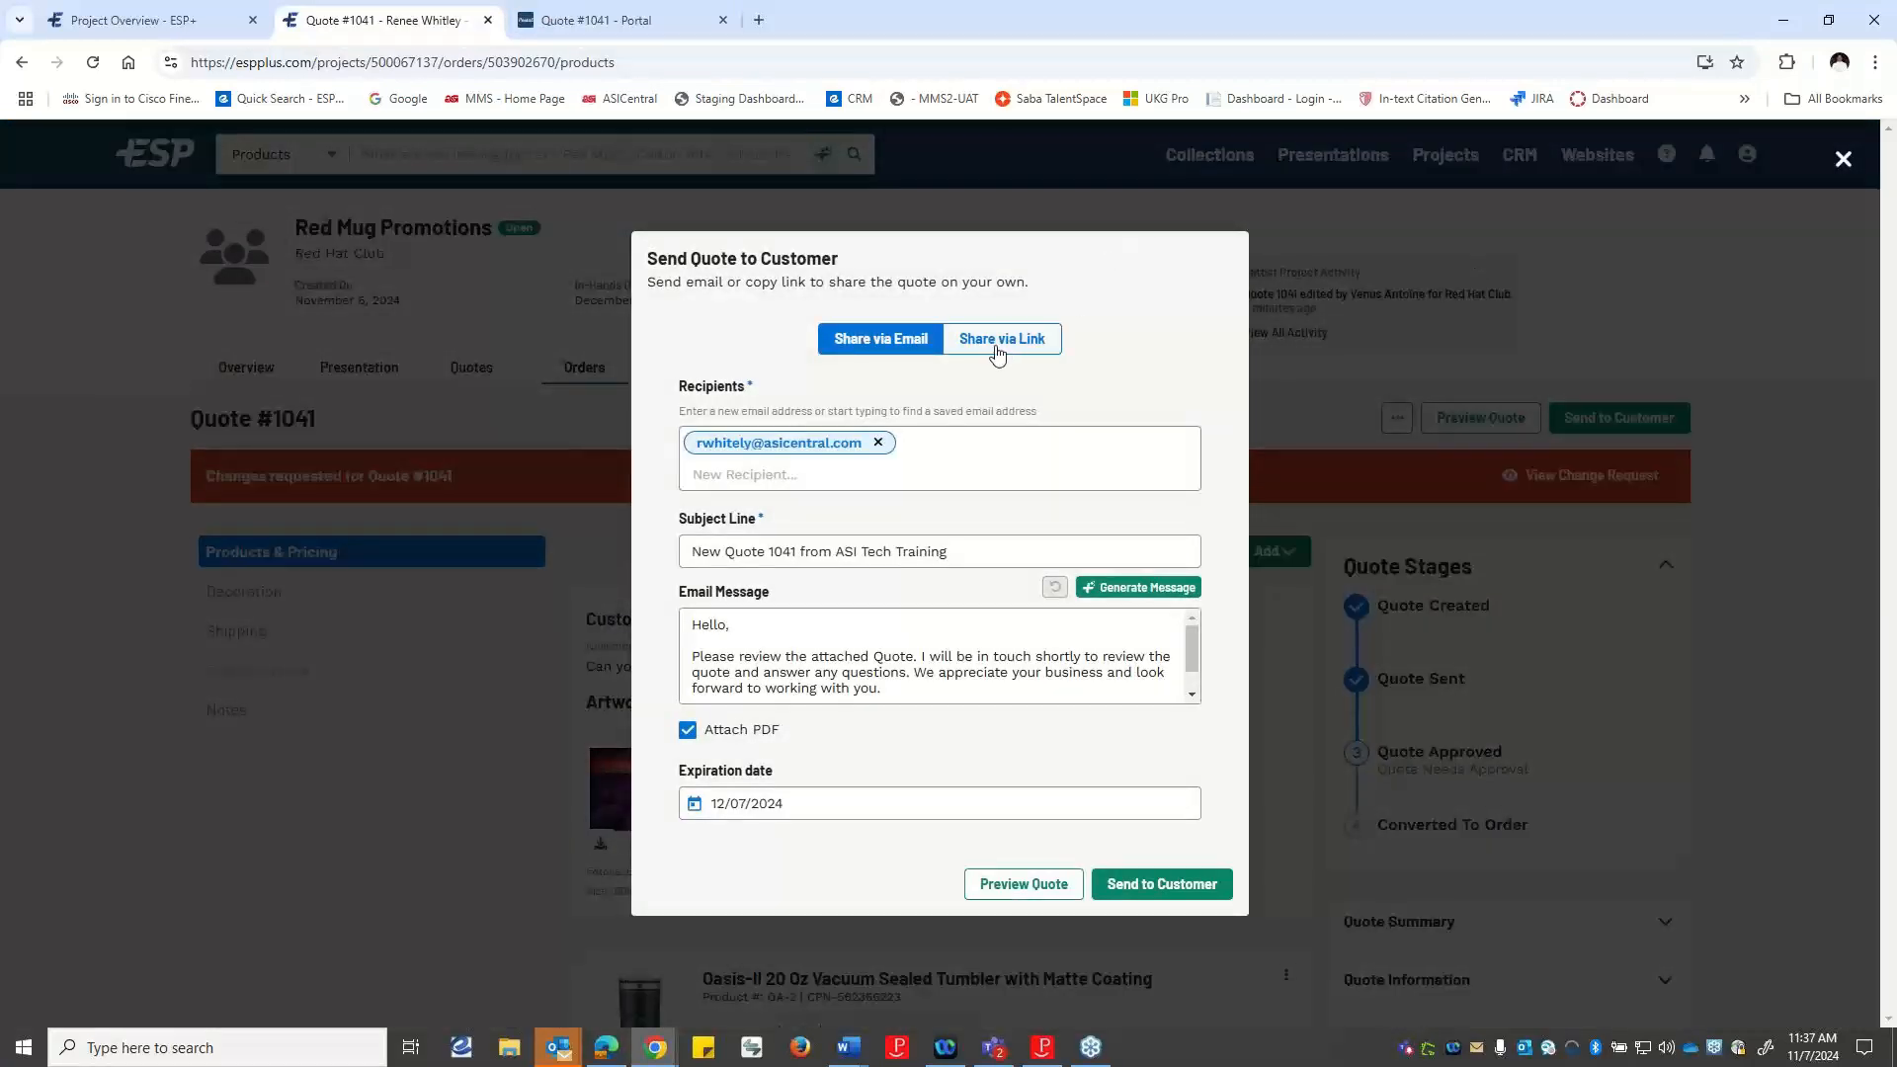
pyautogui.click(998, 341)
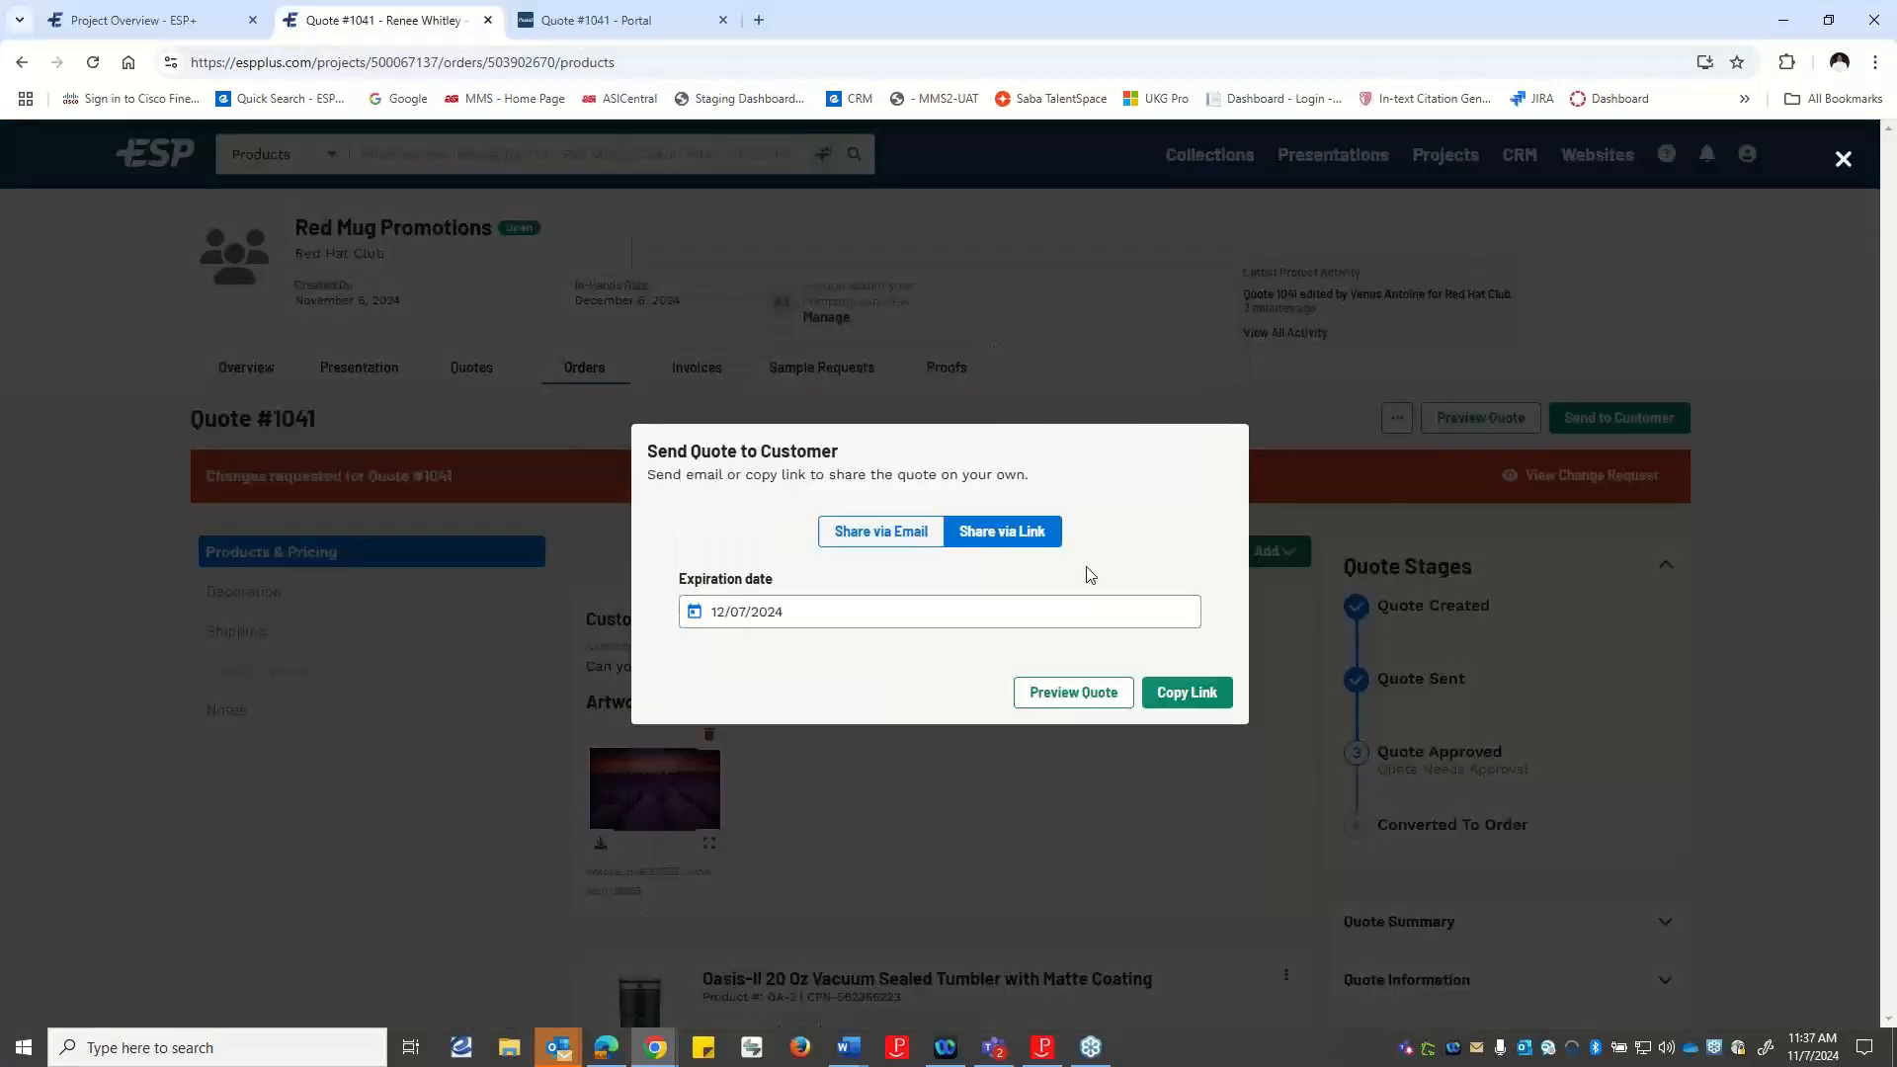
pyautogui.click(1189, 693)
# Switch to the customer portal and reload the quote to check its updated totals and mug quantities.
pyautogui.click(623, 20)
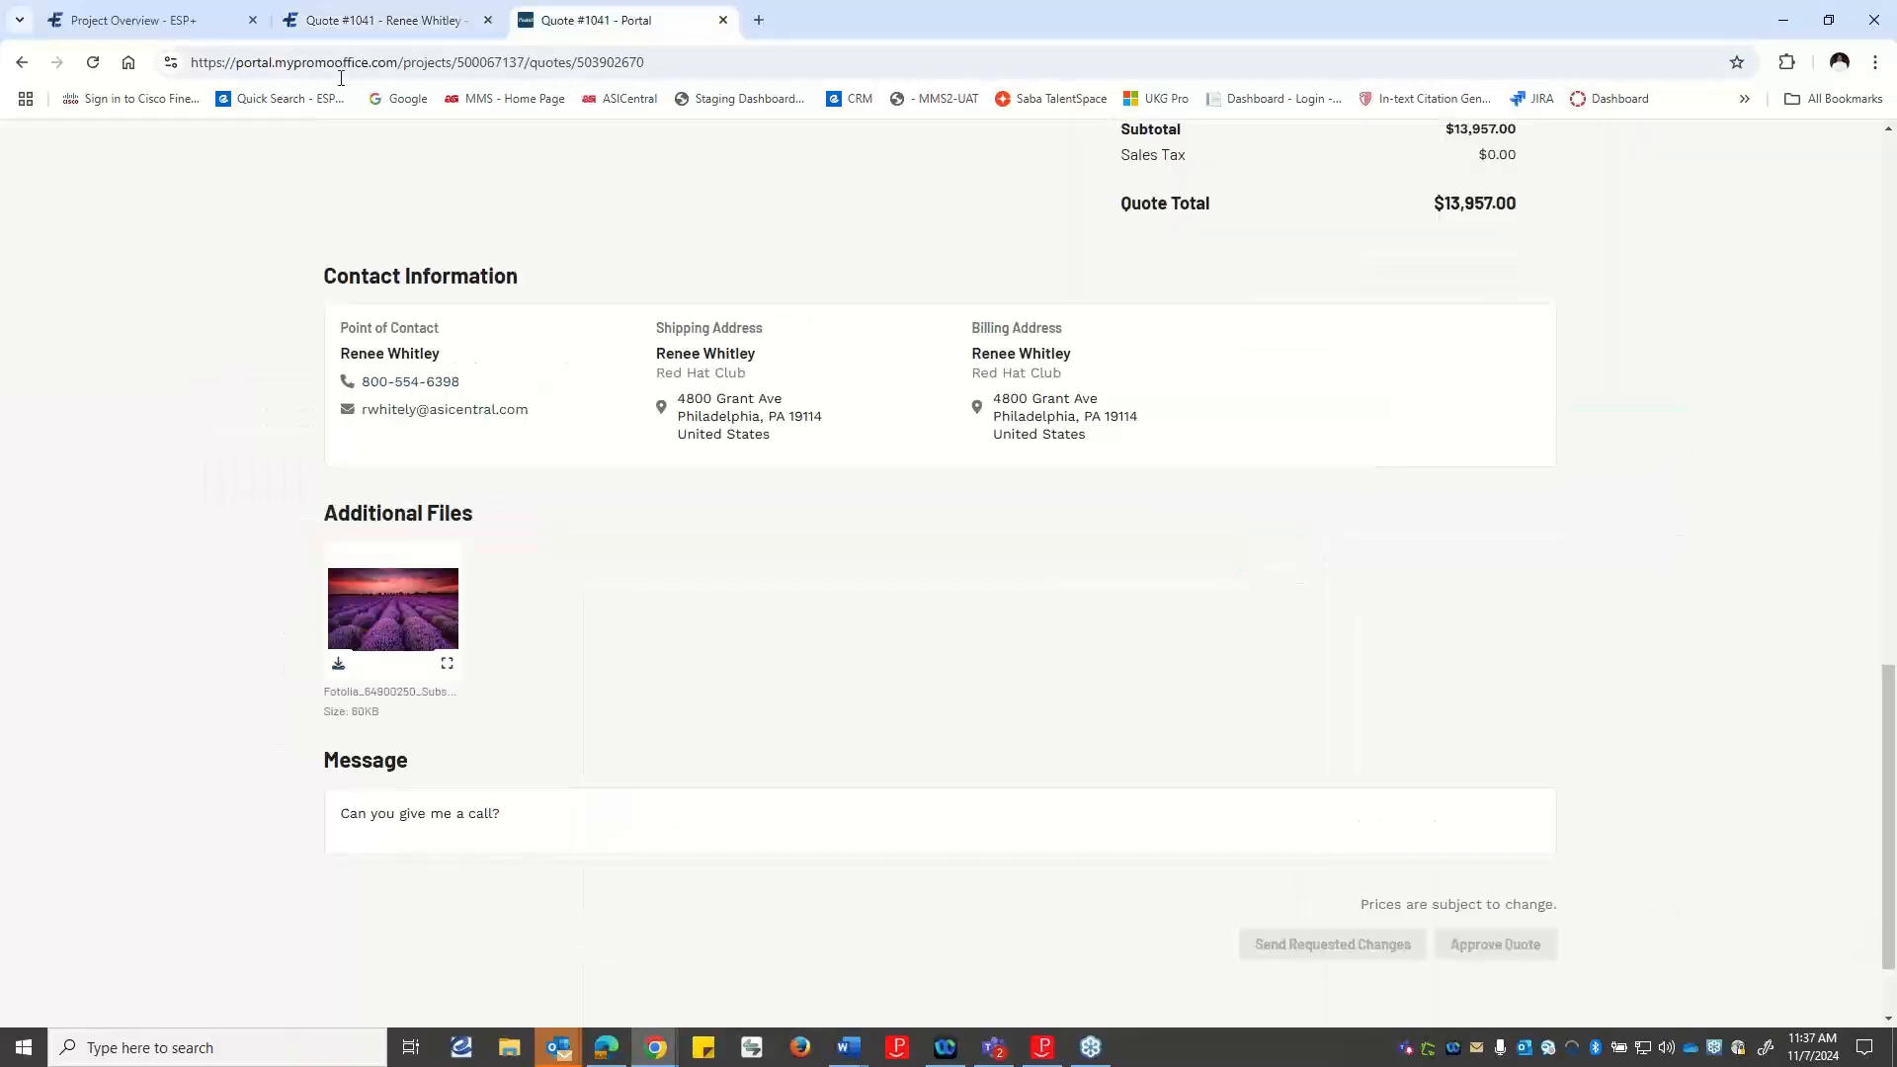
pyautogui.click(93, 63)
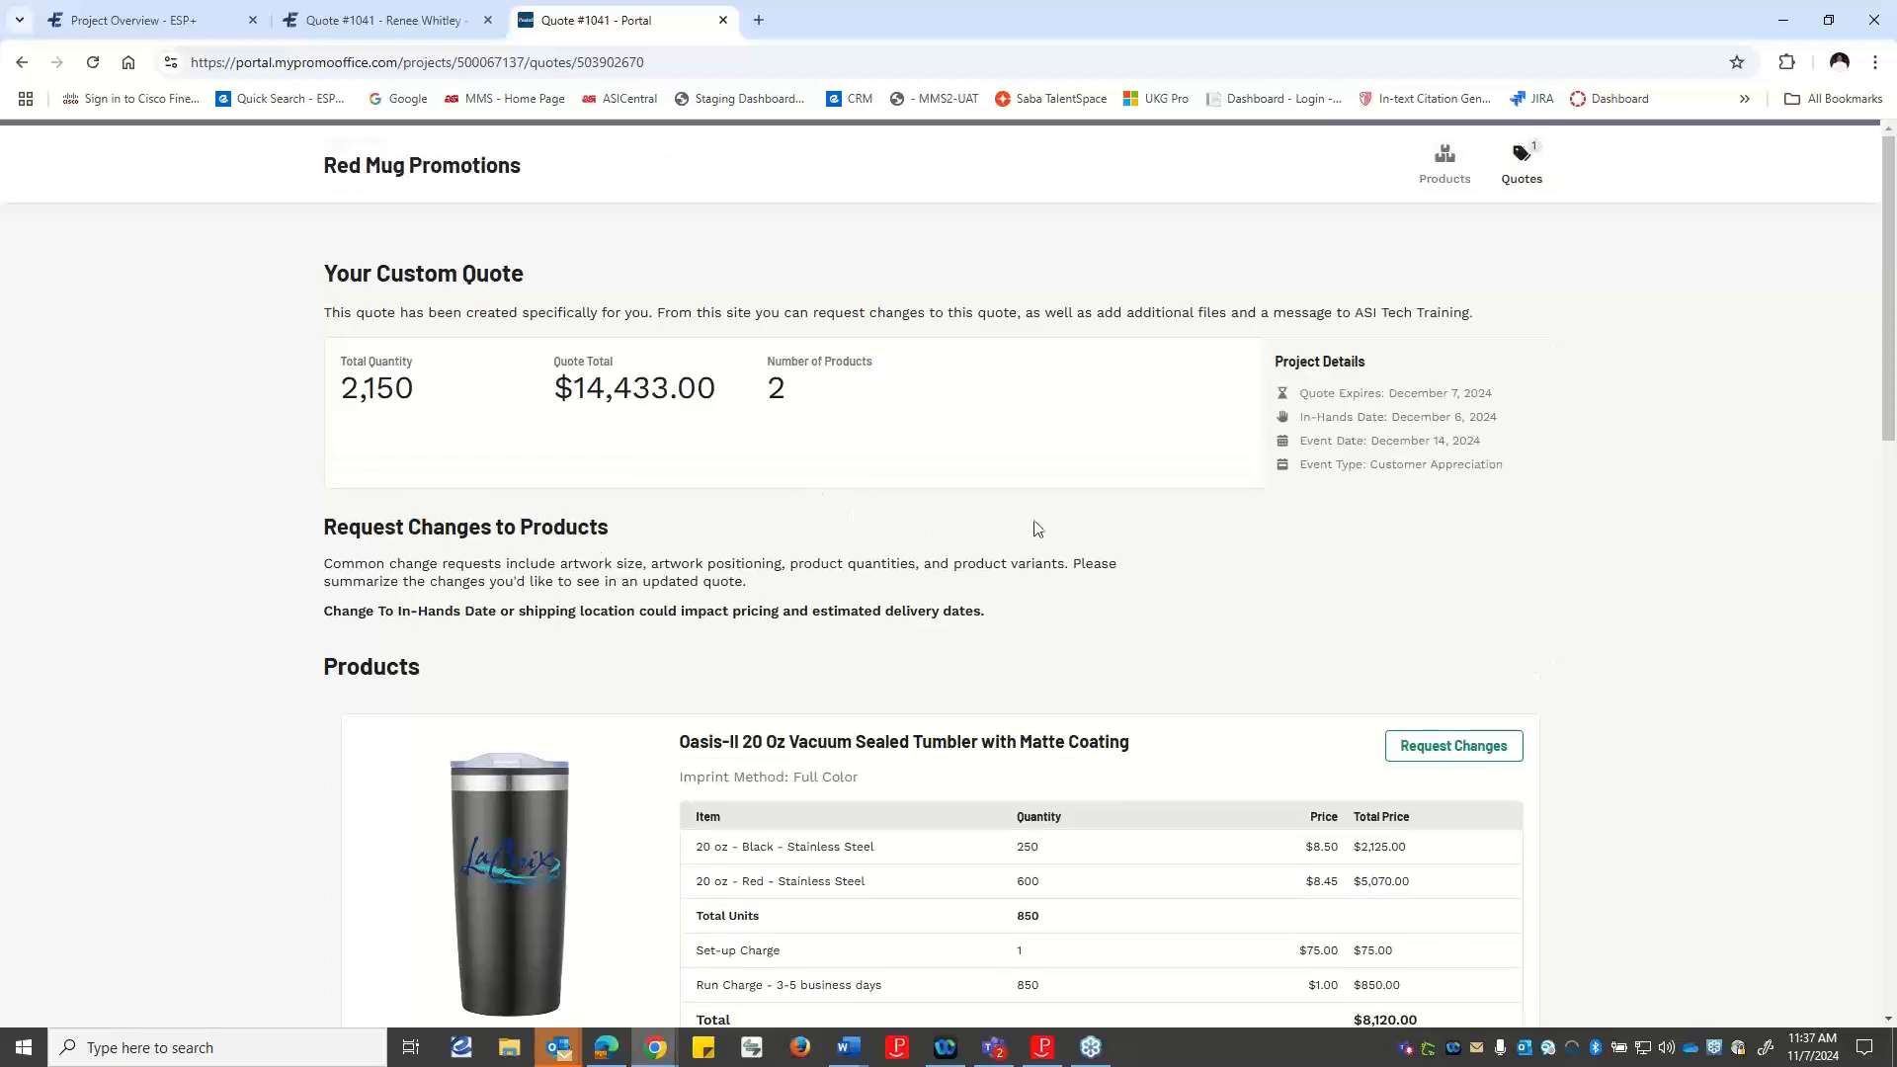
pyautogui.scroll(-5, 1103, 538)
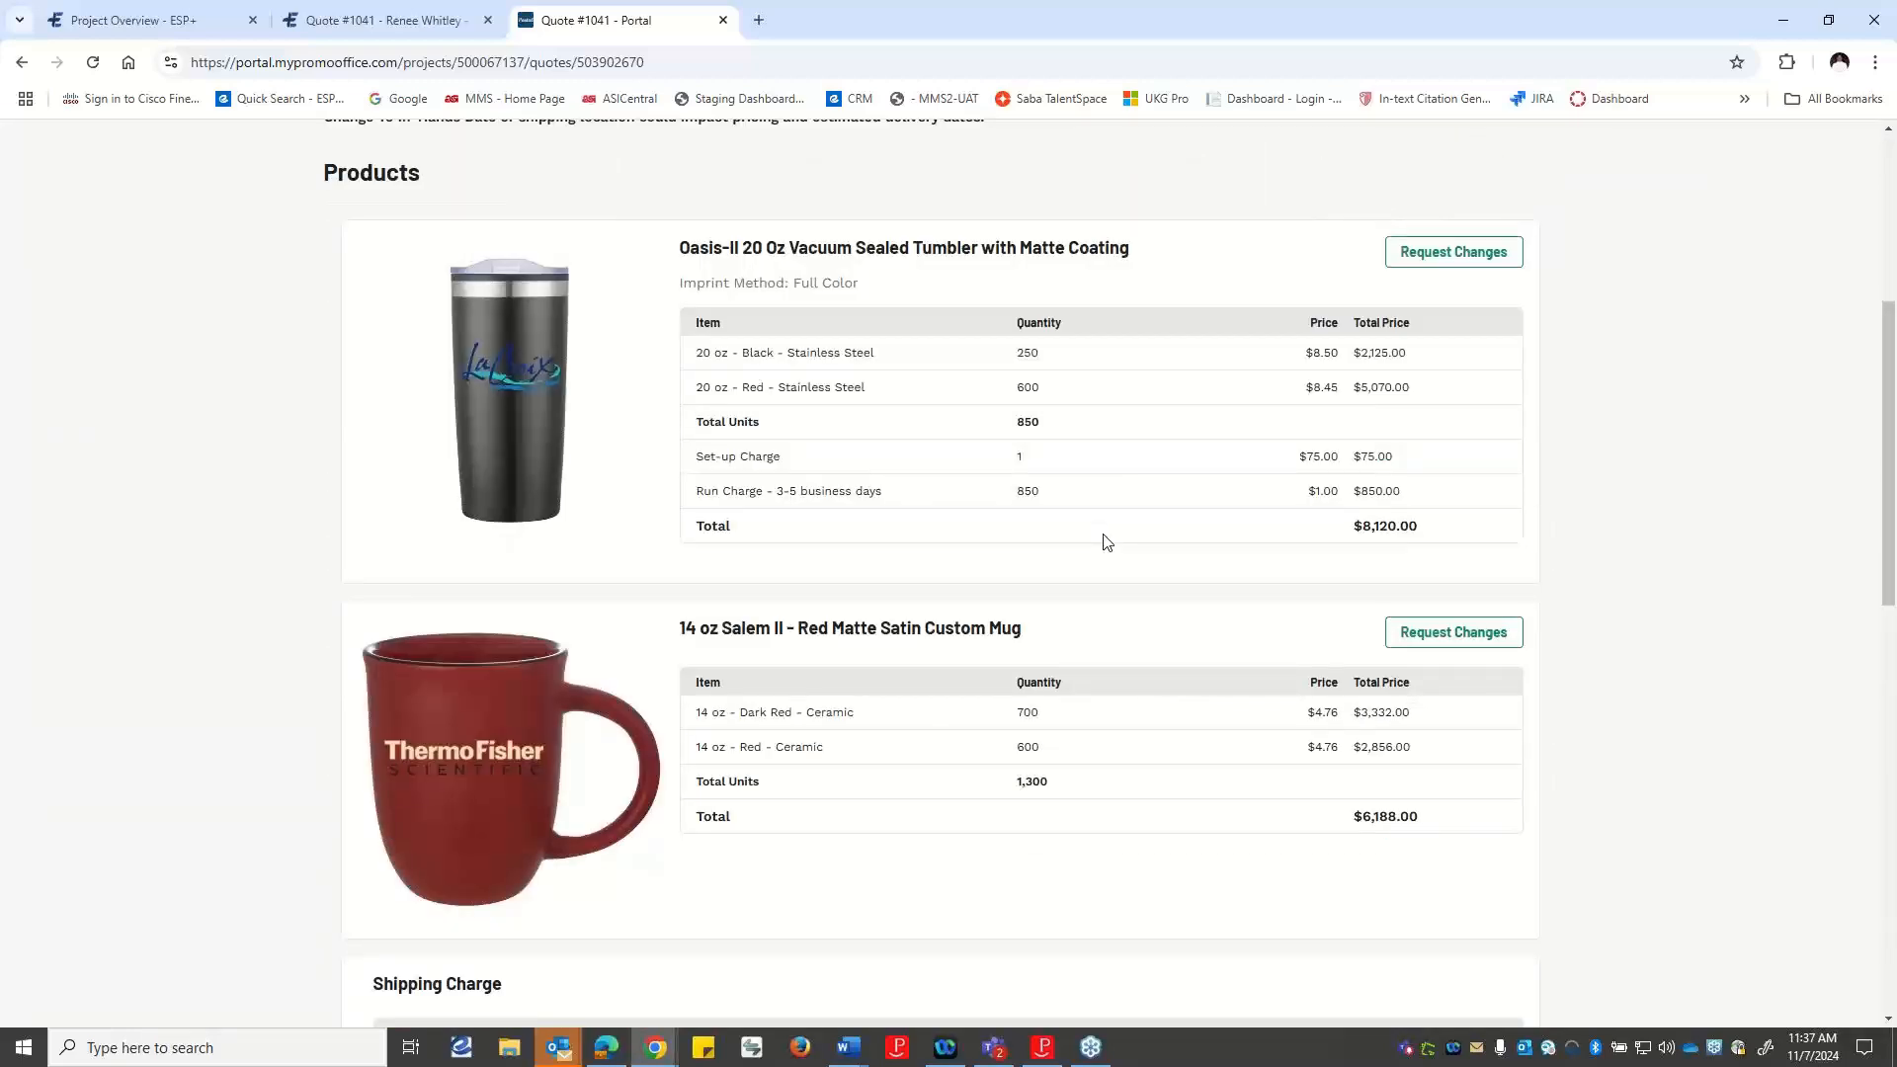
pyautogui.scroll(5, 1104, 541)
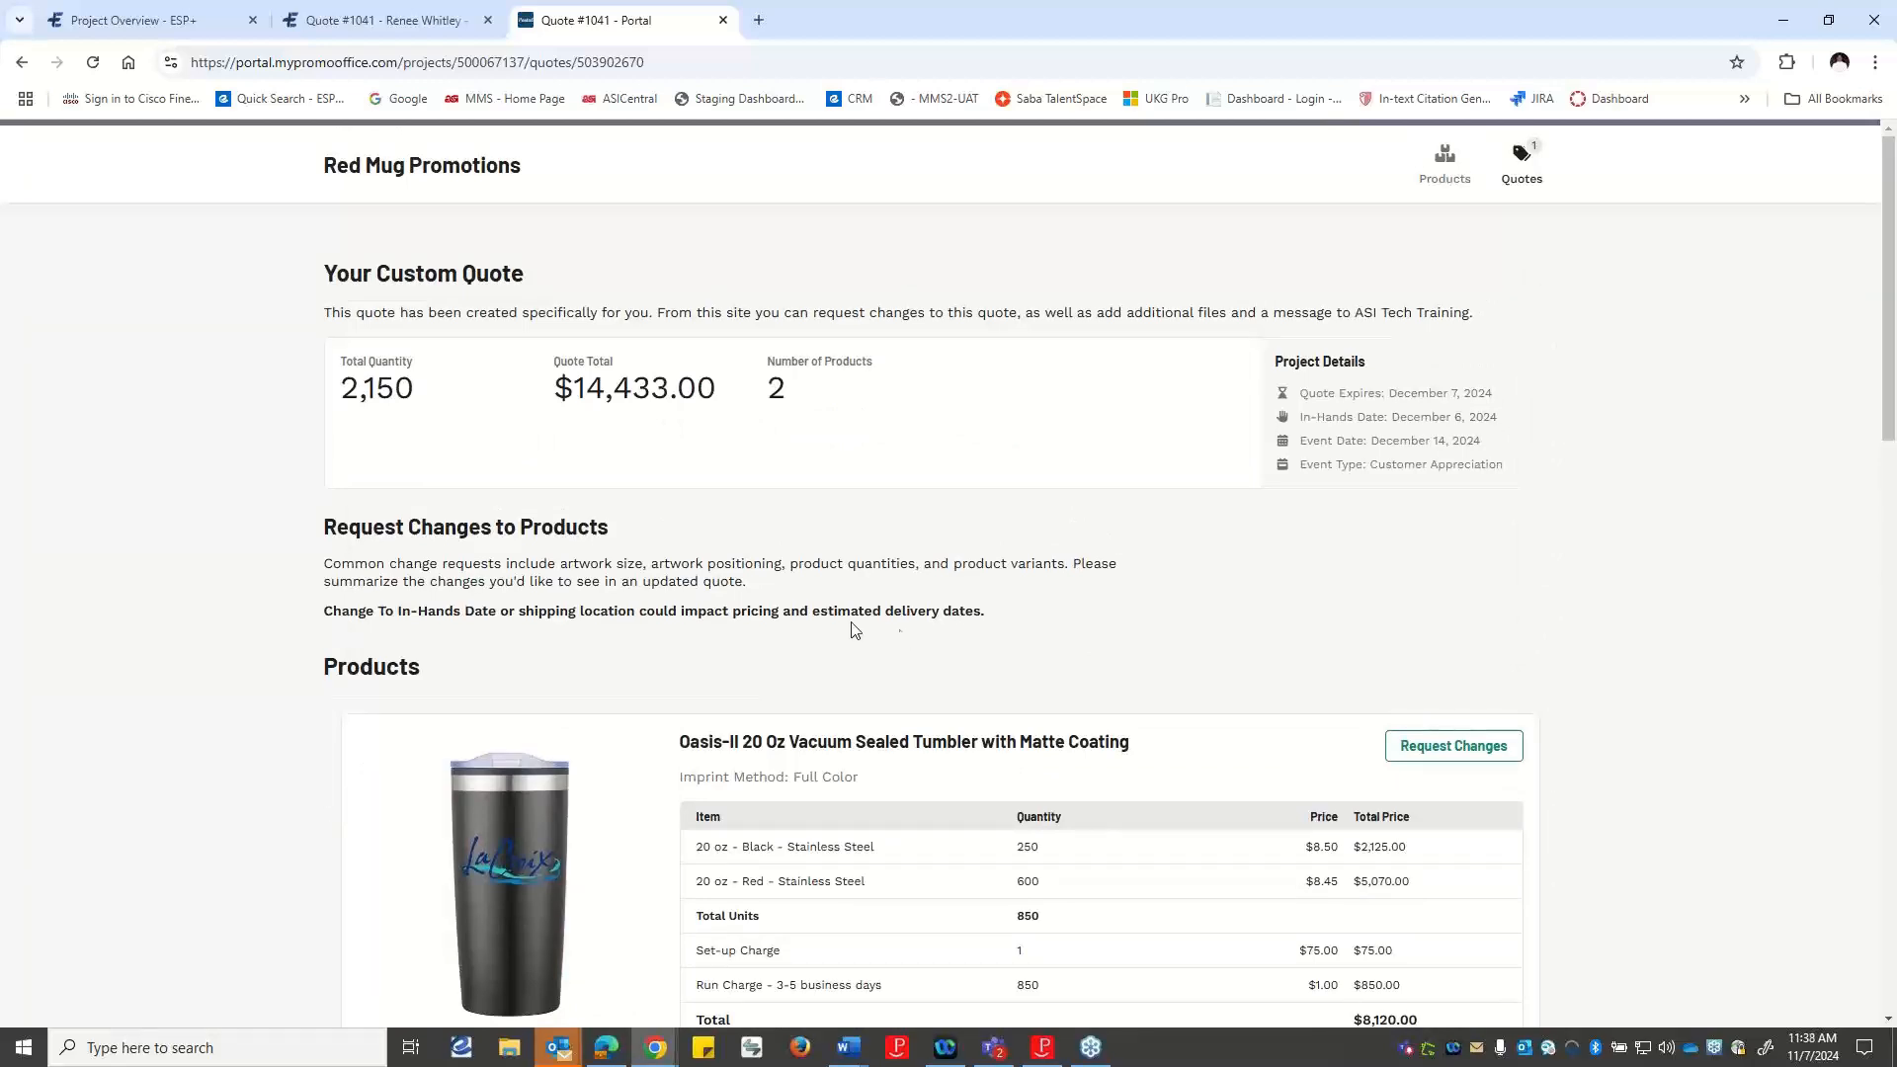
# Review the quote's products and charges in the portal, and approve the quote as the customer.
pyautogui.scroll(-6, 1064, 566)
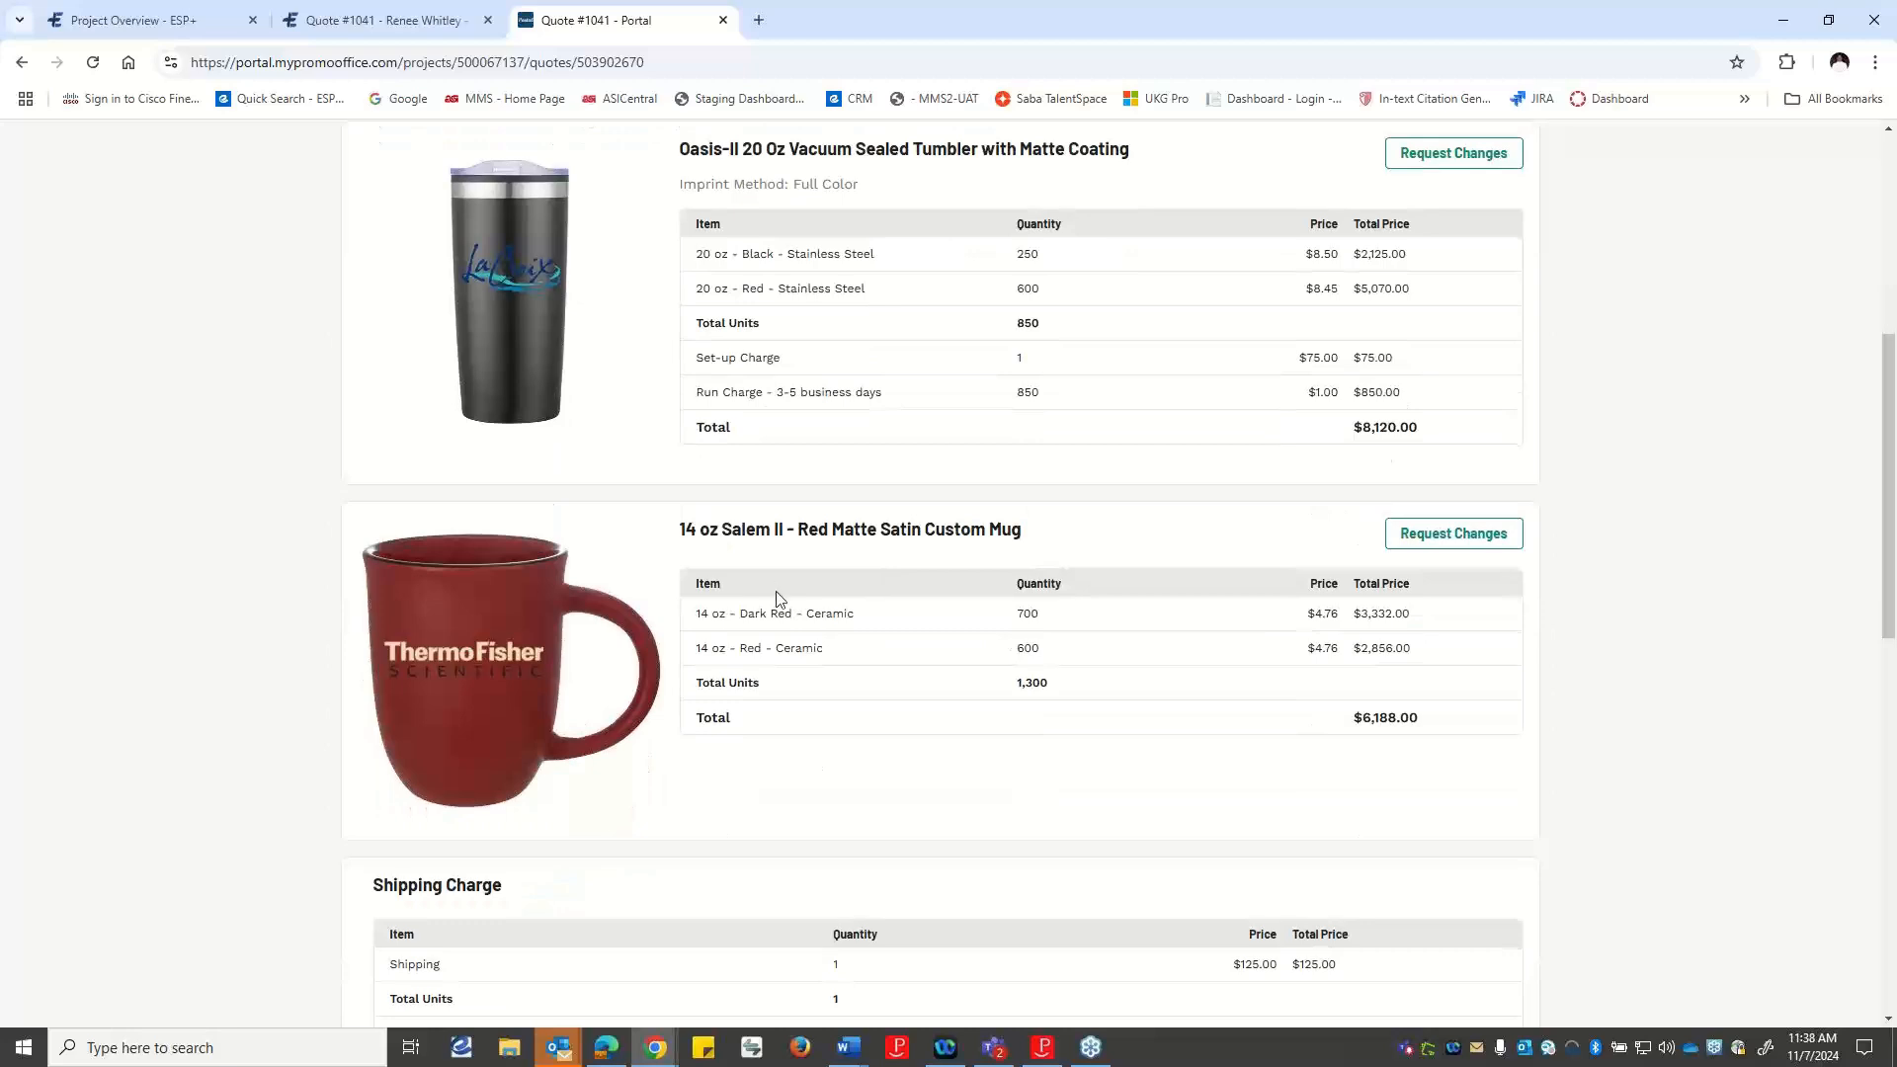
pyautogui.scroll(-3, 820, 613)
pyautogui.scroll(9, 1468, 712)
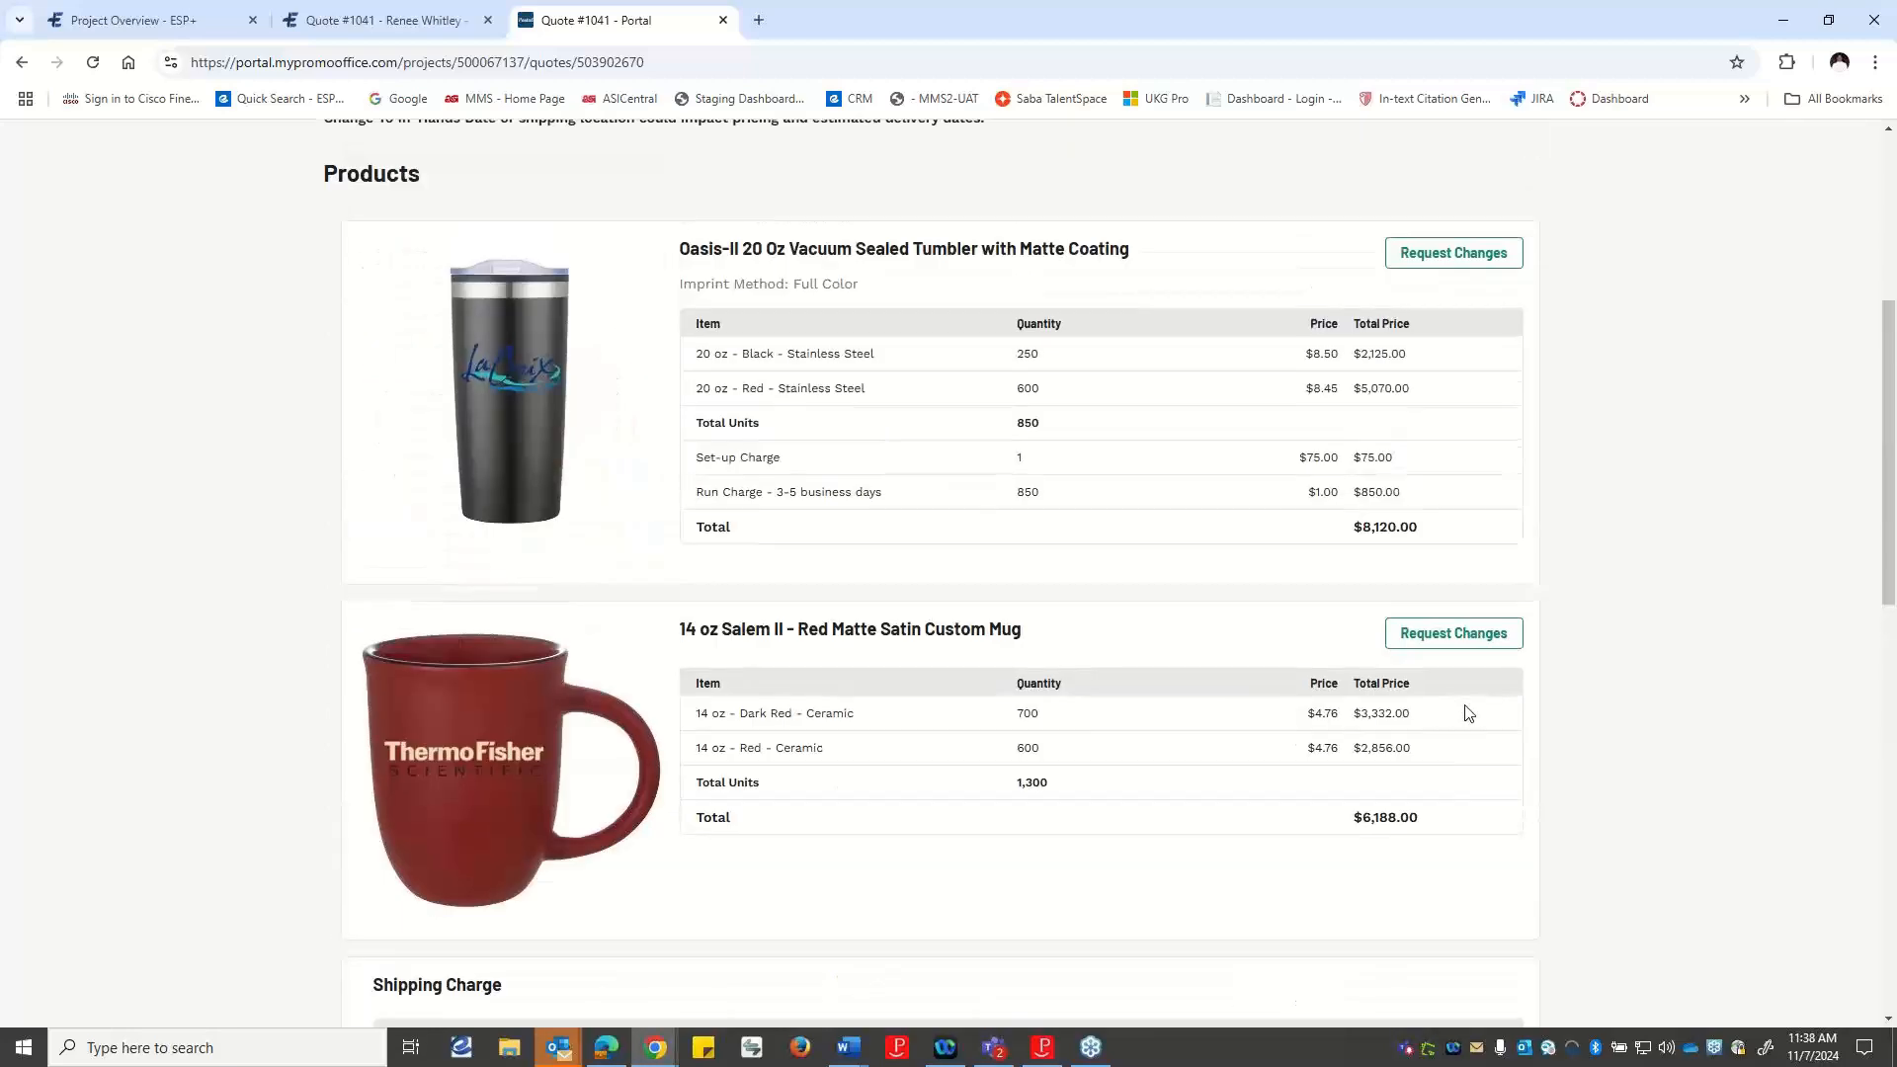
pyautogui.scroll(-13, 1467, 712)
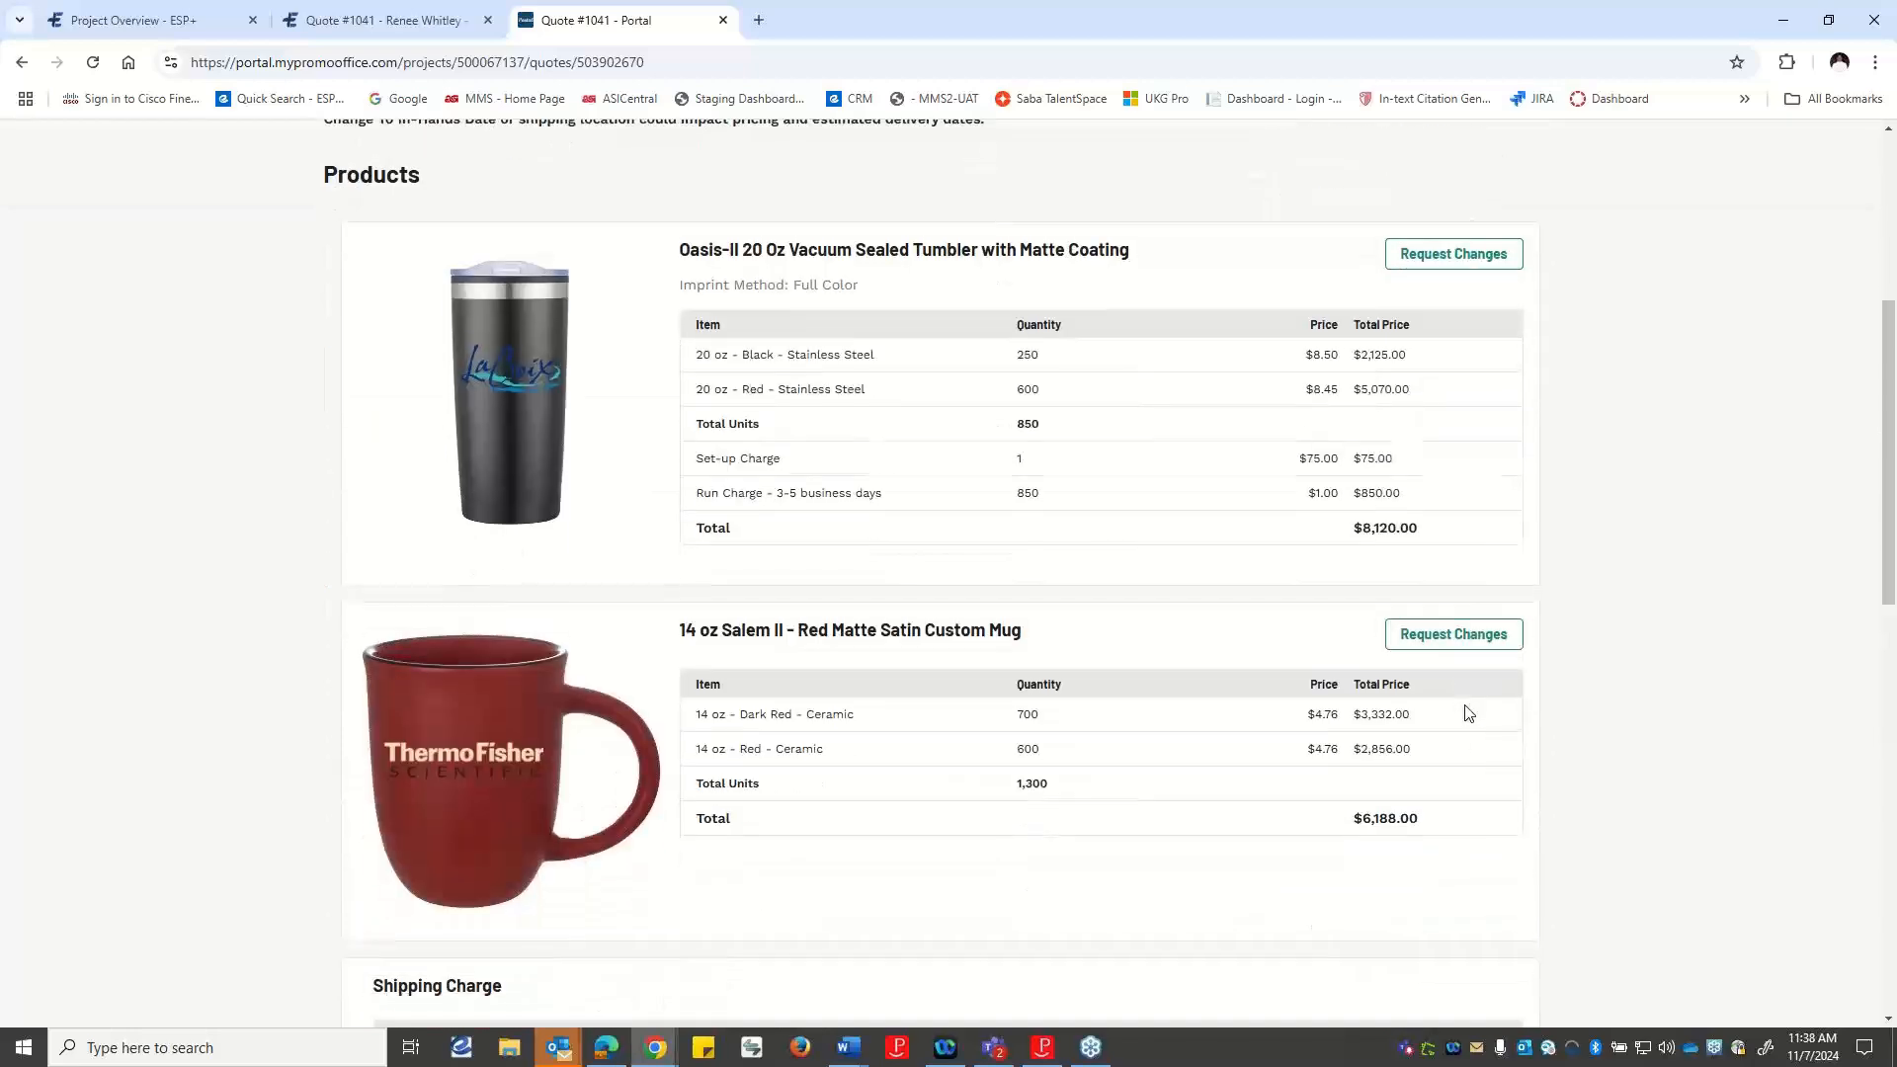
pyautogui.scroll(-4, 1475, 719)
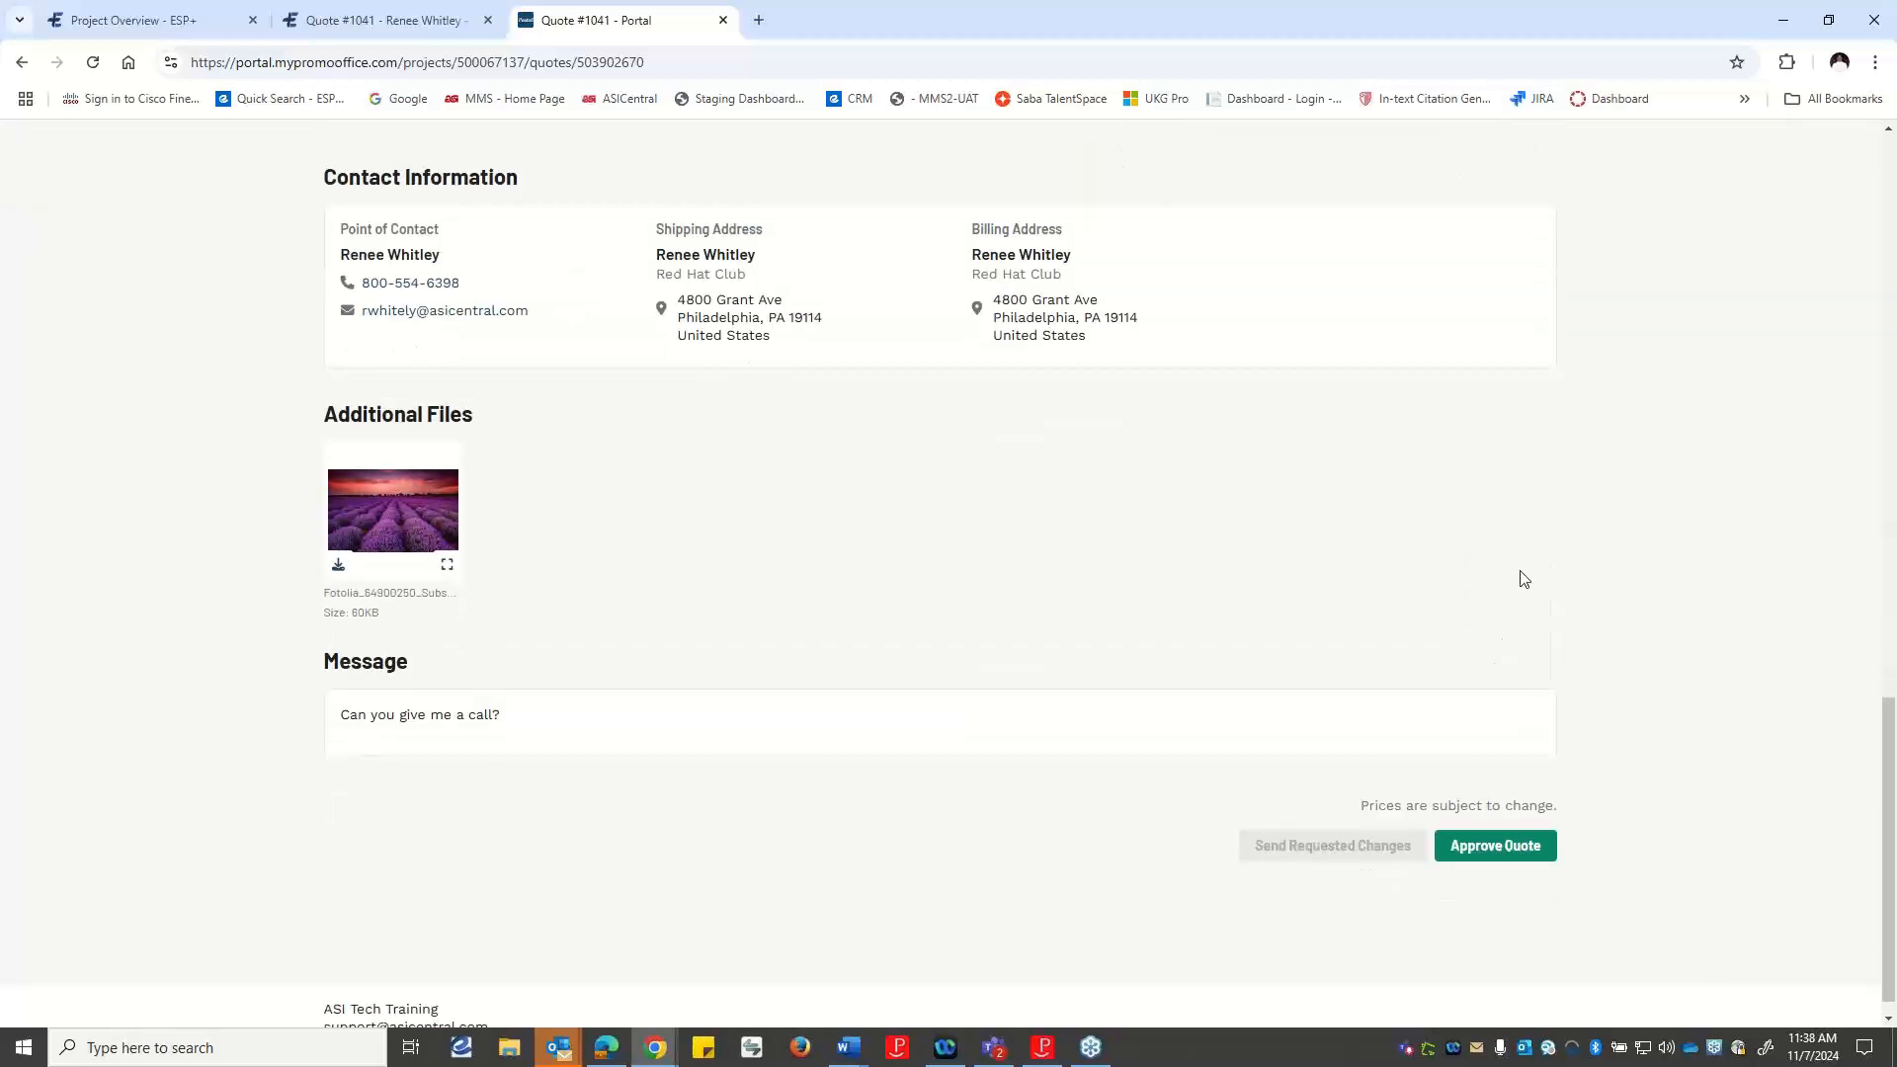
pyautogui.click(1504, 847)
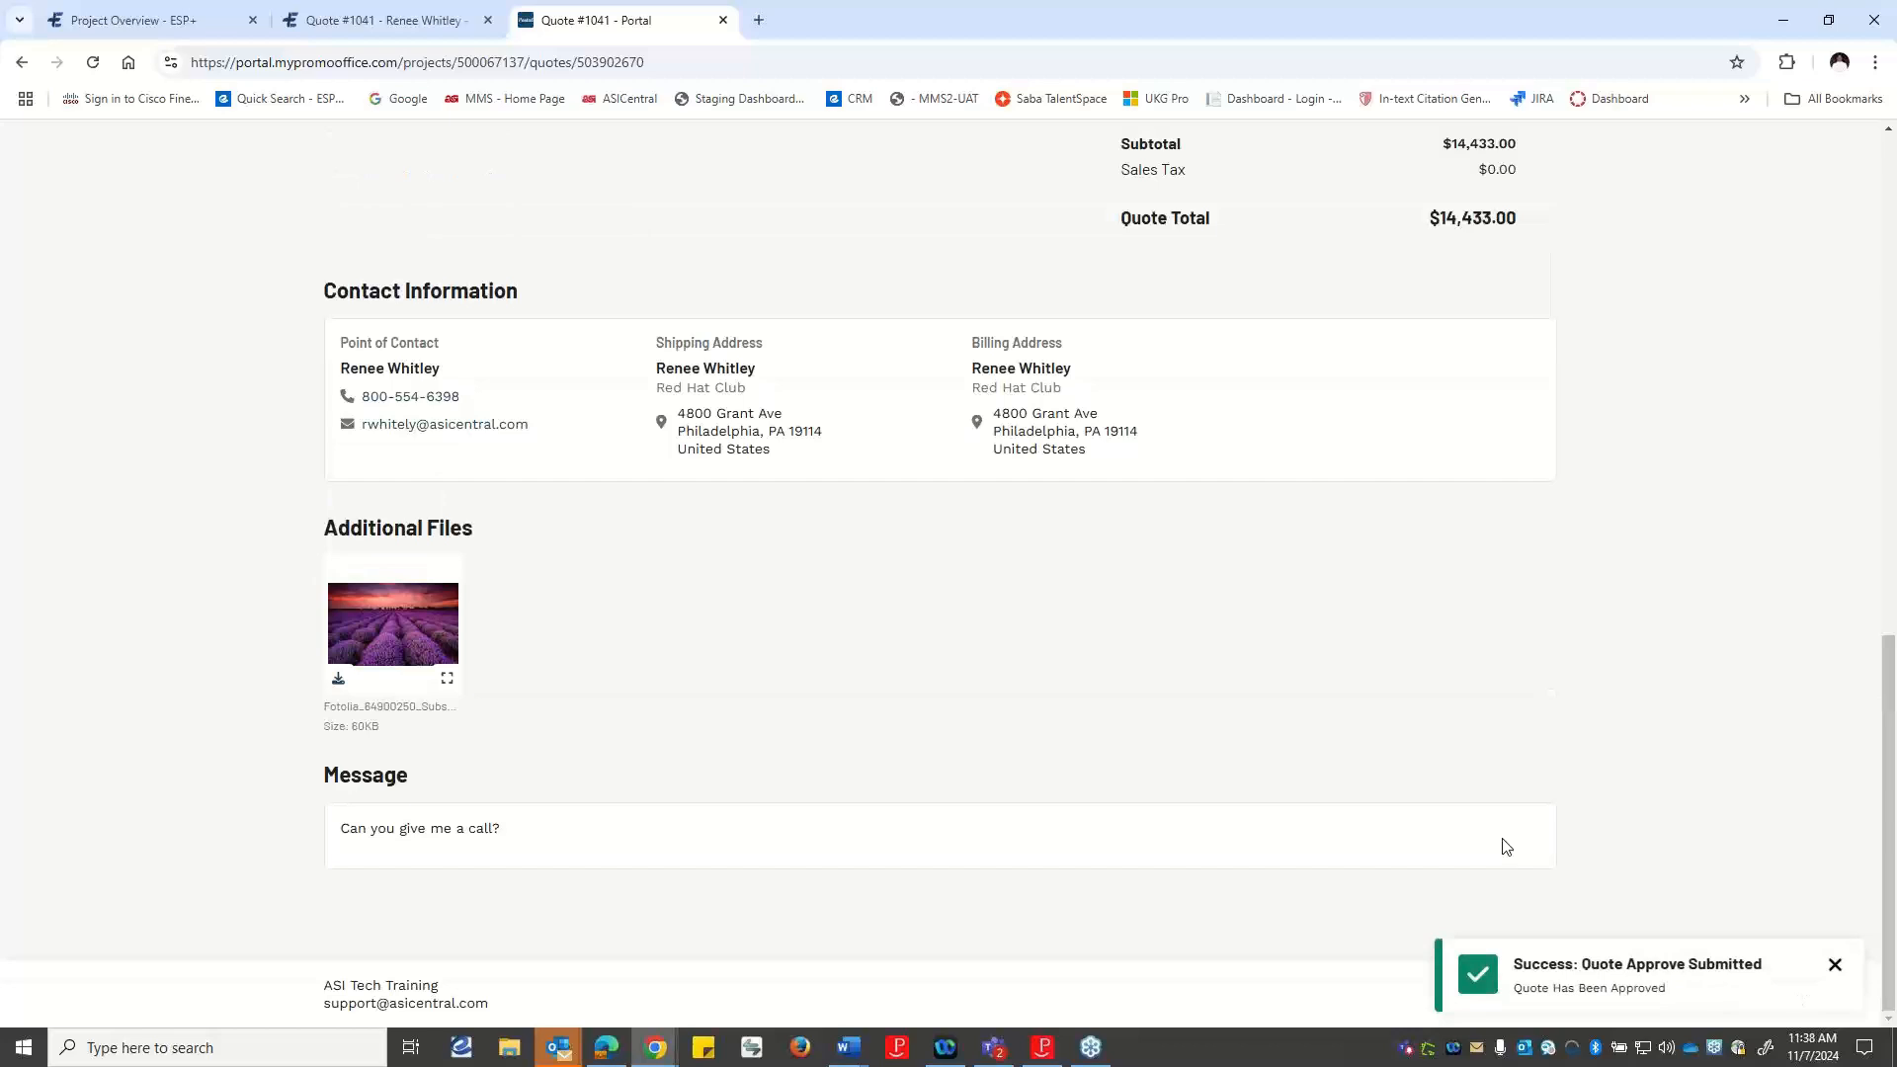
pyautogui.scroll(20, 1502, 847)
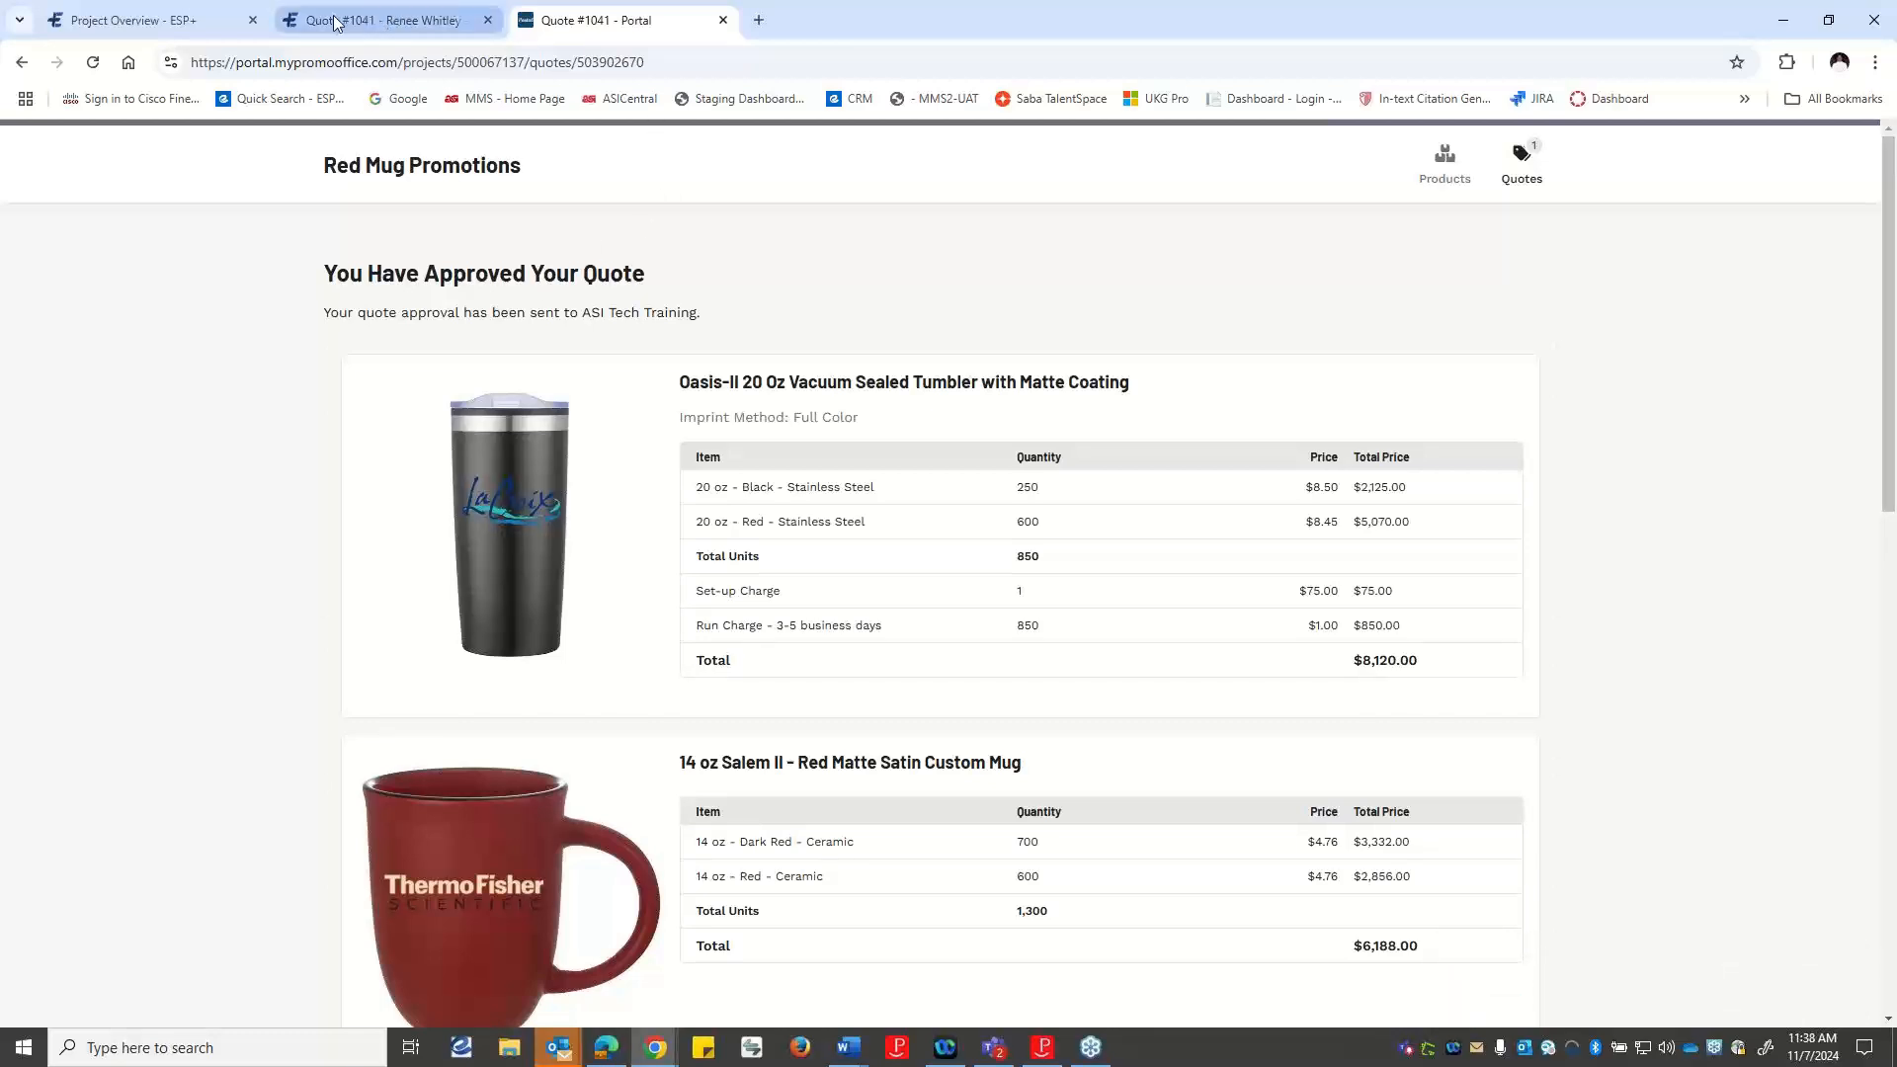
# Switch back to ESP+, reopen the Red Mug Promotions project from the projects list, and open its quote.
pyautogui.click(175, 31)
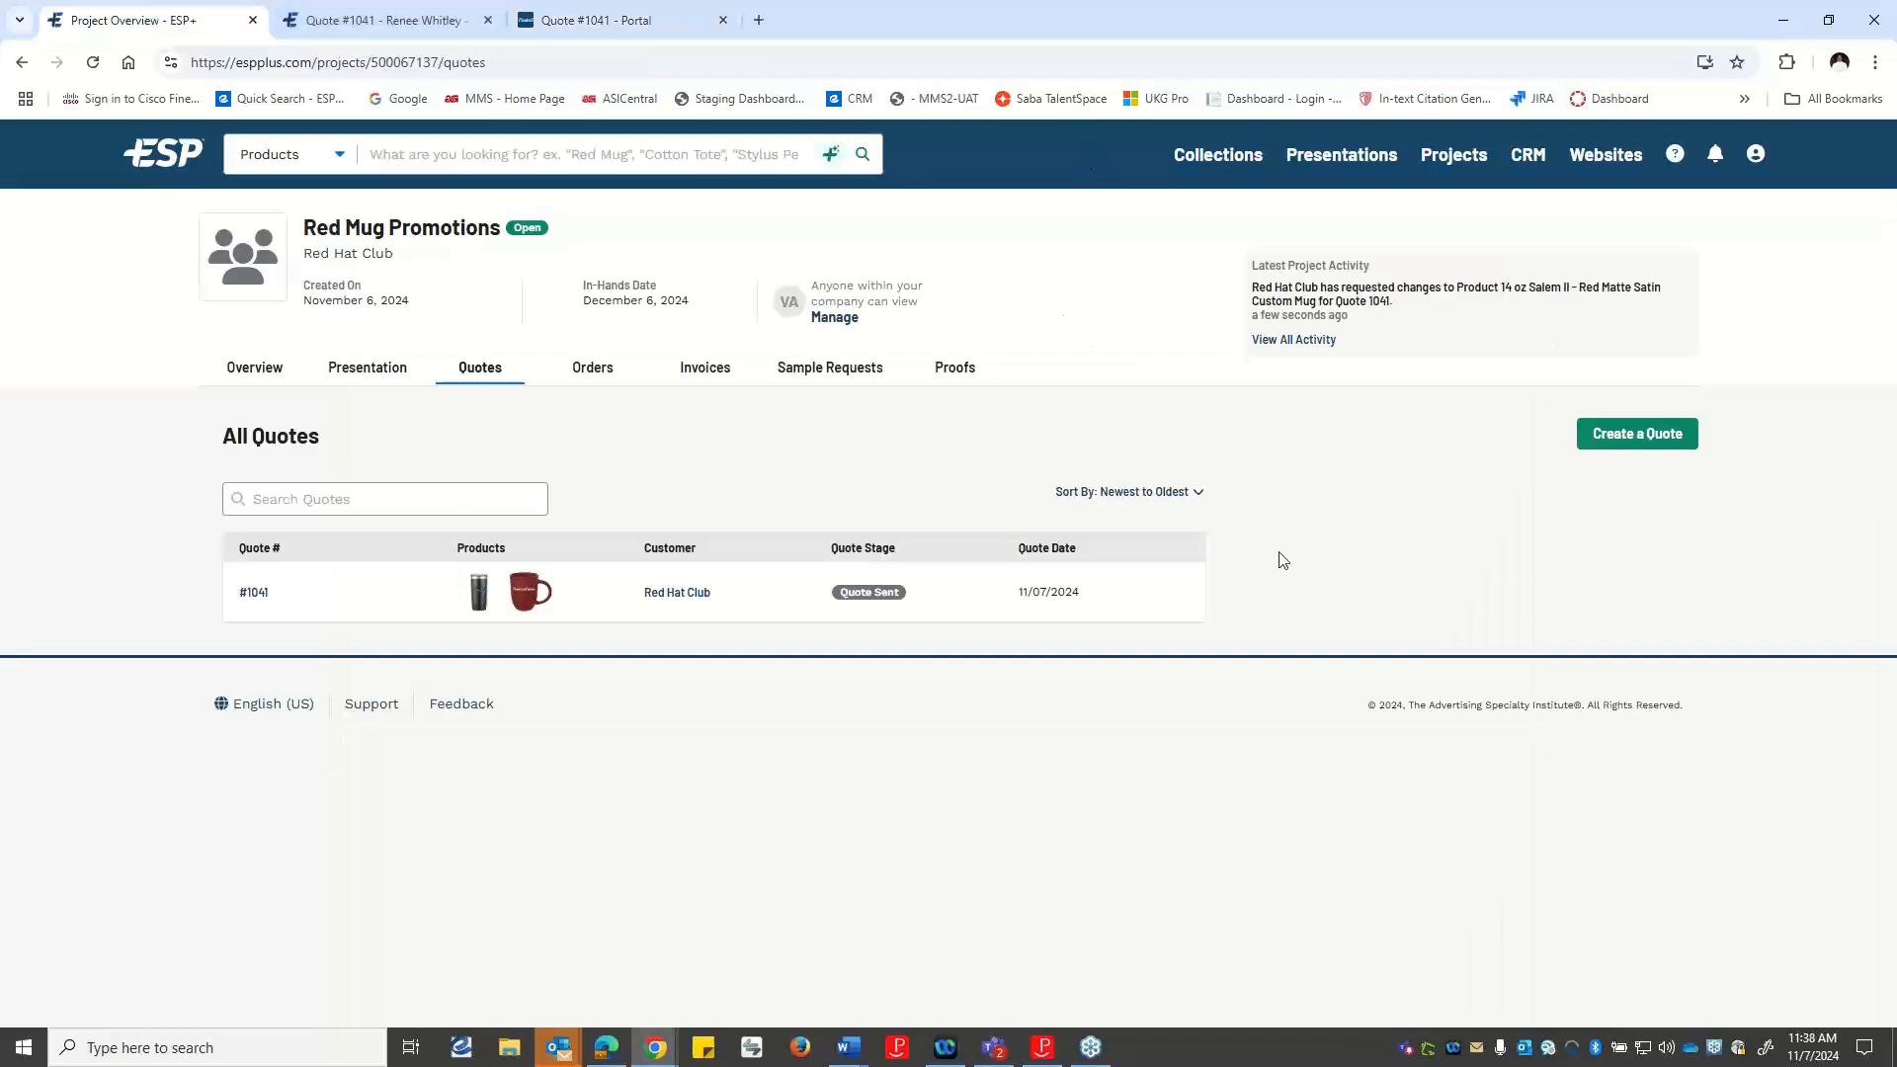
pyautogui.click(168, 158)
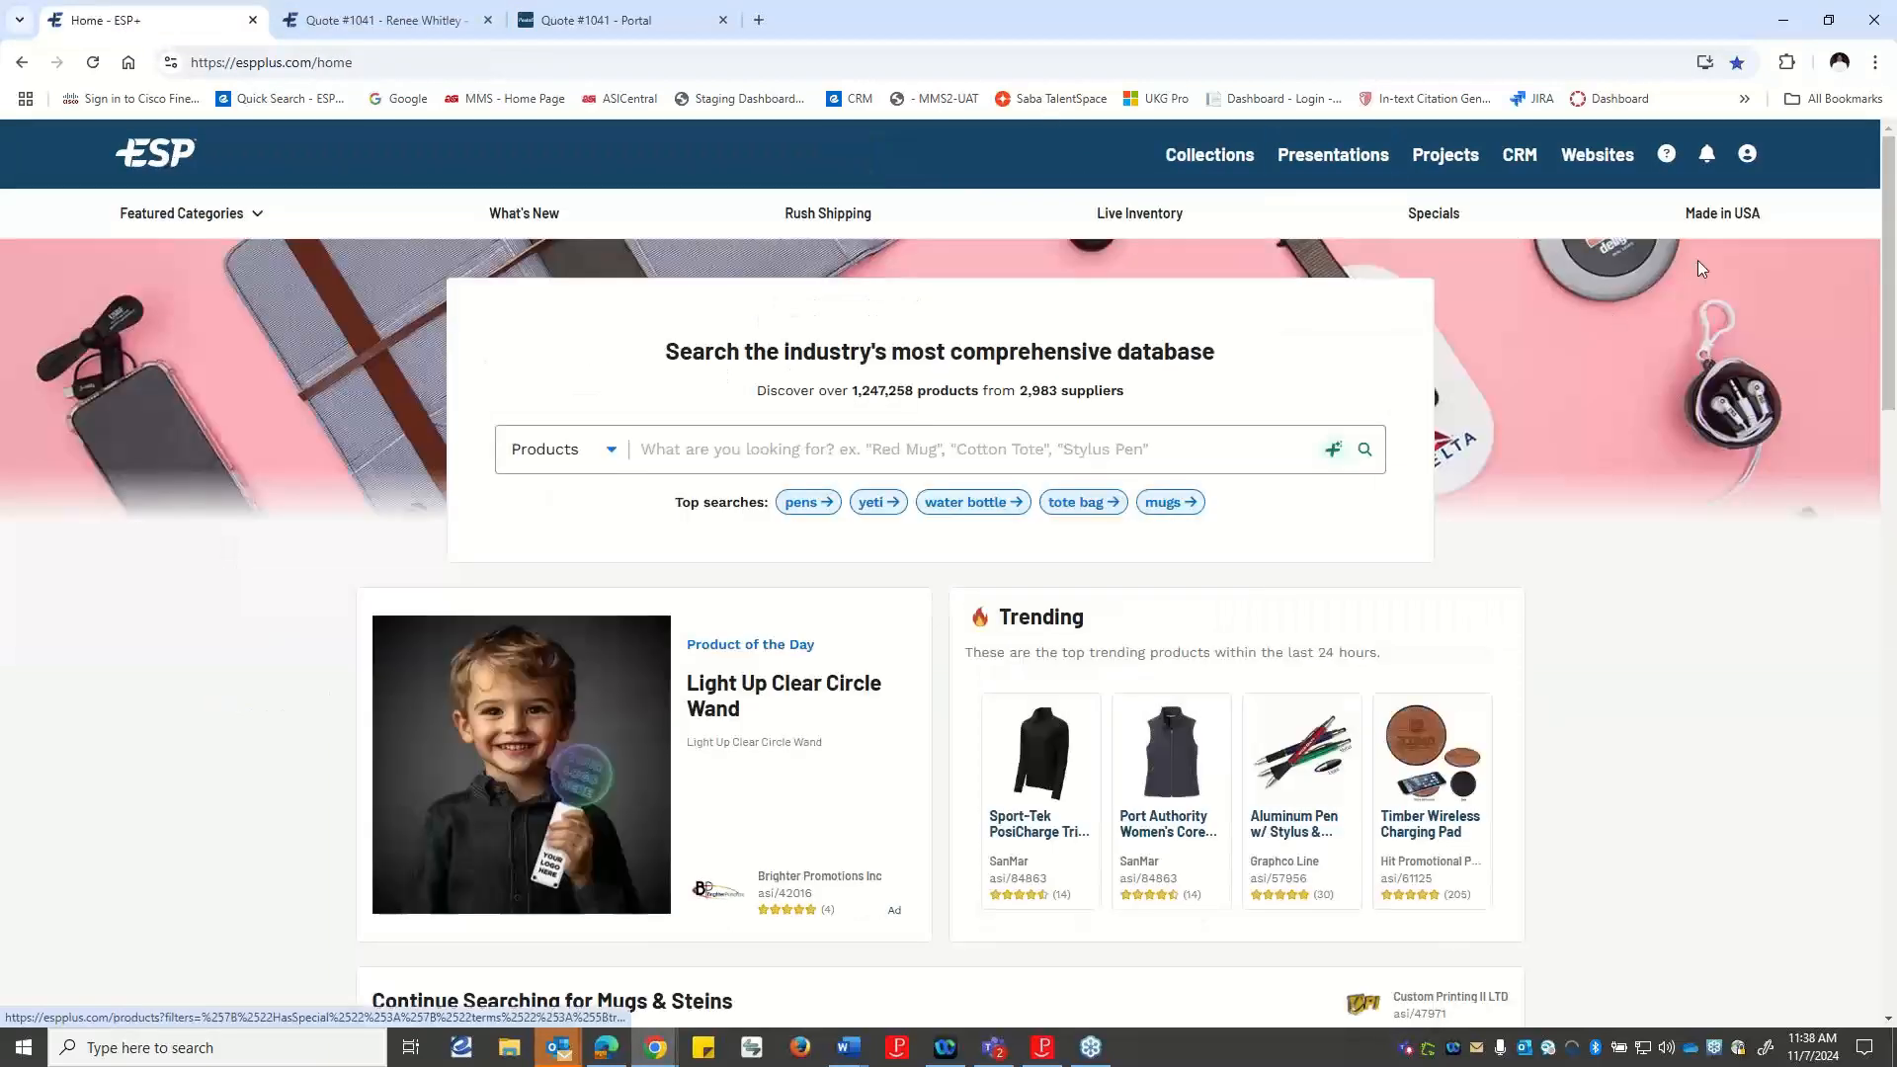
pyautogui.click(1429, 155)
pyautogui.click(929, 307)
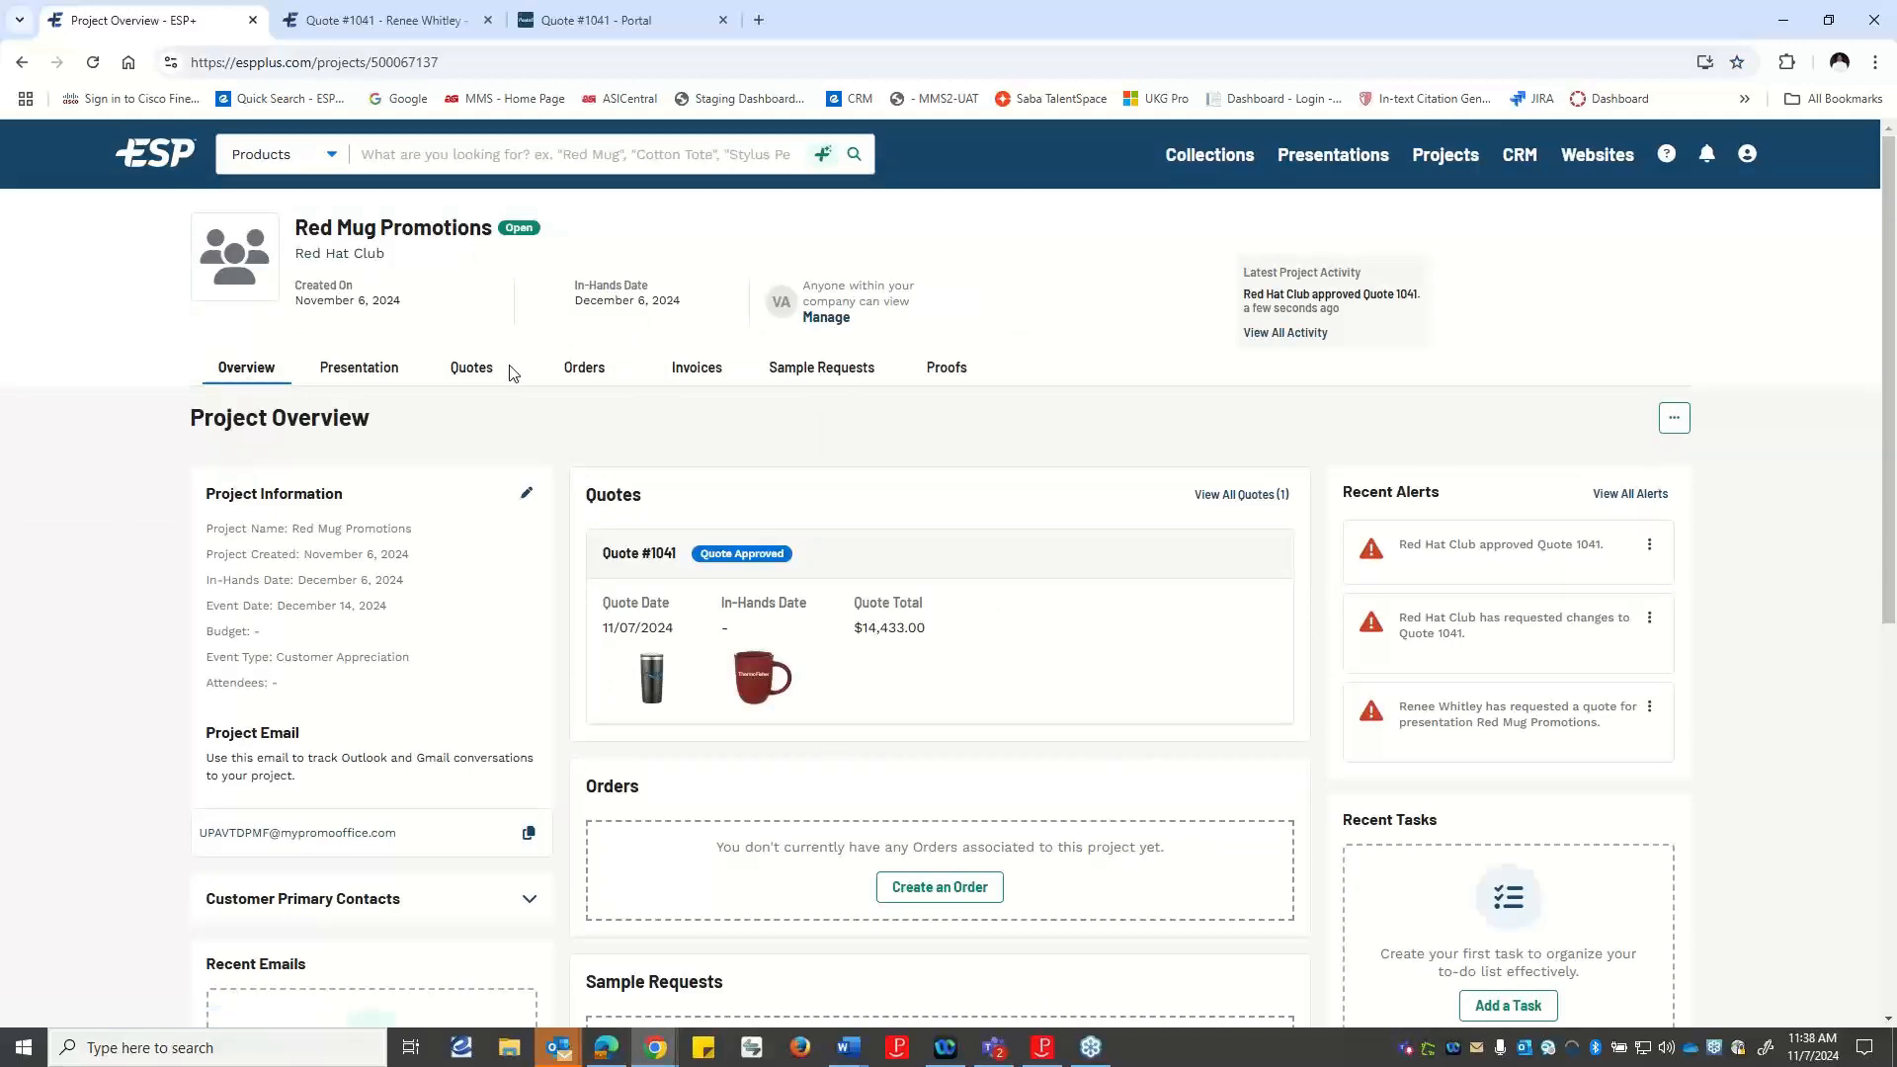
pyautogui.click(456, 373)
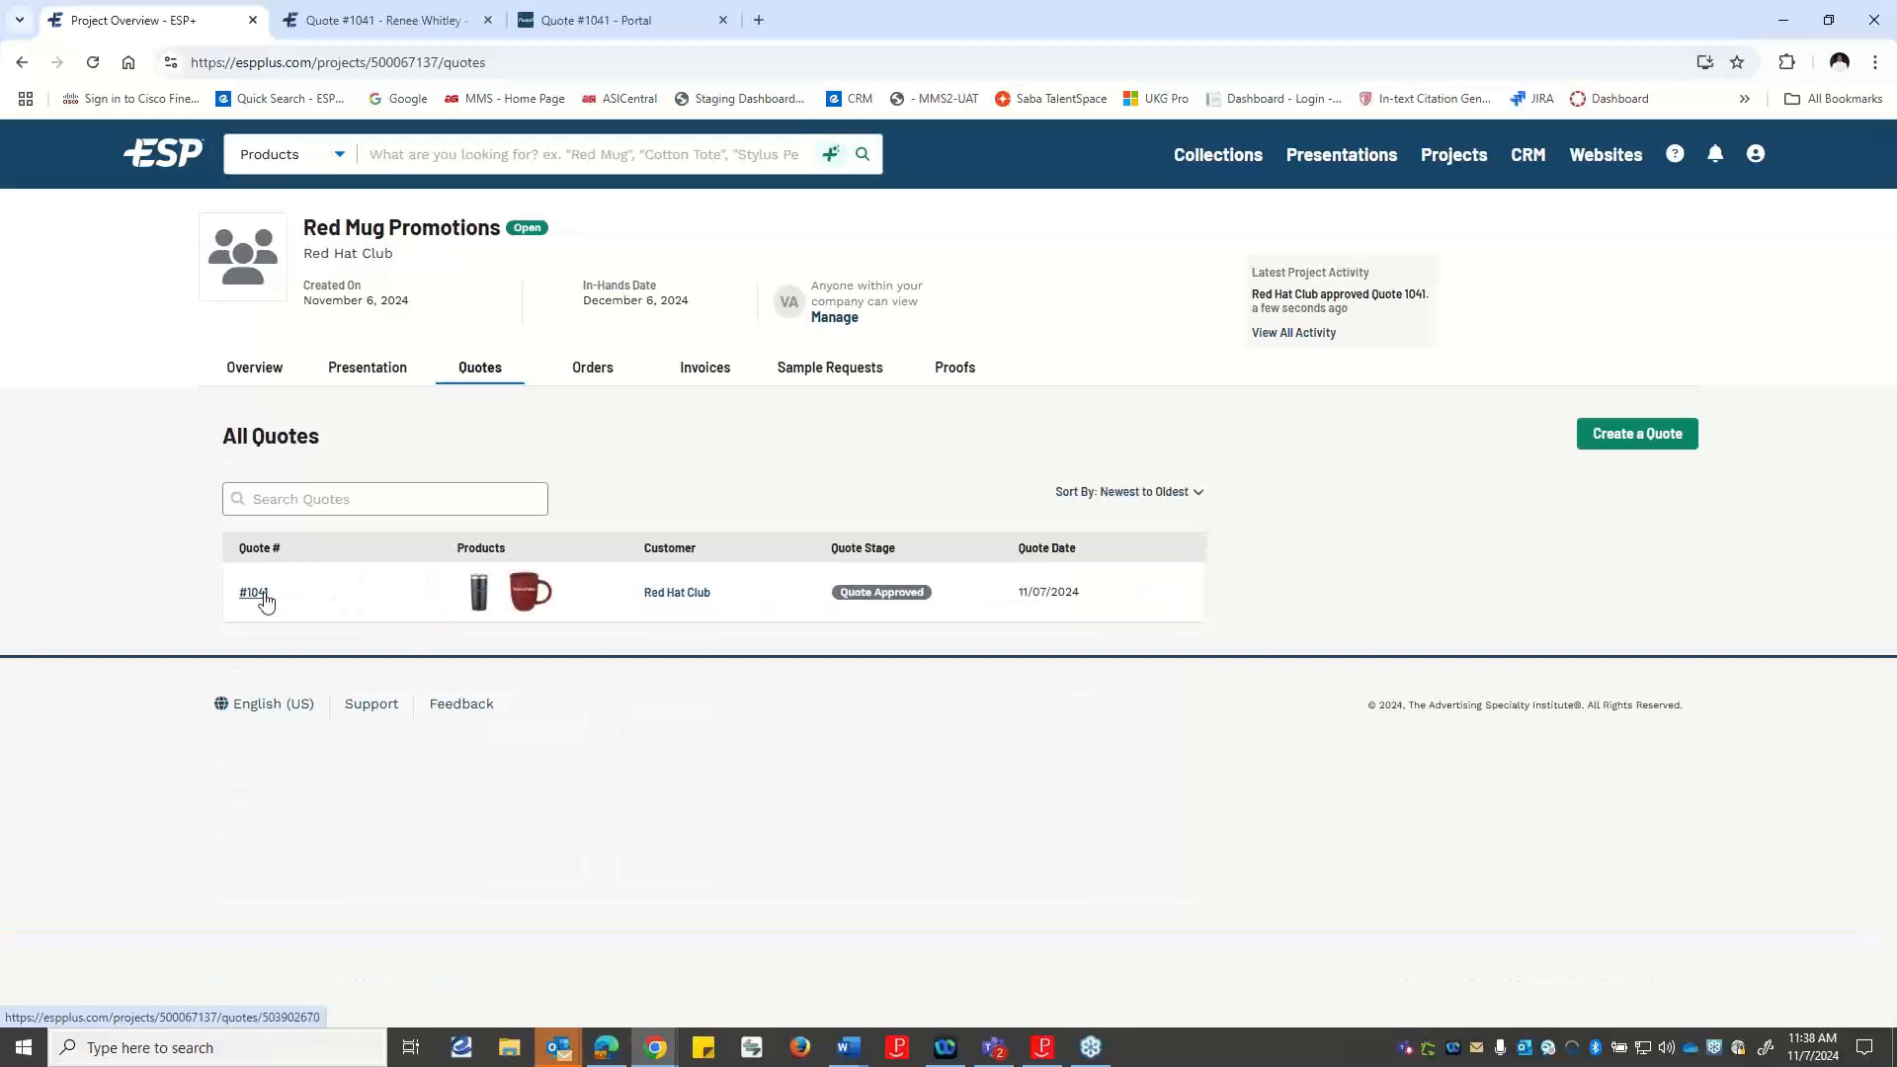
pyautogui.click(255, 593)
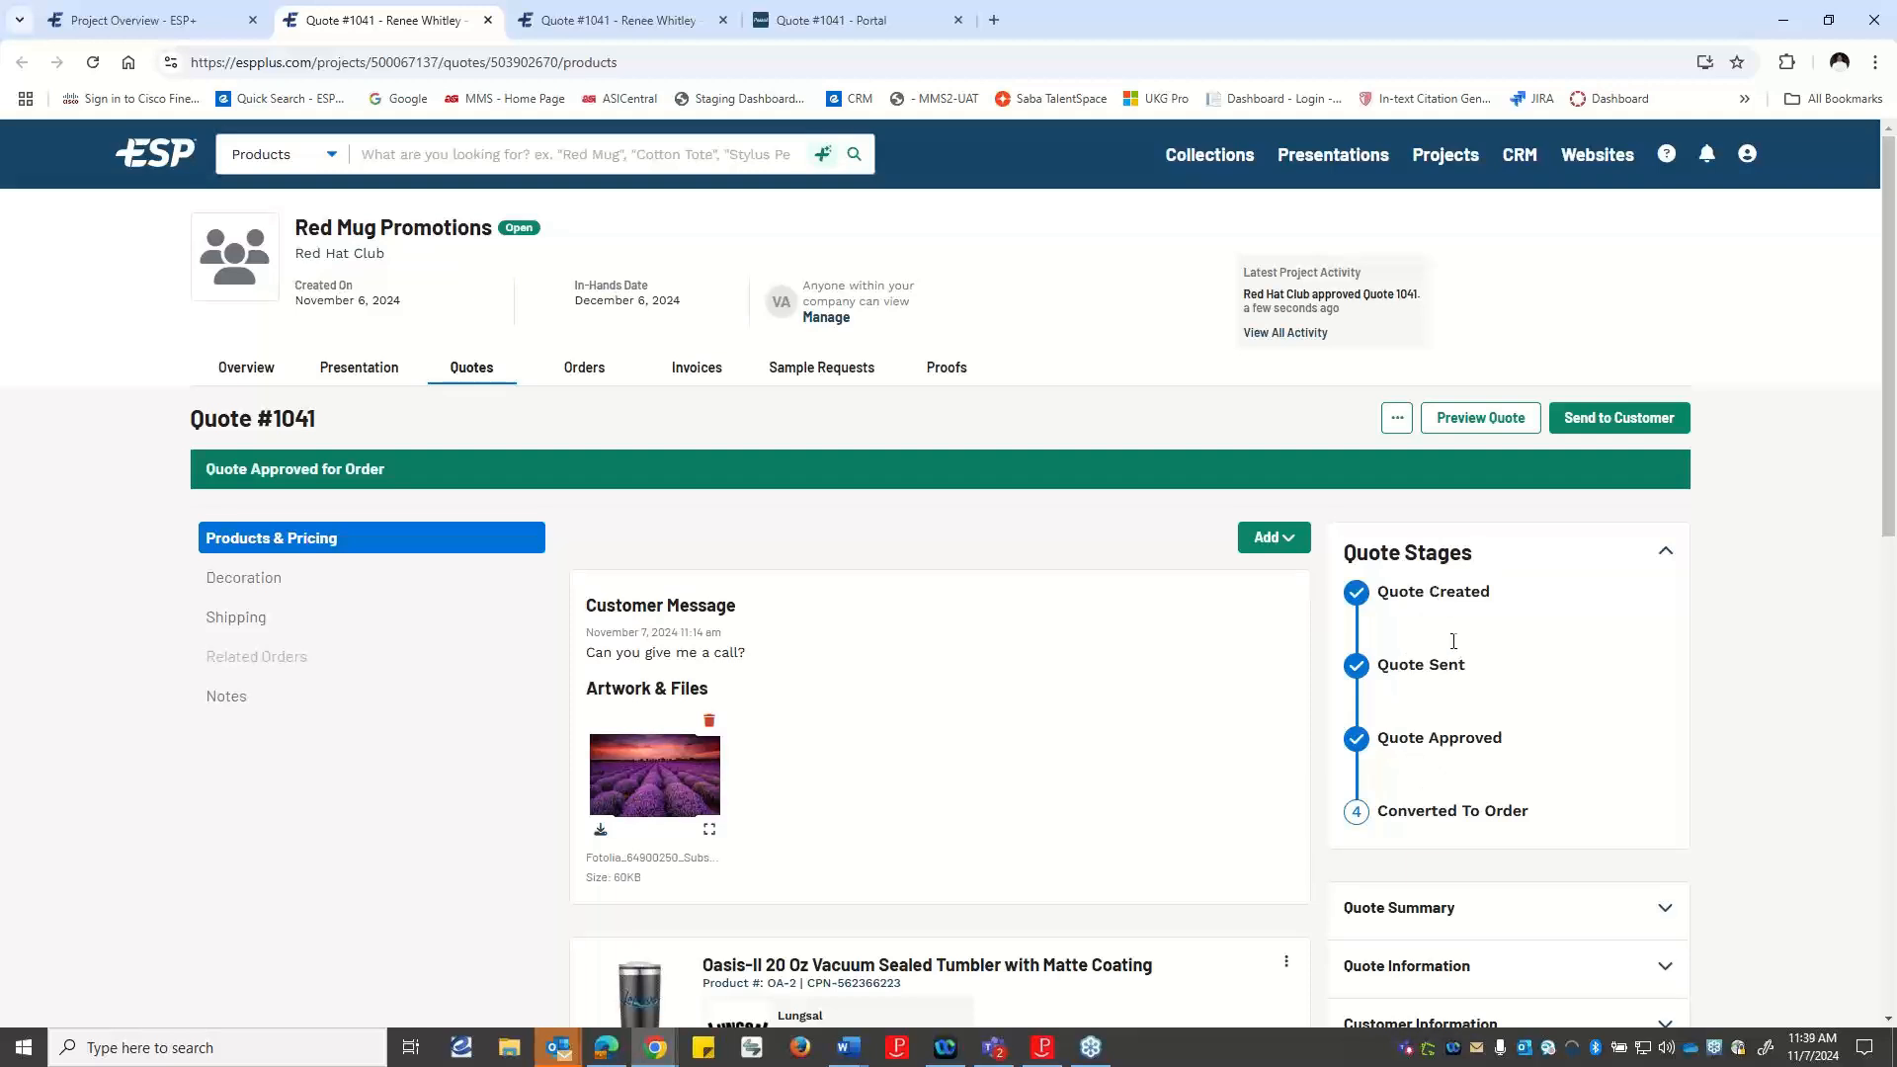
# Review the quote's stages and decoration details, and open its shipping details.
pyautogui.scroll(-1, 1435, 603)
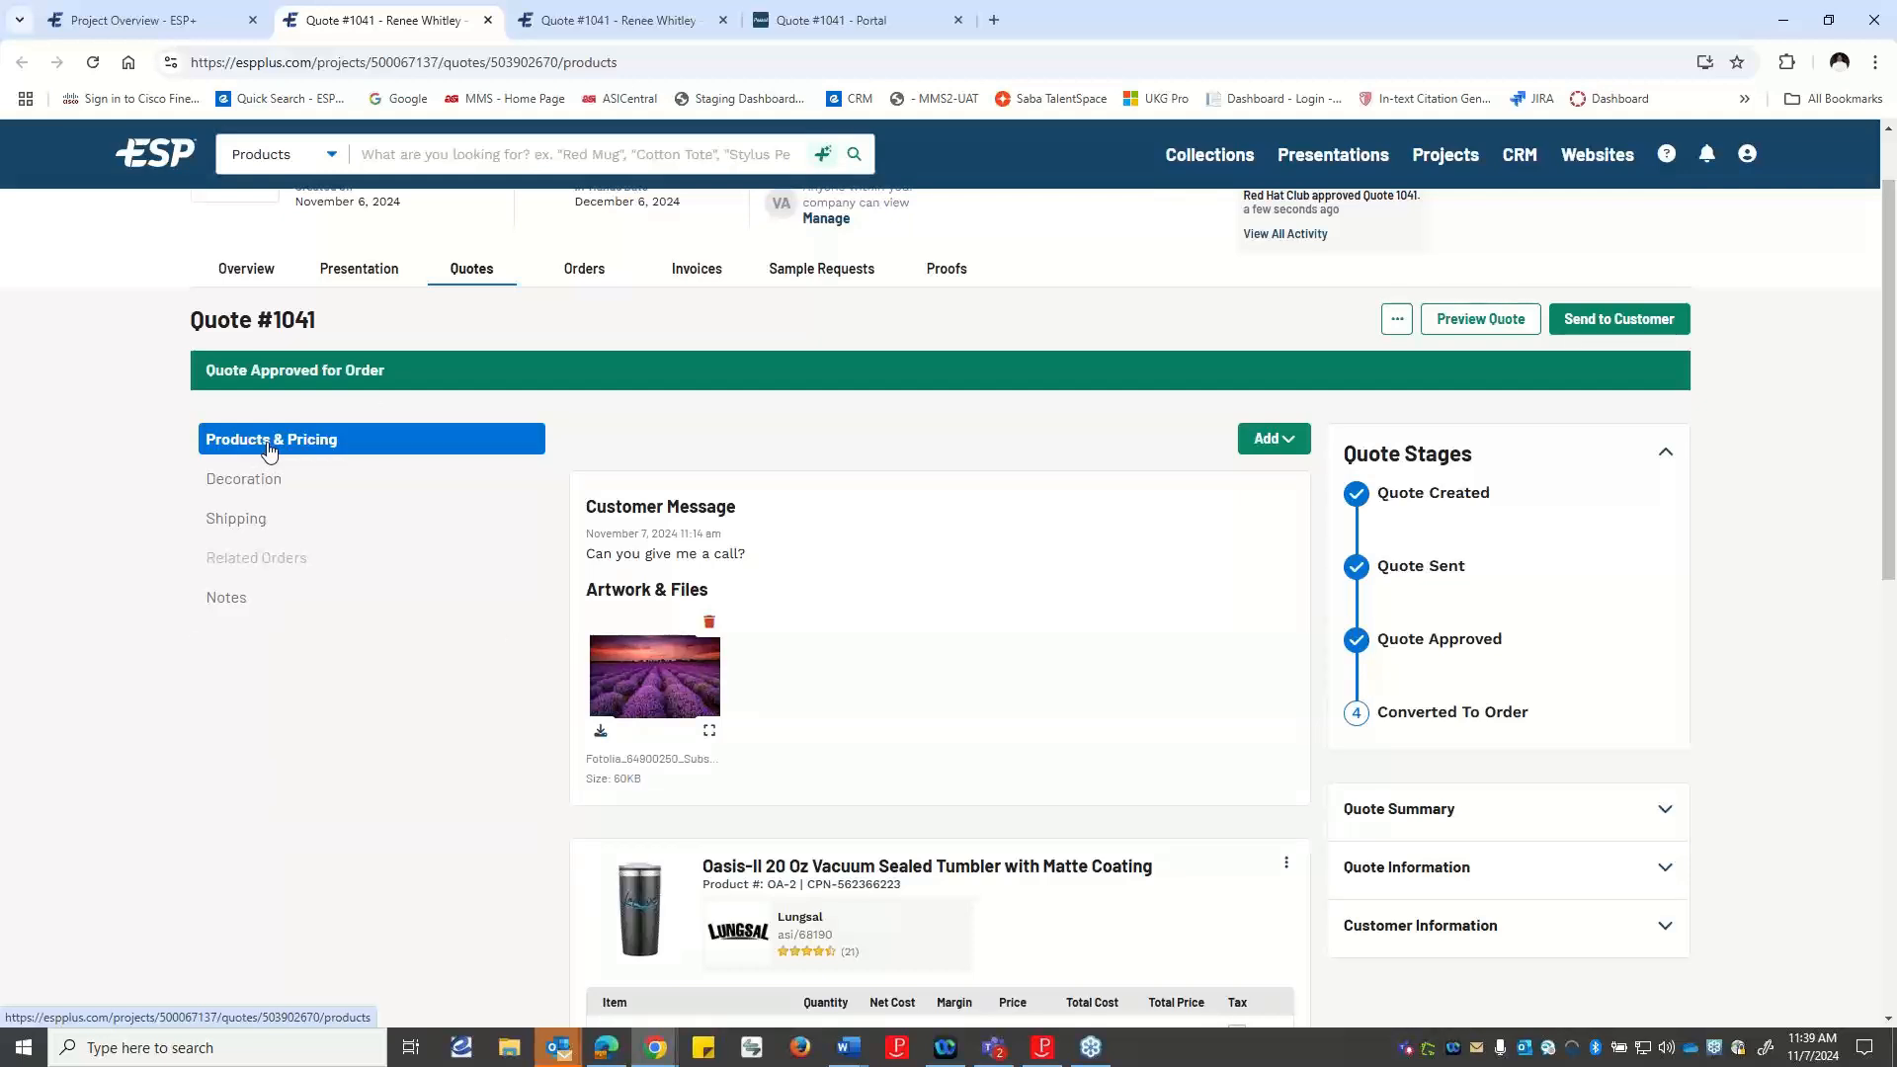
pyautogui.click(263, 483)
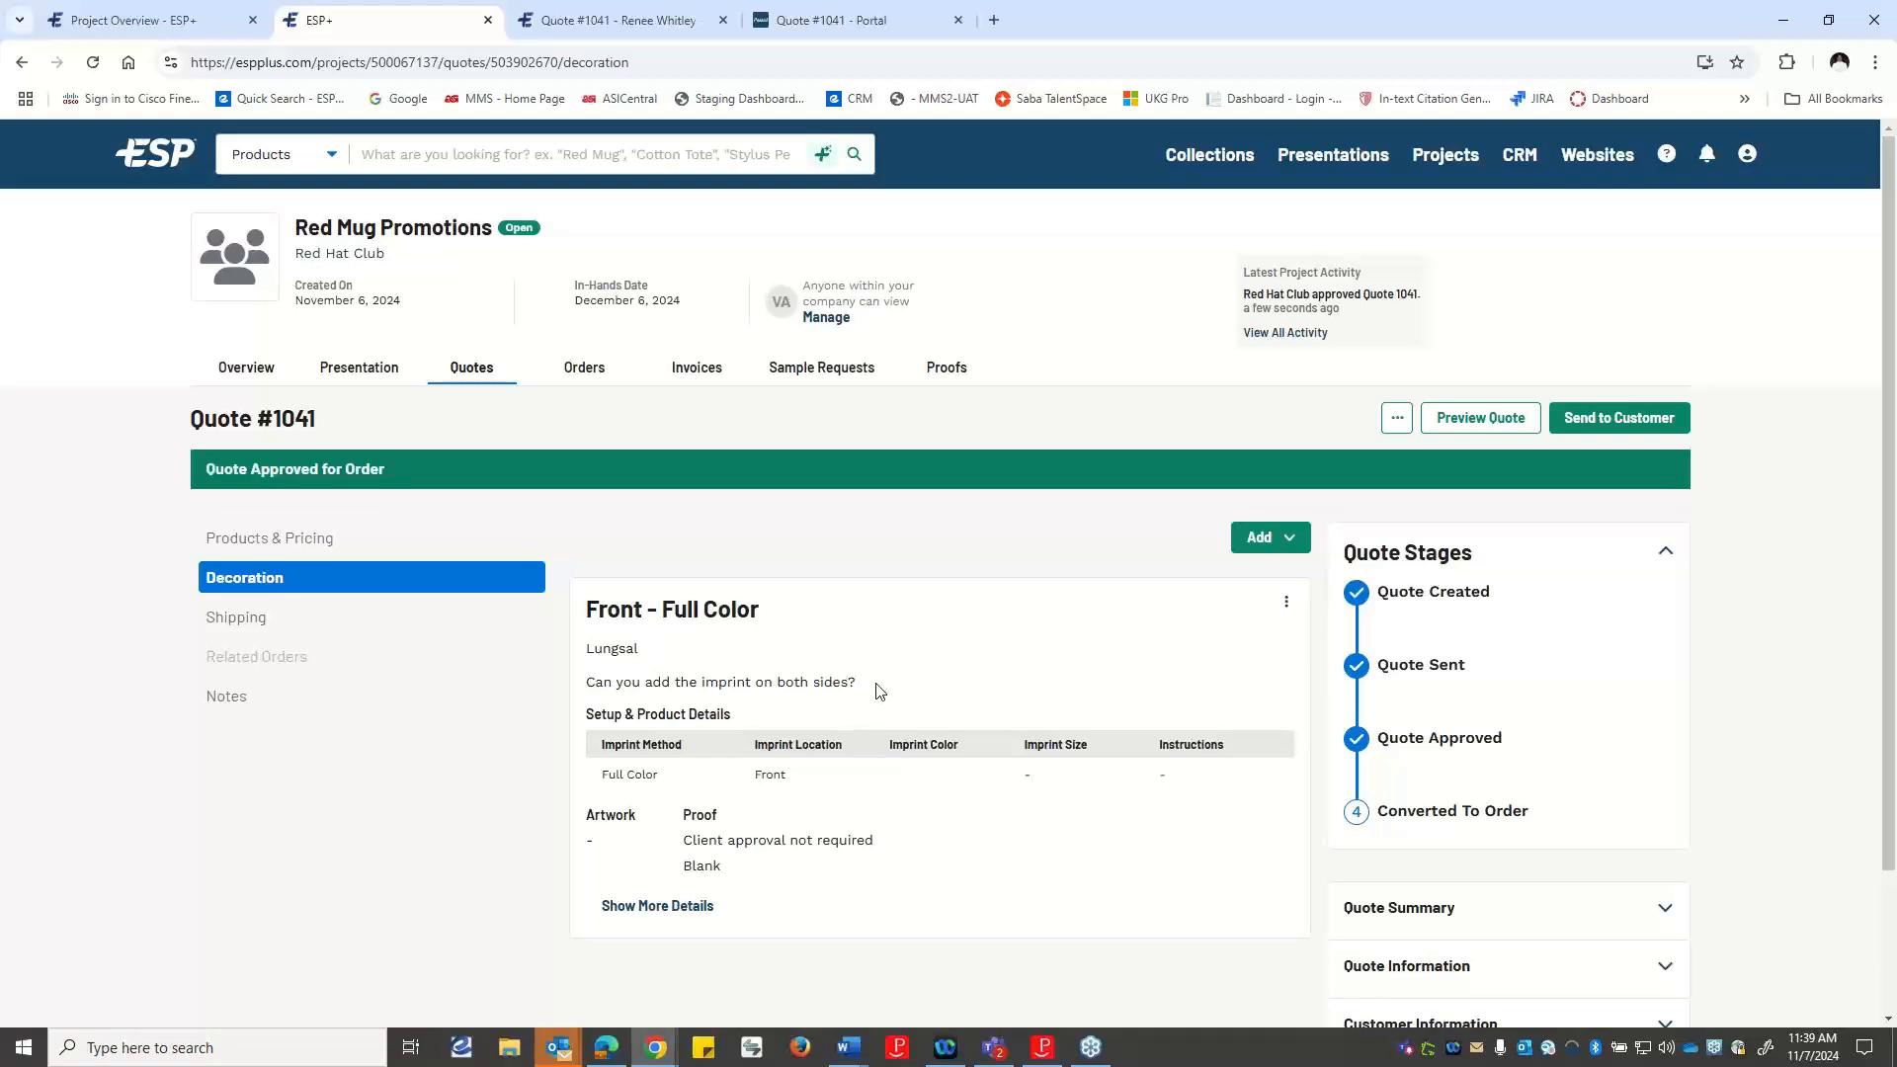
pyautogui.scroll(-3, 876, 694)
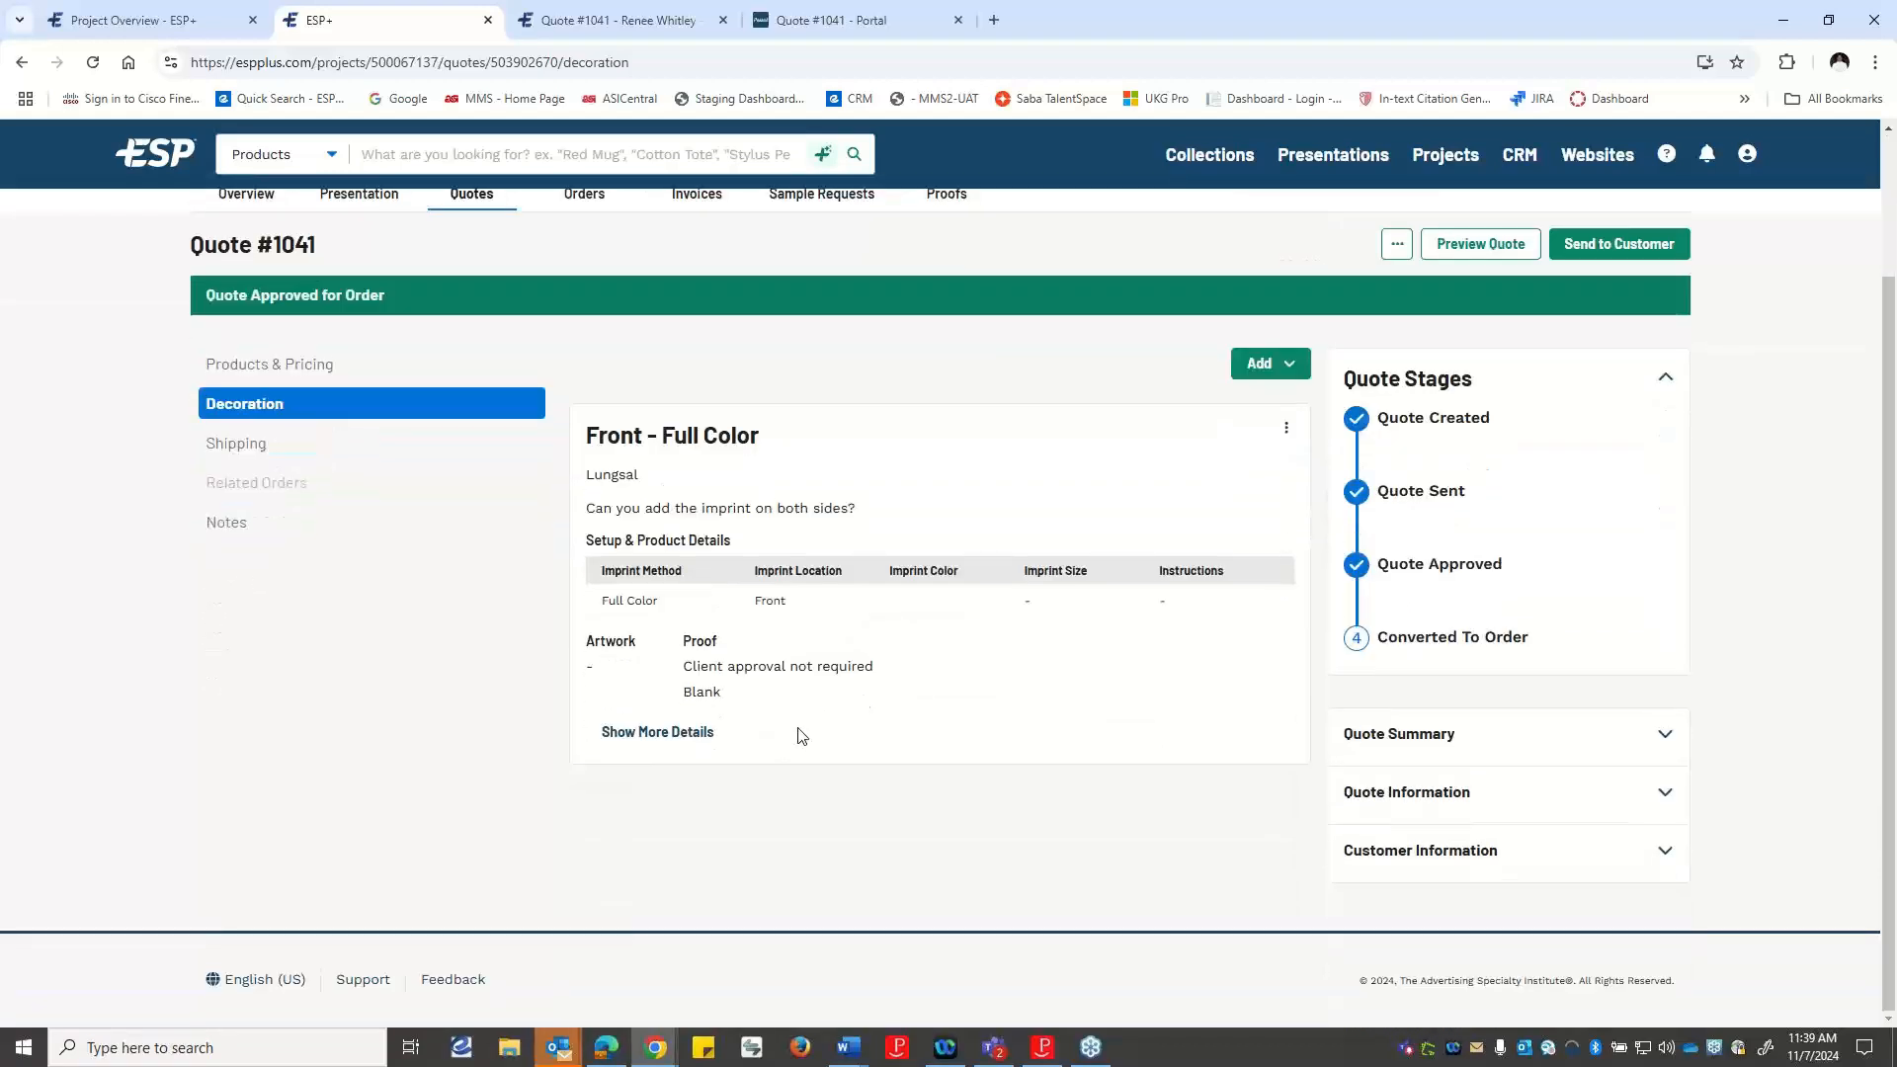
pyautogui.scroll(1, 803, 736)
pyautogui.click(222, 545)
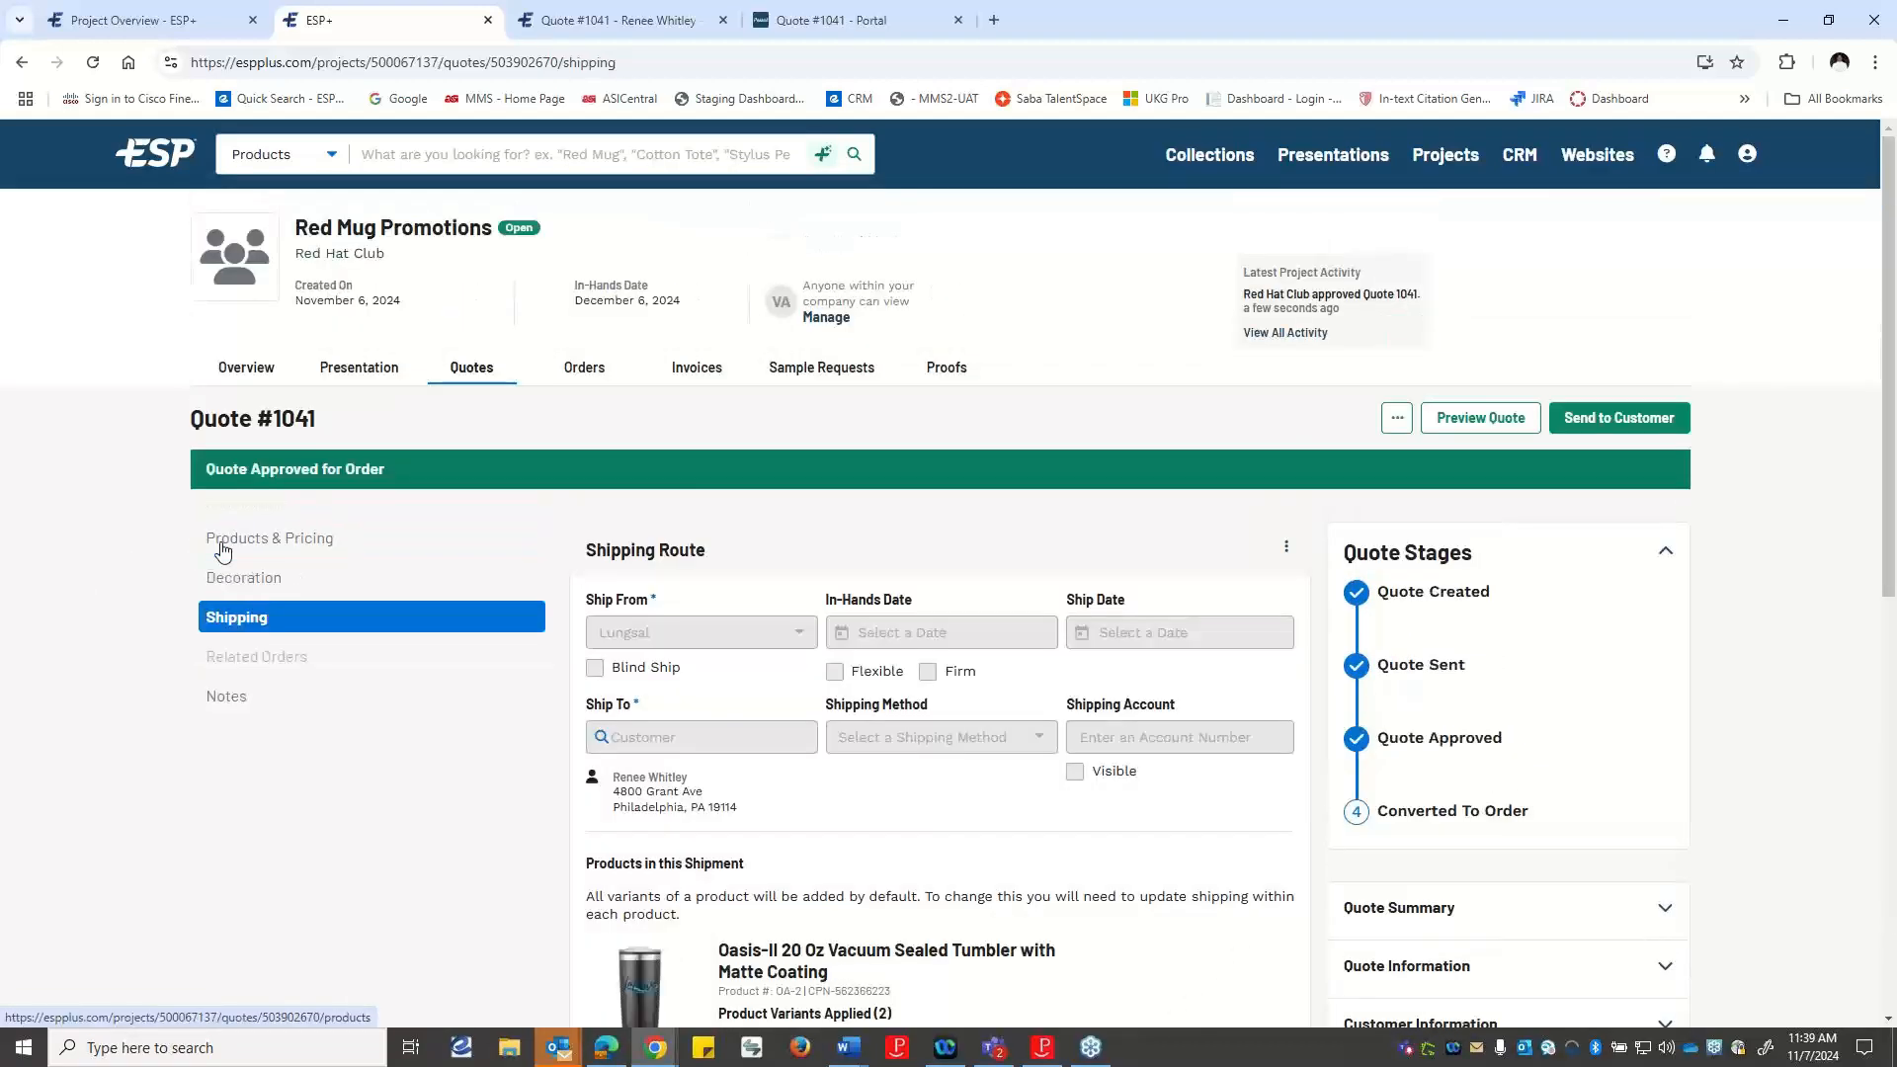
# Check the quote's notes, and look through the flag types offered for the quote without creating a flag.
pyautogui.click(225, 701)
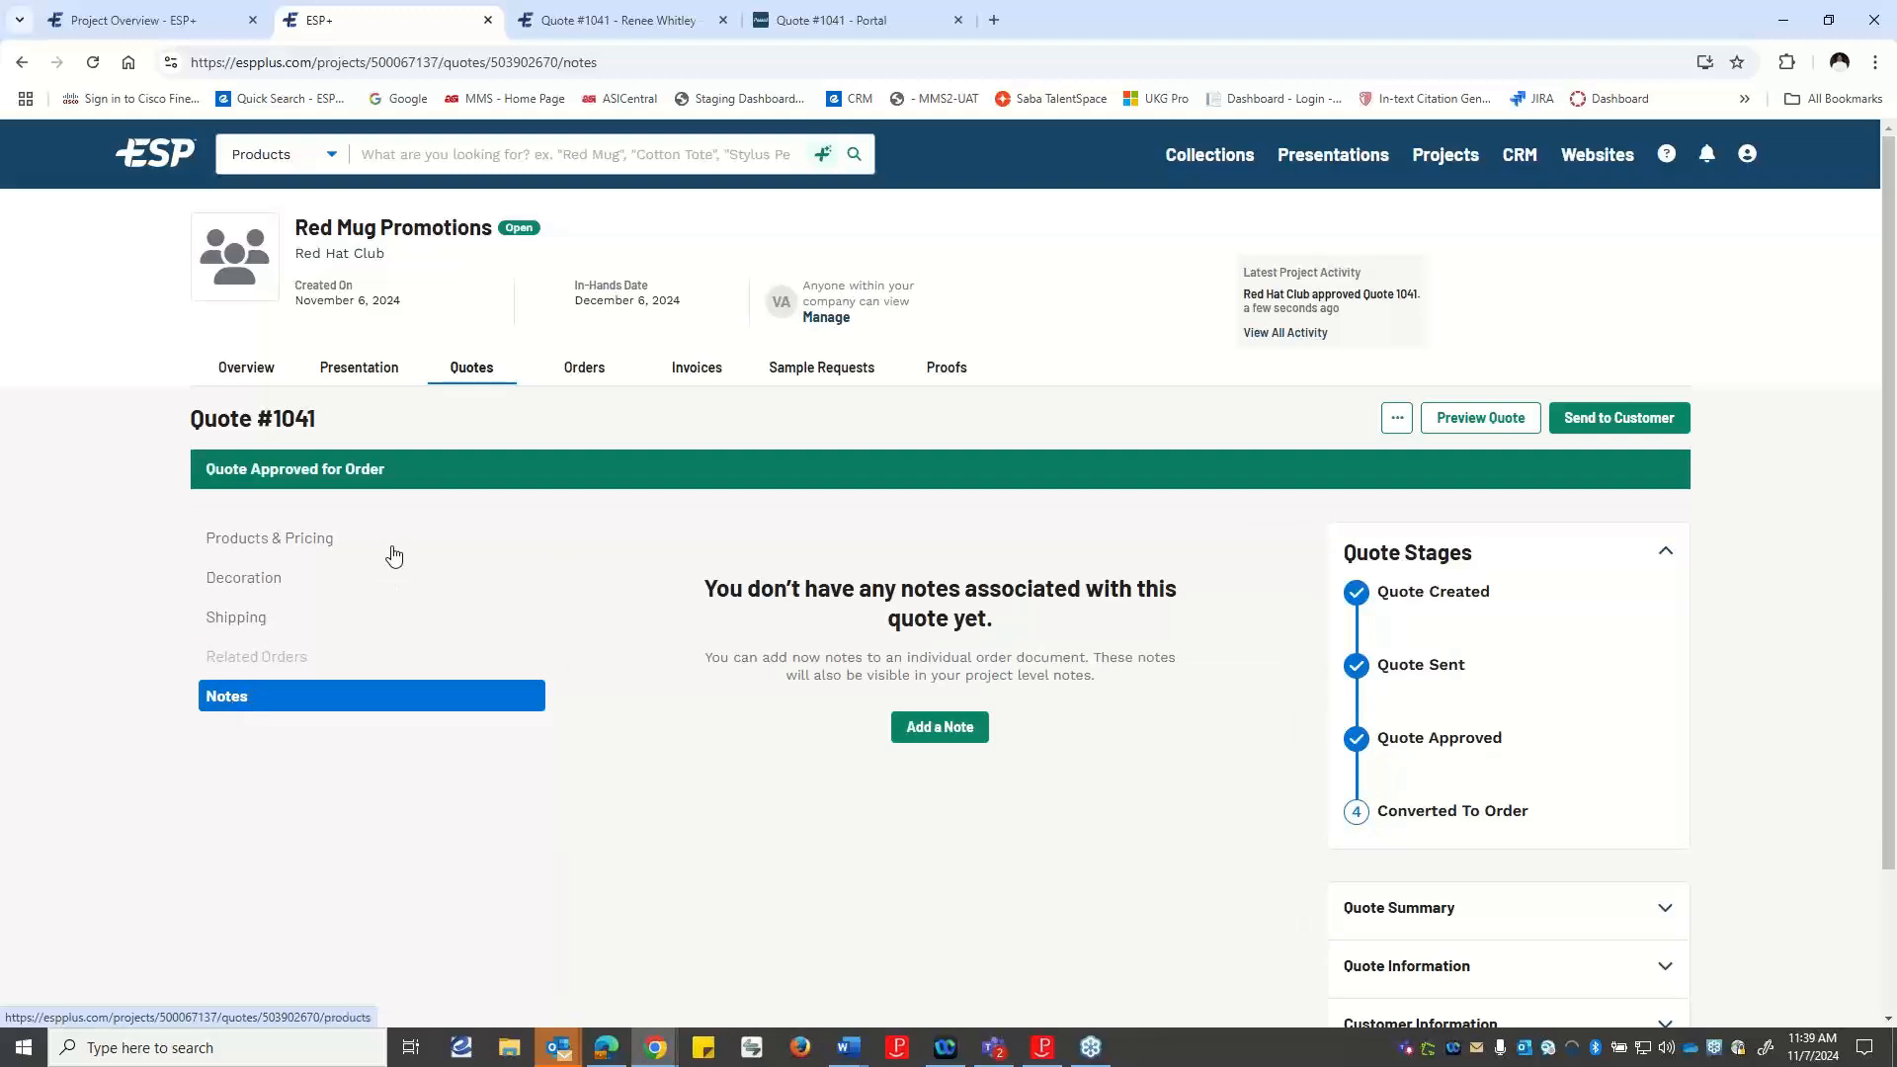
pyautogui.click(287, 550)
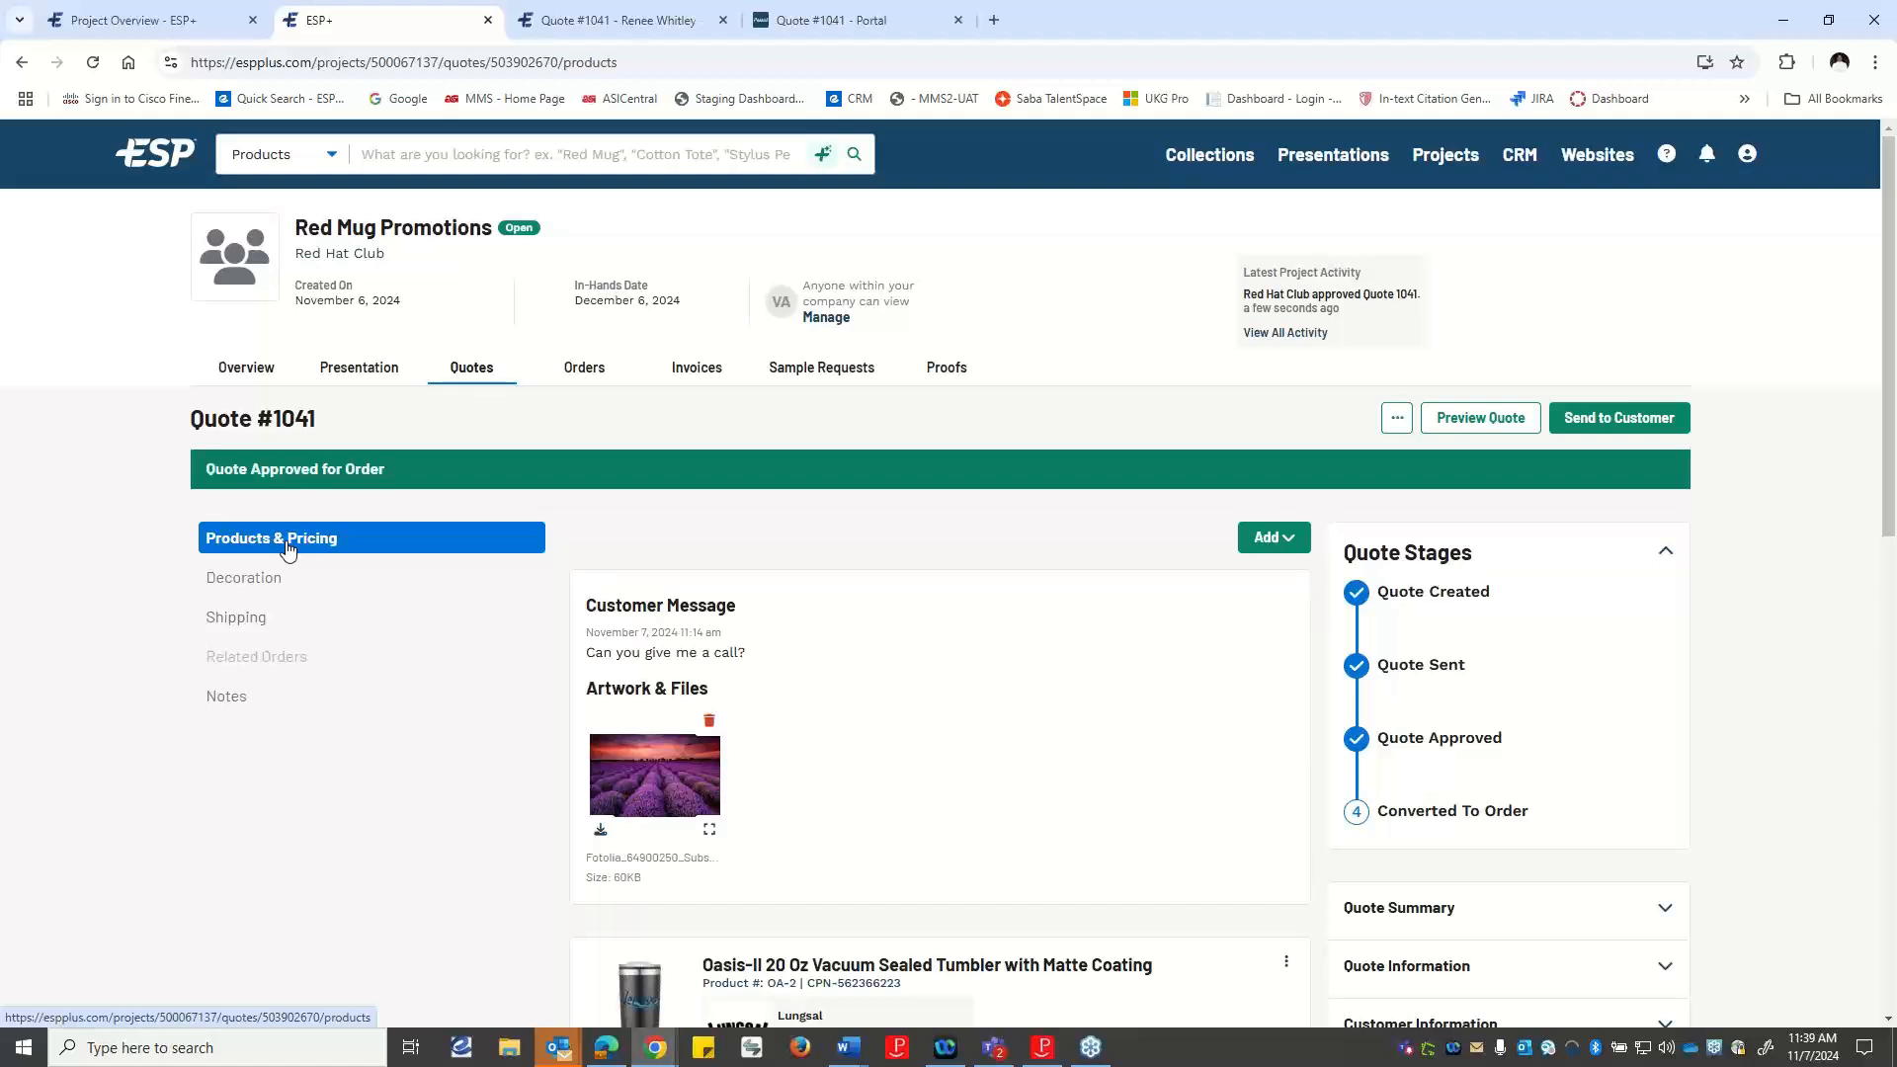
pyautogui.click(1398, 419)
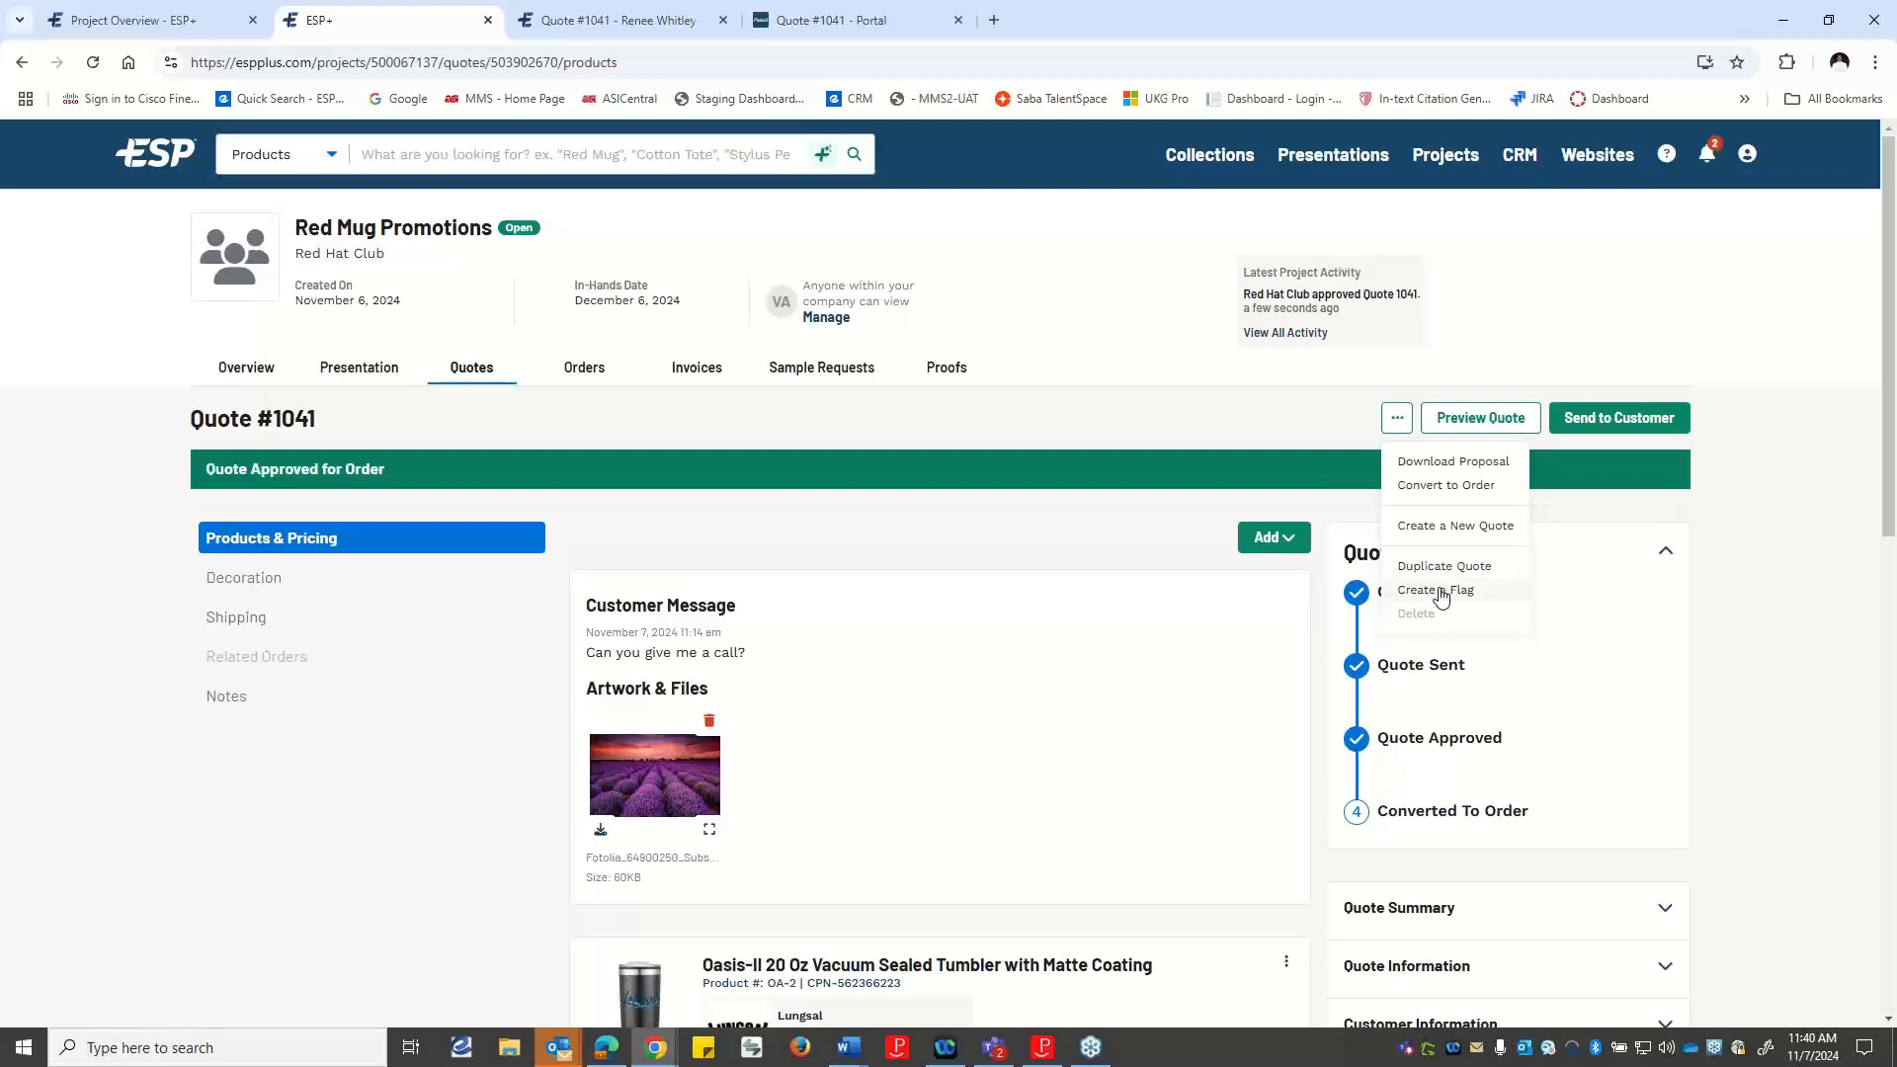
pyautogui.click(1438, 589)
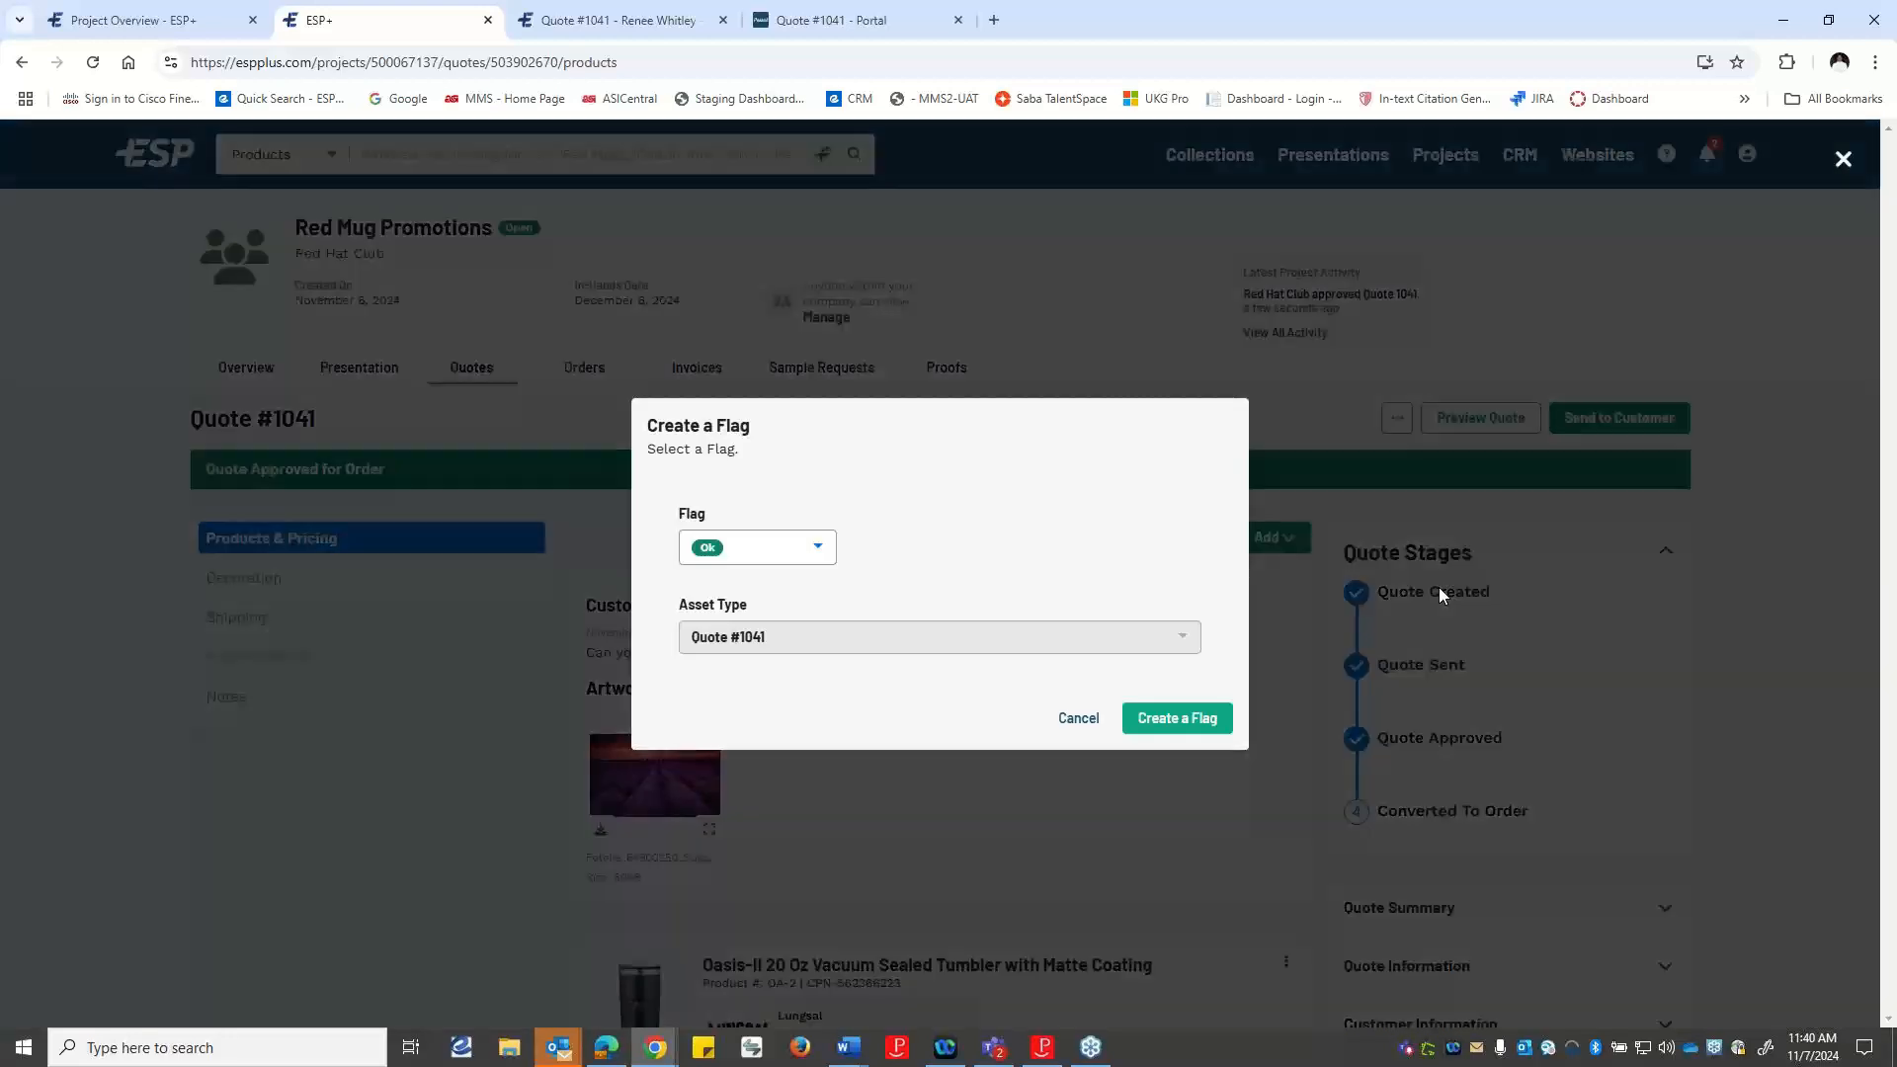
pyautogui.click(812, 549)
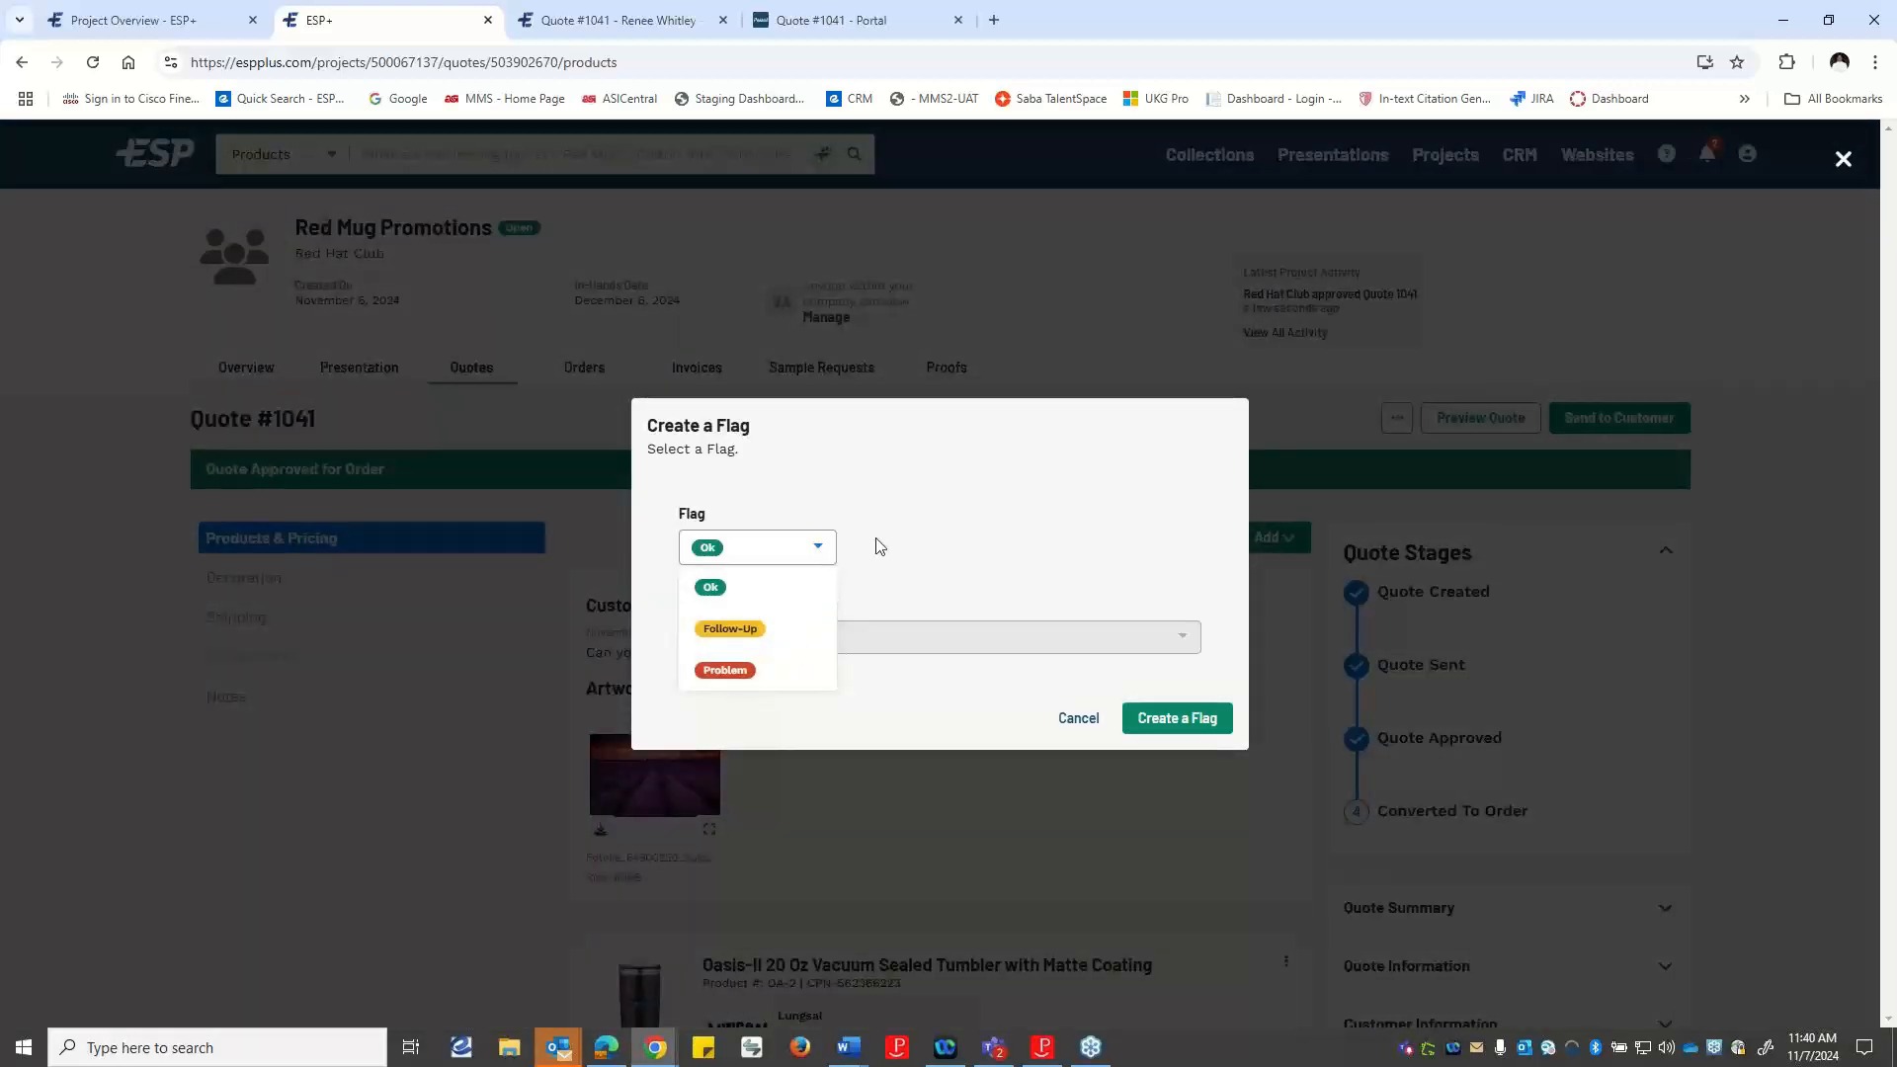
pyautogui.click(1004, 546)
pyautogui.click(1075, 720)
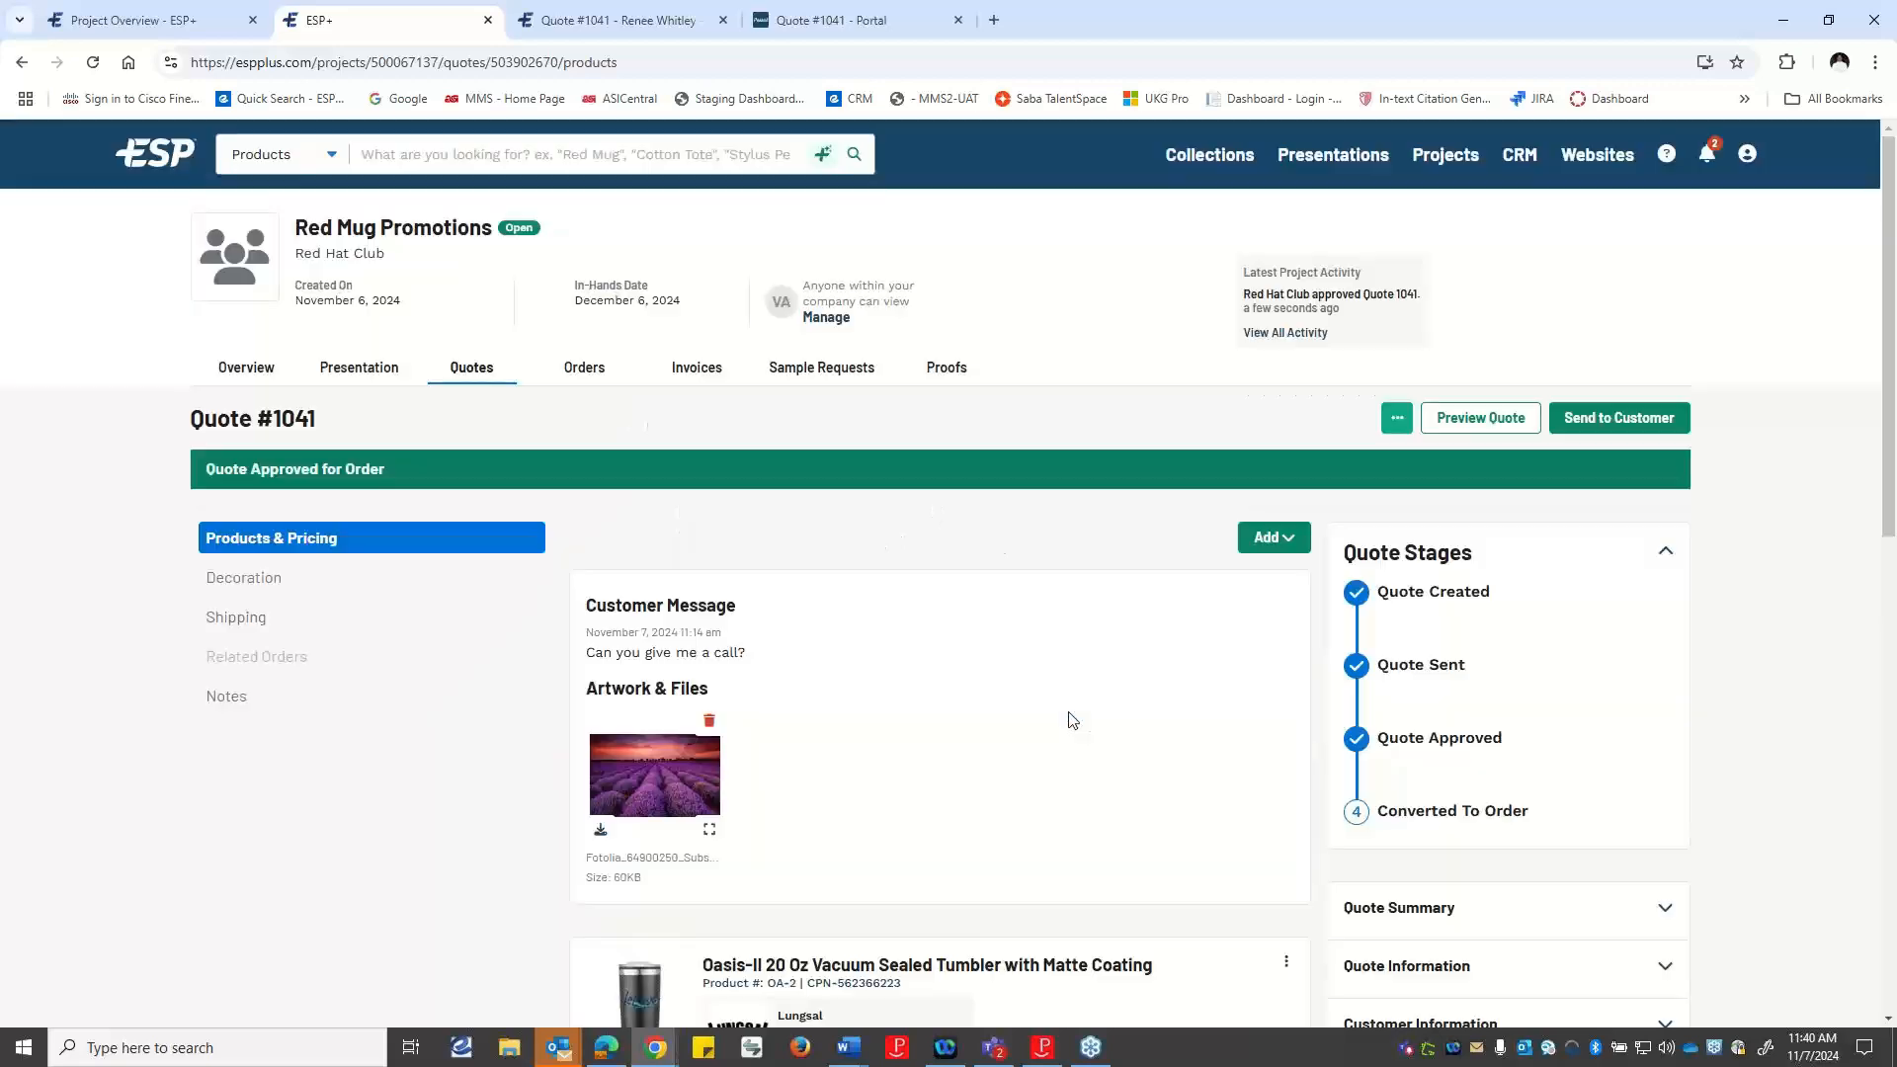
# Convert the approved quote to an order and look over its order stages.
pyautogui.click(1408, 421)
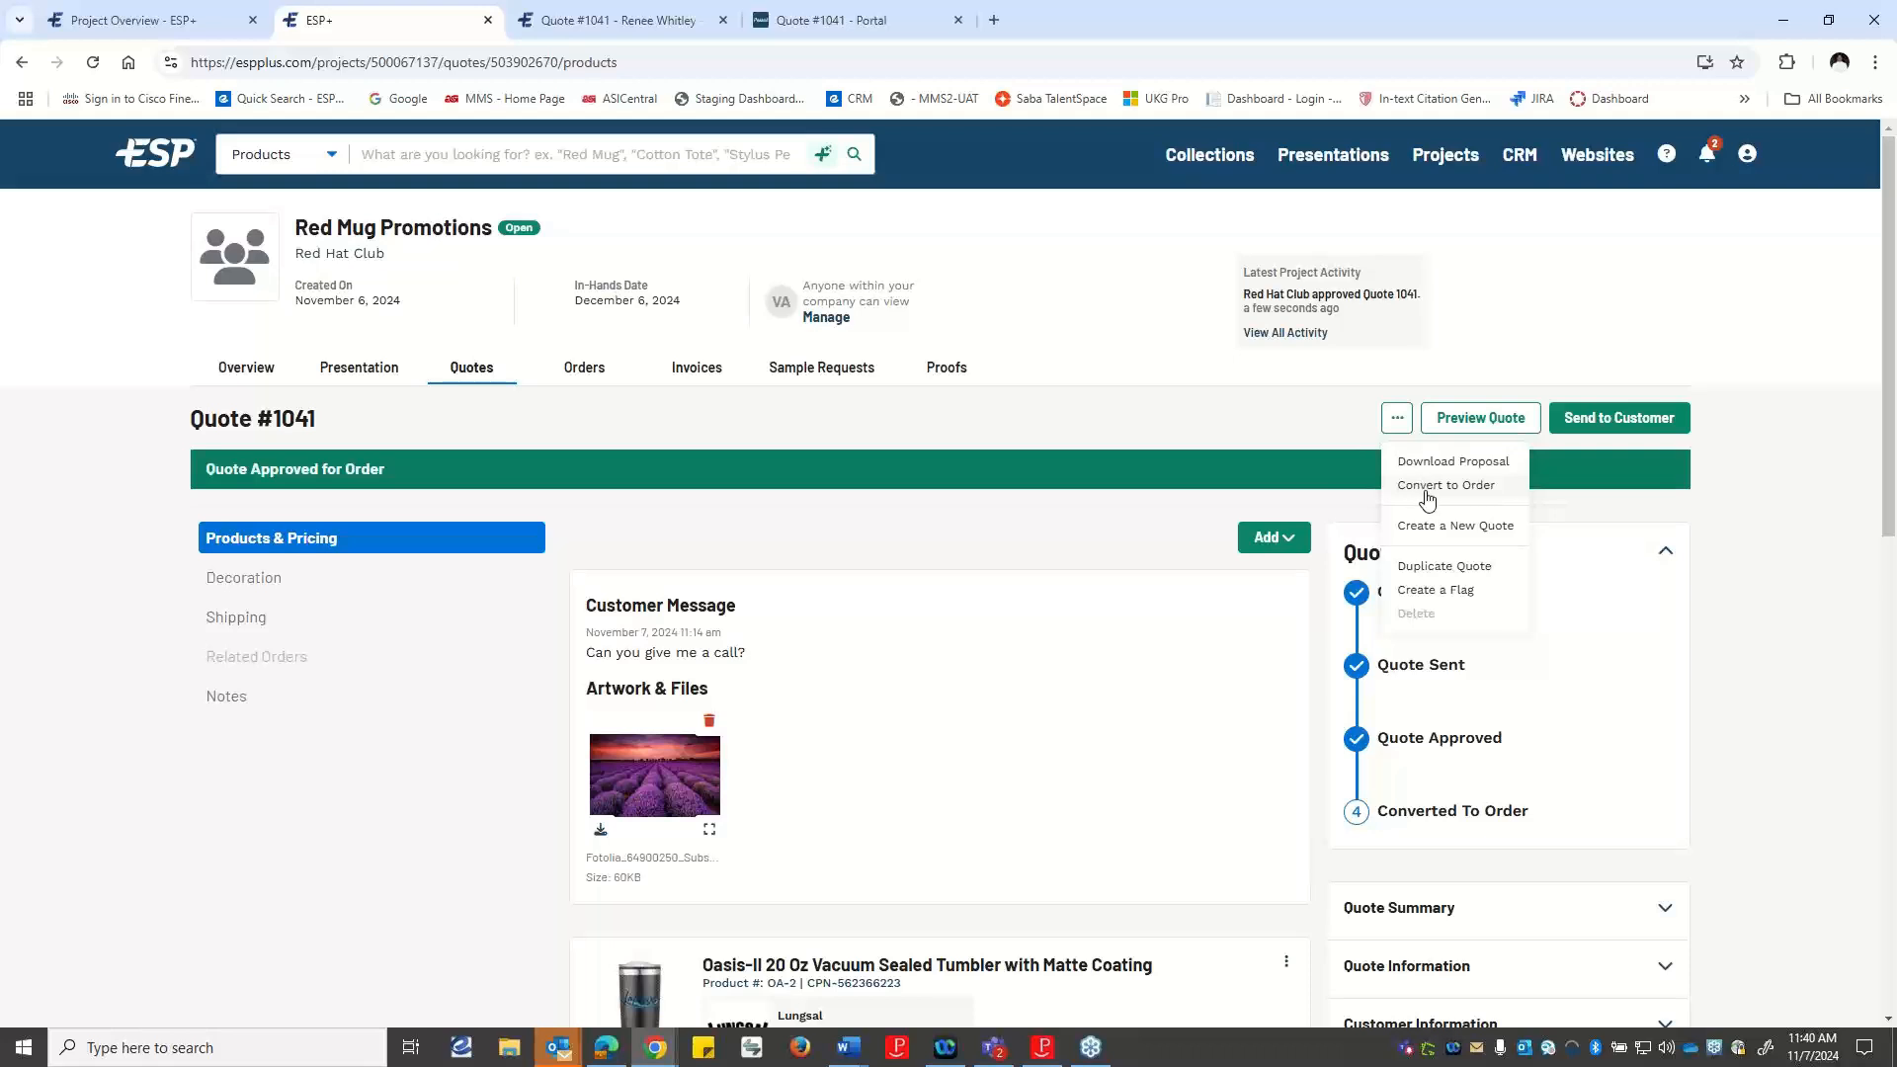
pyautogui.click(1426, 486)
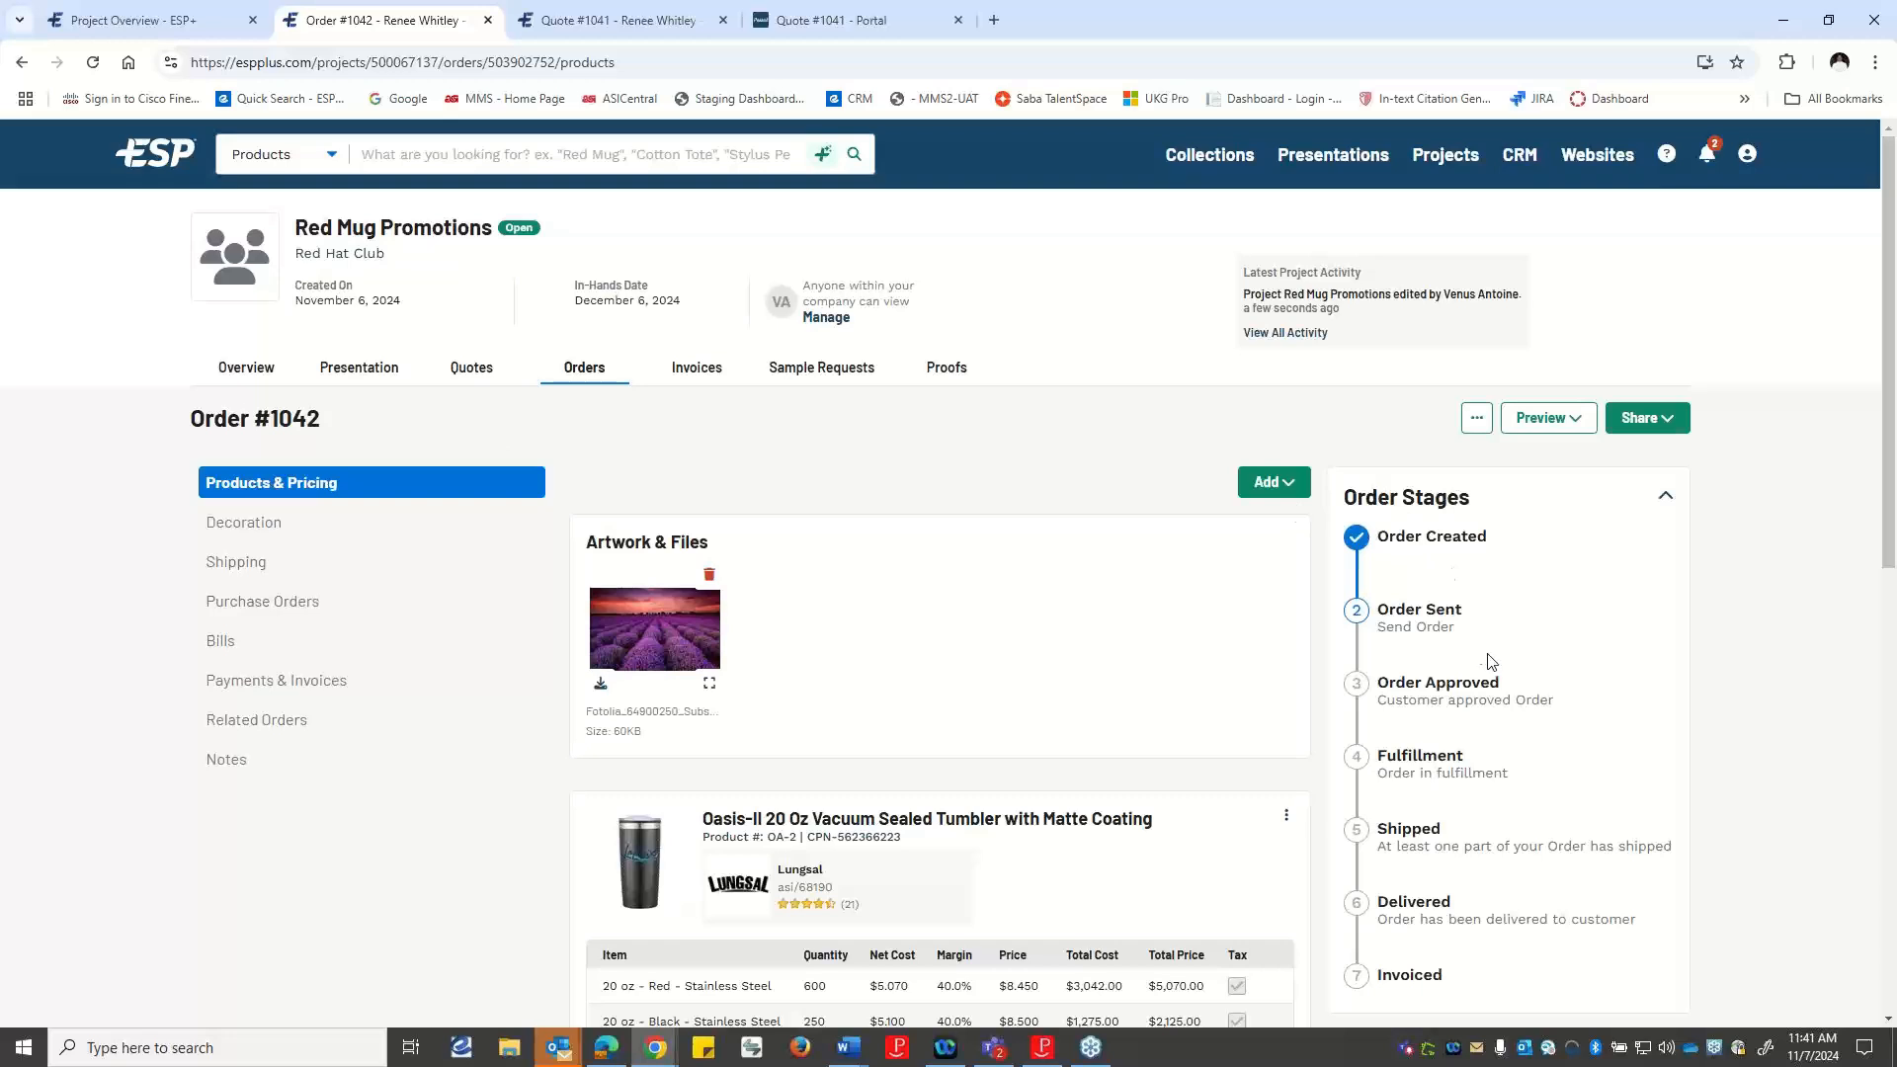
pyautogui.scroll(-1, 1475, 652)
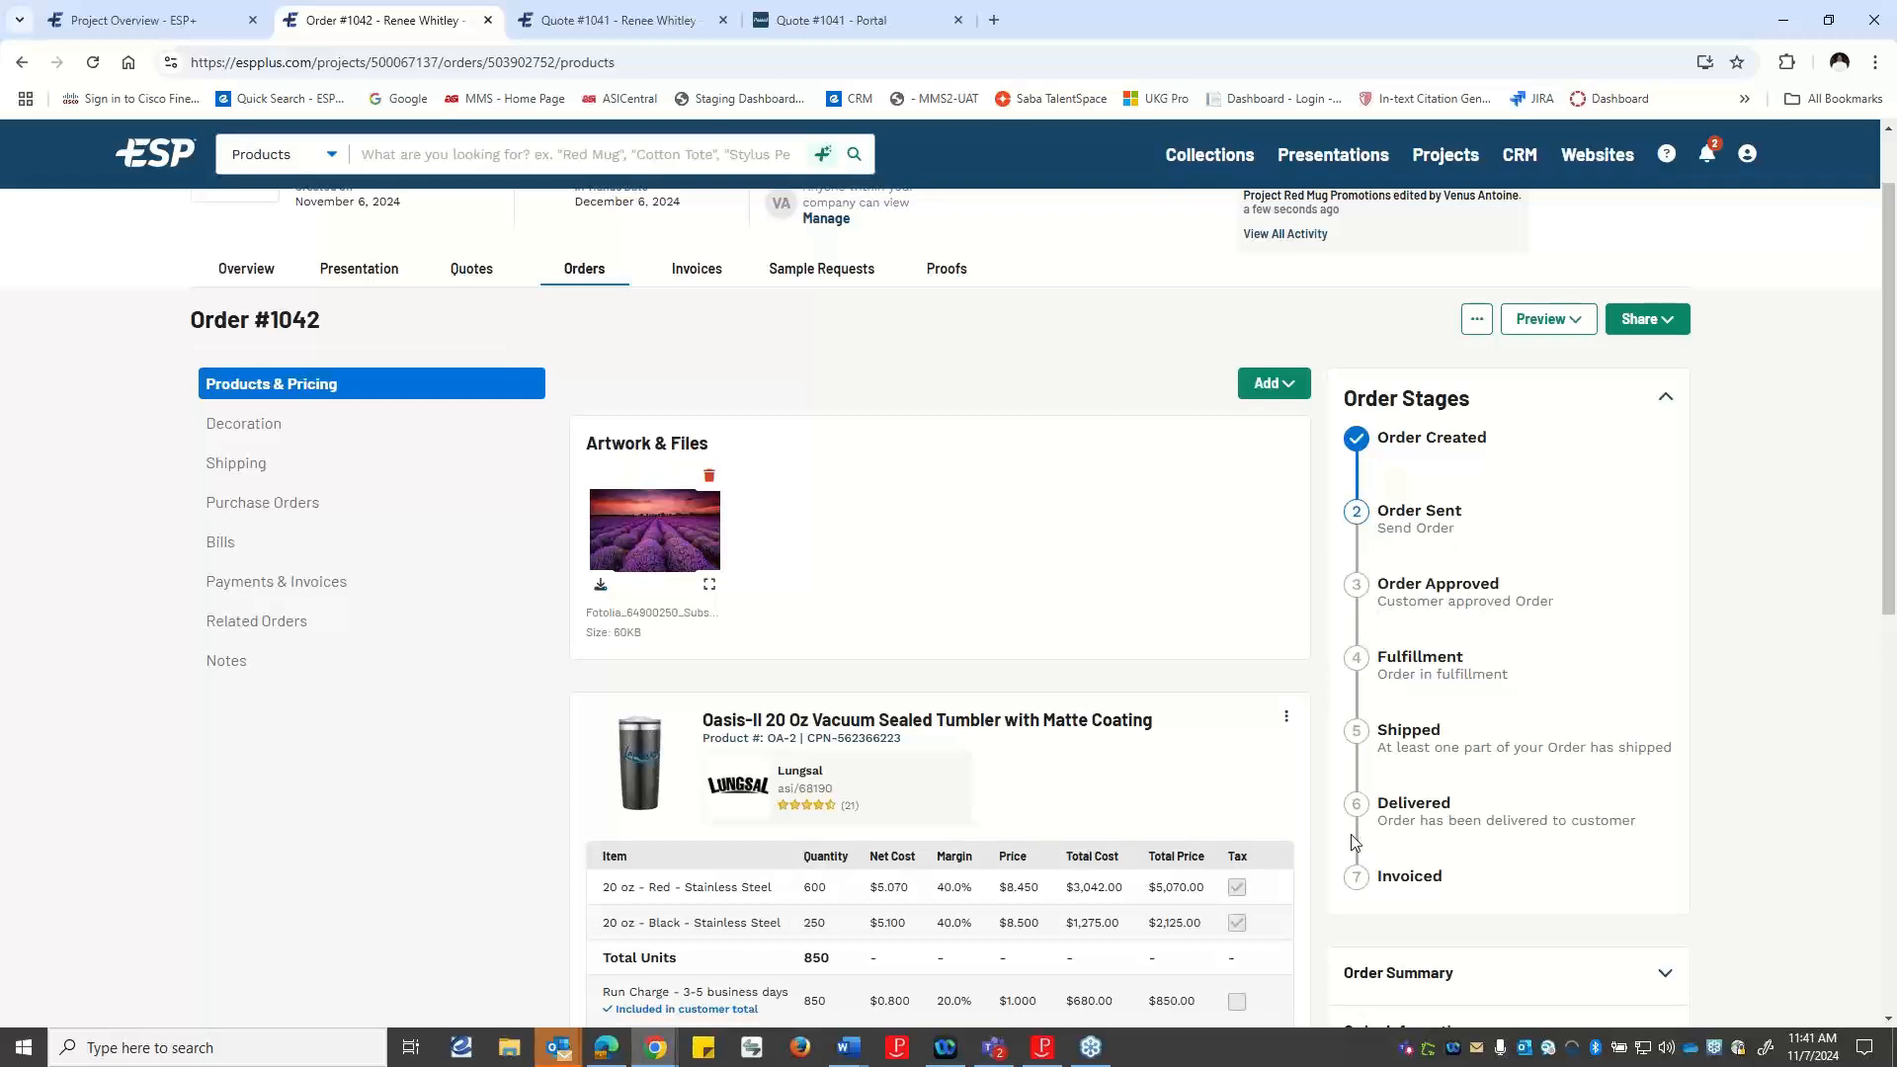
# Check what can be added to the order, and review its tumbler, mug and shipping charges.
pyautogui.click(1275, 385)
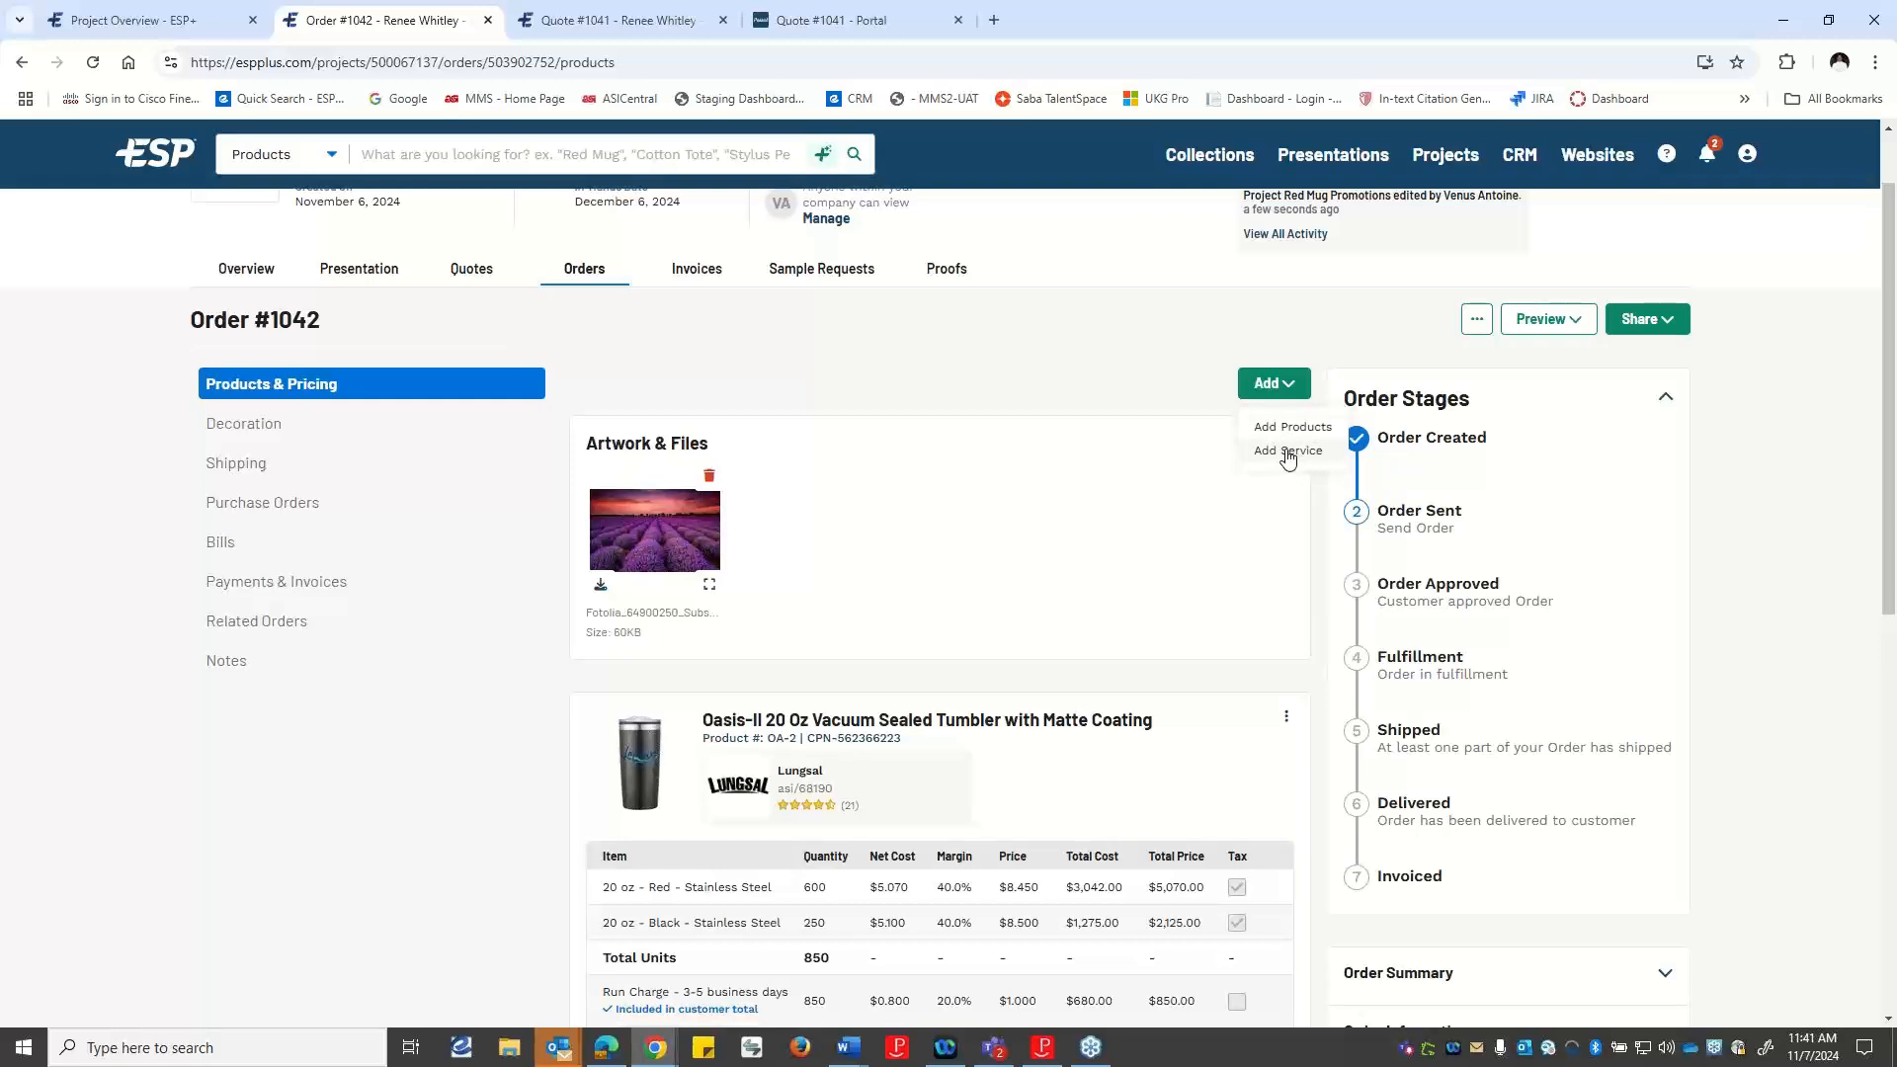
pyautogui.scroll(-8, 1122, 648)
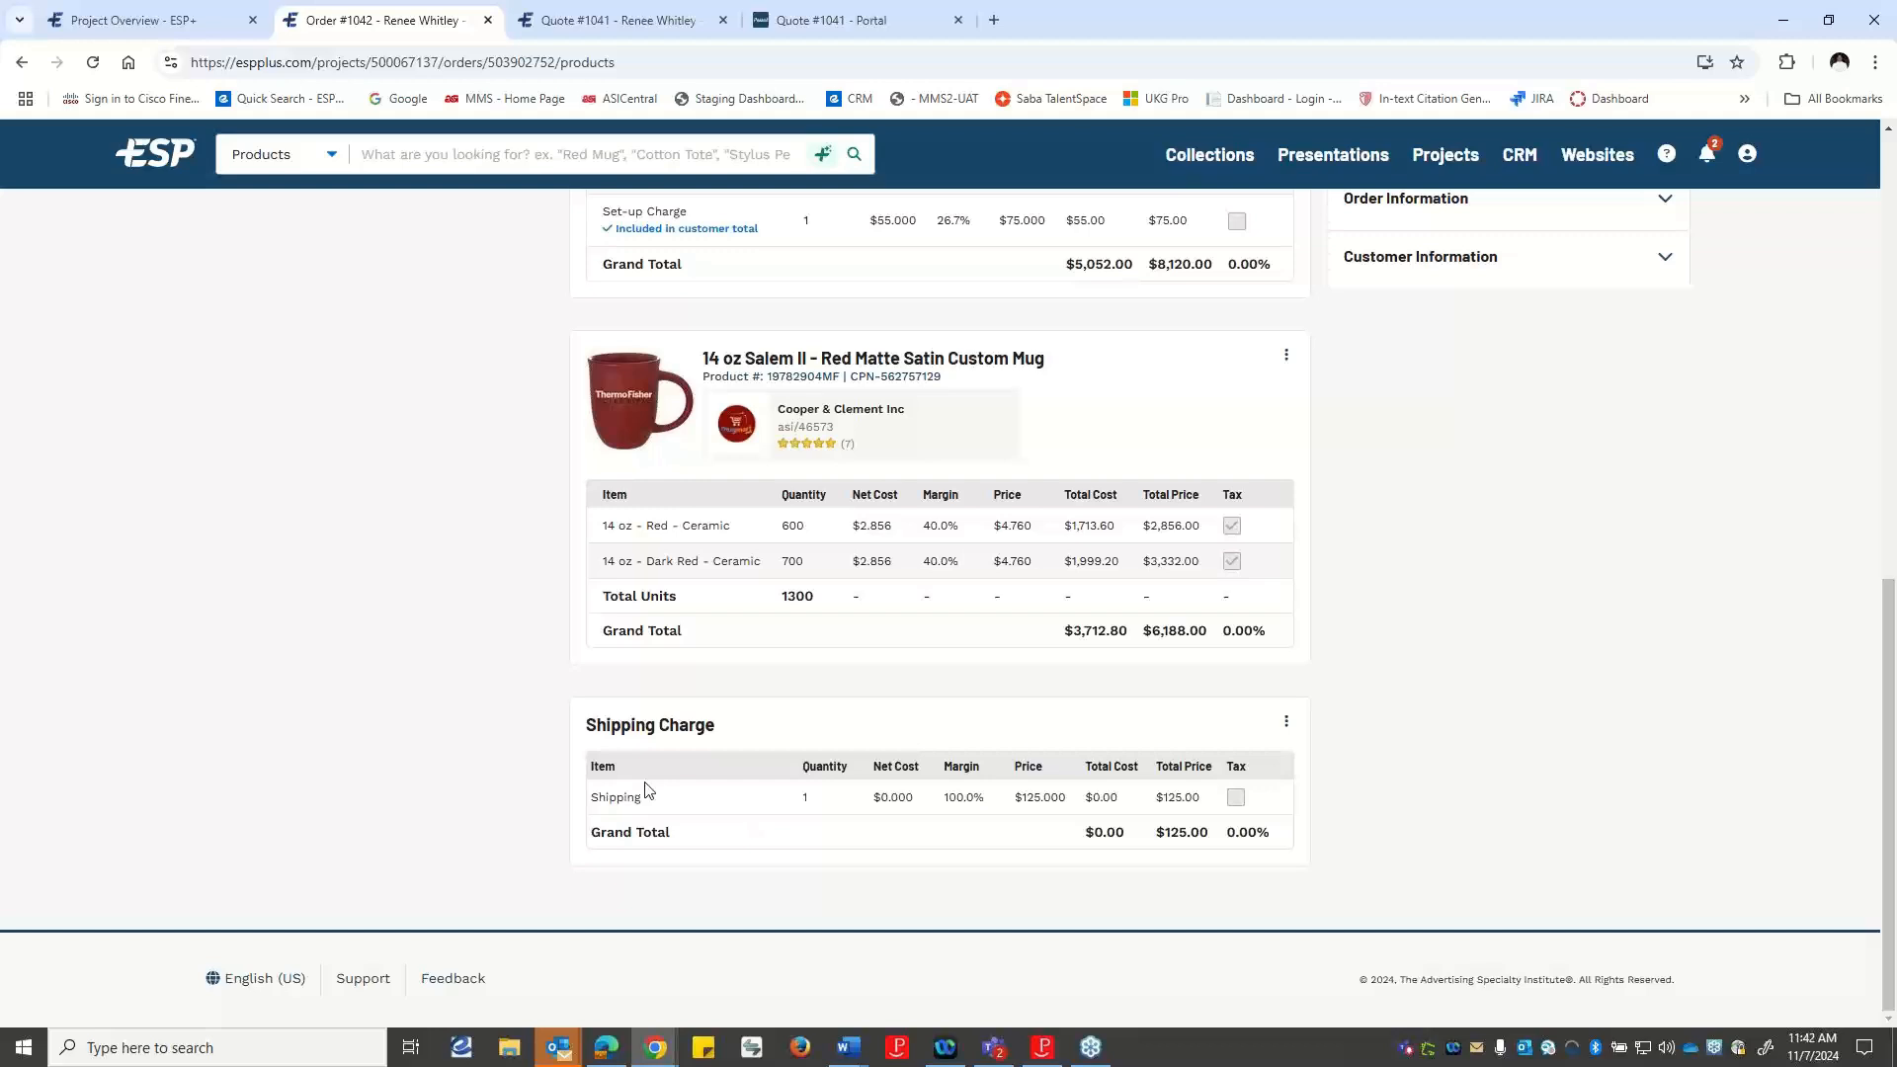
pyautogui.scroll(3, 647, 789)
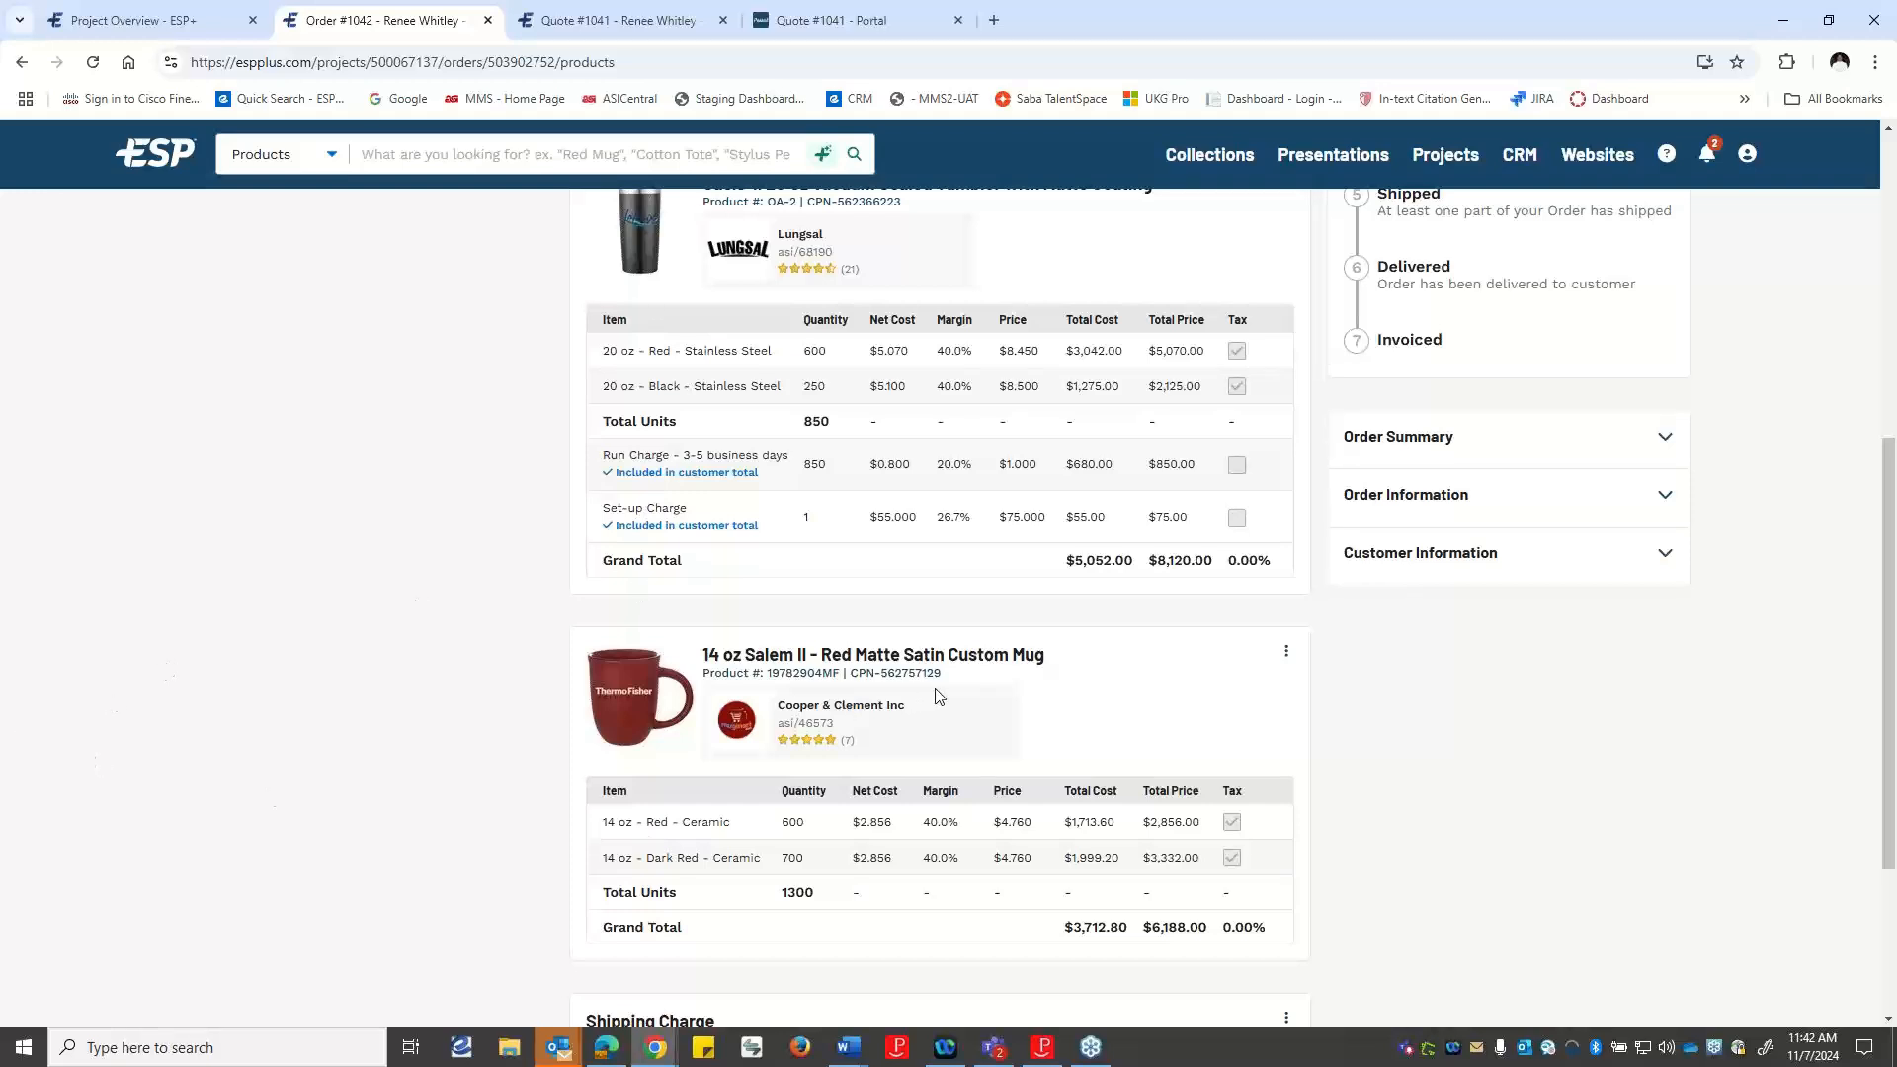
pyautogui.scroll(6, 1070, 618)
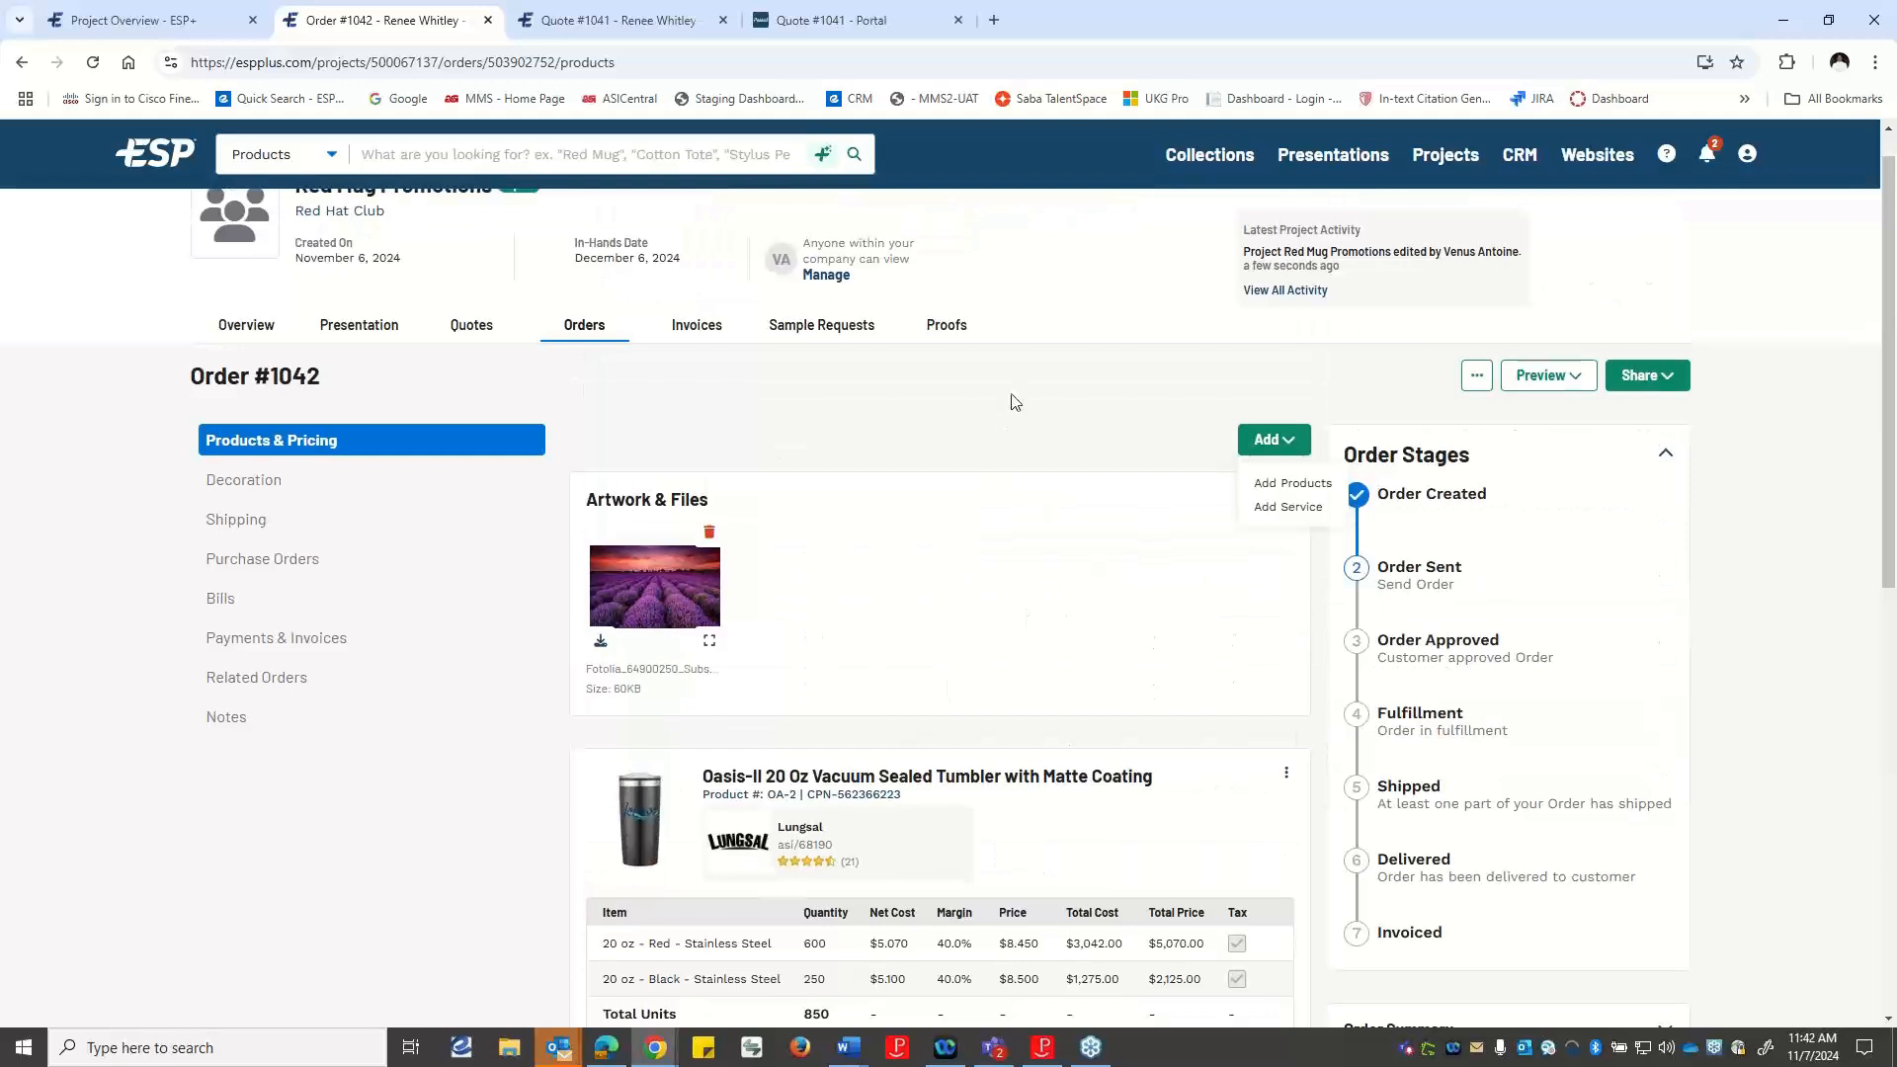
pyautogui.click(1097, 410)
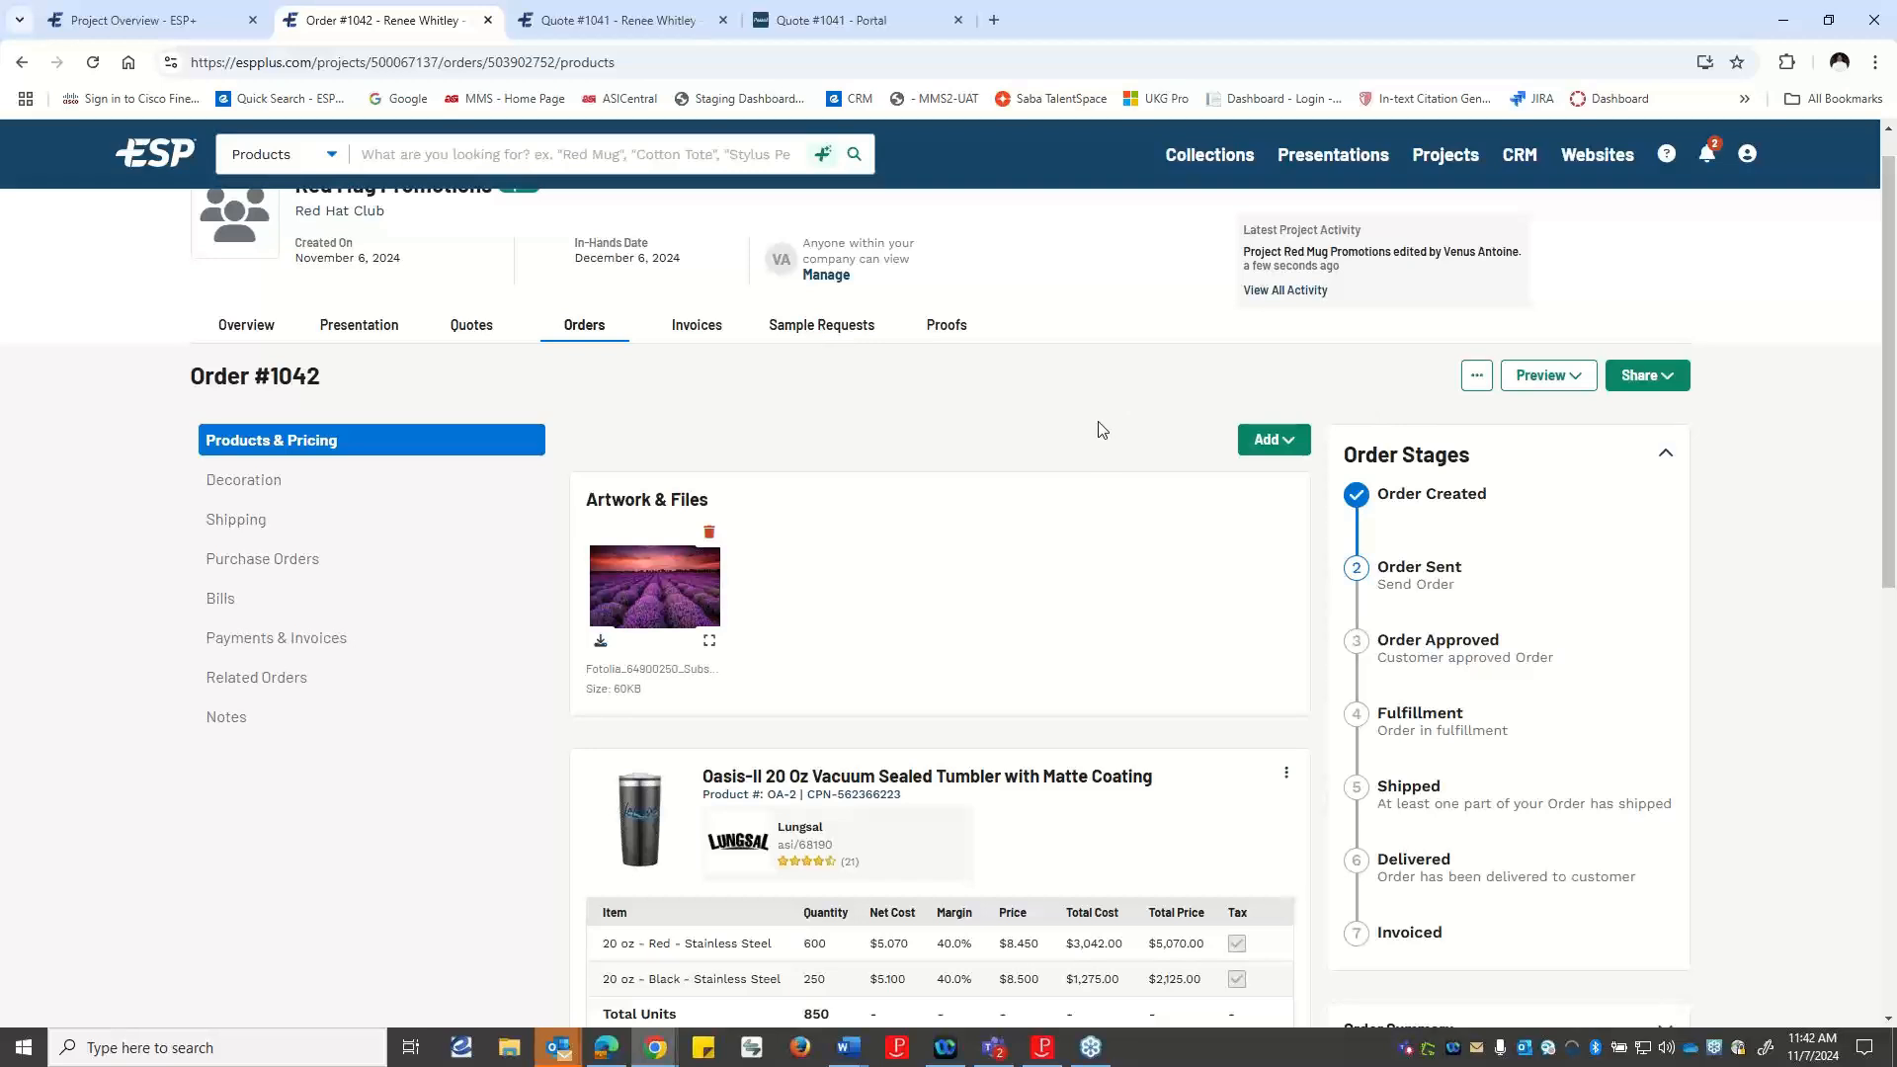
# Open the order's purchase orders, preview the one for Cooper & Clement Inc, and return to the order.
pyautogui.click(247, 563)
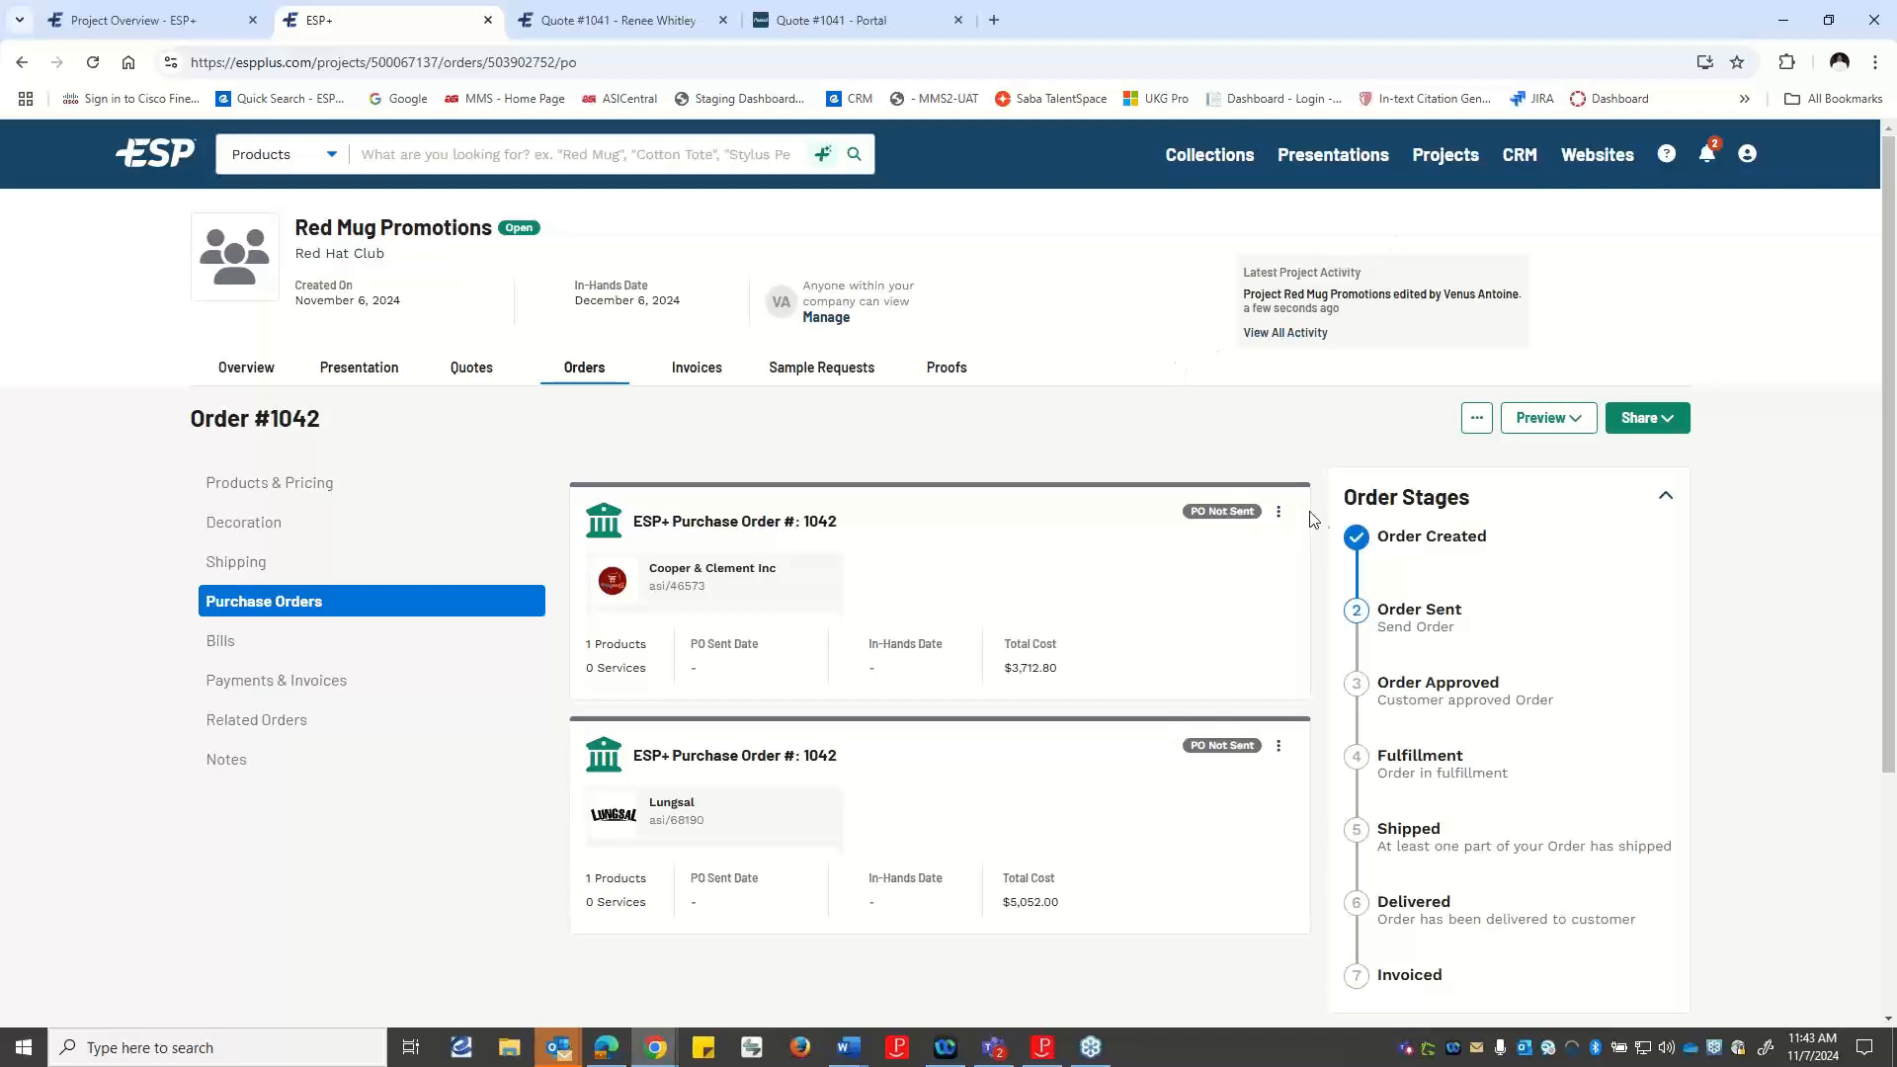
pyautogui.click(1280, 514)
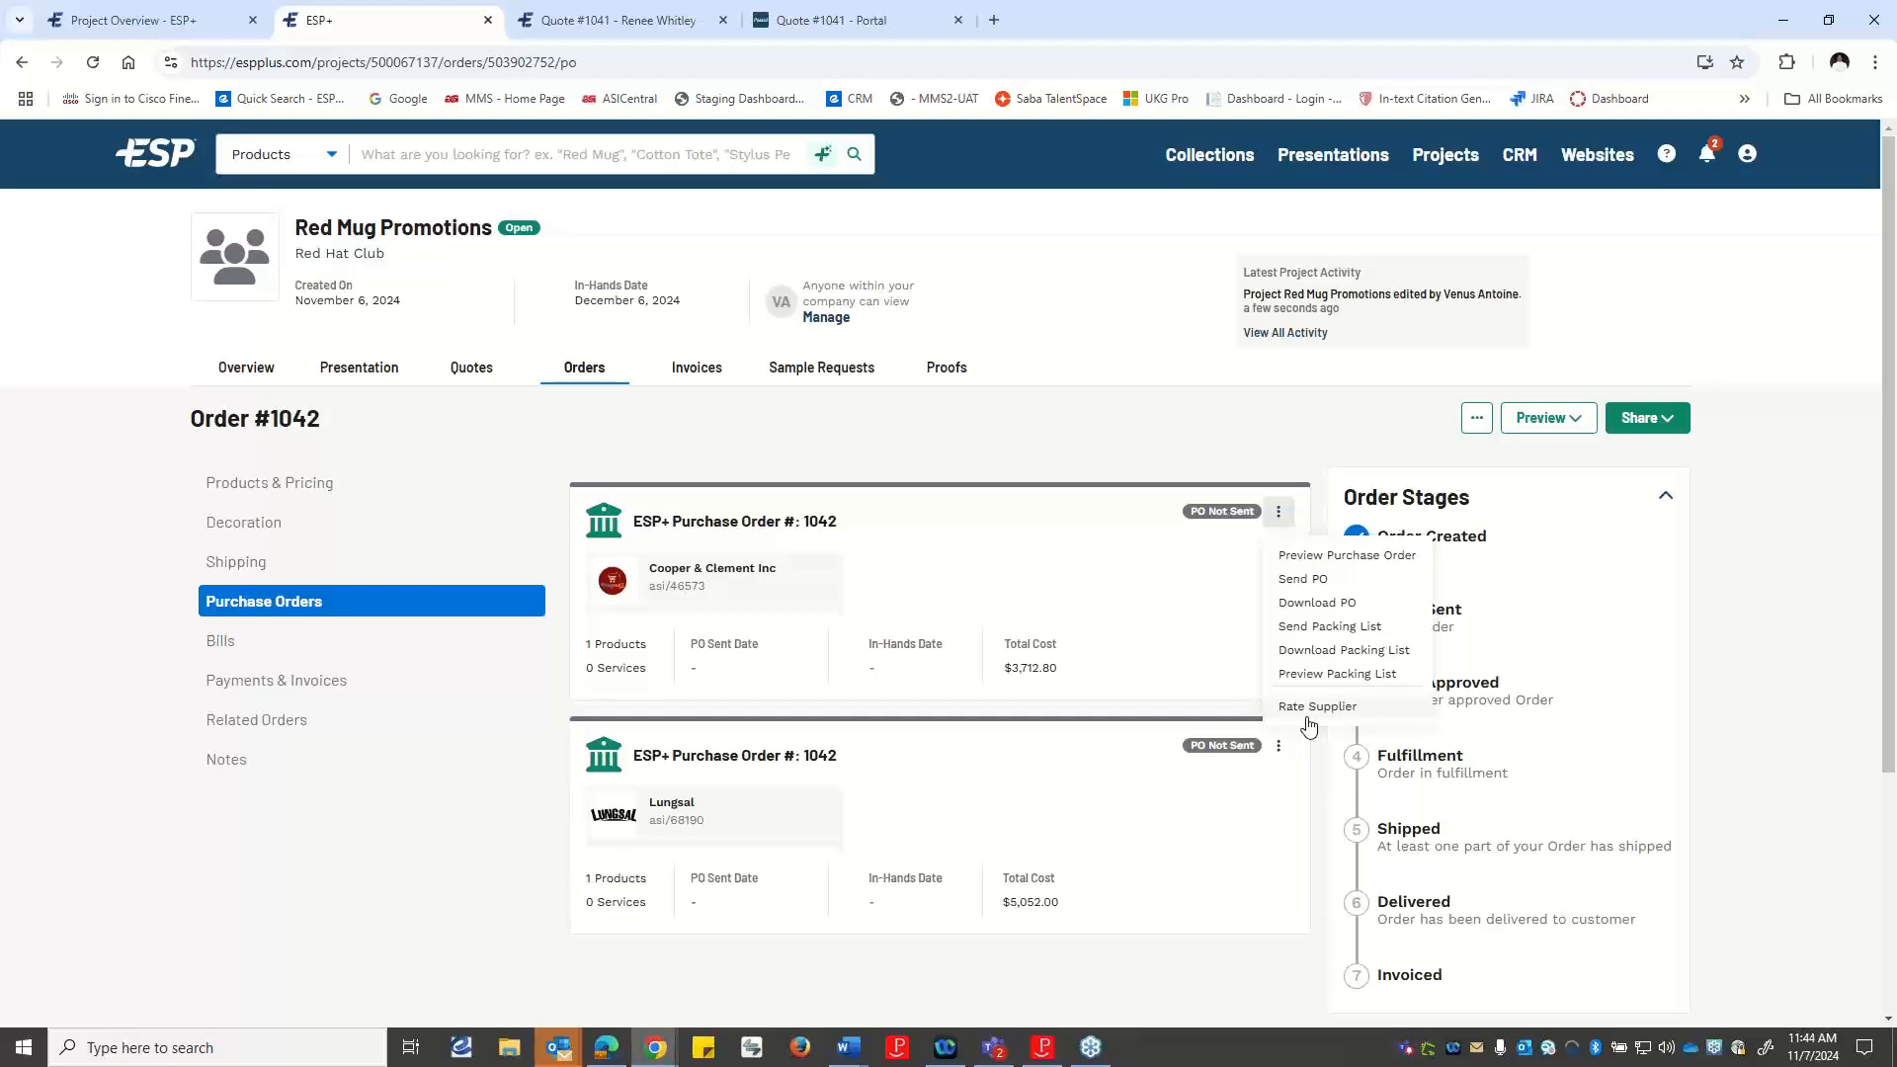
pyautogui.click(1312, 561)
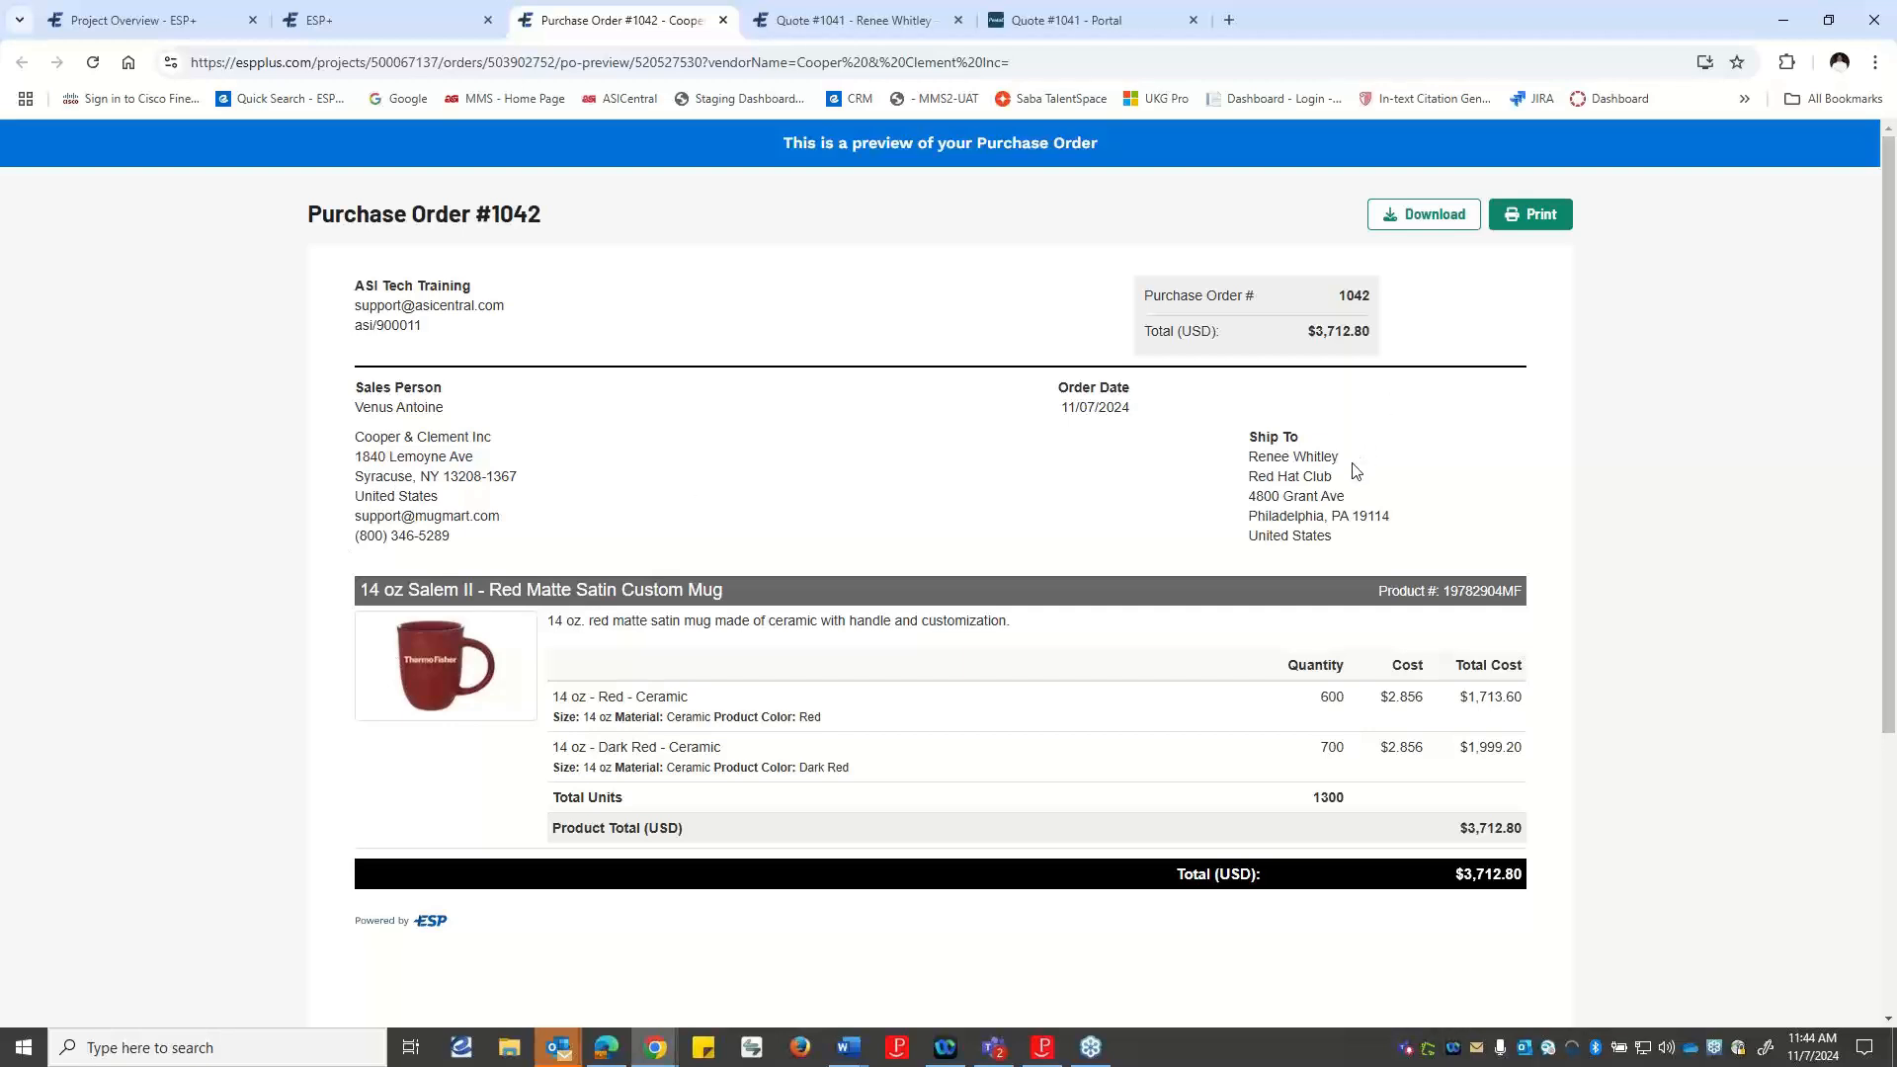
pyautogui.scroll(-1, 1088, 554)
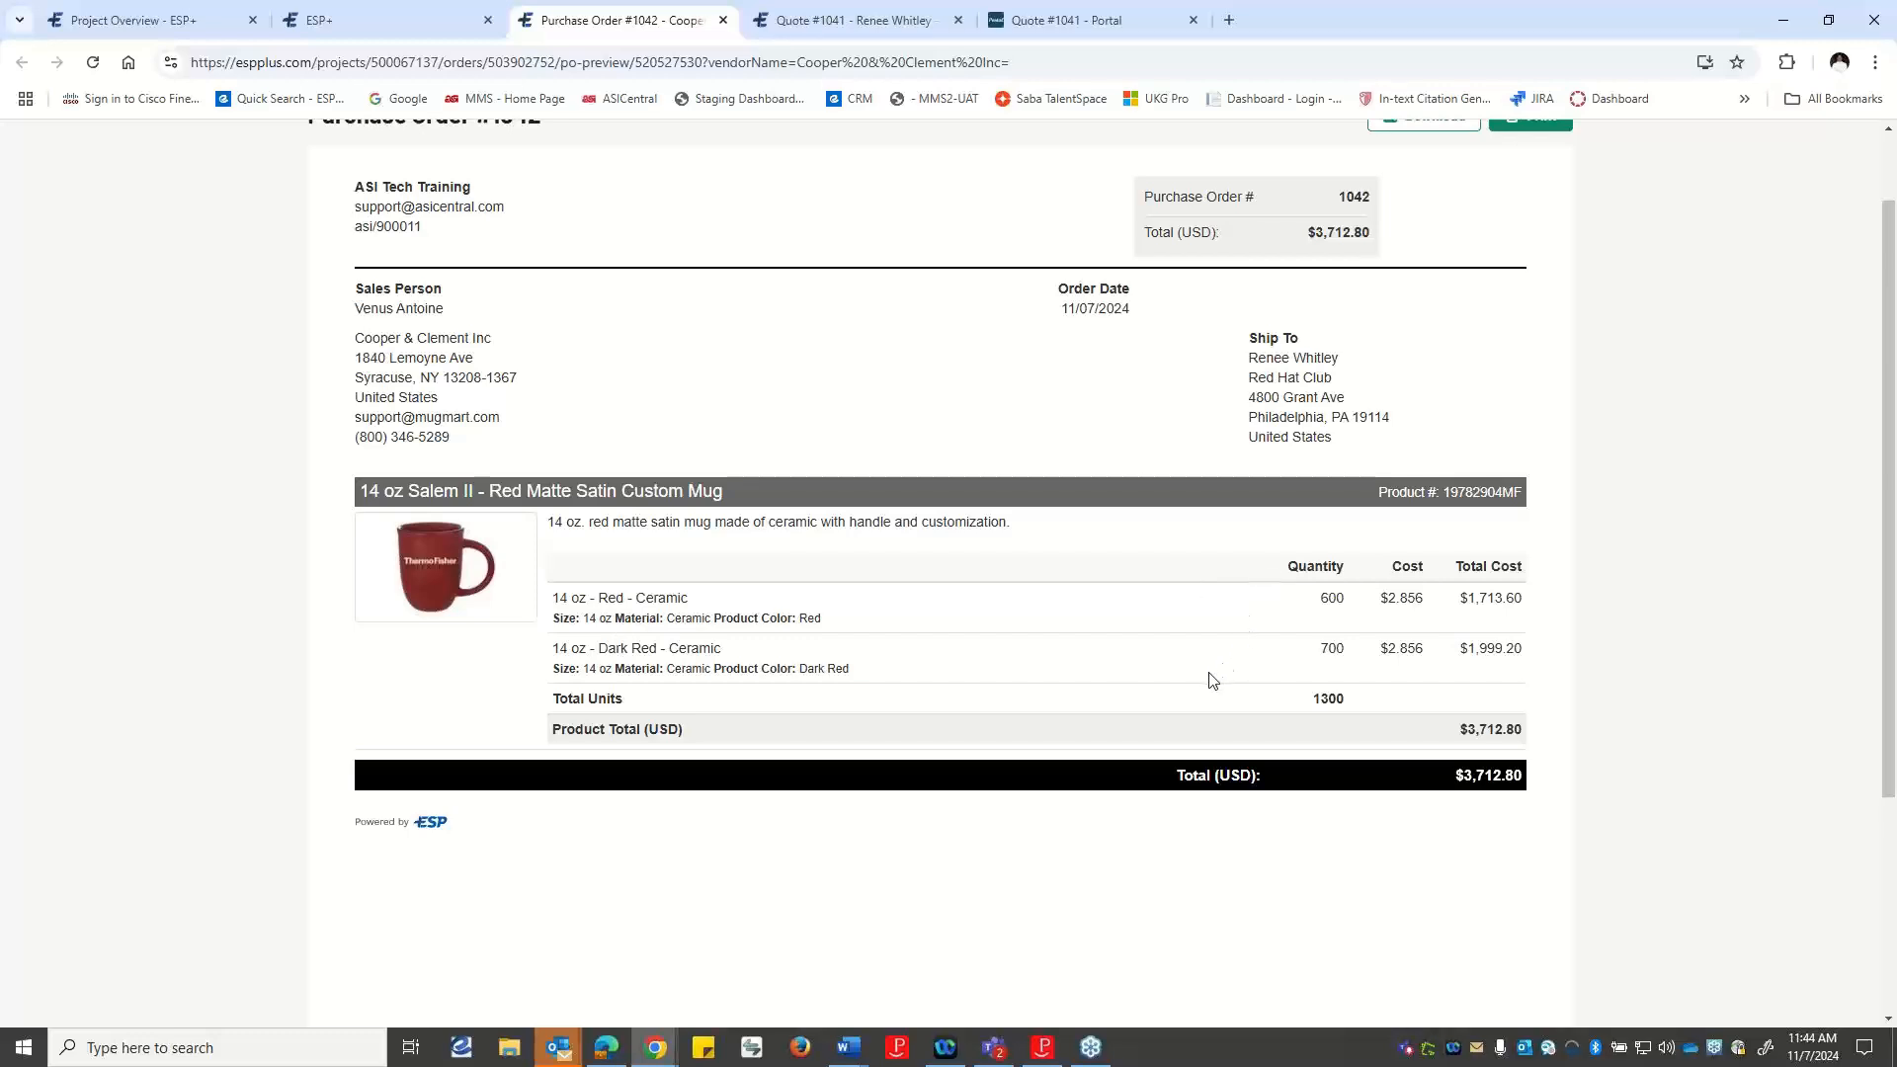
pyautogui.scroll(-1, 1207, 678)
pyautogui.scroll(-2, 1274, 670)
pyautogui.scroll(5, 1374, 682)
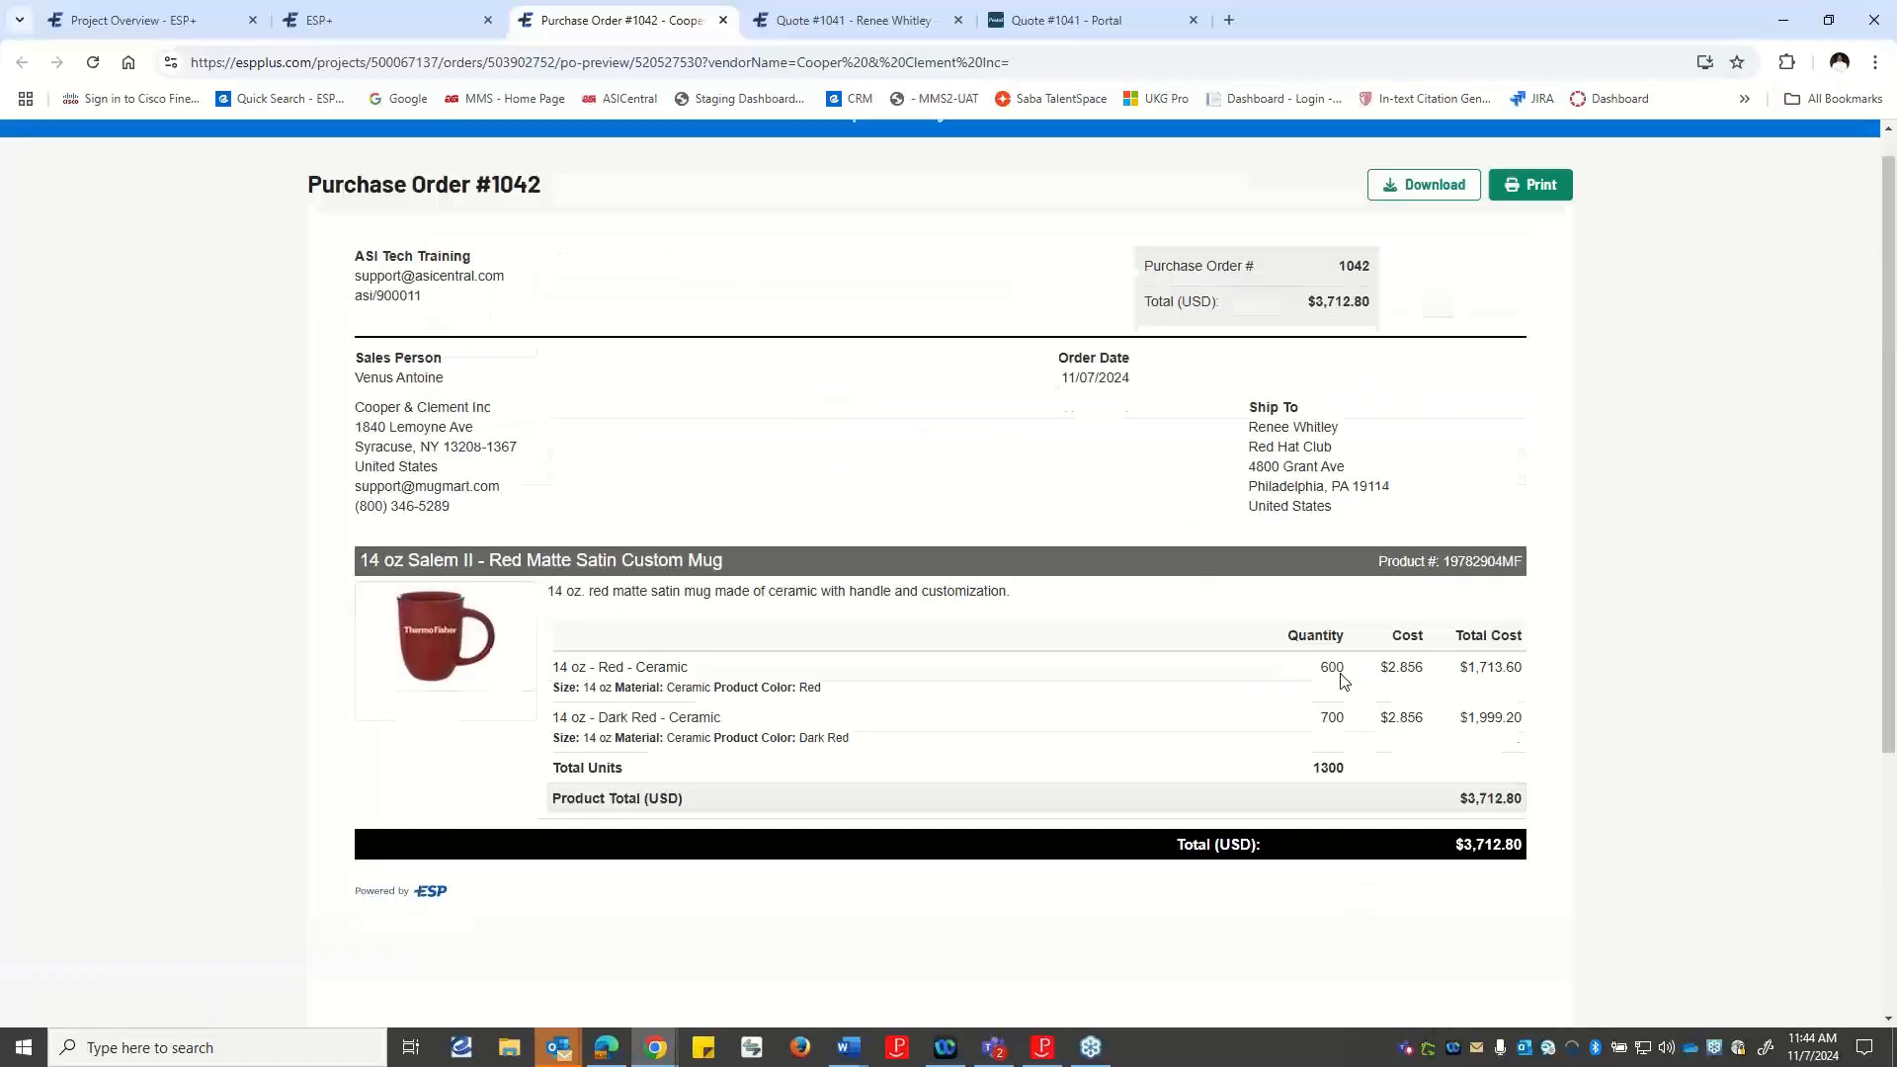
pyautogui.click(360, 16)
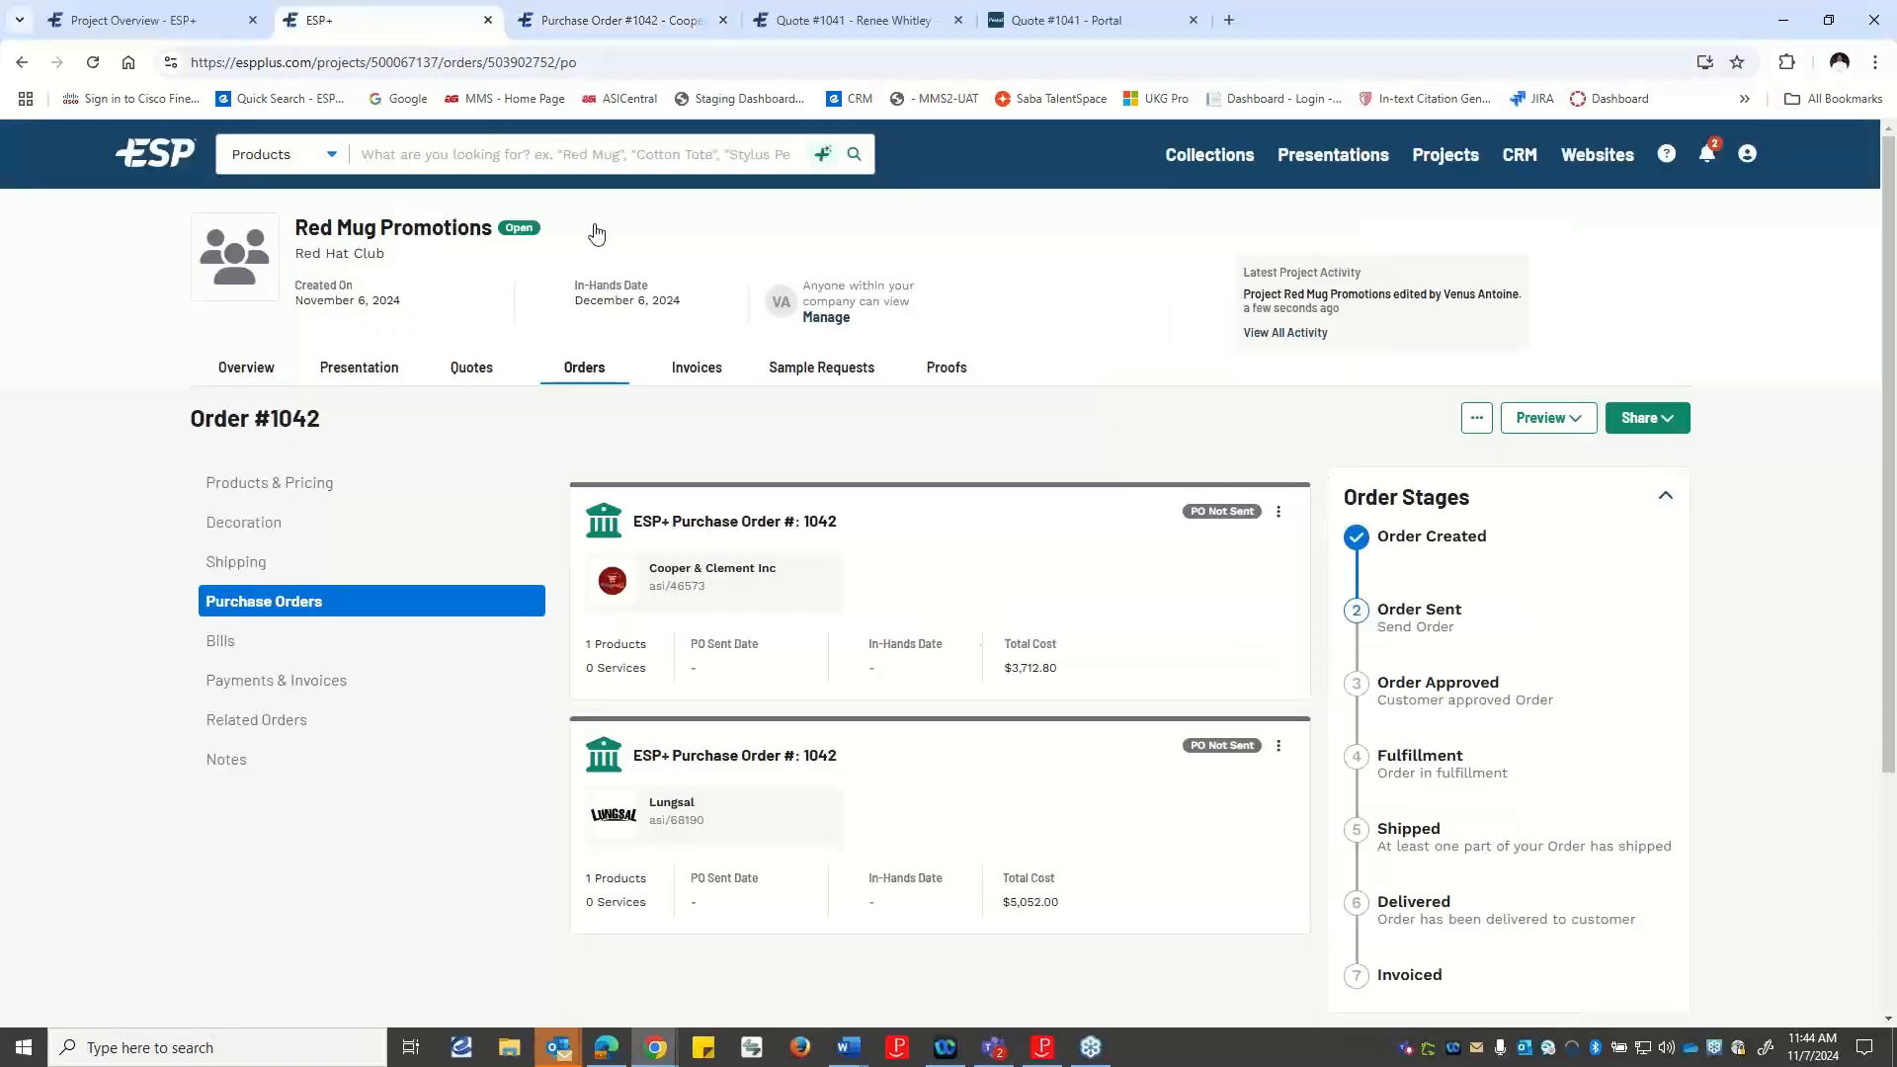
pyautogui.click(1282, 512)
pyautogui.click(1300, 579)
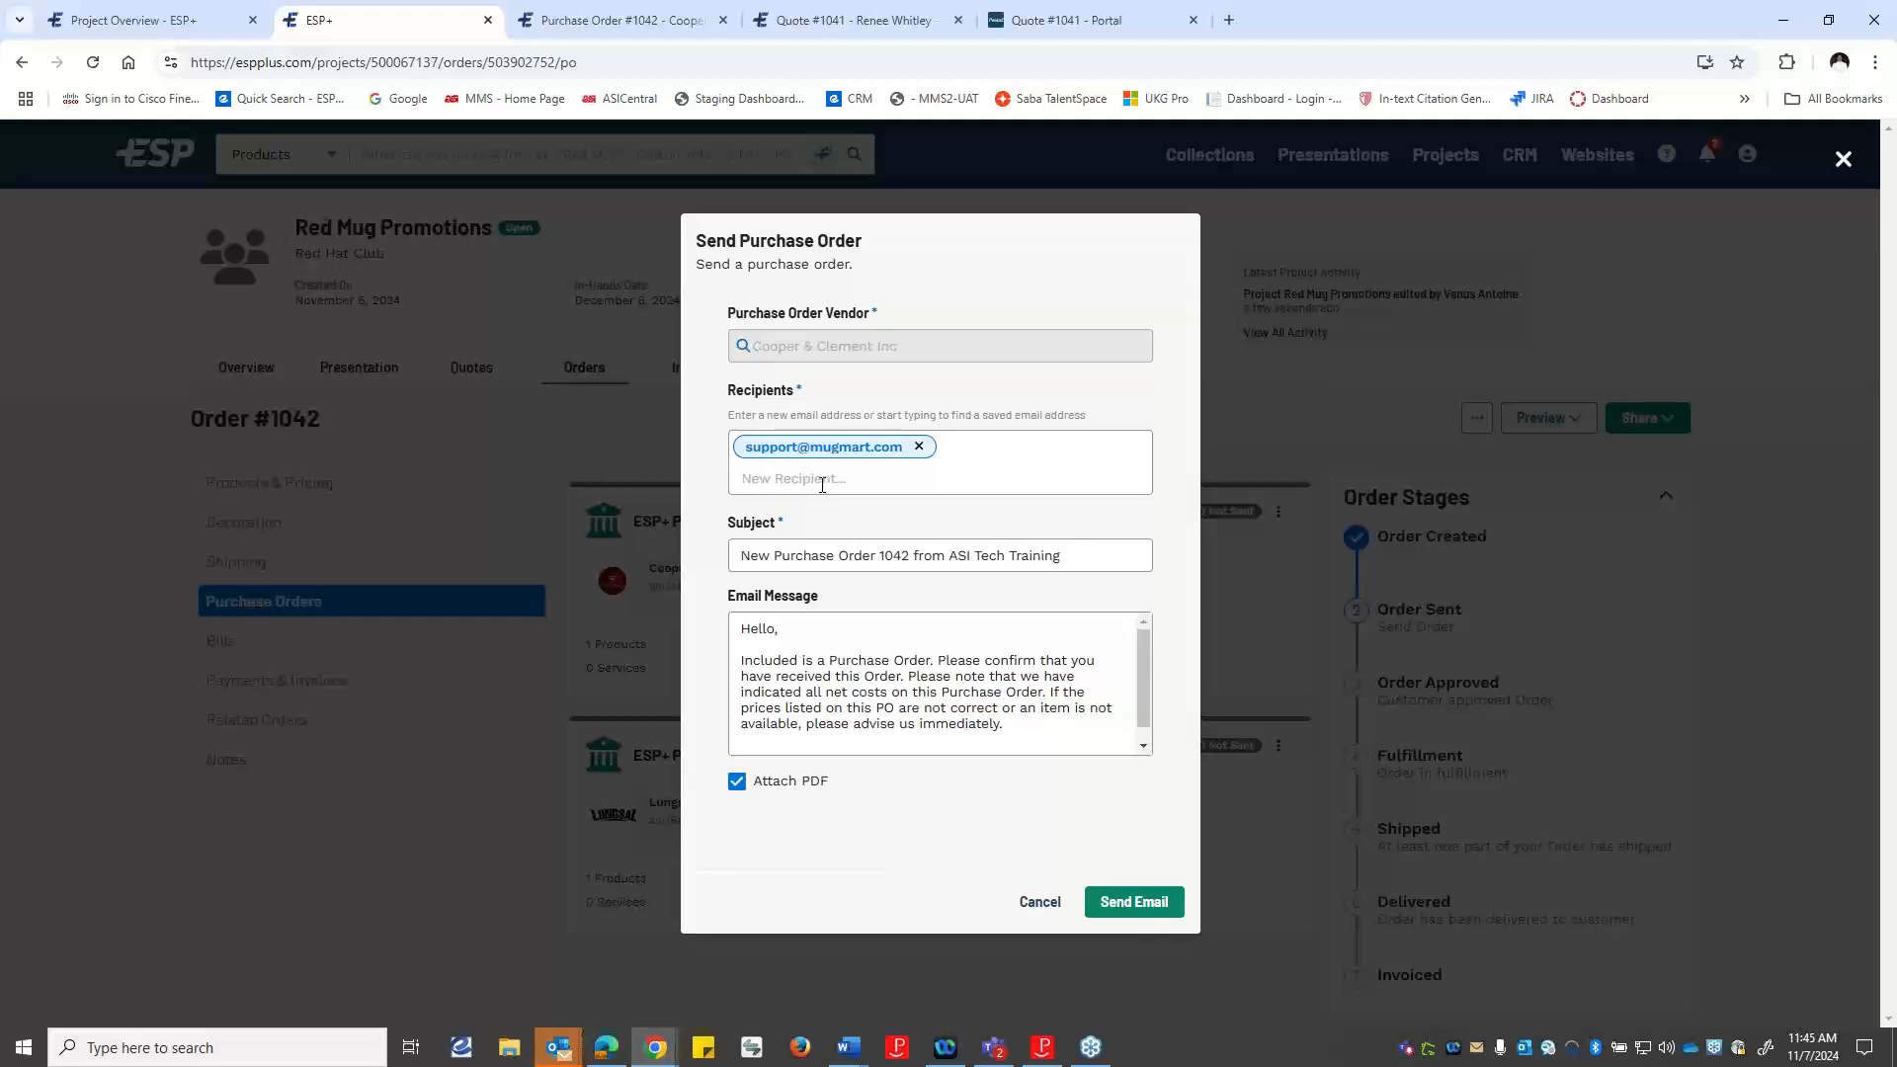
pyautogui.click(1039, 901)
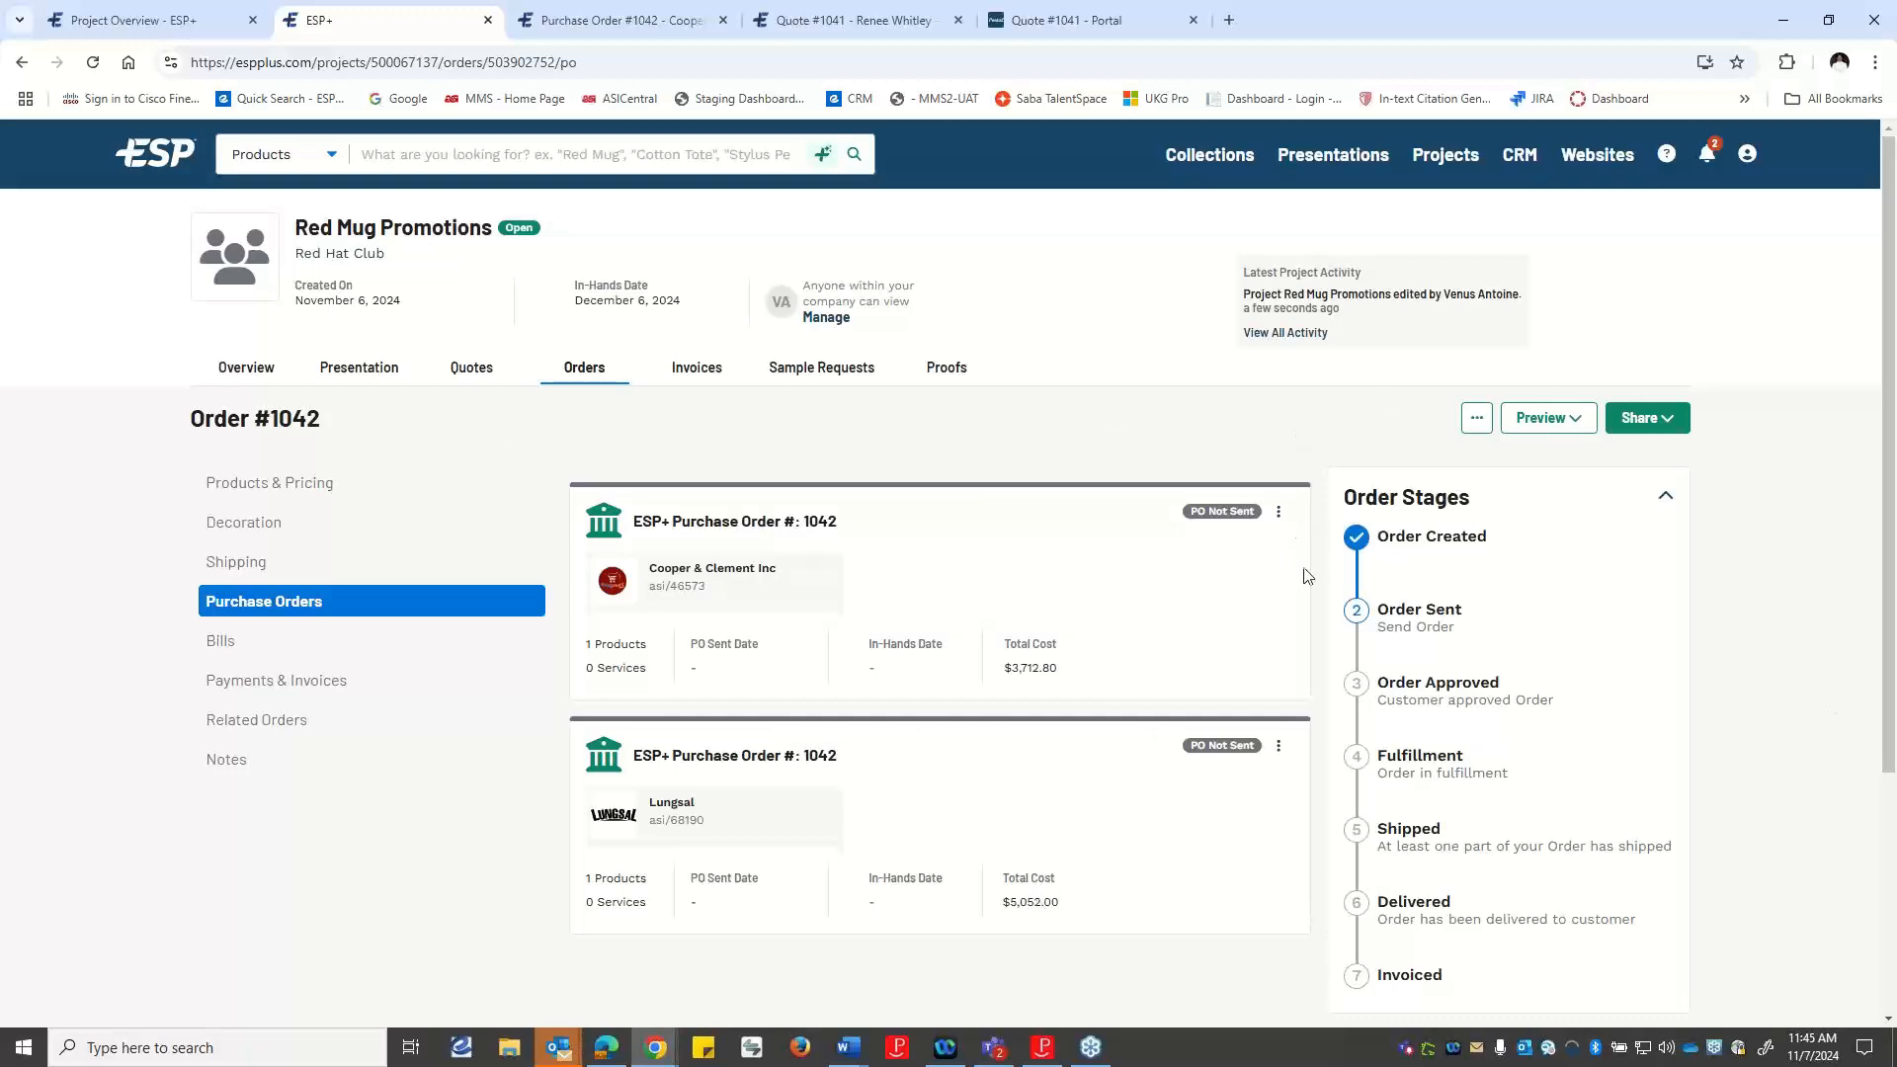
# Send the Cooper & Clement Inc purchase order, replacing the vendor's address with the salesperson's e-mail as recipient.
pyautogui.click(1279, 511)
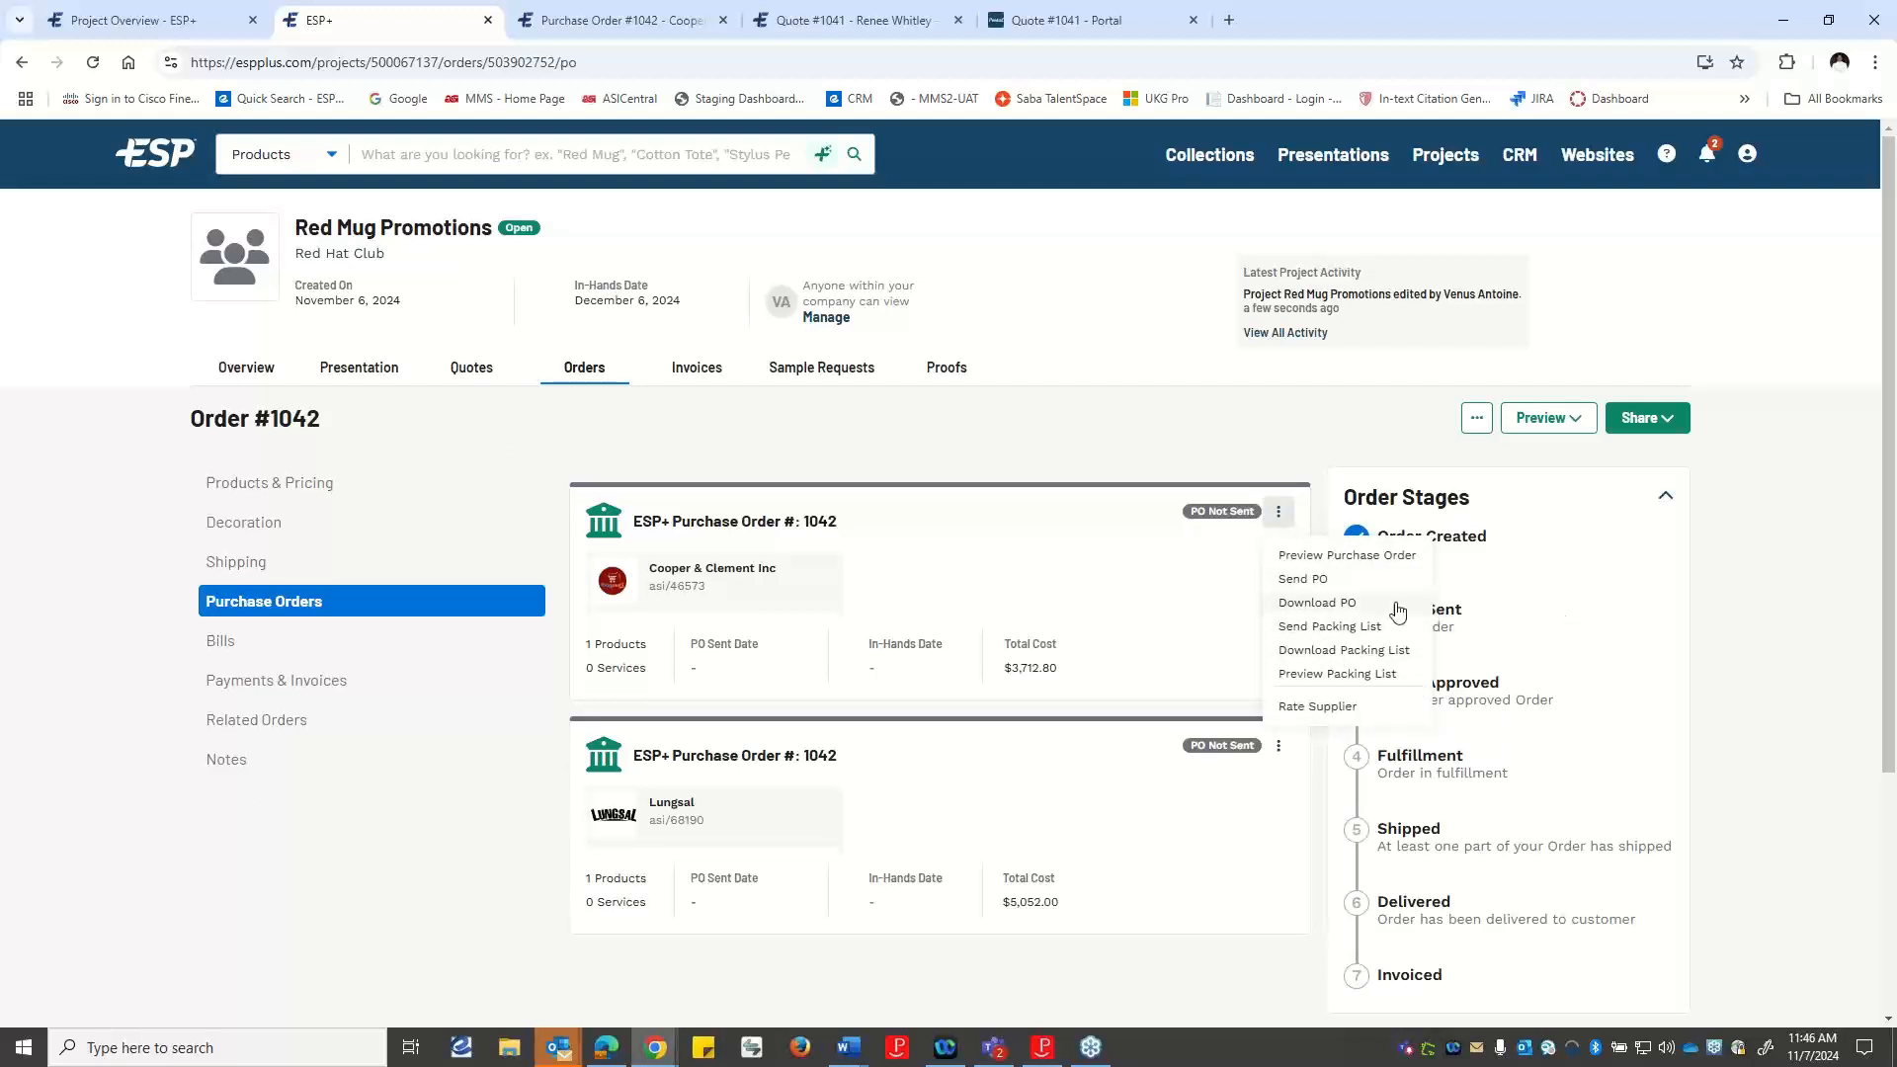
pyautogui.click(1309, 588)
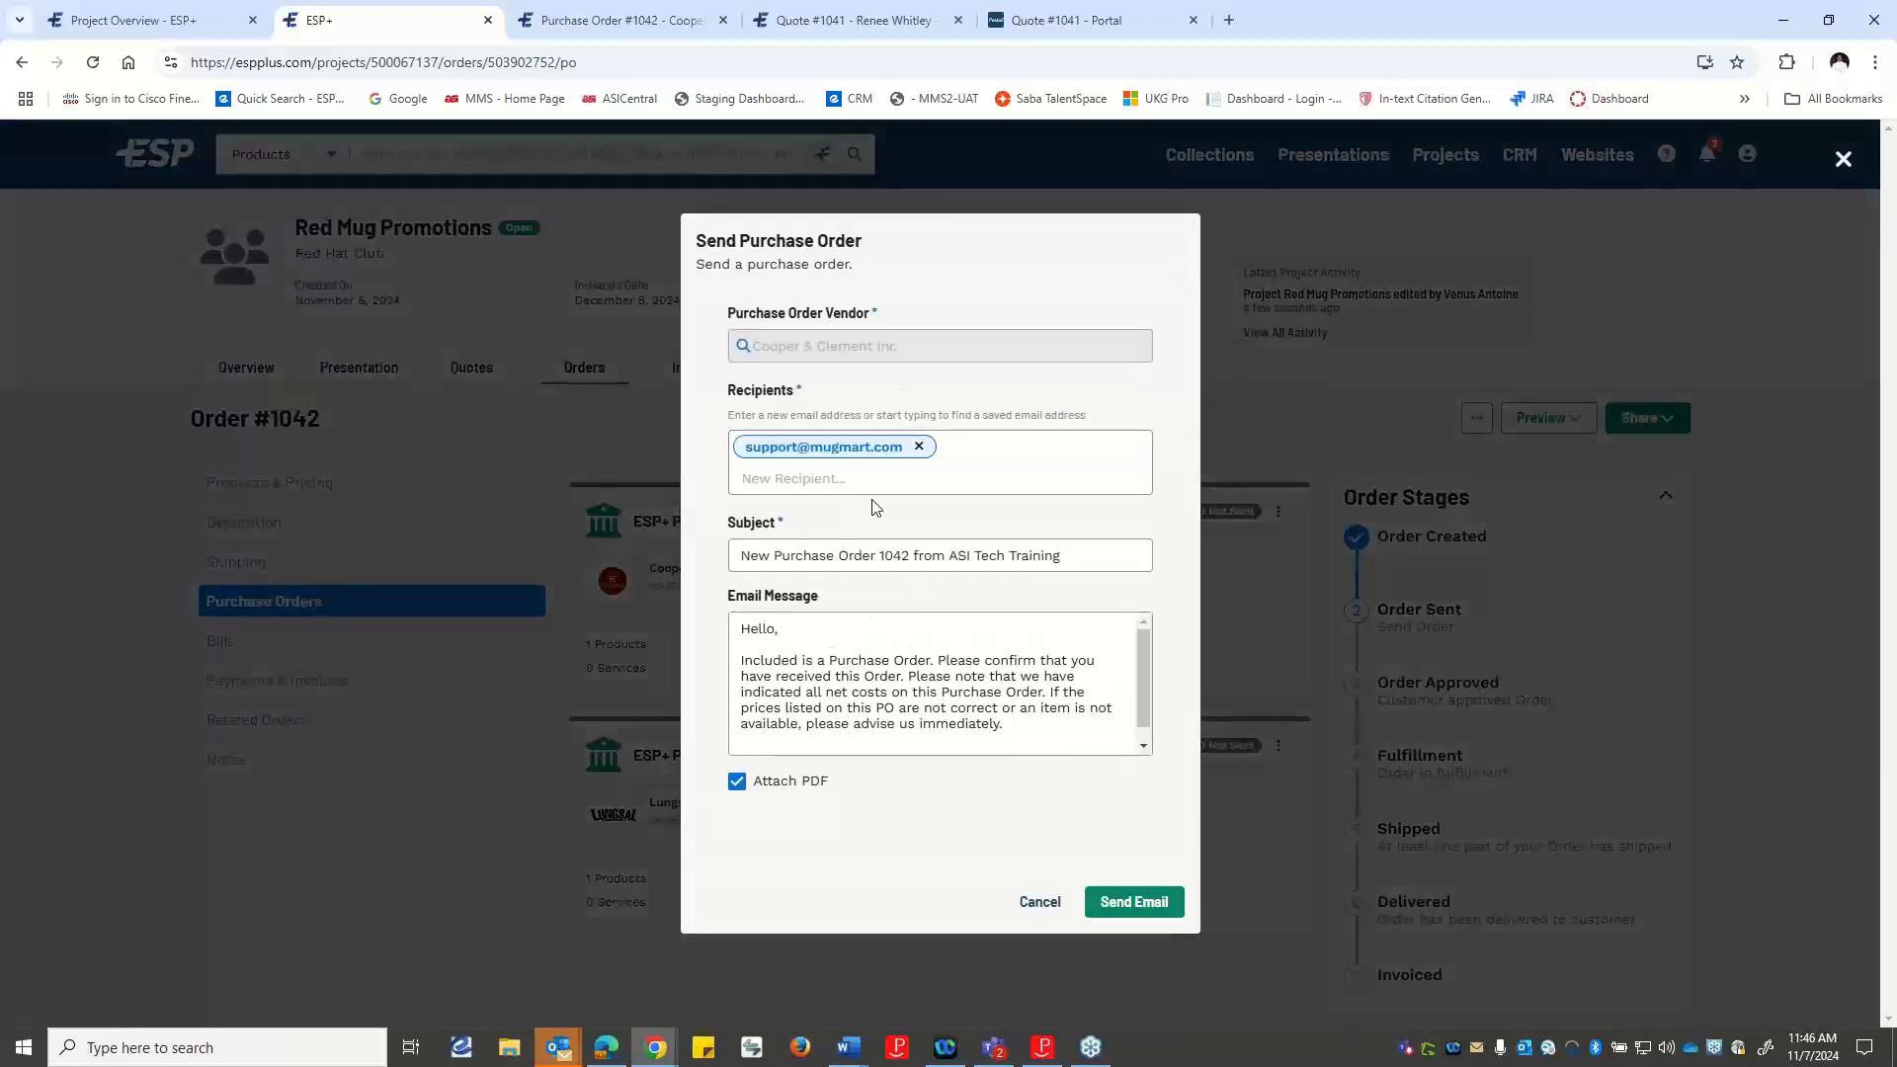
pyautogui.click(919, 447)
pyautogui.click(796, 456)
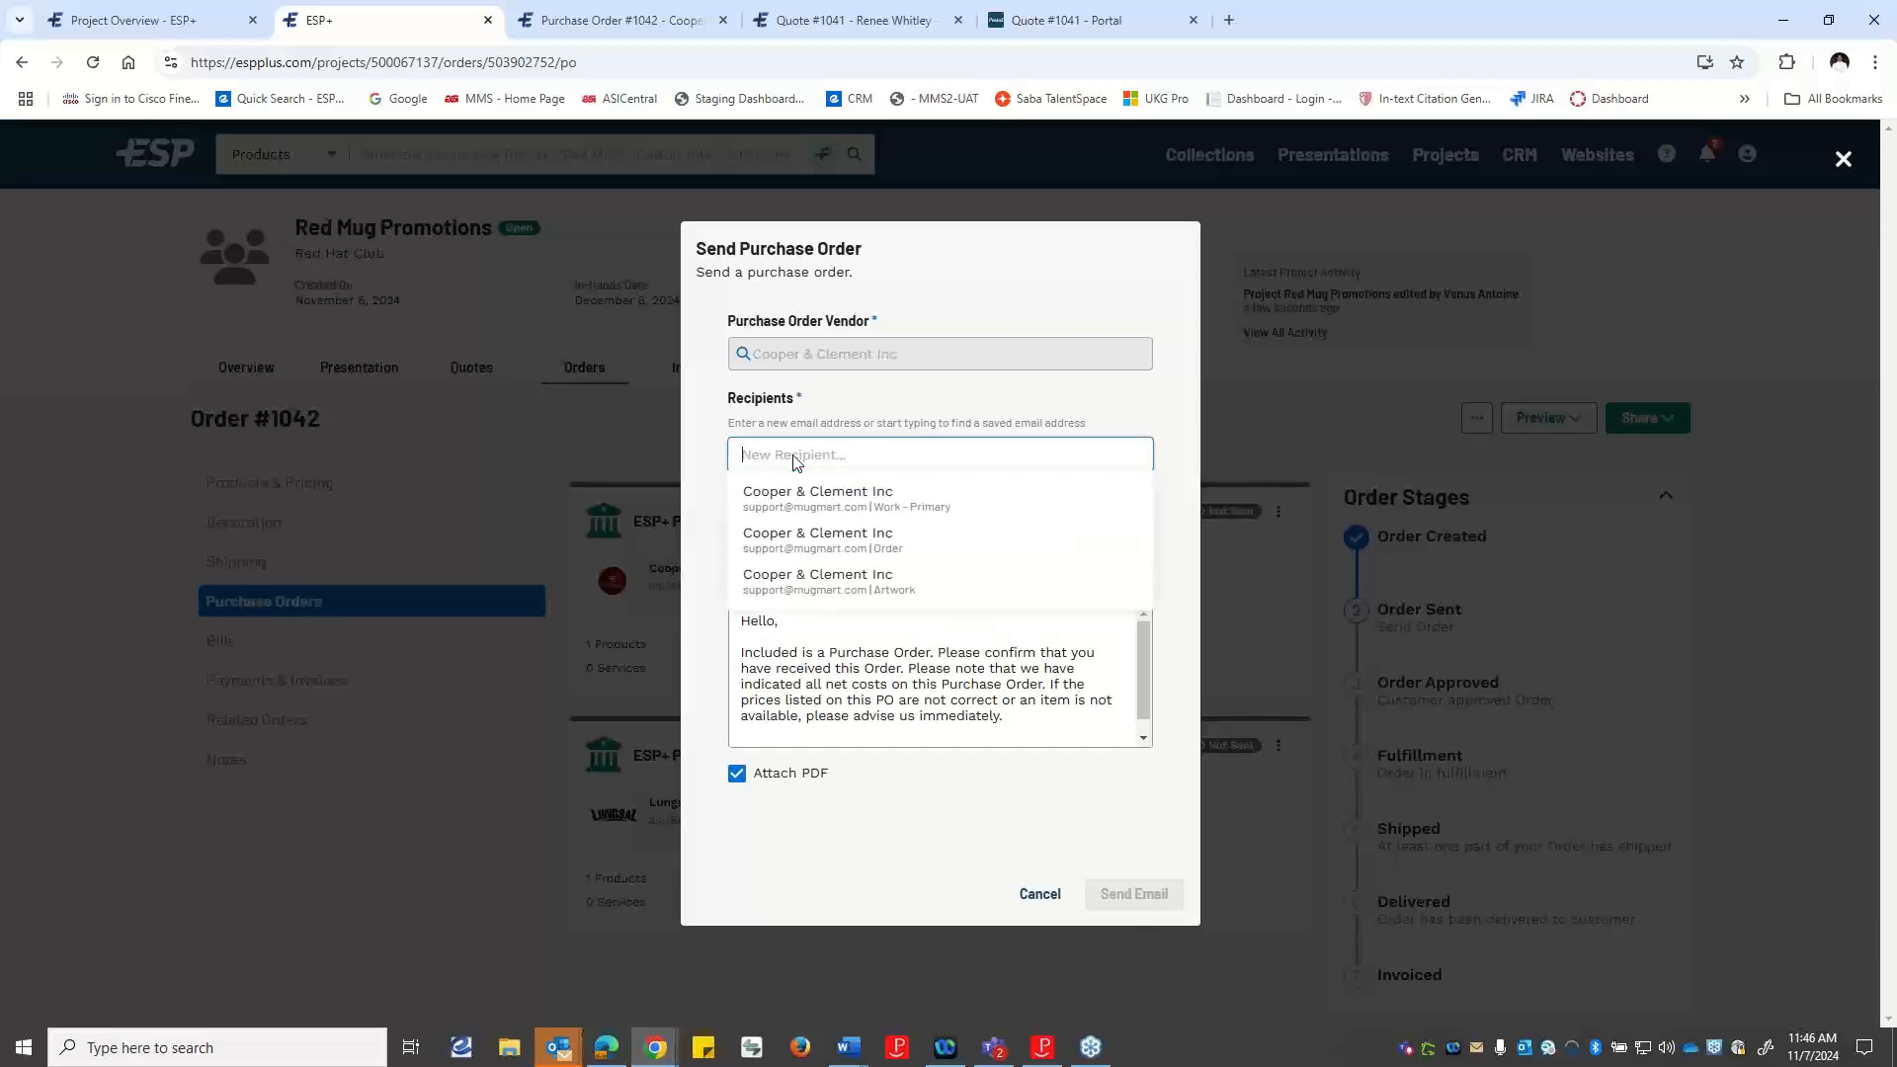
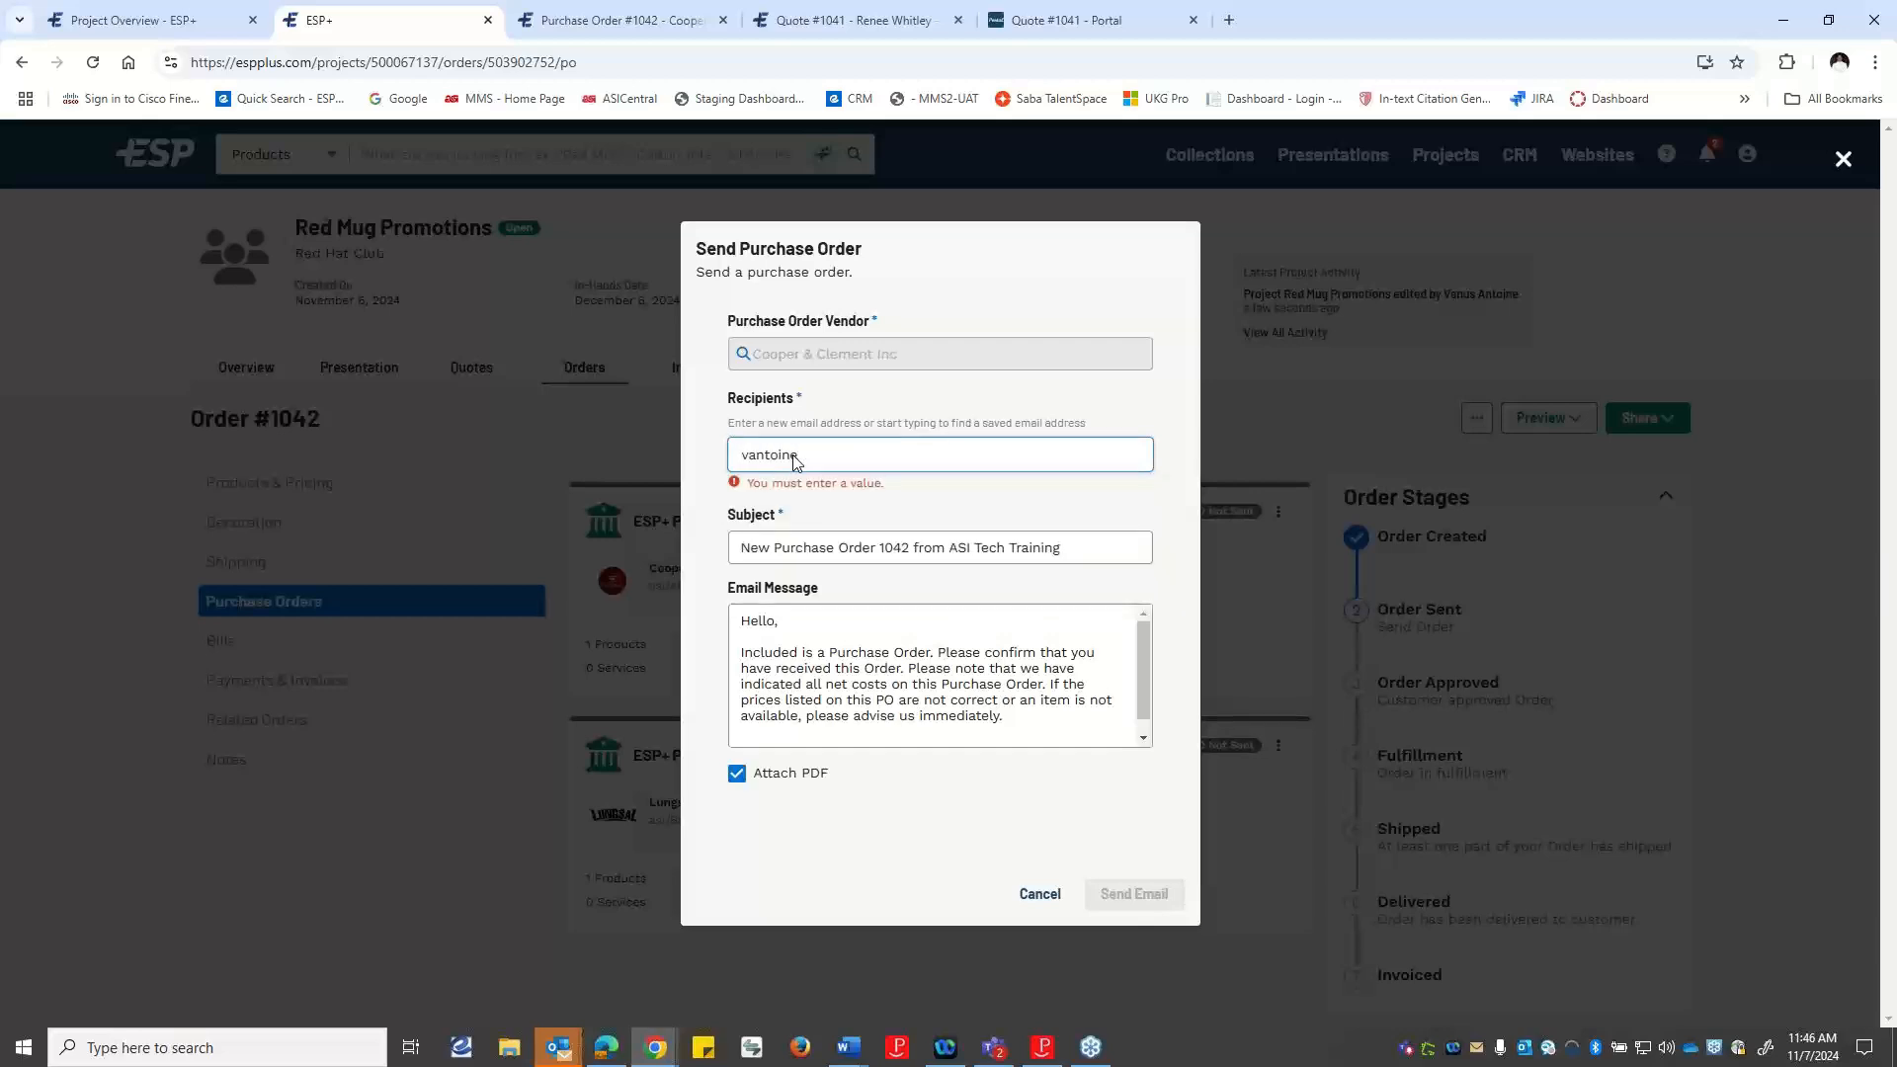
pyautogui.click(1019, 535)
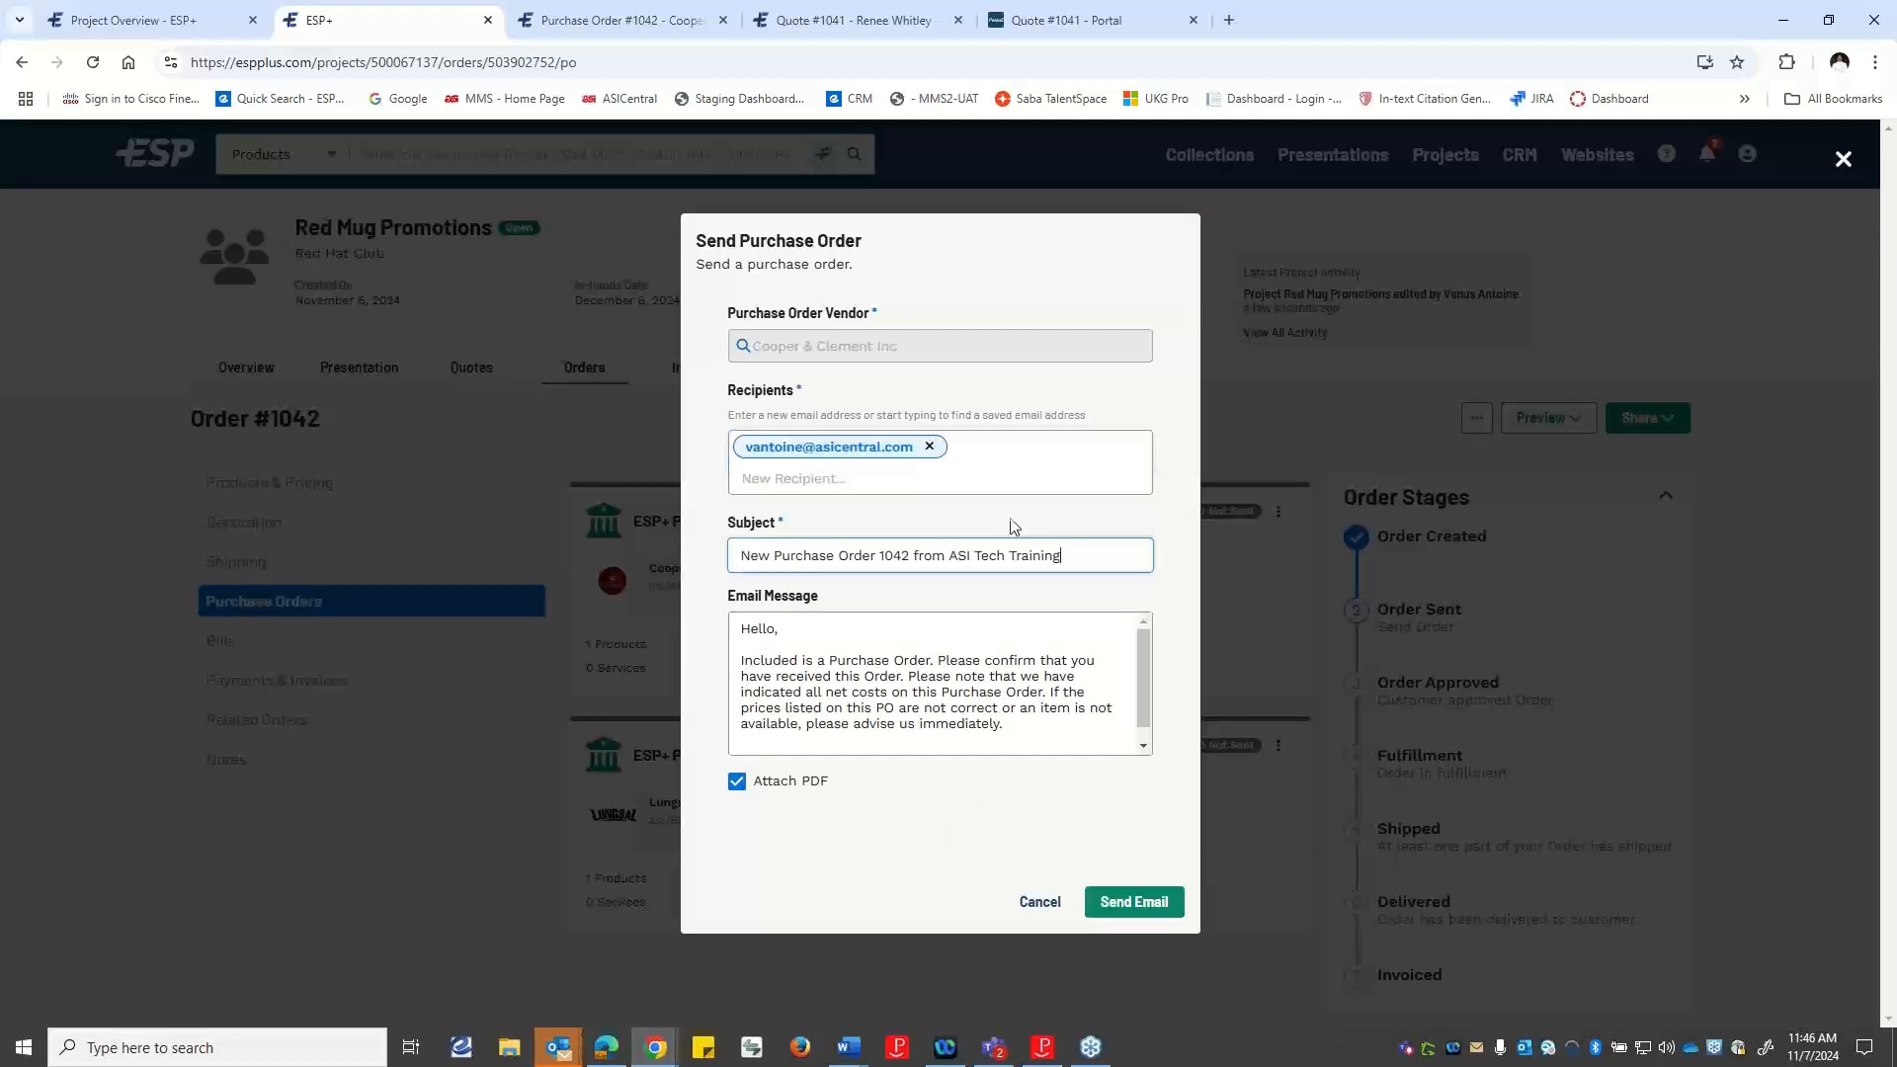
pyautogui.click(1137, 902)
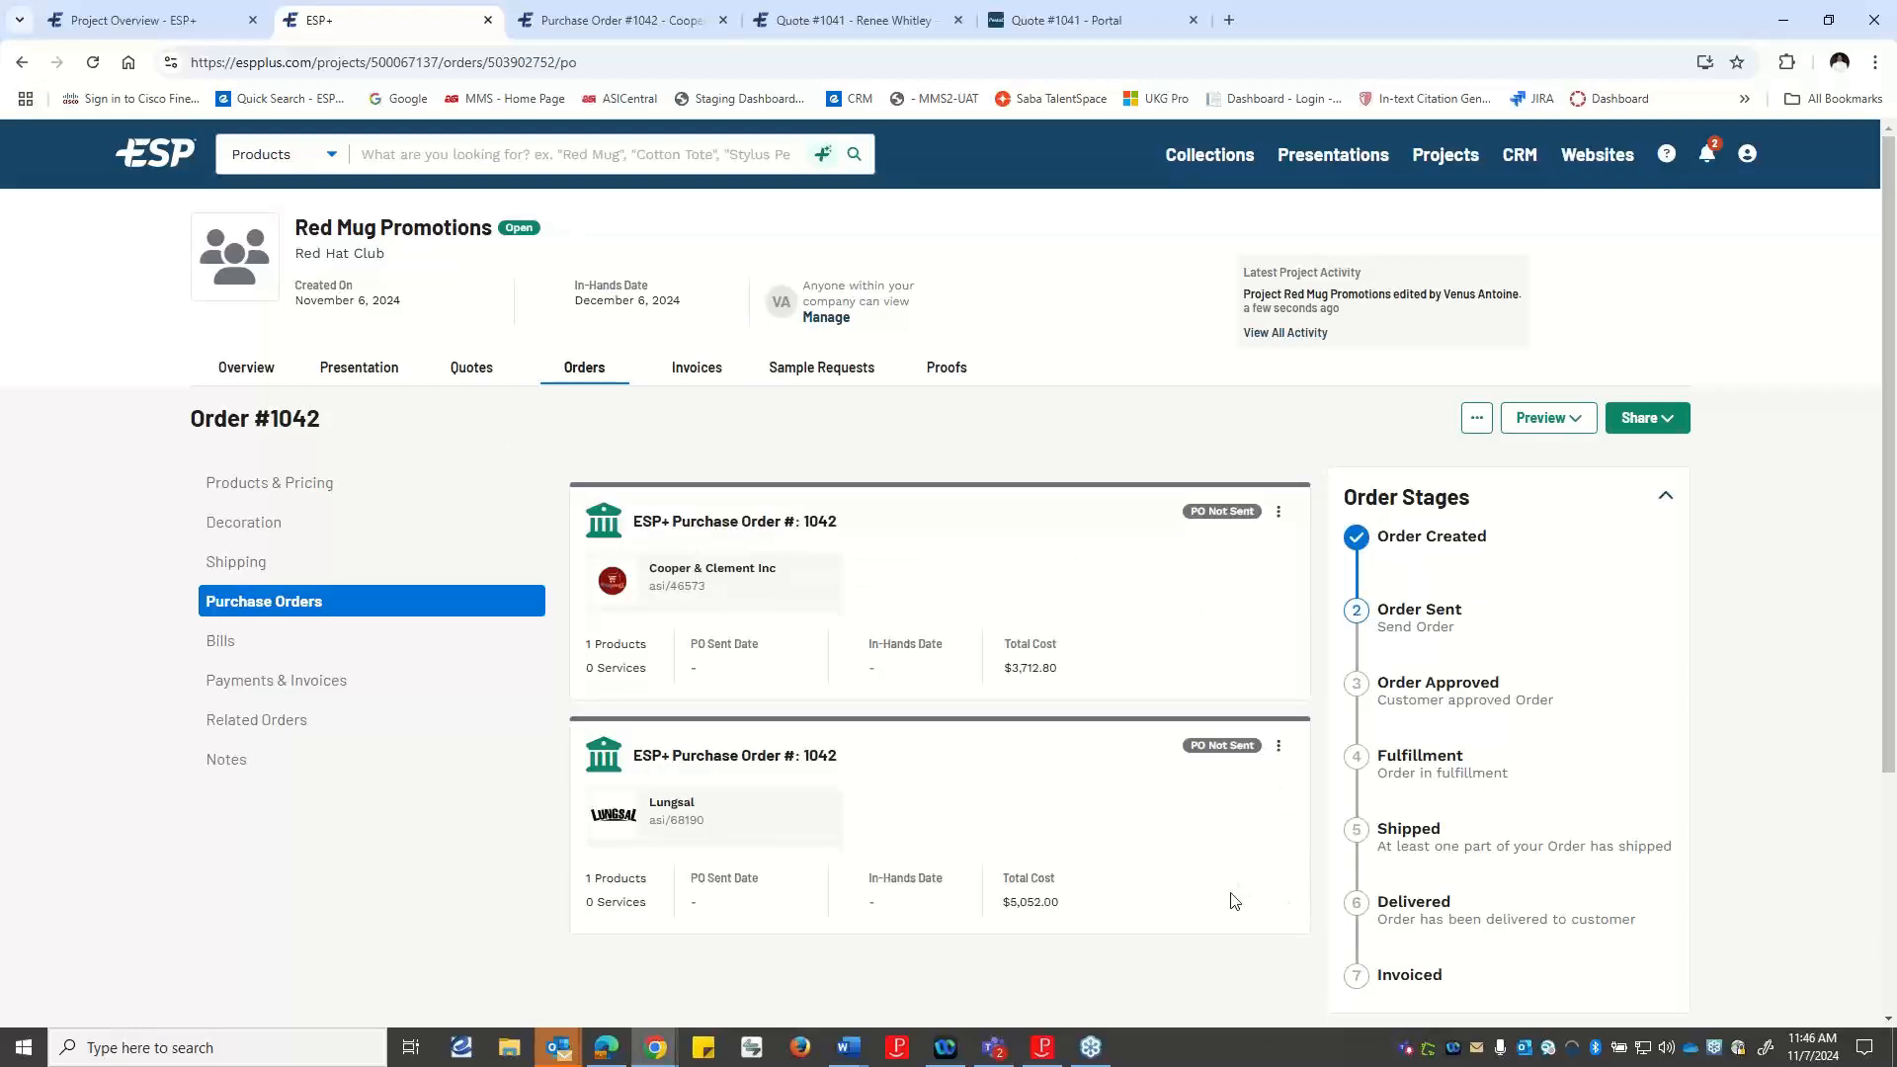
# Send the Lungsal purchase order with its PDF attached, replacing the vendor's address with the salesperson's e-mail as recipient.
pyautogui.scroll(-2, 1067, 664)
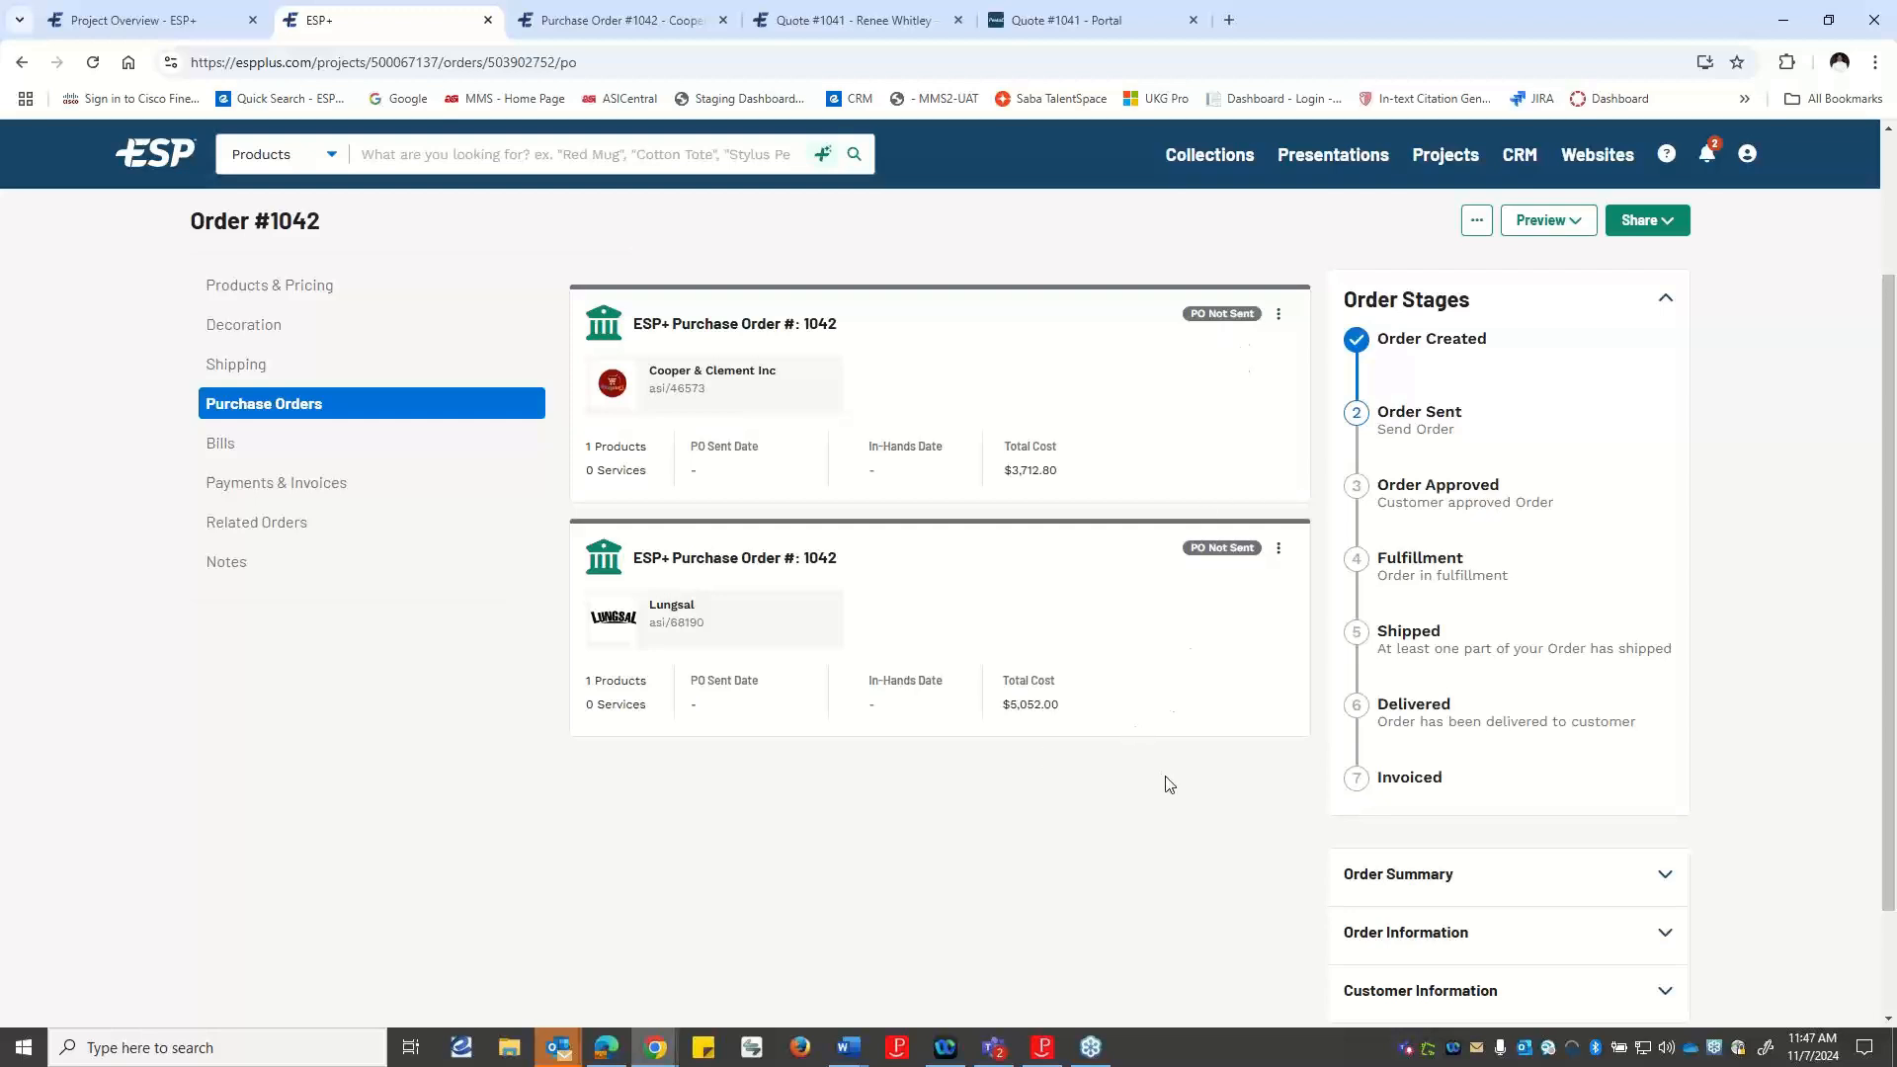
pyautogui.click(1279, 549)
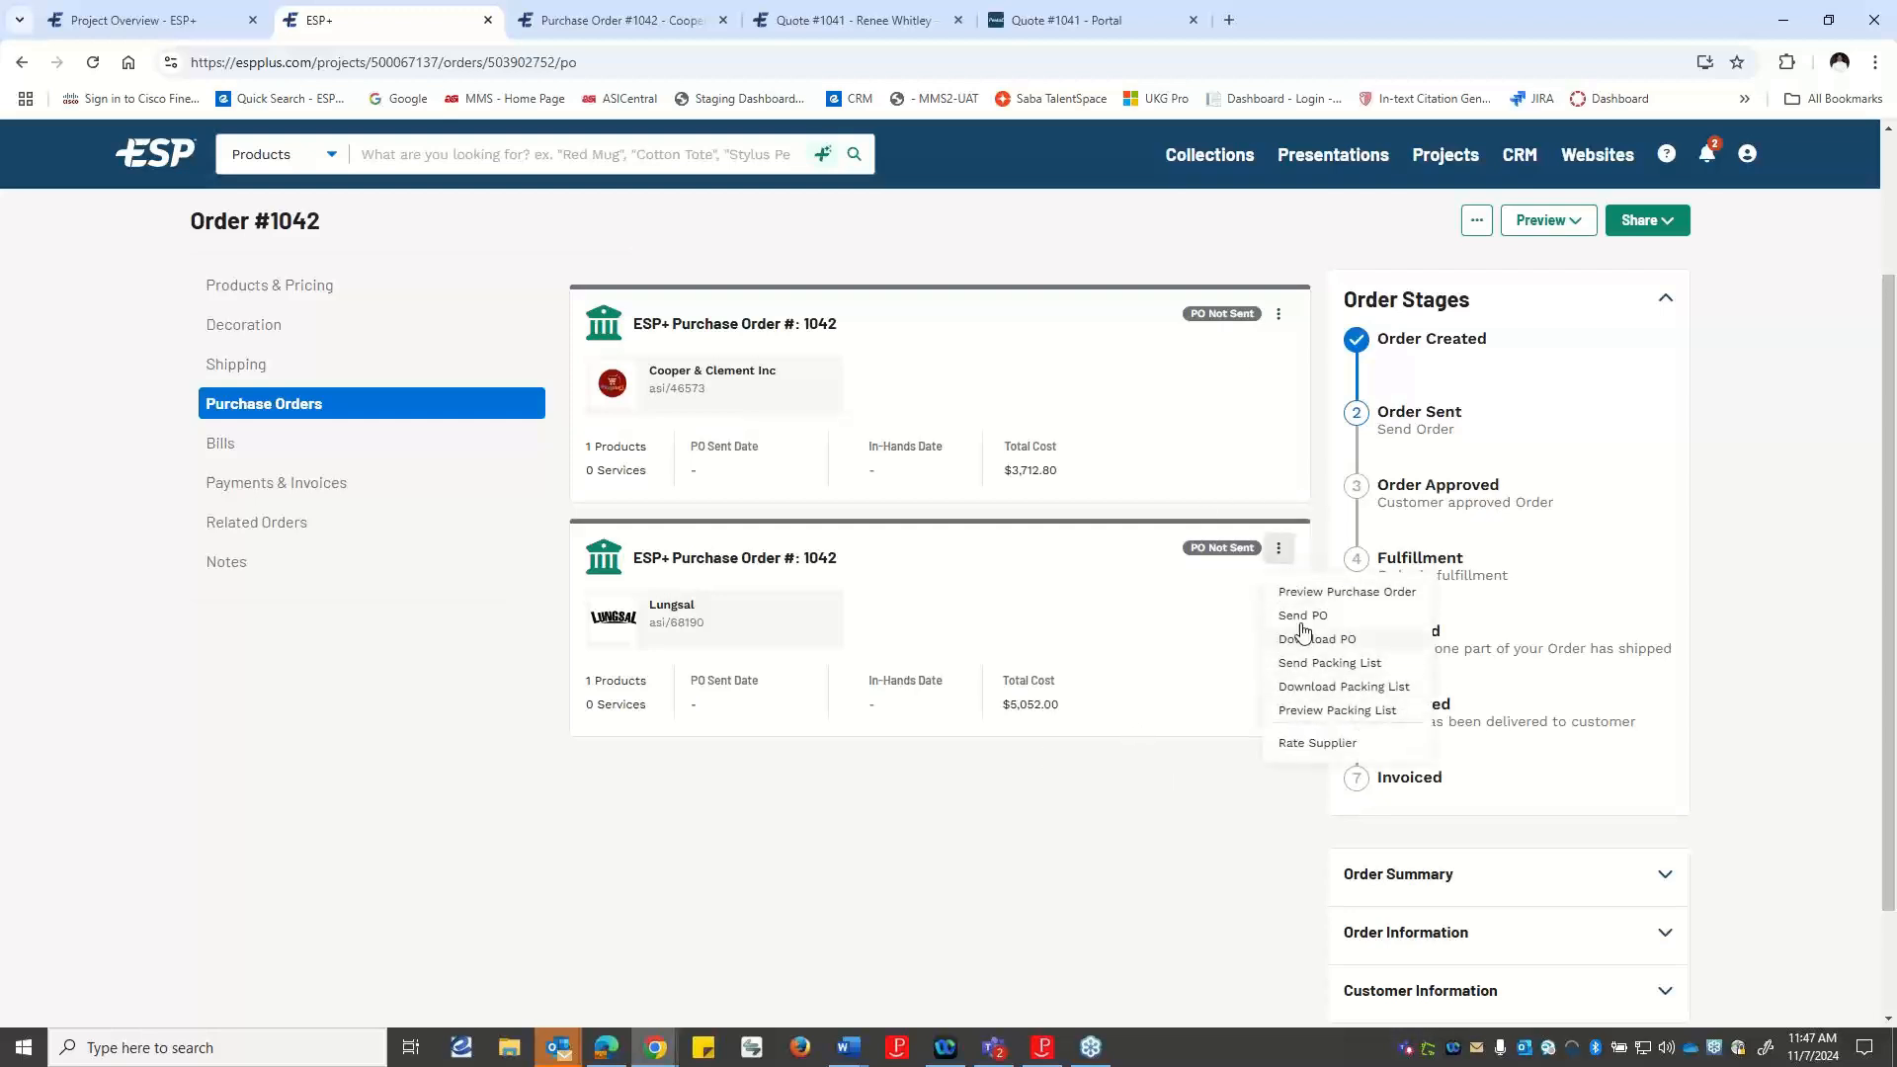
pyautogui.click(1301, 619)
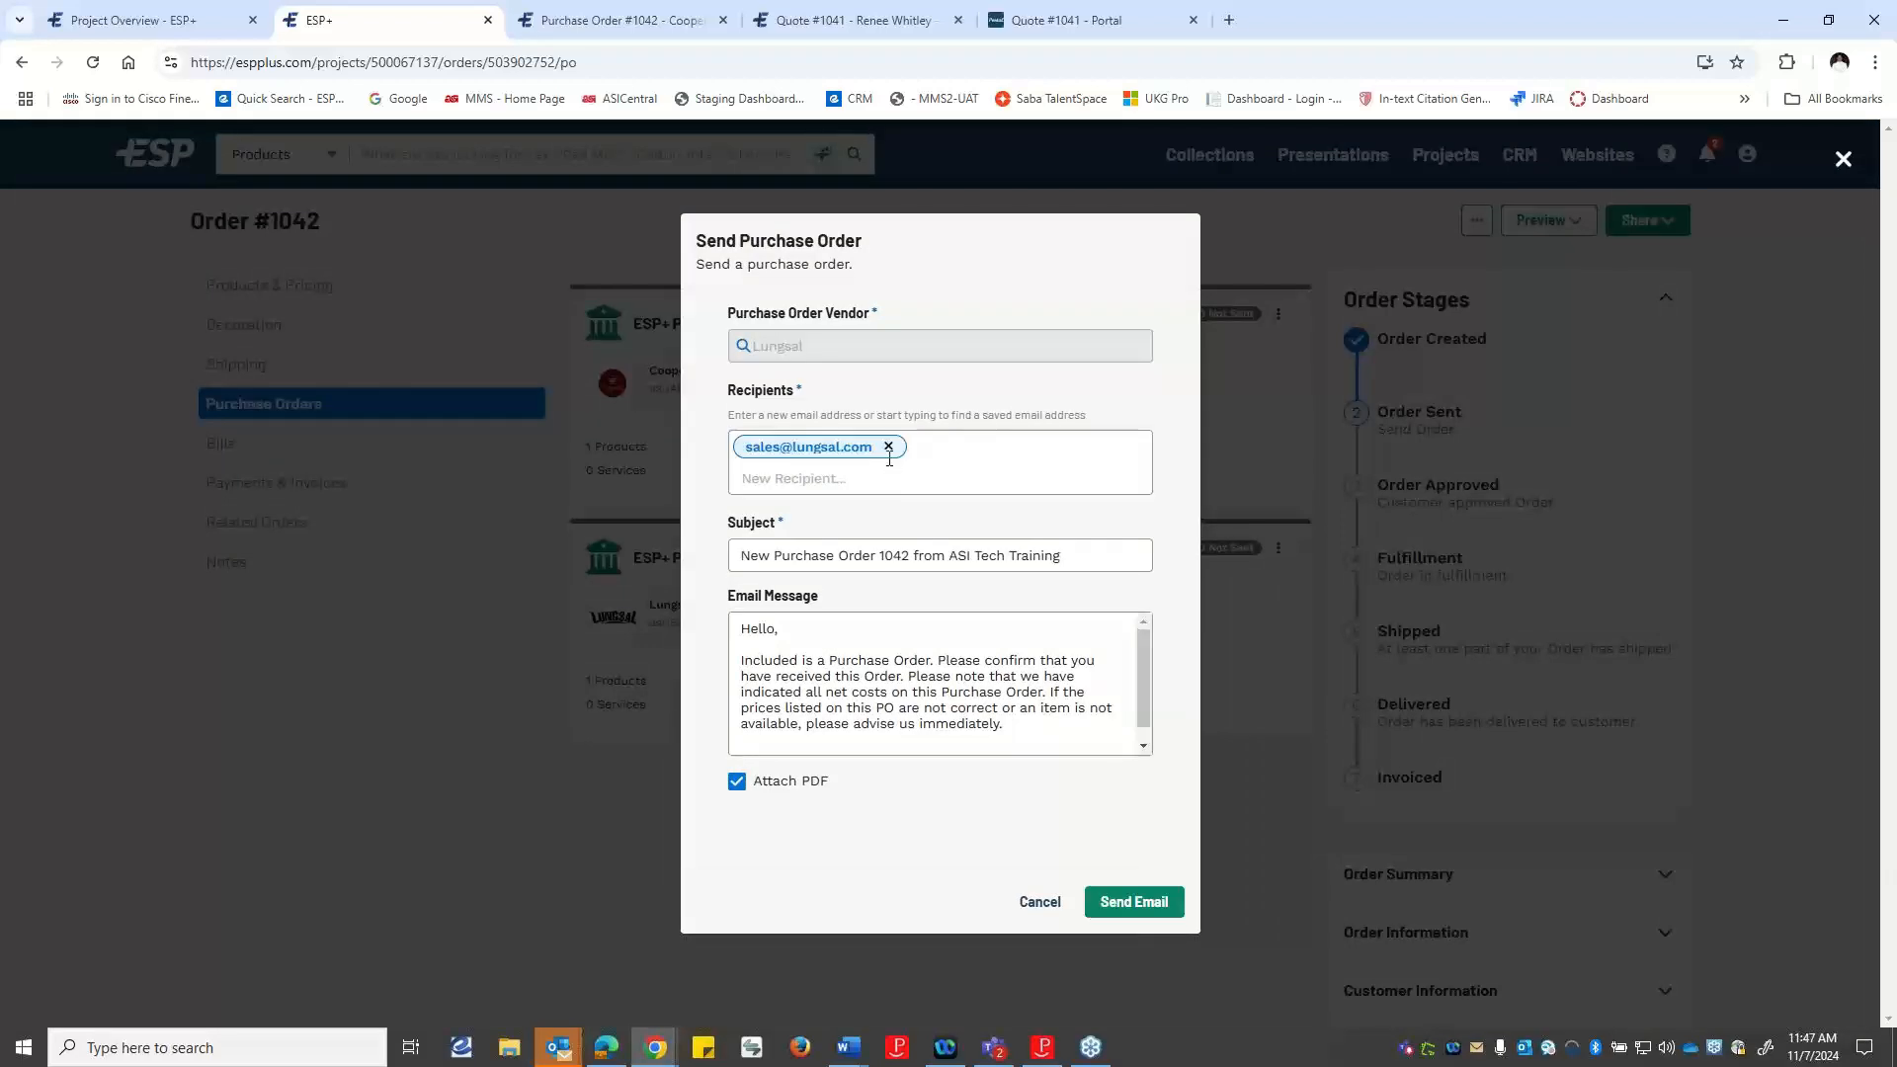
pyautogui.click(888, 446)
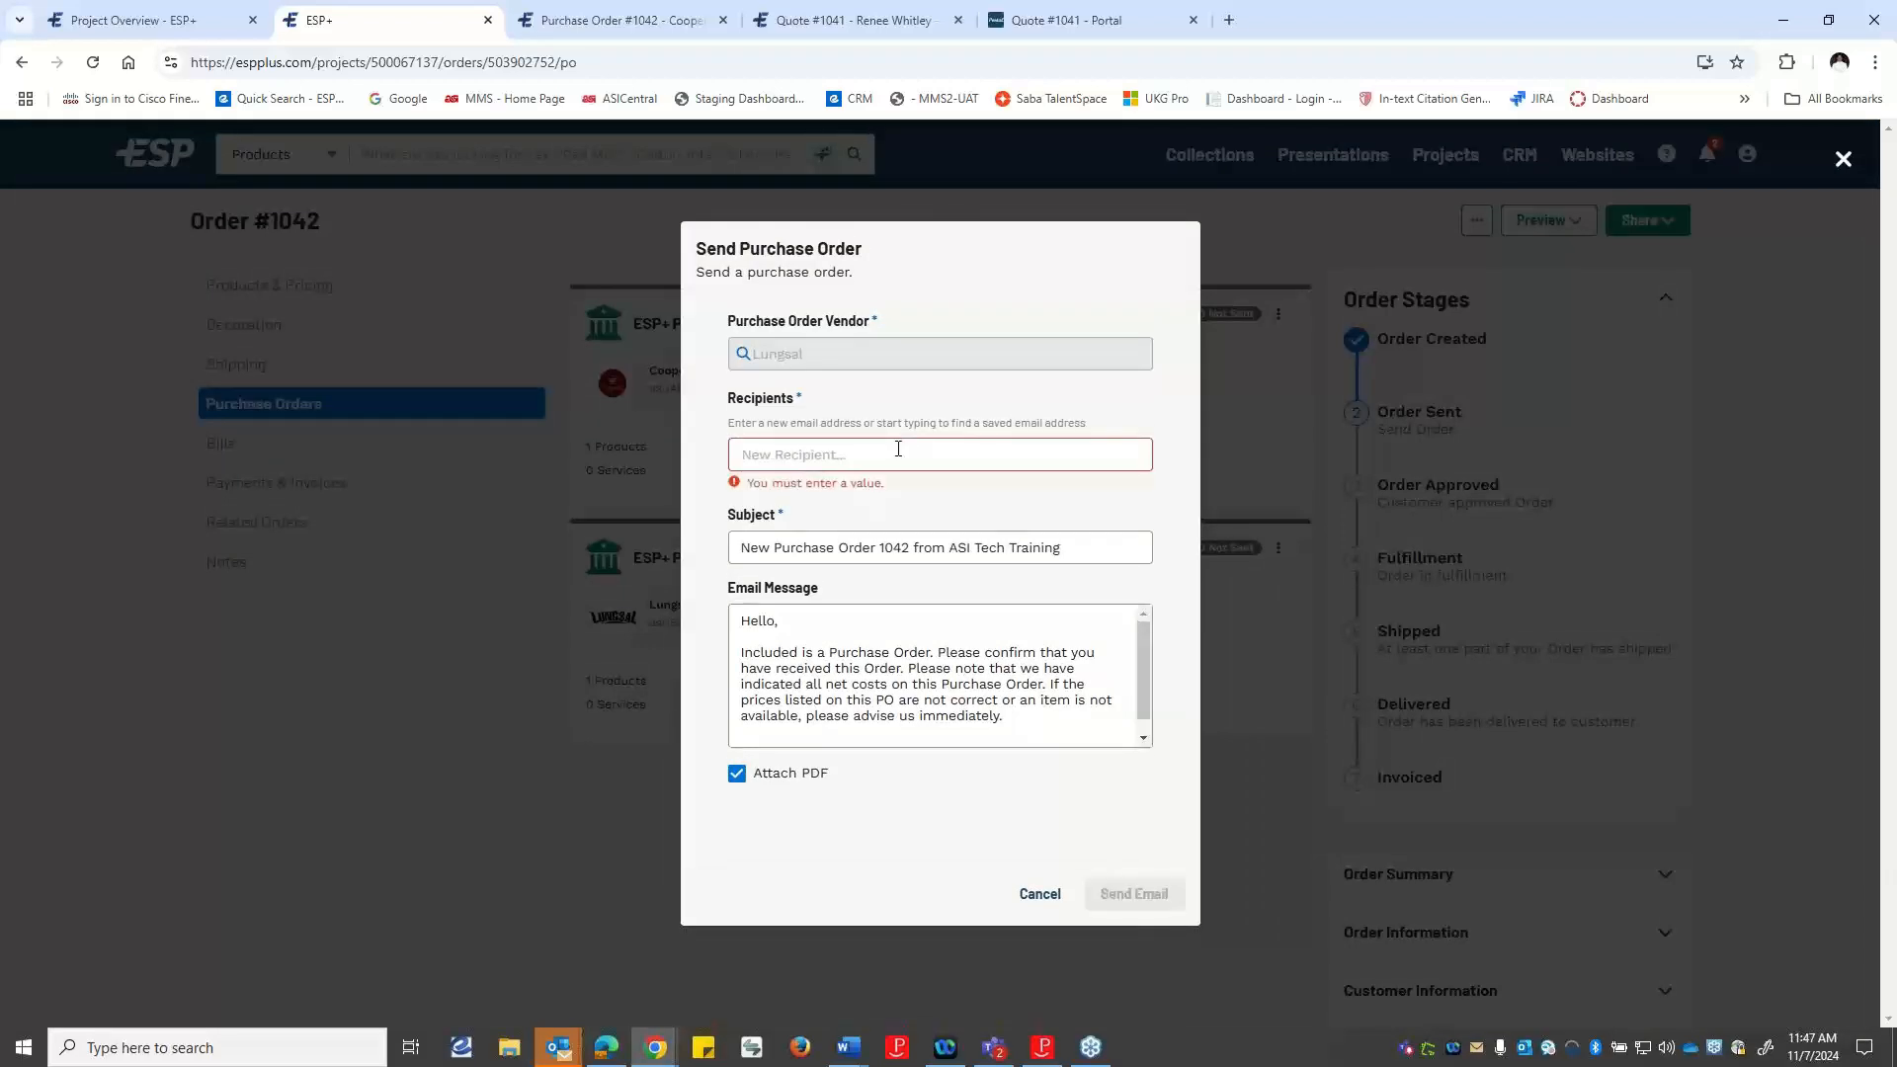
pyautogui.click(898, 449)
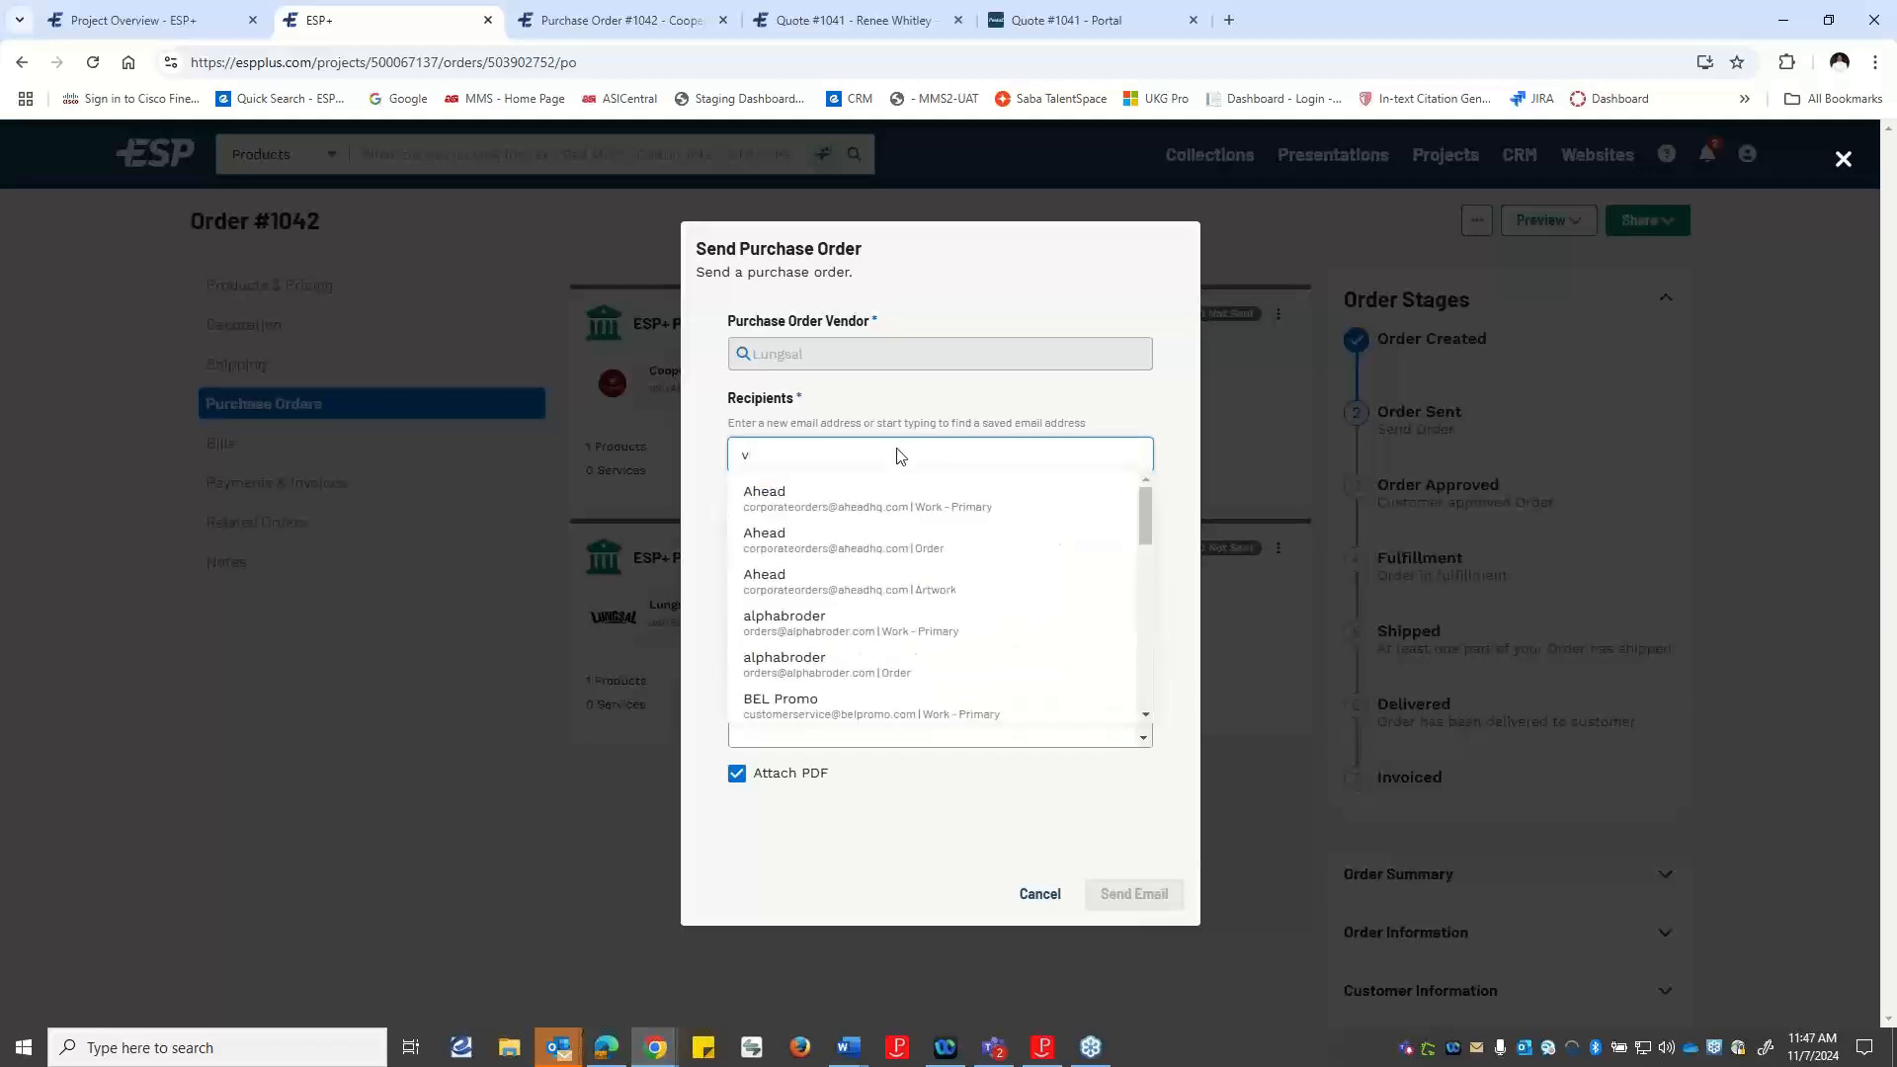
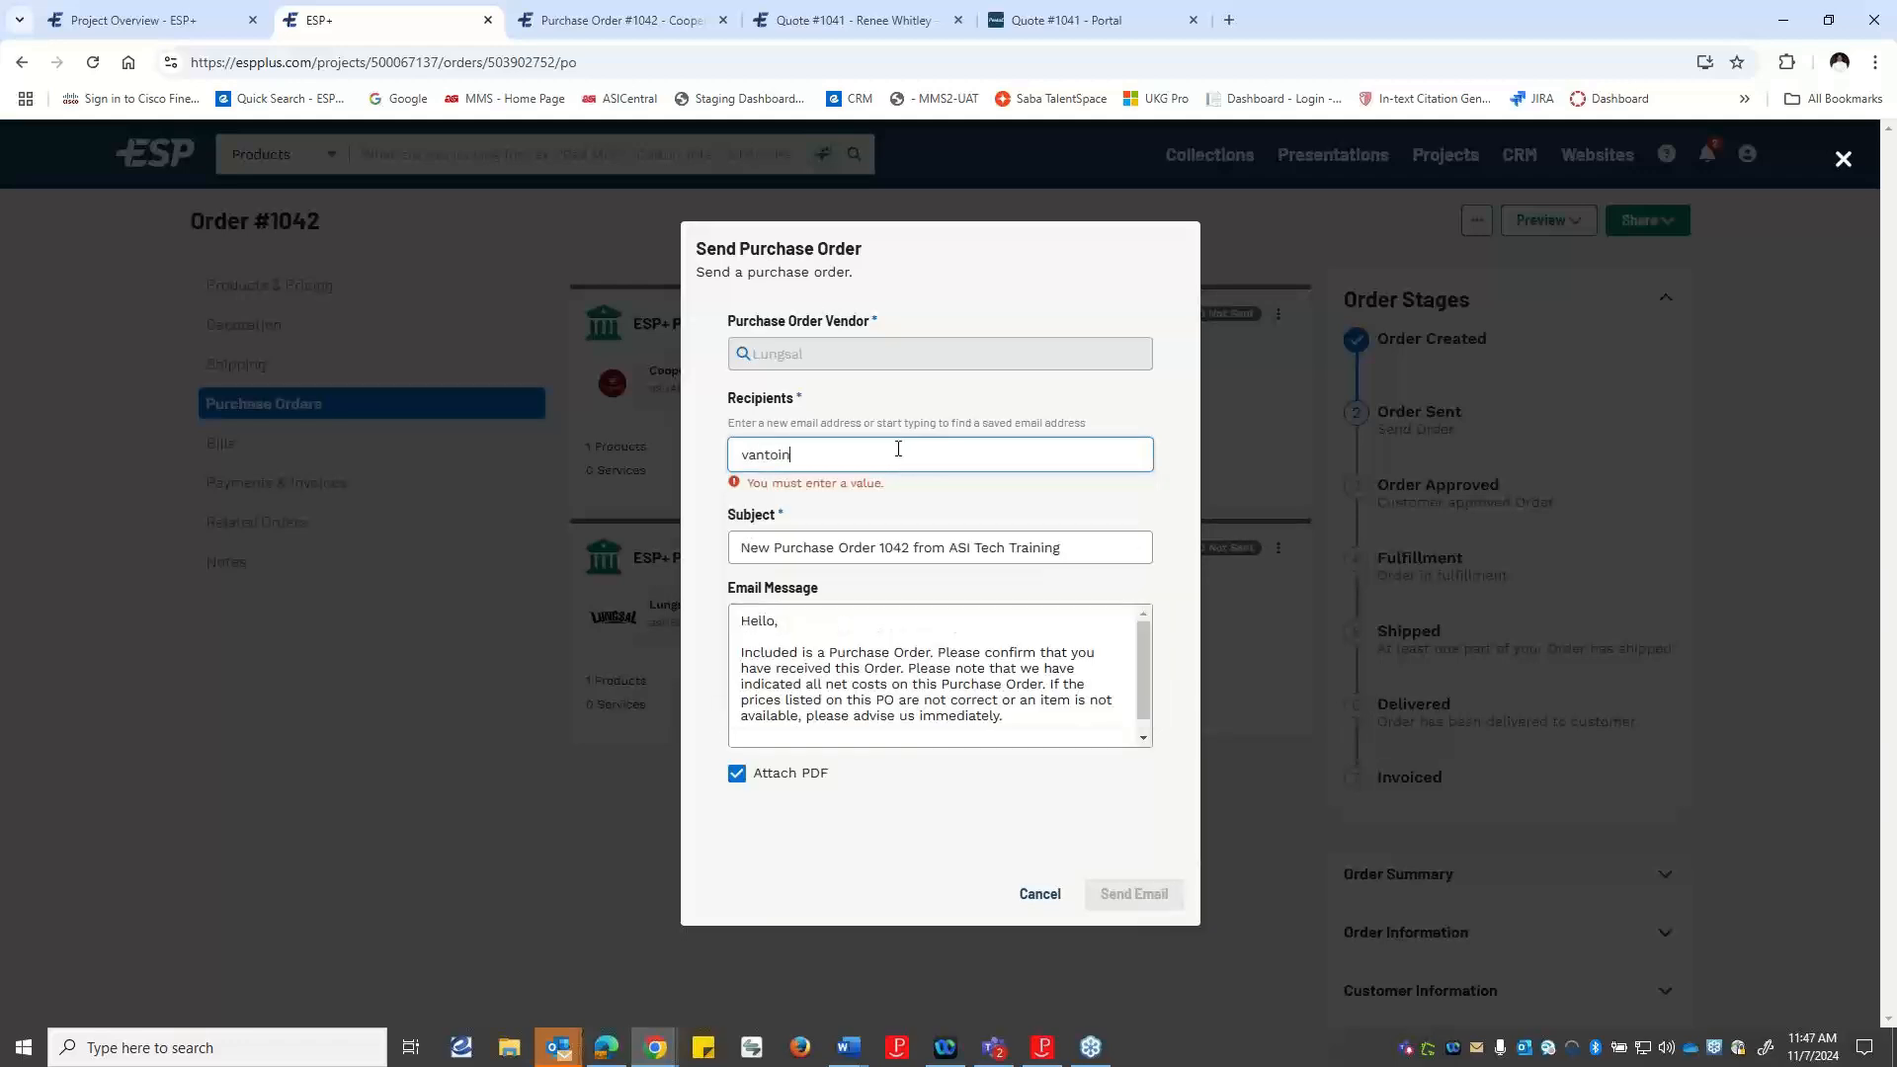
pyautogui.press('Return')
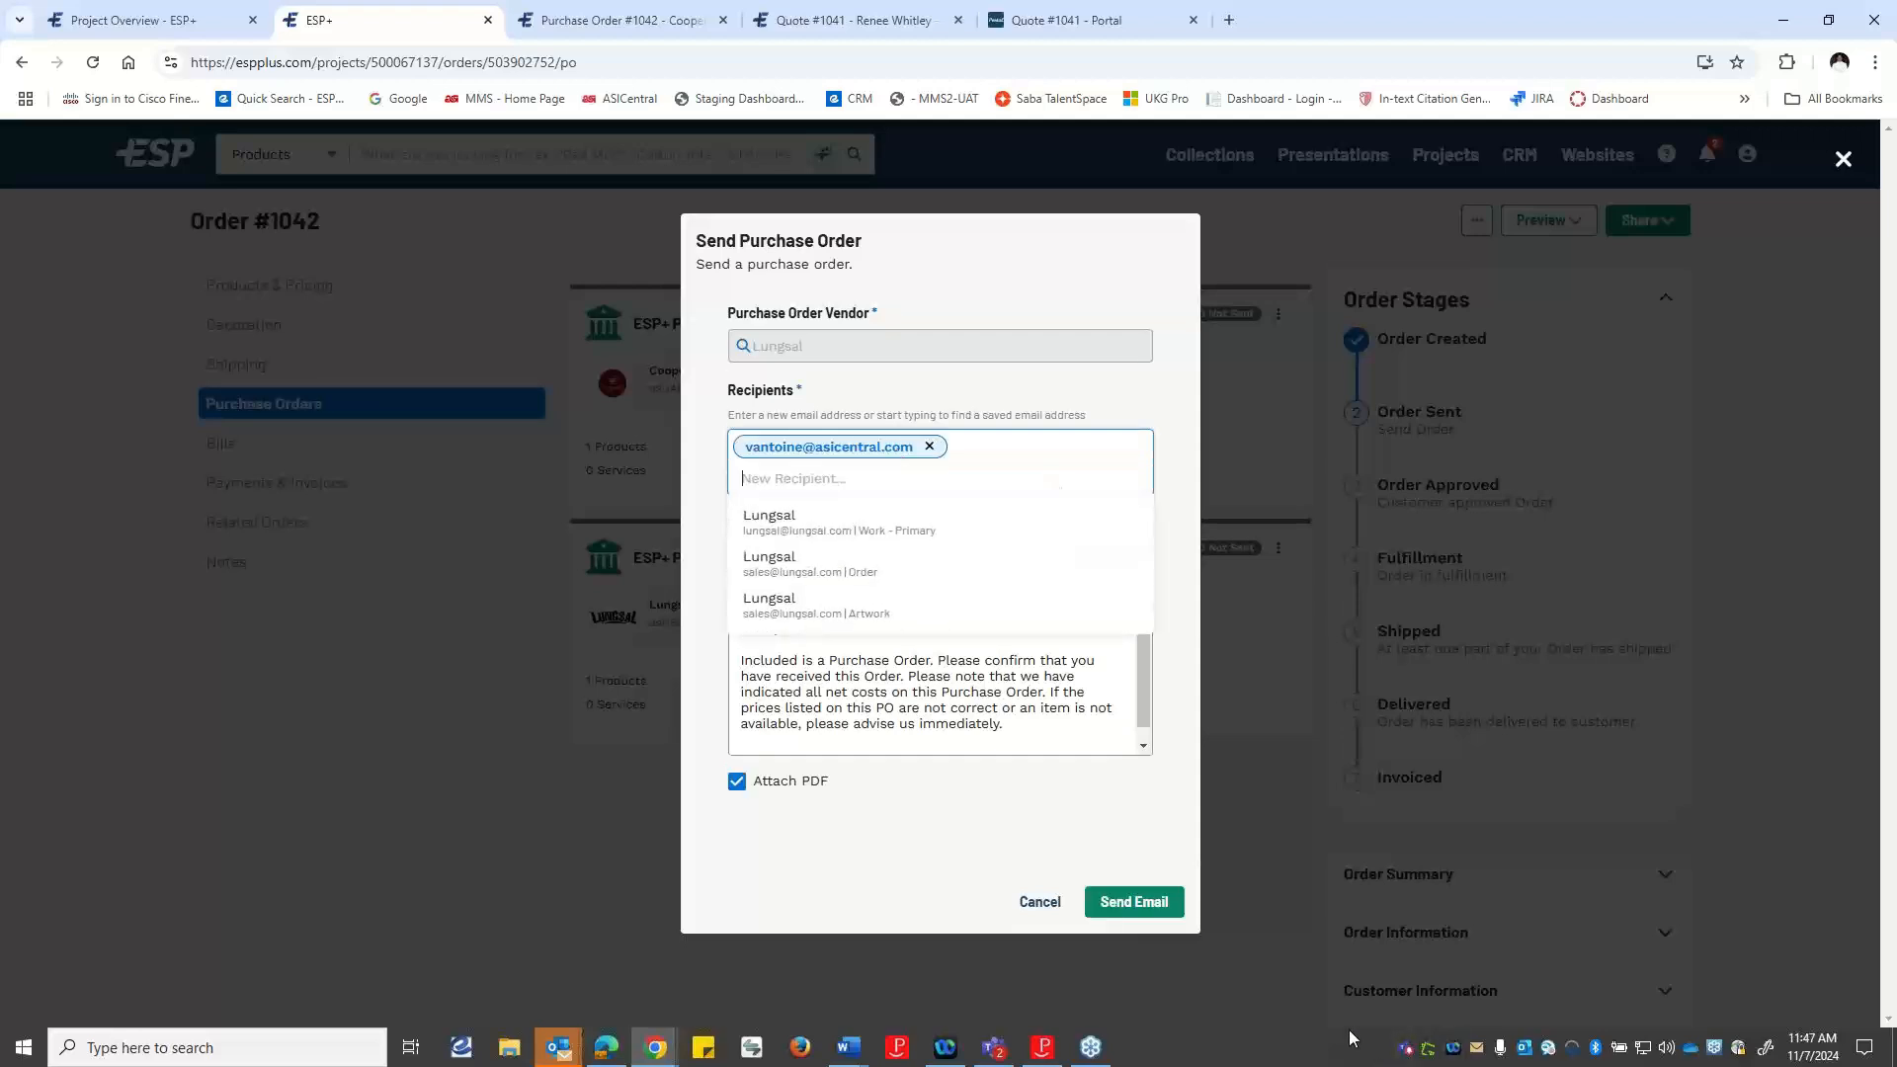
pyautogui.click(1146, 904)
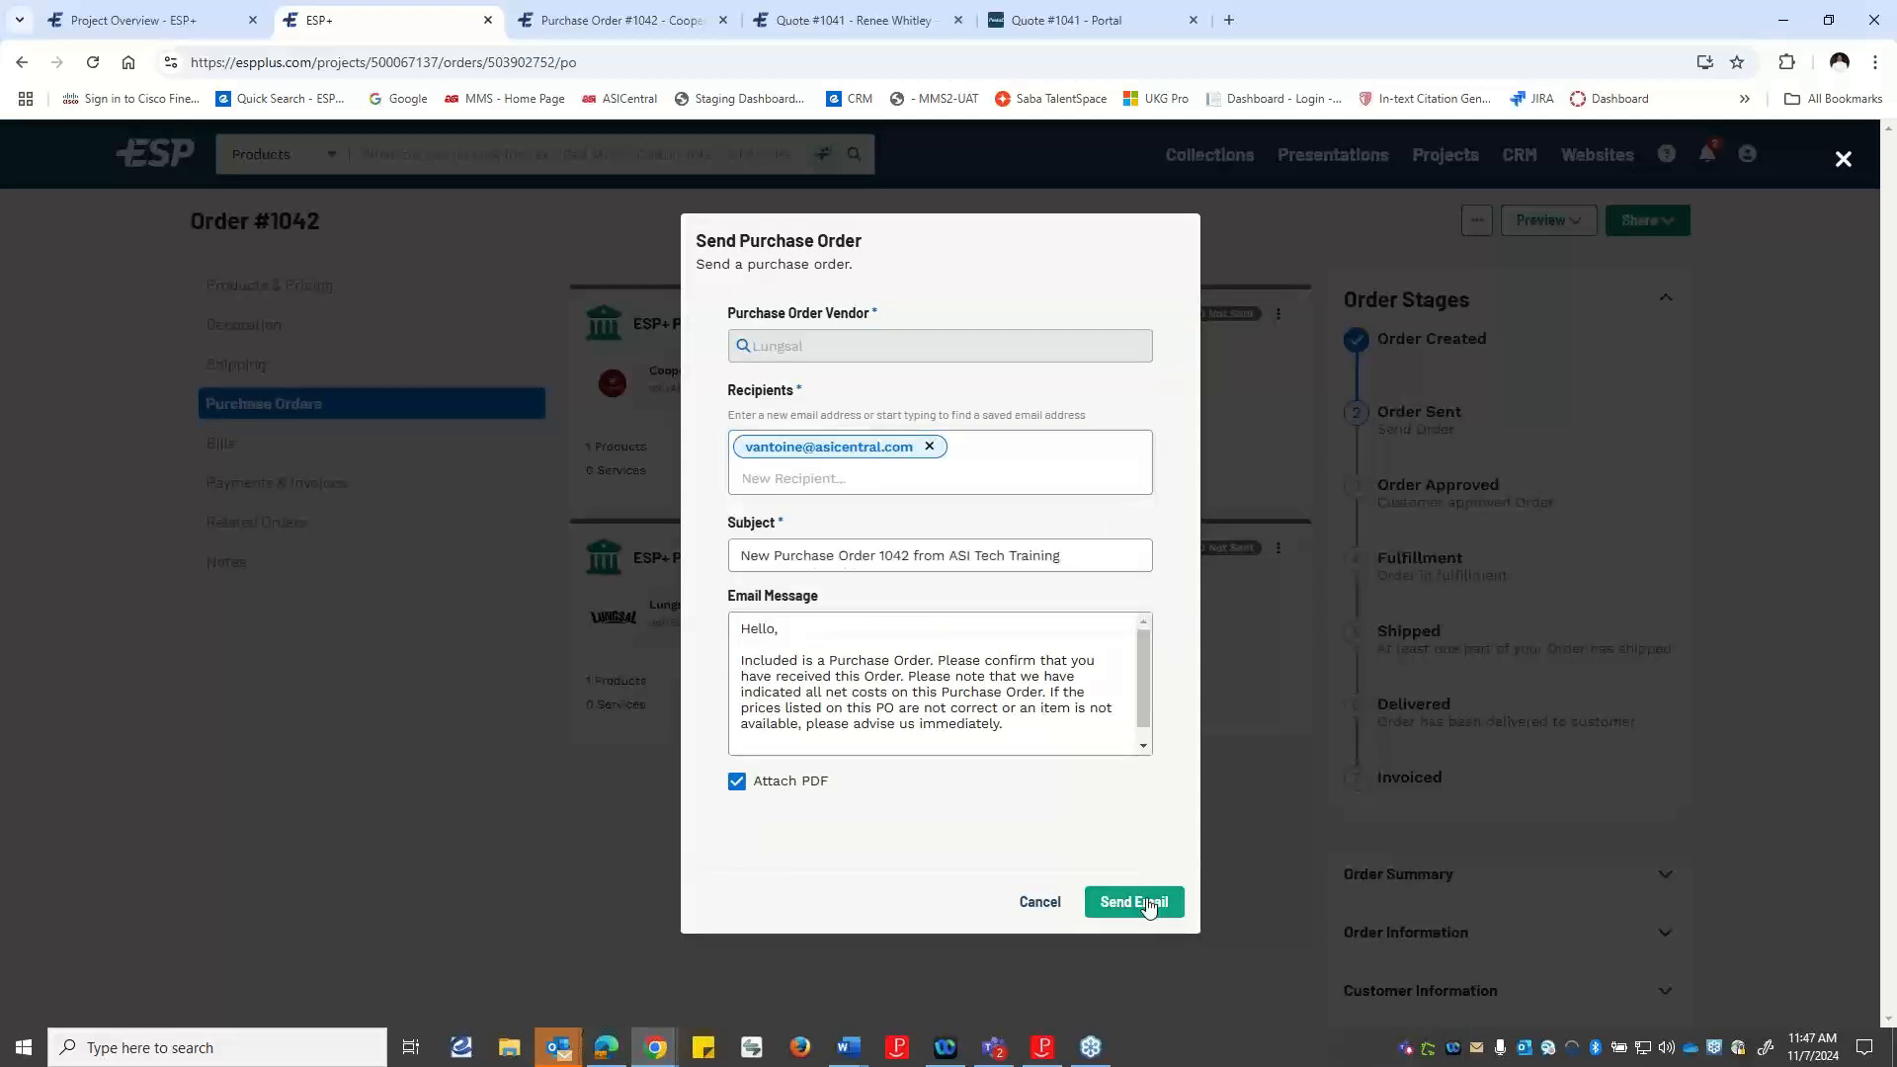
pyautogui.click(1151, 911)
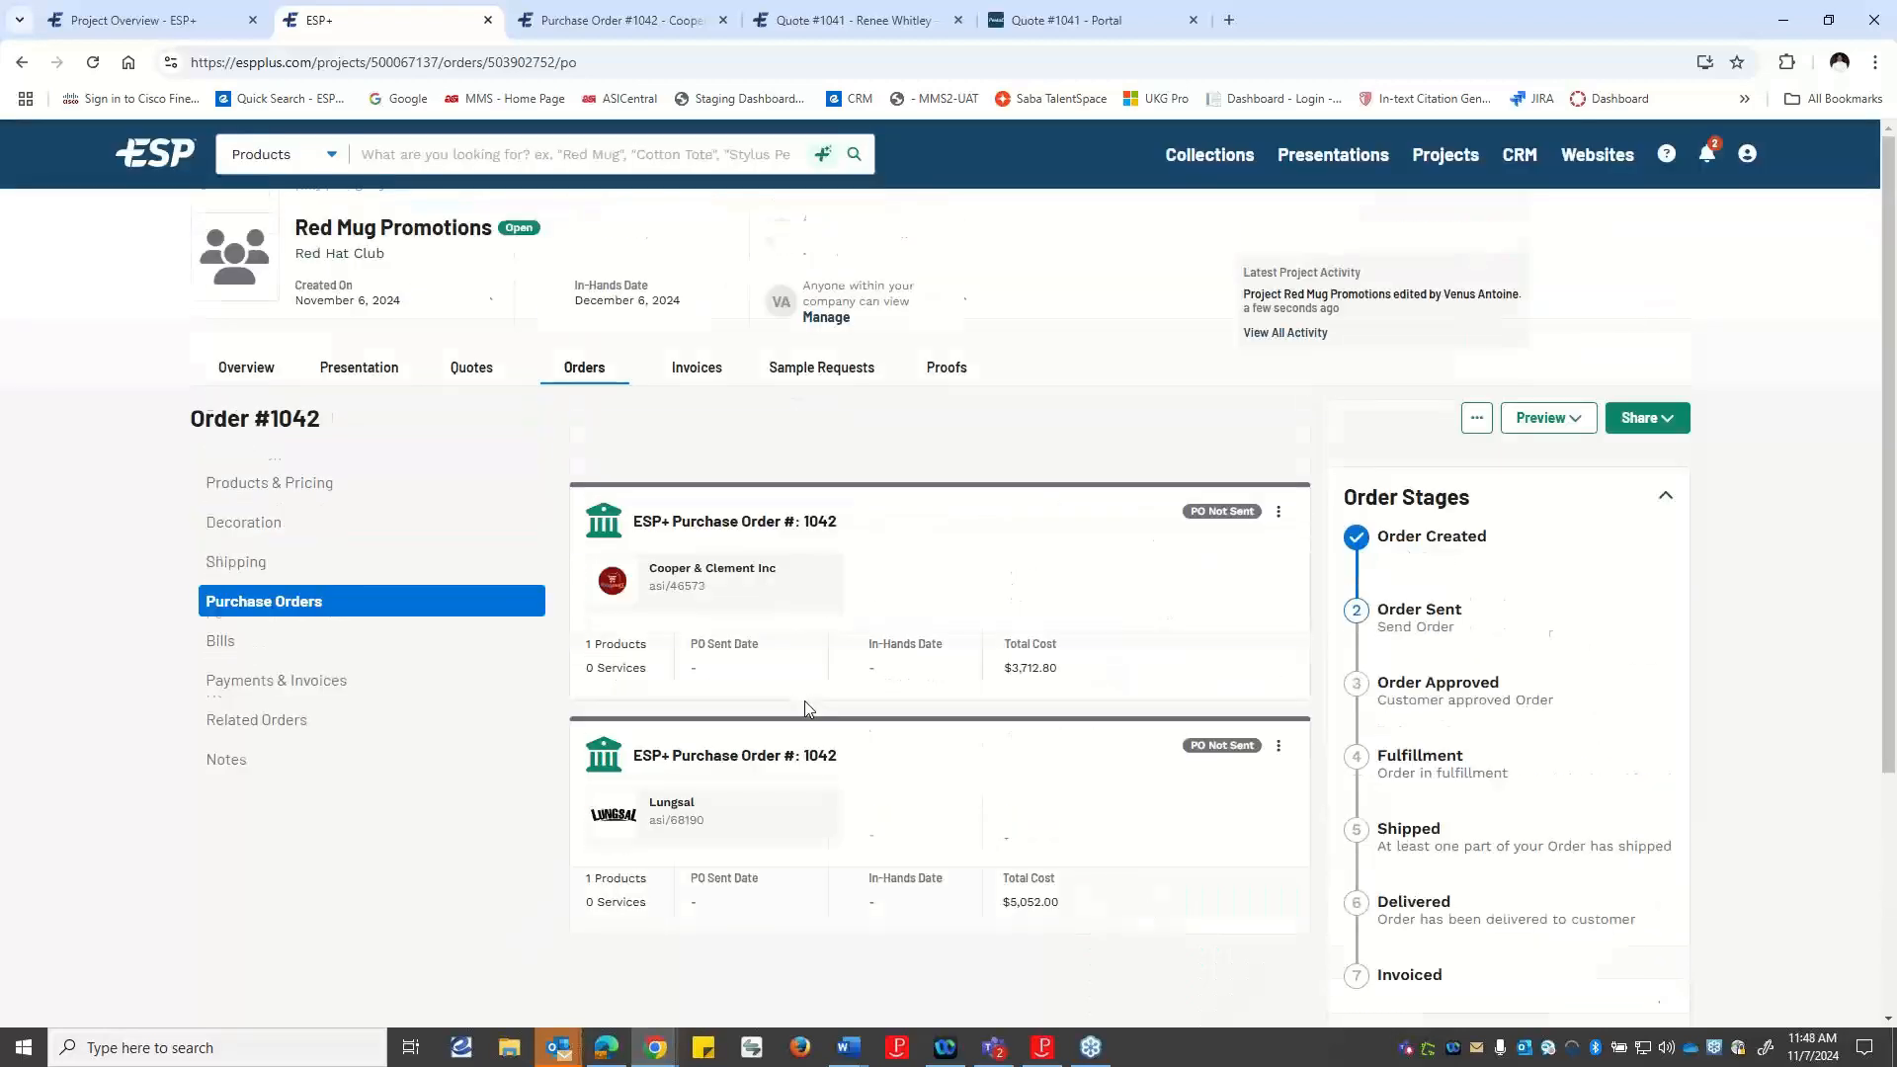
# Go to the home page, reload it, and reopen the Red Mug Promotions project from the recent projects.
pyautogui.click(170, 154)
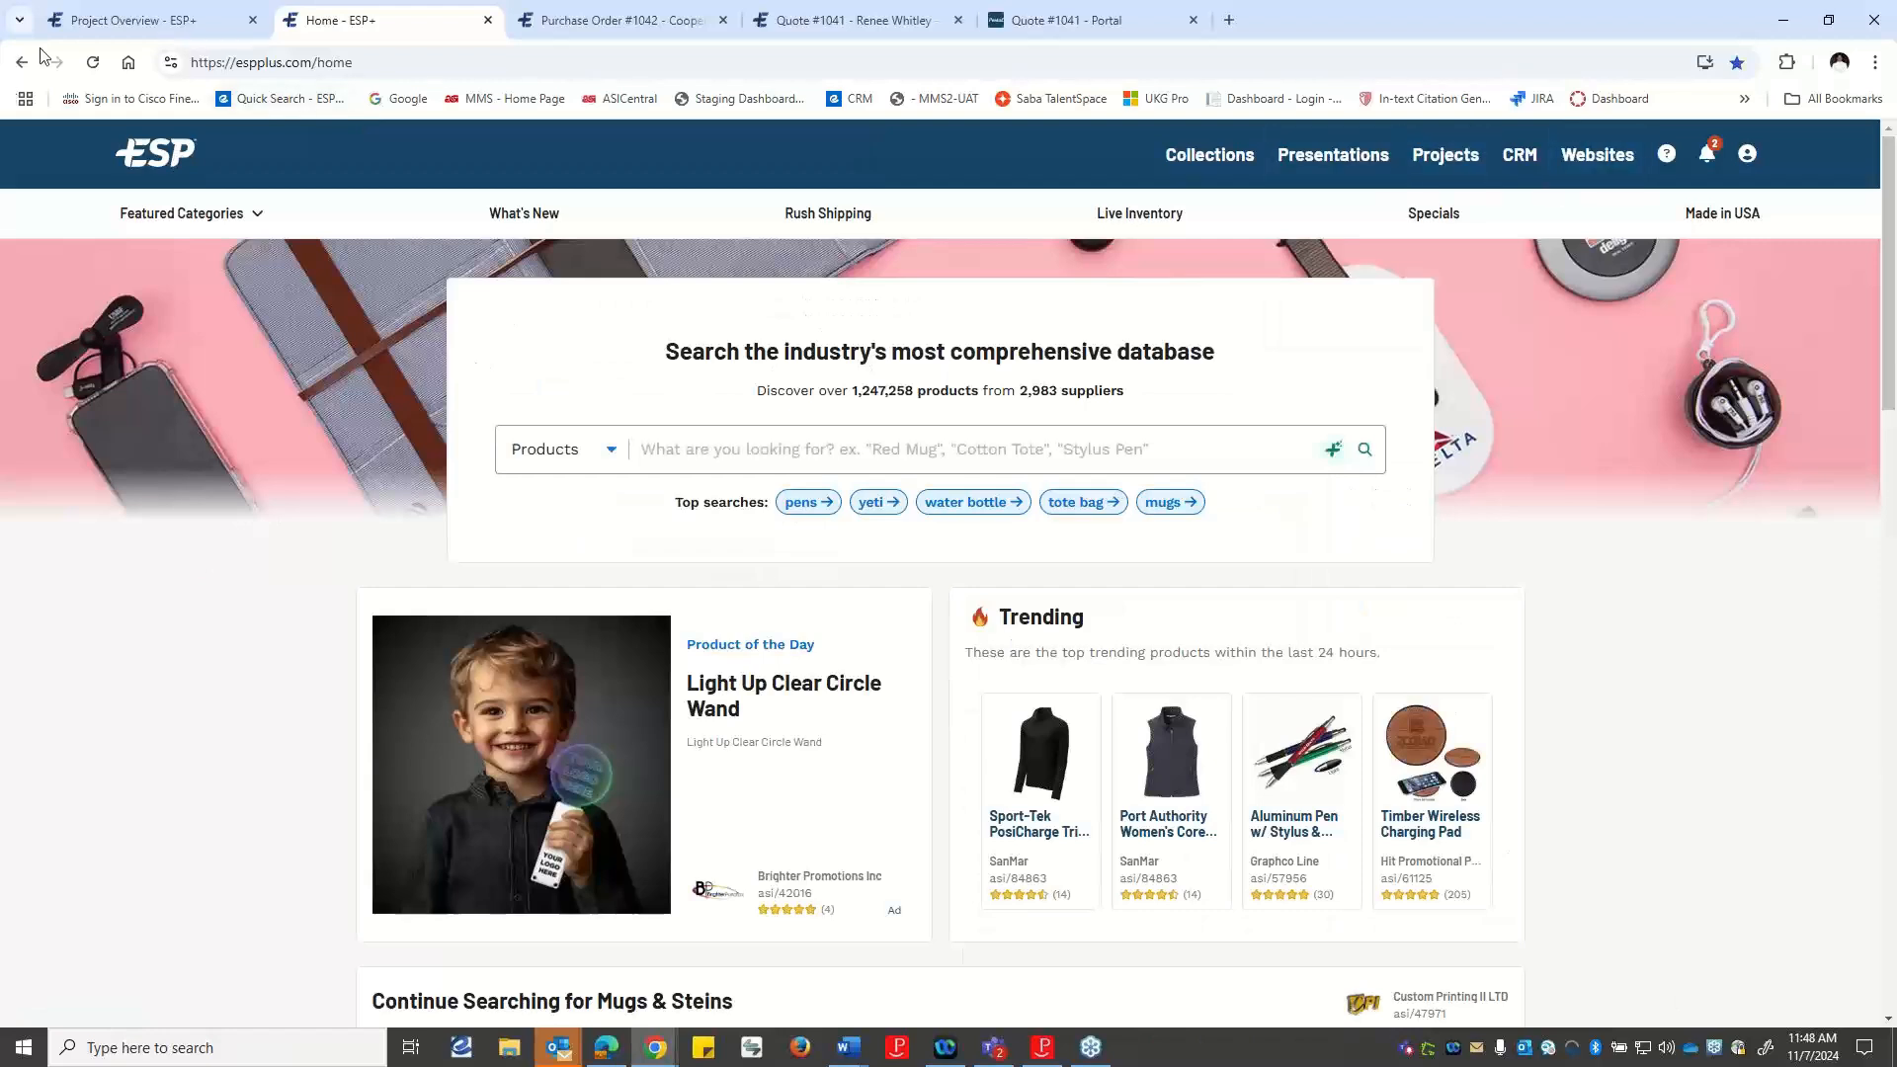
pyautogui.click(93, 62)
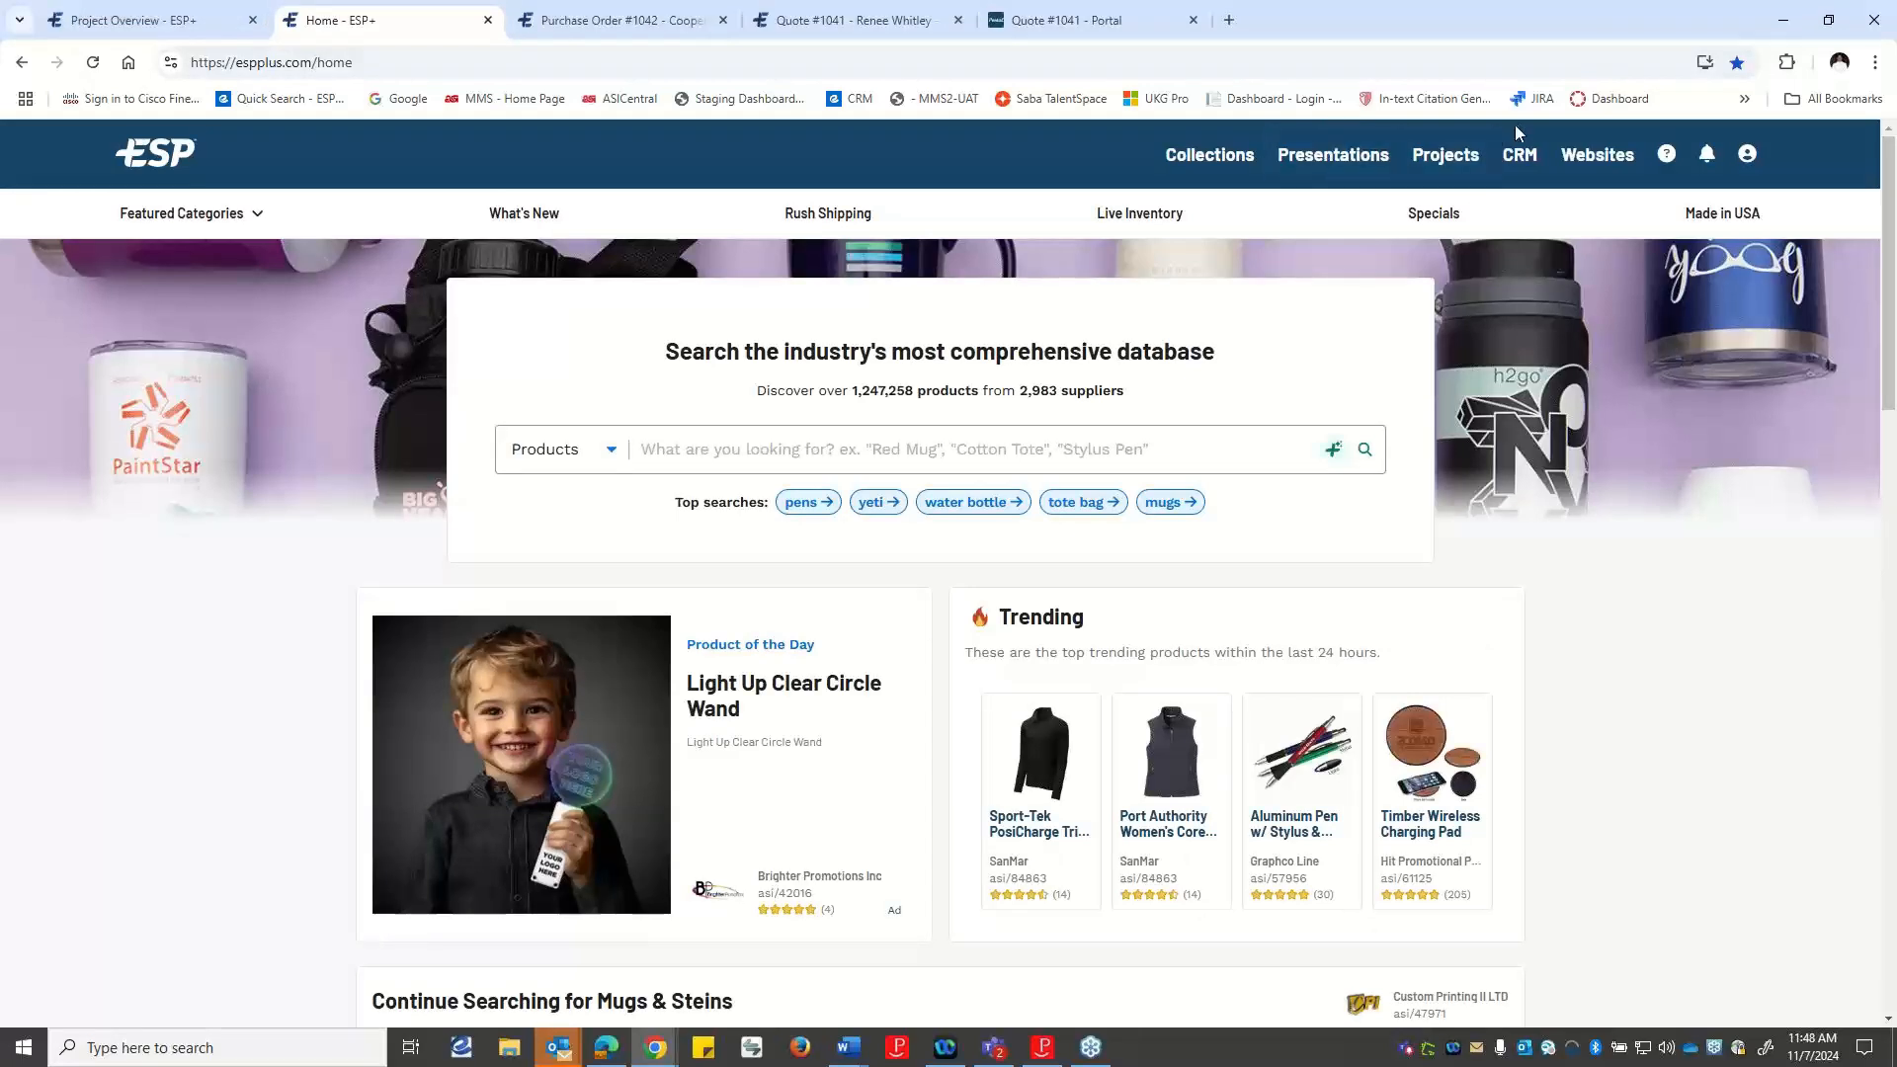
pyautogui.moveTo(1468, 150)
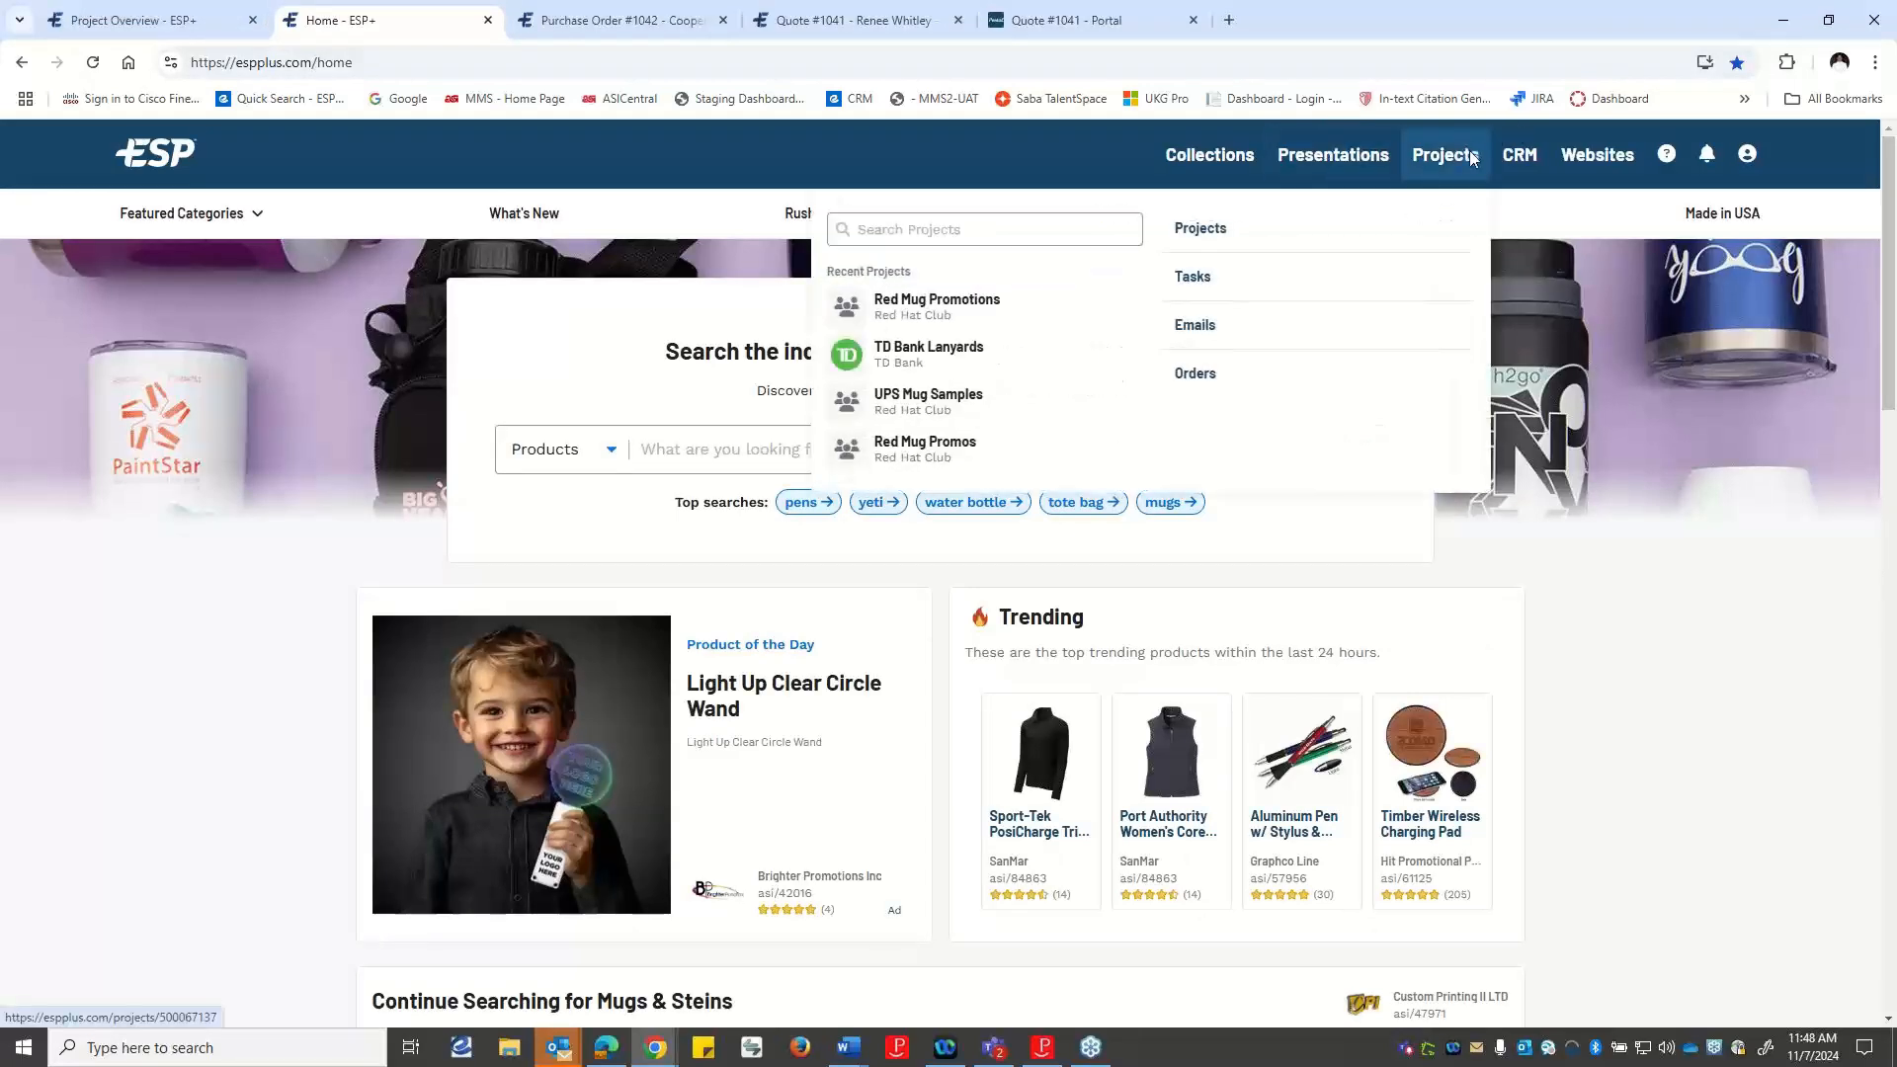
pyautogui.click(940, 300)
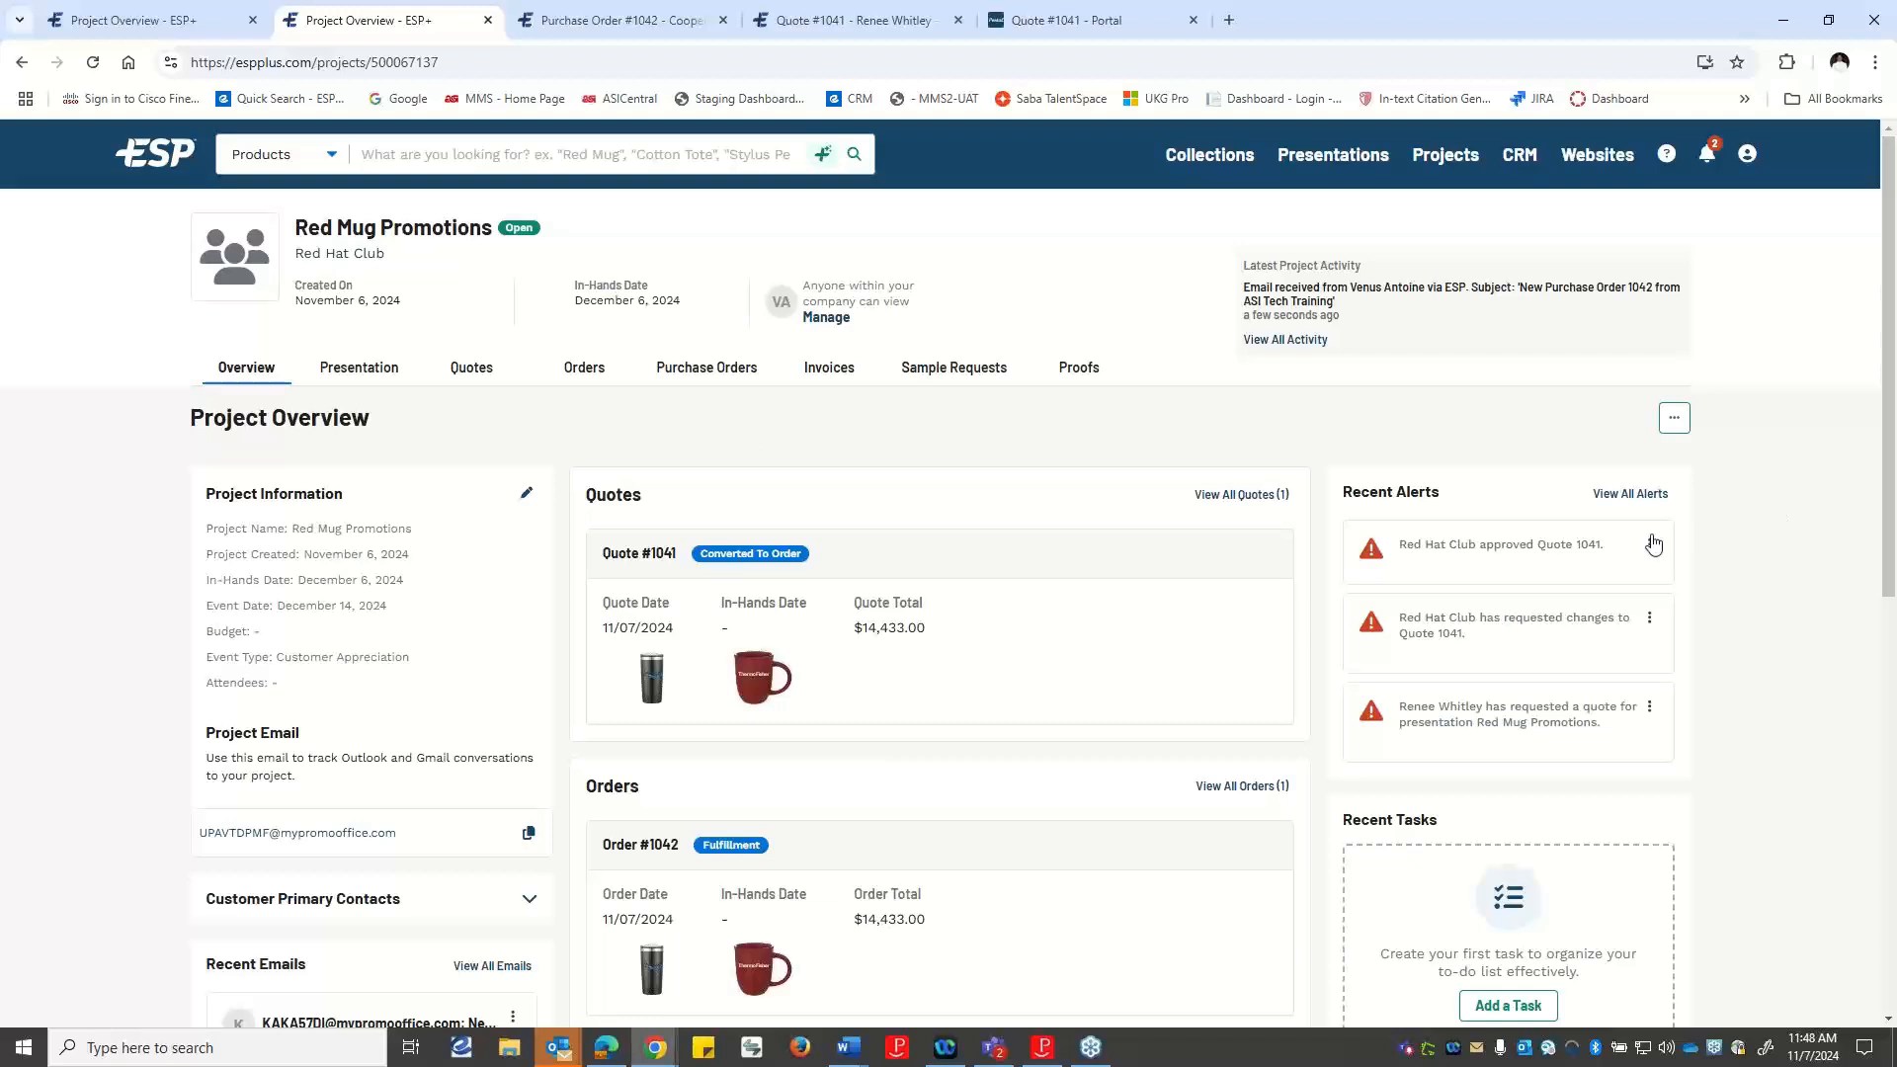
# Look over the project's quotes and open the quote for the tumbler and mug.
pyautogui.click(461, 369)
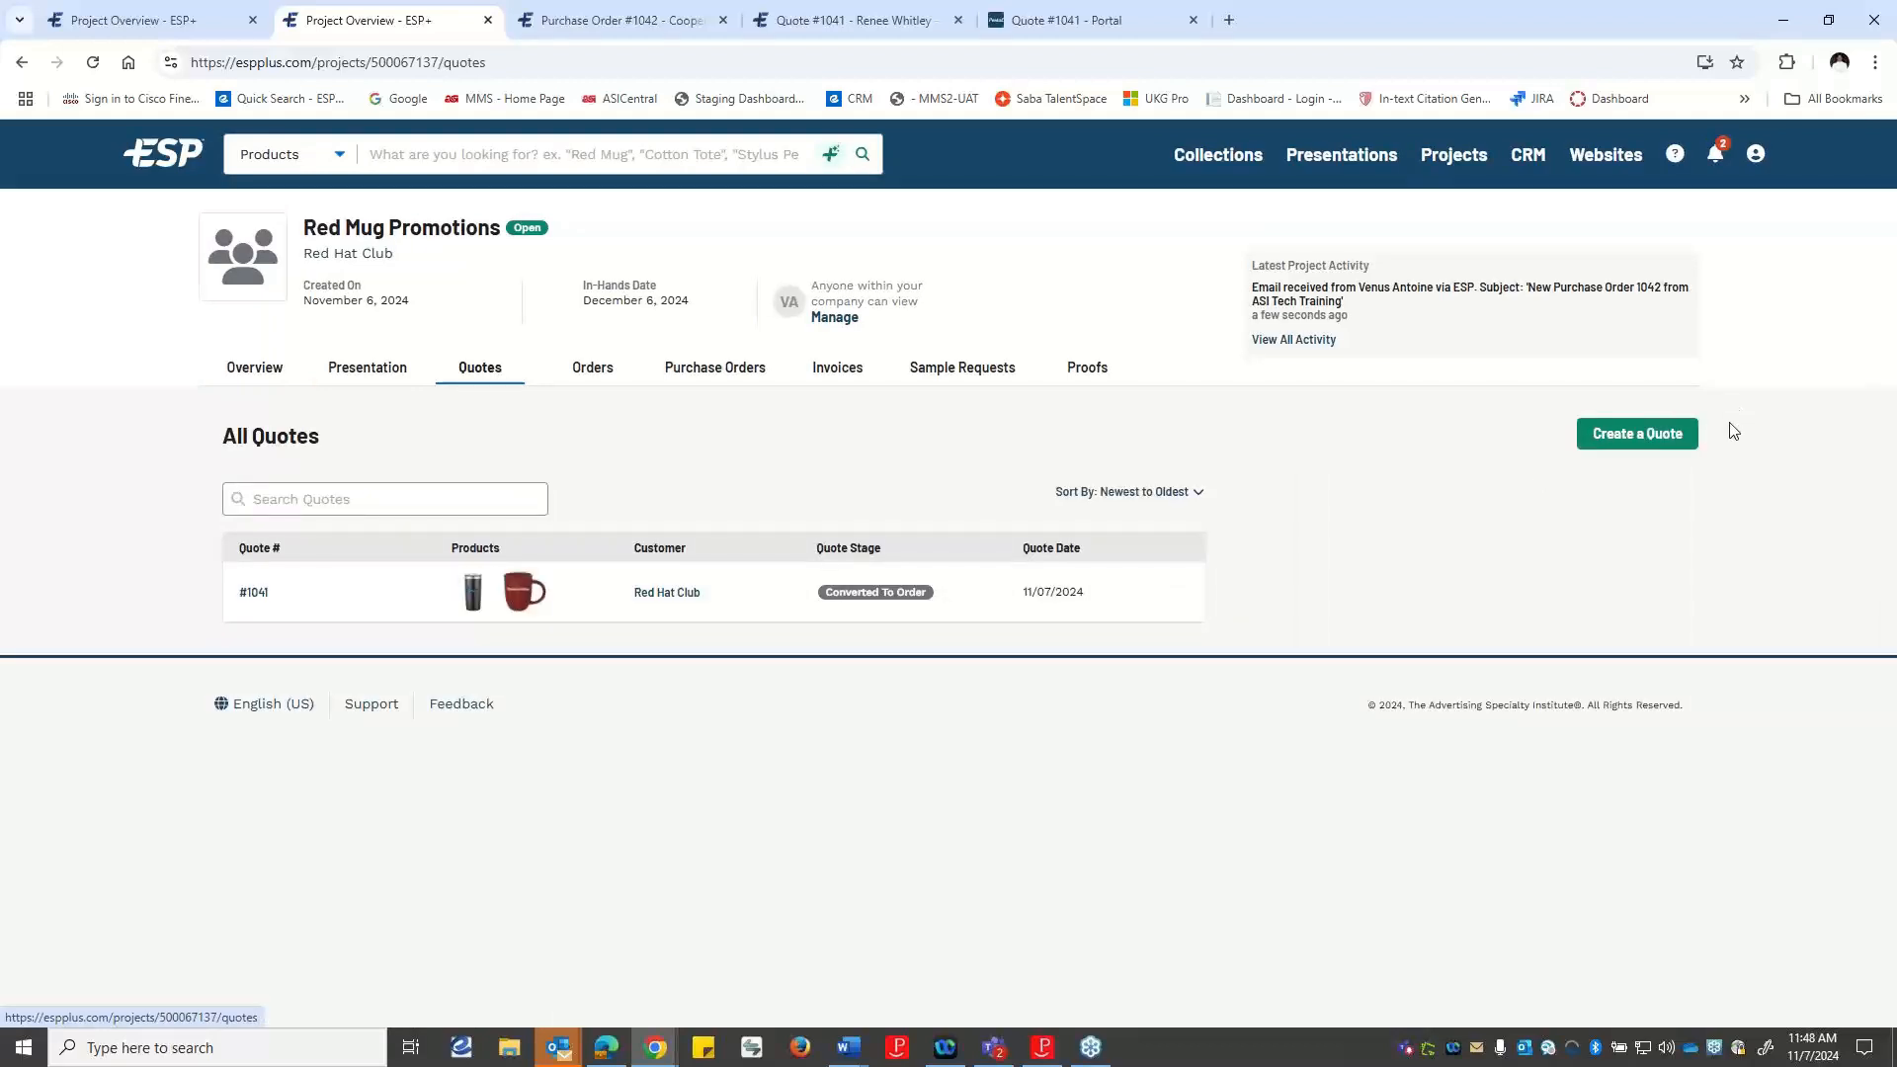
pyautogui.click(1632, 427)
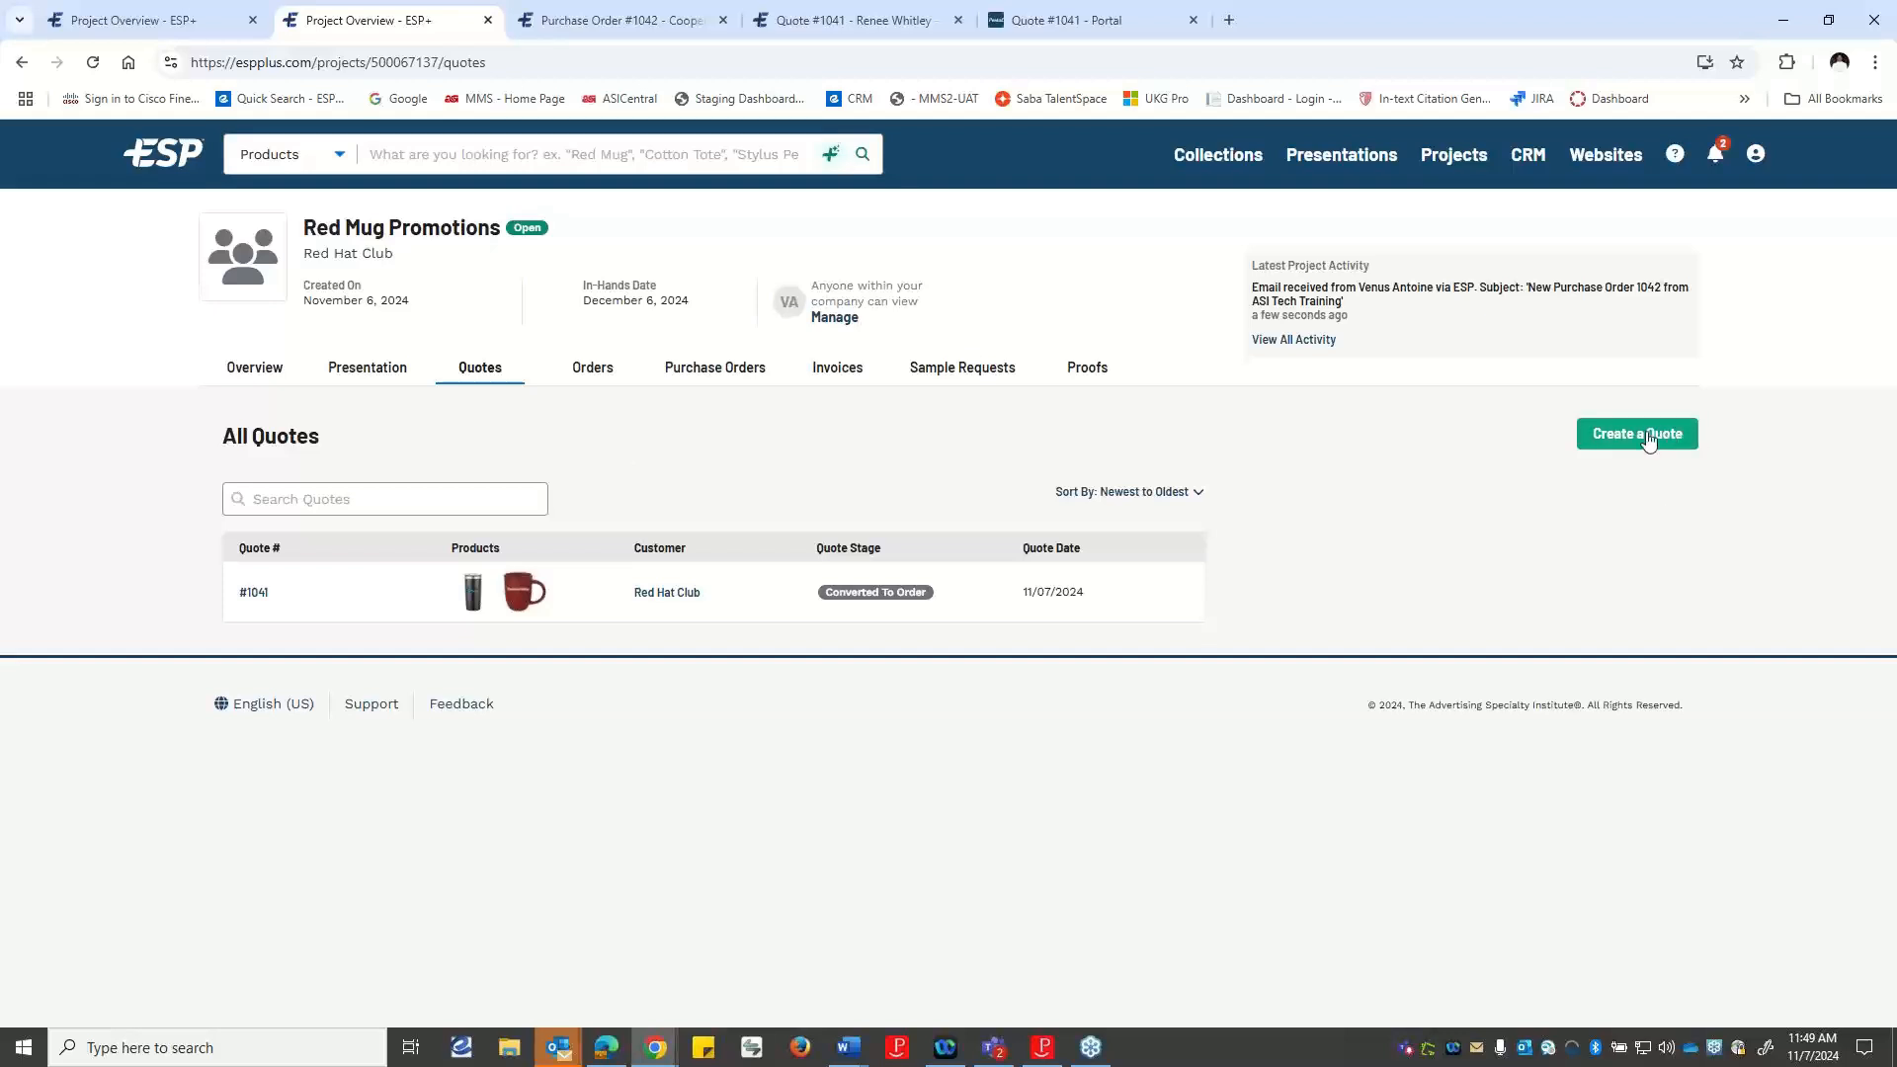
pyautogui.click(253, 593)
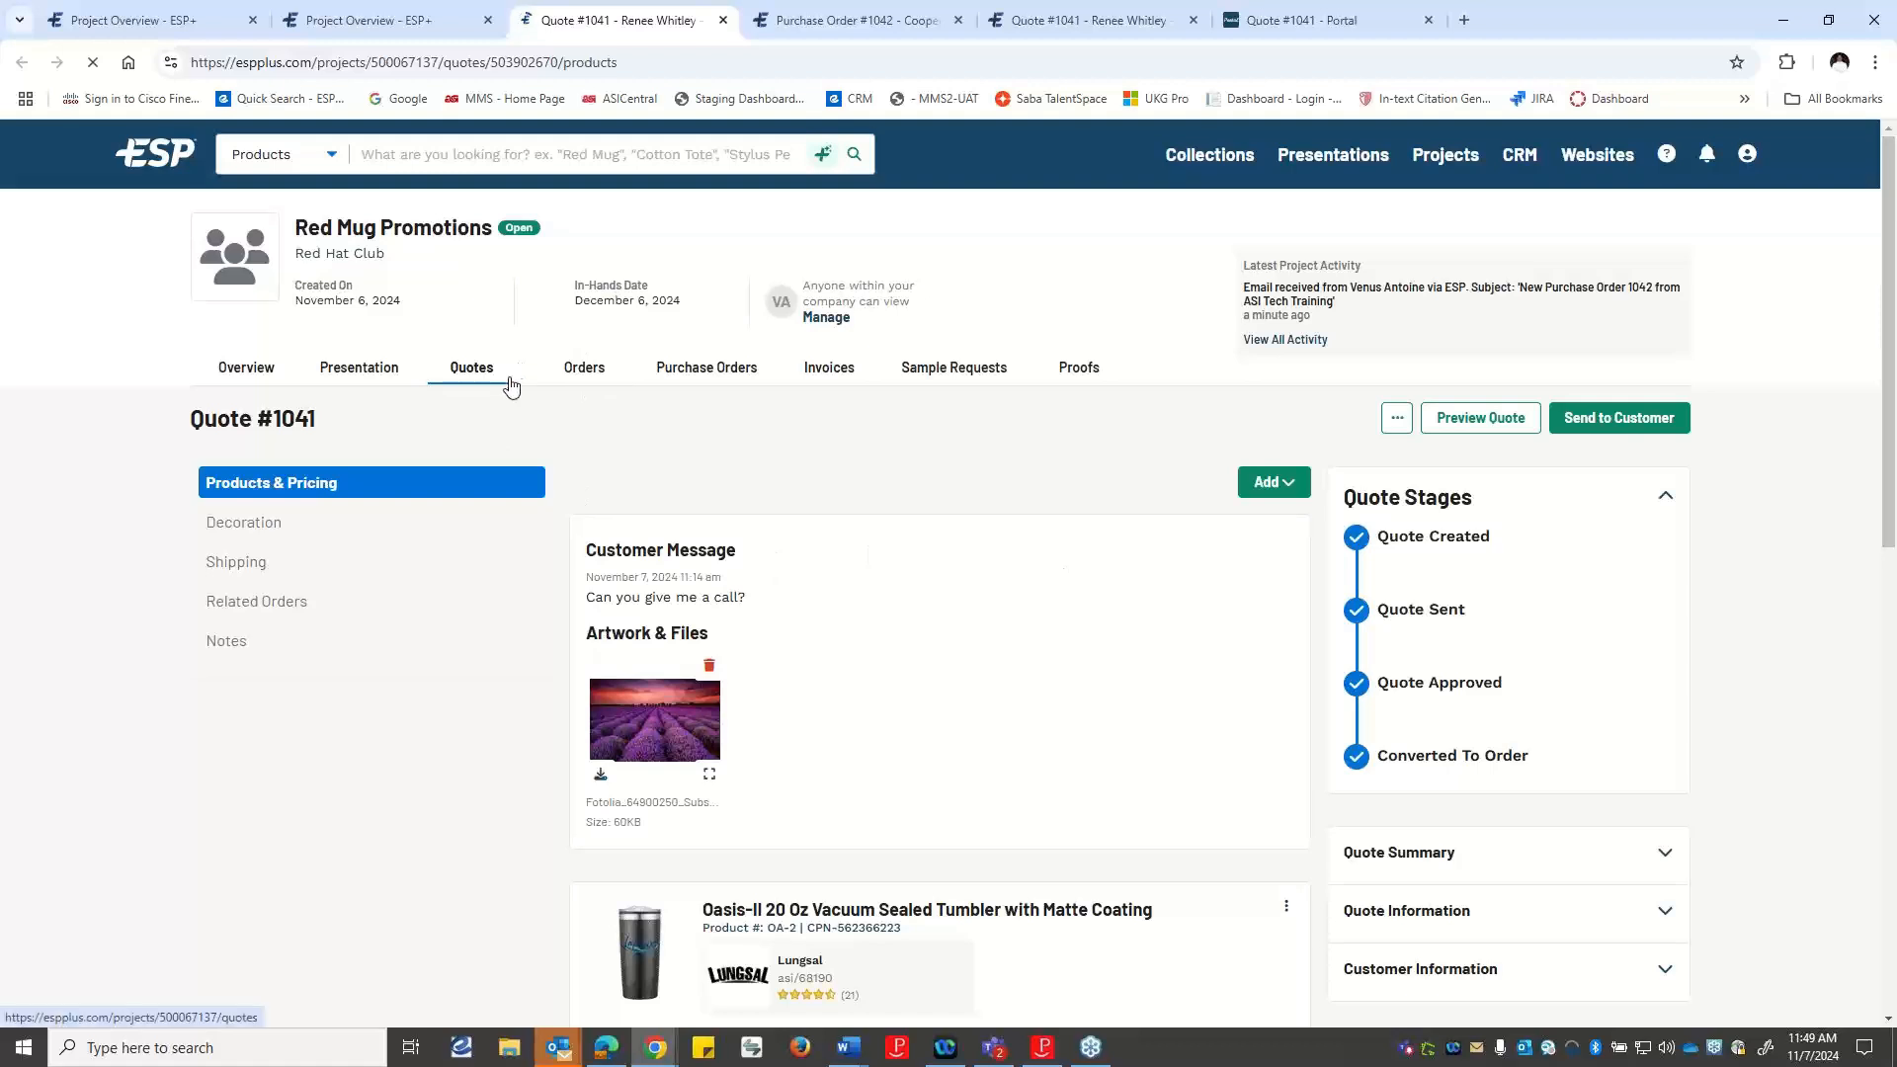
# Open the project's order from its list of orders, and review the order stages and product details.
pyautogui.click(584, 381)
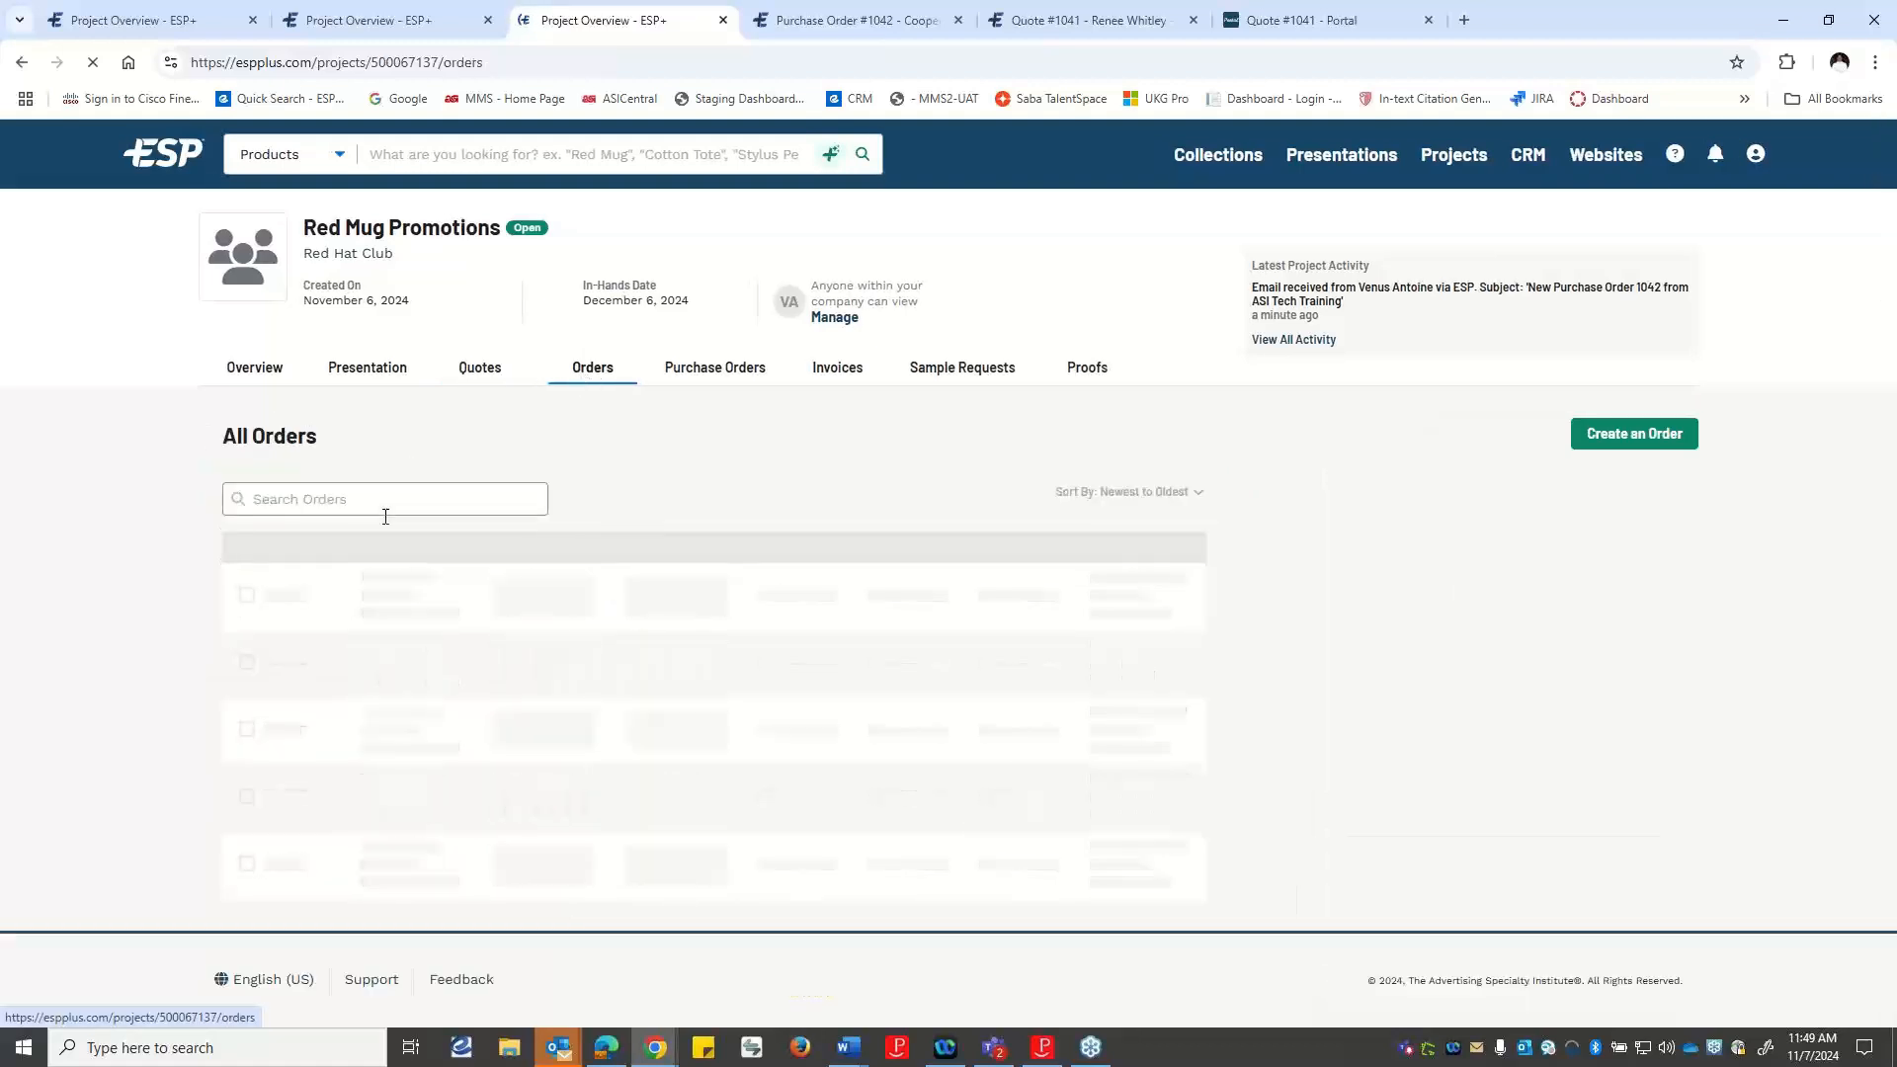
pyautogui.click(258, 598)
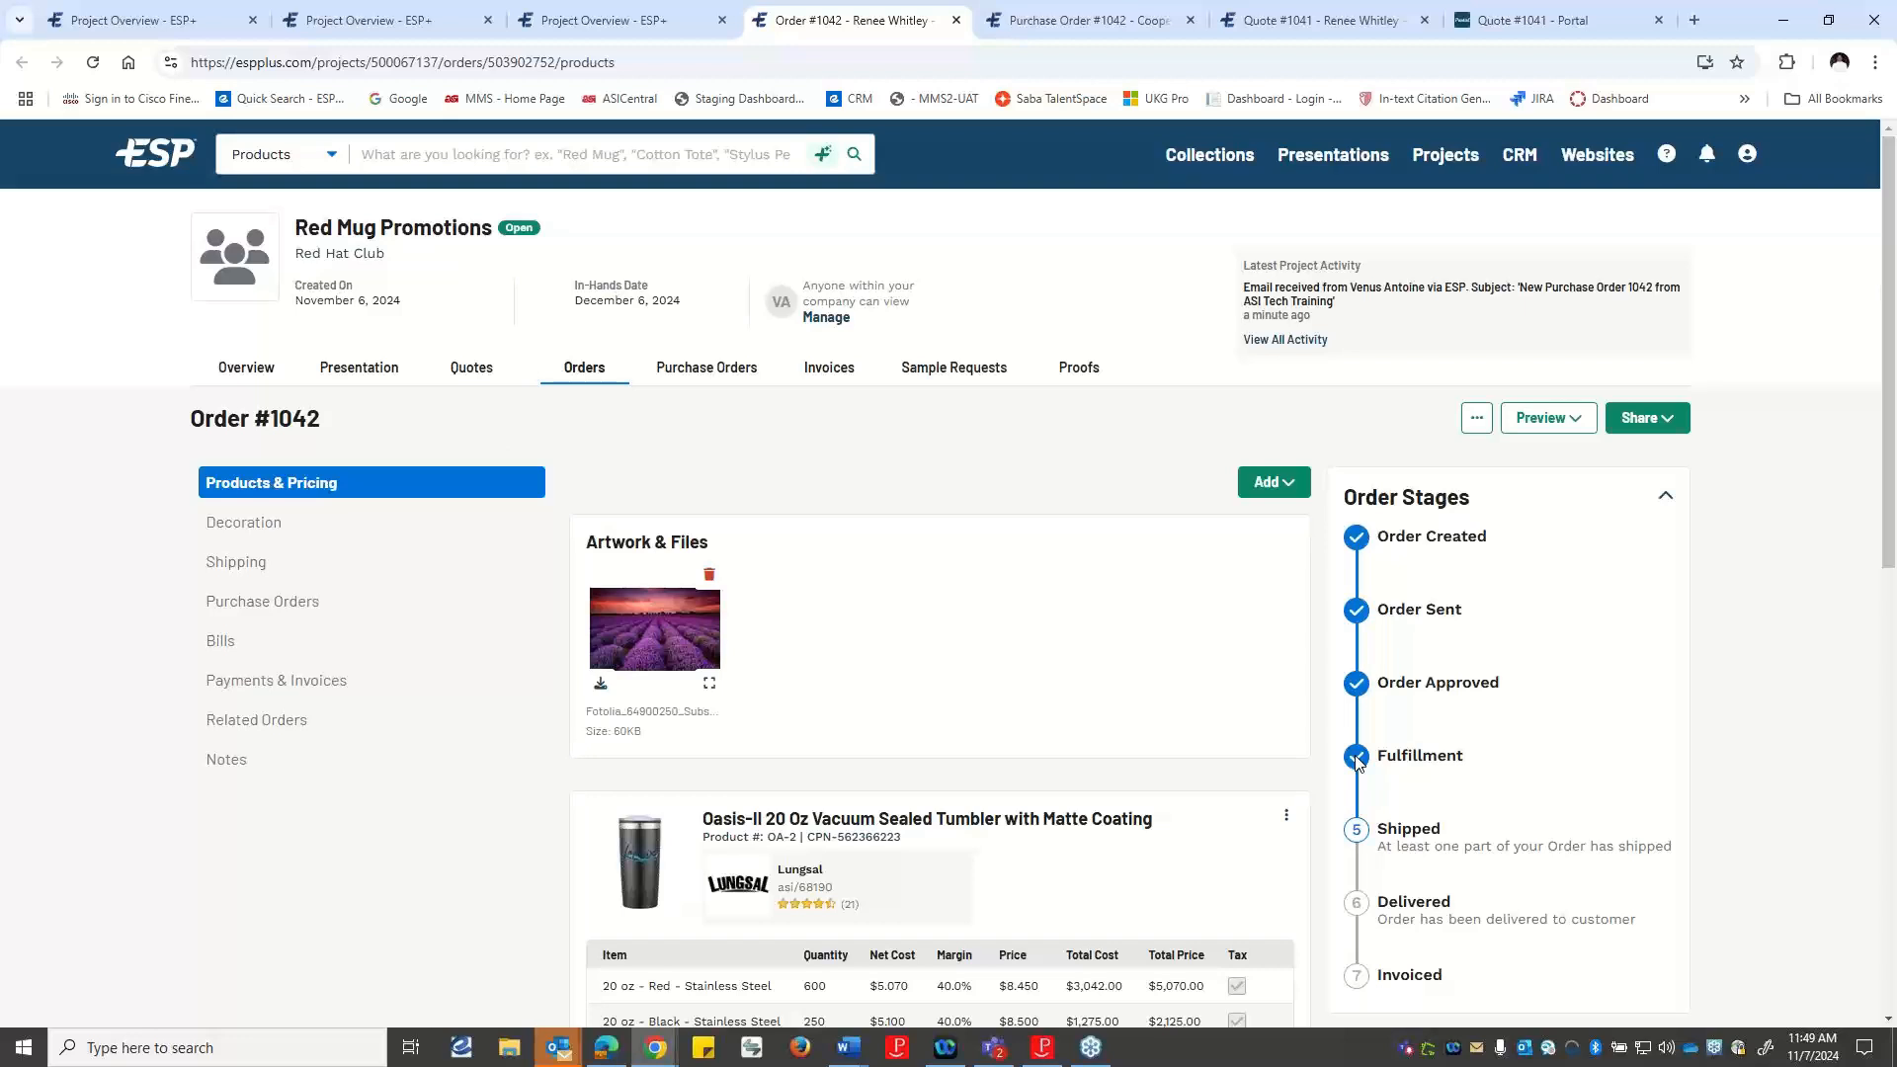
pyautogui.scroll(-2, 1302, 731)
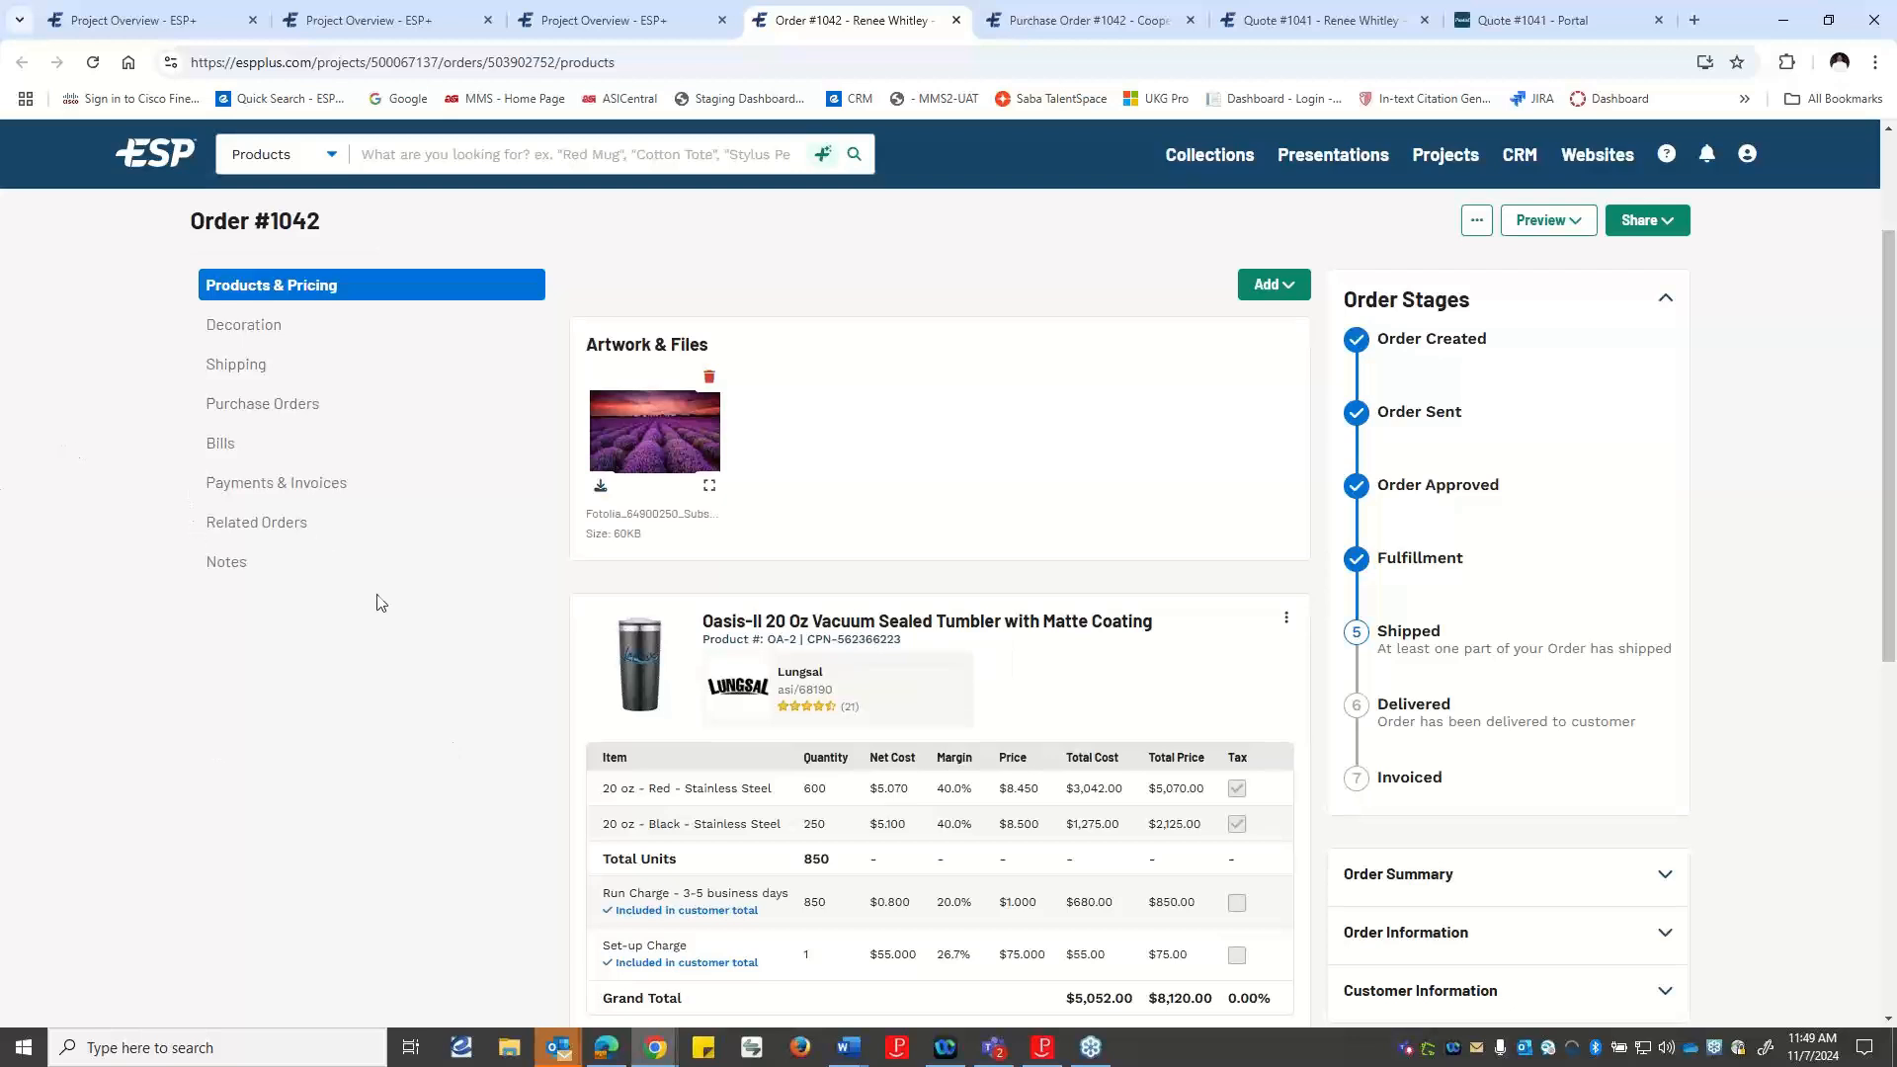
pyautogui.scroll(2, 388, 664)
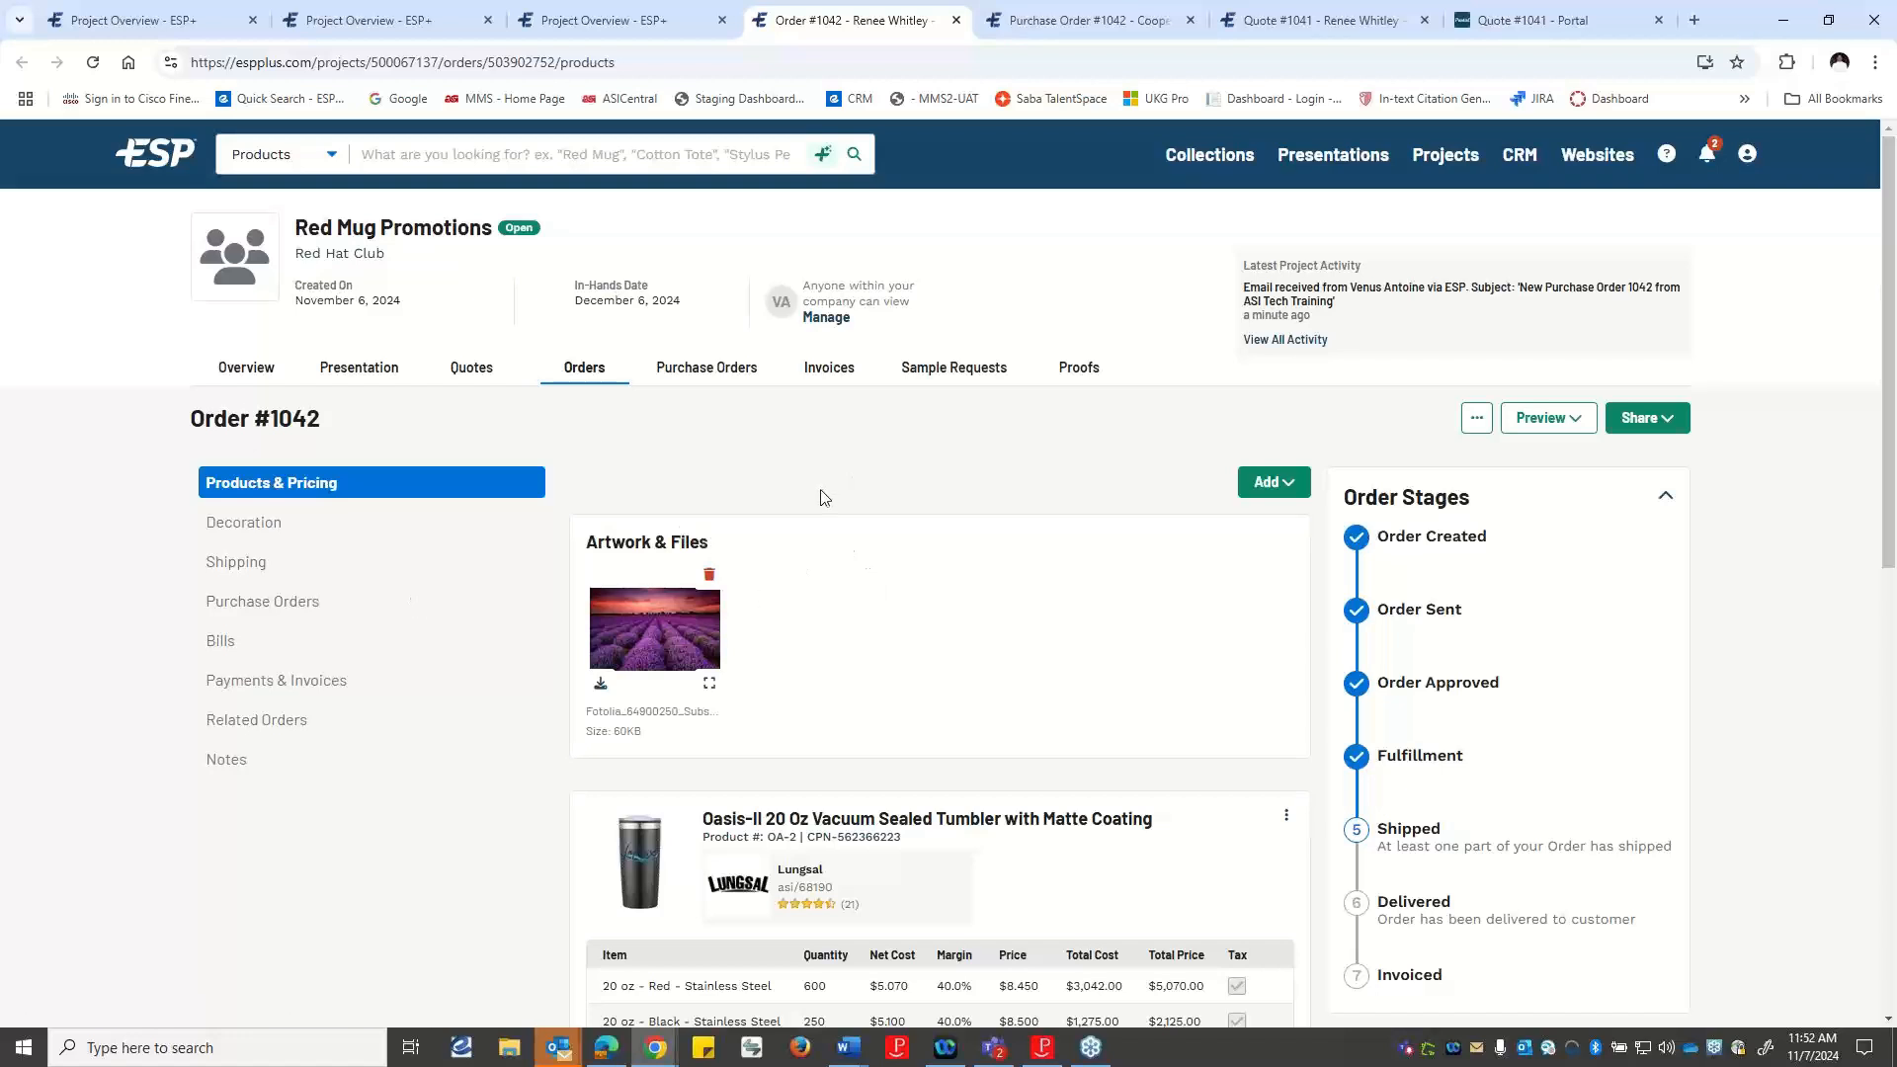
# Create an invoice from the order's payments and invoices section without copying the artwork.
pyautogui.click(274, 691)
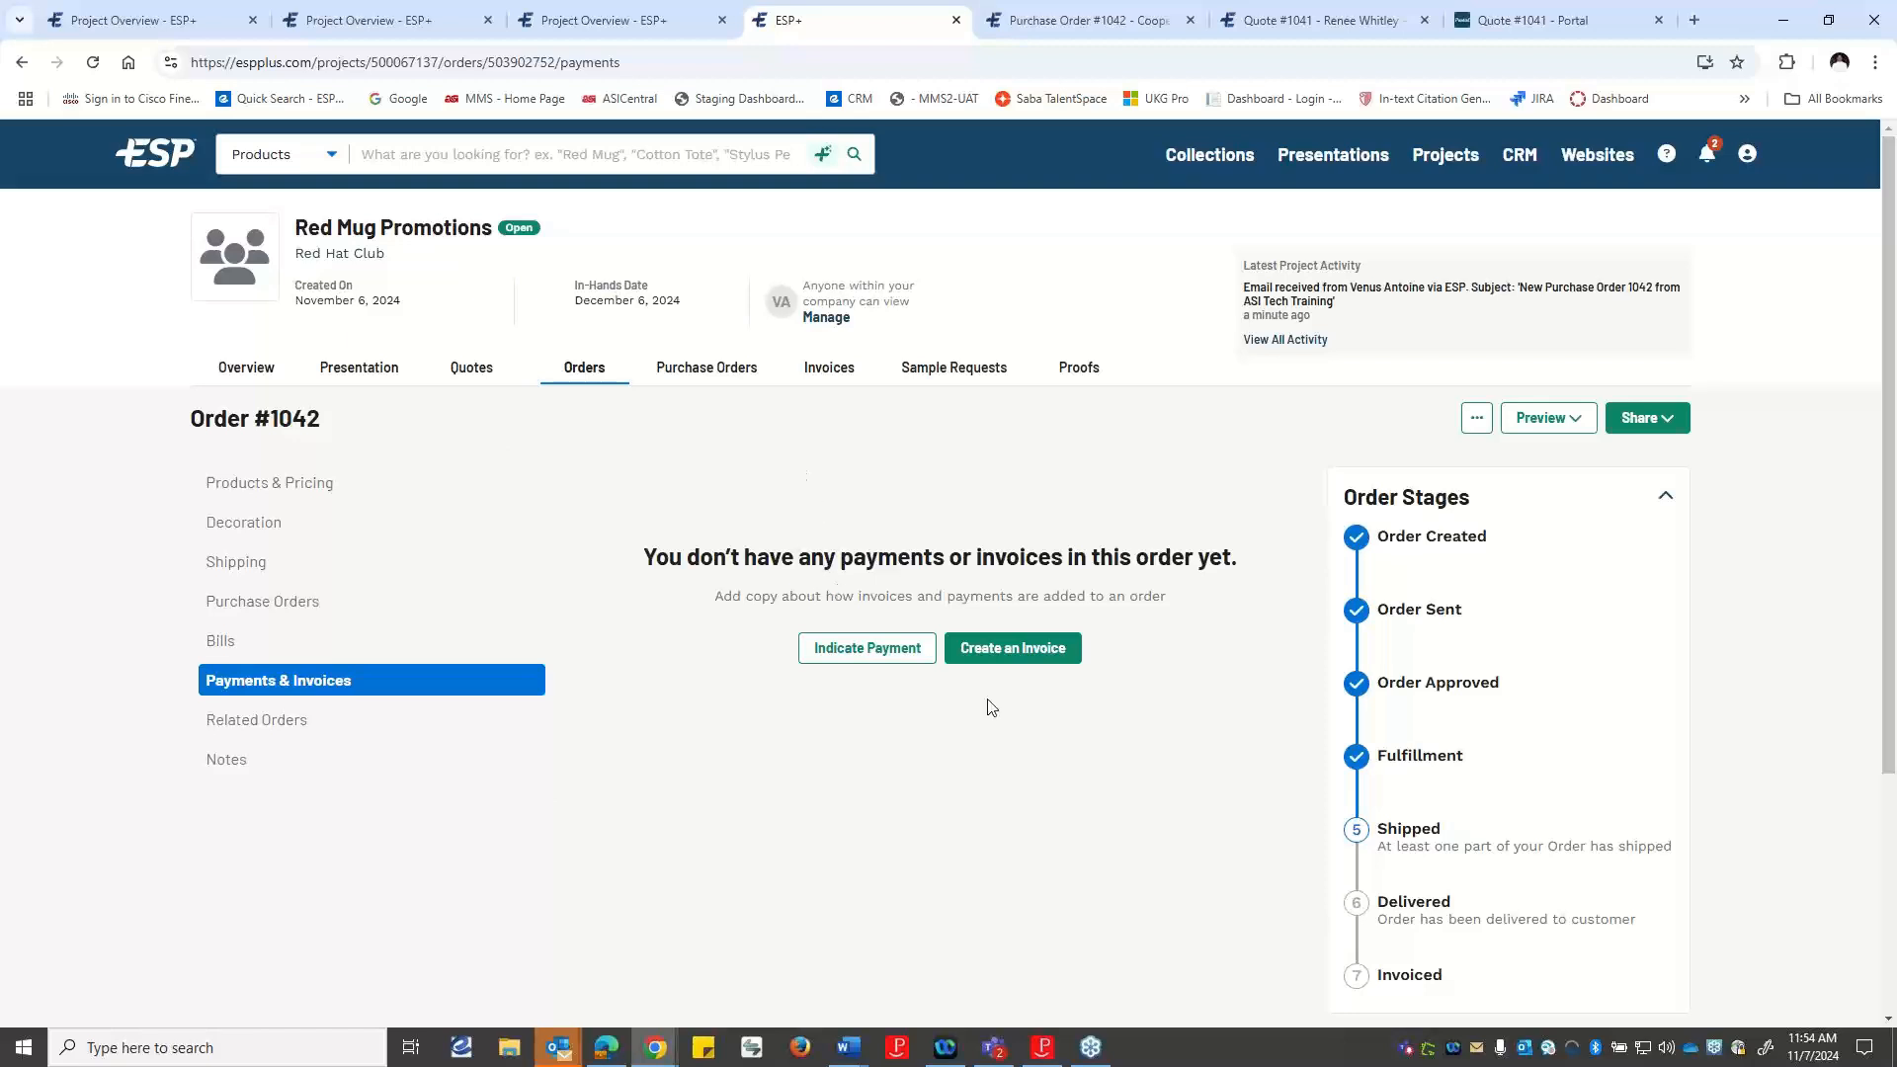
pyautogui.click(994, 650)
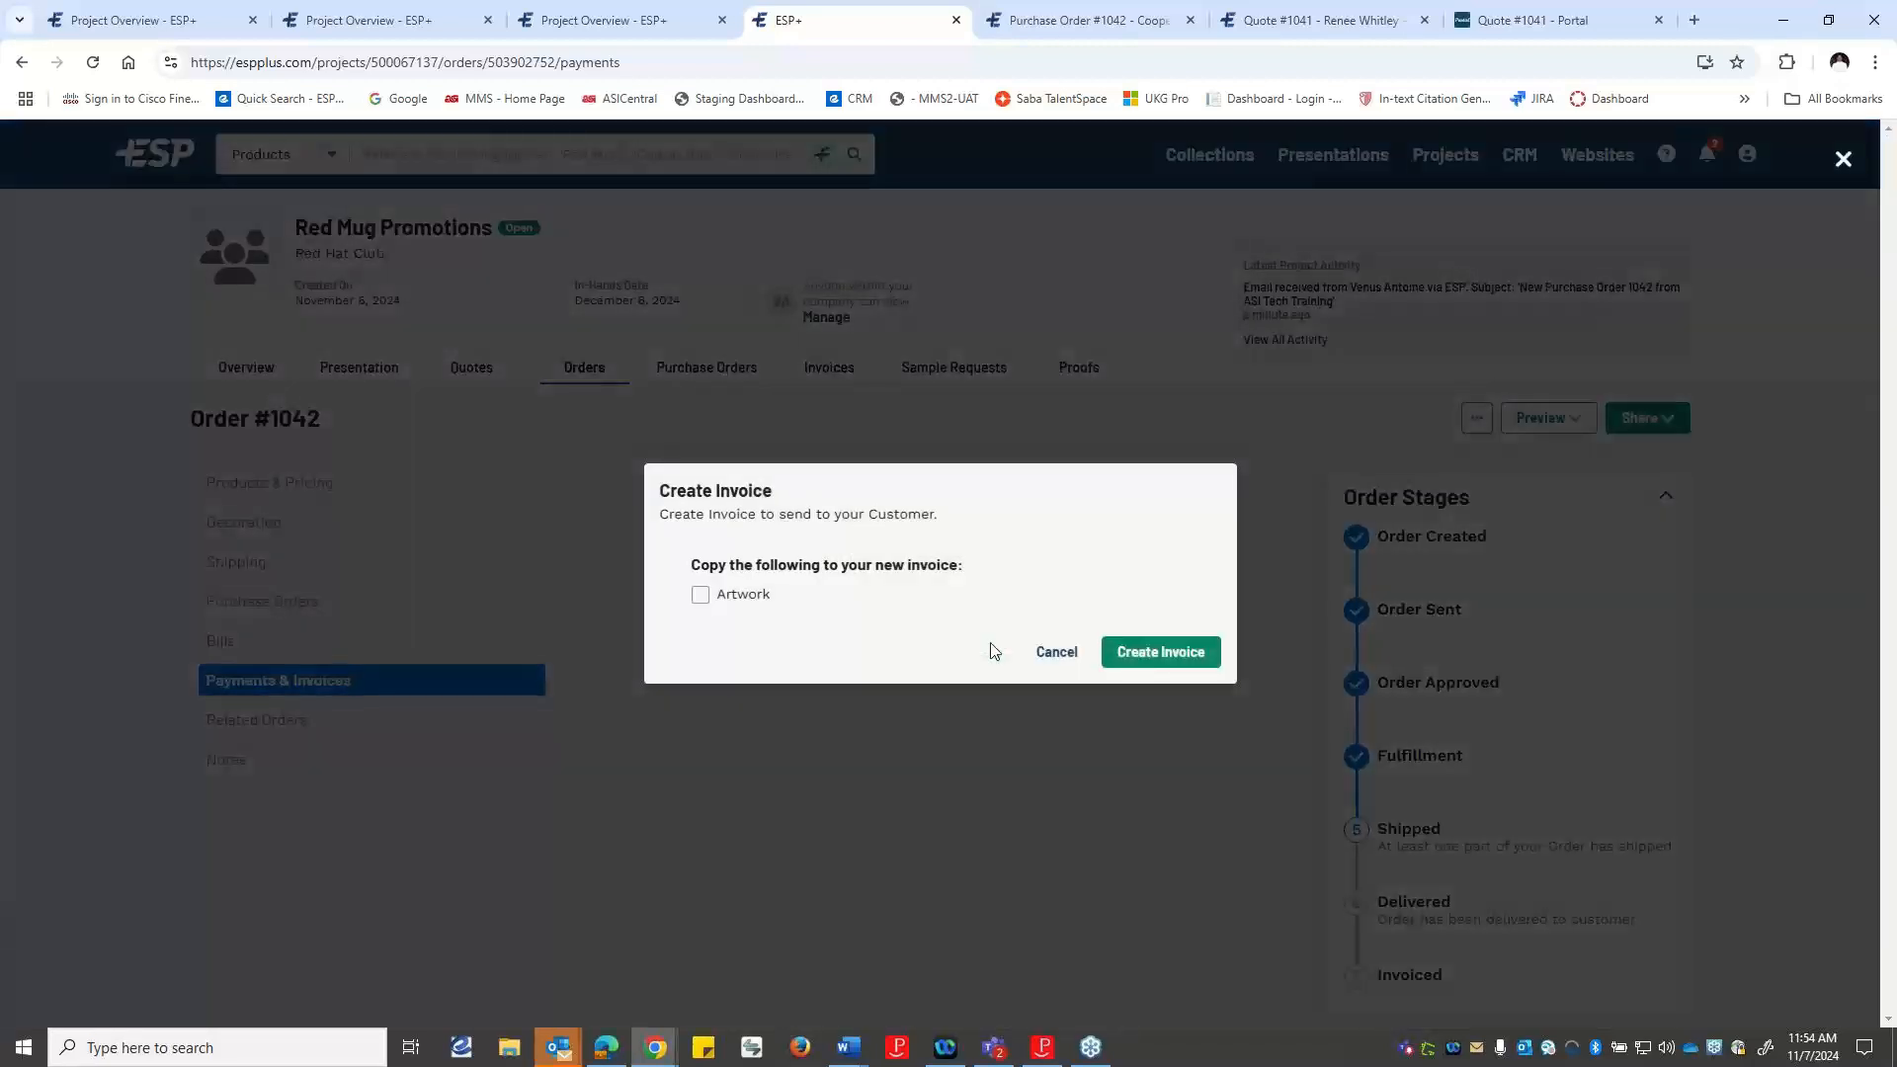
pyautogui.click(1197, 656)
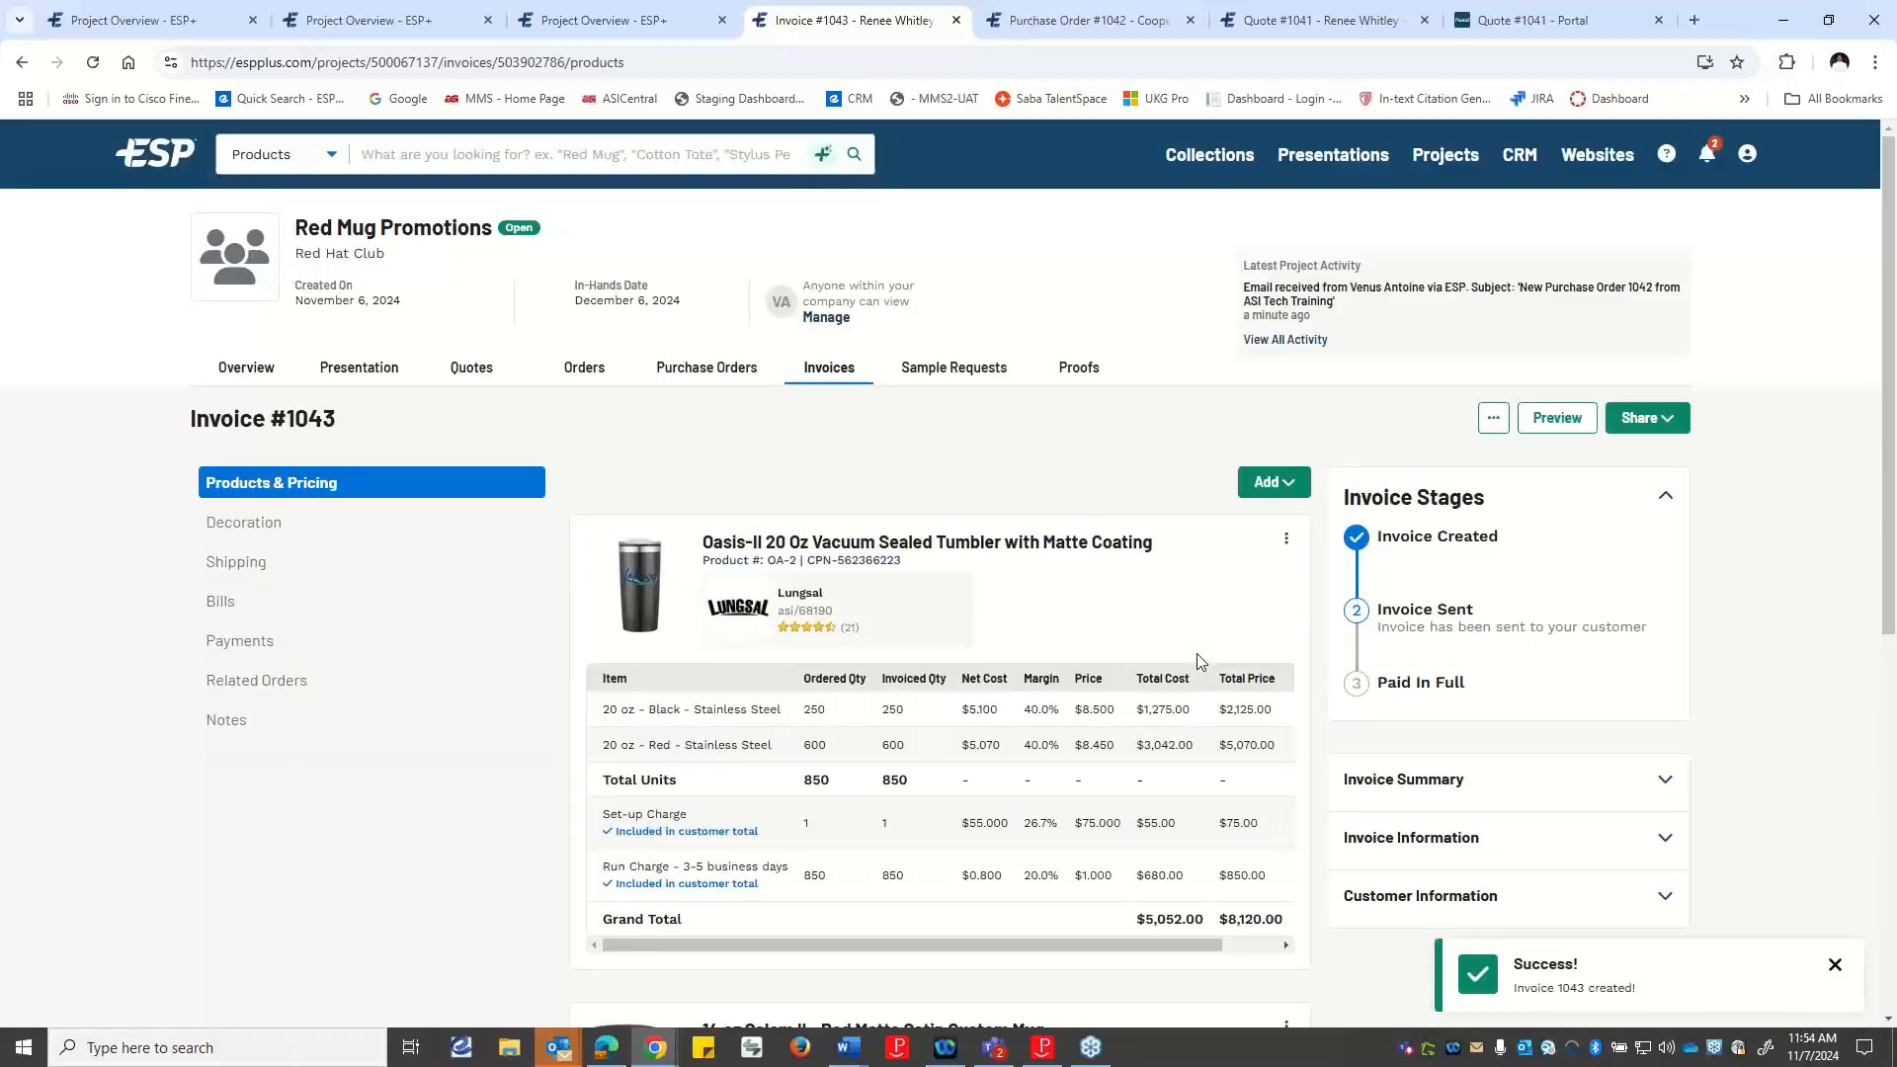
# Review the new invoice's products and charges, and check which actions are available for the Oasis-II tumbler.
pyautogui.scroll(-1, 1158, 559)
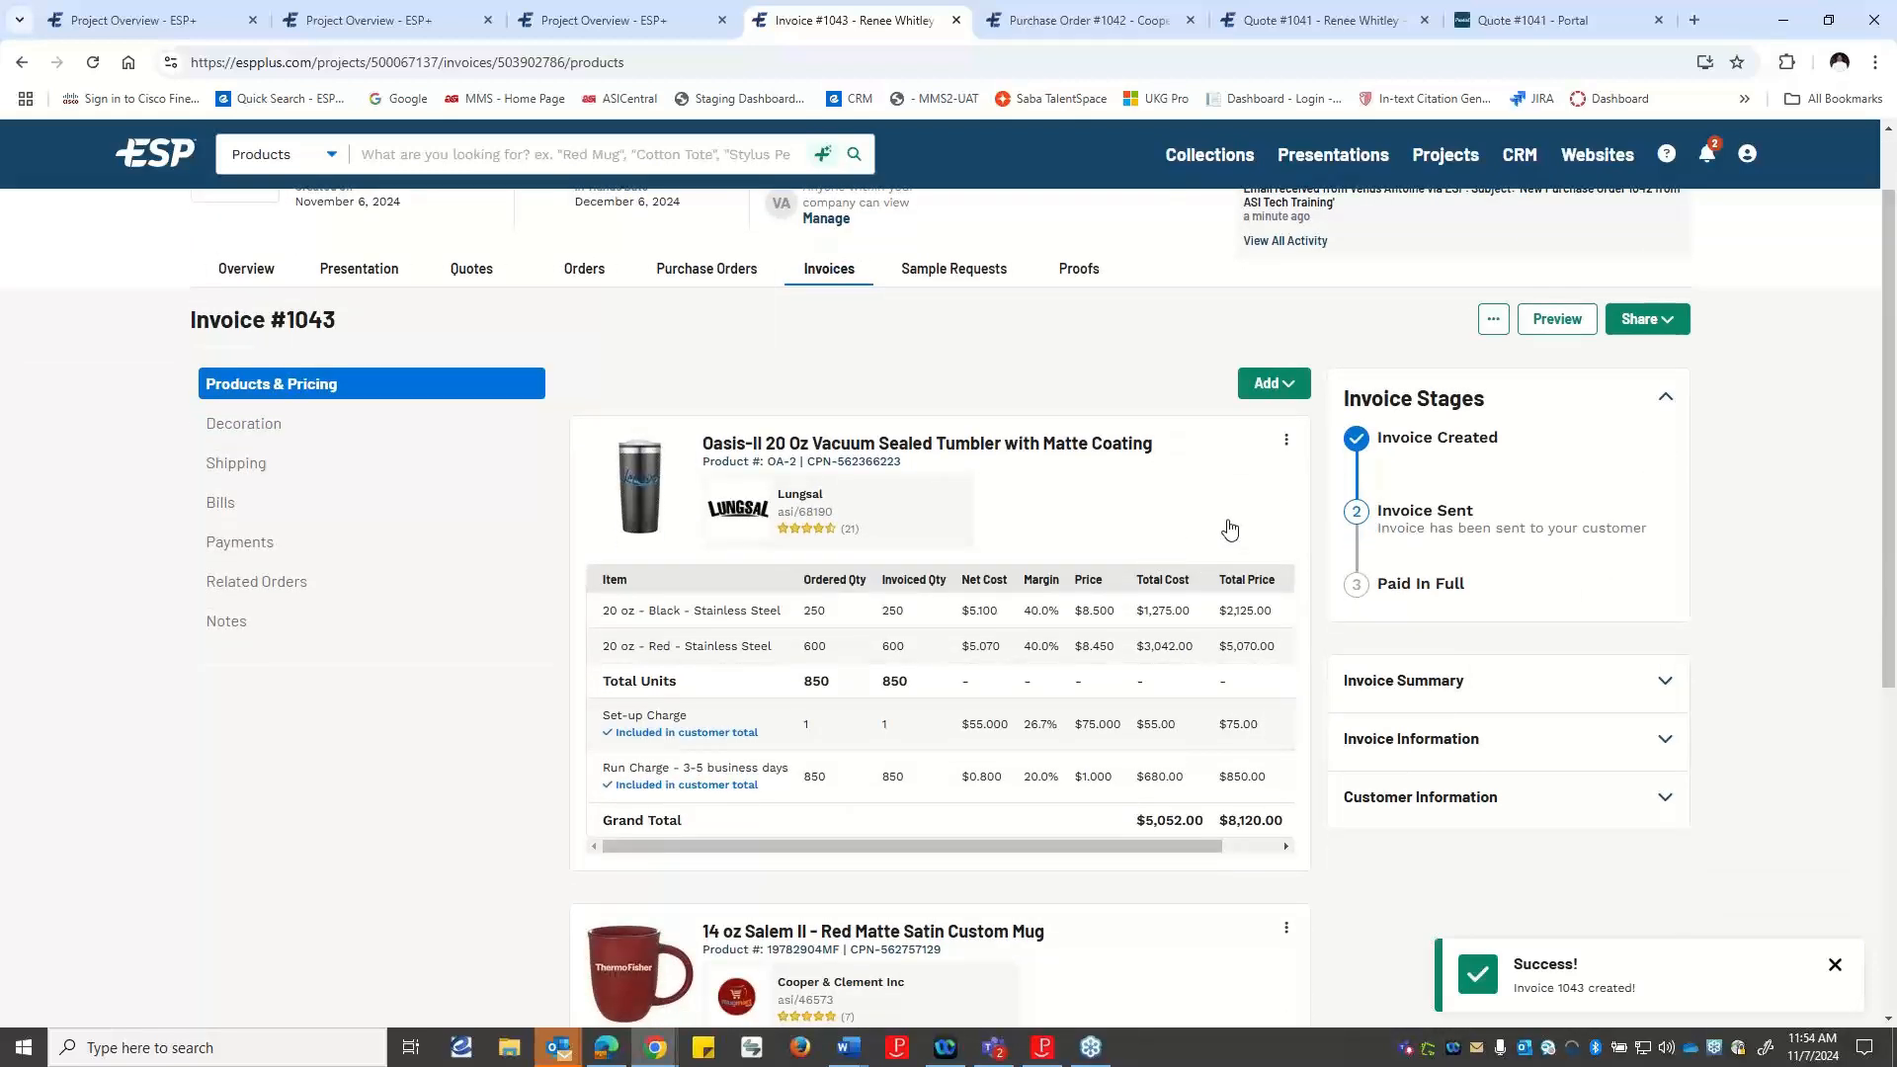
pyautogui.scroll(-1, 1176, 520)
pyautogui.scroll(-2, 1177, 519)
pyautogui.scroll(3, 1166, 538)
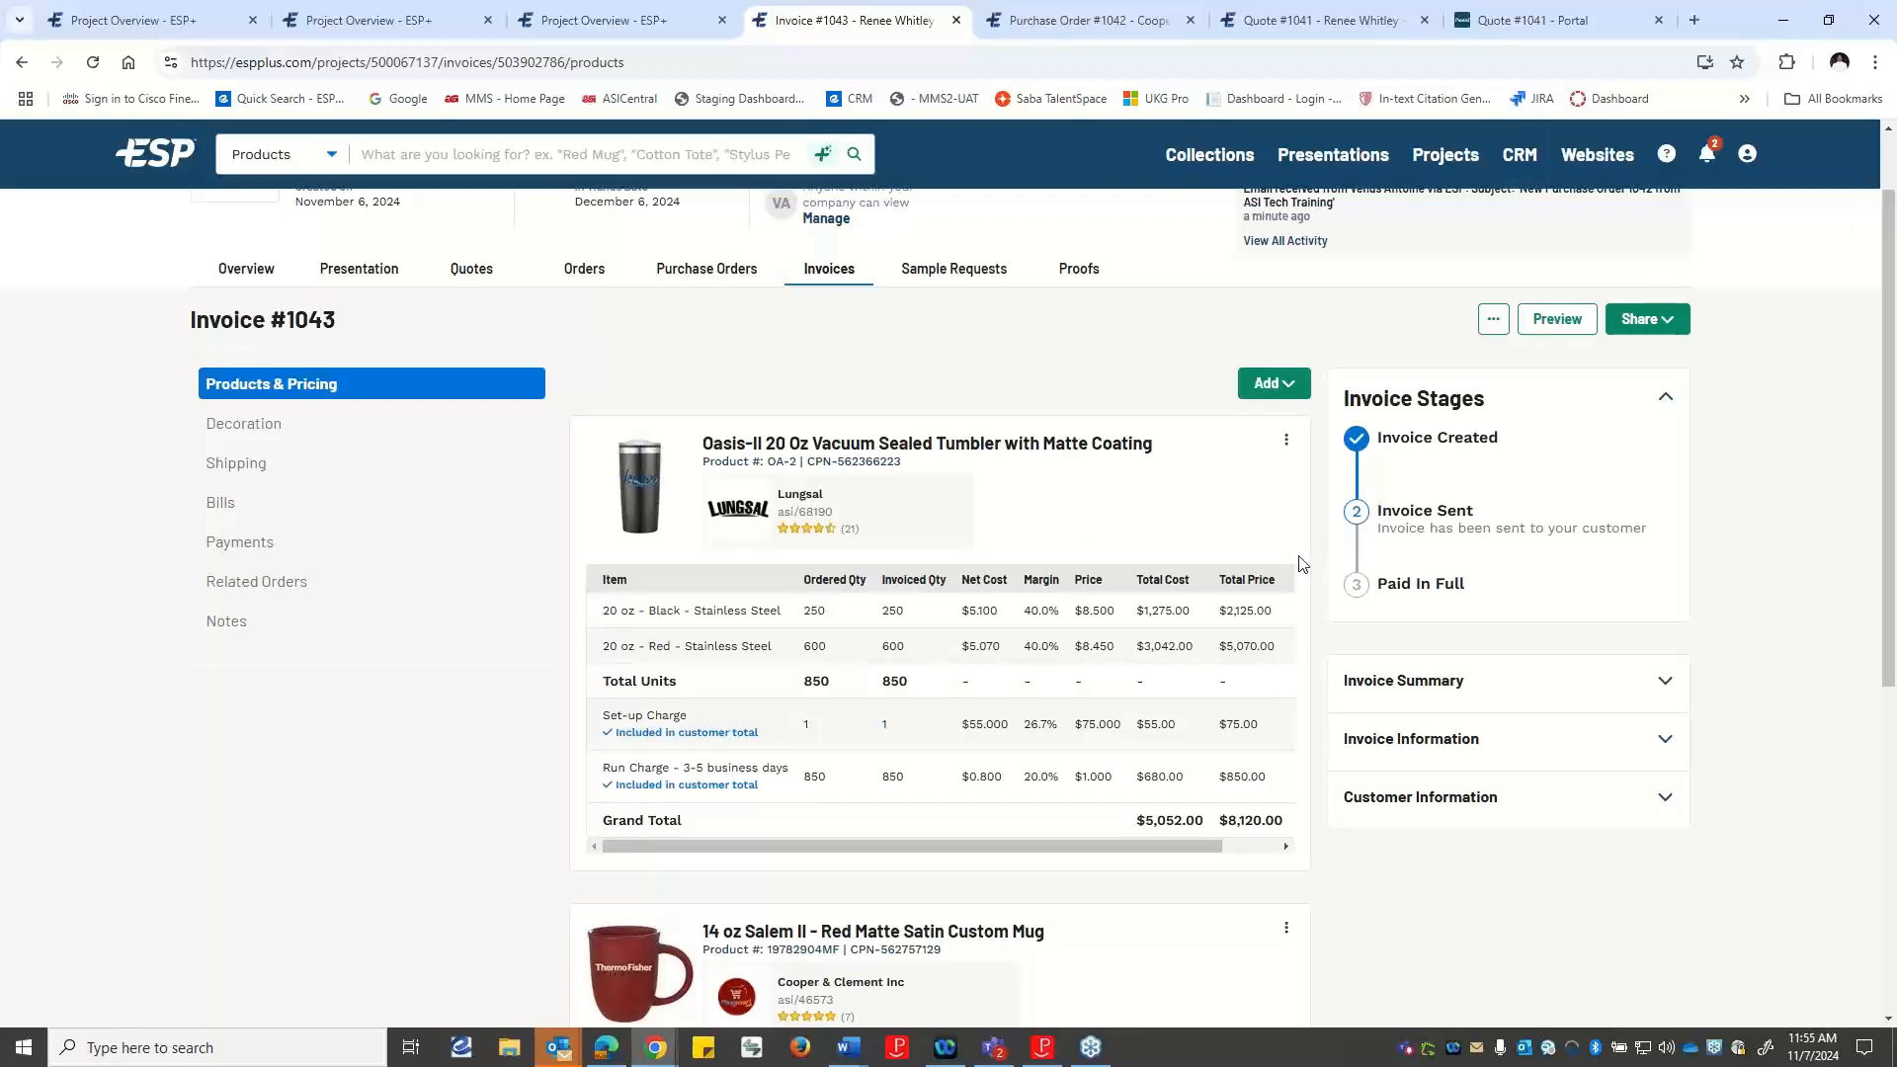
pyautogui.click(1286, 451)
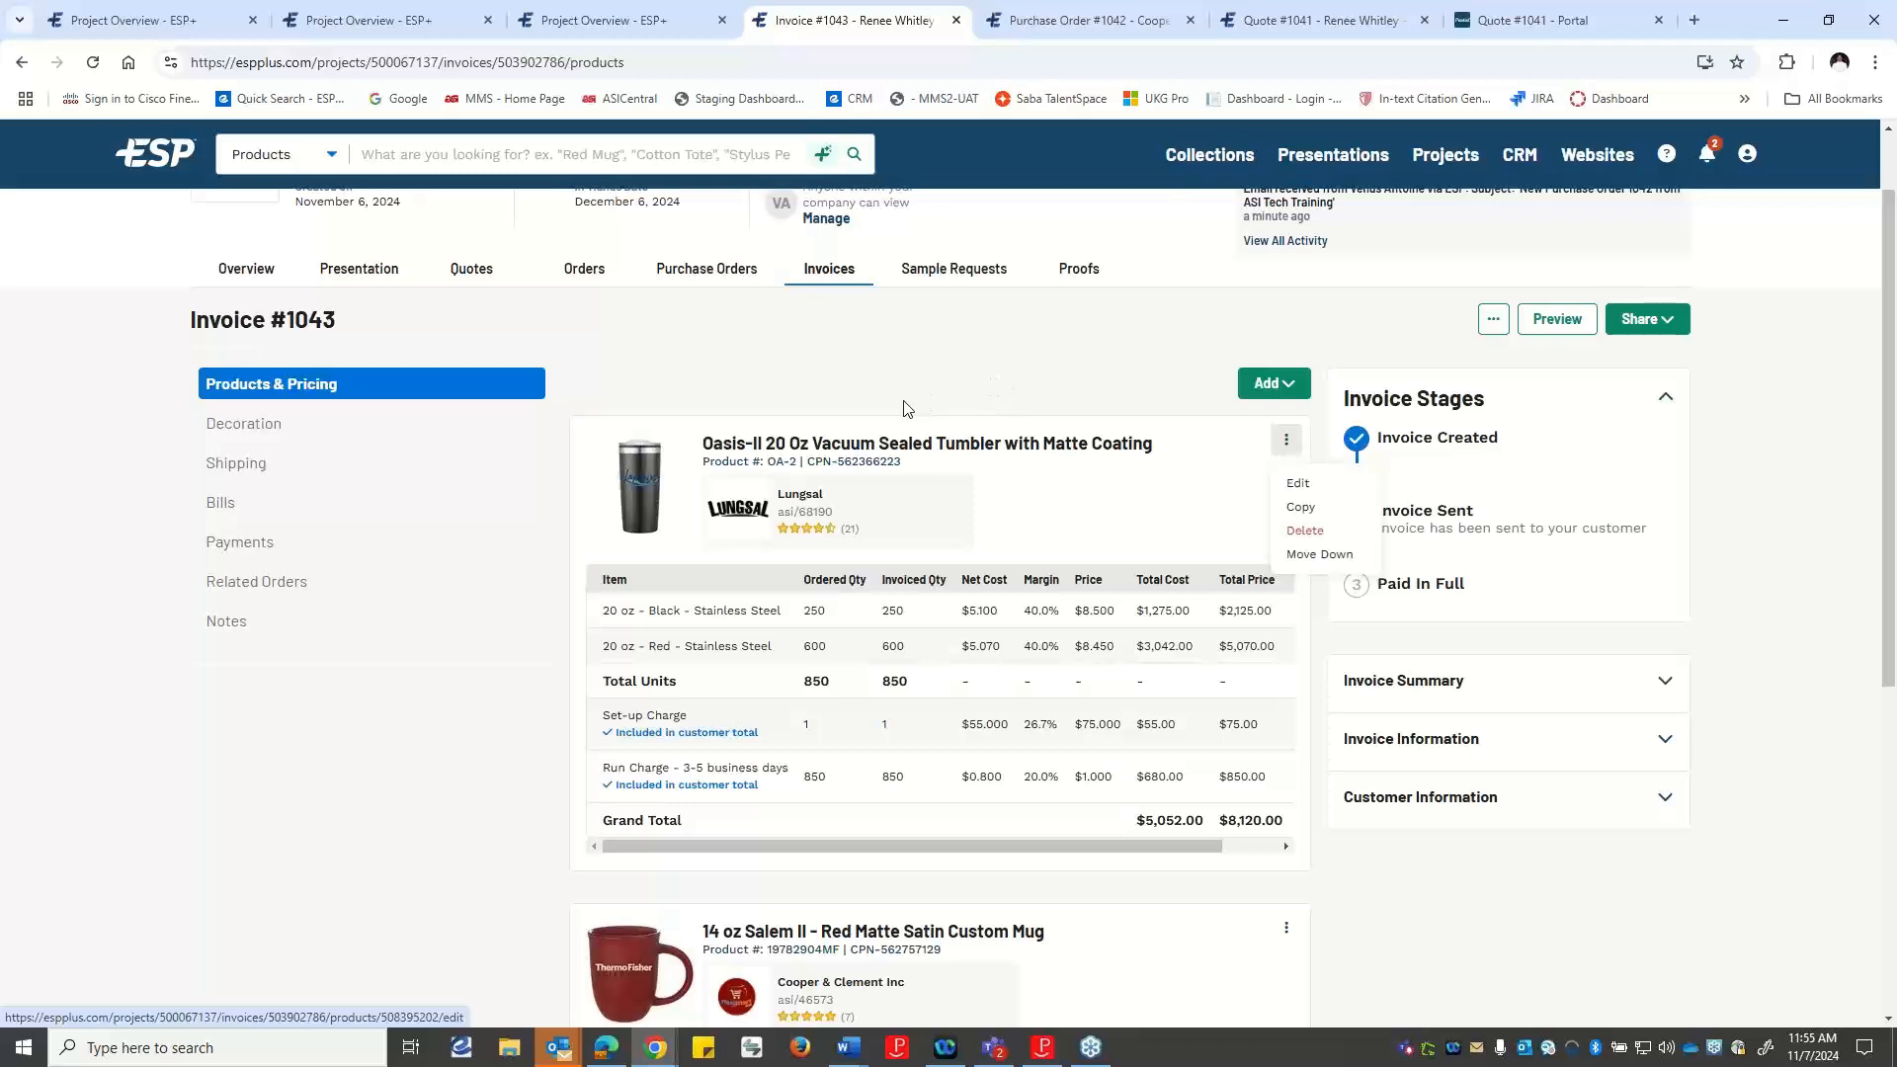
pyautogui.scroll(-1, 905, 412)
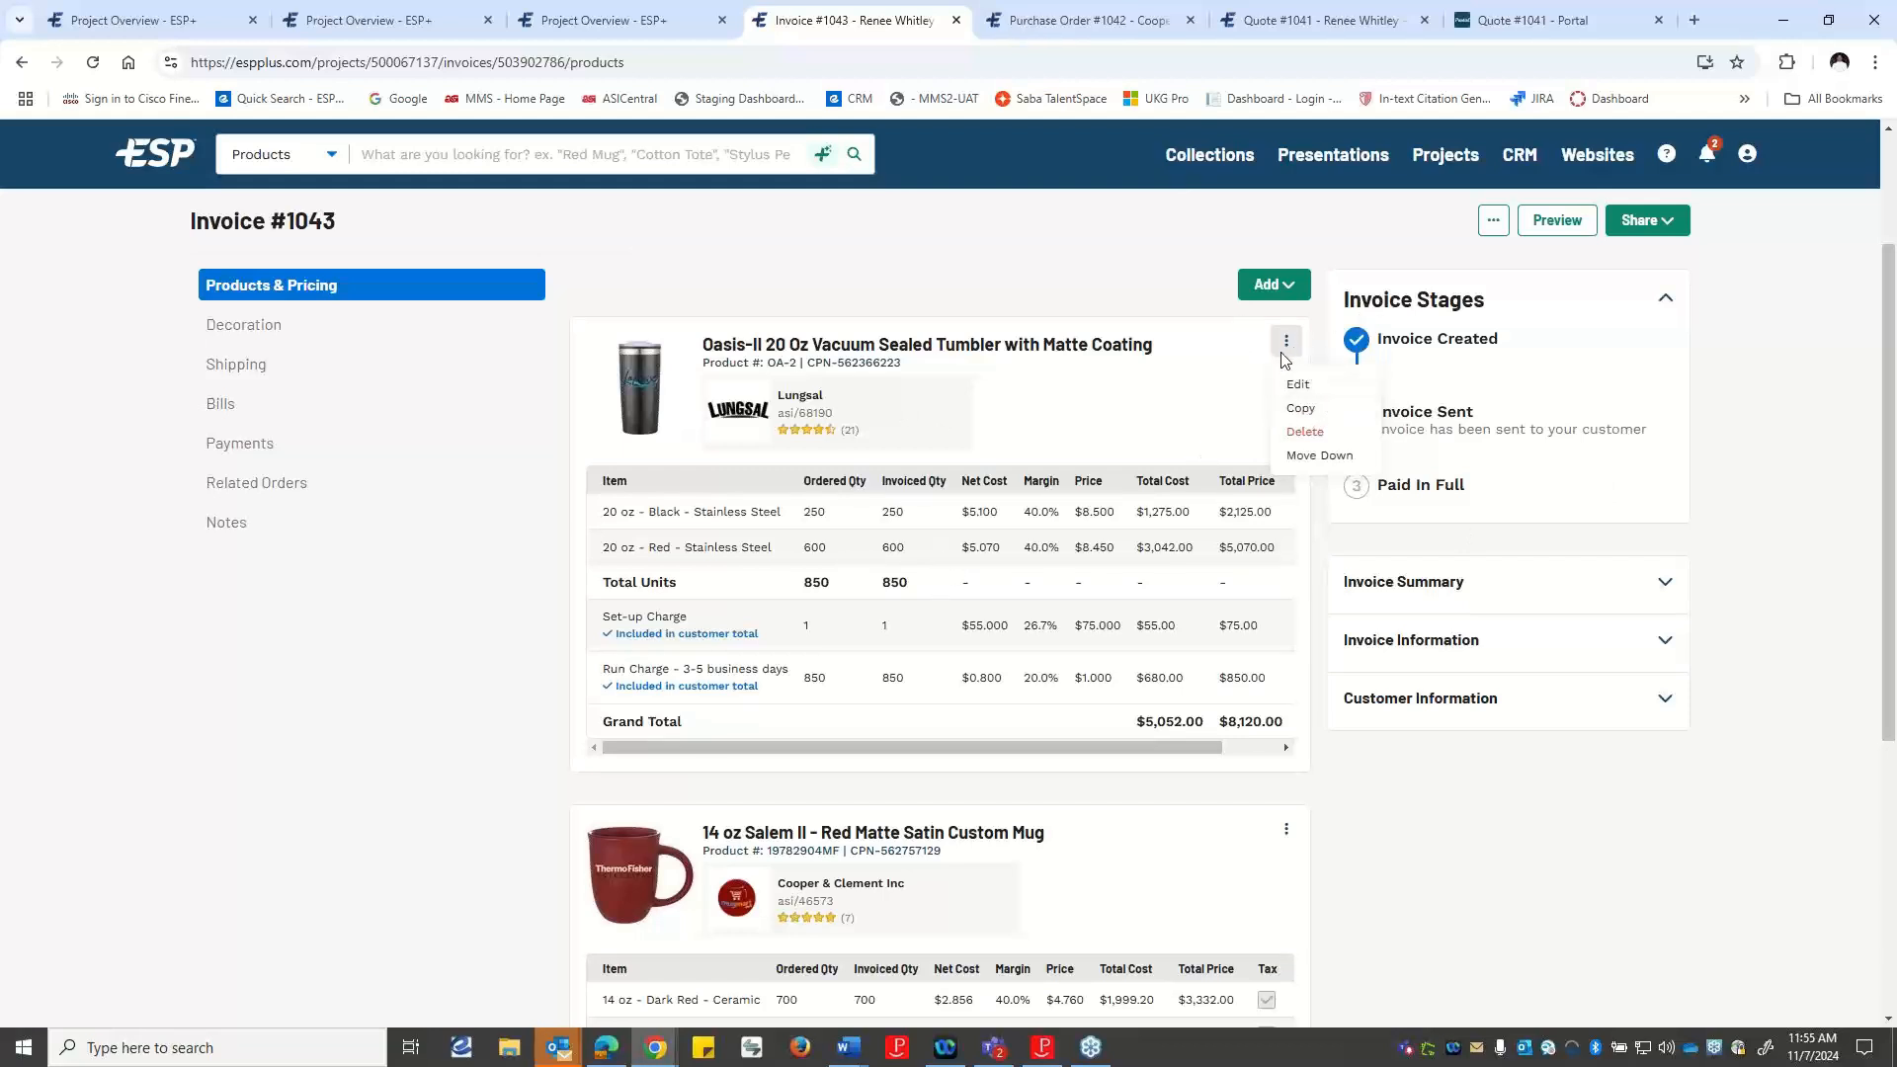
pyautogui.click(1193, 396)
# Check what can be added to the invoice, its mug and shipping charges, and the additional invoice actions.
pyautogui.click(1284, 297)
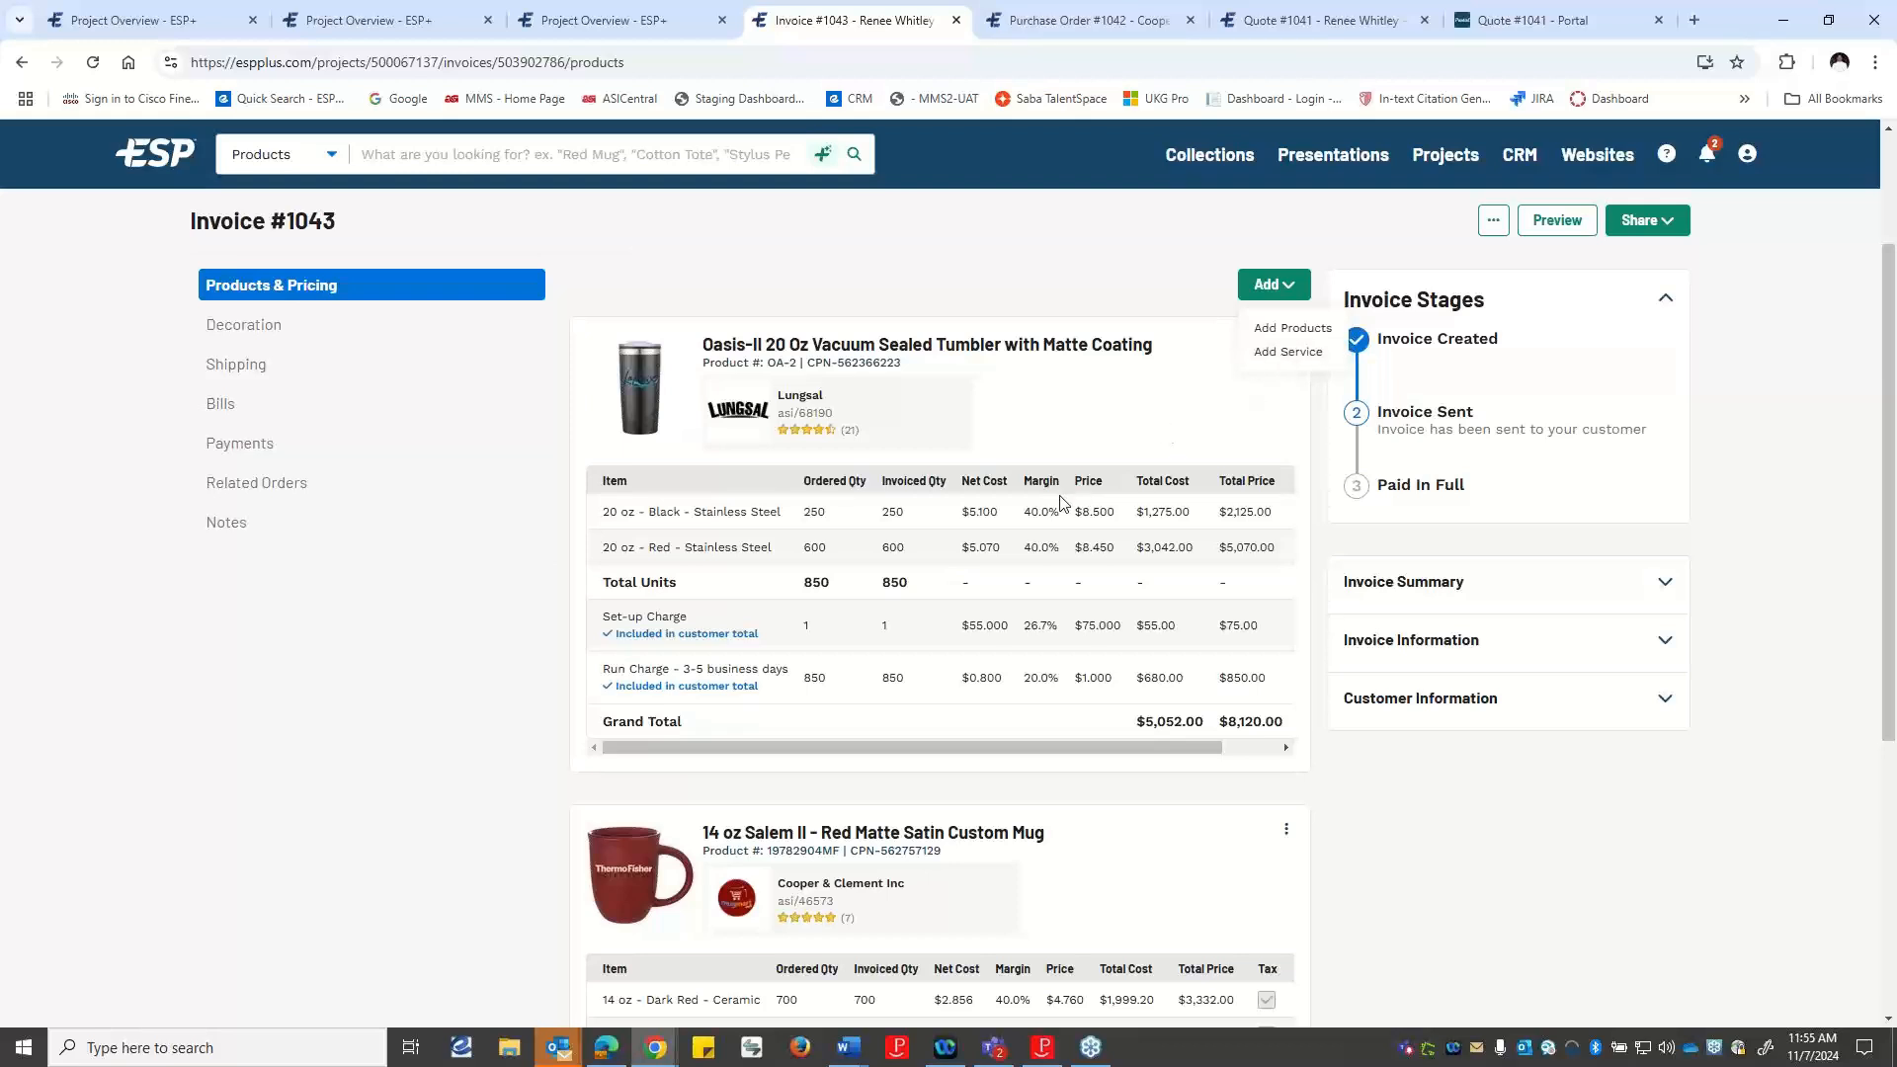
pyautogui.scroll(-5, 1058, 504)
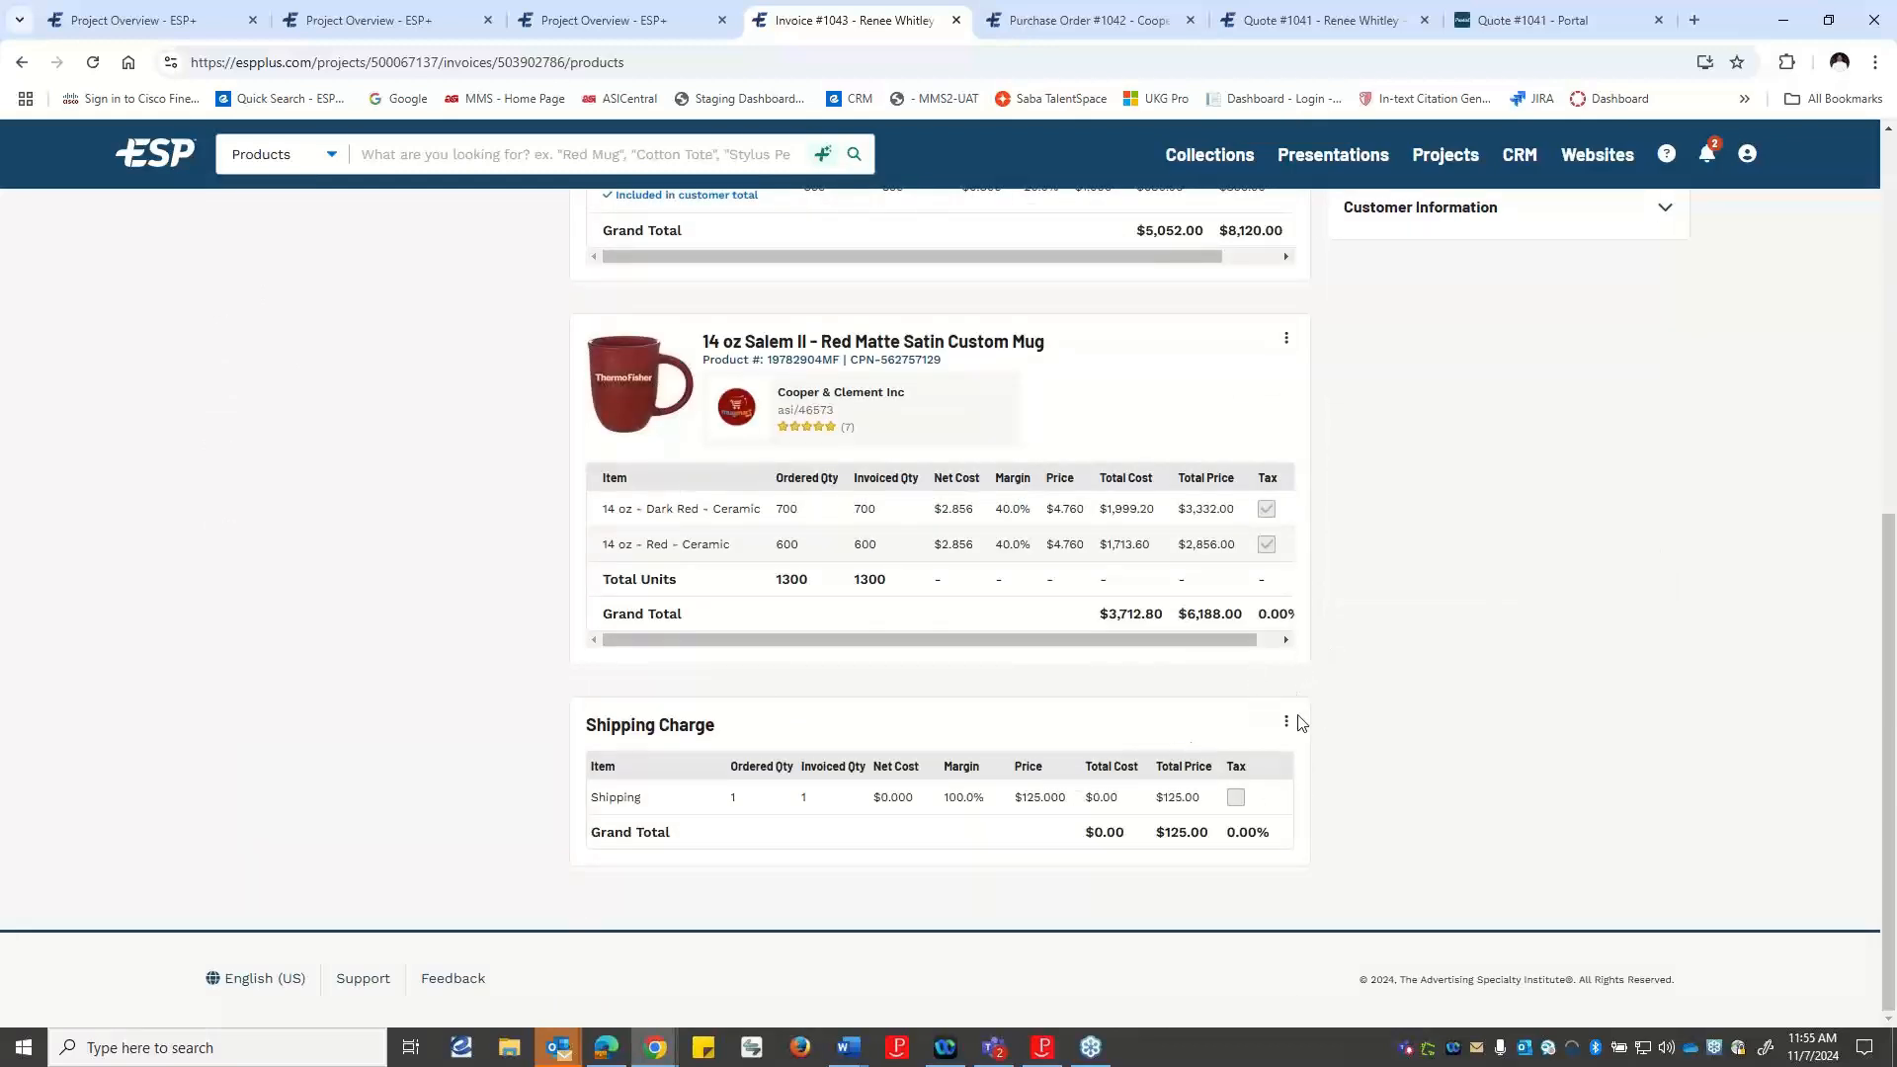
pyautogui.scroll(5, 1298, 728)
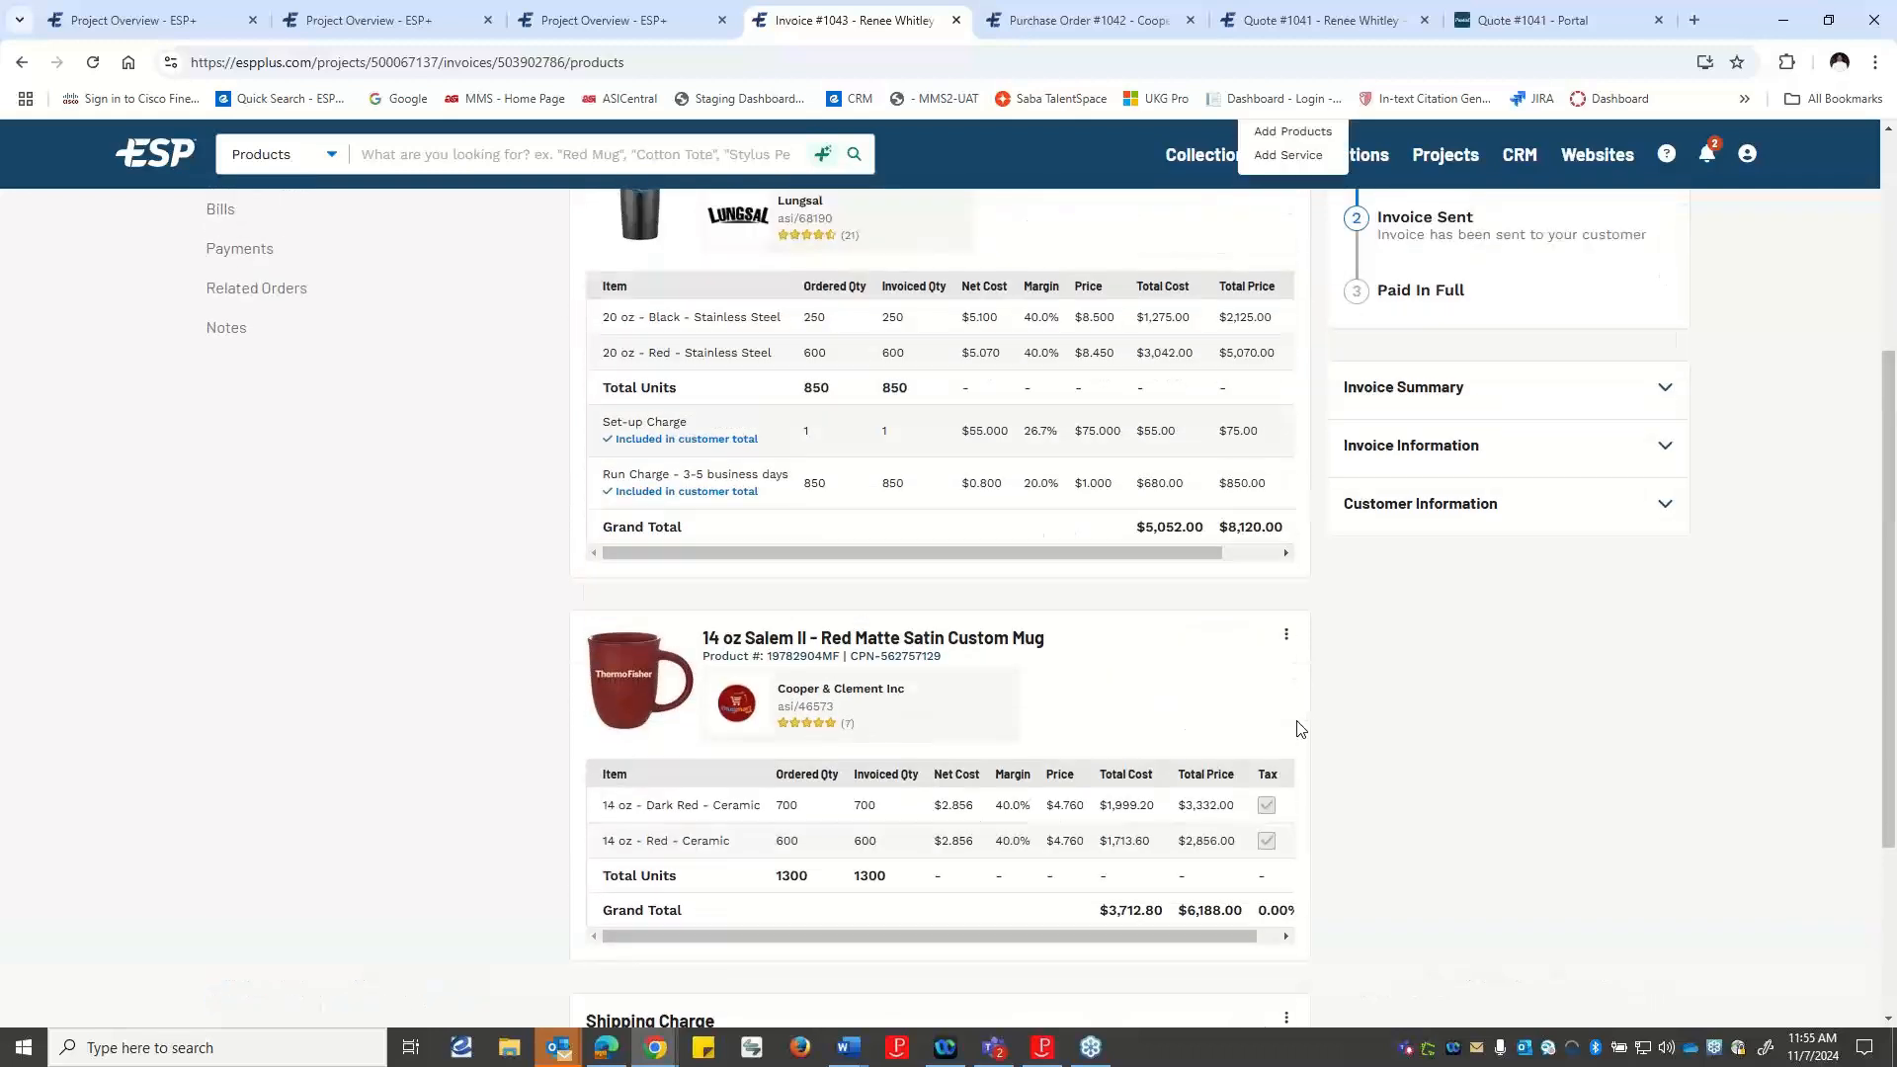
pyautogui.click(1270, 289)
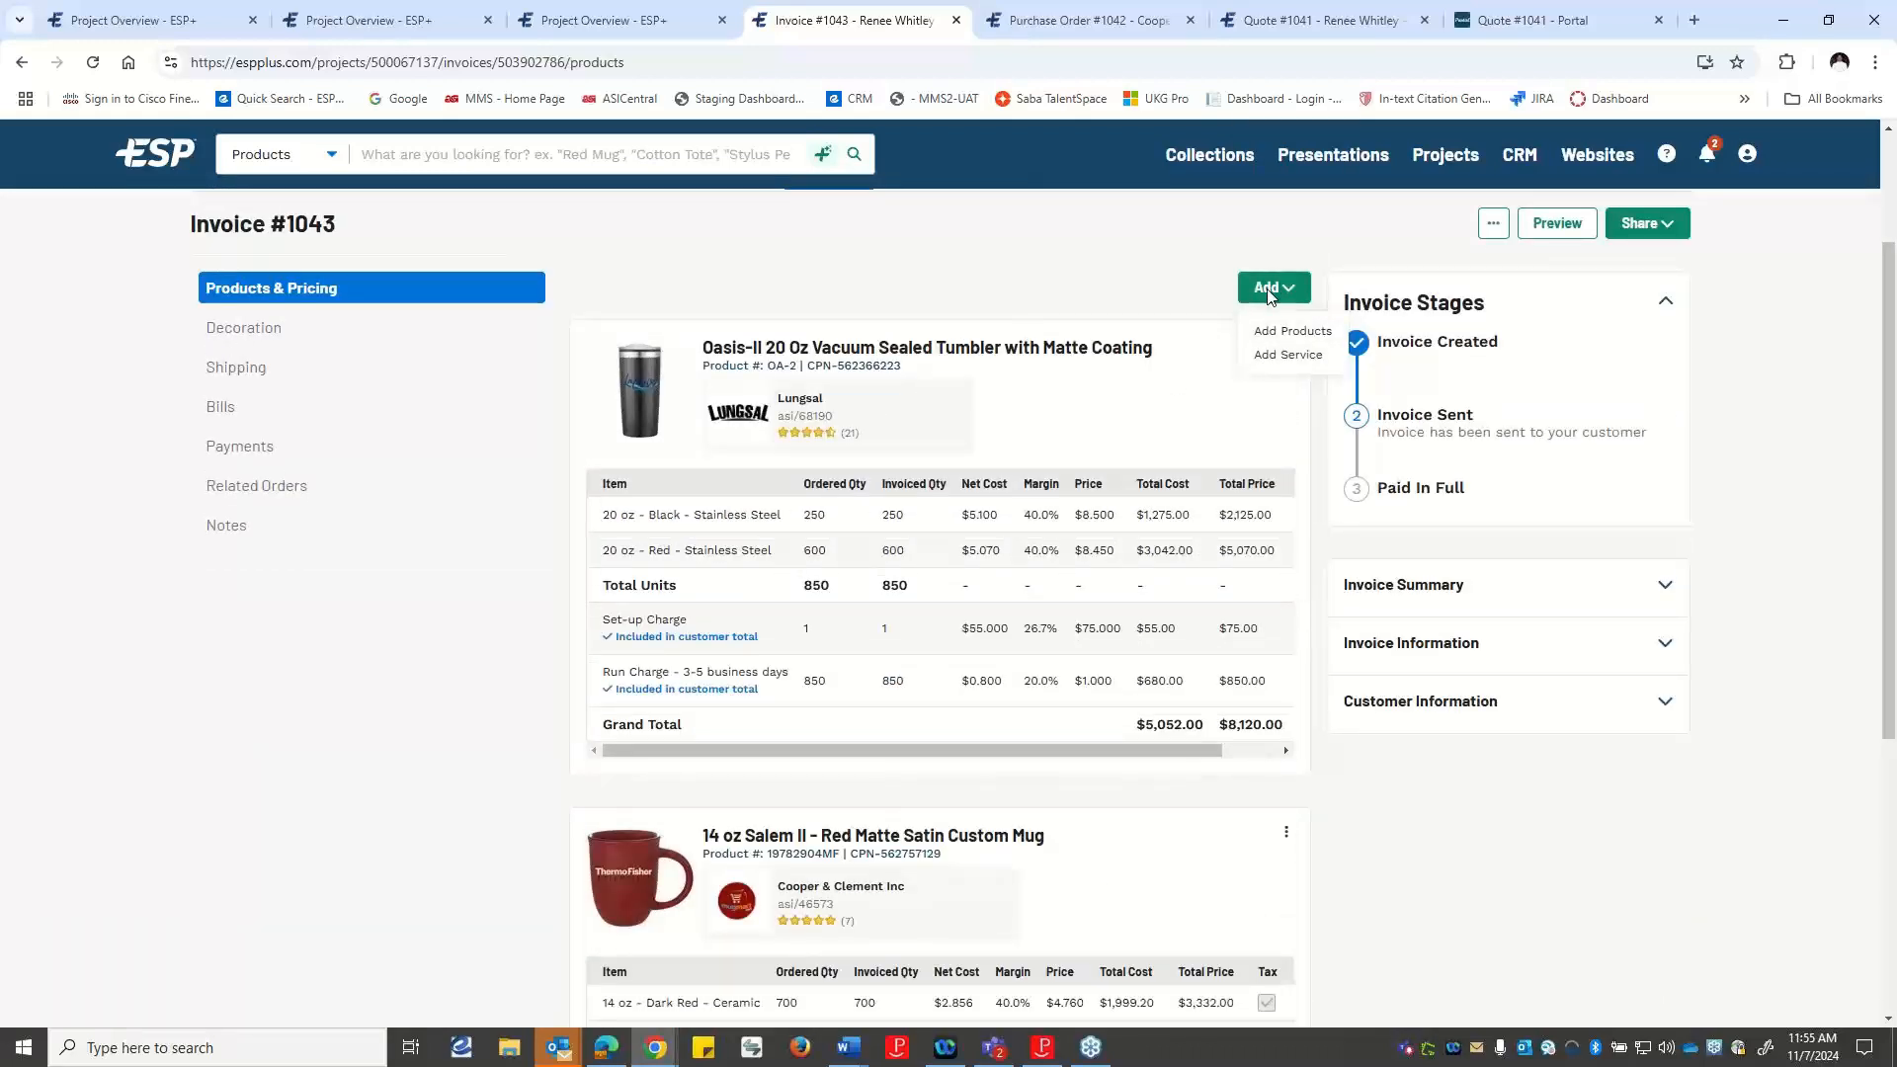
pyautogui.click(1802, 380)
pyautogui.click(1494, 225)
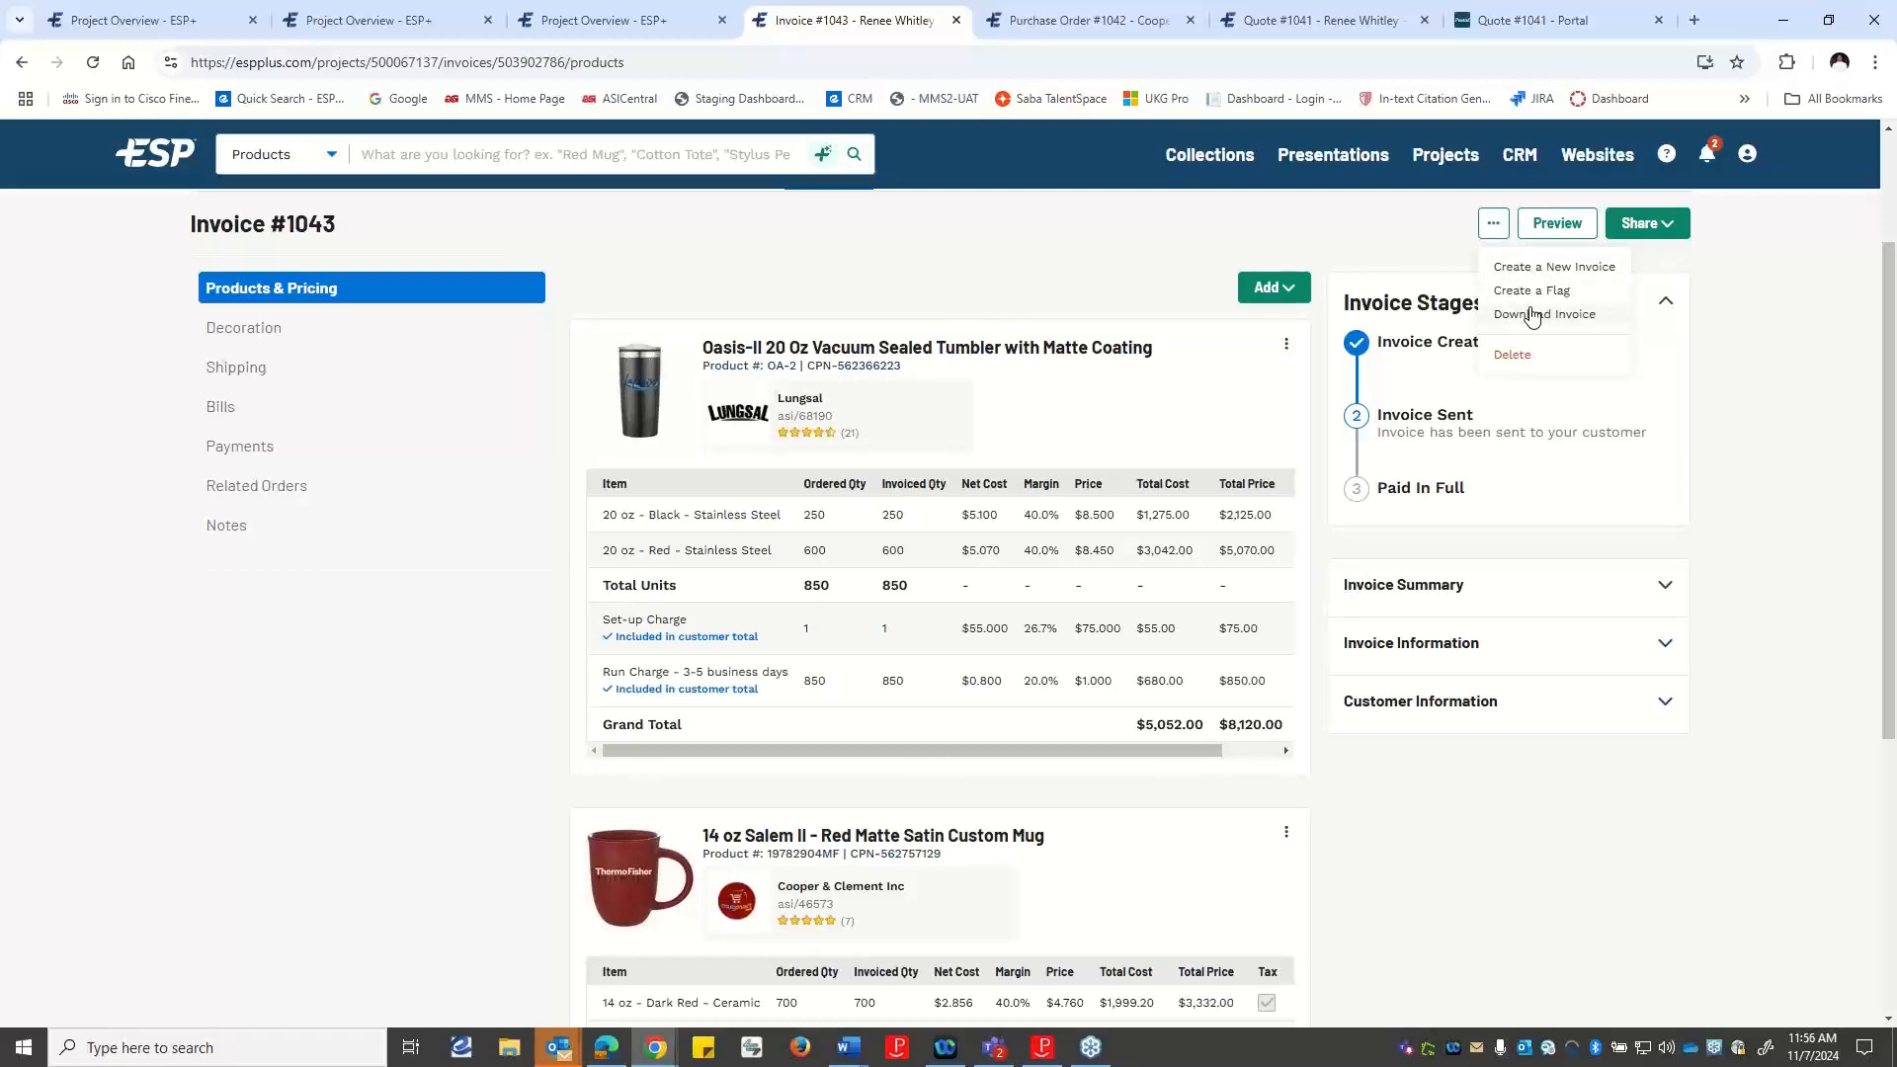
pyautogui.click(1716, 288)
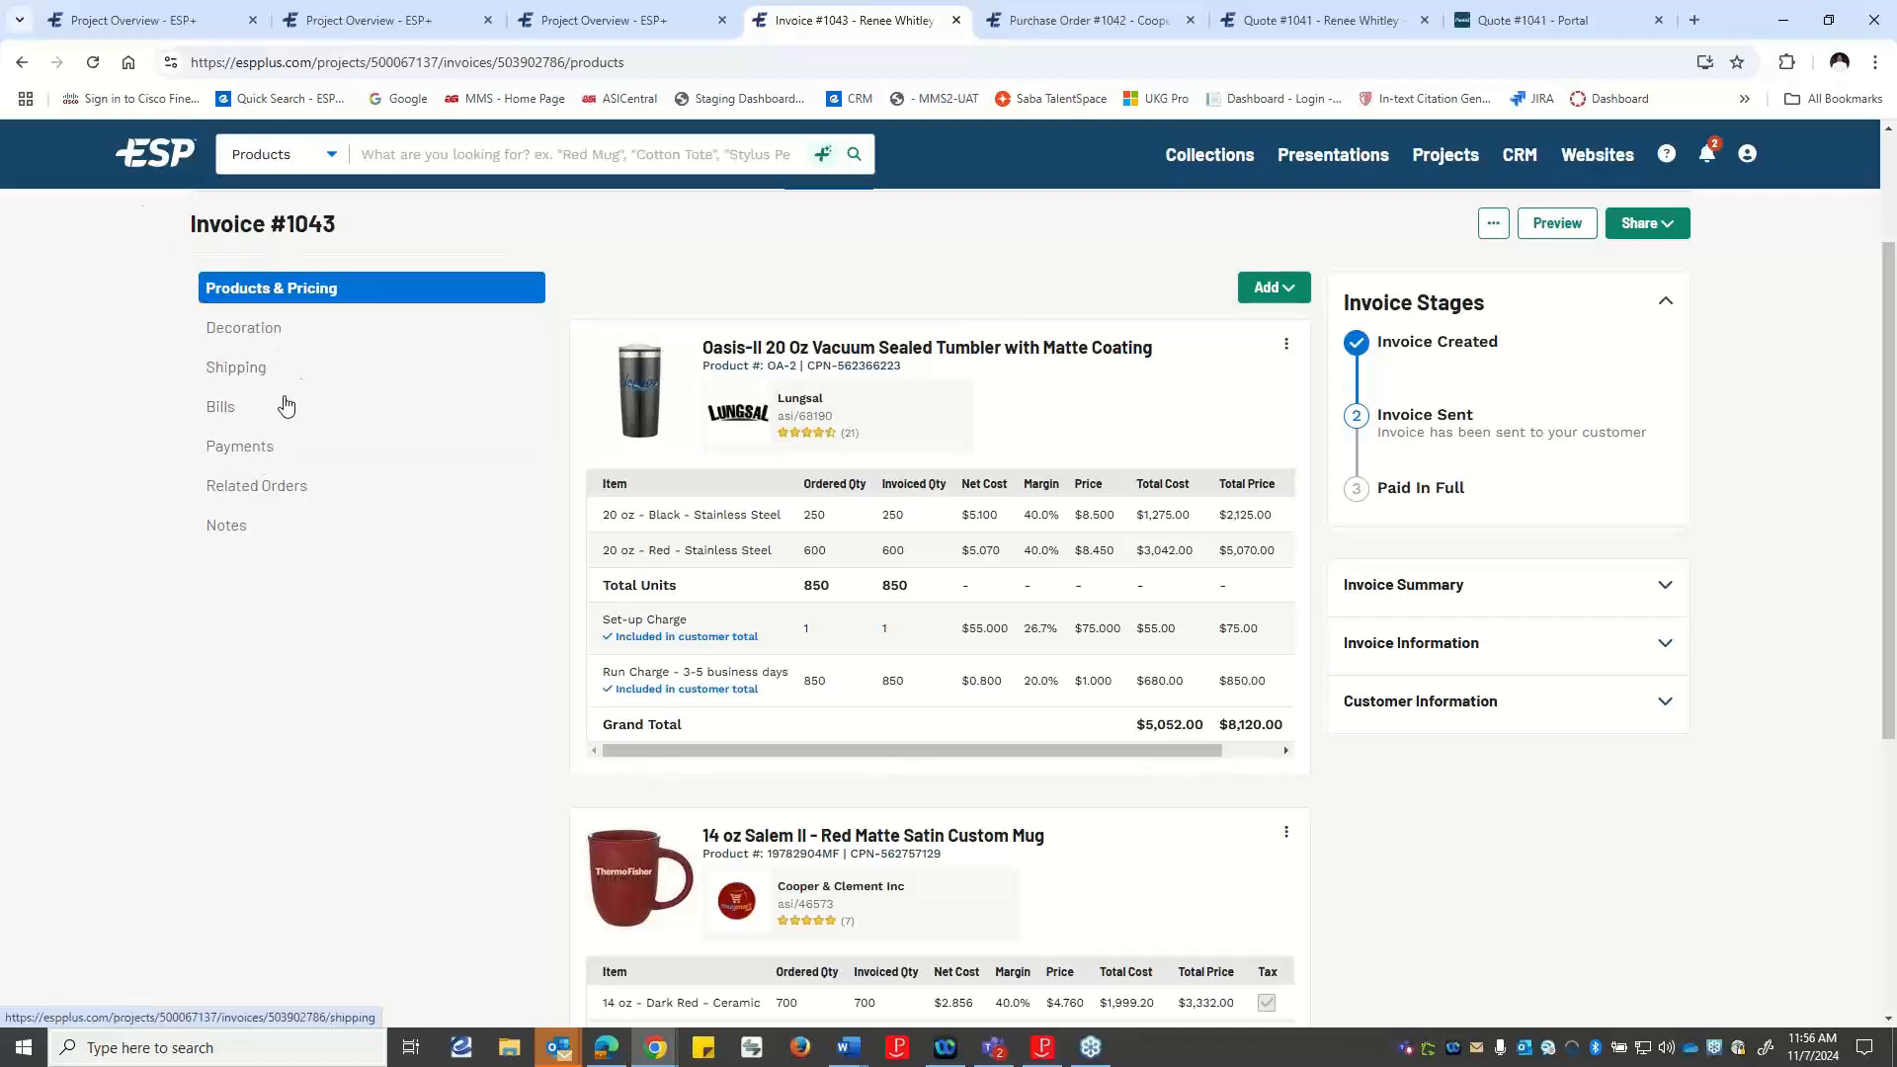
# Start a customer payment on the invoice in US dollars, turn off paying in full, and set the payment amount to $5,000.00.
pyautogui.click(241, 445)
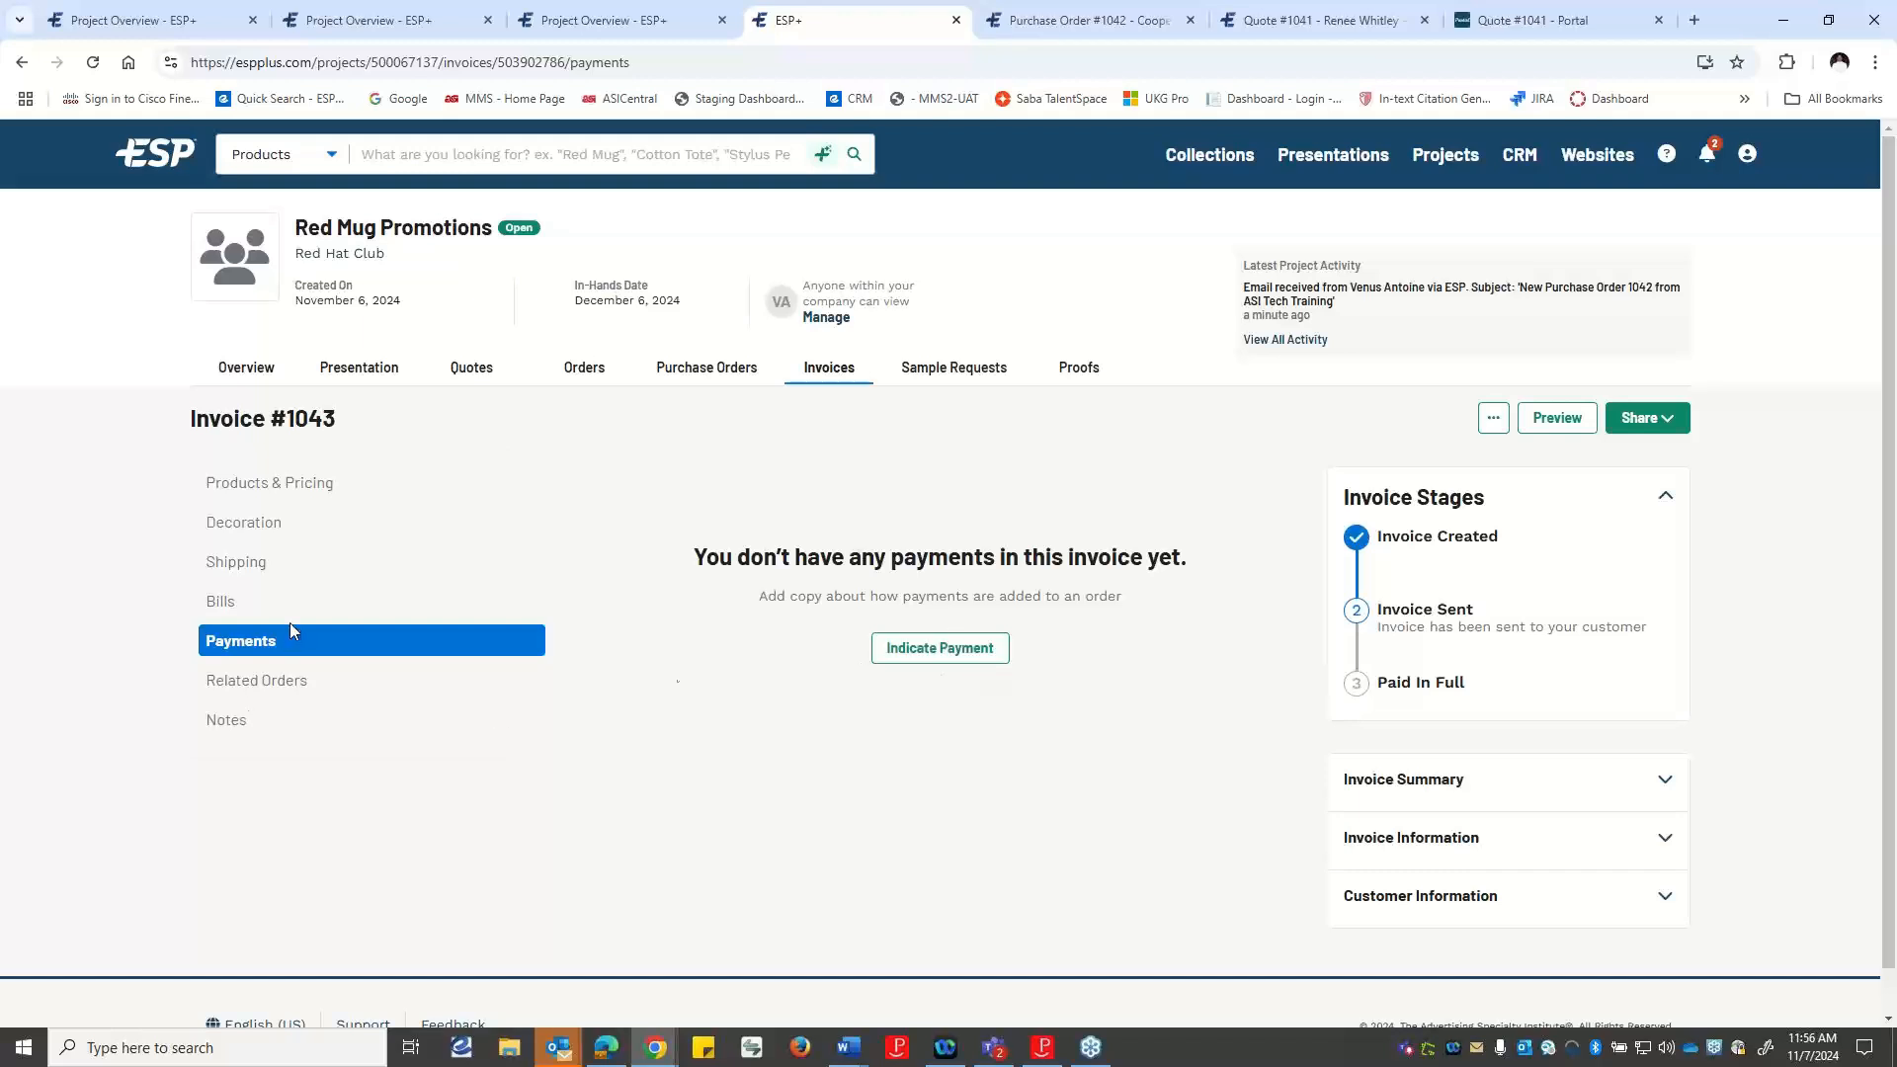
pyautogui.click(881, 648)
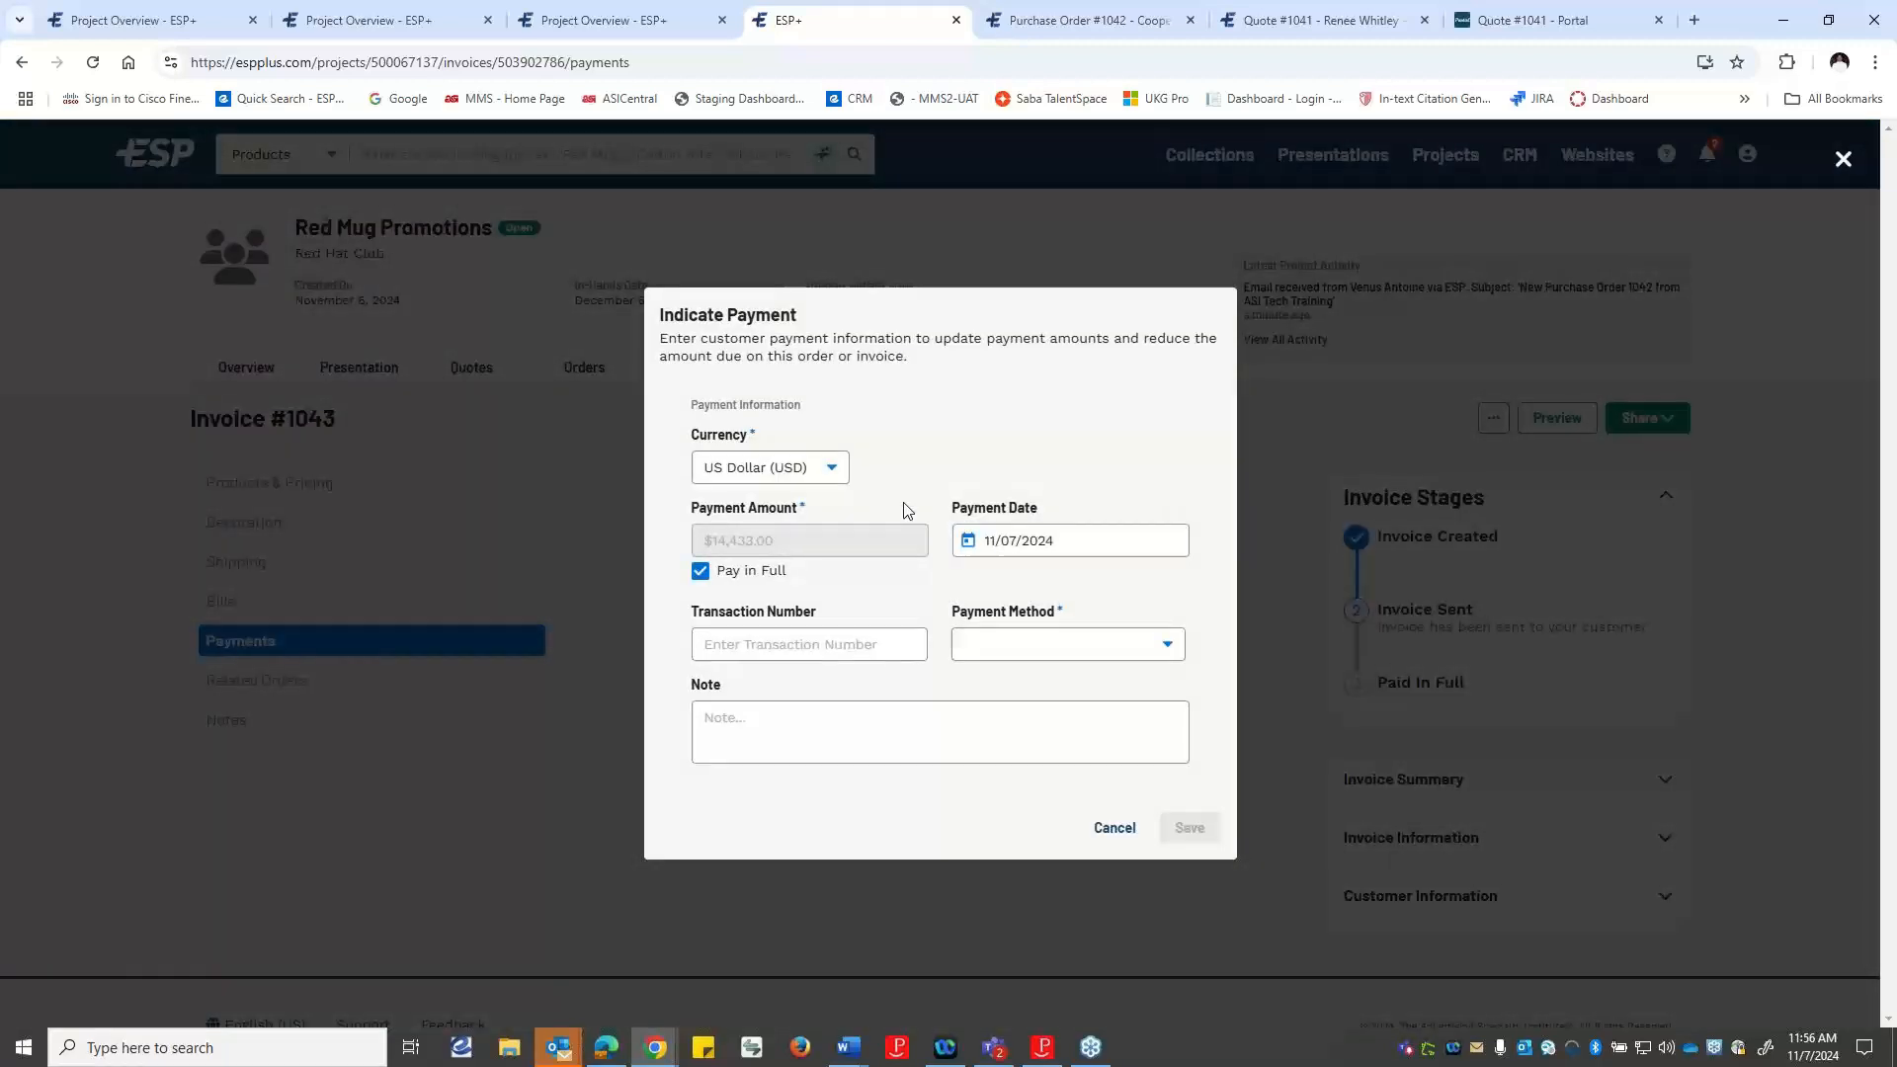
pyautogui.click(821, 470)
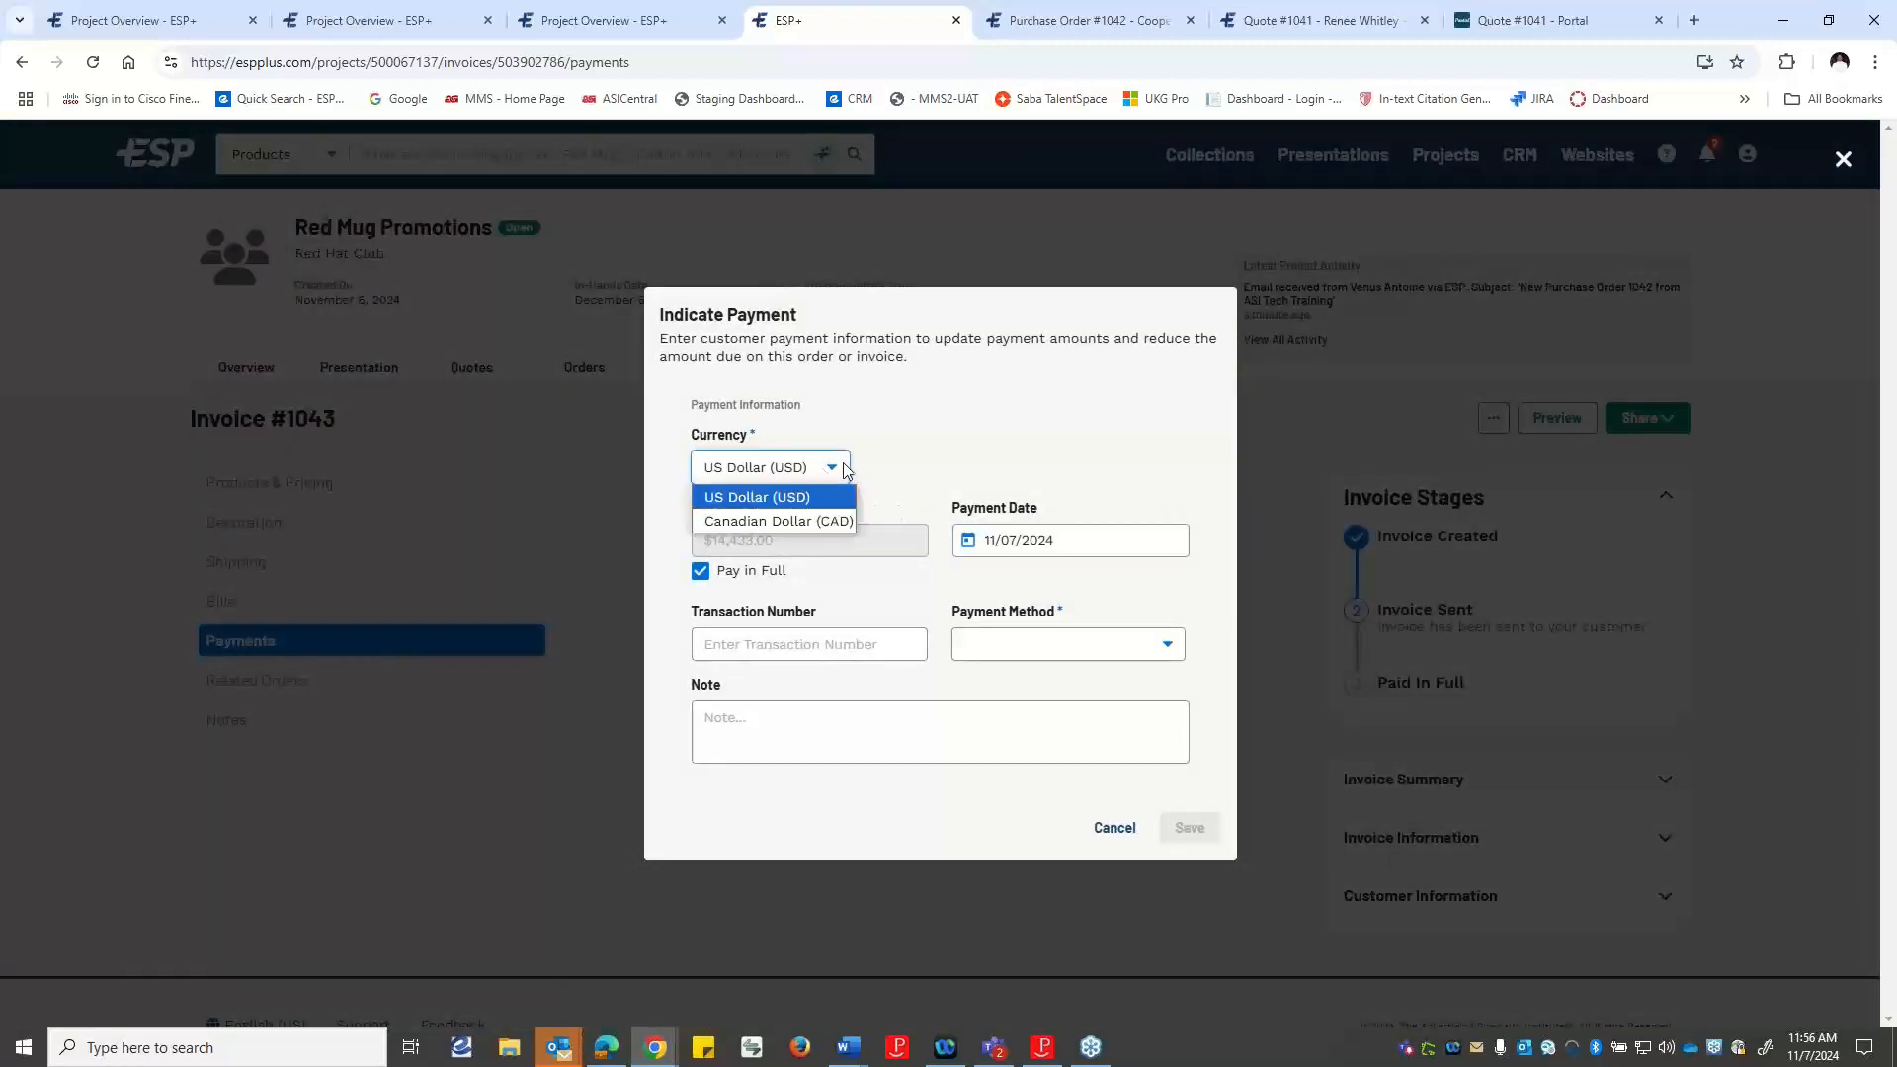
pyautogui.click(902, 446)
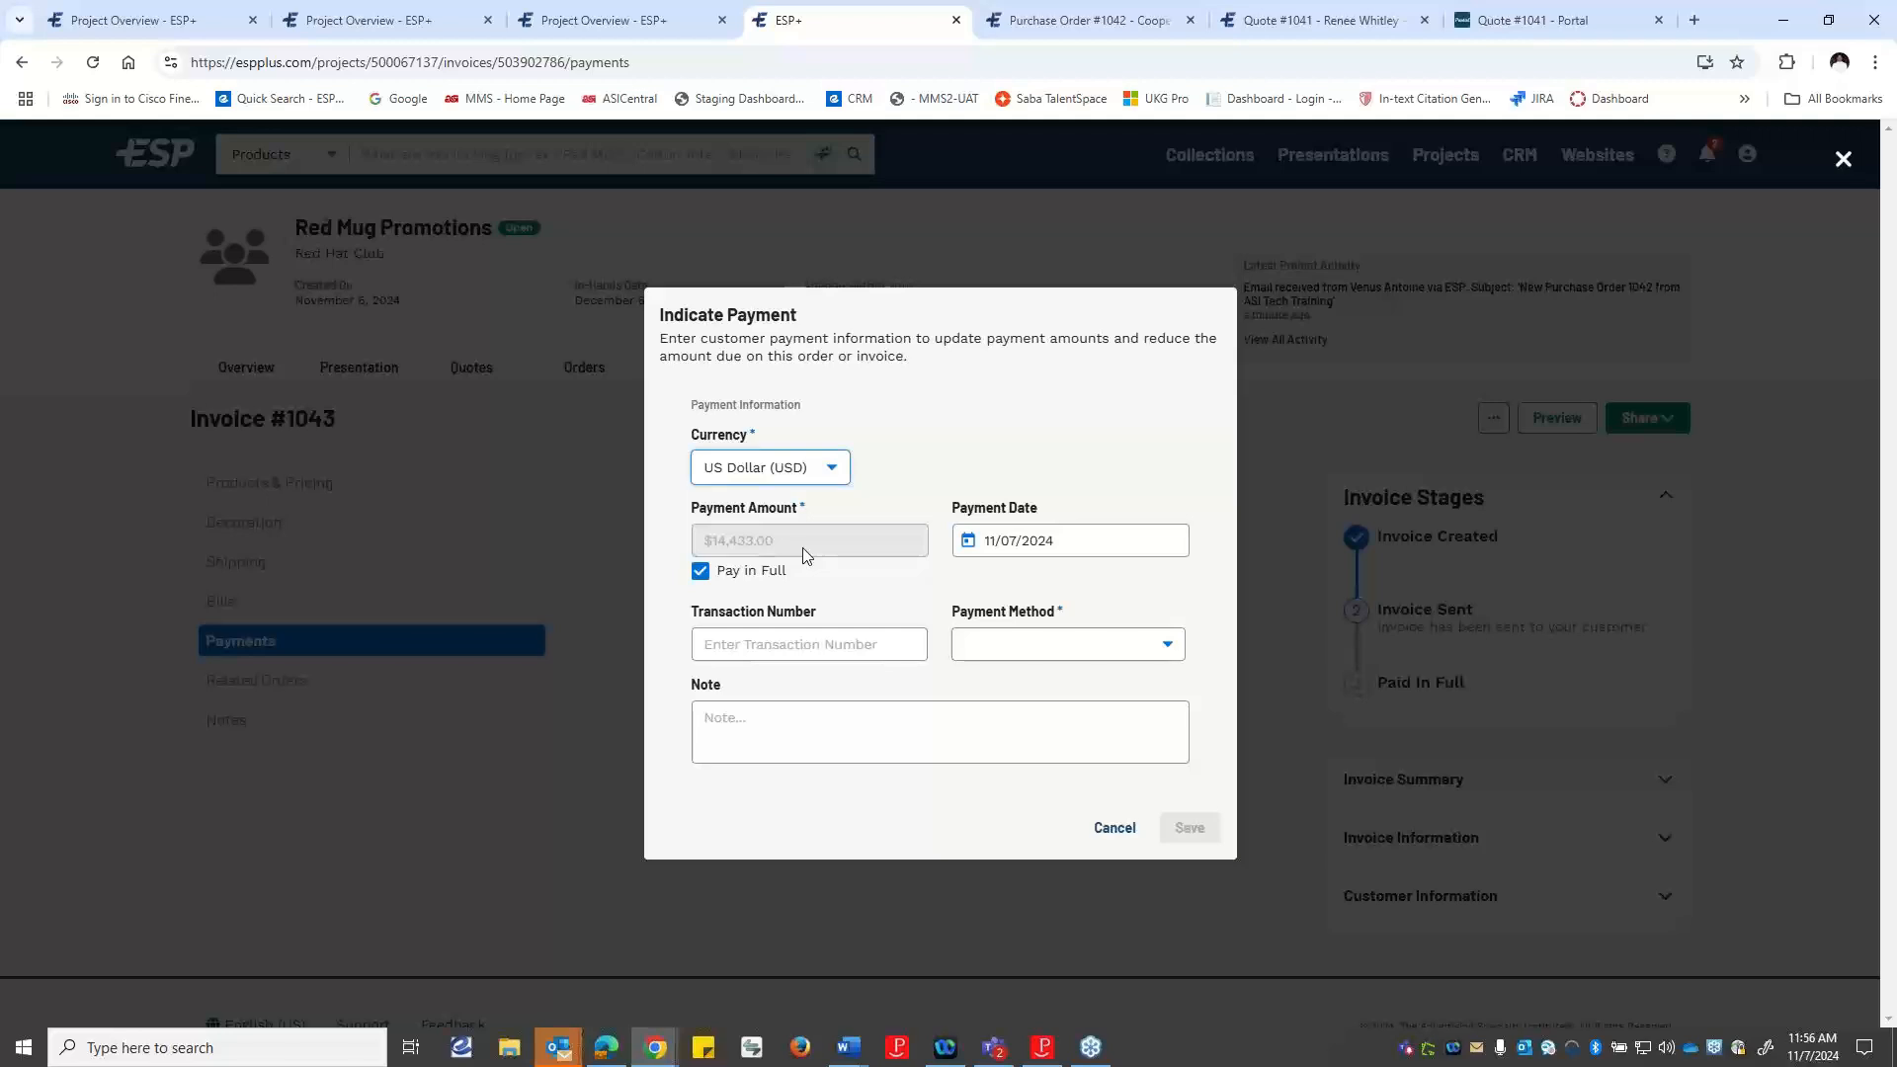
pyautogui.click(699, 573)
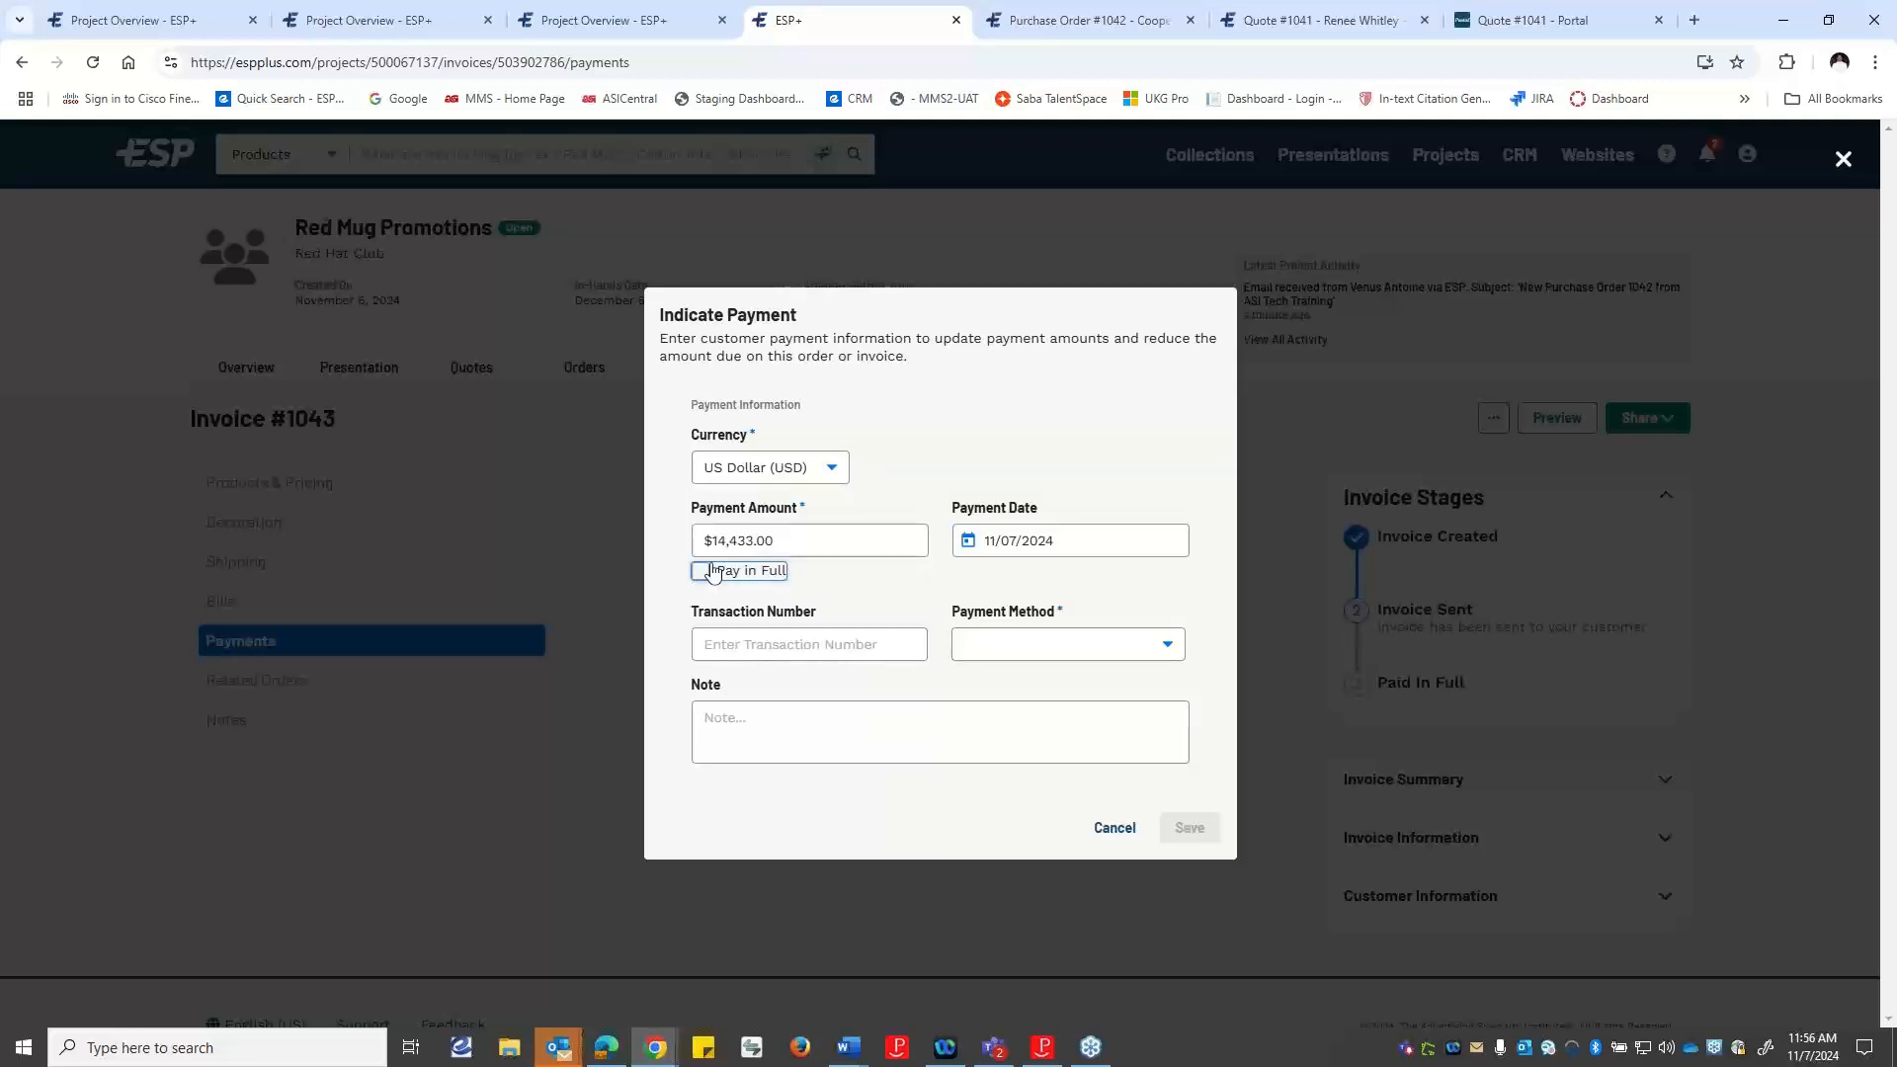
pyautogui.click(778, 535)
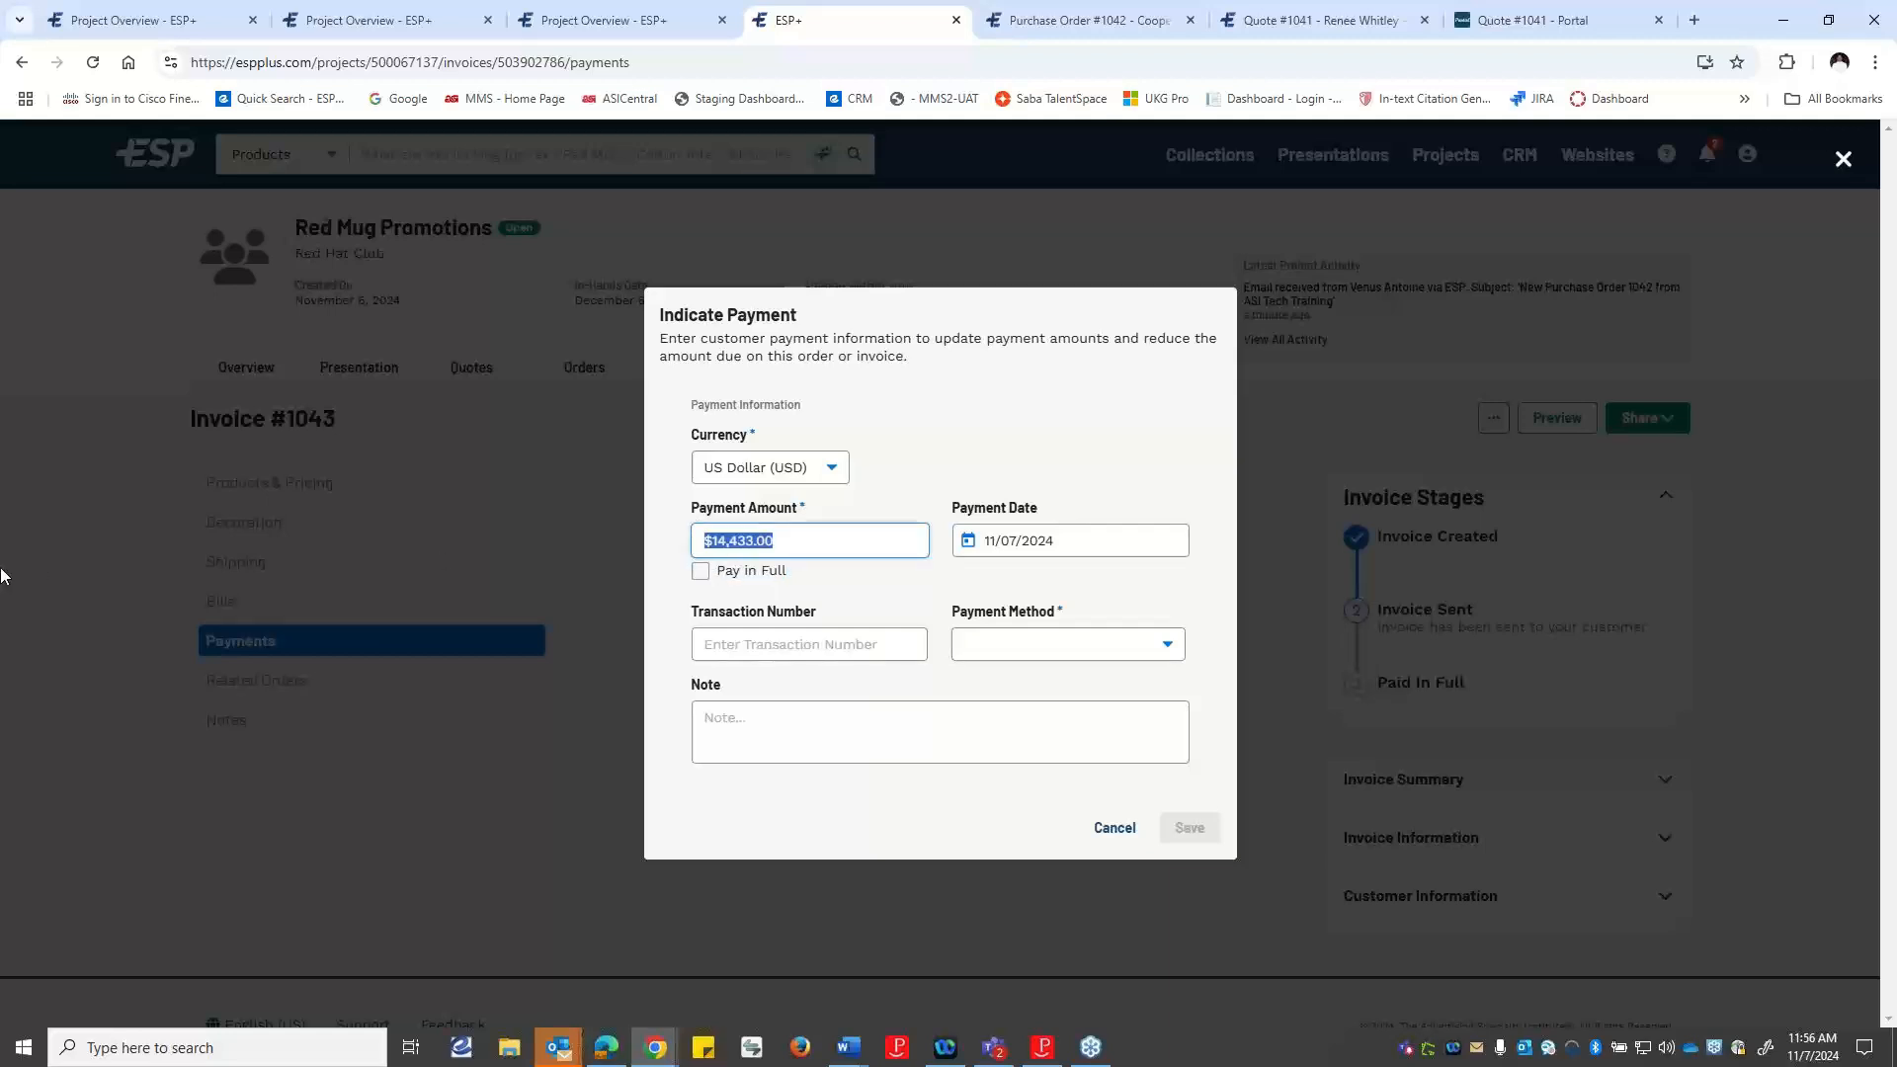
pyautogui.write('0')
pyautogui.write('500')
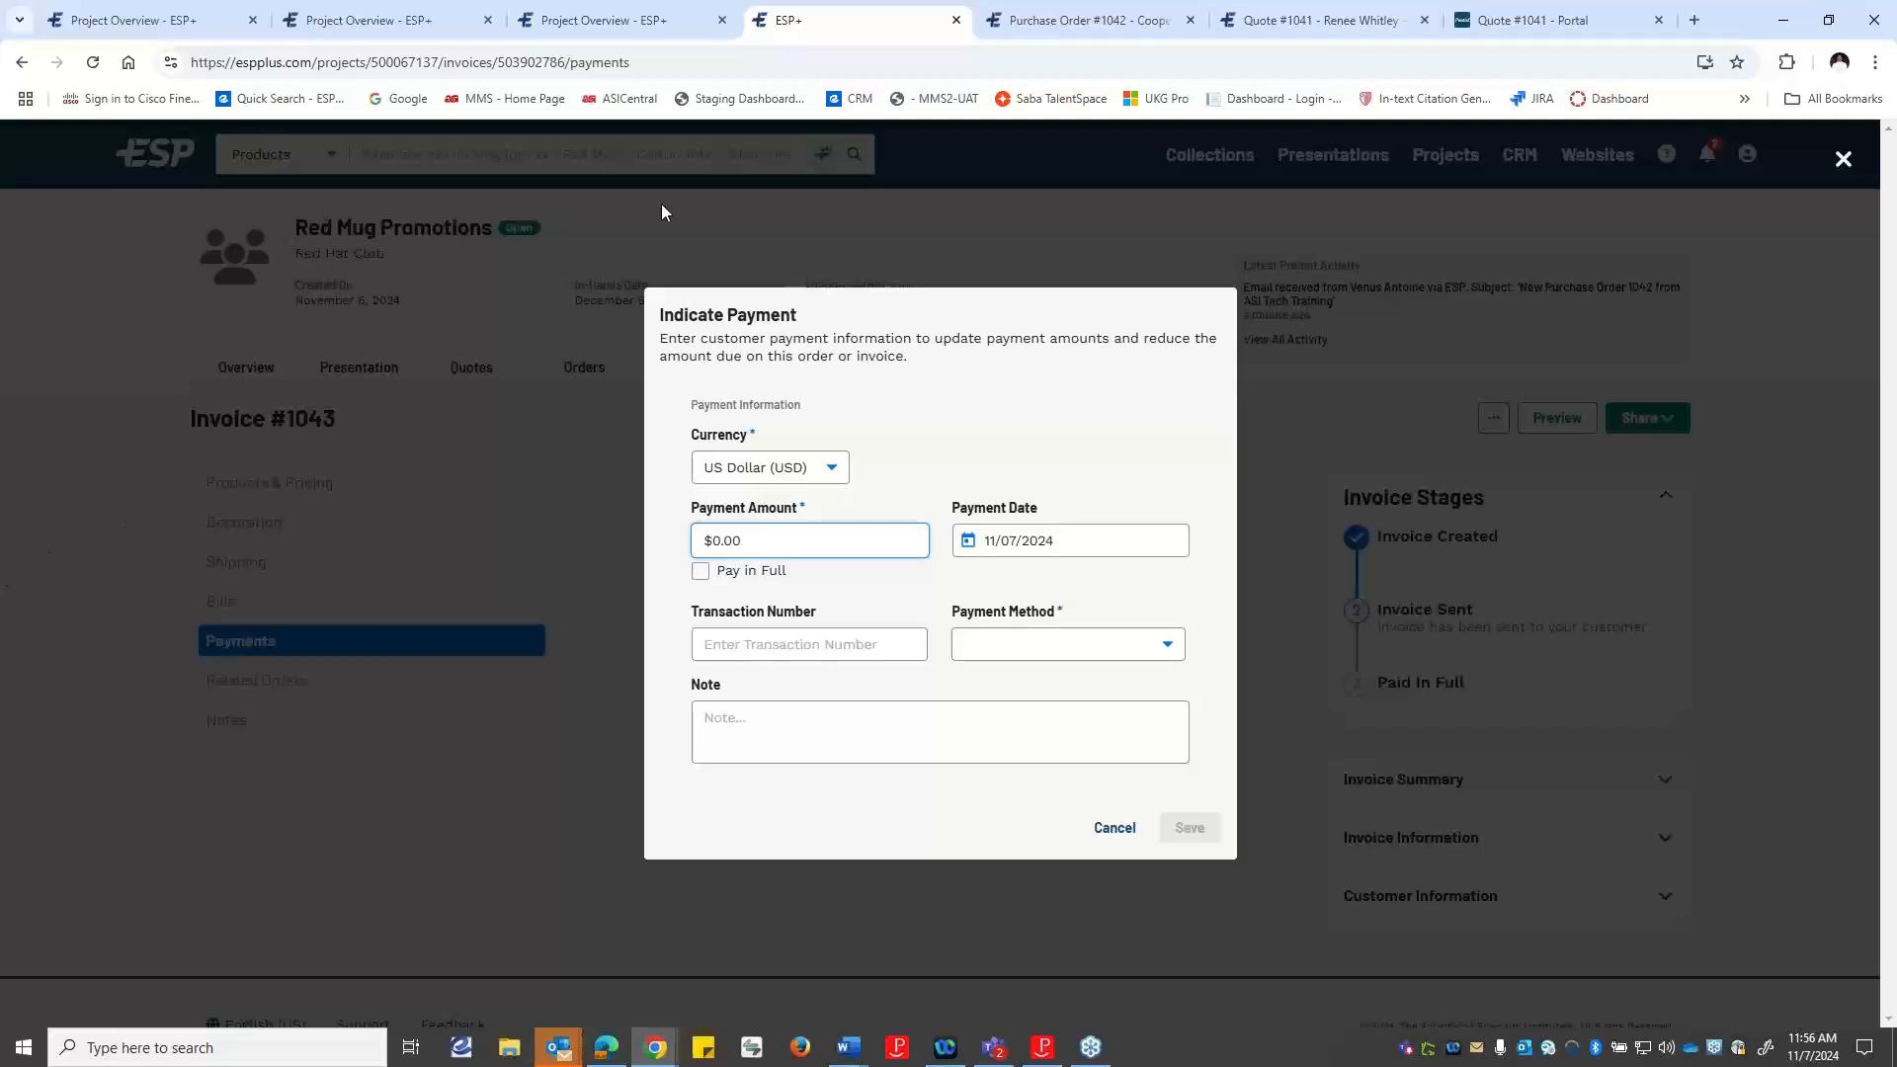
pyautogui.write('00')
# Set the payment method to Discover, add the note "Deposit", and save the payment.
pyautogui.click(790, 649)
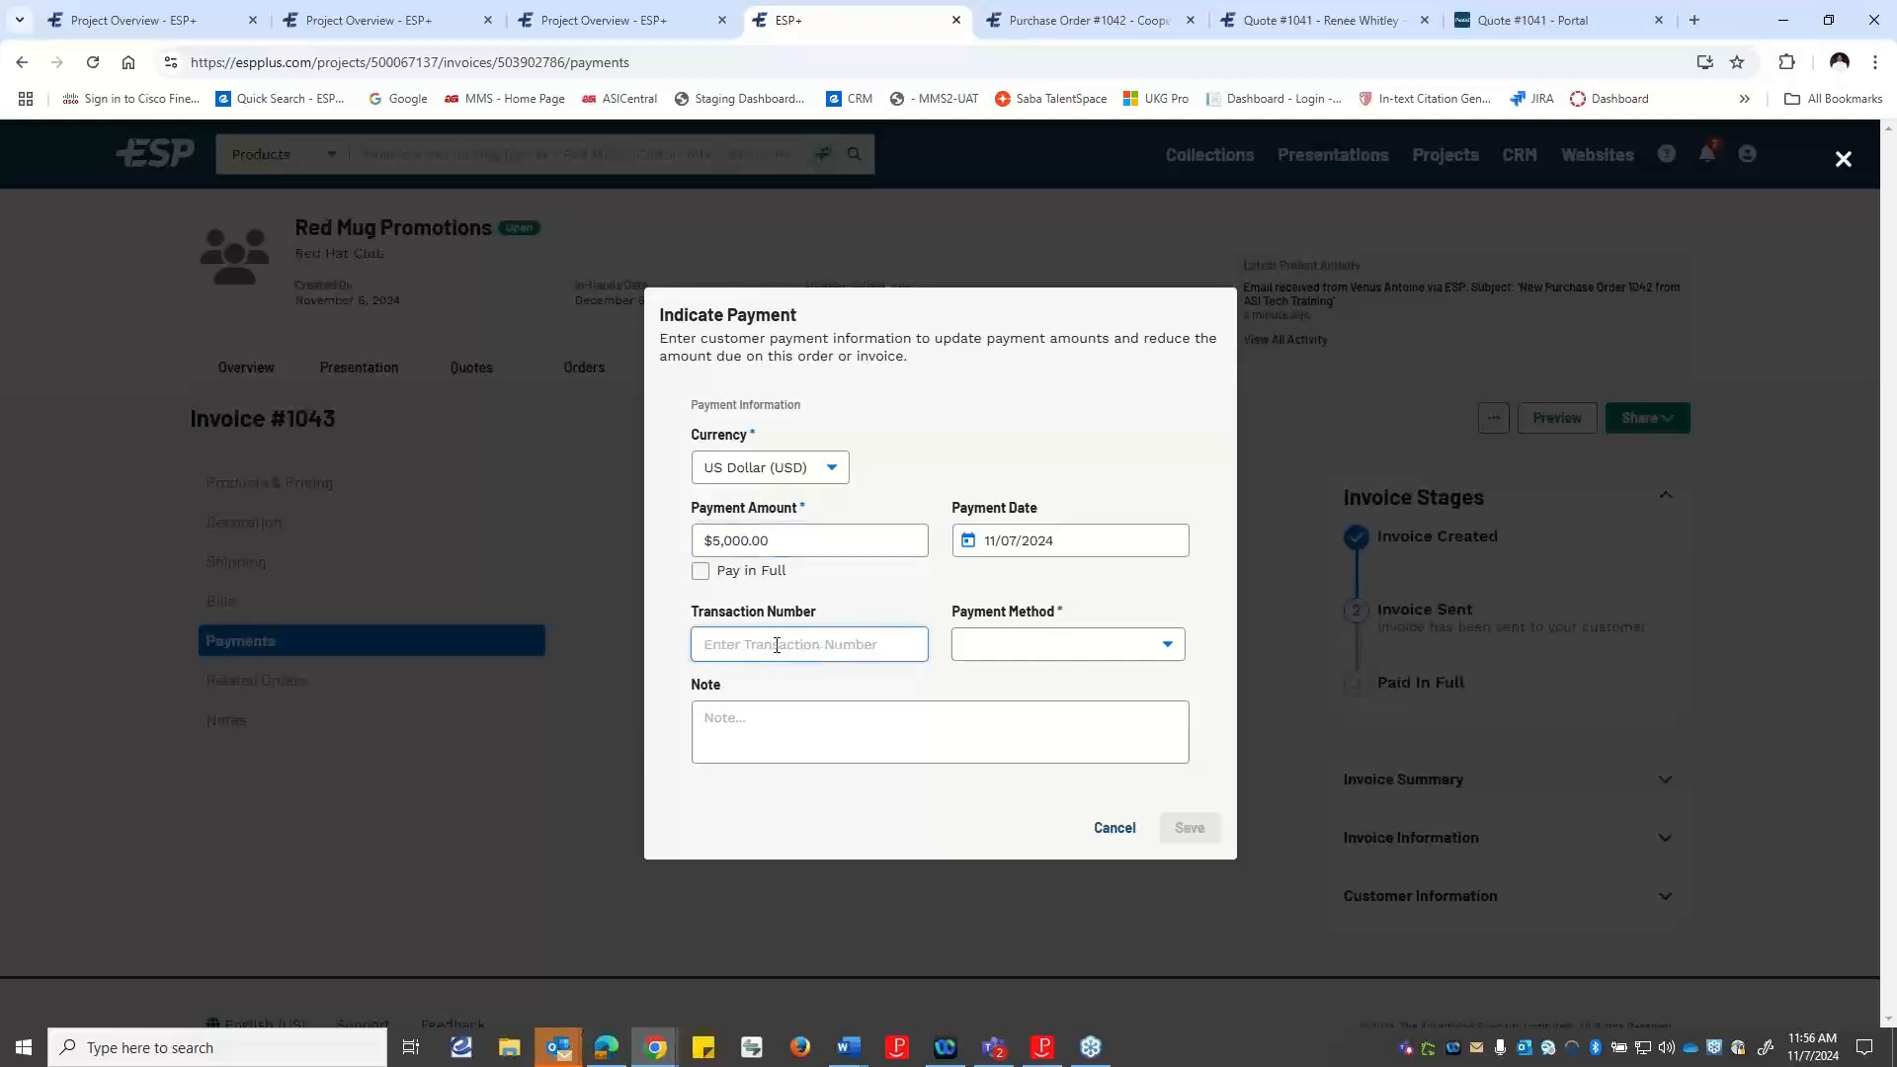
pyautogui.click(1075, 654)
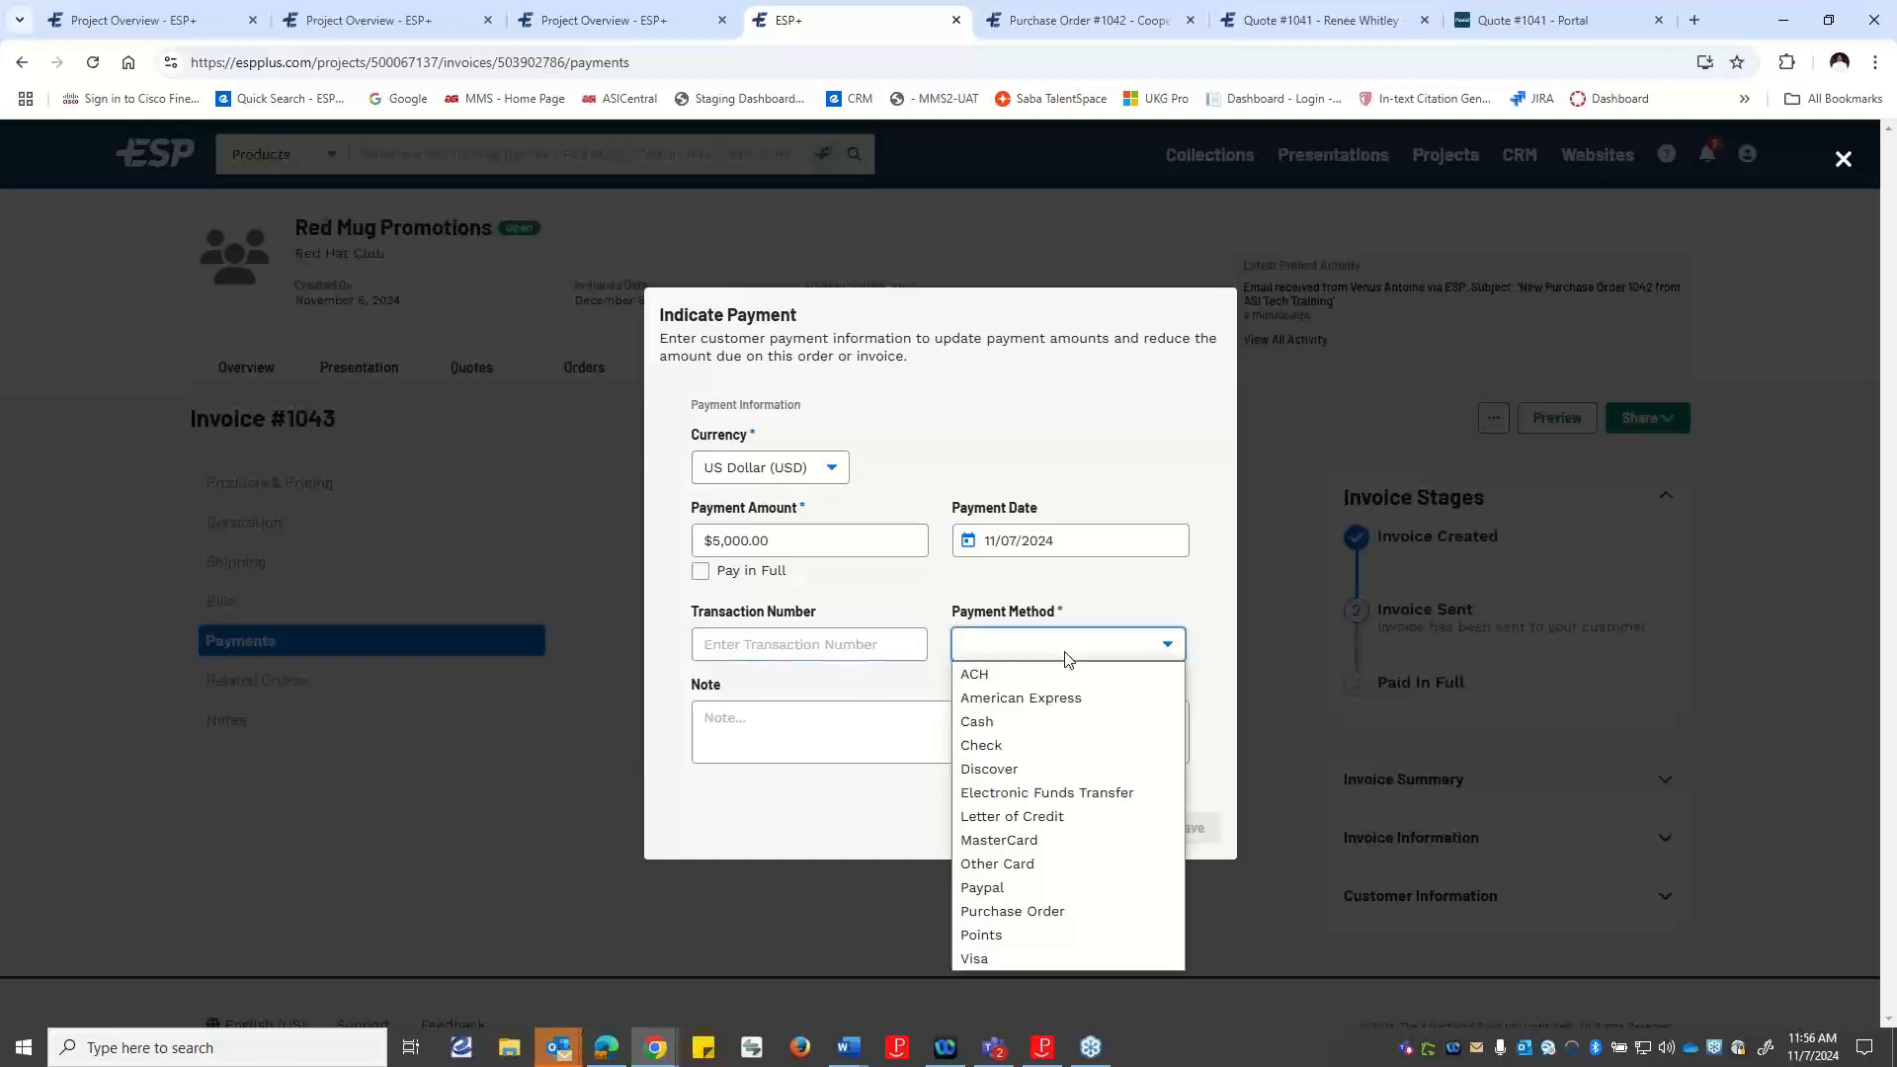
pyautogui.click(988, 771)
pyautogui.click(841, 737)
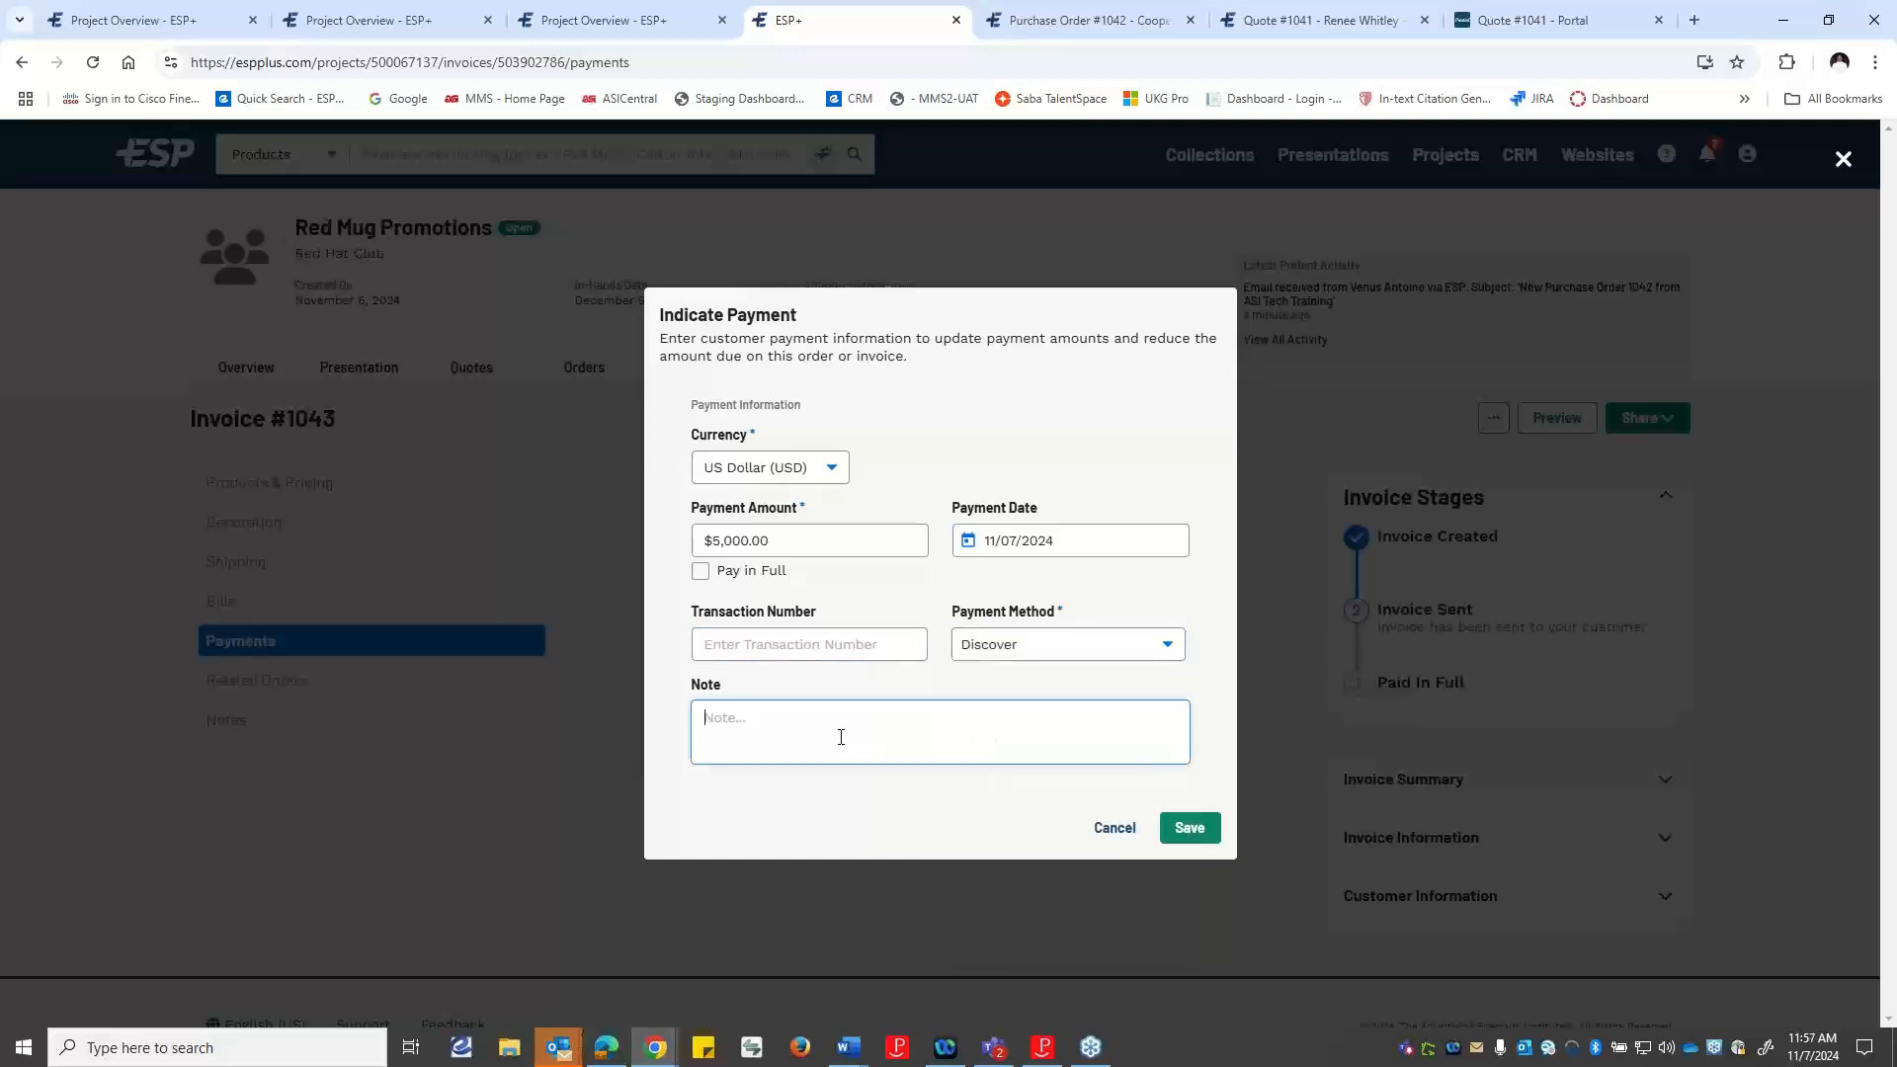
pyautogui.write('Deporsit')
pyautogui.click(1200, 840)
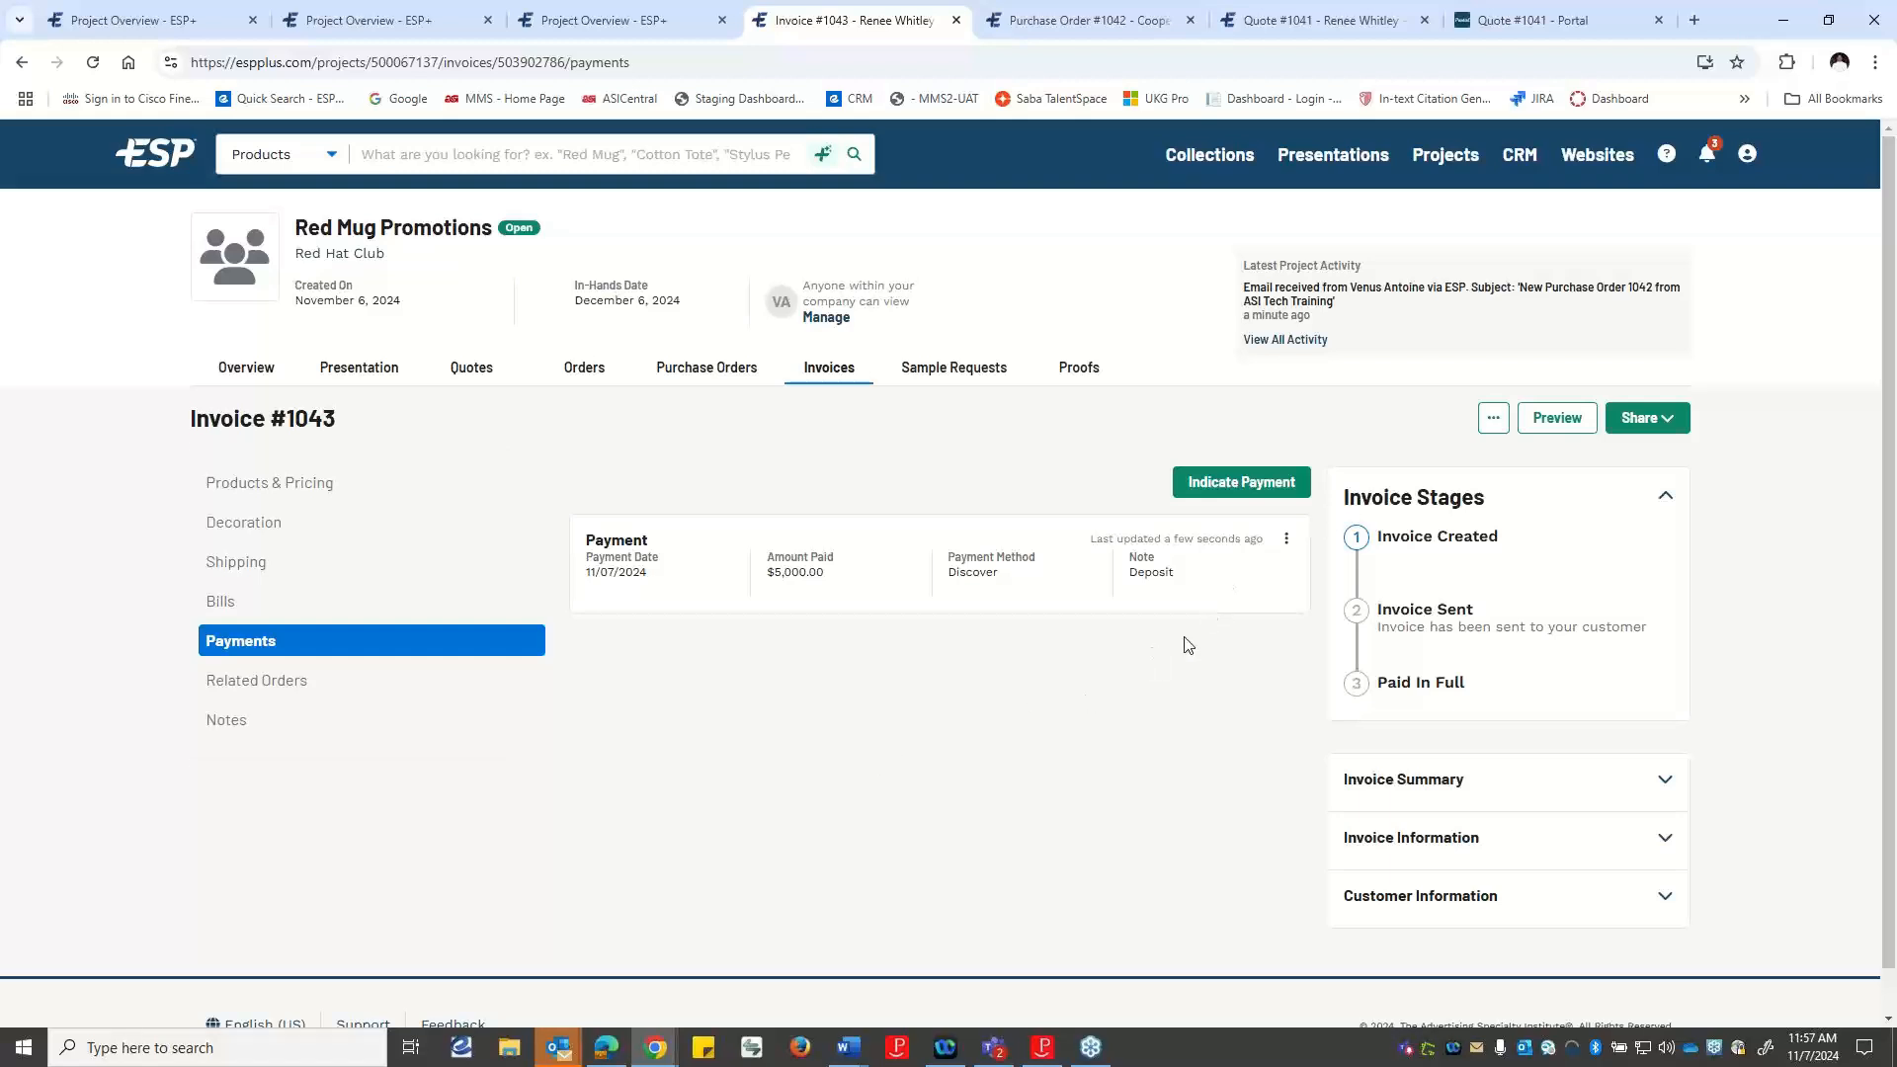
# Start sending the invoice to the customer and open the preview of the invoice.
pyautogui.click(1646, 423)
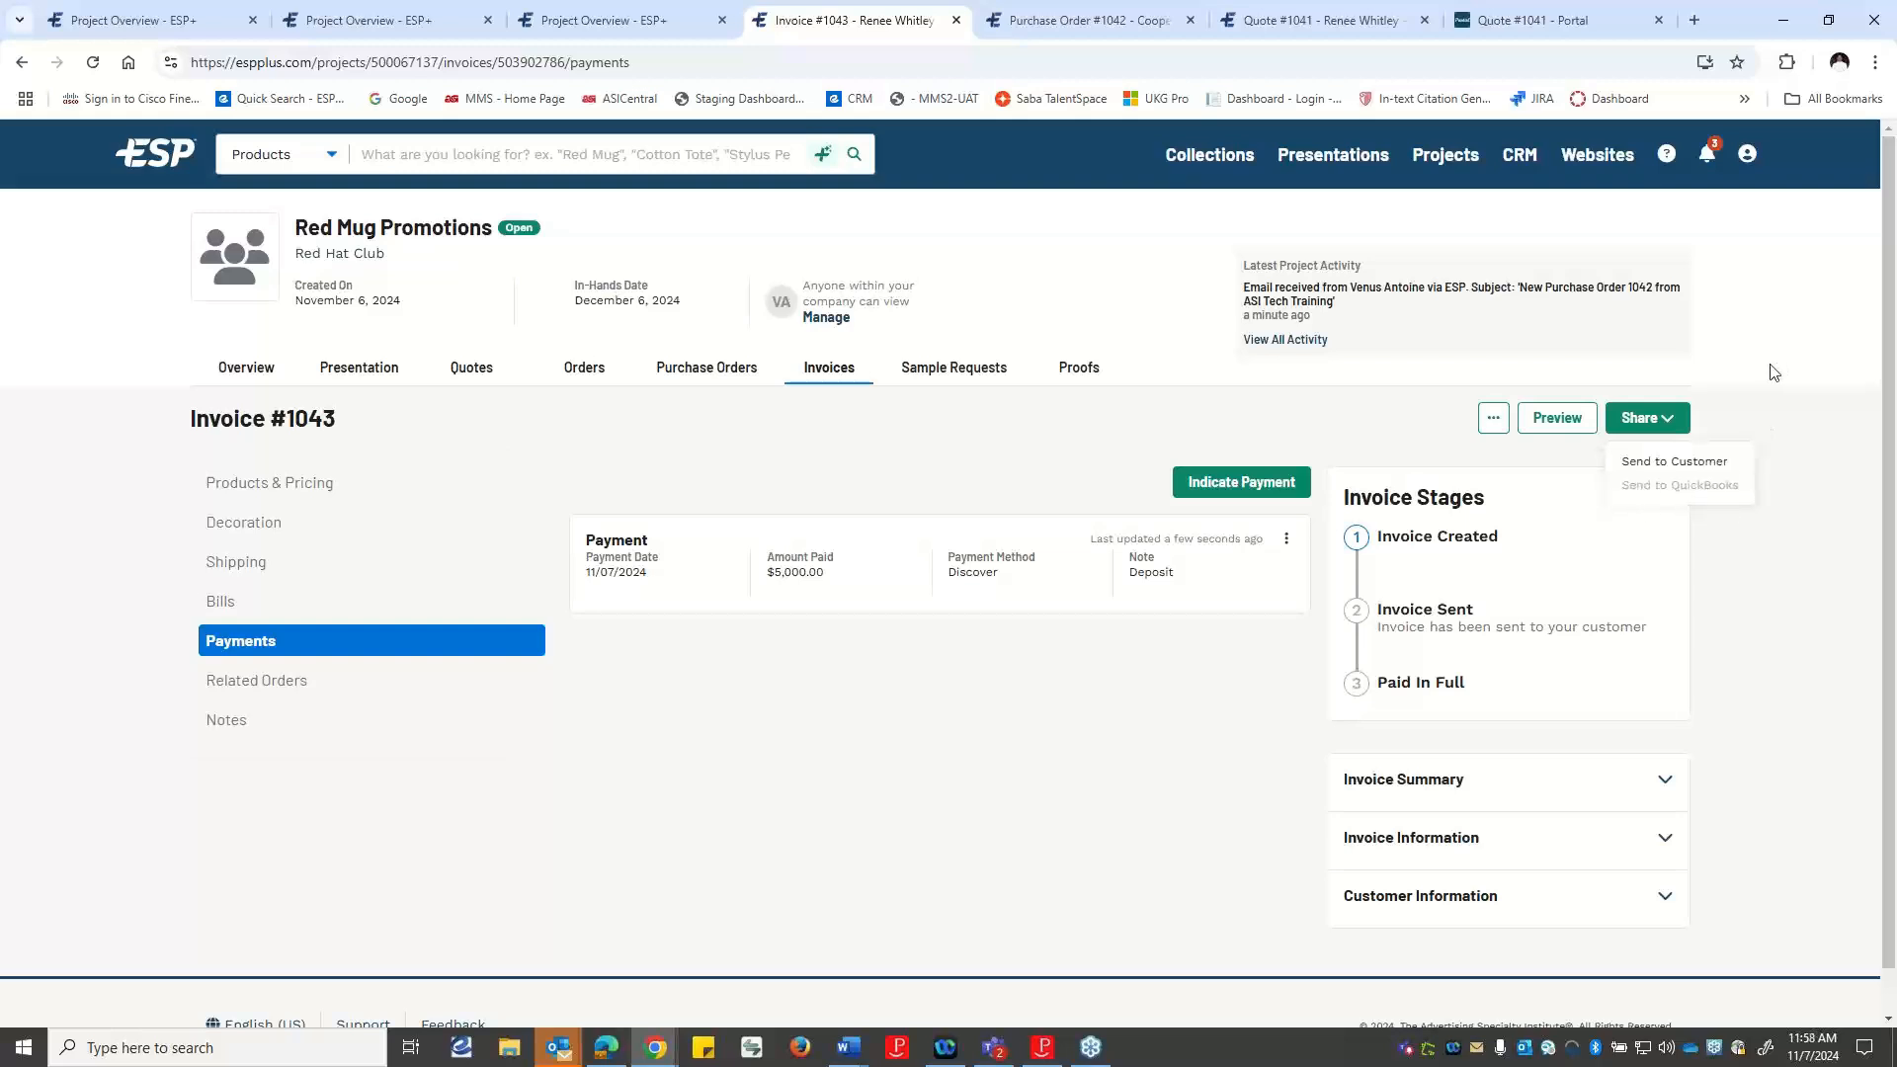
pyautogui.click(1709, 468)
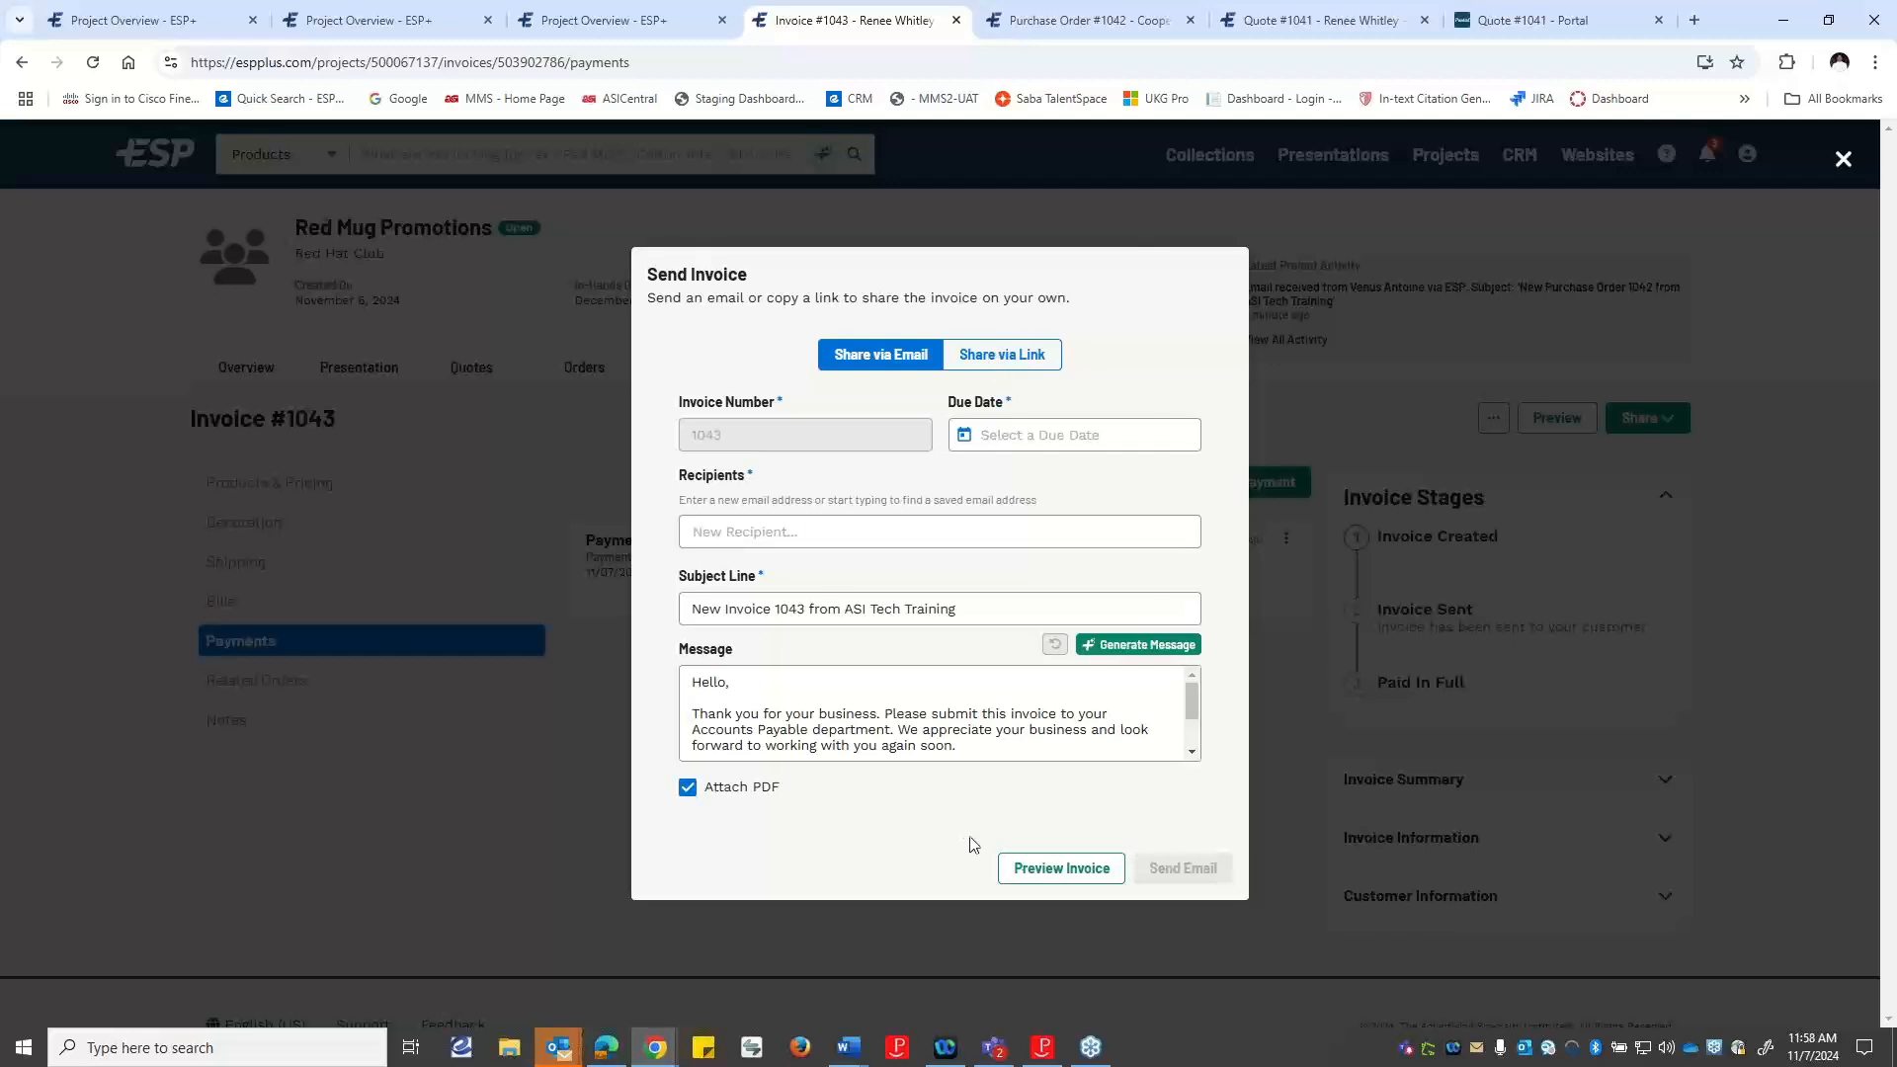
pyautogui.click(1049, 866)
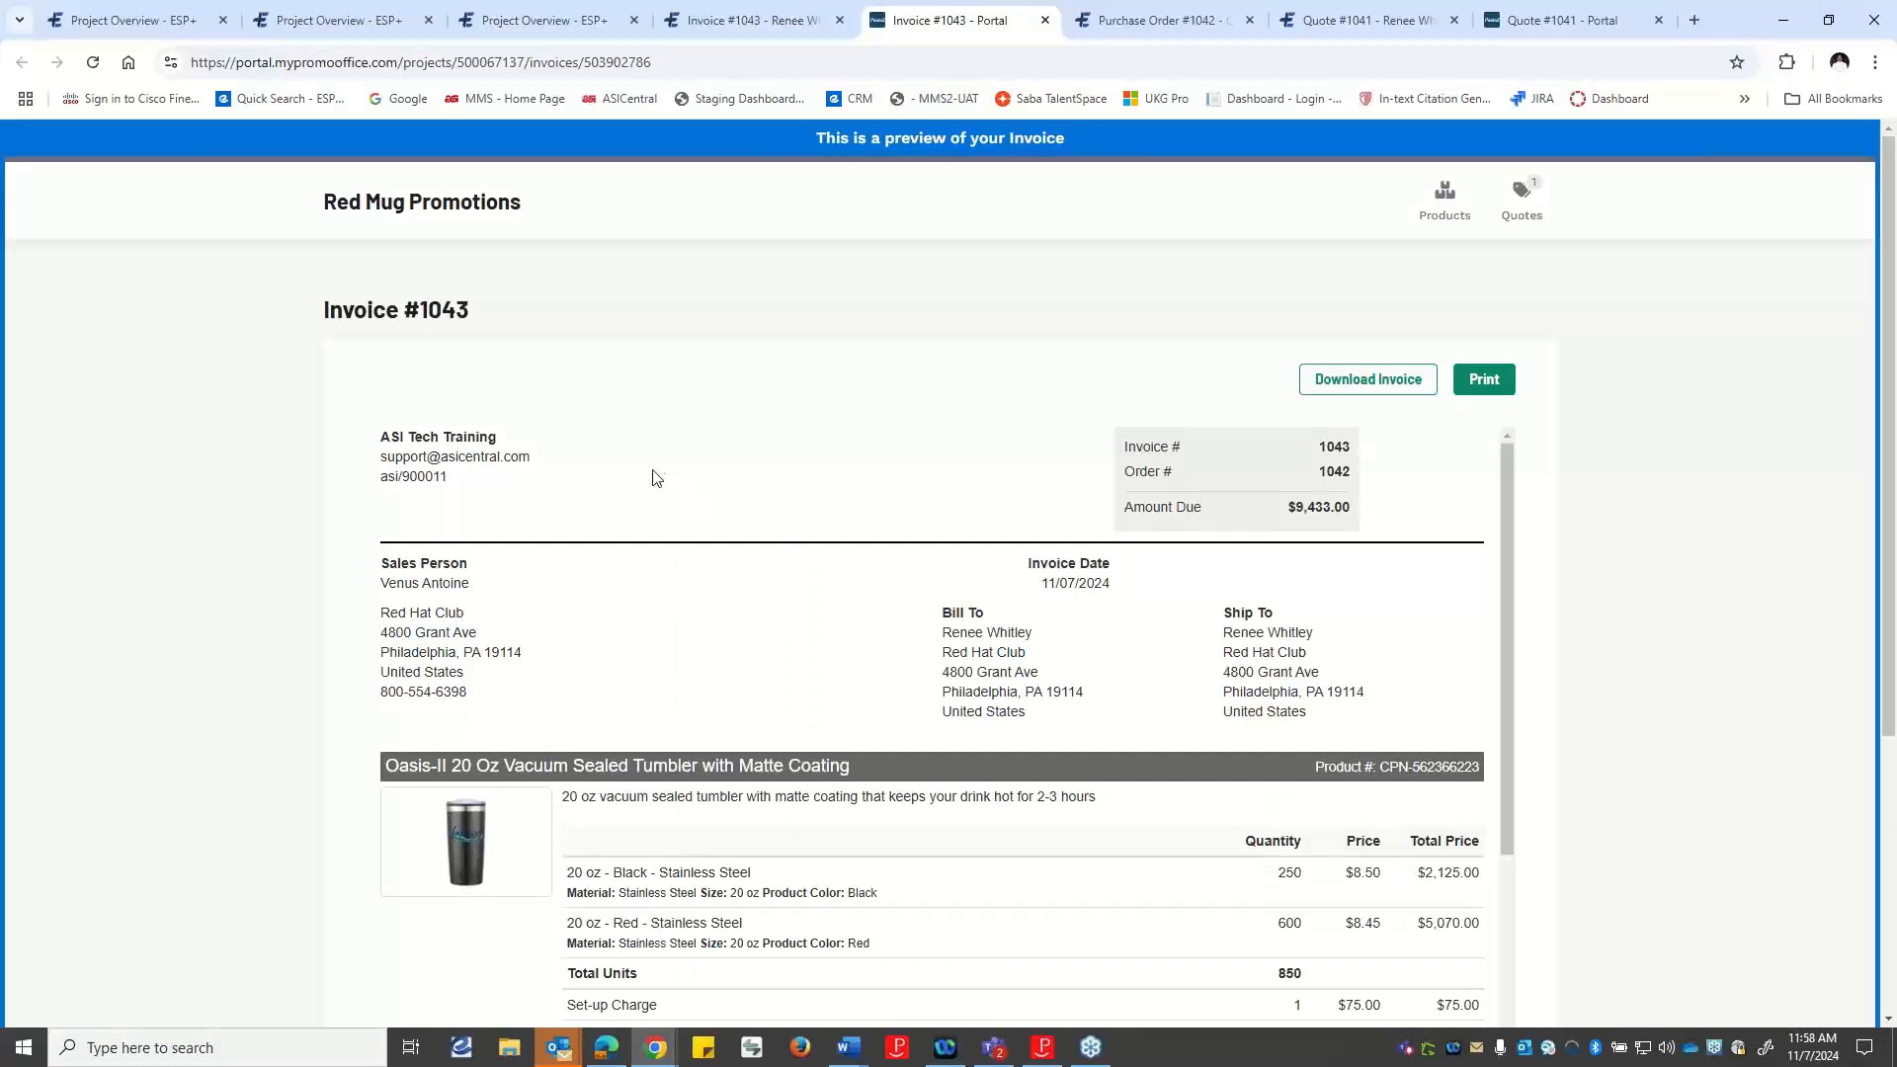
# Review the invoice preview from the billing details through the products and shipping charge to the amounts paid and due.
pyautogui.scroll(-1, 652, 478)
pyautogui.scroll(1, 1482, 580)
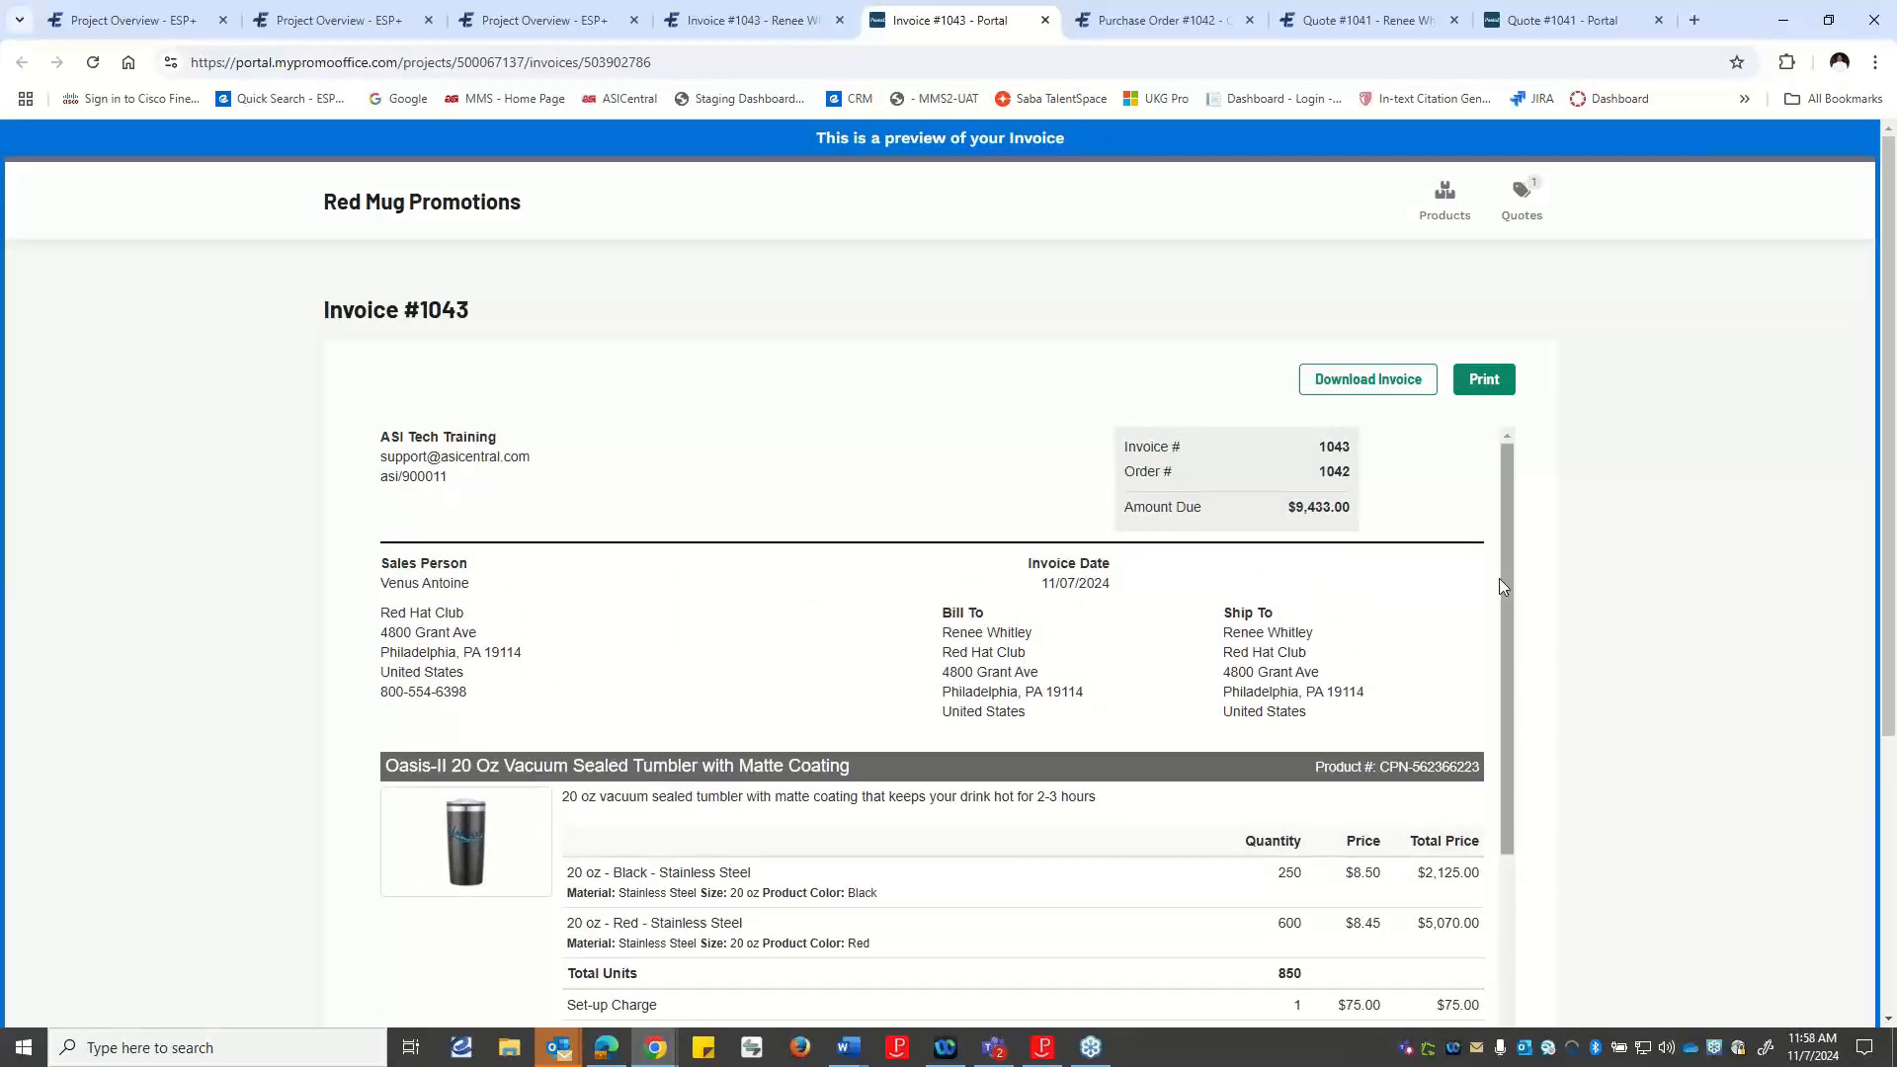
pyautogui.scroll(-1, 1462, 578)
pyautogui.scroll(1, 1383, 534)
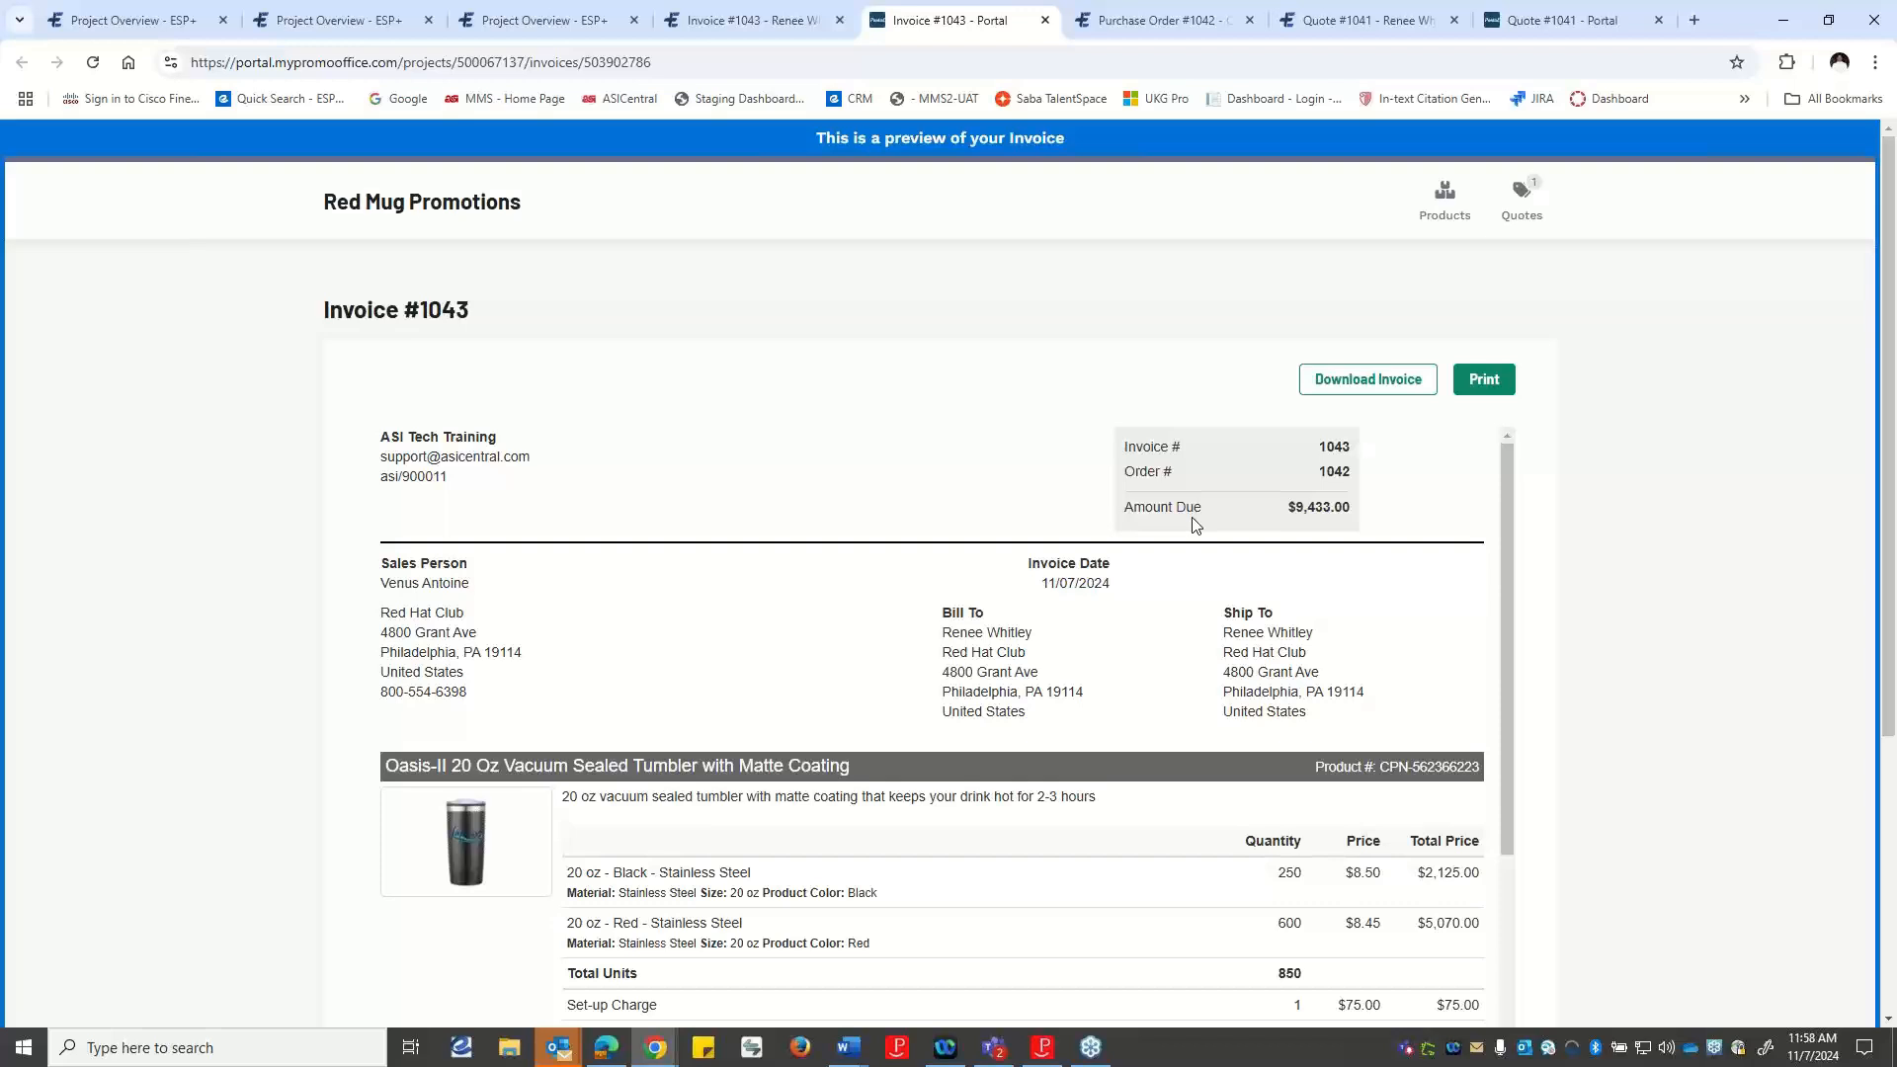
pyautogui.scroll(-2, 1299, 625)
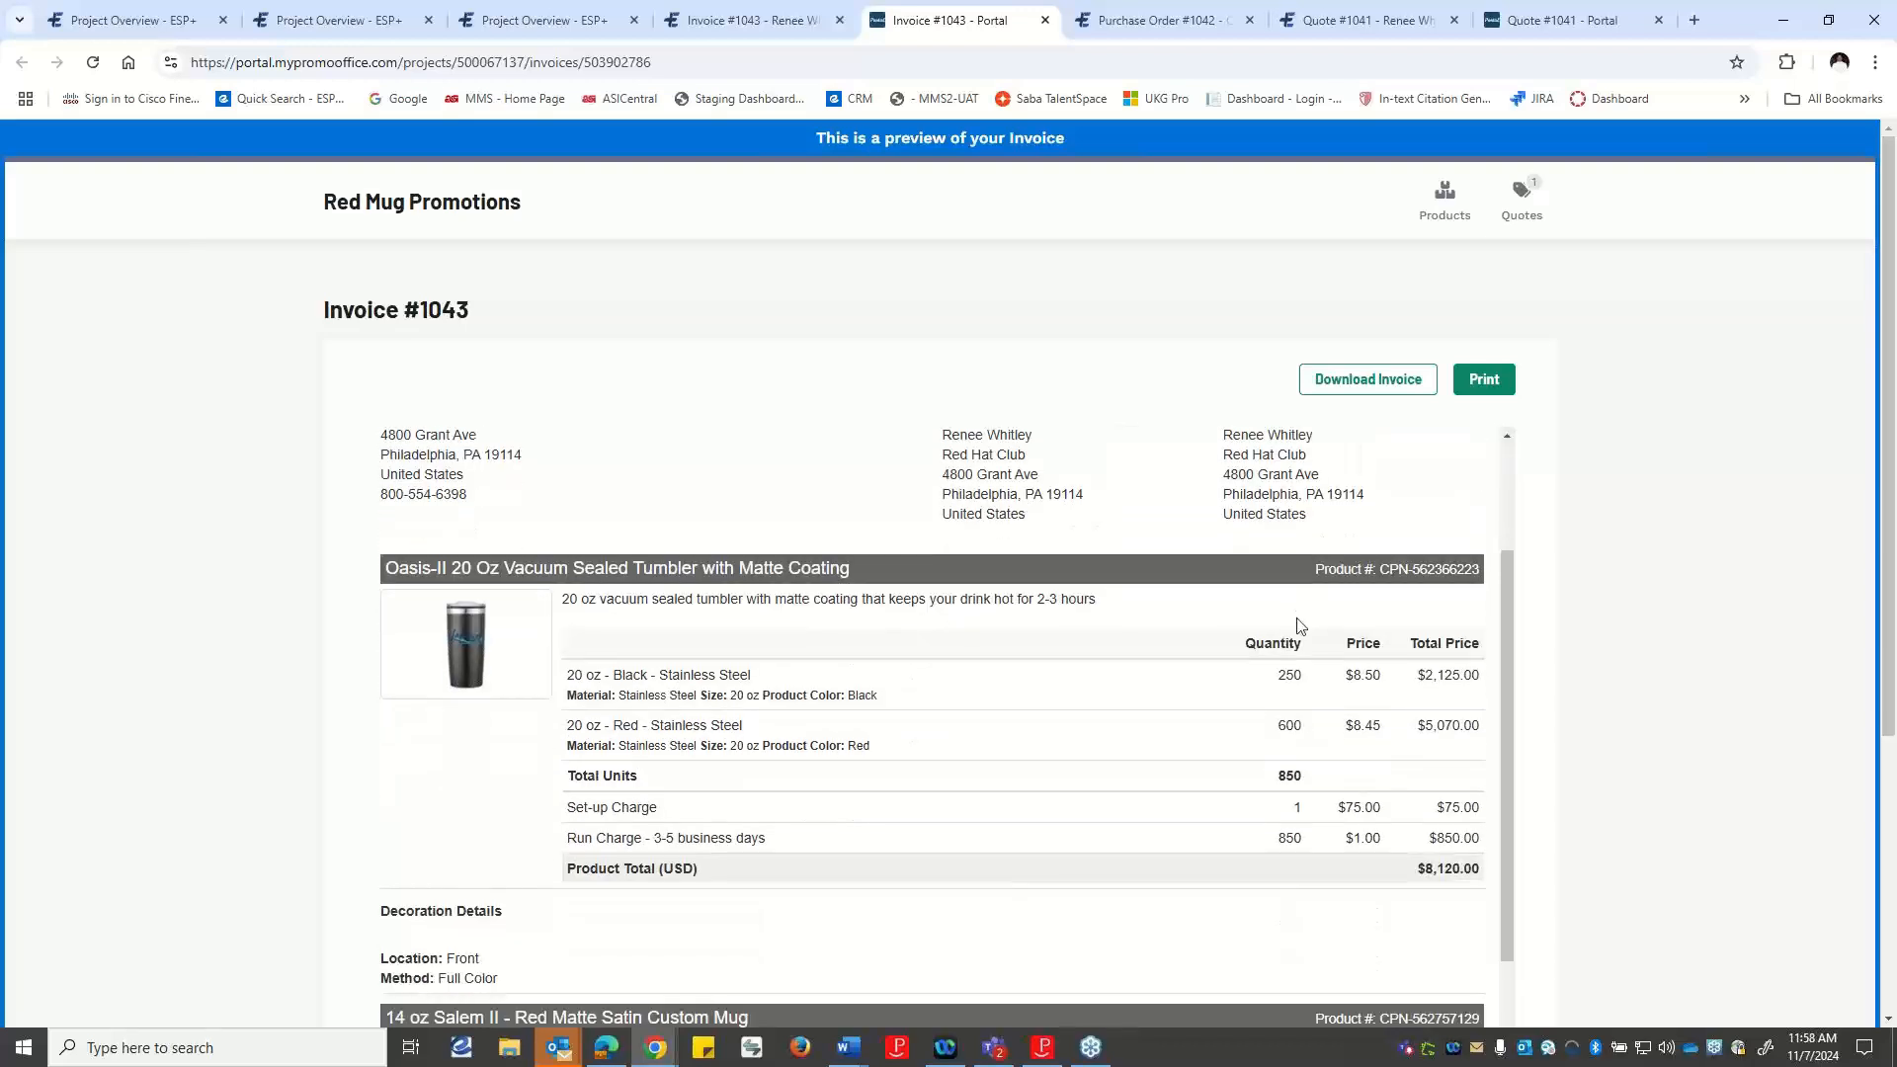
pyautogui.scroll(-4, 1275, 691)
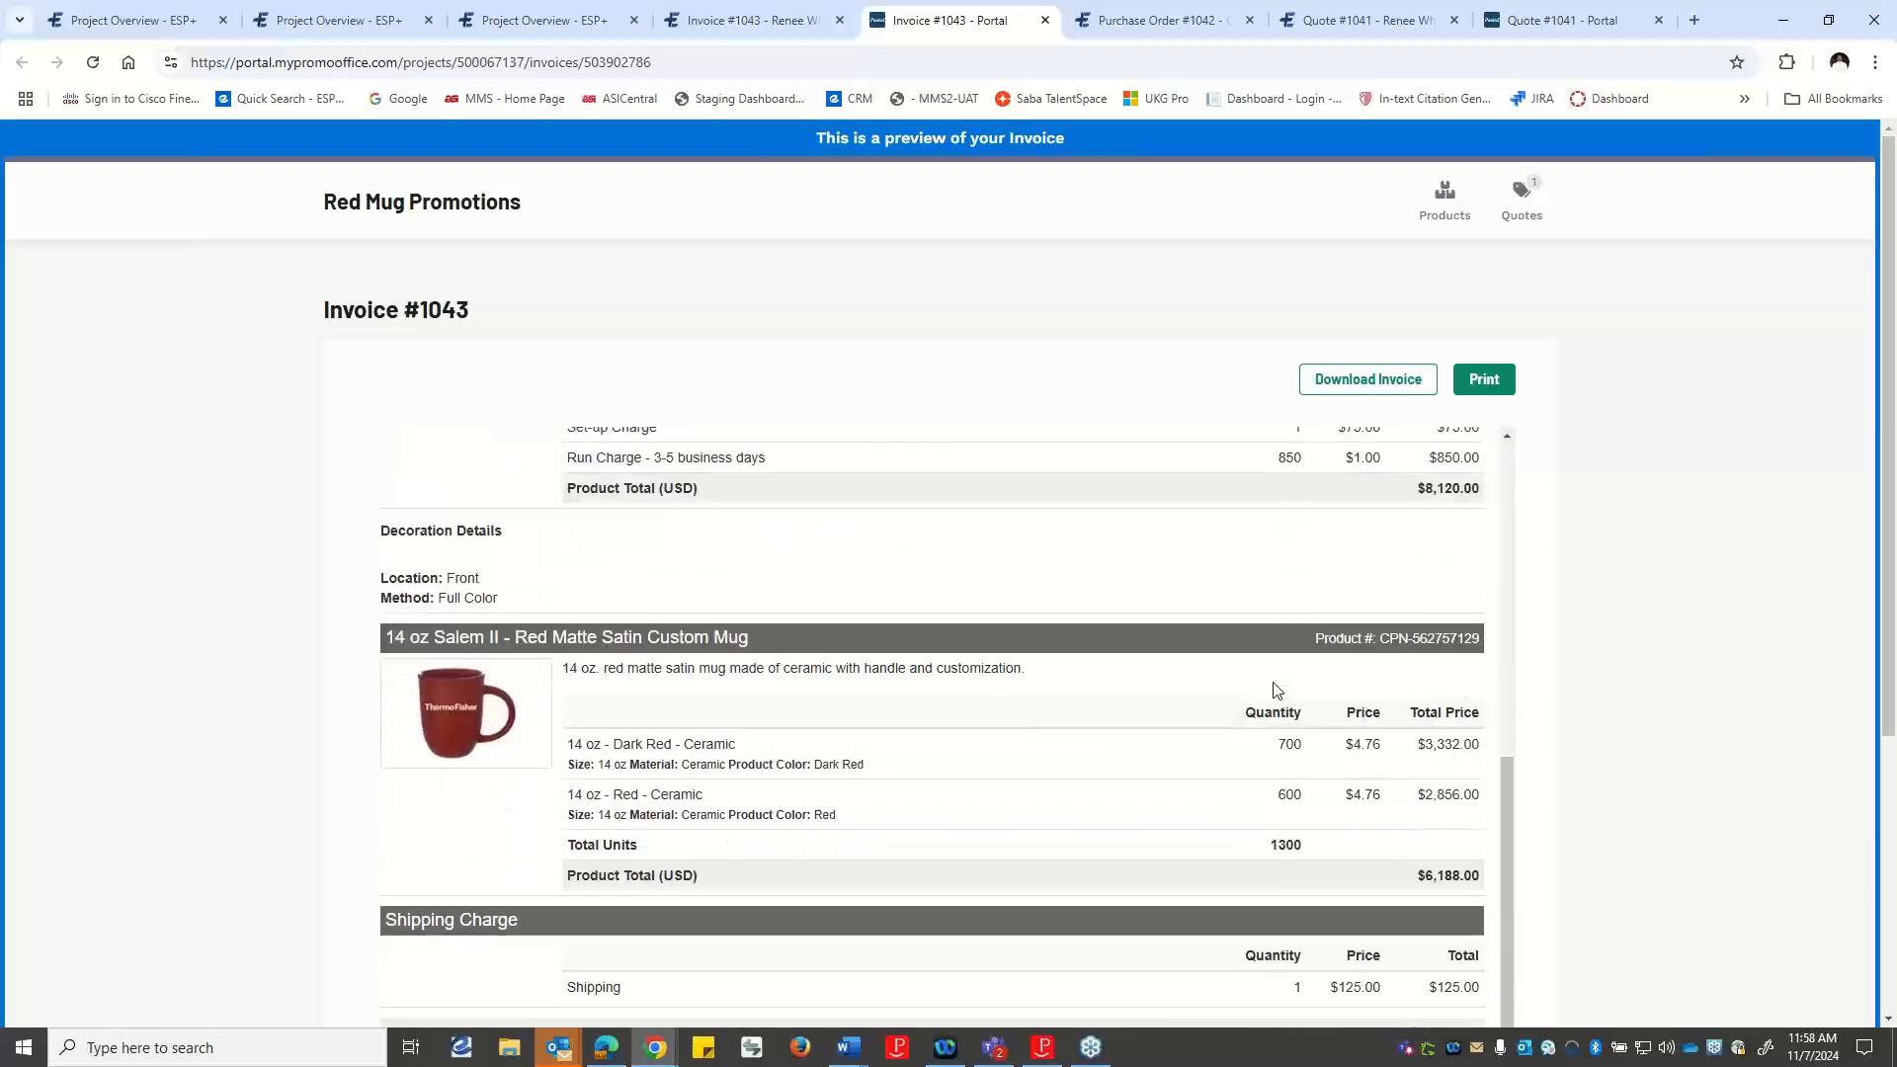
pyautogui.scroll(-2, 1365, 731)
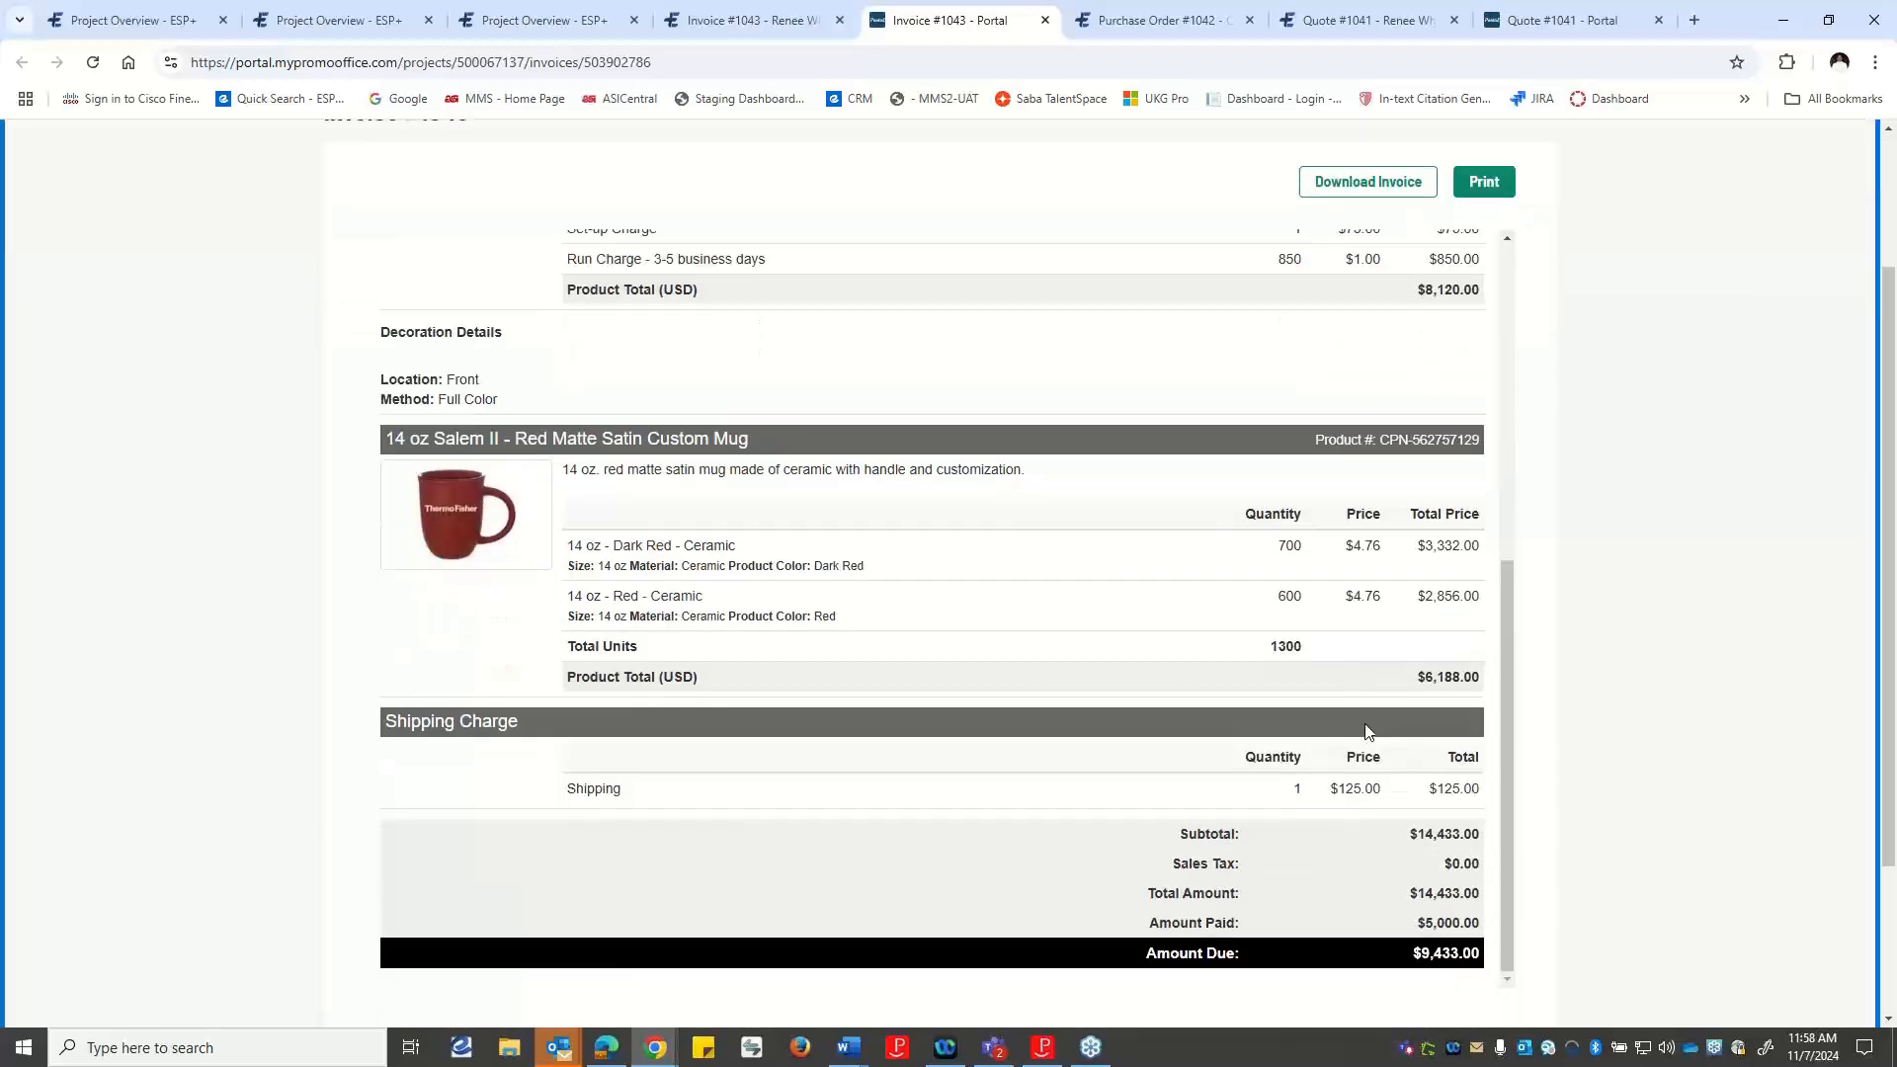
pyautogui.scroll(-2, 1366, 731)
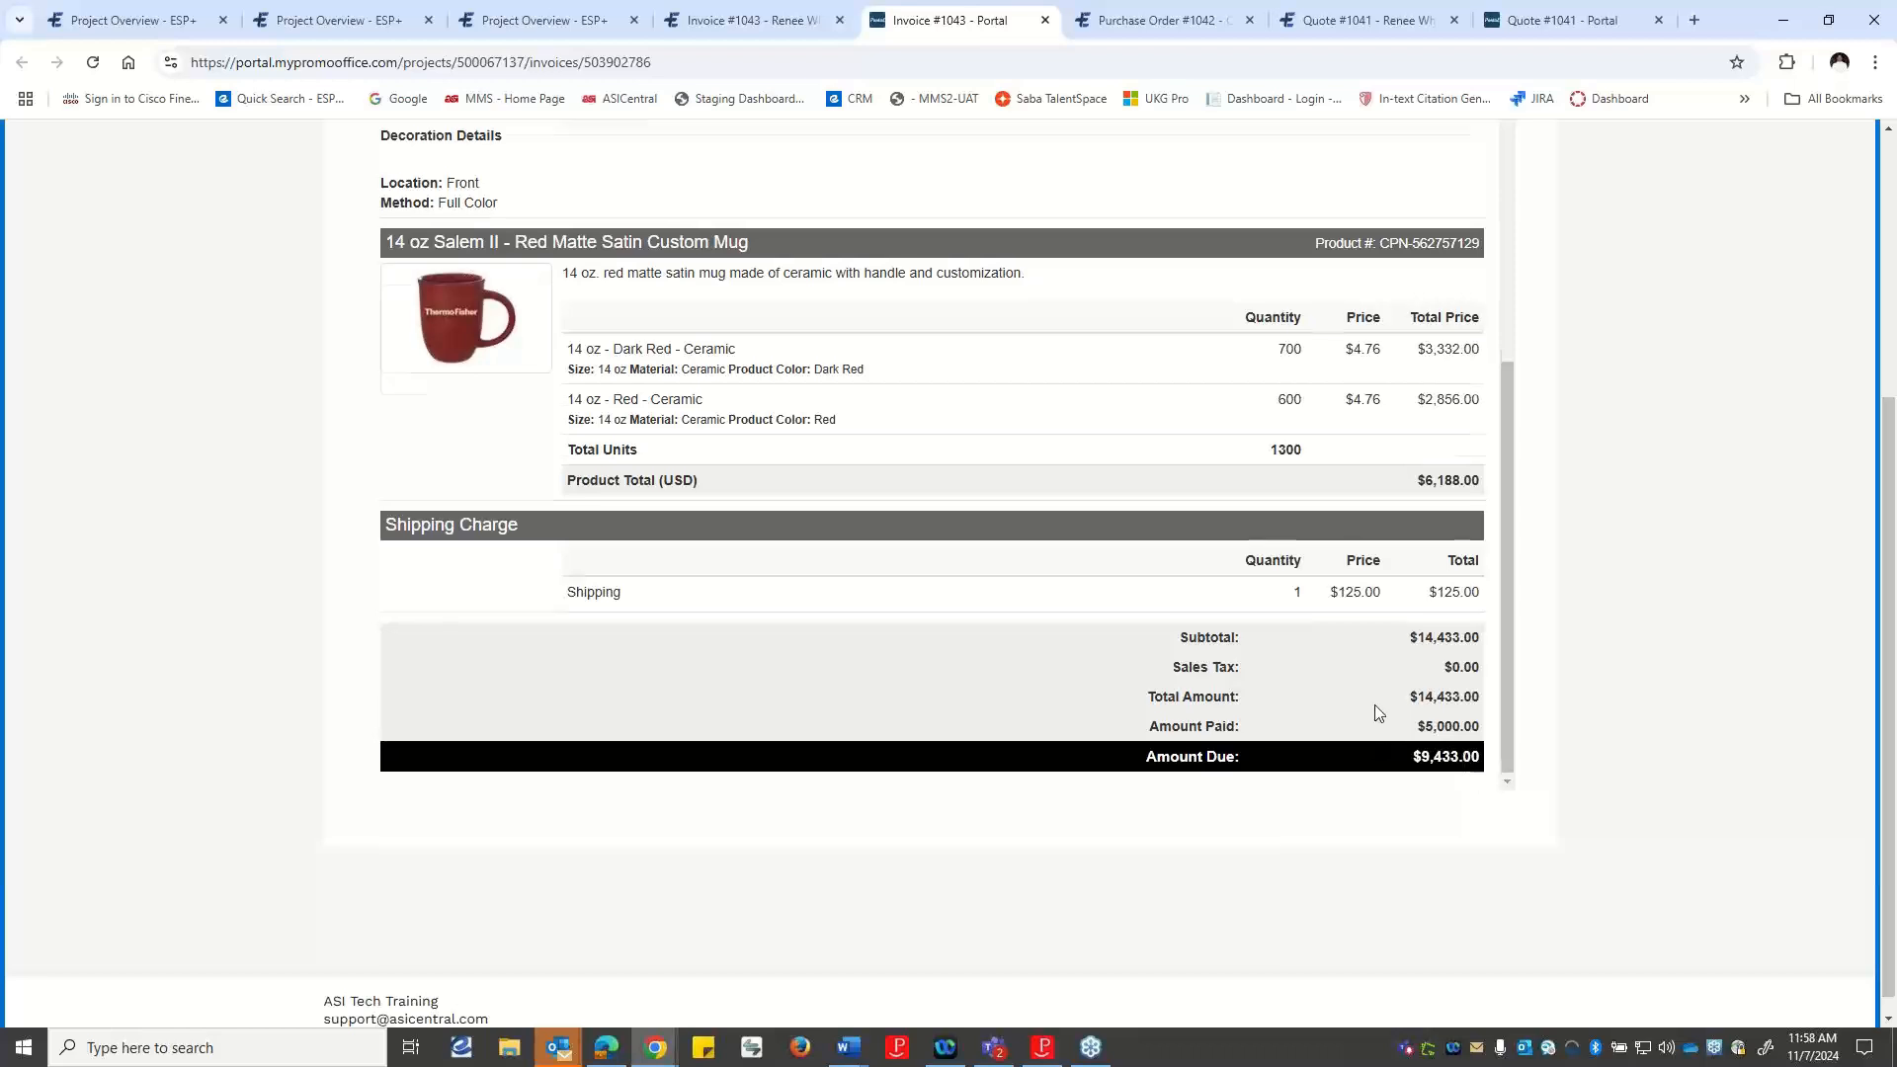
pyautogui.scroll(8, 1376, 711)
pyautogui.scroll(1, 1381, 503)
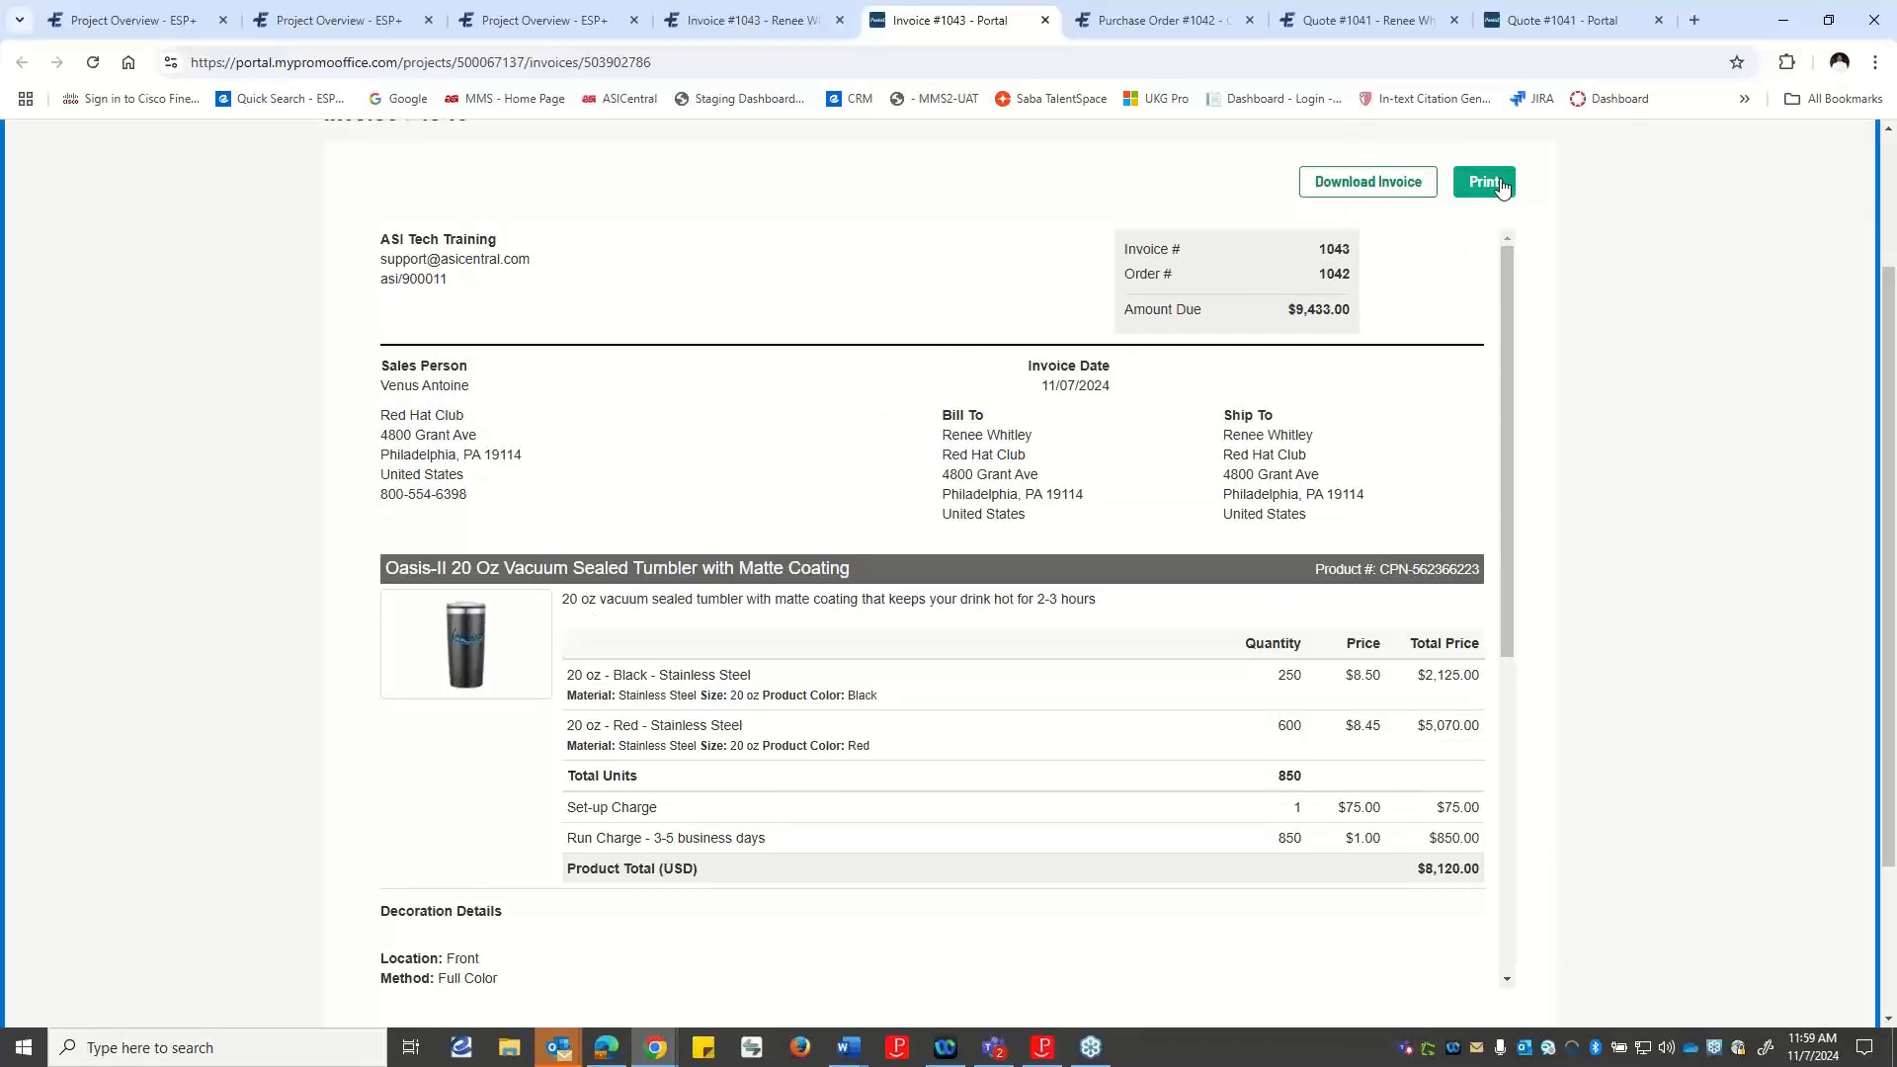
# Return to the send form, choose sharing via link with a due date of 12/13/2024, and copy the invoice link.
pyautogui.click(735, 25)
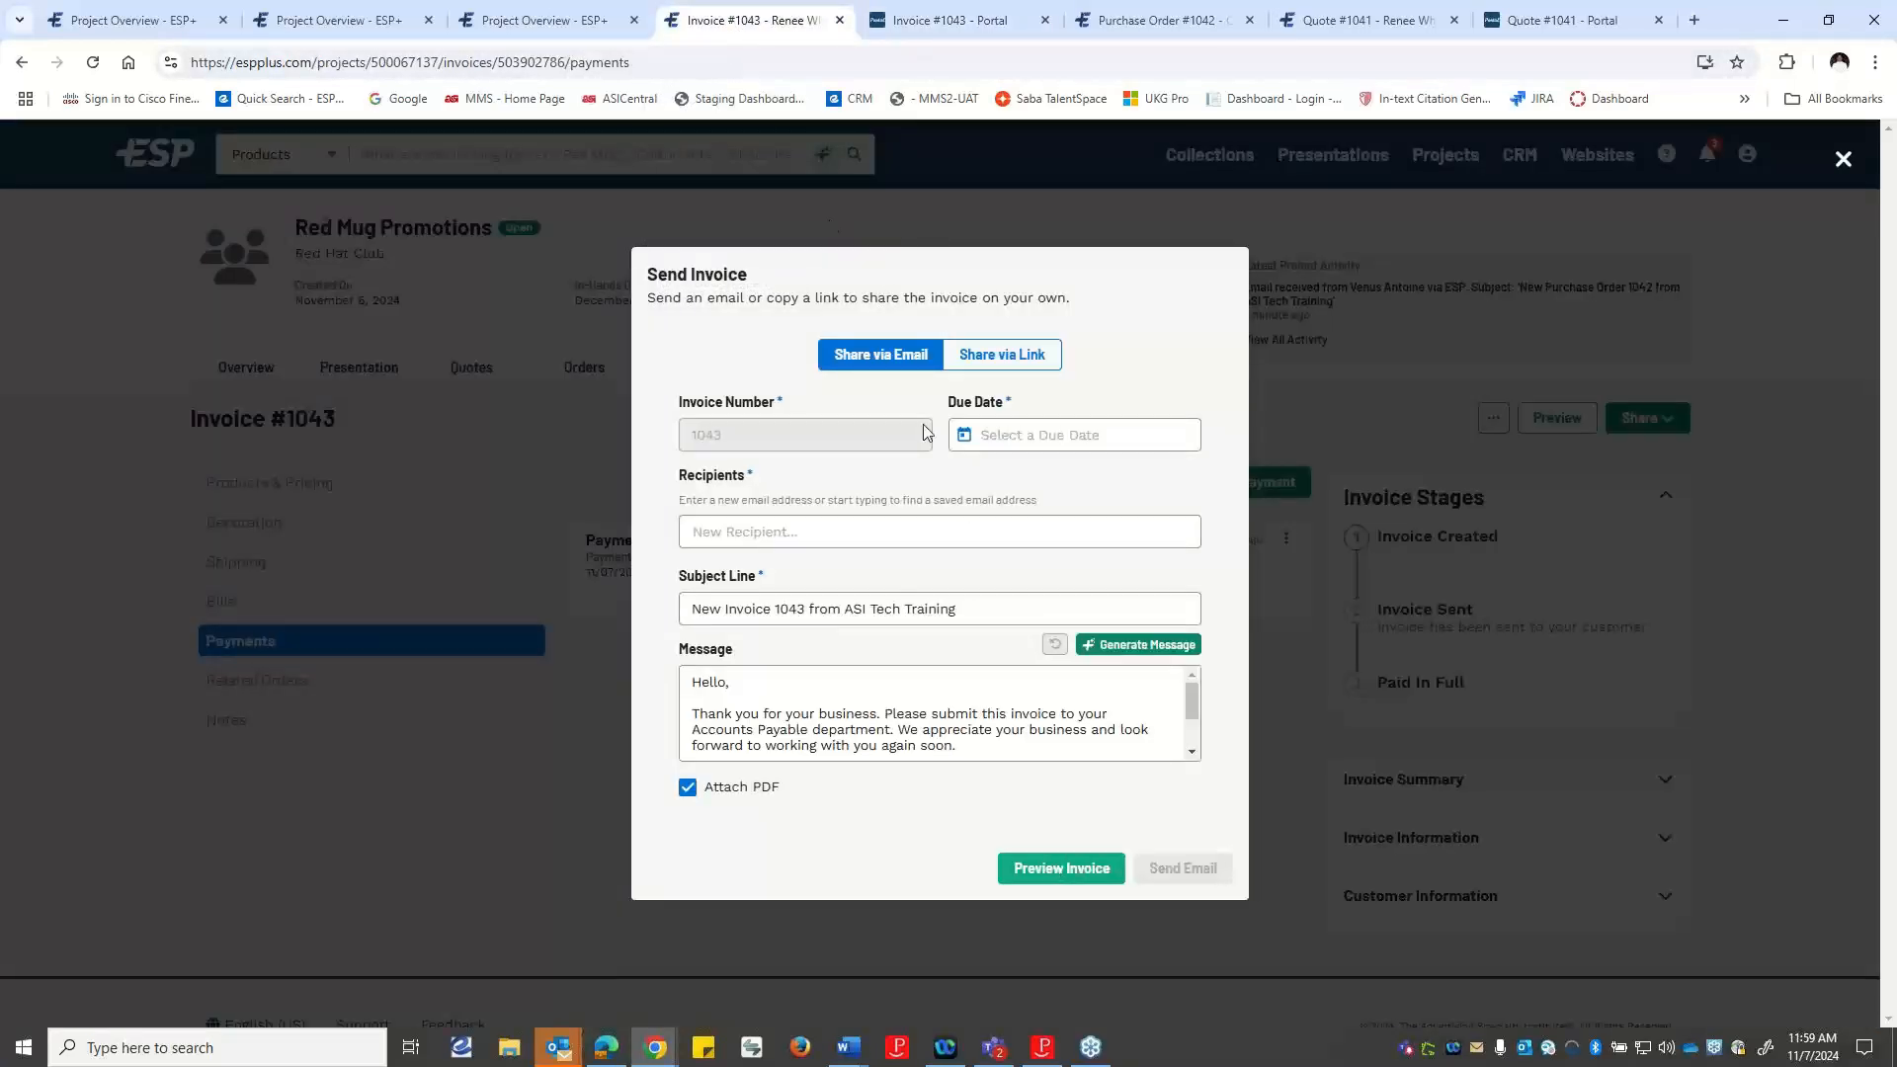
pyautogui.click(989, 363)
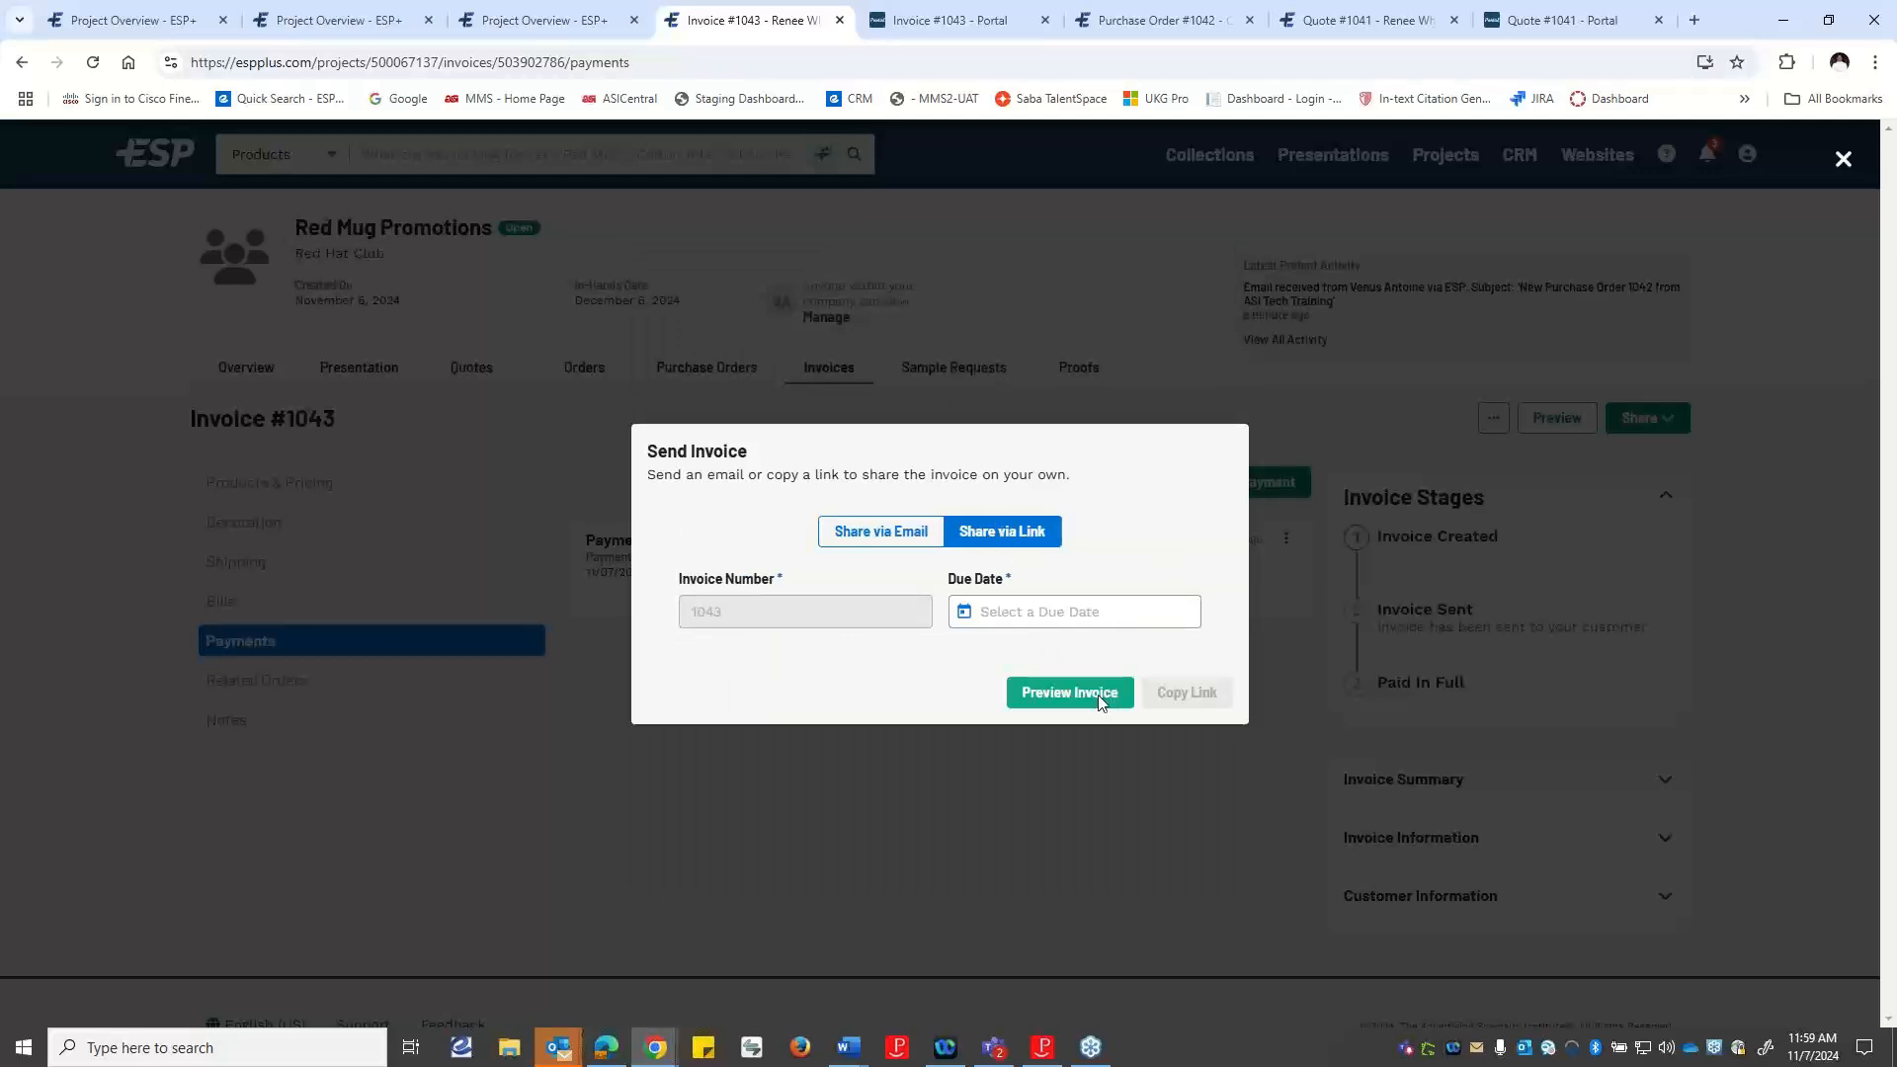
pyautogui.click(1023, 605)
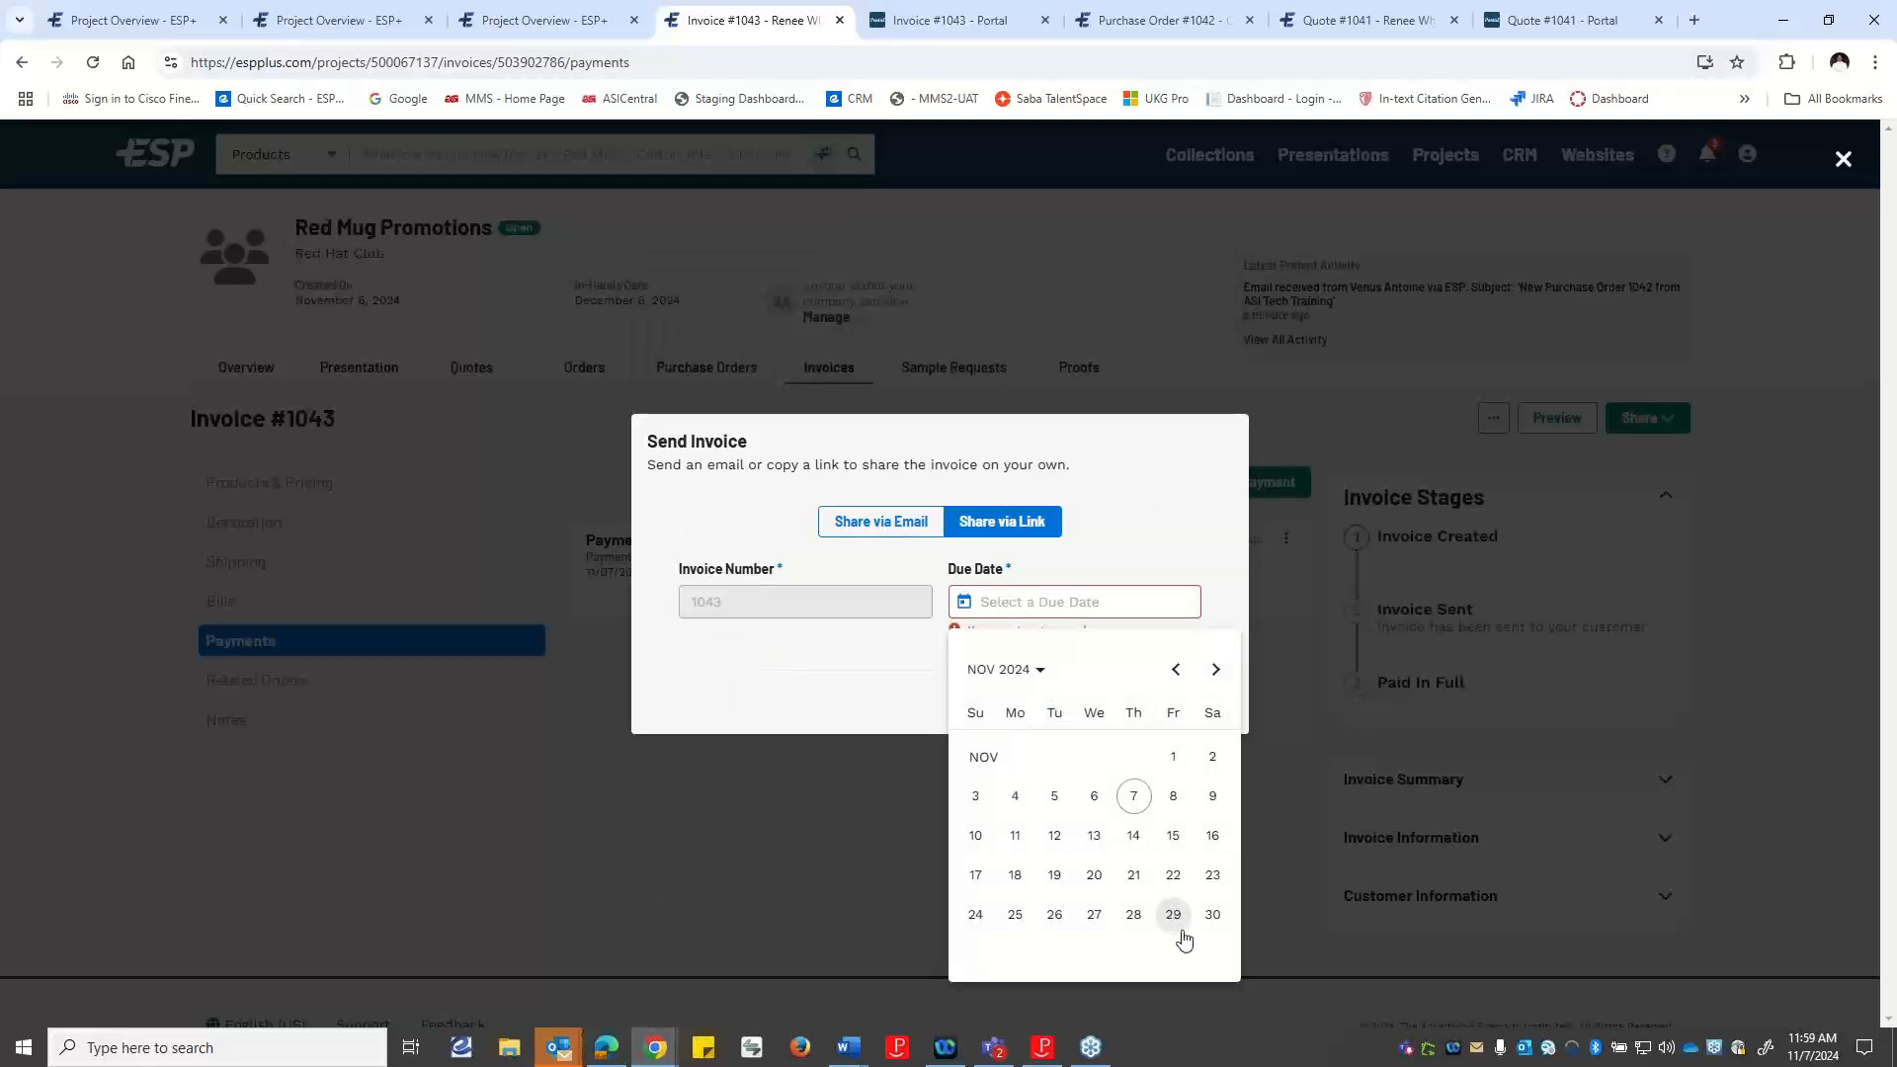
pyautogui.click(1212, 672)
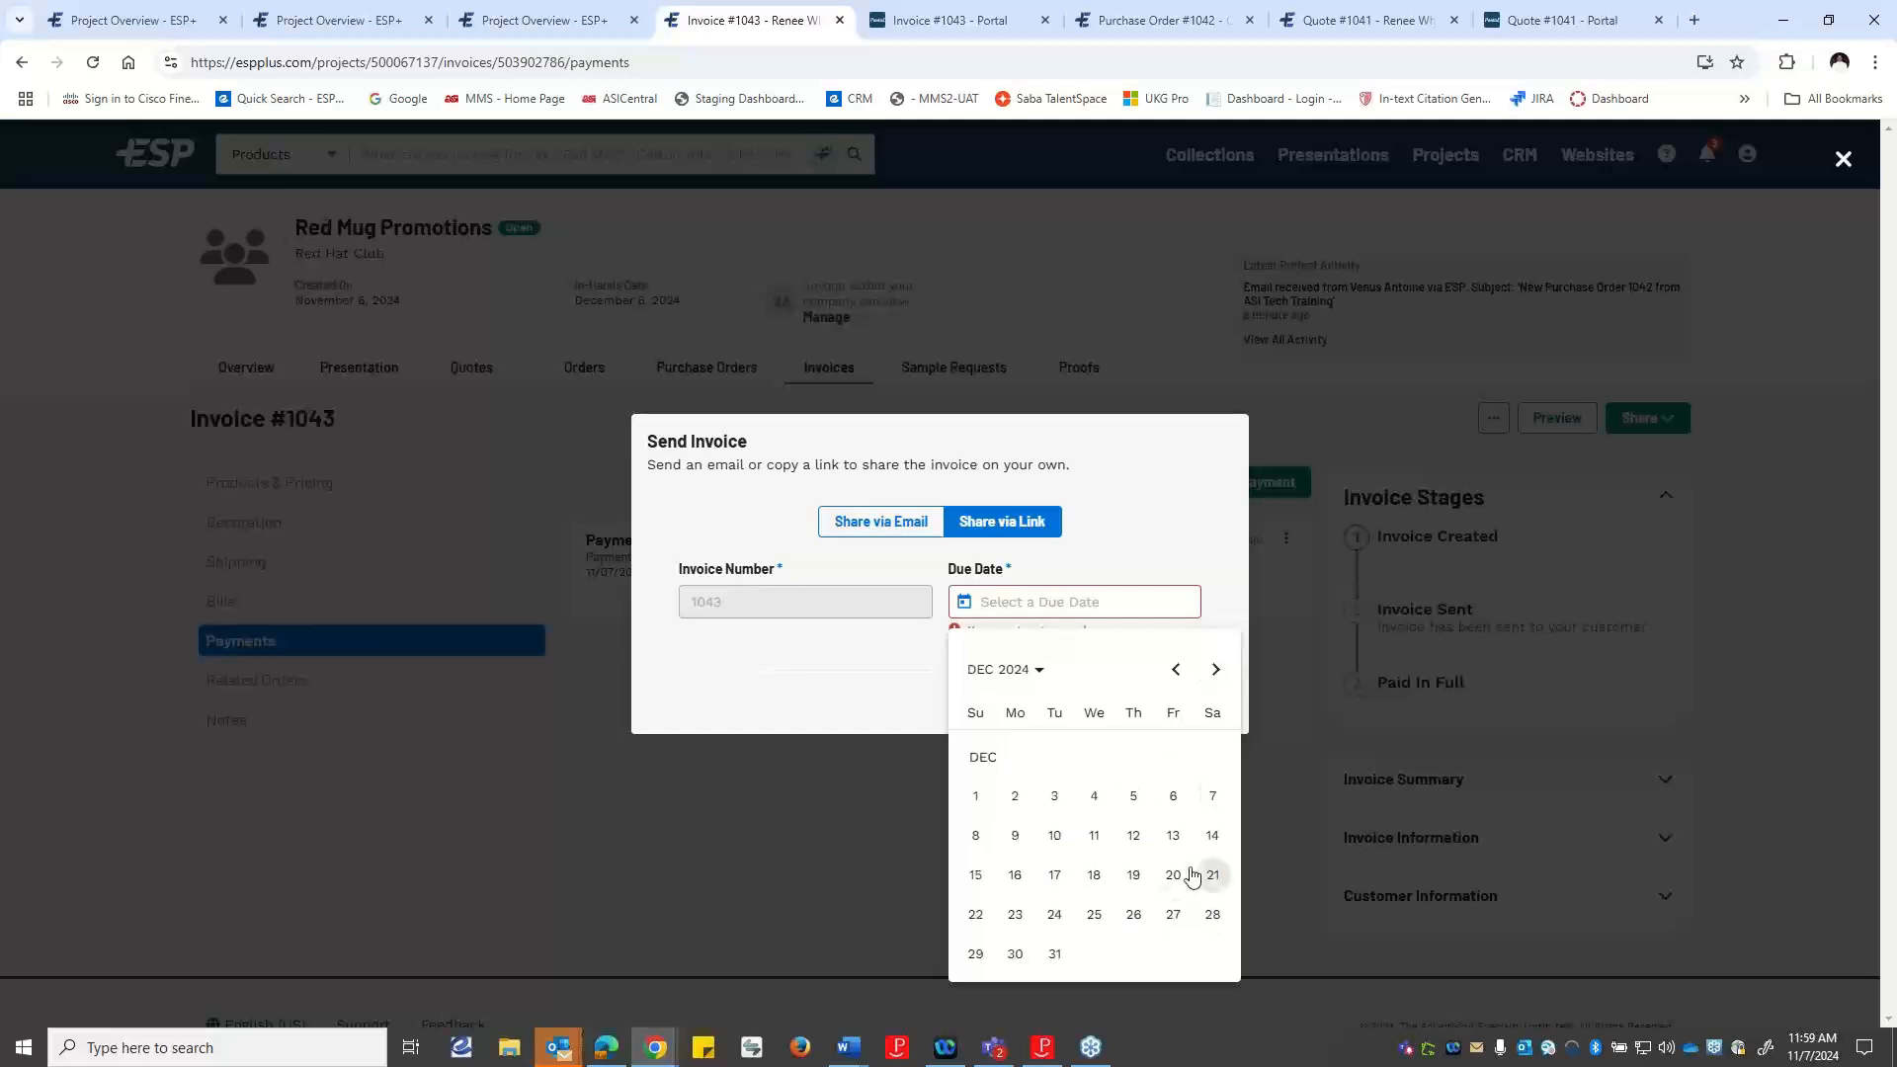
pyautogui.click(1174, 836)
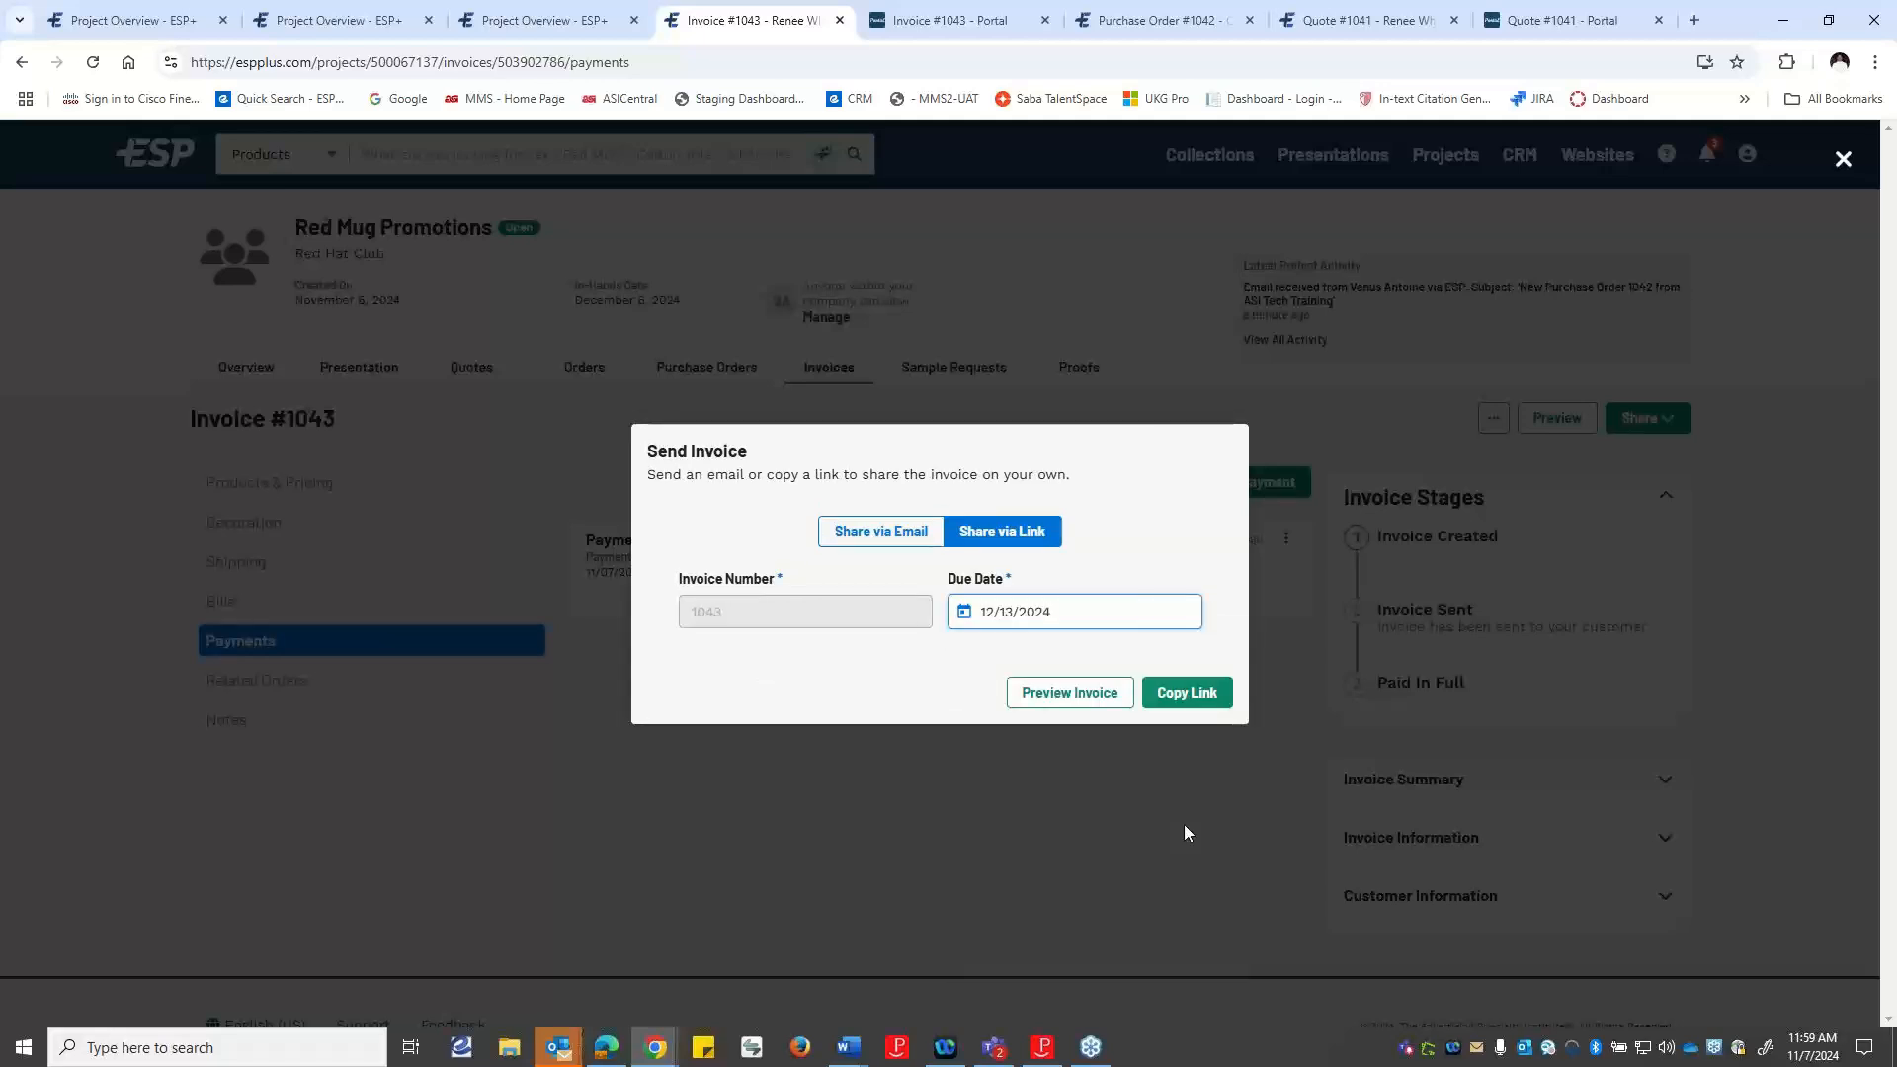
pyautogui.click(1197, 693)
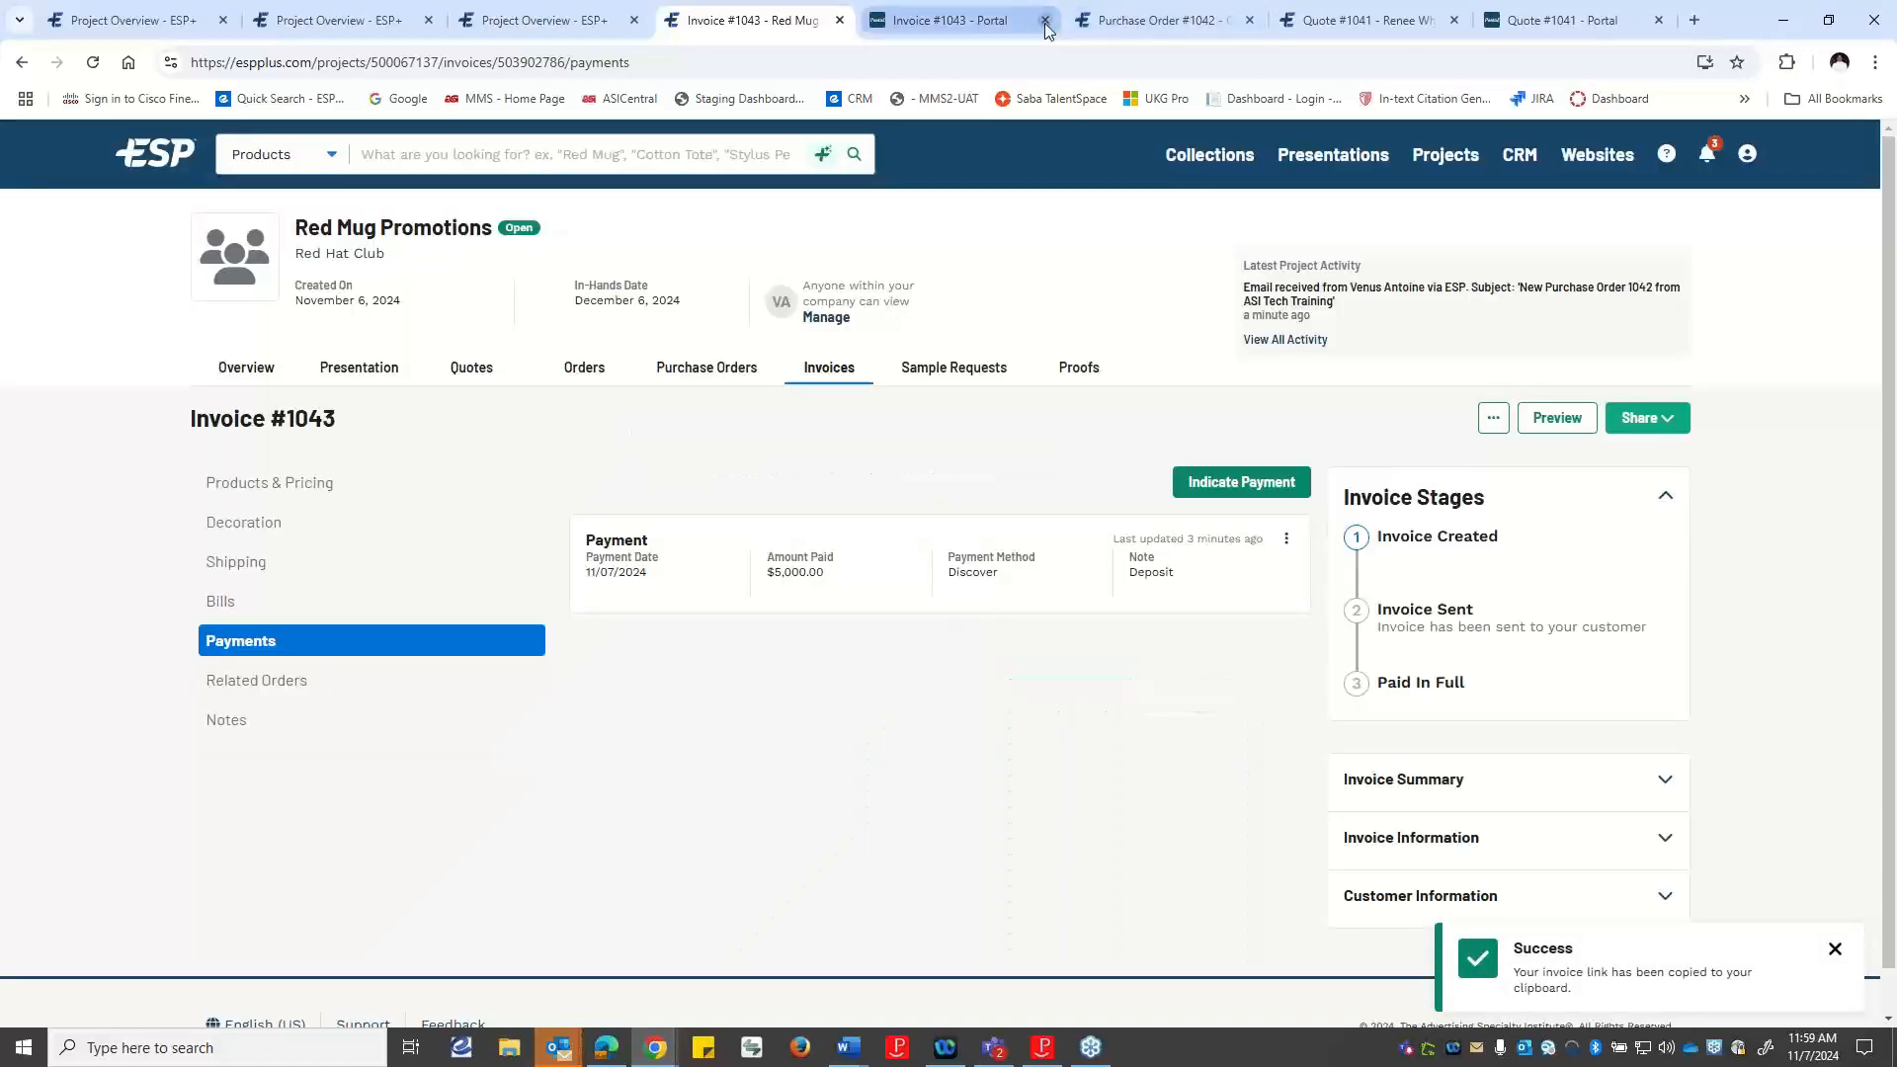
# Close the browser pages for the invoice preview, the purchase order, the quote and the quote's customer portal.
pyautogui.click(1045, 21)
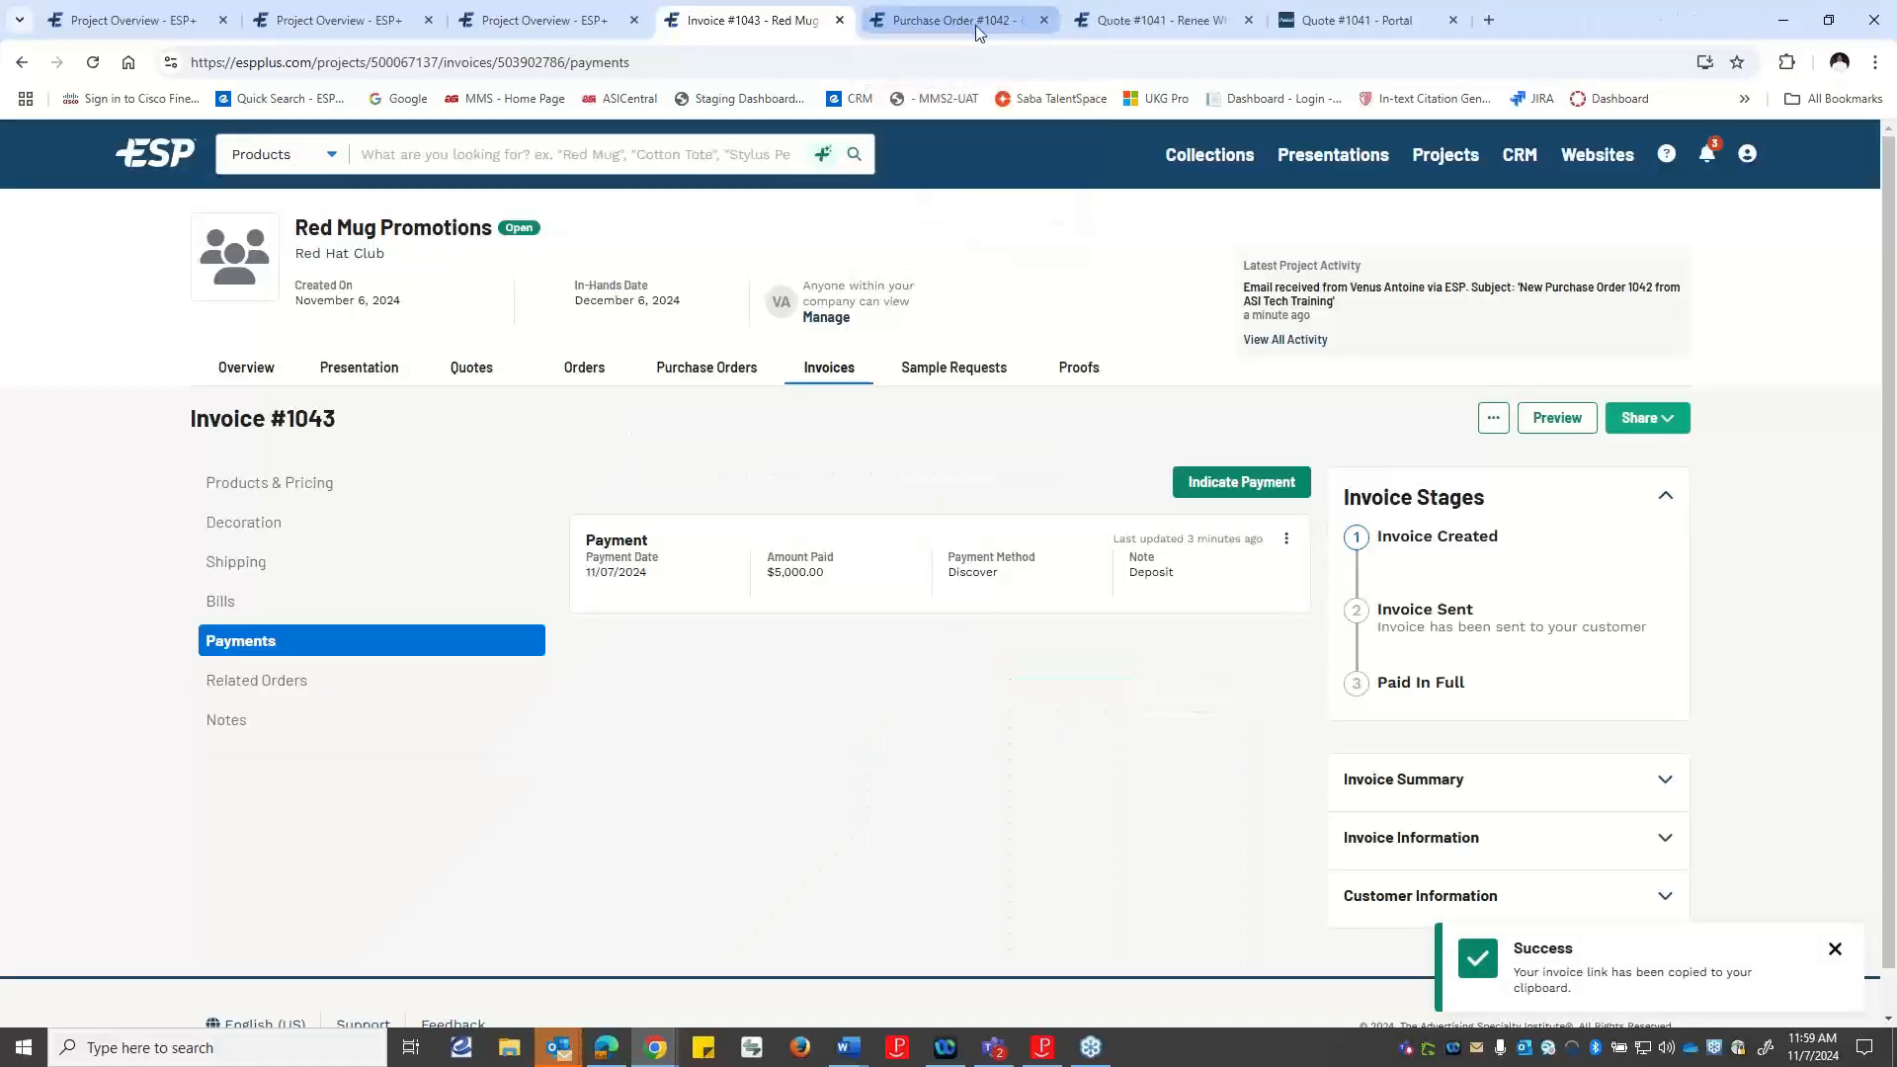
pyautogui.click(1045, 21)
pyautogui.click(1045, 21)
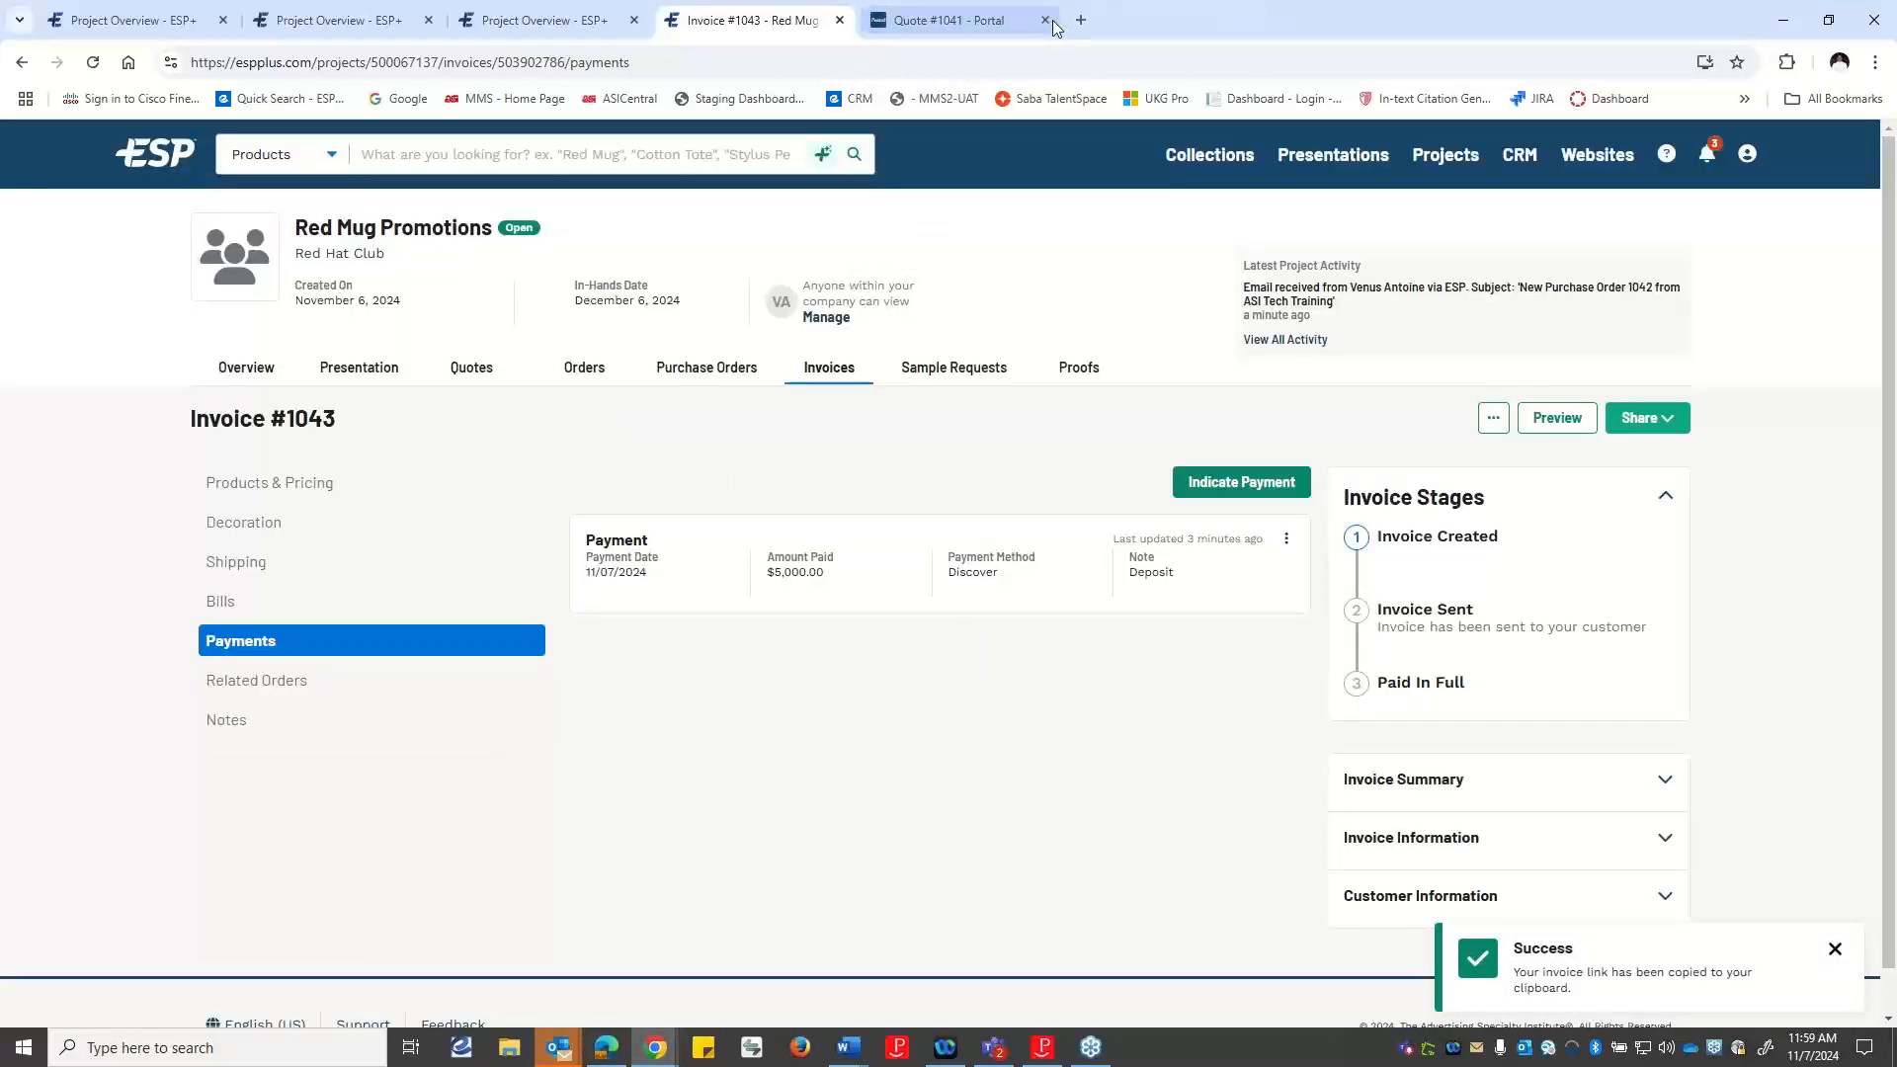
pyautogui.click(989, 19)
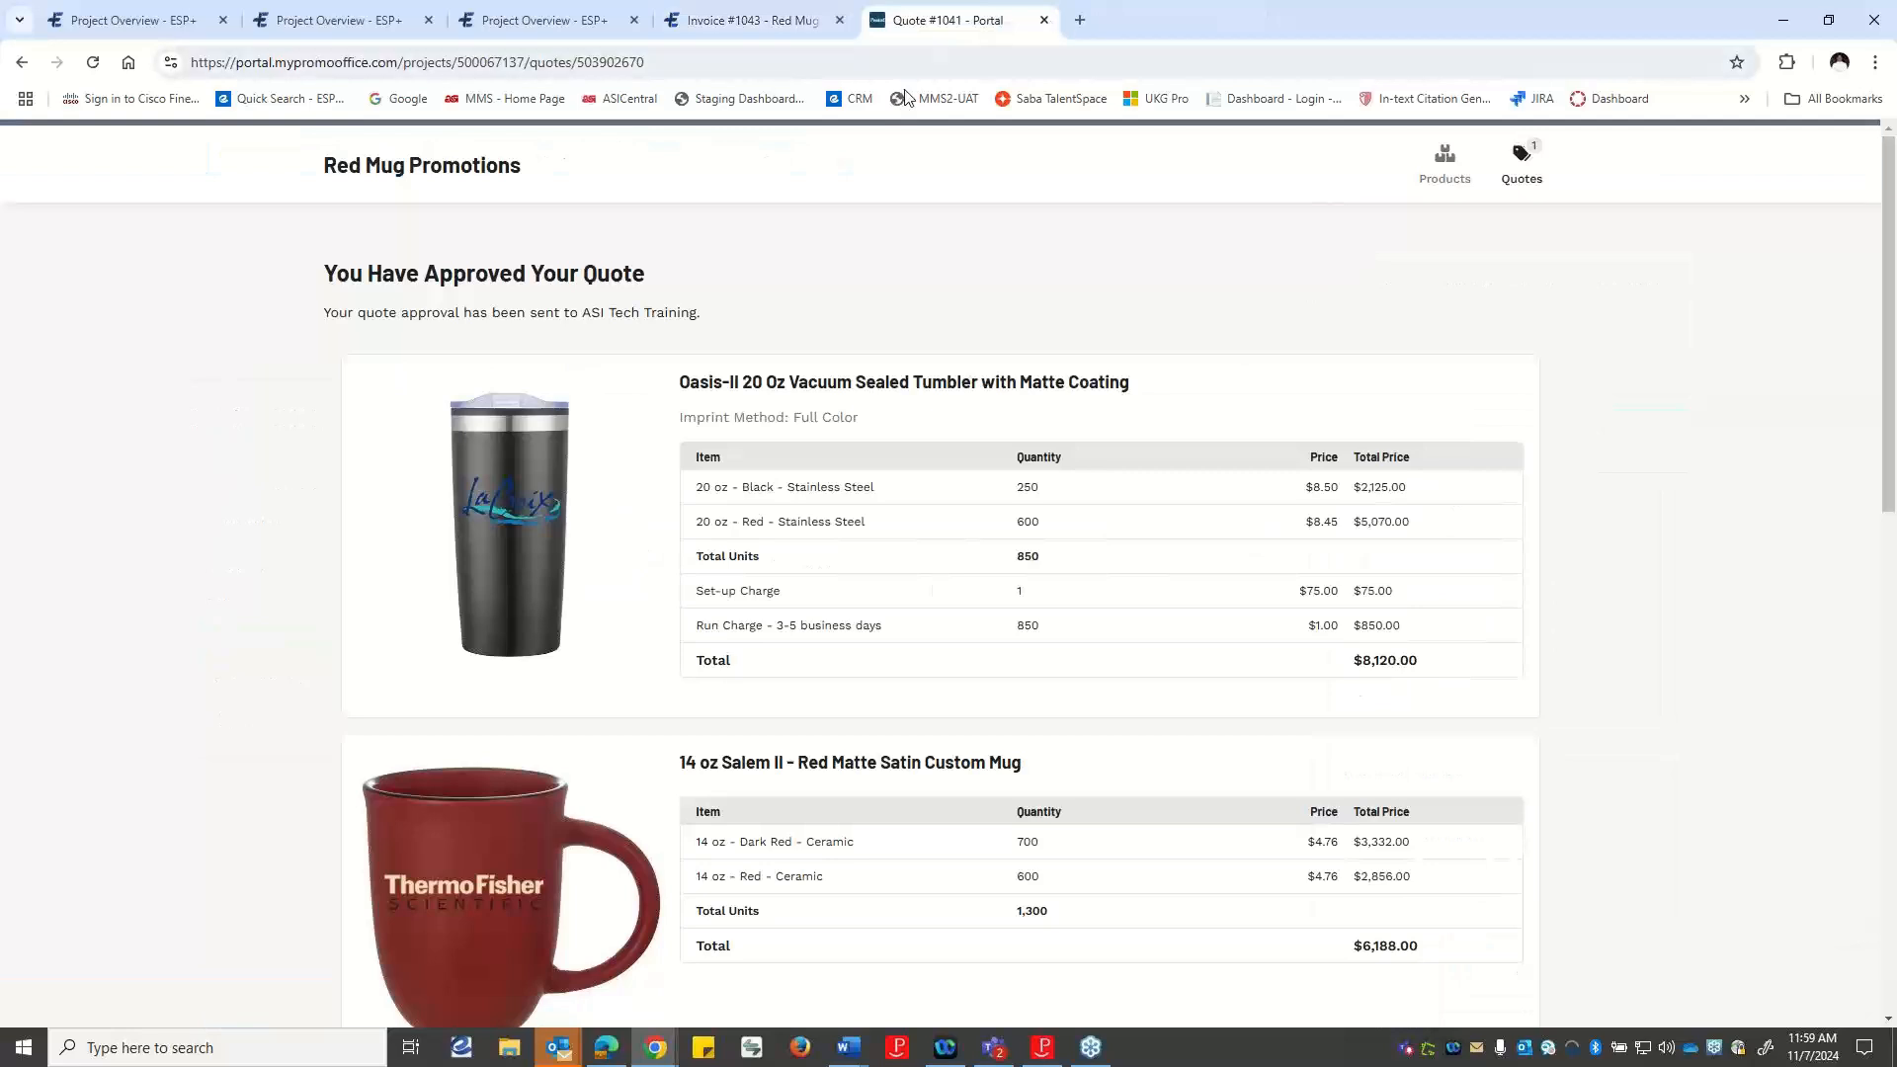
pyautogui.click(1045, 19)
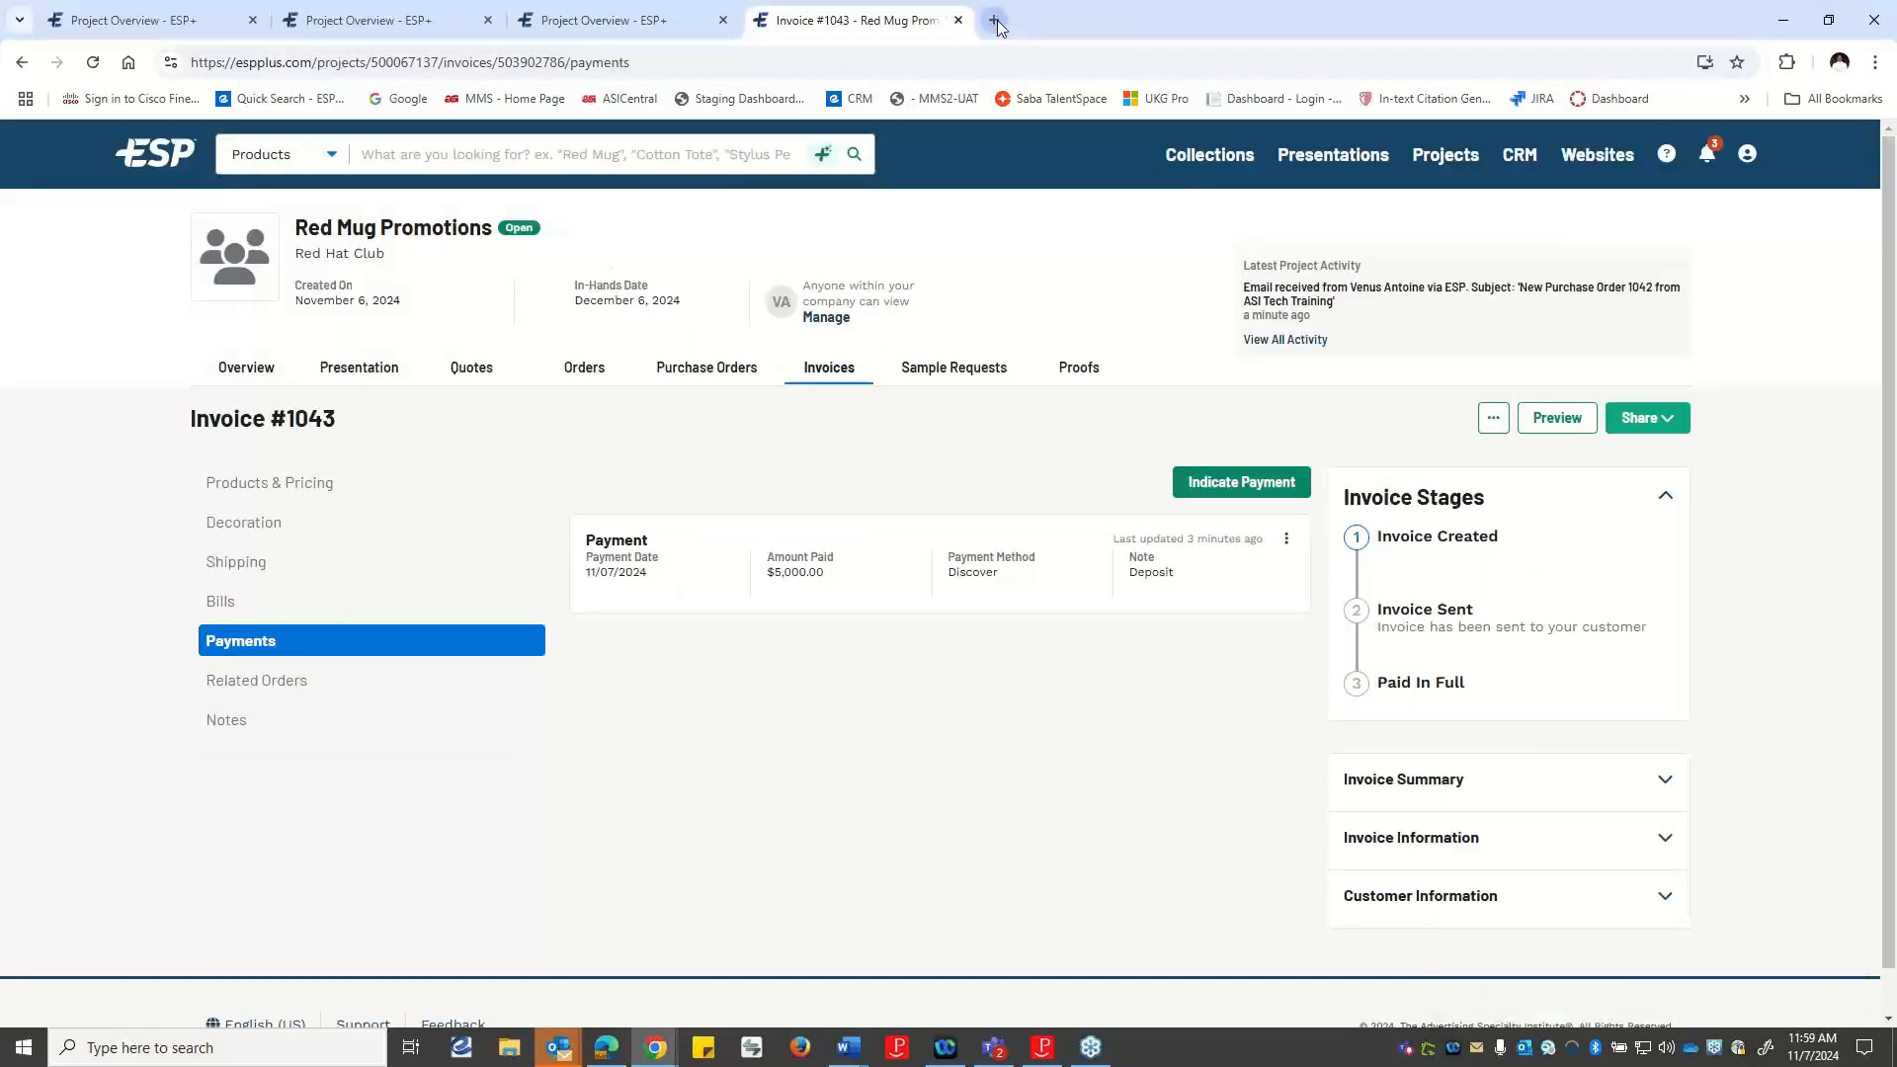
# Open the copied invoice link in a new browser page and look over the customer's view of the invoice.
pyautogui.click(994, 20)
pyautogui.click(713, 60)
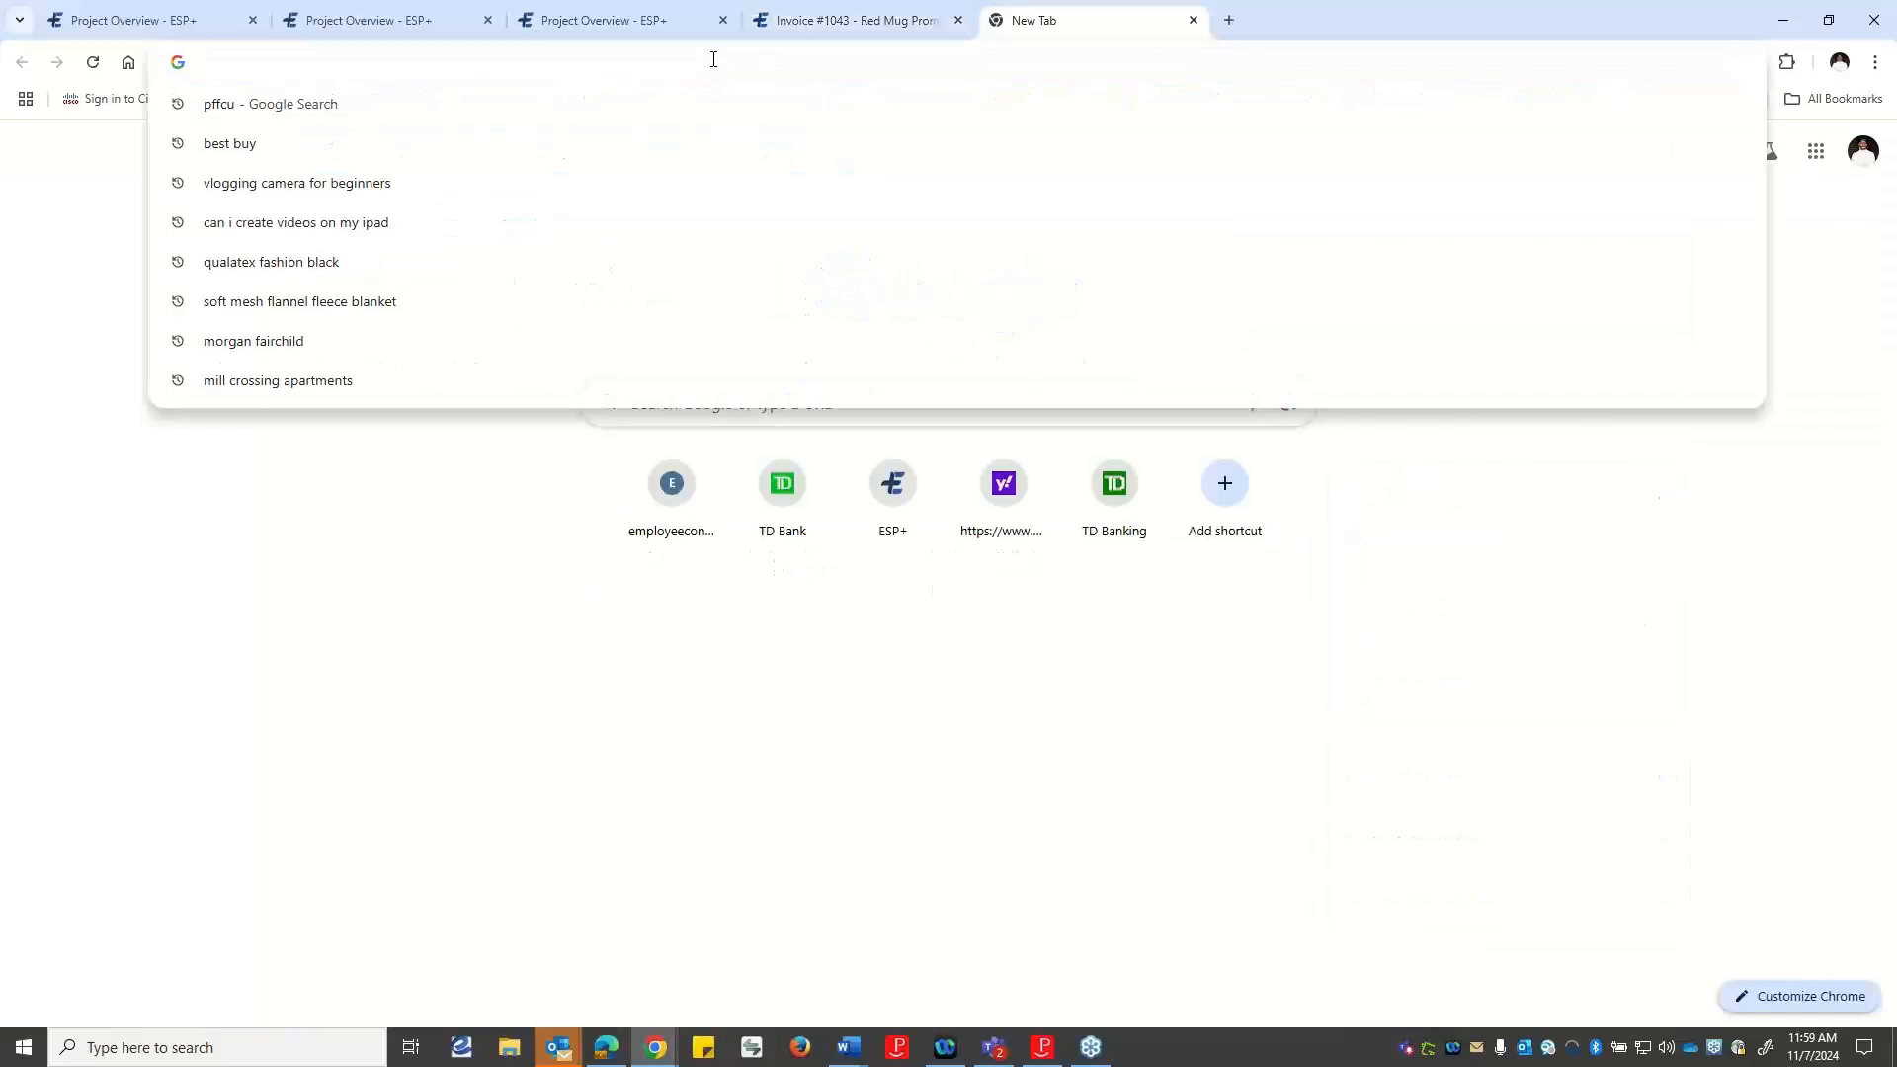
pyautogui.hotkey('ctrl', 'v')
pyautogui.press('Return')
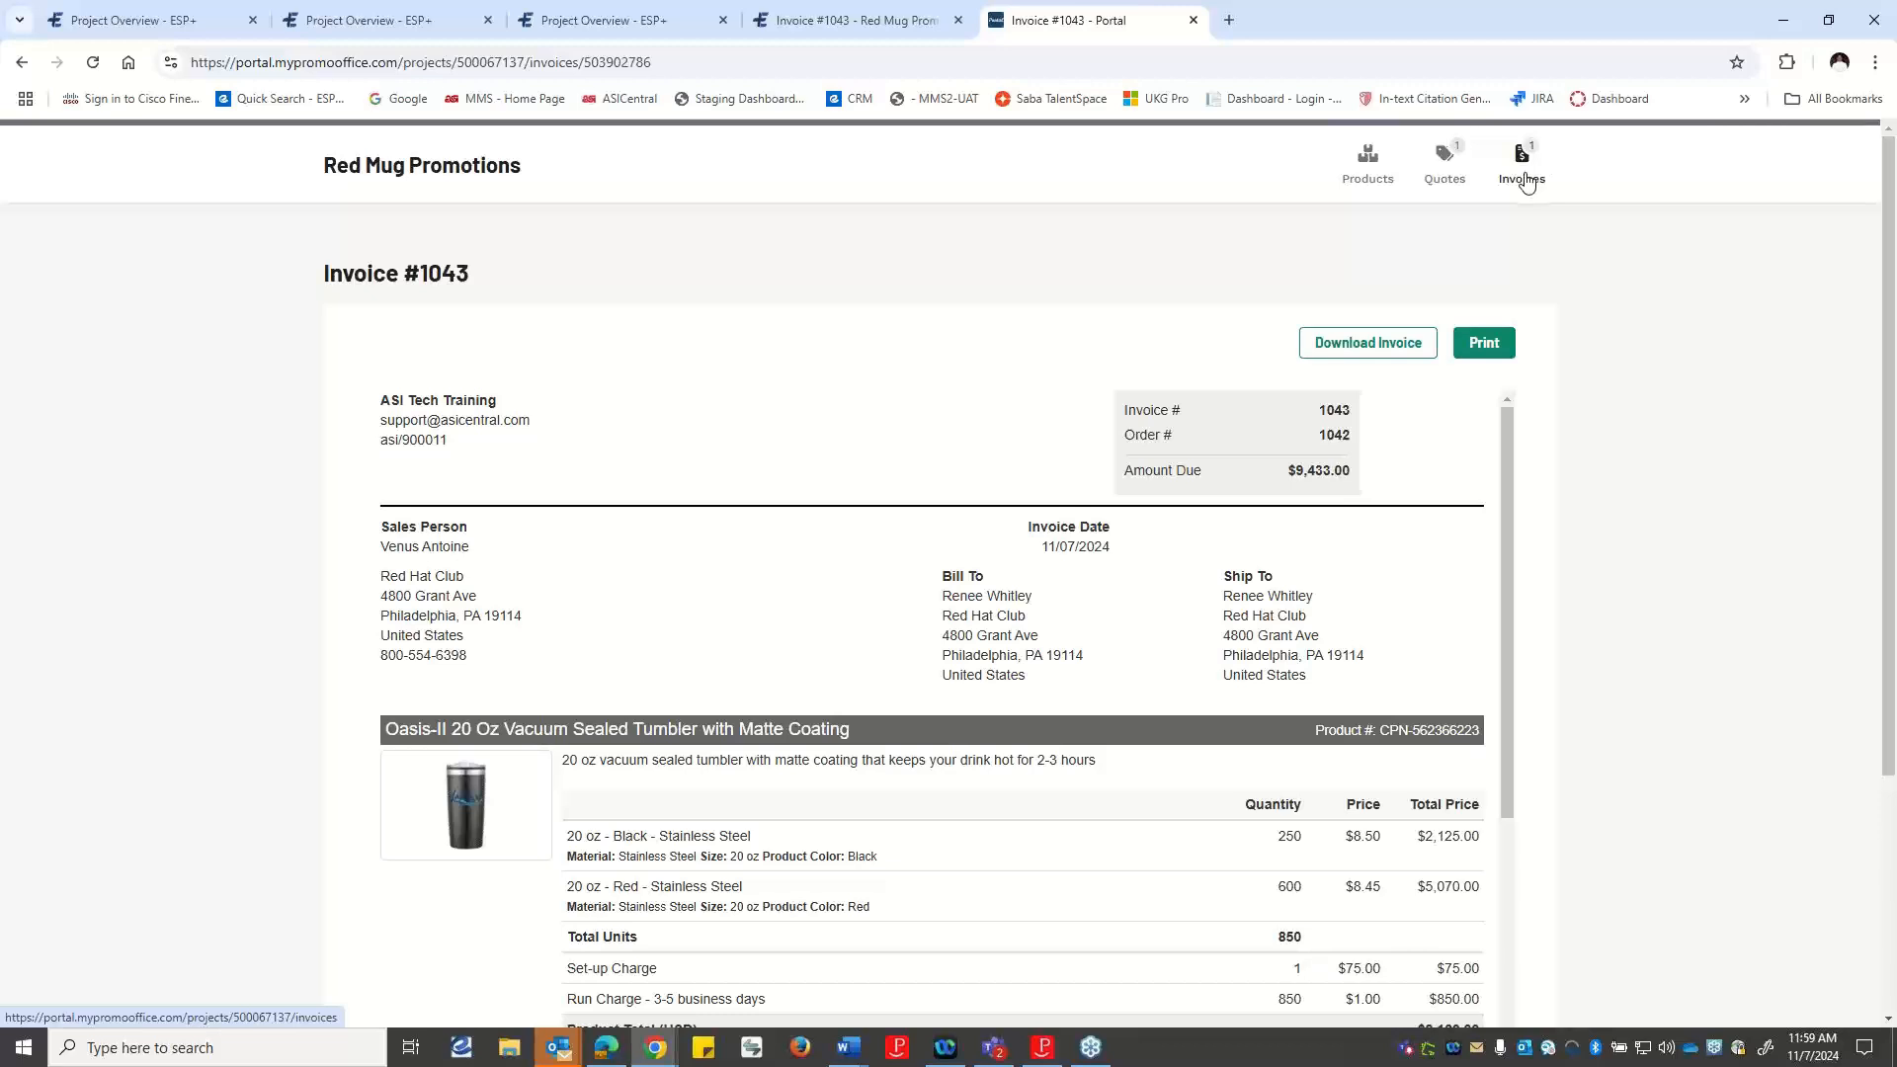
pyautogui.scroll(-1, 1527, 181)
pyautogui.scroll(1, 1519, 192)
# Return to the invoice in ESP+, reload it, and check its stages and its bills section.
pyautogui.click(883, 19)
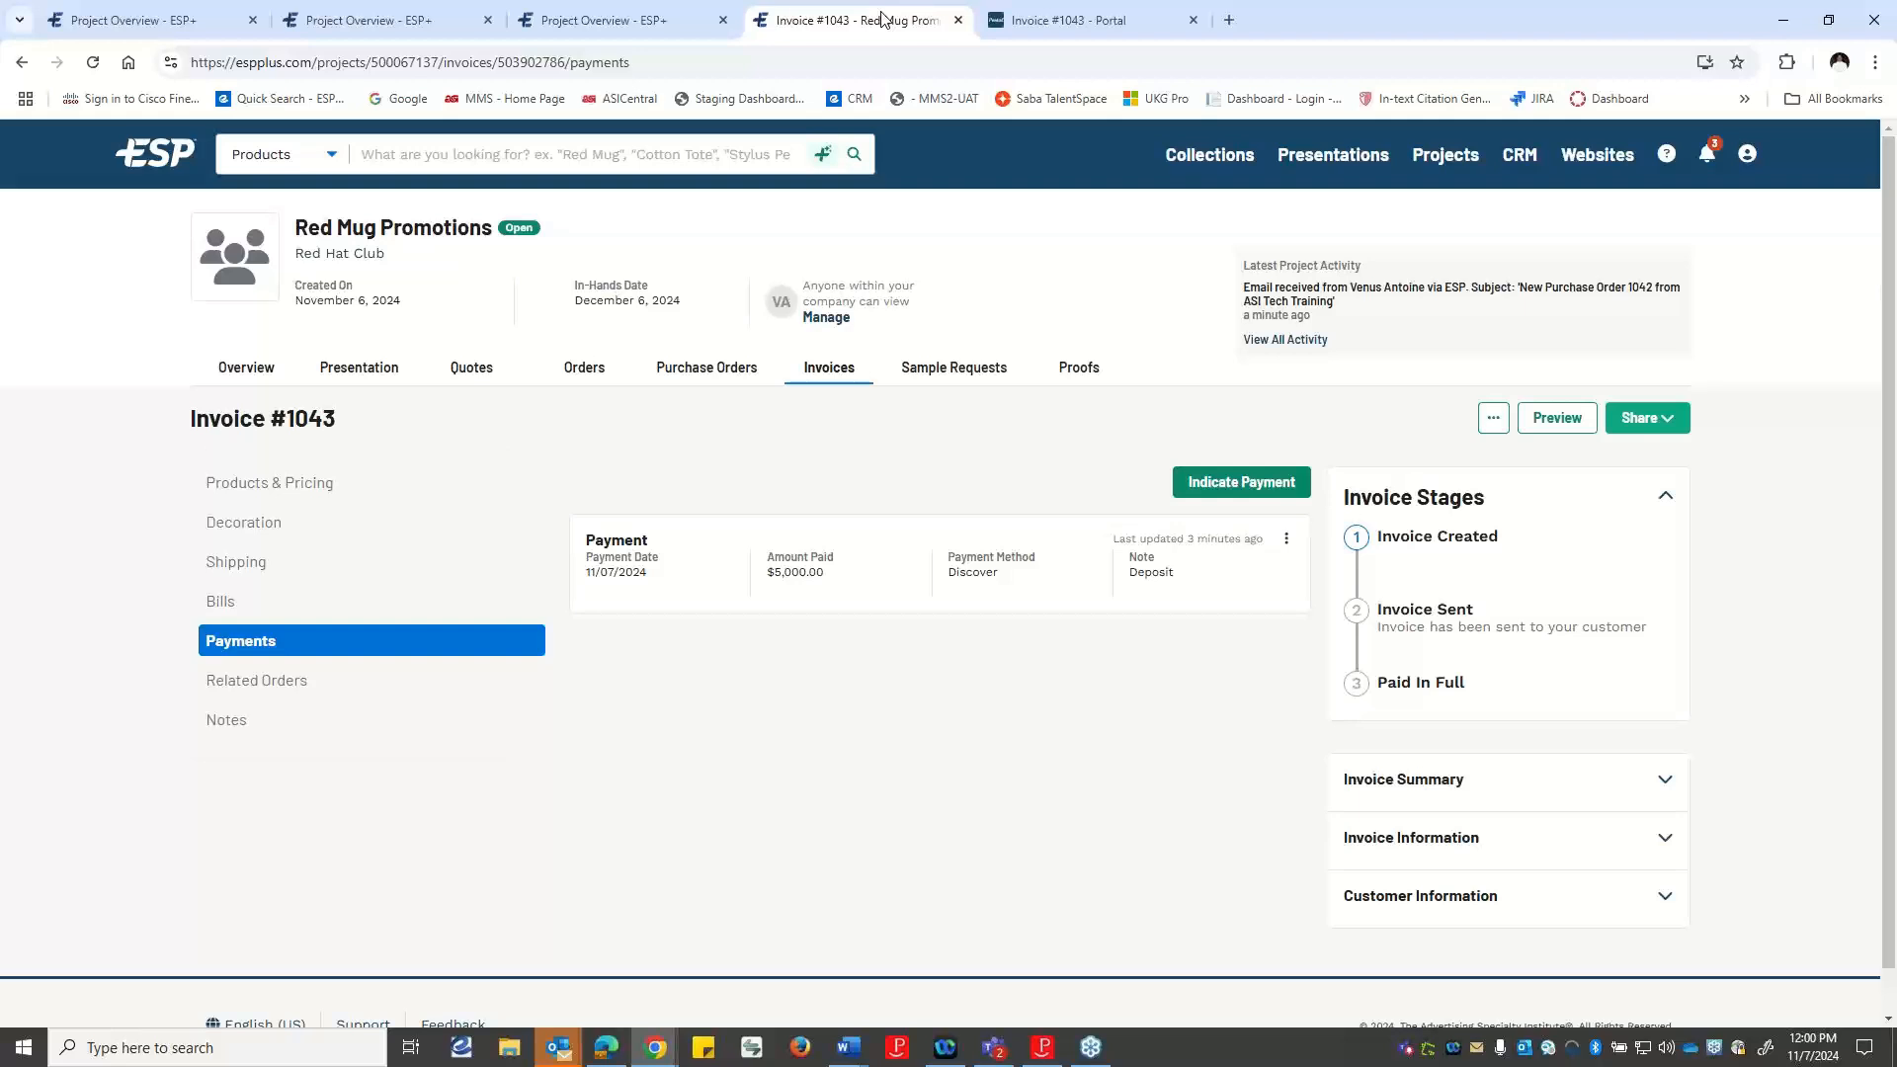
pyautogui.click(93, 62)
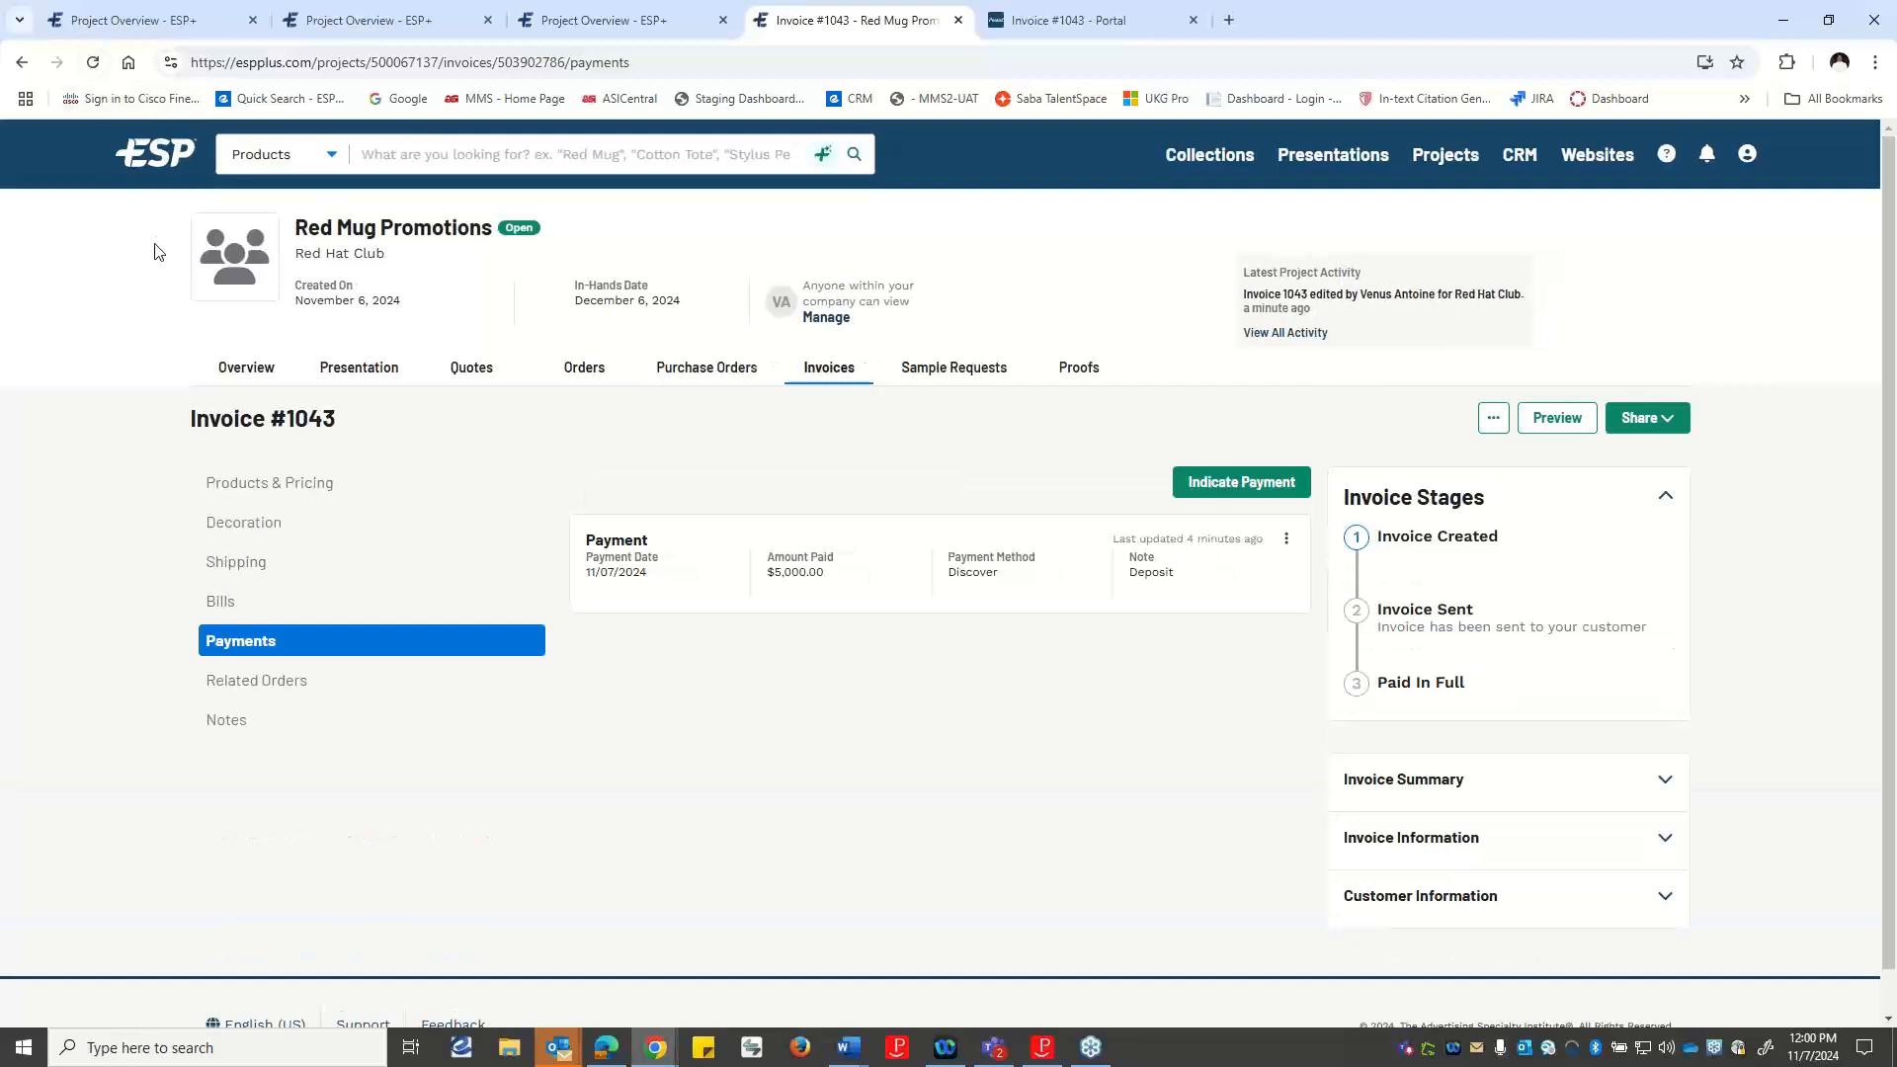
pyautogui.click(213, 605)
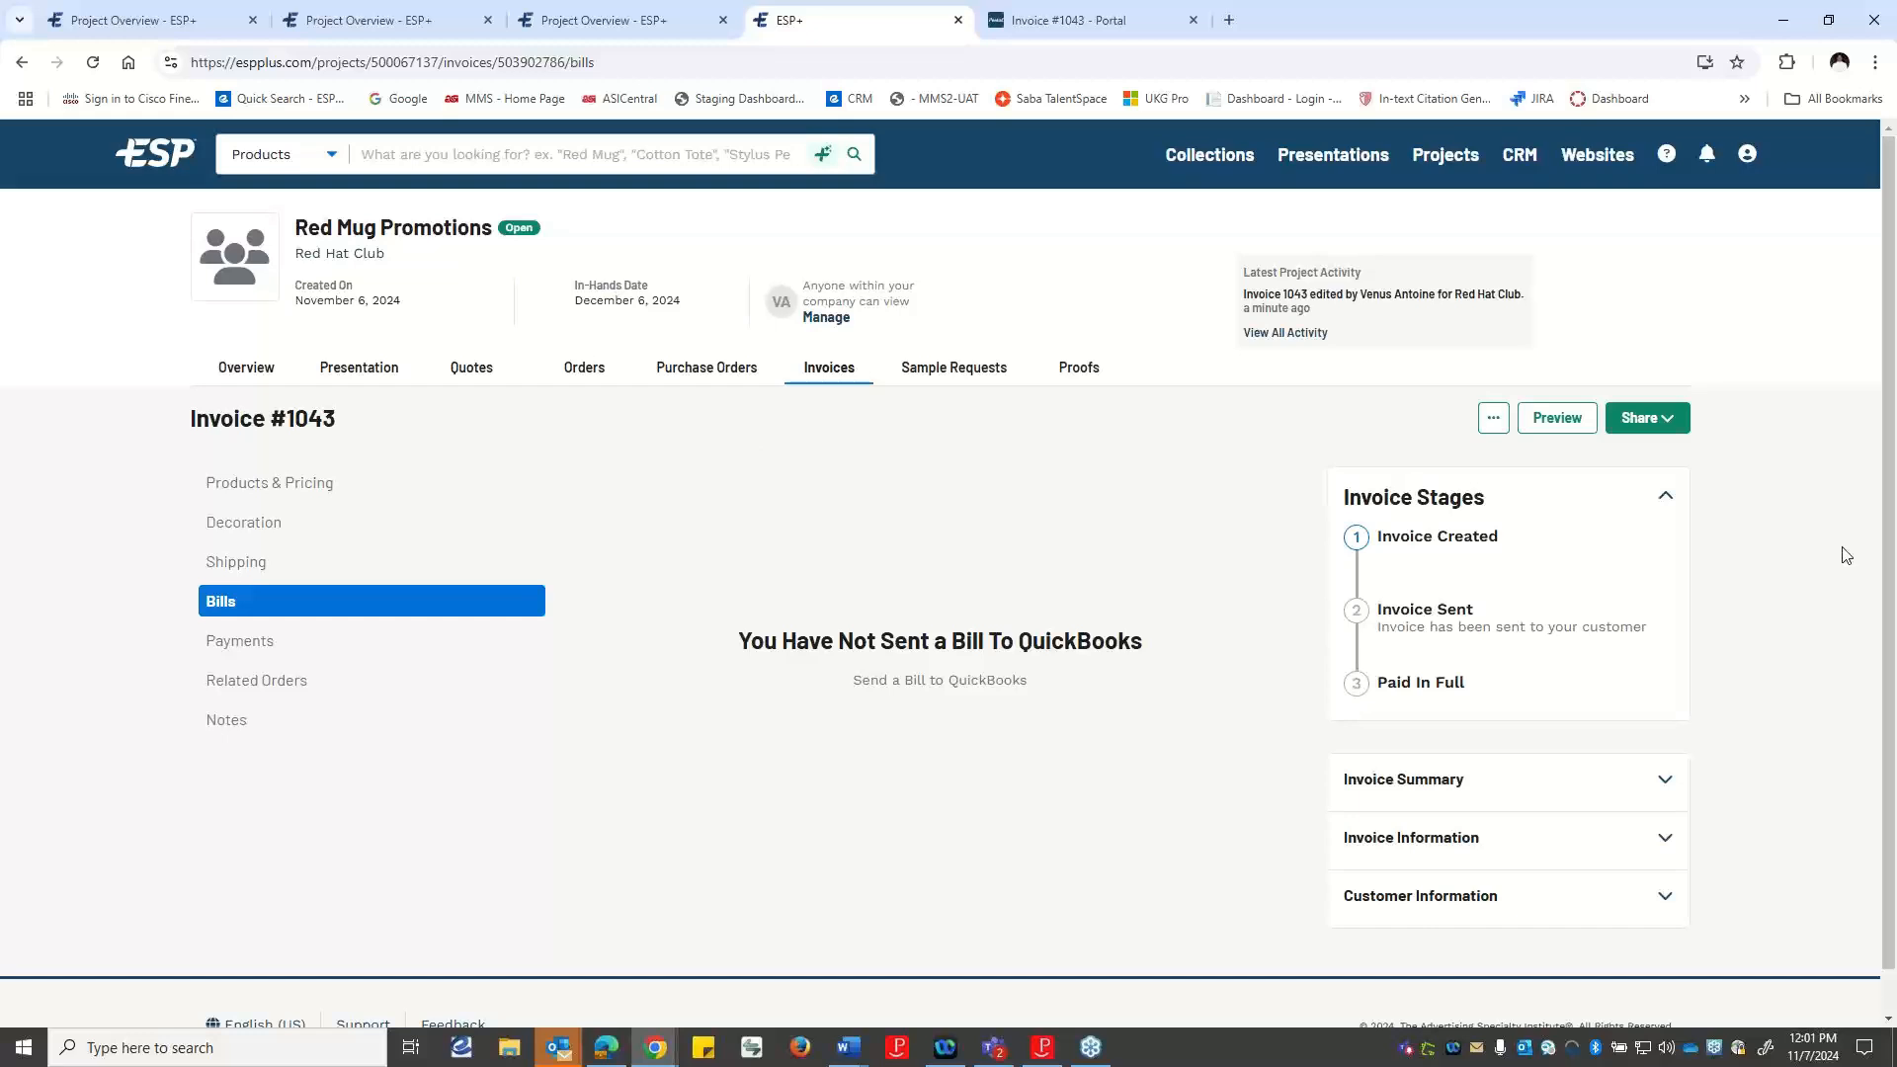
pyautogui.scroll(-1, 1807, 534)
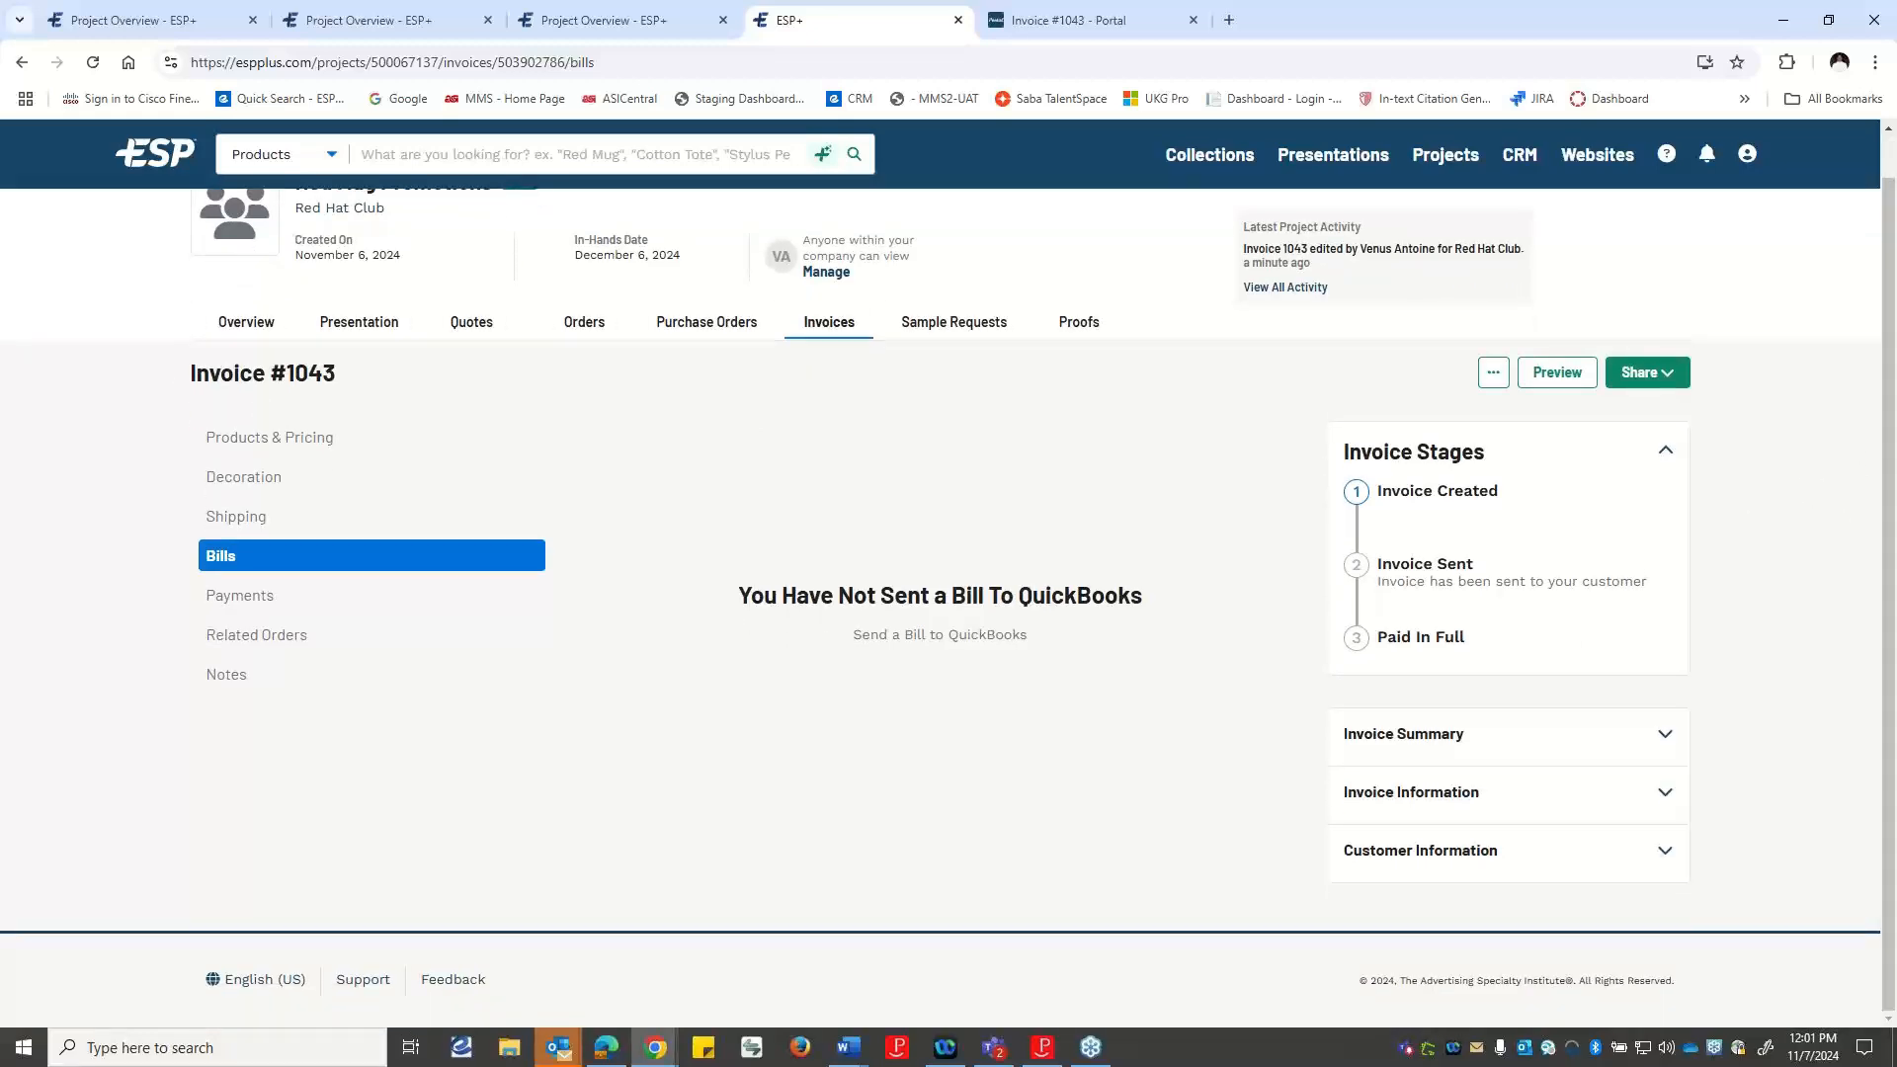